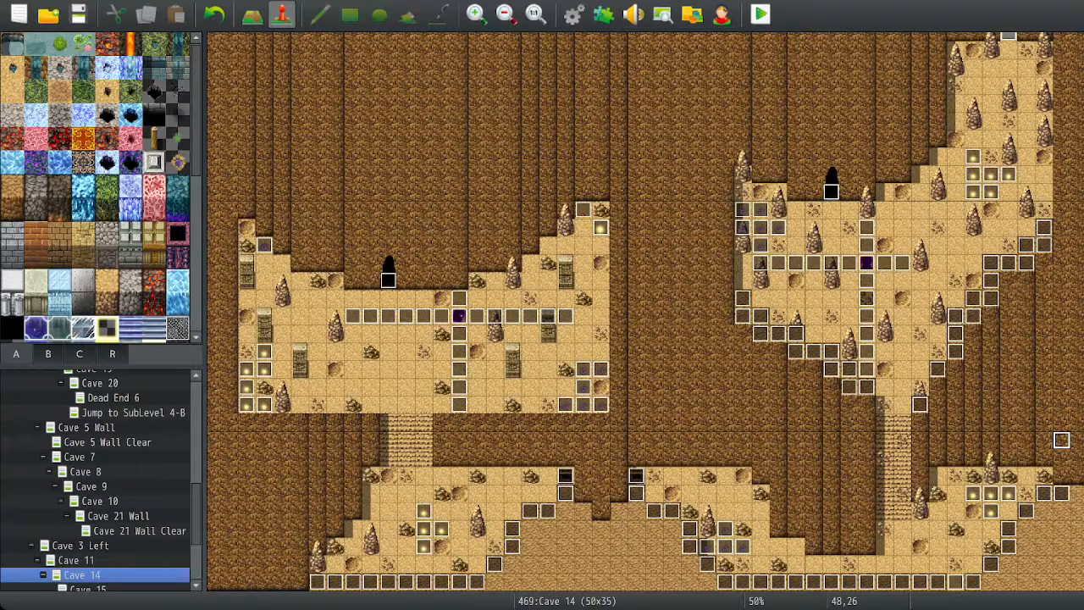
Open the Dream Jumpers Side Story parent map of the side-story area.
click(388, 280)
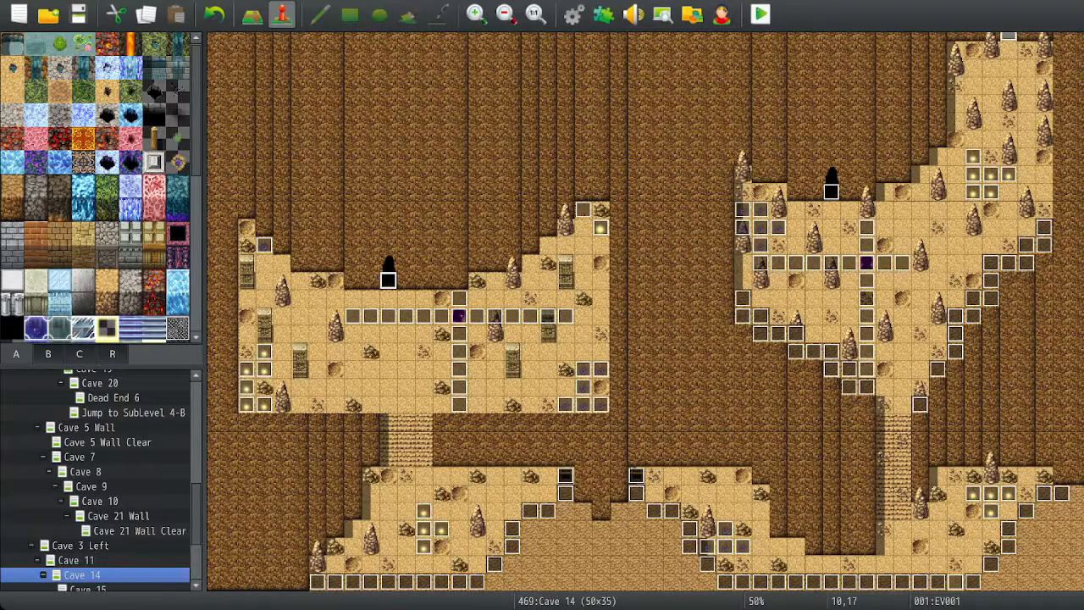
scroll(101, 480, up, 4)
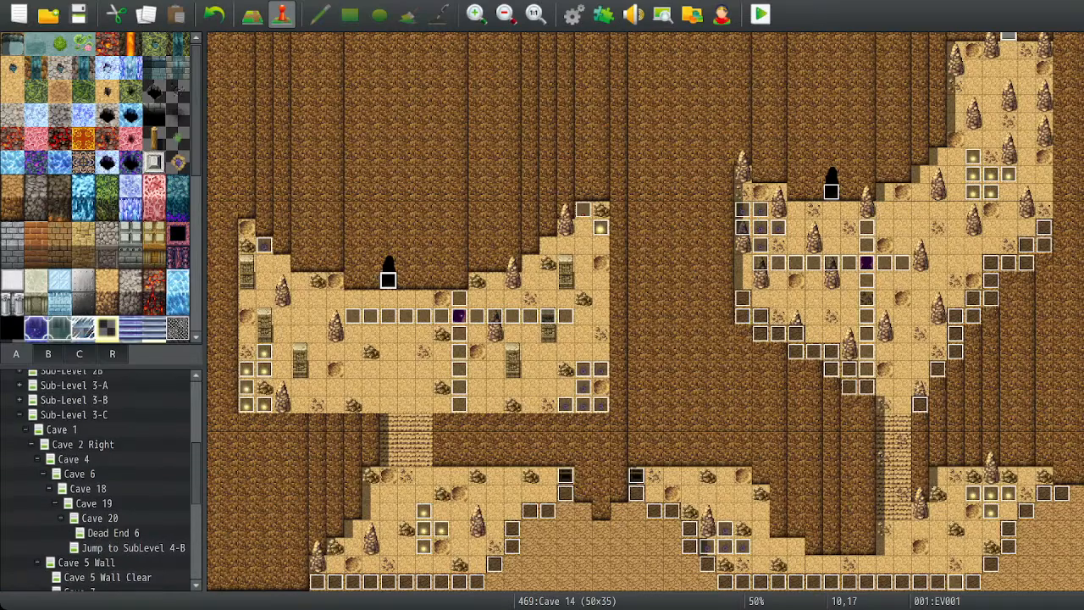
scroll(101, 480, up, 1)
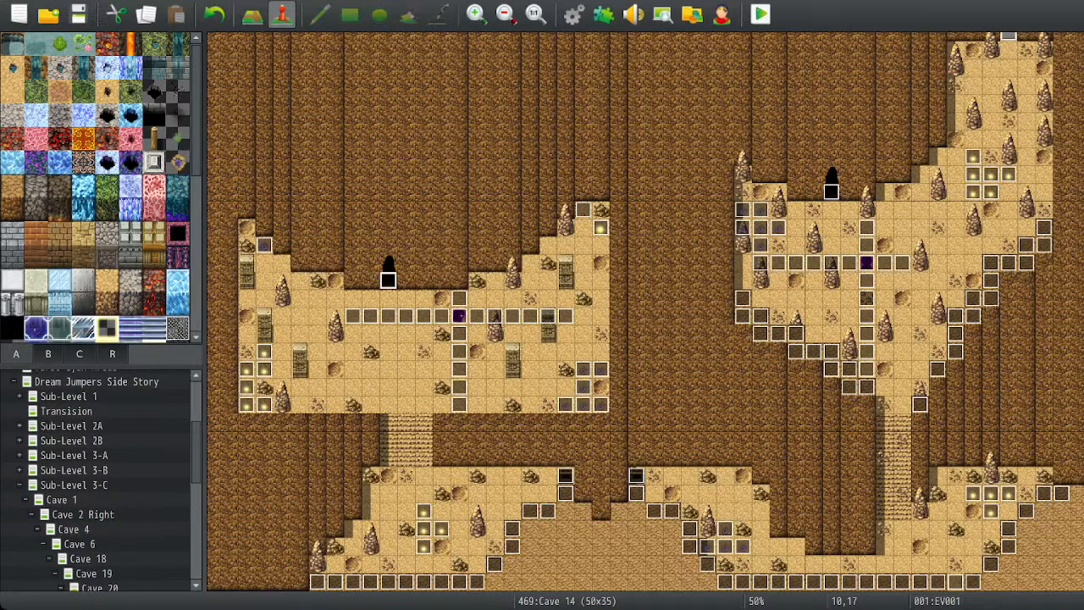
scroll(102, 480, up, 1)
click(96, 392)
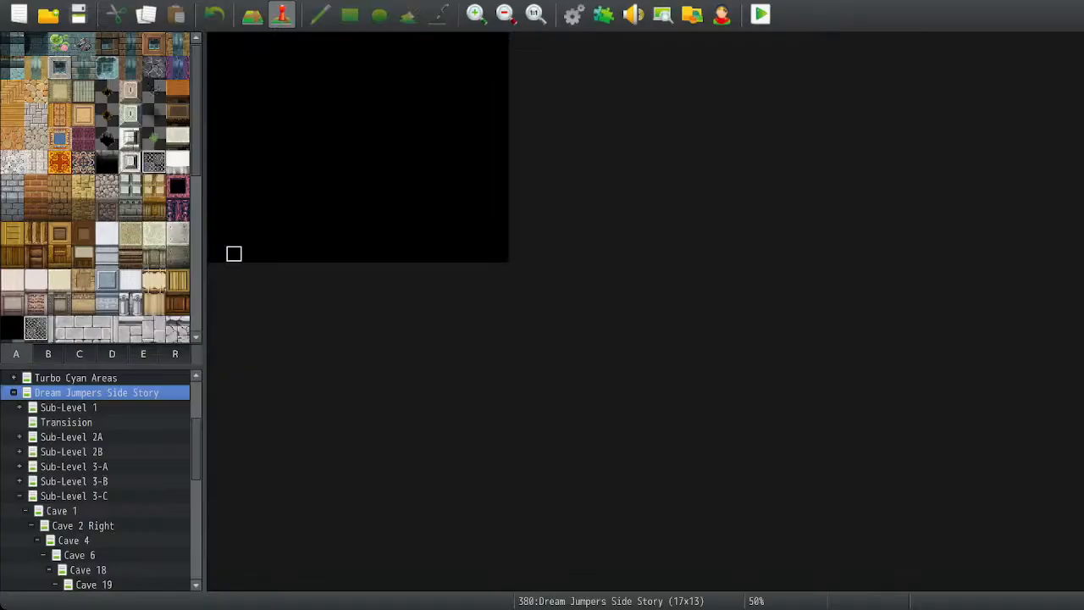
scroll(96, 479, down, 1)
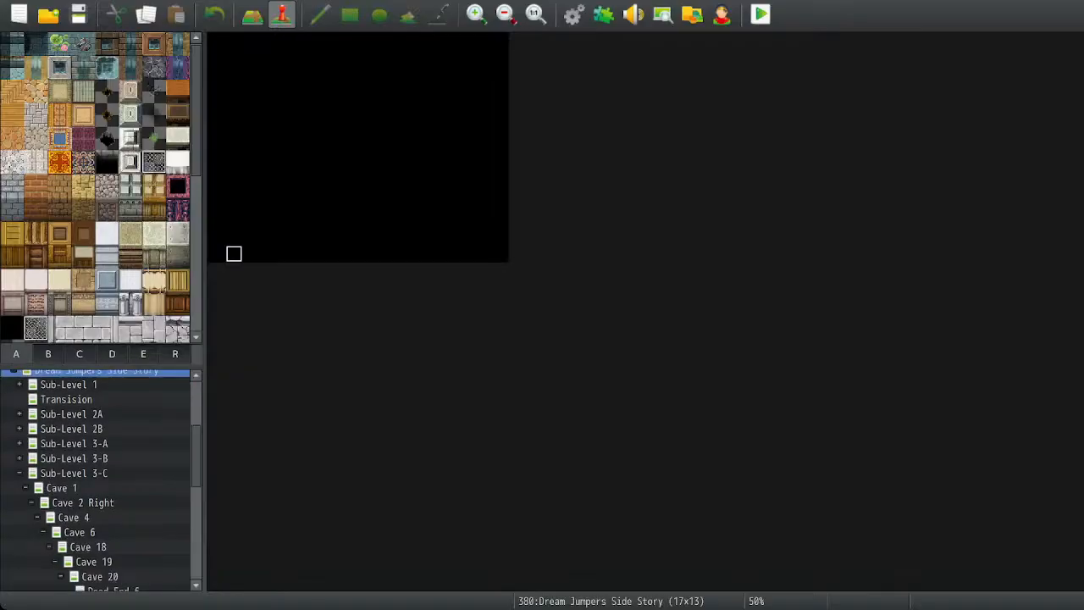
Look over the Sub-Level 2A and Sub-Level 2B maps.
click(71, 429)
key(Down)
key(Up)
key(Up)
key(Up)
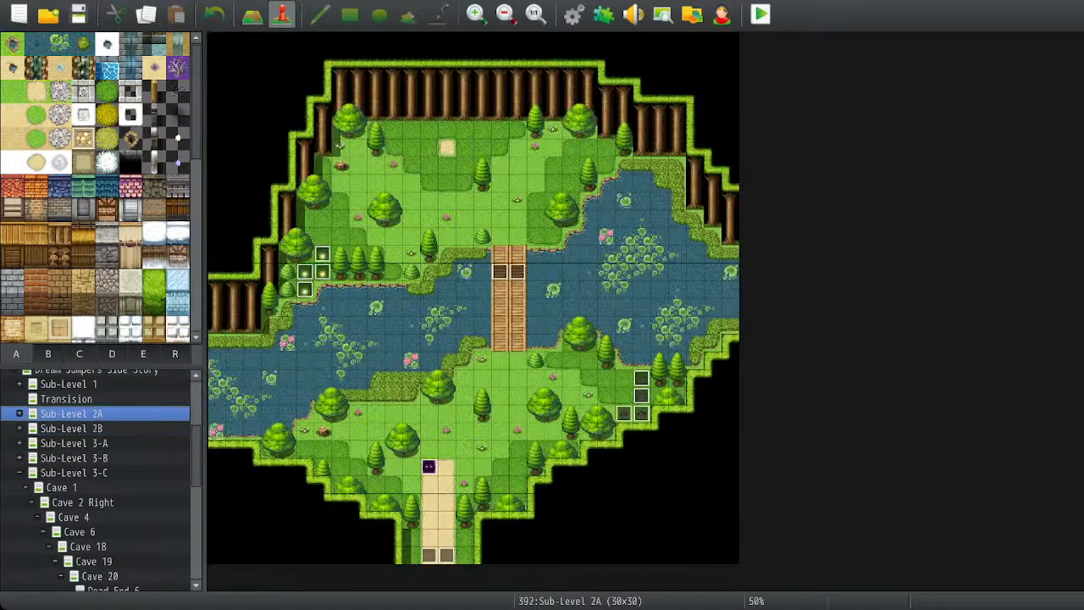
key(Down)
key(Down)
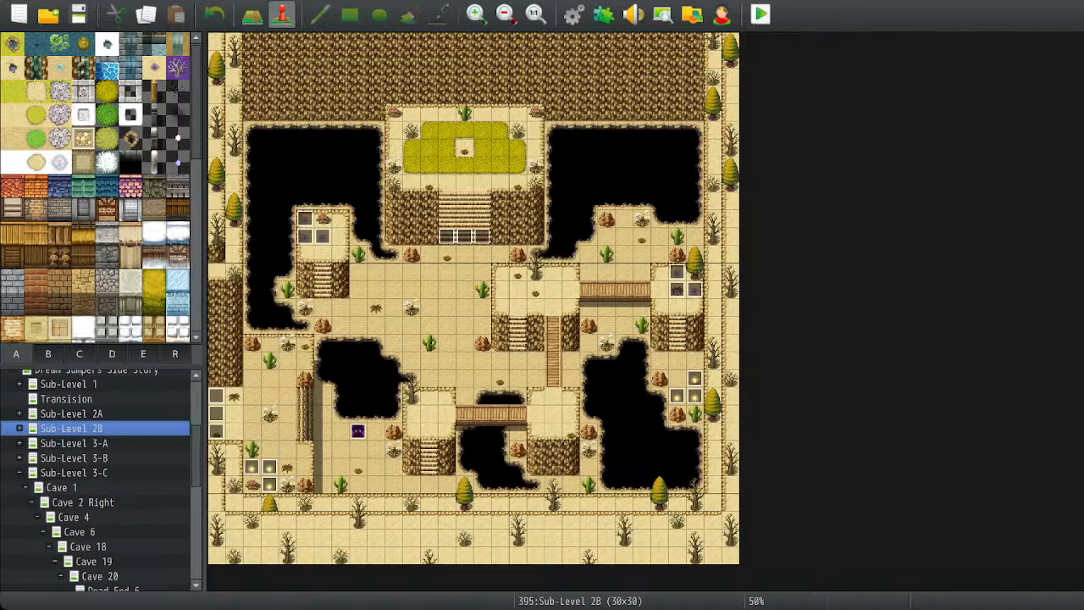
Review the Sub-Level 3-A map, and go back through the Transision map to Sub-Level 1.
click(73, 443)
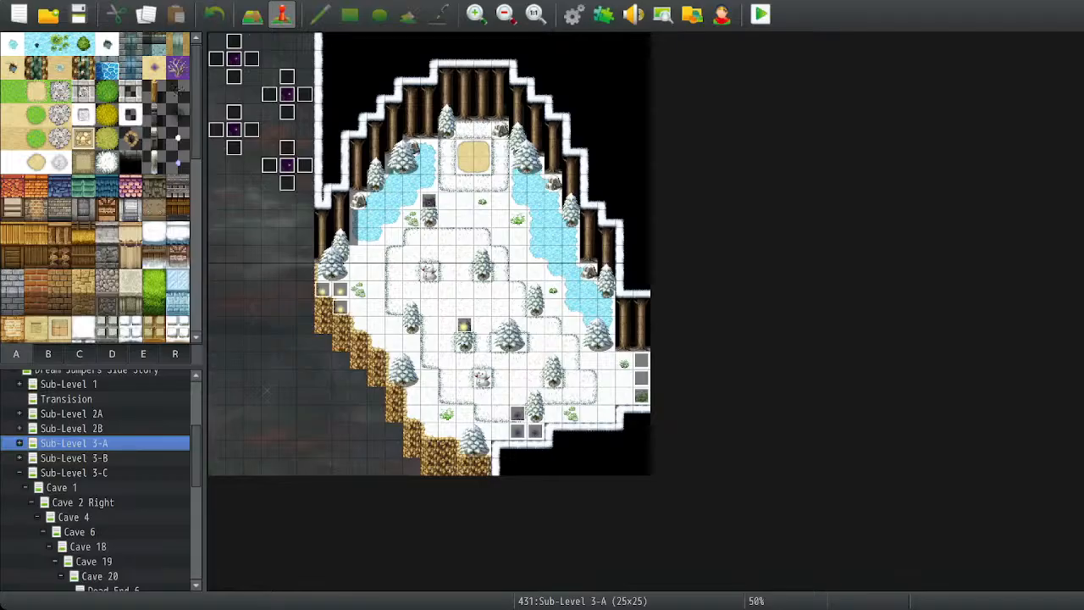
click(71, 428)
click(71, 414)
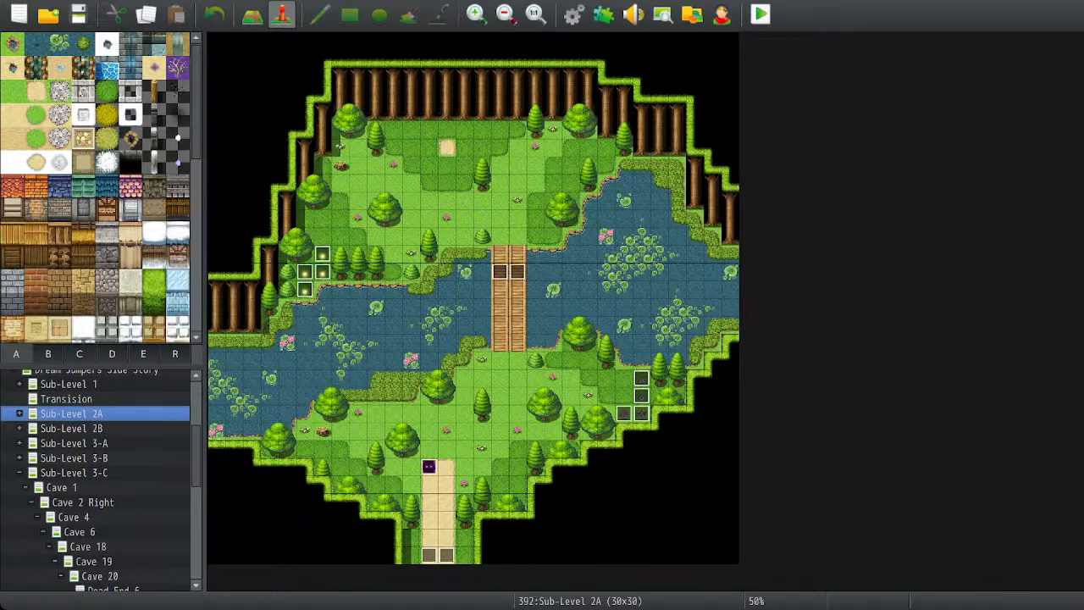
click(66, 398)
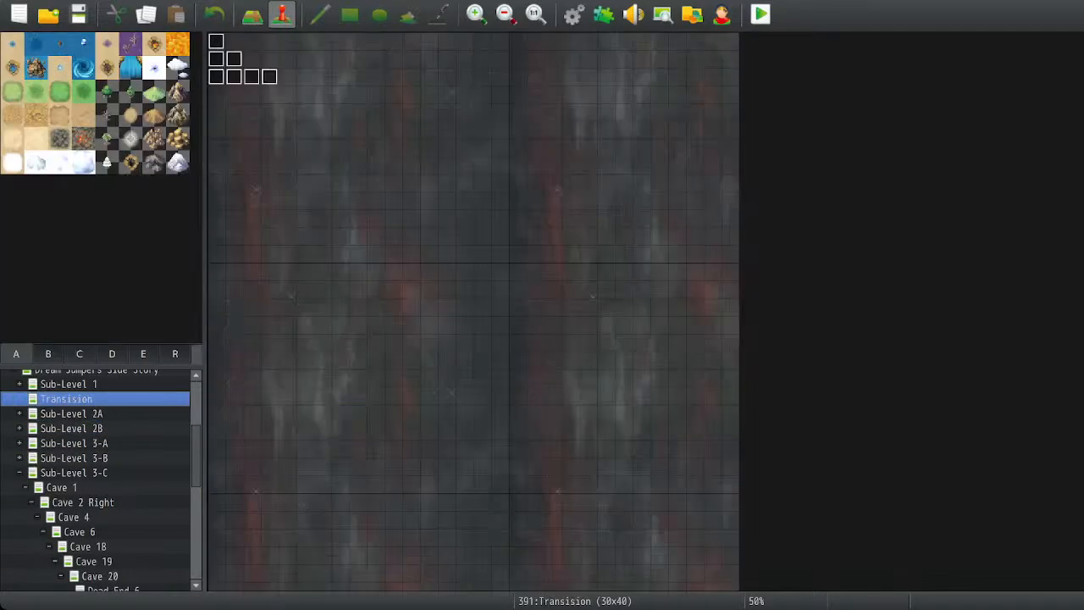
click(69, 383)
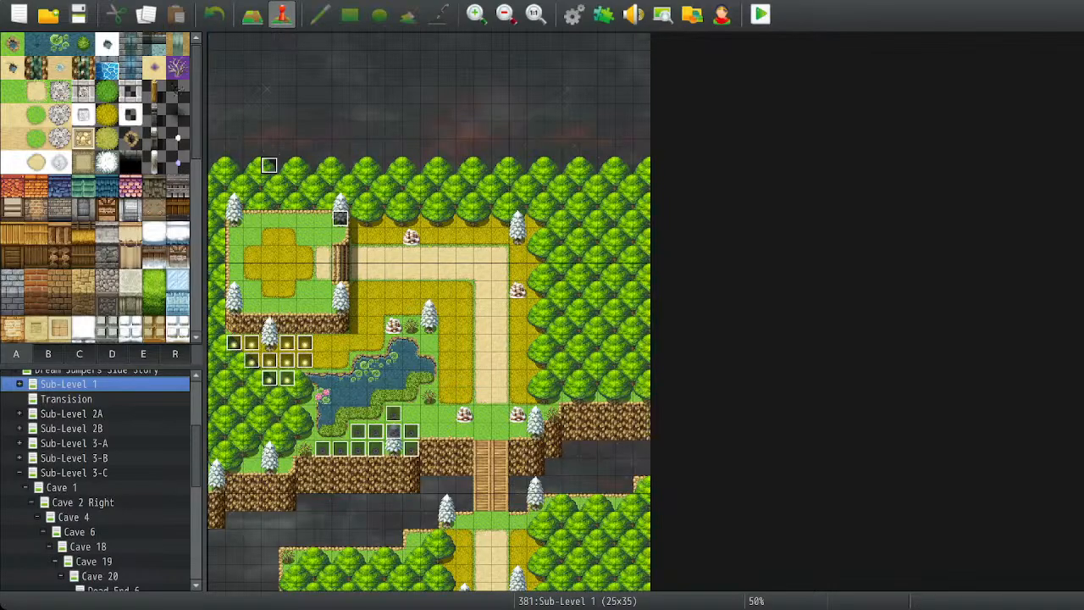
scroll(429, 312, down, 3)
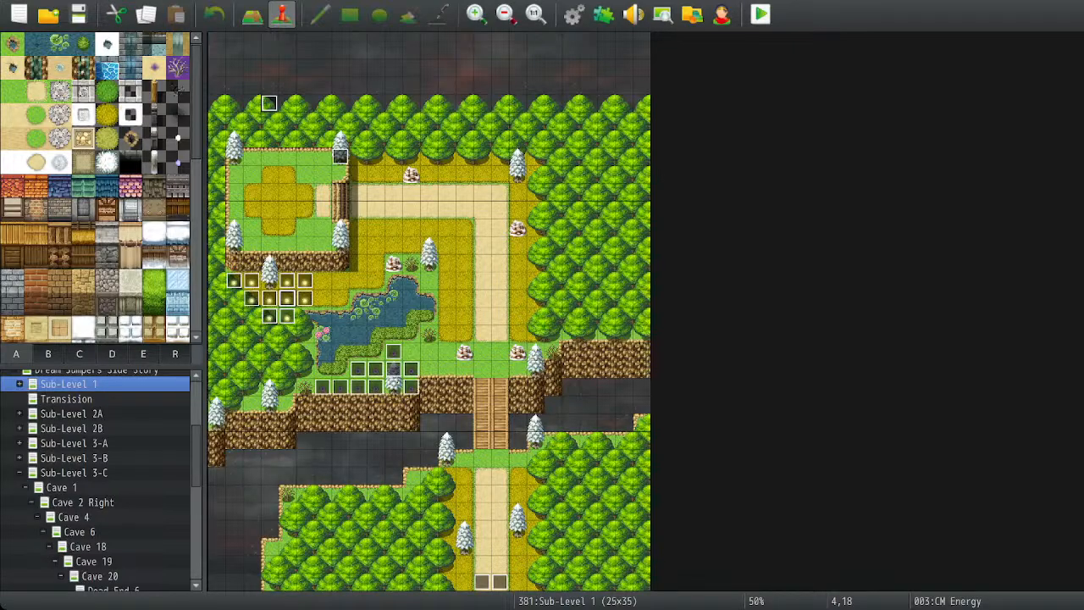
Browse the maps in order from Sub-Level 2A down to Cave 4.
click(71, 413)
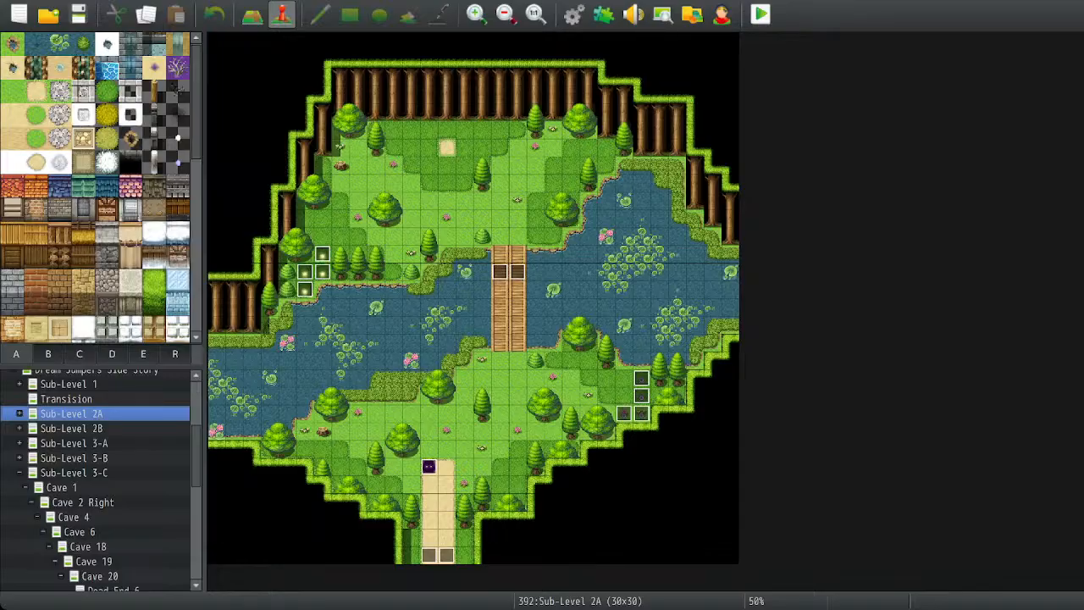
key(Down)
key(Down)
key(Down)
key(Down)
key(Down)
key(Down)
key(Down)
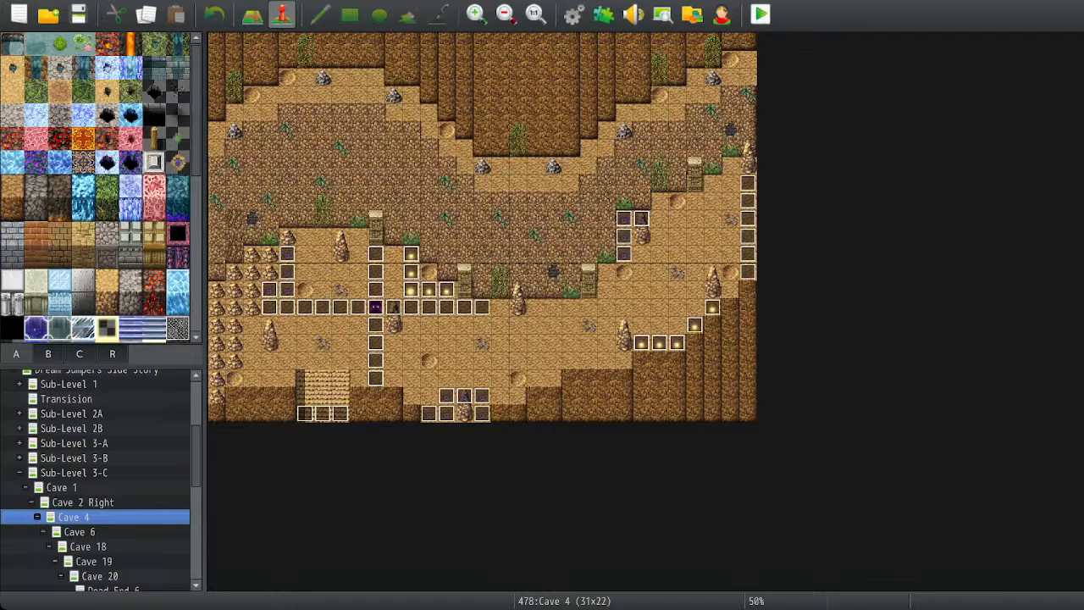
Browse the maps from Cave 18 past Dead End 6 to Cave 7.
click(88, 546)
key(Down)
key(Down)
key(Down)
key(Down)
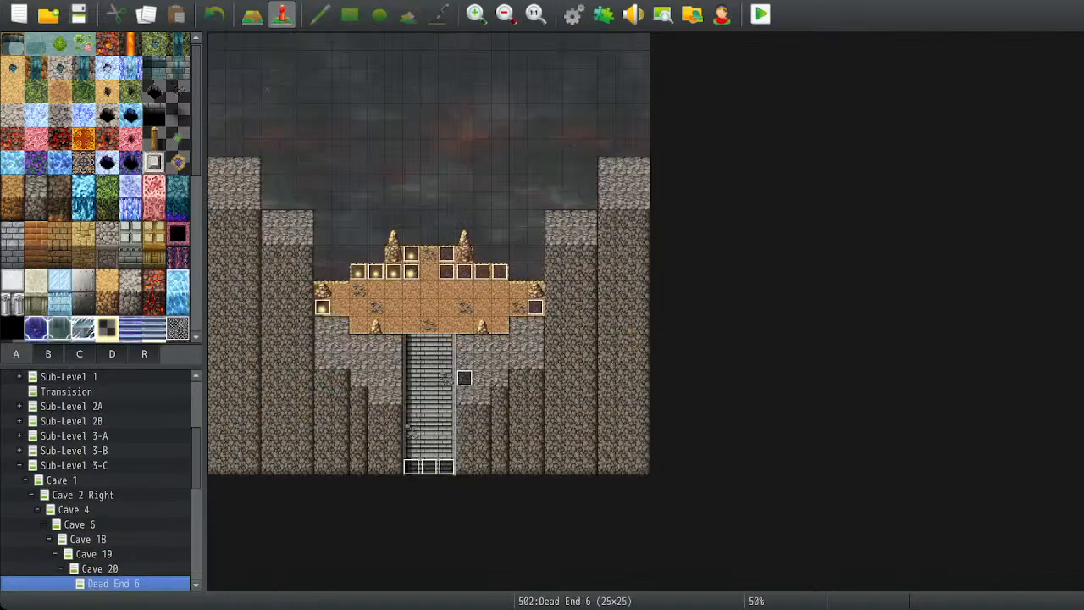
key(Down)
key(Down)
key(Down)
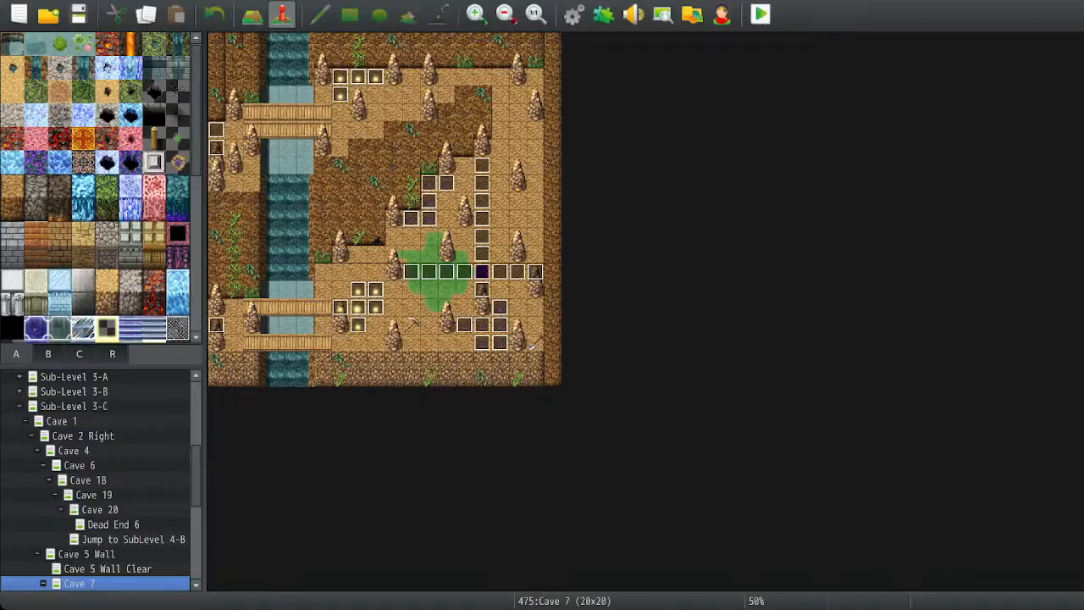
Compare the Cave 19, Cave 20 and Cave 18 maps.
click(93, 495)
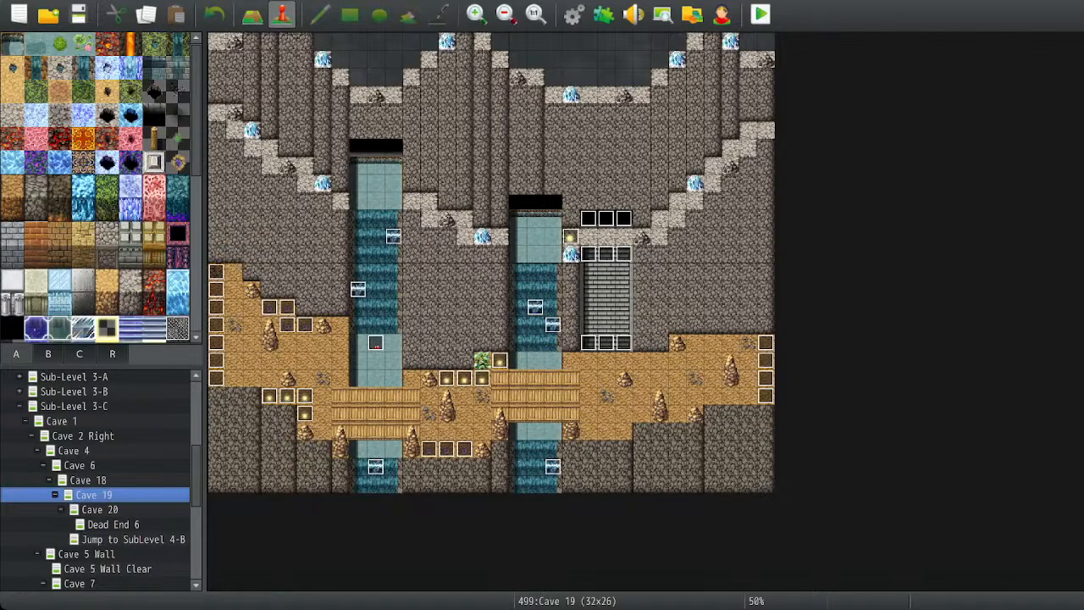
click(99, 510)
key(Up)
key(Up)
key(Down)
key(Down)
key(Up)
key(Up)
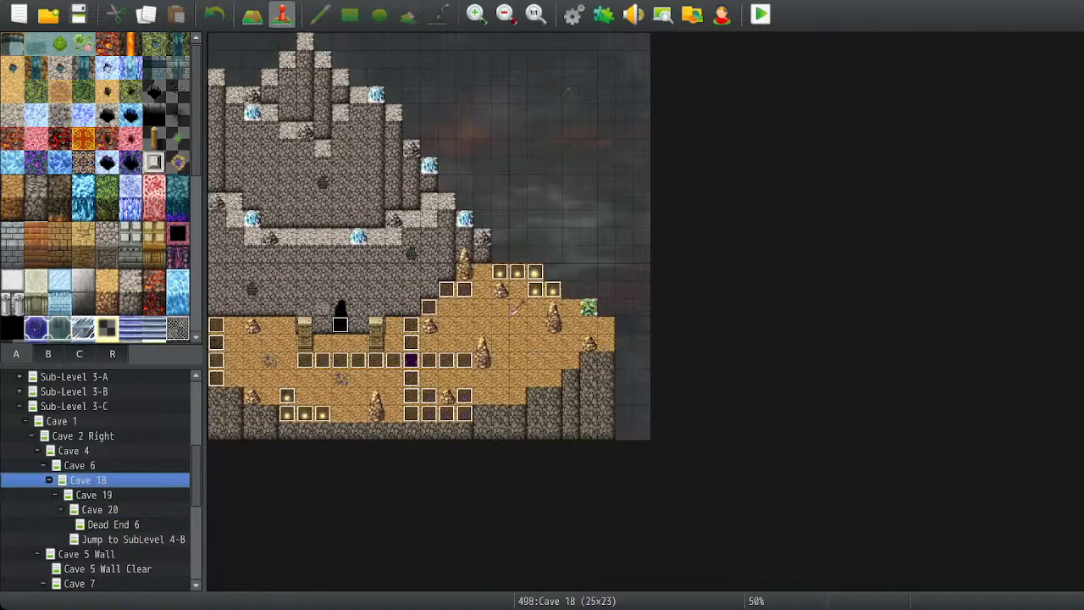
Browse the maps from Cave 18 past Cave 5 Wall Clear to Cave 9.
key(Down)
key(Down)
key(Down)
key(Down)
key(Down)
key(Down)
key(Down)
key(Up)
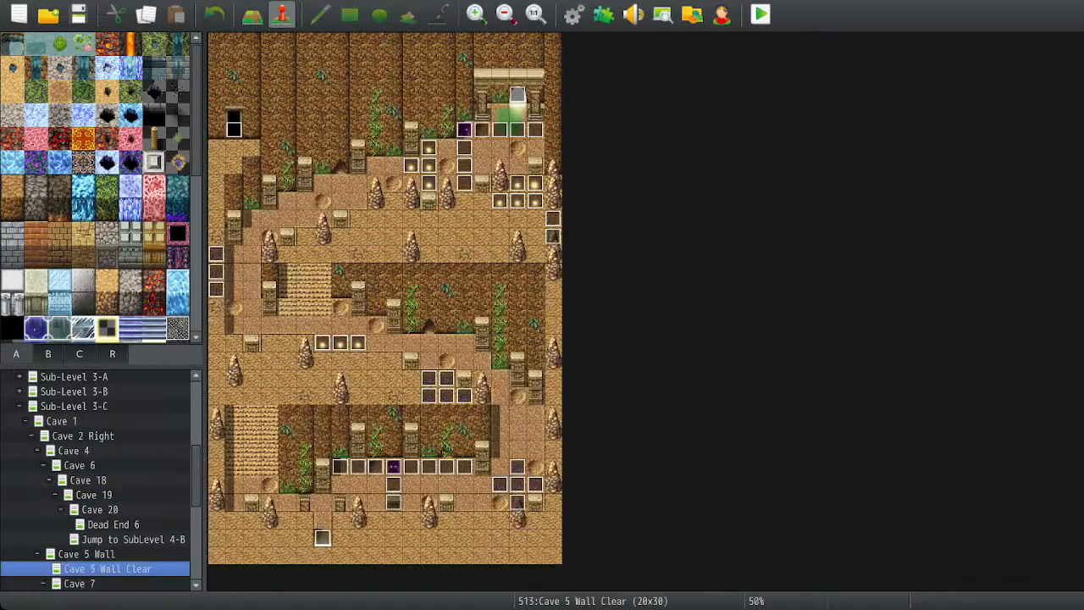
key(Down)
key(Down)
key(Down)
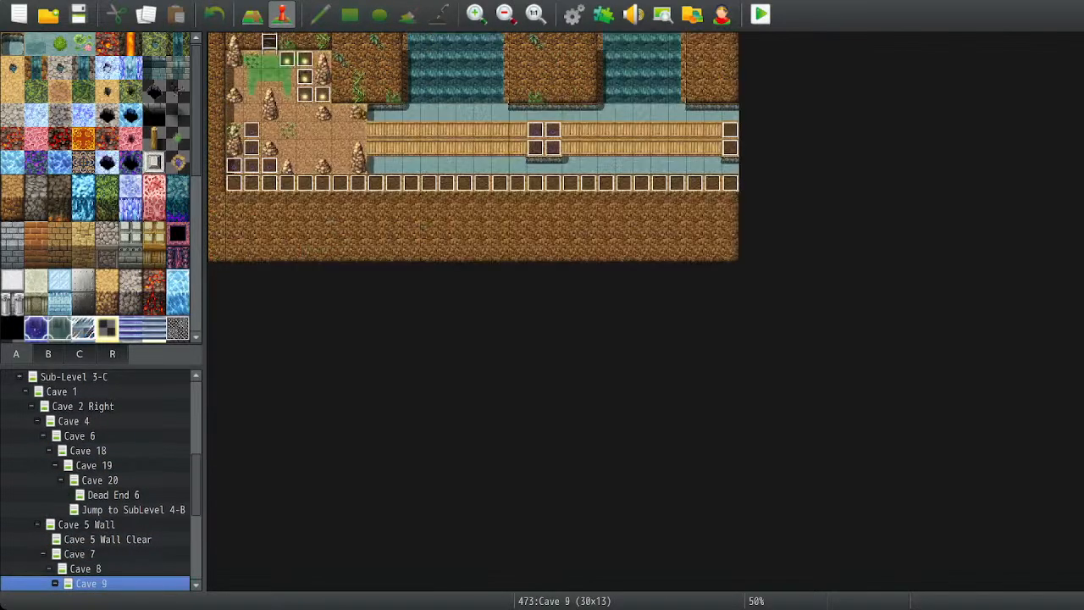
Examine the maps around Cave 8 and Cave 5 Wall.
key(Down)
key(Up)
key(Up)
key(Up)
key(Up)
key(Up)
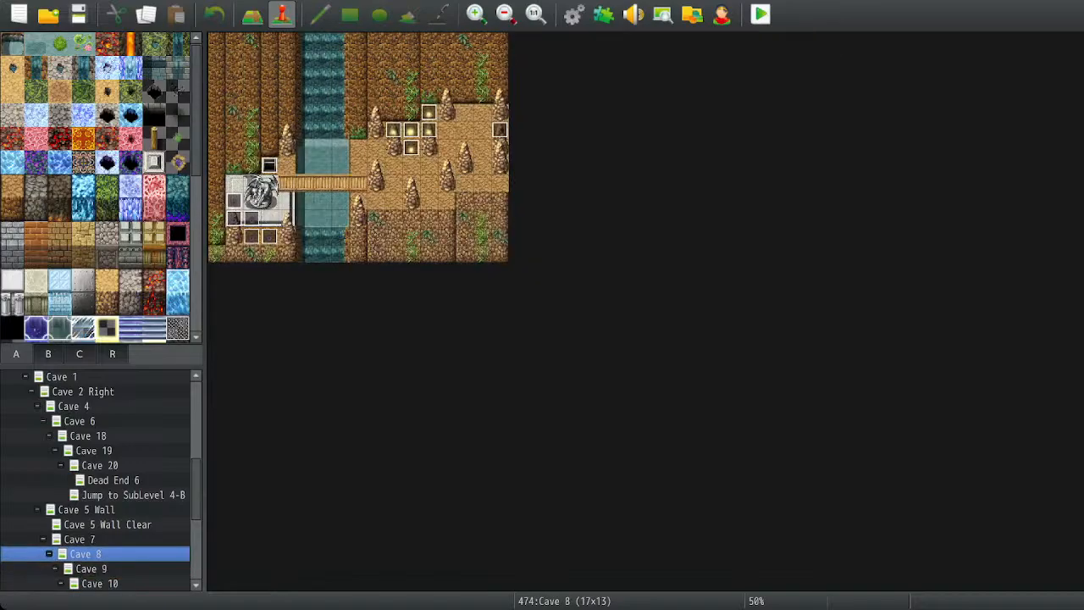
key(Up)
key(Down)
key(Down)
key(Down)
key(Down)
key(Down)
key(Down)
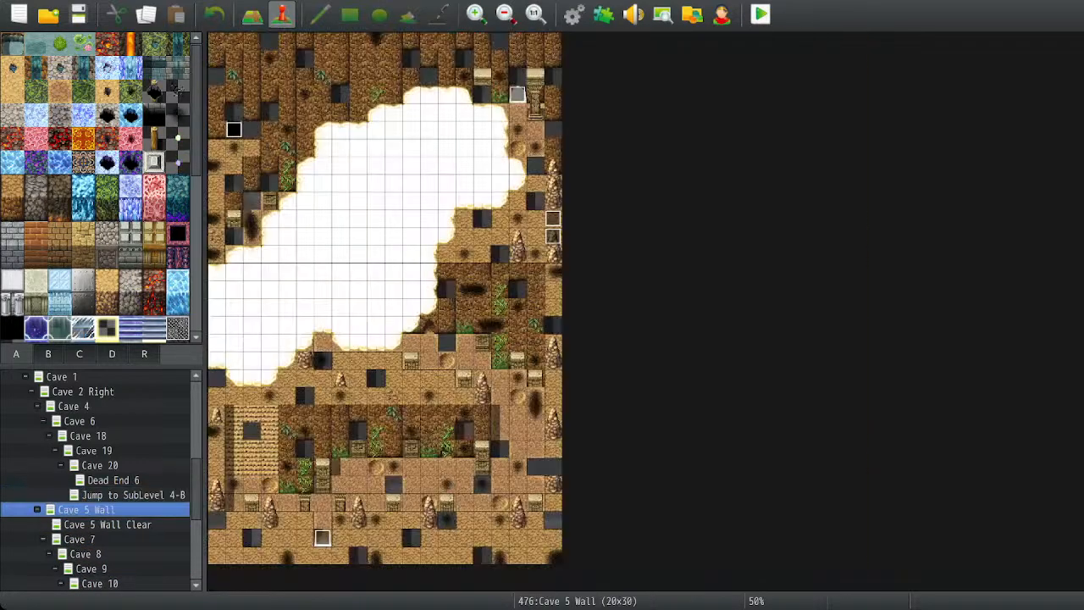
Browse the maps from Cave 5 Wall past Cave 3 Left to Cave 12.
key(Down)
key(Down)
key(Down)
key(Down)
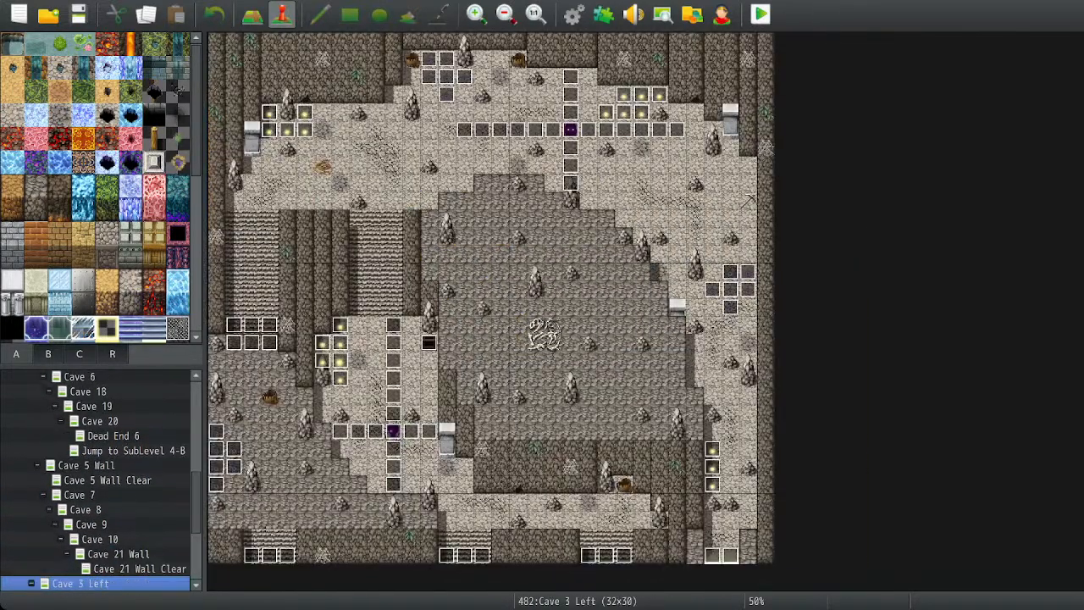
key(Down)
key(Down)
key(Down)
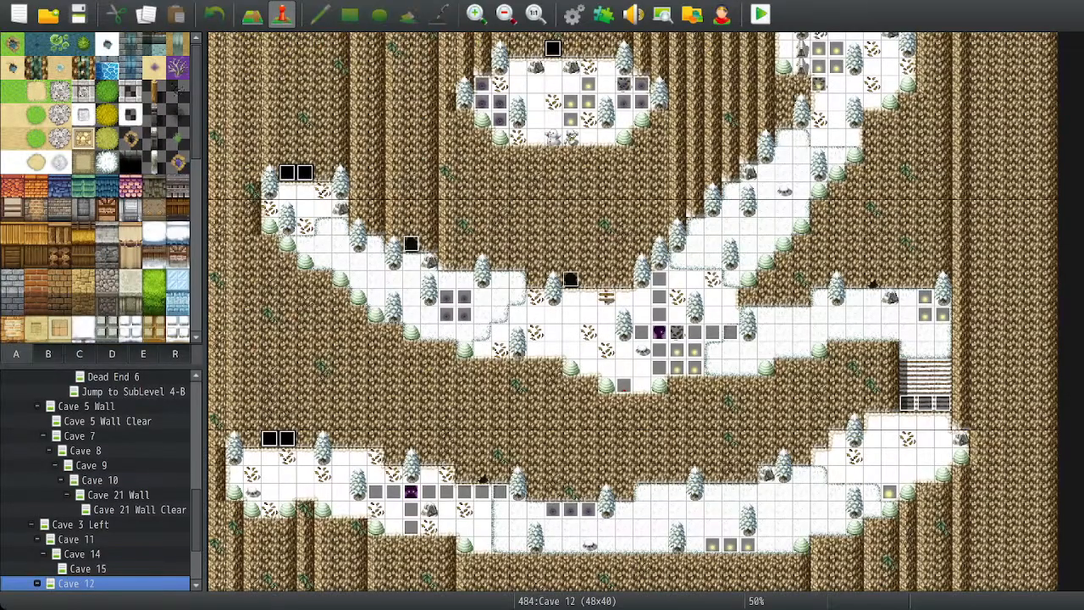
Open the Cave 14 map and inspect the dark doorway event at 35,12.
key(Up)
key(Up)
key(Up)
key(Down)
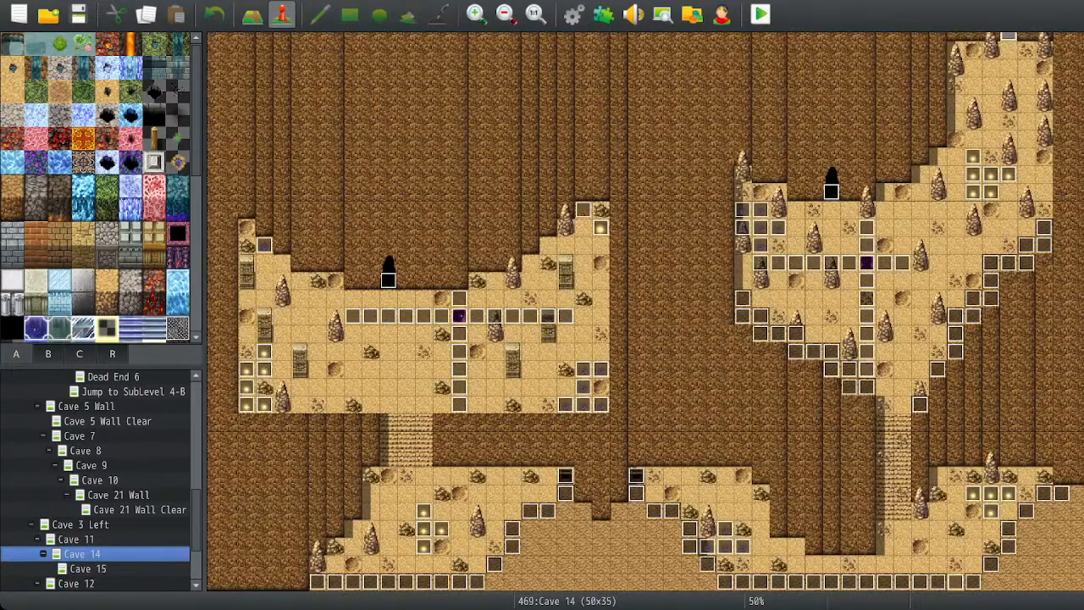
double_click(831, 192)
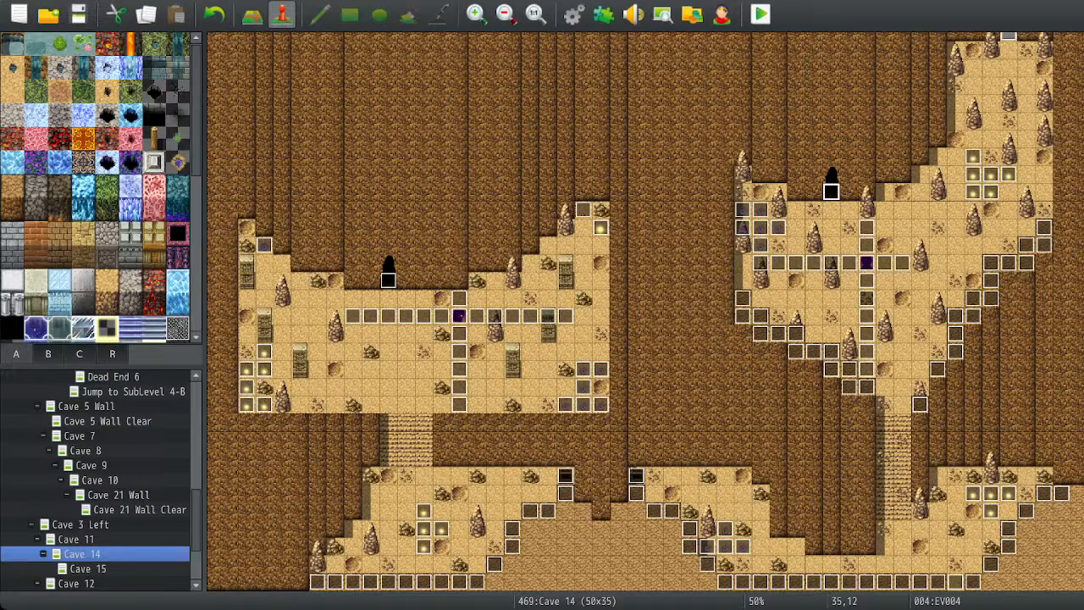
Examine the Stray Dream event at 14,19 in Cave 14 and the tiles around it.
click(459, 316)
click(441, 316)
click(441, 298)
click(459, 316)
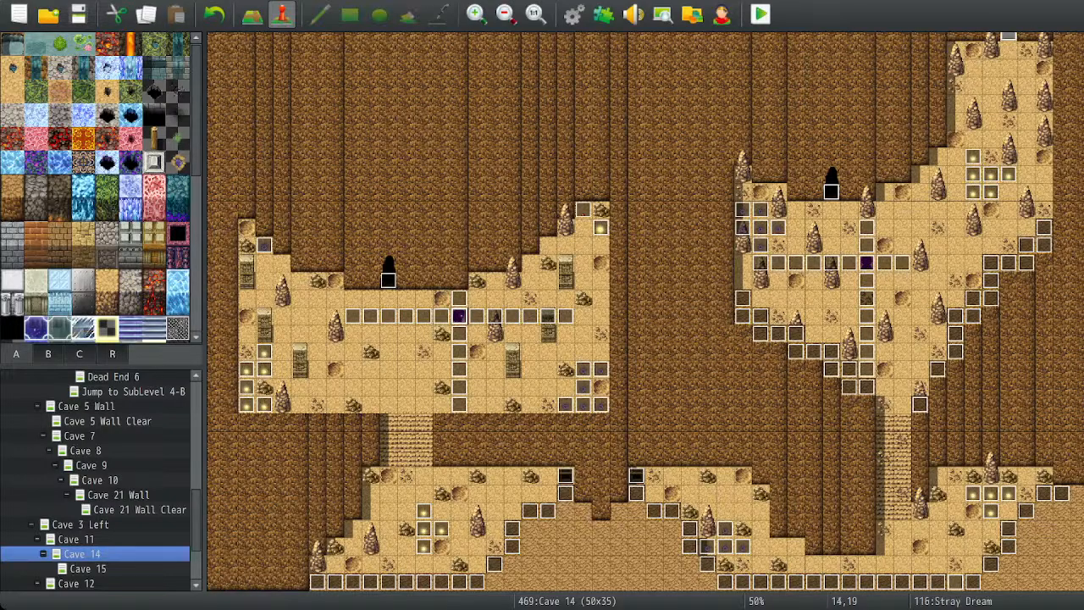
click(442, 316)
click(459, 298)
mouse_move(459, 298)
mouse_down()
mouse_move(405, 281)
mouse_move(459, 298)
mouse_move(459, 334)
mouse_move(459, 281)
mouse_up()
click(441, 299)
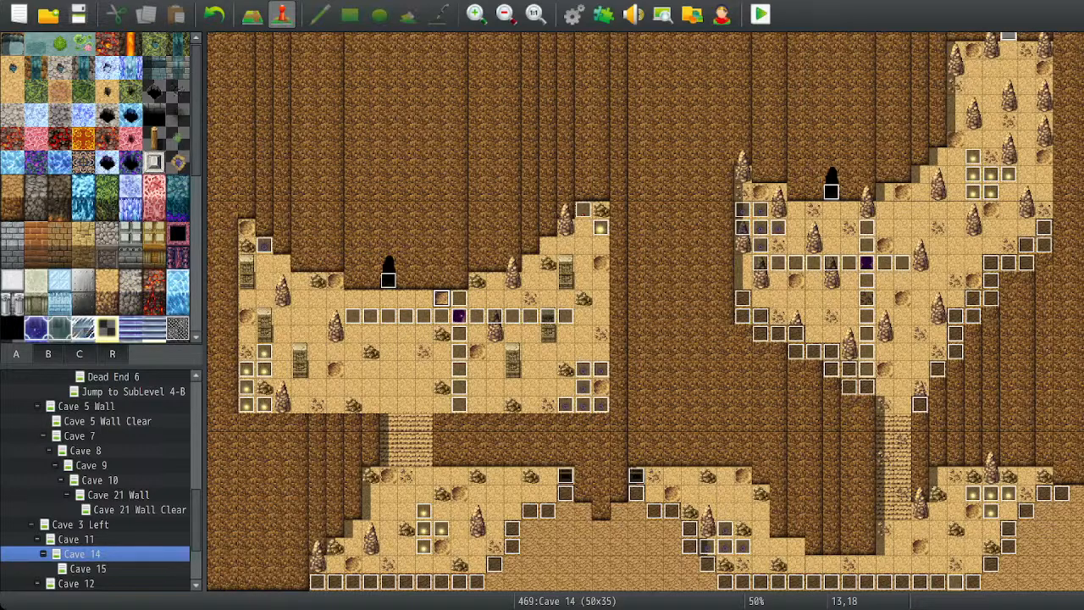
click(459, 316)
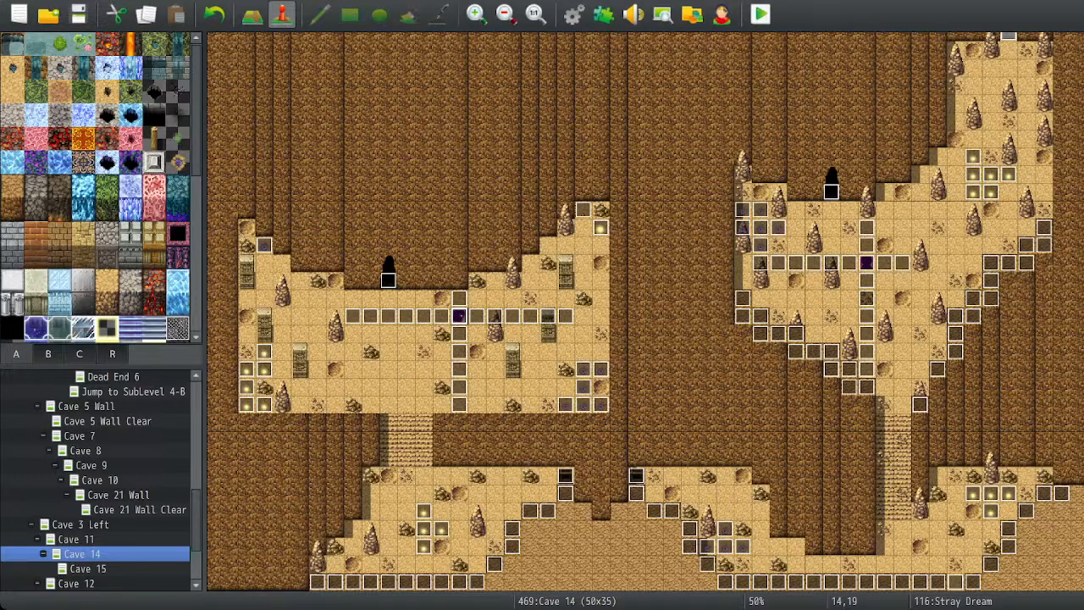
Inspect Cave 14's white doorway event at 45,3 and the two facing passage events at 20,28 and 24,28.
scroll(645, 312, up, 2)
double_click(1008, 92)
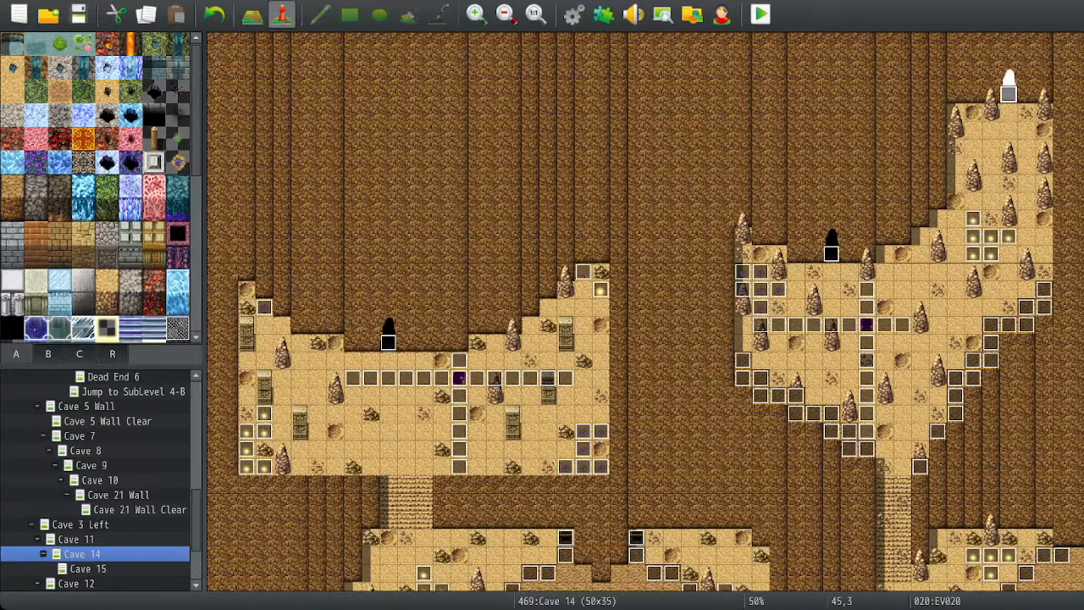
scroll(645, 311, down, 3)
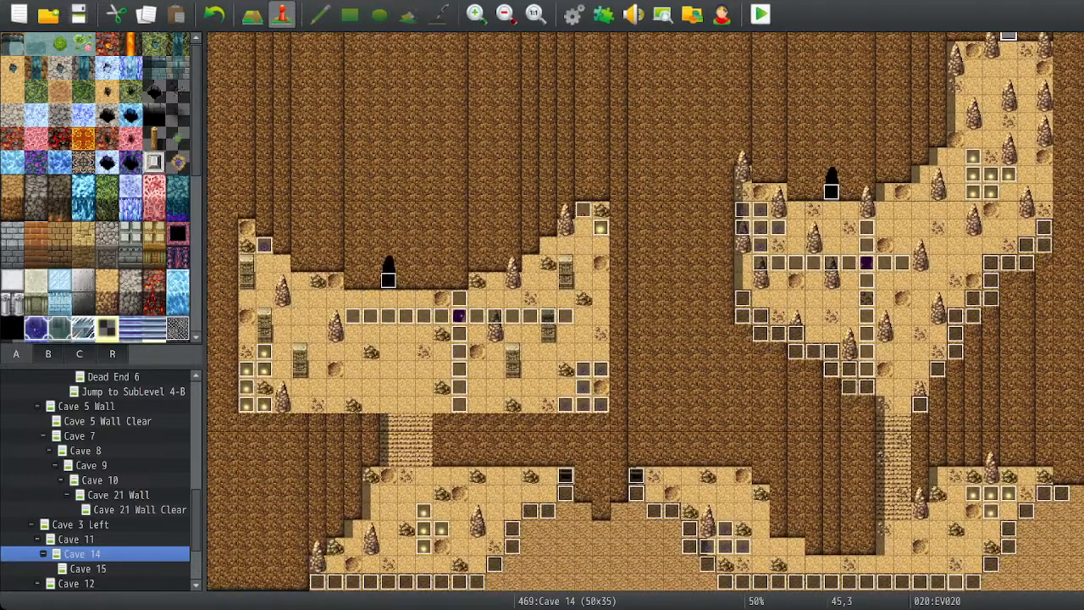
double_click(566, 476)
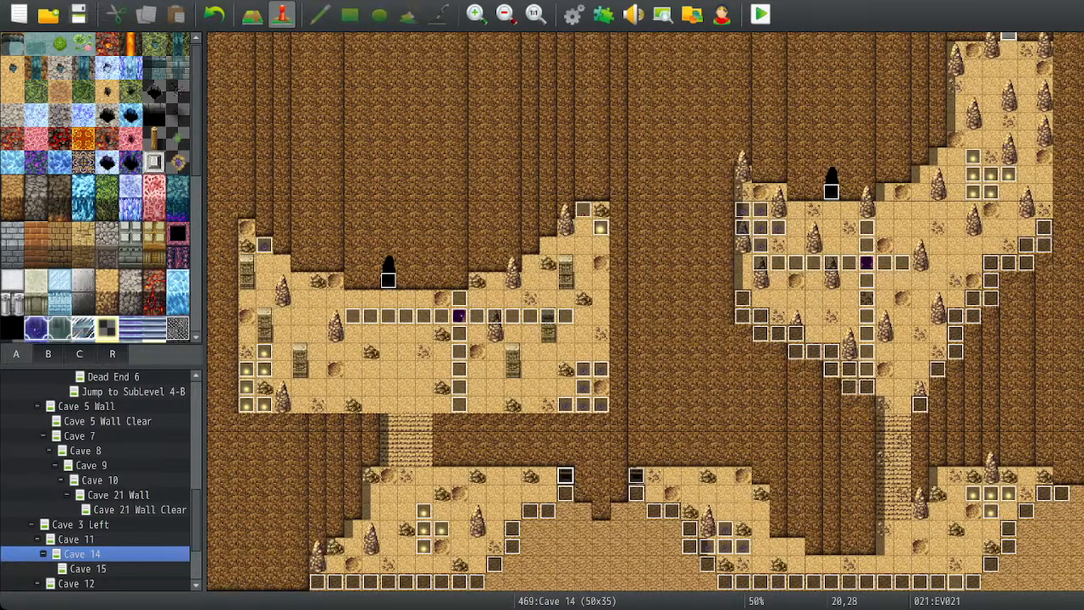
key(Escape)
double_click(636, 475)
key(Escape)
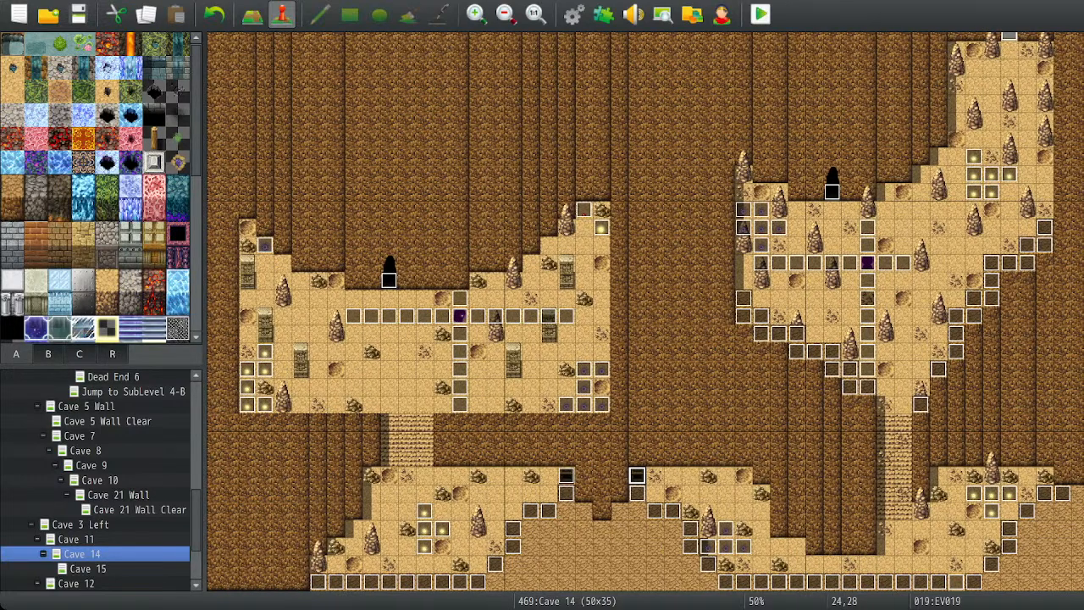
Inspect the event at 42,34 on Cave 14's lower path, and open the Cave 15 map.
double_click(956, 581)
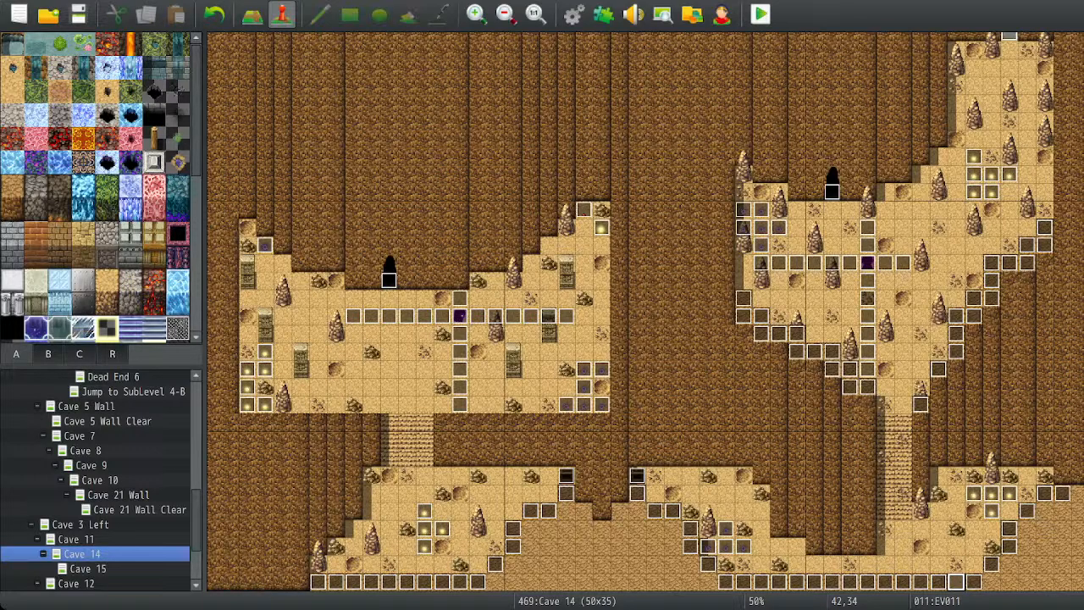
key(Escape)
click(88, 568)
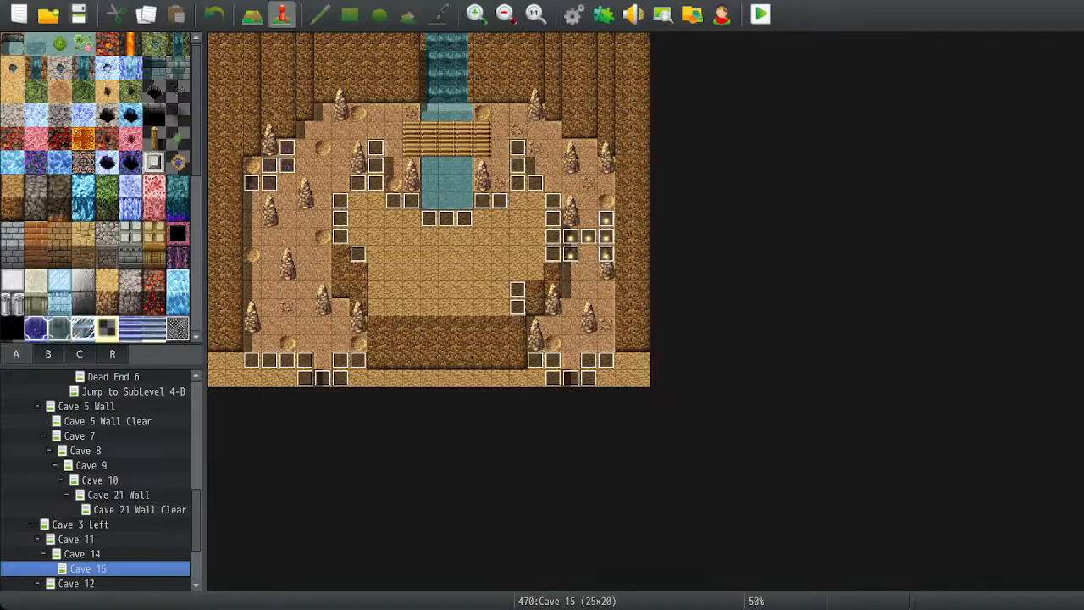
Inspect Cave 15's exit events at 6,19 and 20,19, and check the Stray Dream 2 event at 11,29 in Cave 12.
click(322, 377)
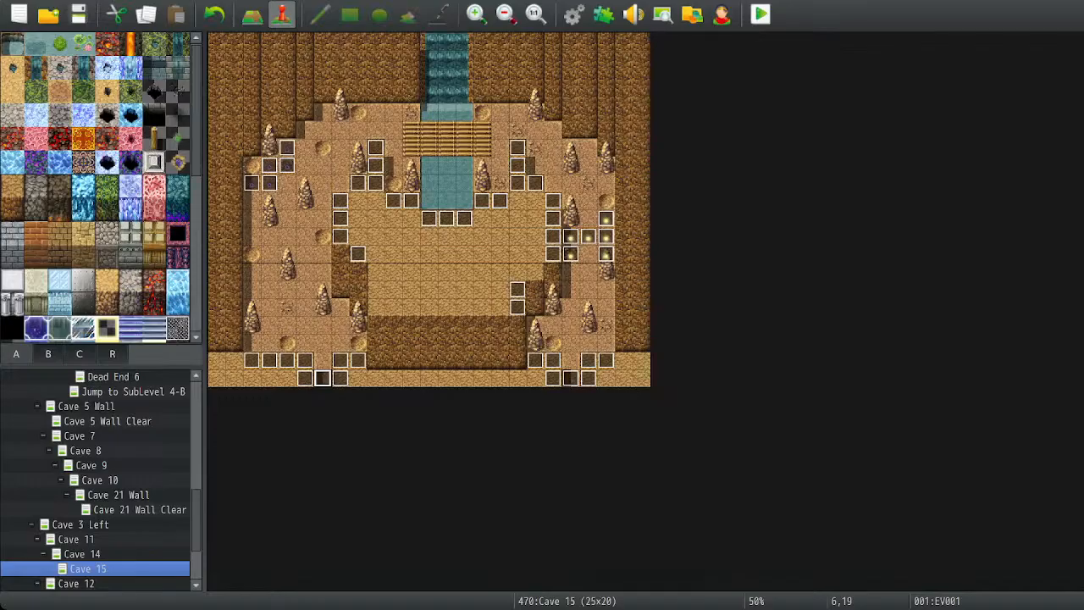
double_click(570, 377)
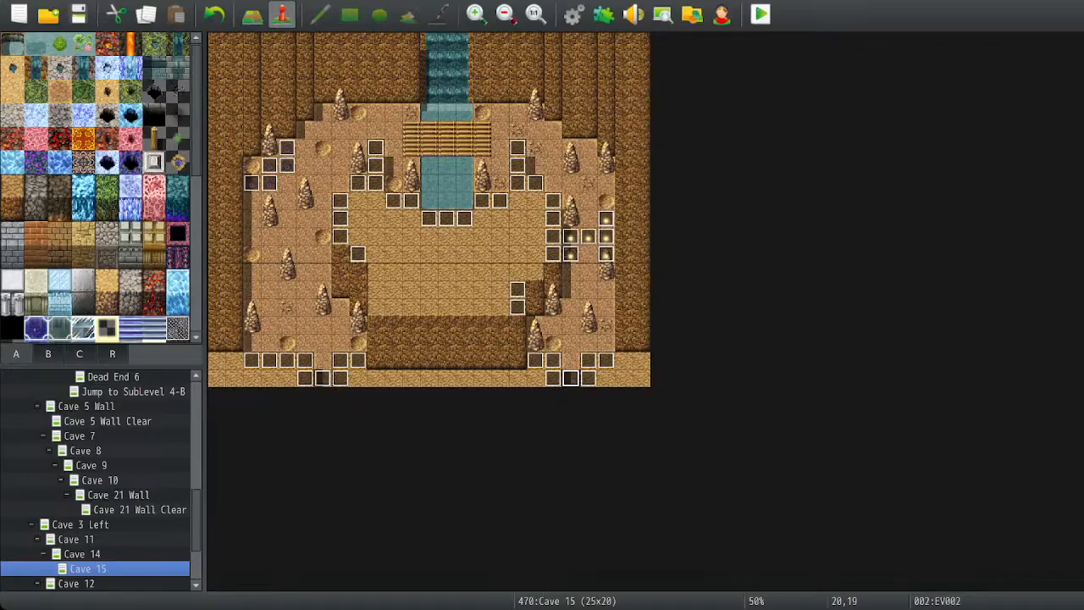
click(76, 583)
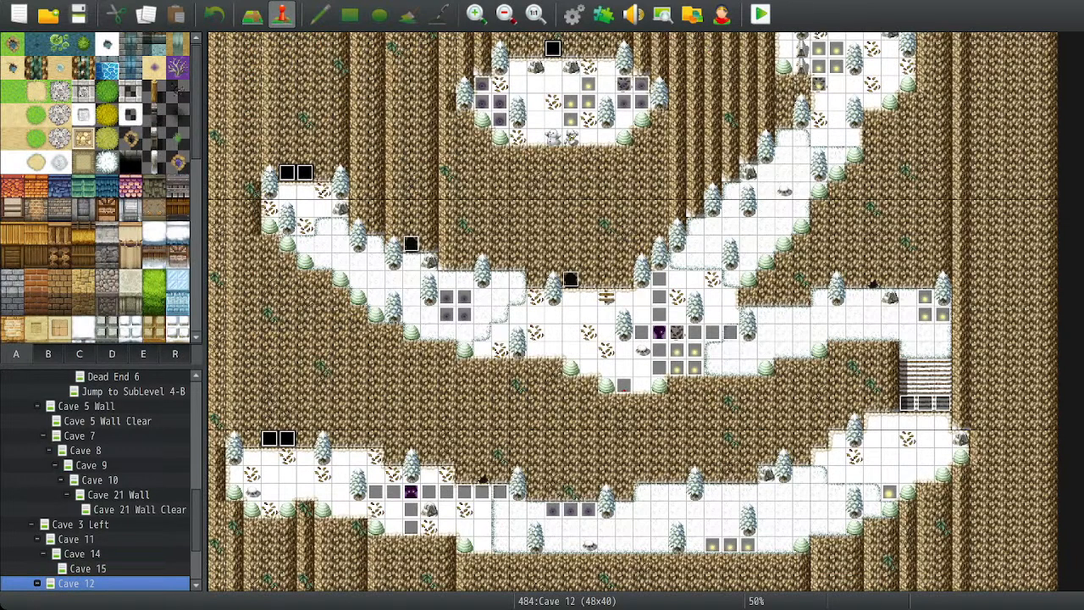
click(375, 491)
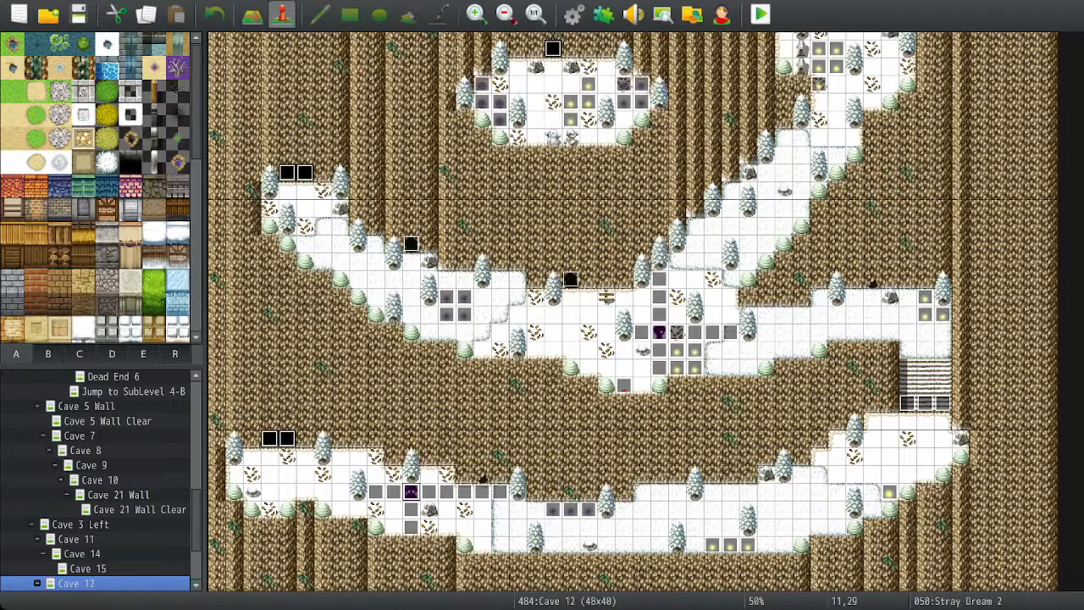
click(340, 492)
Return to the Cave 15 map and recheck its two exit events at 6,19 and 20,19.
click(88, 568)
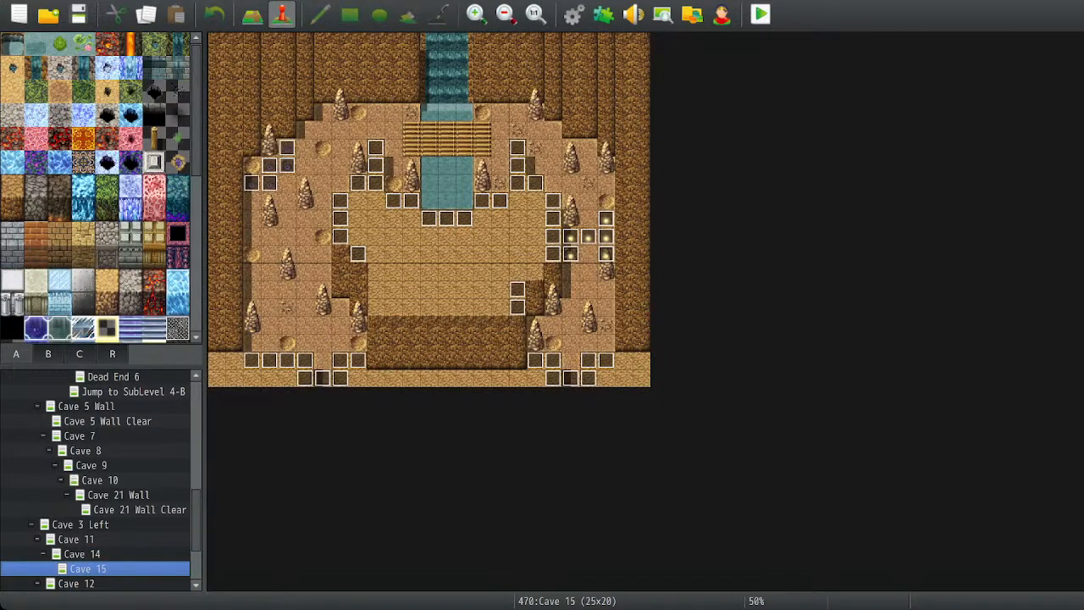
double_click(322, 378)
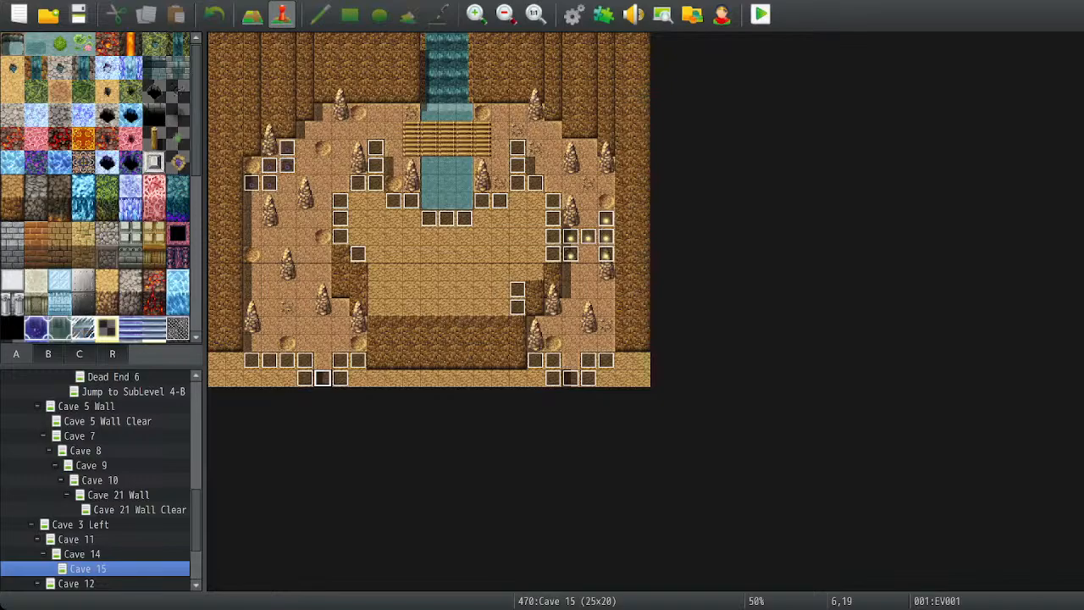
key(Return)
double_click(570, 378)
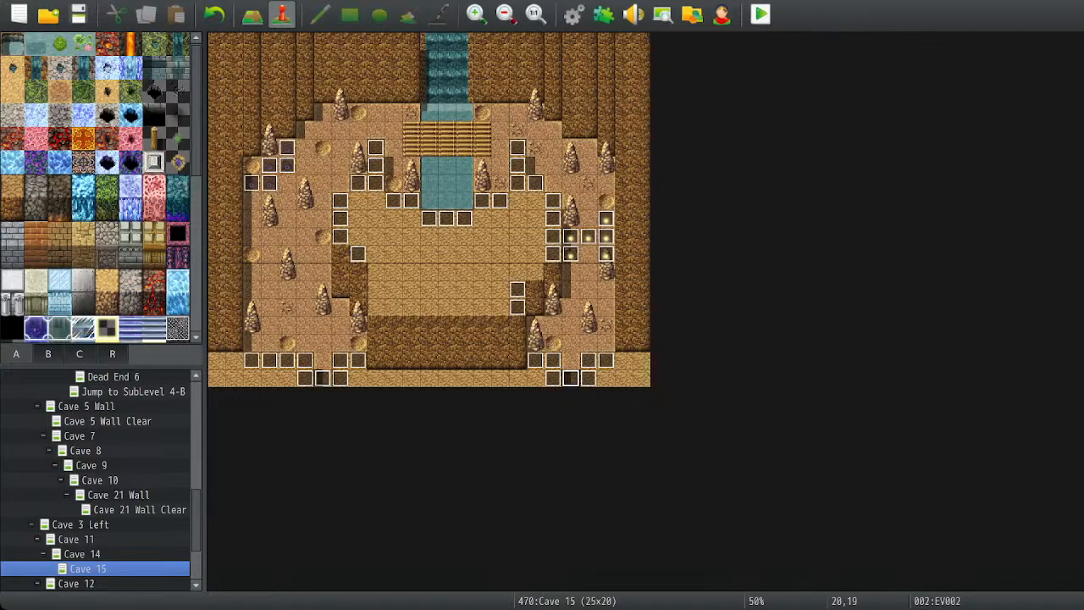
key(Return)
Open the Cave 12 map and inspect the paired doorway events at 4,26 and 3,26 on the lower path.
click(76, 582)
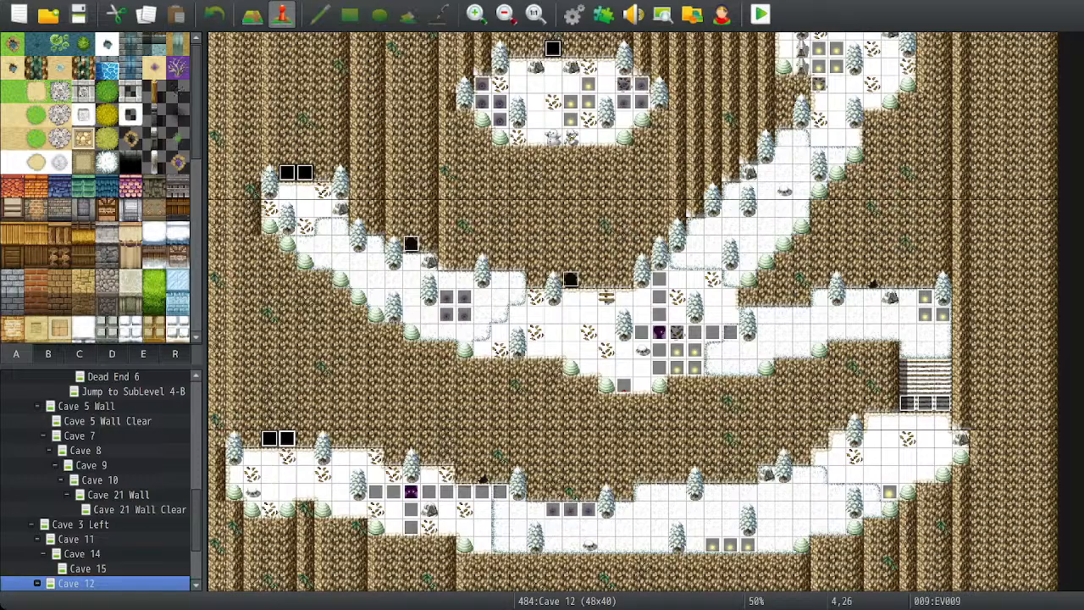
double_click(287, 438)
key(Return)
click(269, 438)
click(251, 437)
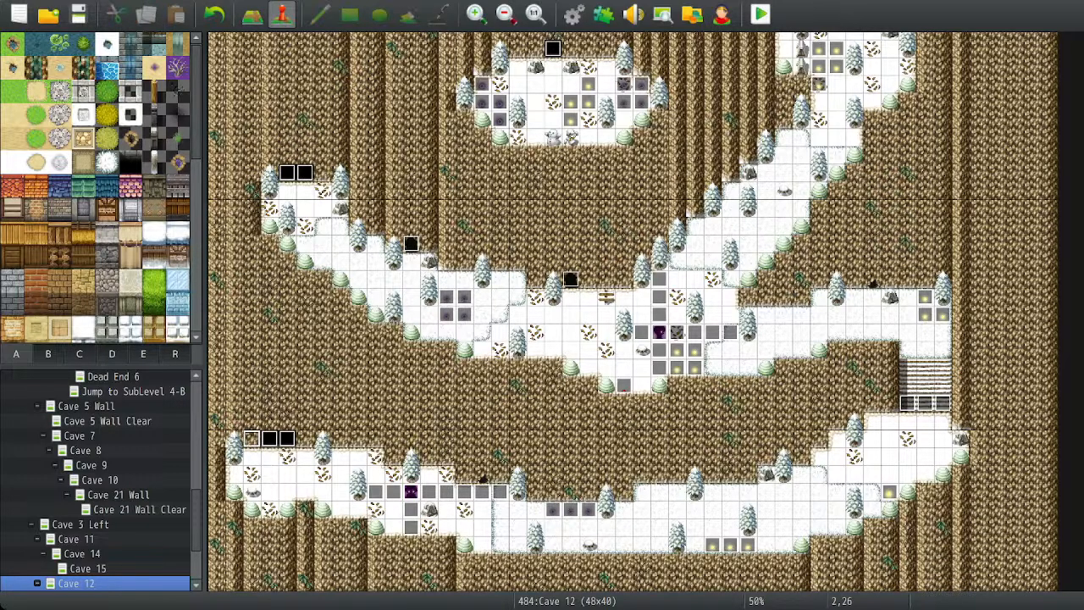
key(Delete)
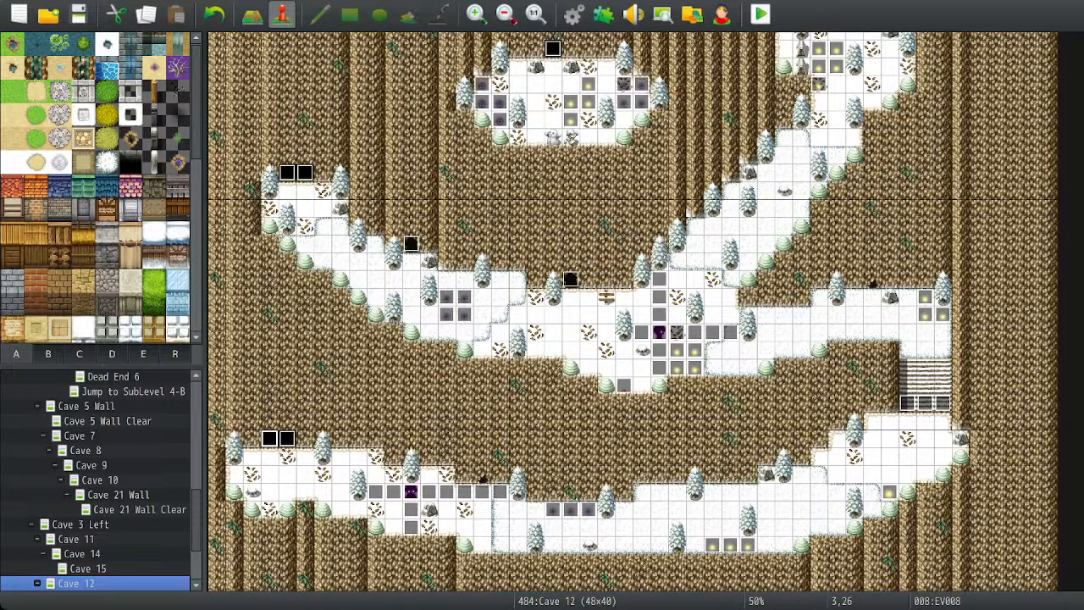
Inspect the two single doorway events along Cave 12's middle path and the paired doorway events at 5,11 and 4,11.
double_click(571, 279)
double_click(411, 244)
double_click(305, 173)
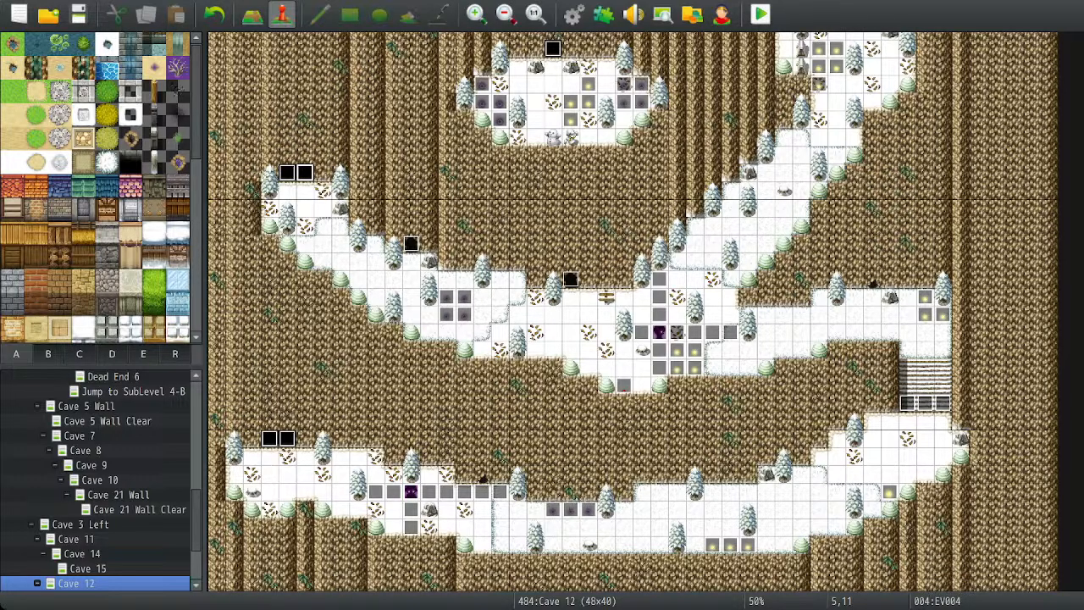
double_click(287, 173)
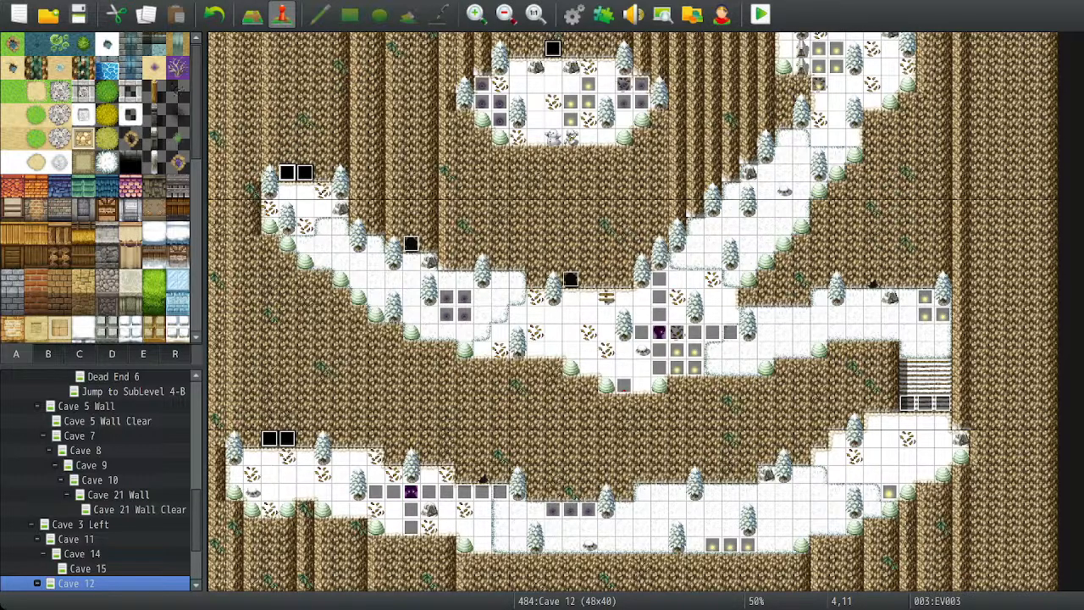
Inspect Cave 12's upper doorway events at 19,4, 35,2 and 36,2.
double_click(659, 279)
scroll(632, 311, up, 3)
double_click(552, 112)
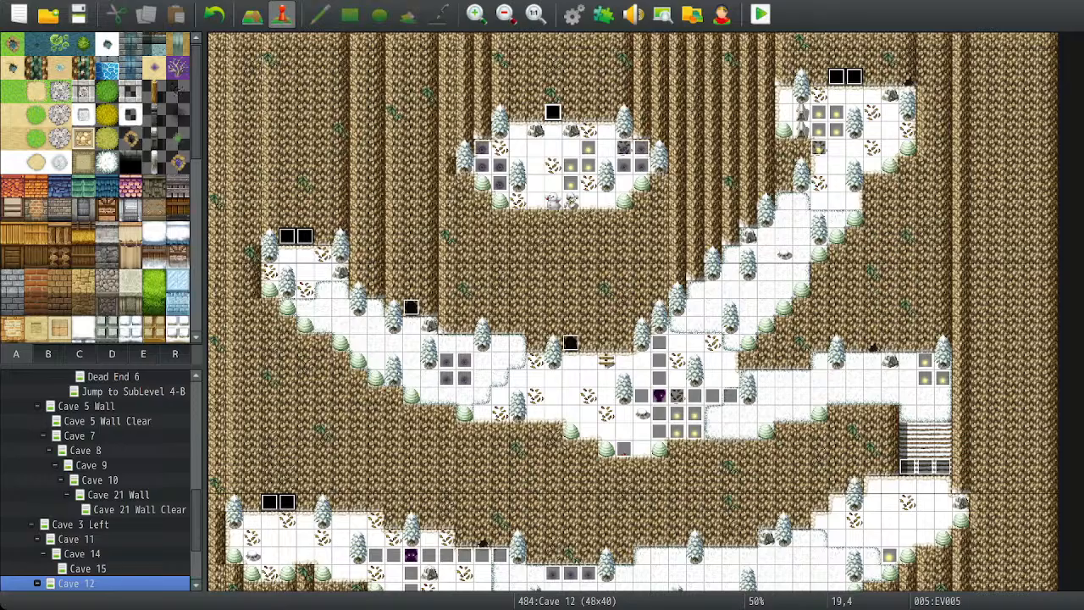
double_click(836, 77)
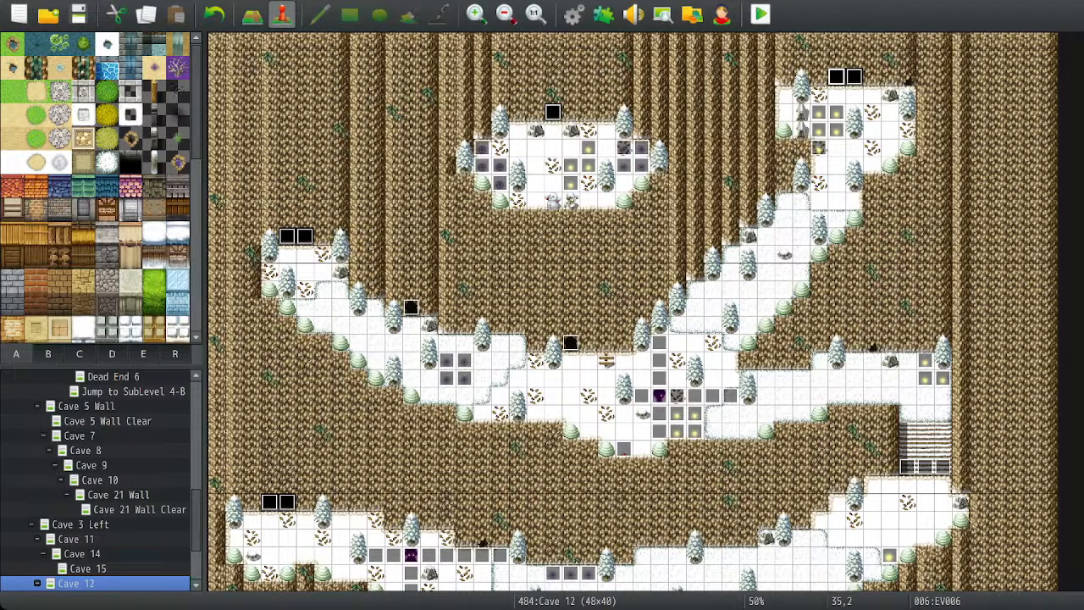
double_click(854, 76)
View the Dream Jumpers Side Story and New Part 3 Island of Titans! maps.
scroll(99, 480, up, 7)
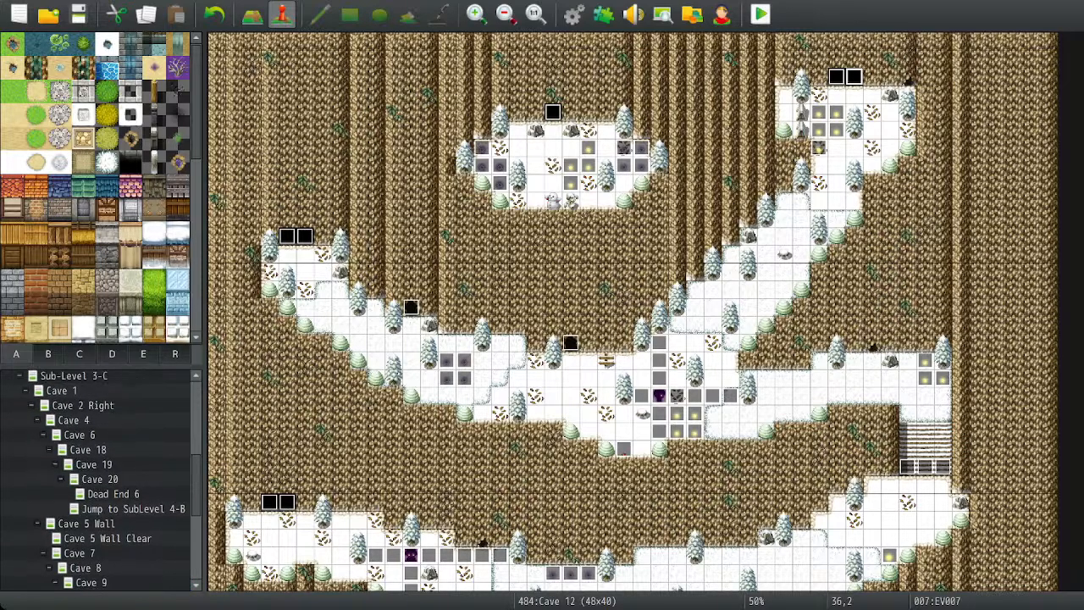
click(95, 438)
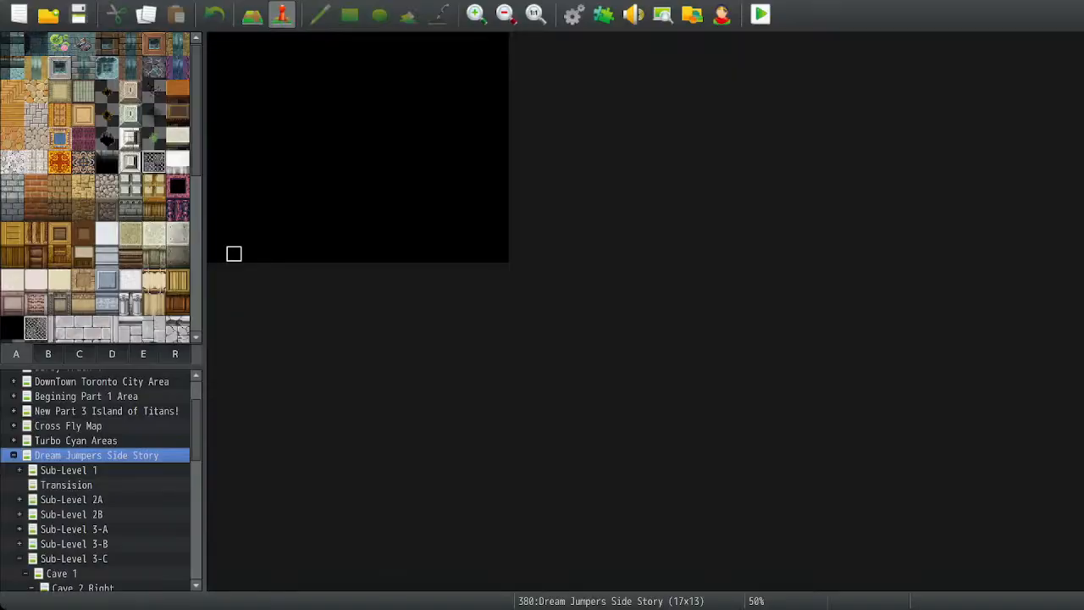
click(106, 411)
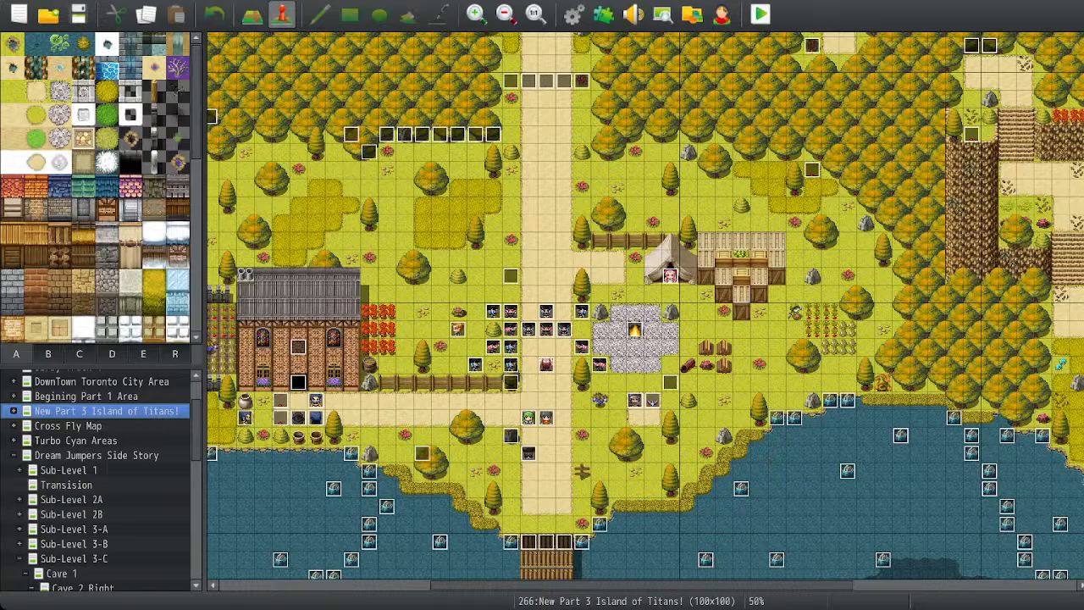
scroll(95, 480, down, 3)
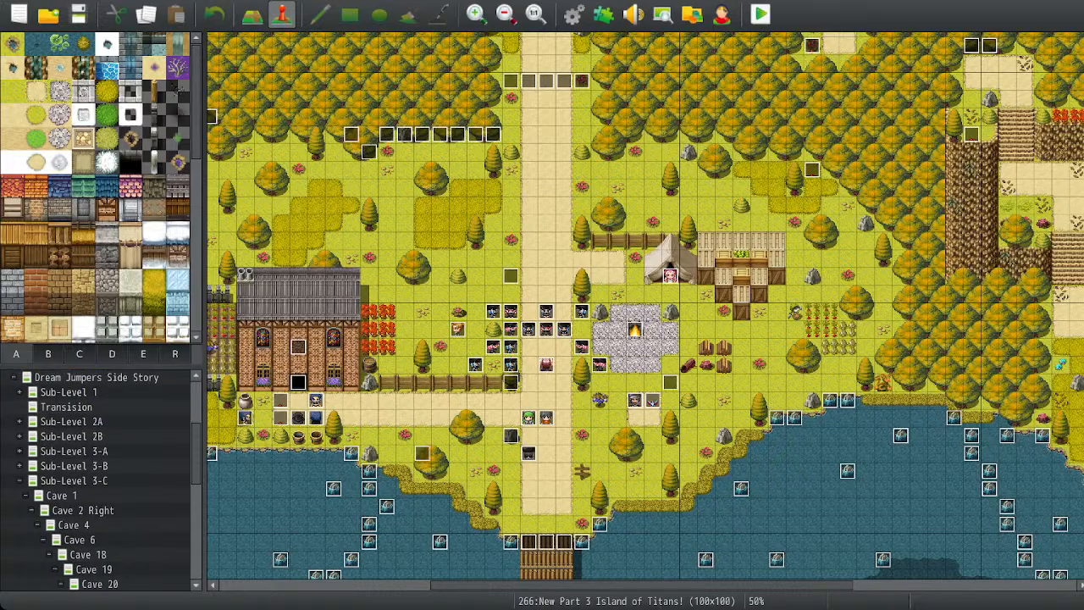
Browse the Sub-Level 3-C maps around Cave 5 Wall and Cave 8, back up to Cave 20.
click(86, 569)
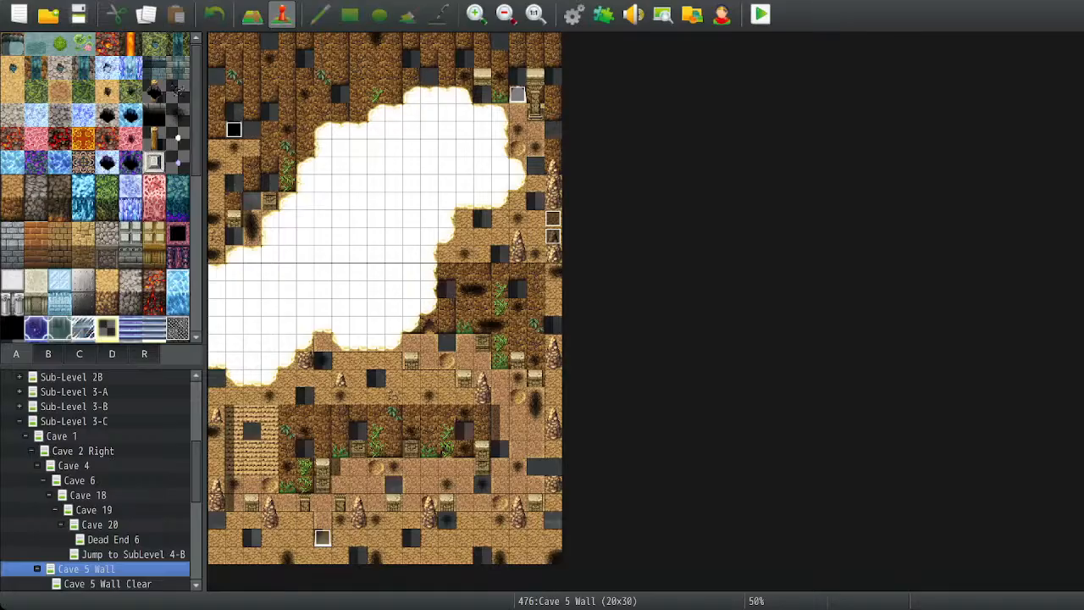
key(Down)
key(Down)
key(Up)
key(Up)
key(Up)
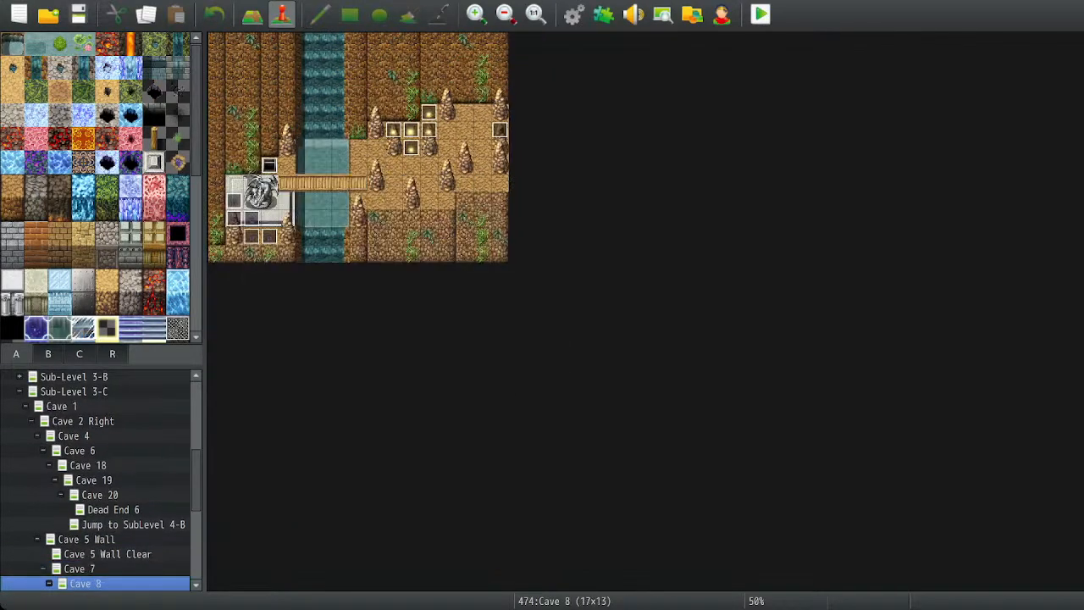
key(Up)
key(Up)
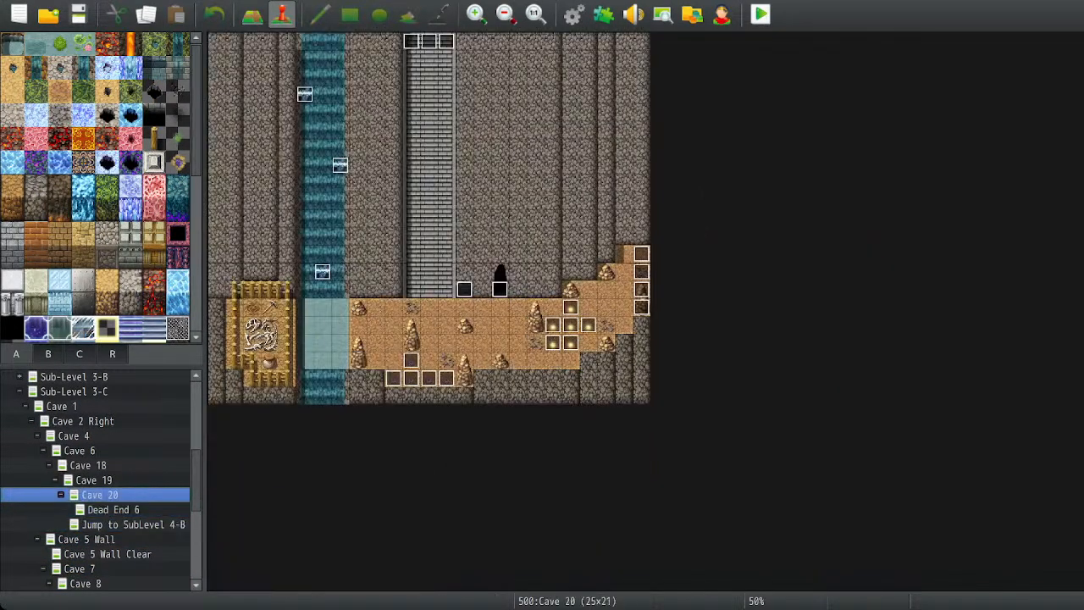
Look through the Sub-Level 3-C maps from Cave 20 down through Cave 14 and Cave 15 to Cave 12, and expand Cave 12's child maps.
key(Down)
key(Down)
key(Down)
key(Down)
key(Down)
key(Down)
key(Down)
key(Down)
key(Down)
key(Down)
key(Down)
key(Down)
key(Down)
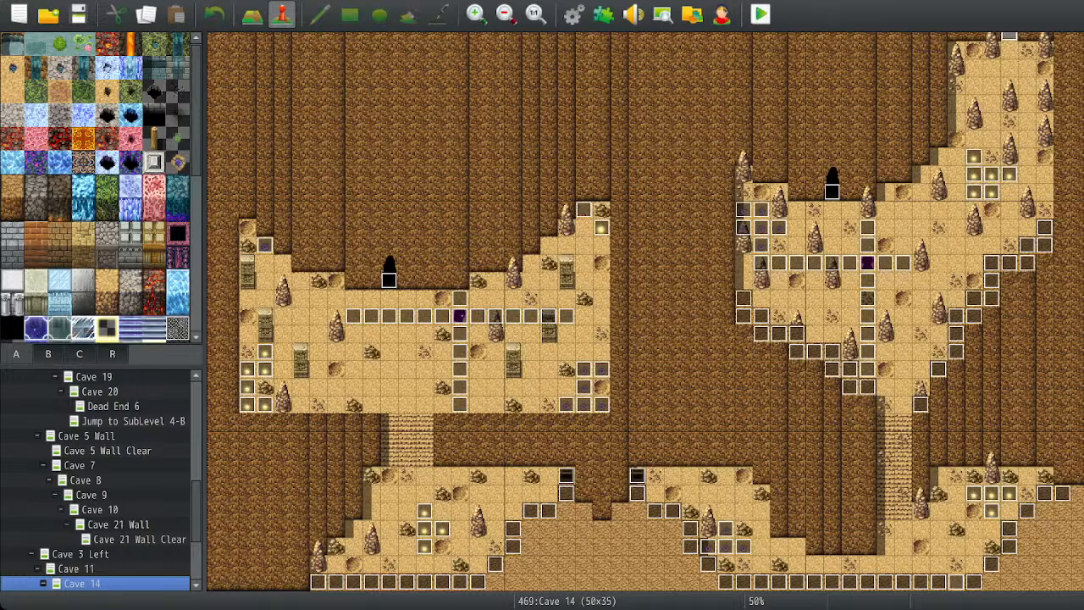
scroll(94, 480, down, 1)
key(Down)
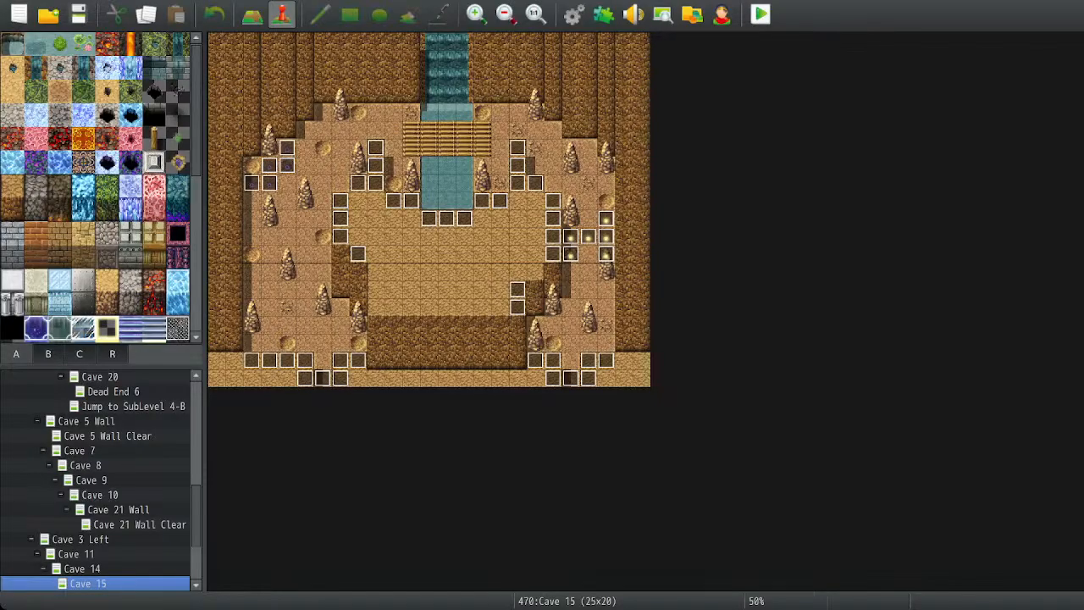
key(Down)
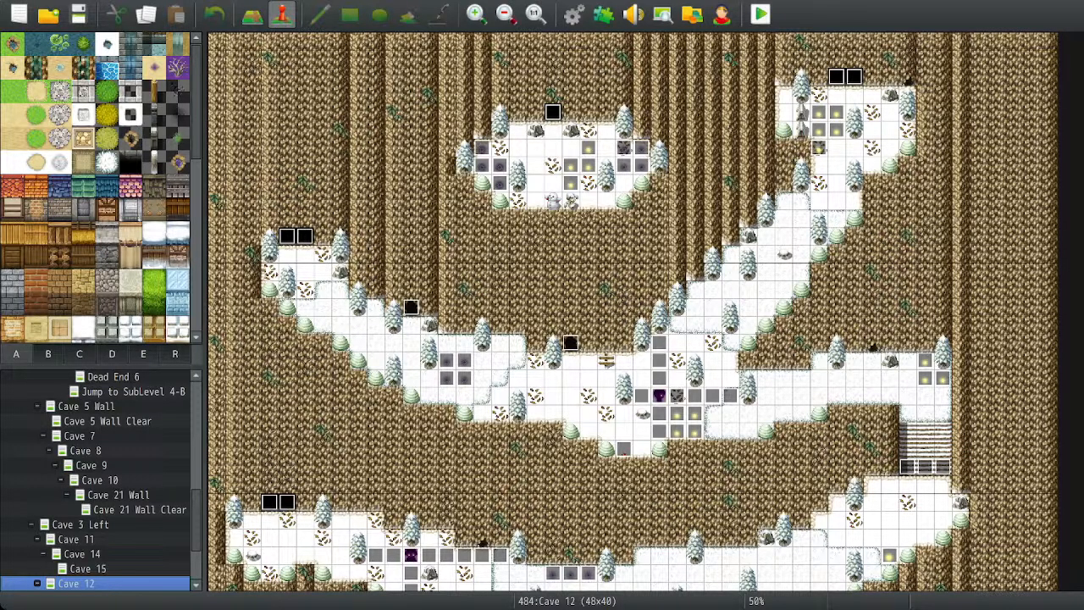
key(Right)
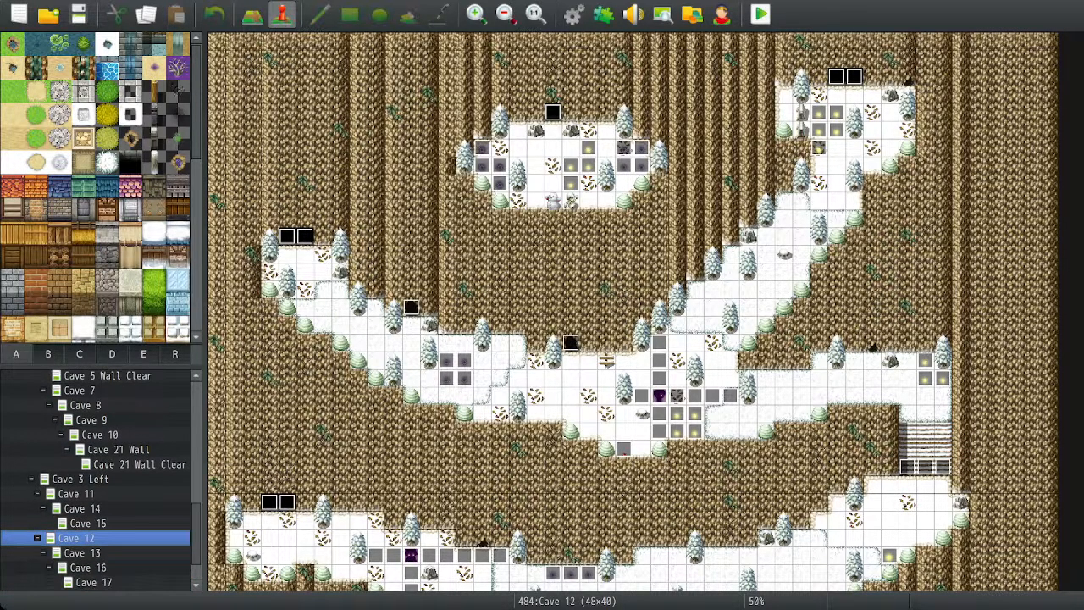
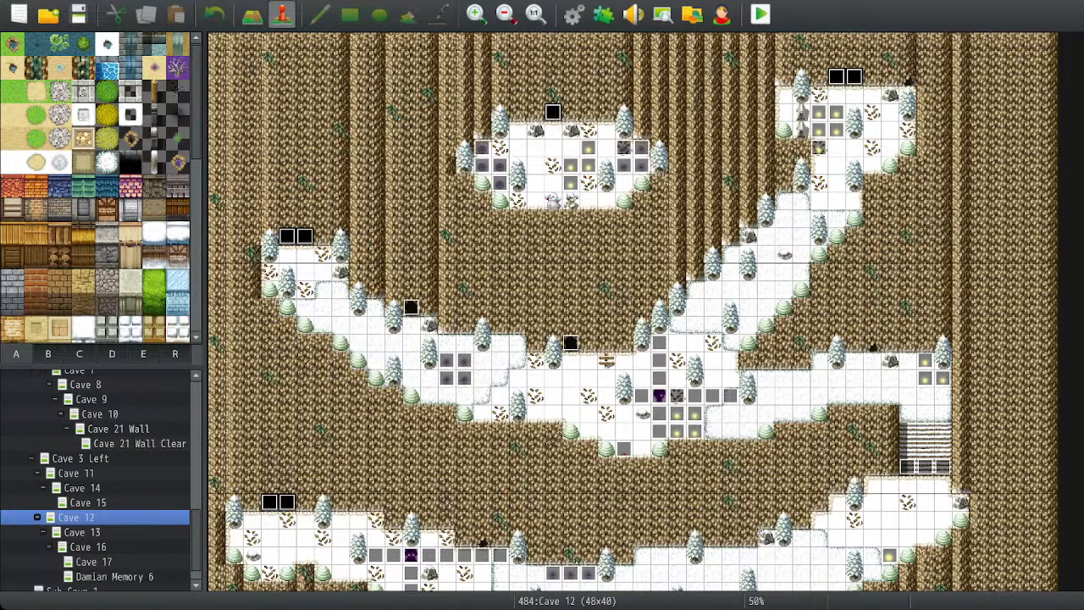
Save the project and inspect Cave 12's doorway event at 19,4.
key(ctrl+s)
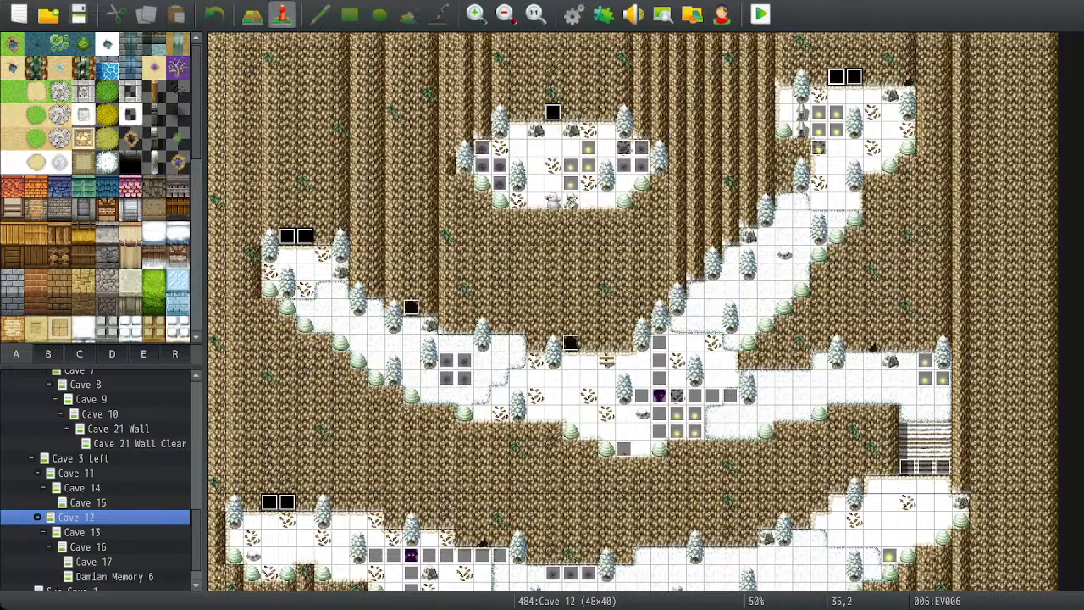
double_click(552, 112)
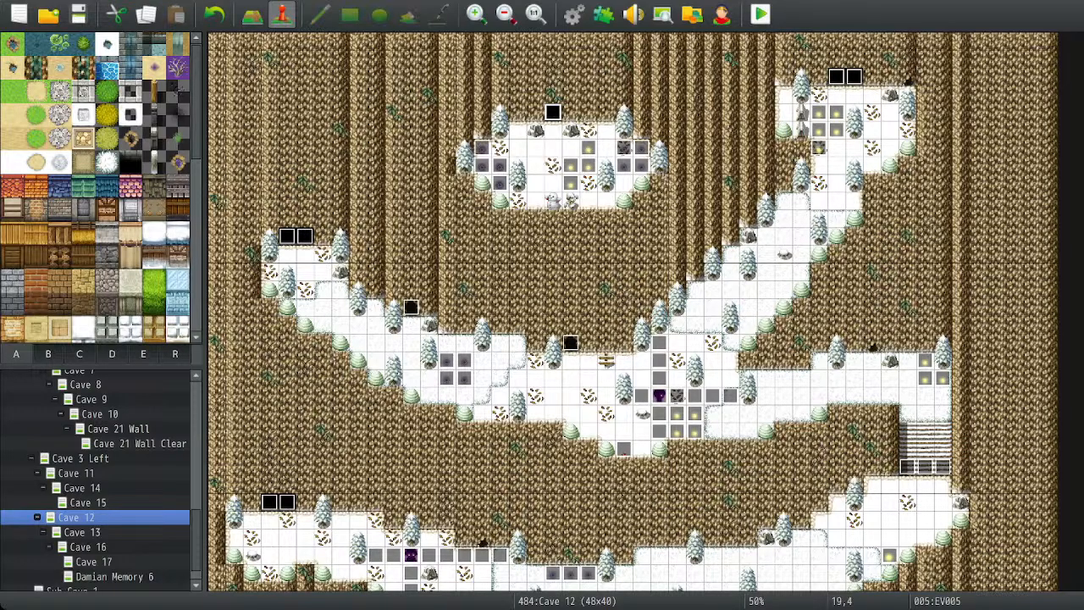
click(305, 235)
In Cave 16, set the doorway event at 23,21 to turn switches #1033 Stray Defeated! and #1028 Stray Dream Spots You! OFF.
click(81, 532)
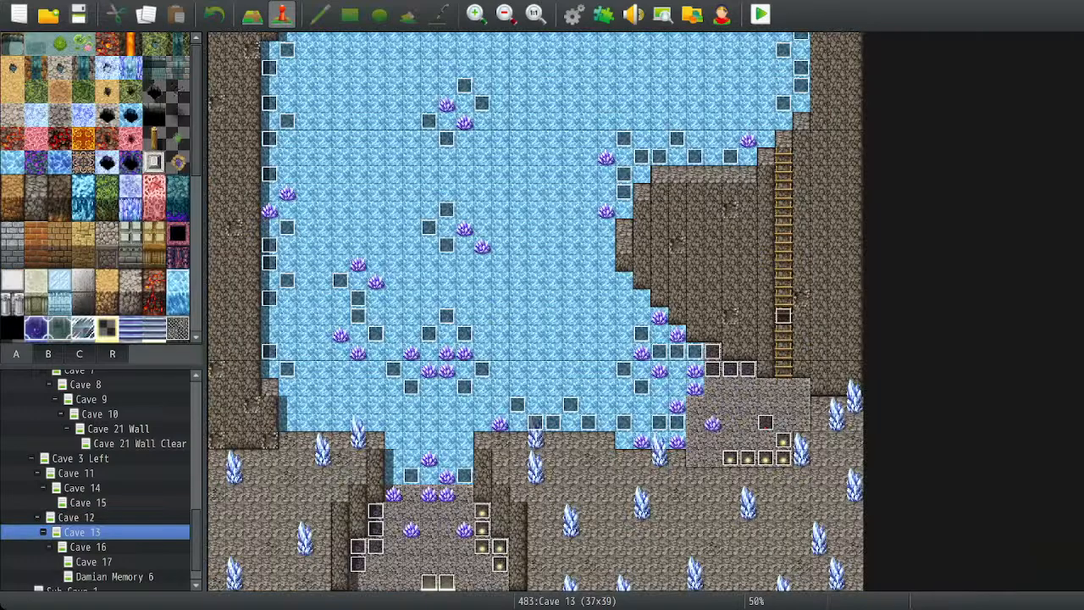
click(87, 546)
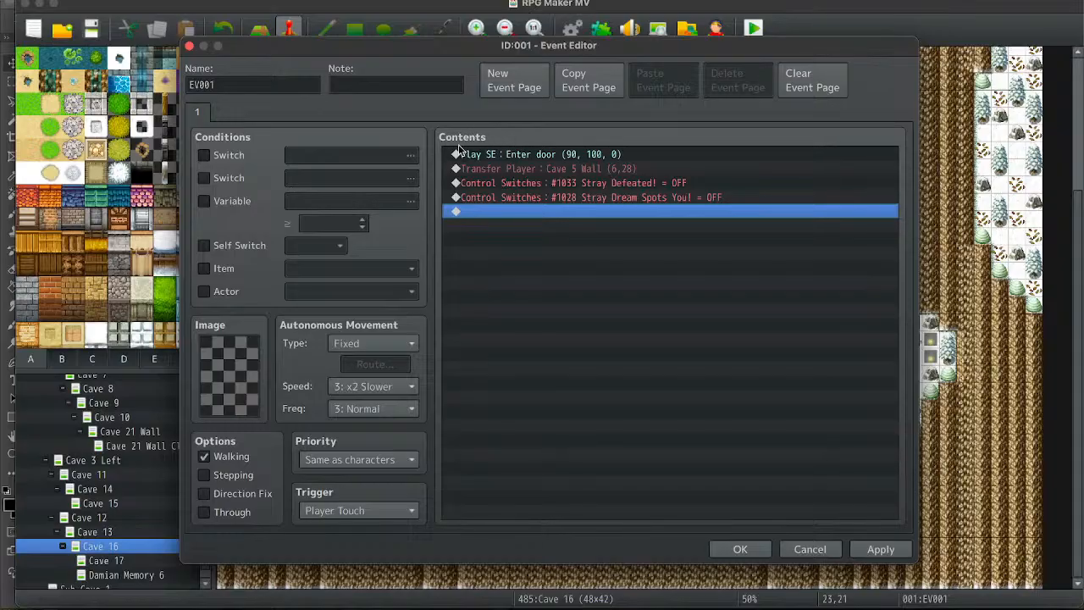
click(740, 550)
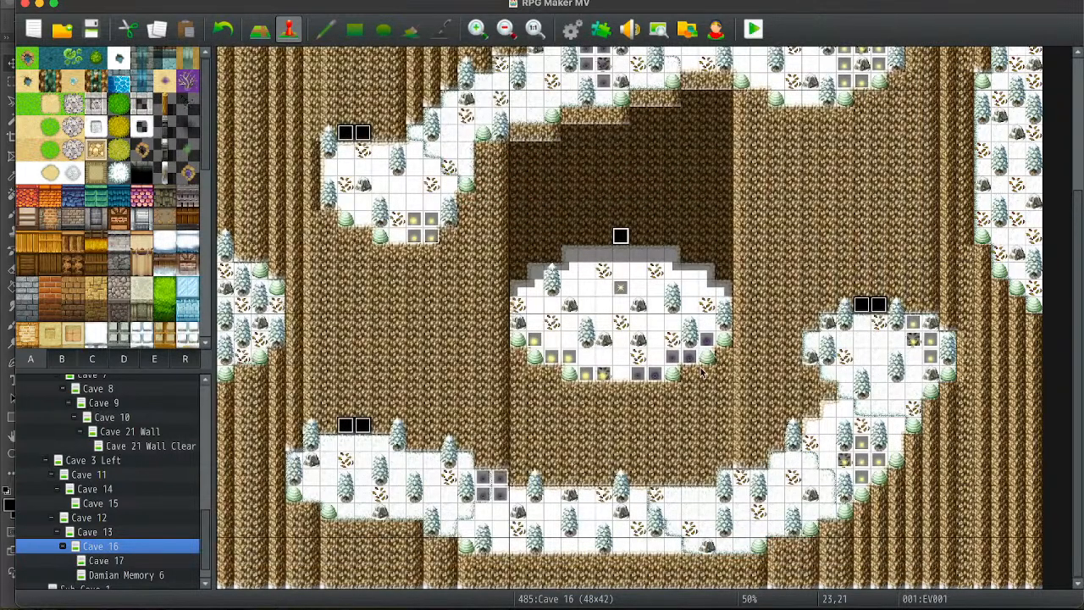
Paste the copied Stray Defeated! and Stray Dream Spots You! switch-off commands after the player transfer in Cave 16's doorway event at 37,25.
double_click(861, 306)
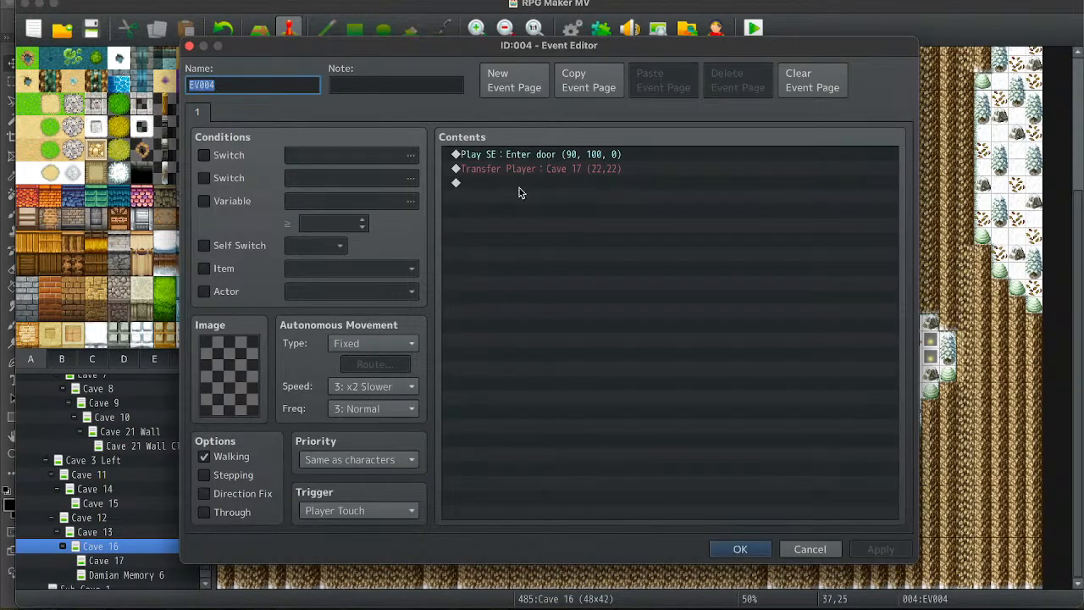
click(520, 193)
key(ctrl+v)
click(739, 548)
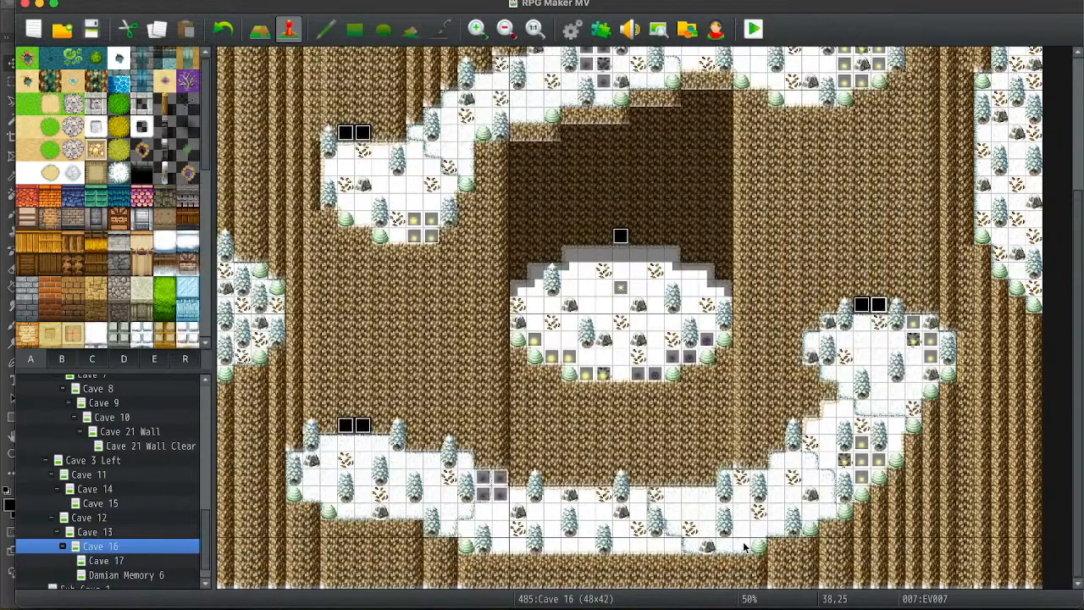
Add the same two copied switch-off commands to the neighbouring doorway event at 38,25, after its transfer to Cave 17.
double_click(744, 548)
click(548, 188)
key(ctrl+v)
click(740, 549)
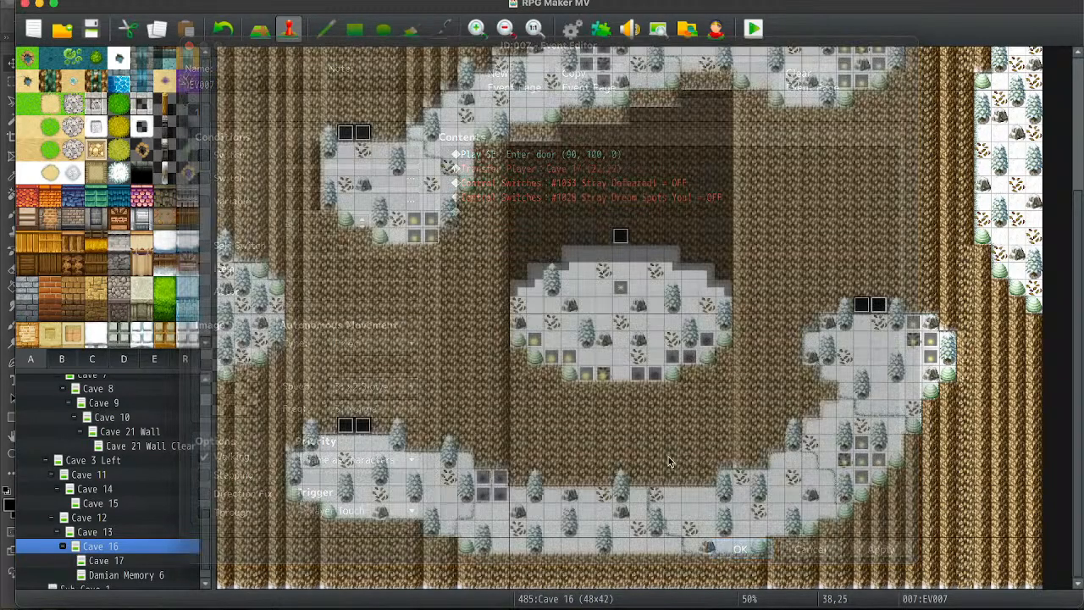
Paste the copied Stray Defeated! and Stray Dream Spots You! switch-off commands after the transfers in Cave 16's doorway events at 7,32 and 8,32.
double_click(345, 416)
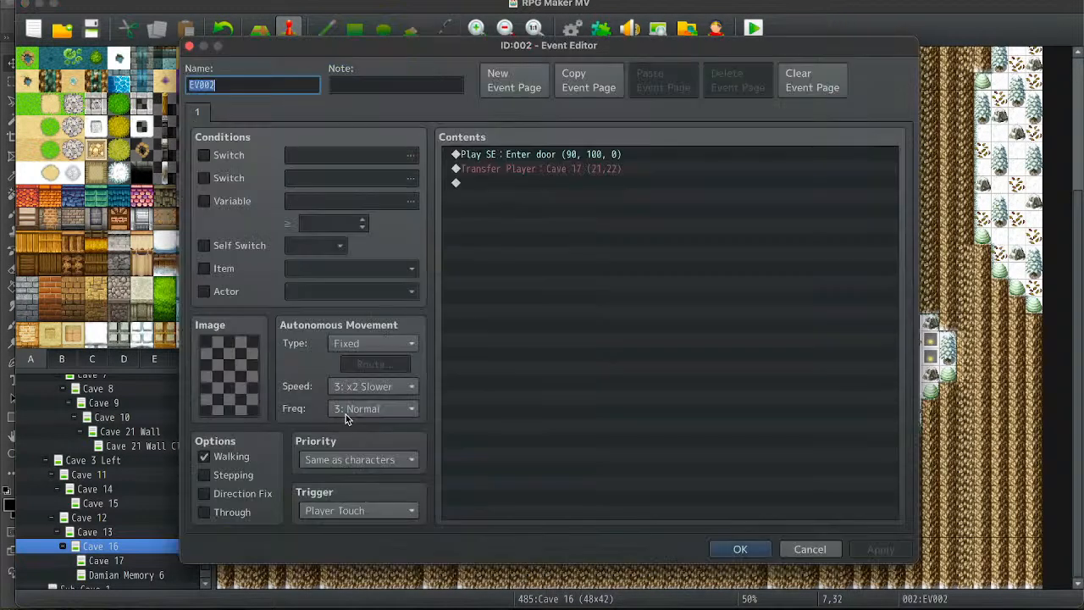
click(523, 185)
text(Control Switches : #1033 Stray Defeated! = OFF Control Switches : #1028 Stray Dream Spots You! = OFF)
click(737, 549)
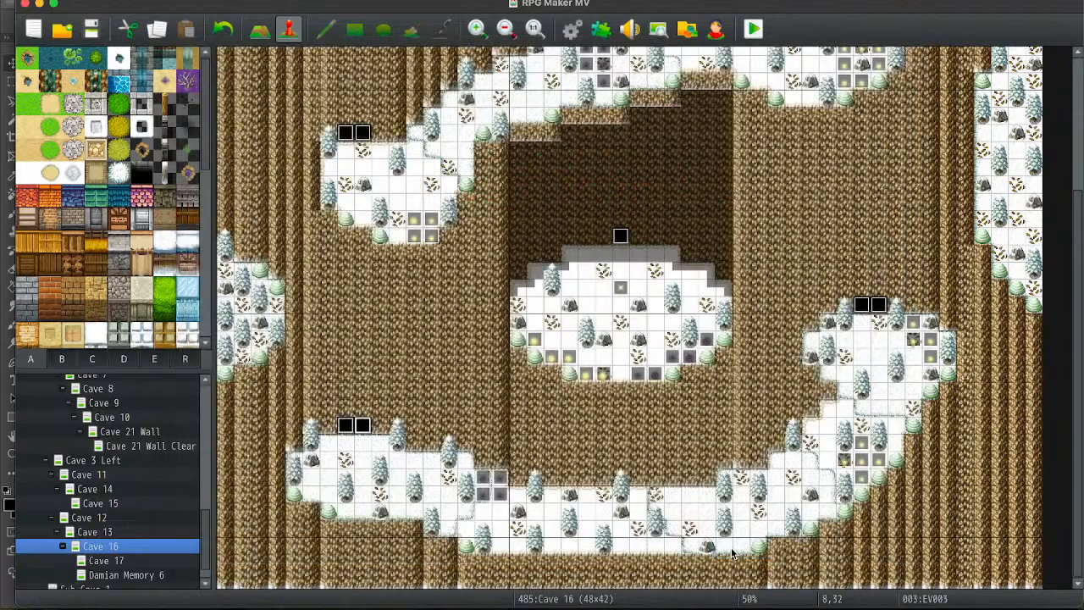
double_click(617, 235)
click(604, 183)
key(ctrl+v)
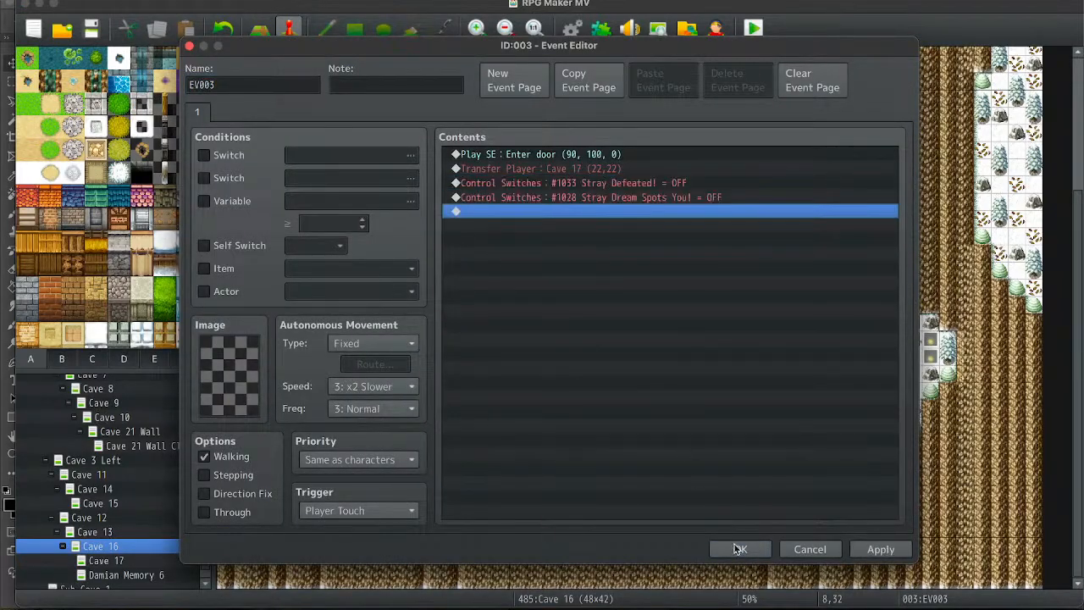
click(738, 549)
Add the two copied switch-off commands after the Cave 12 transfers in Cave 16's doorway events at 7,15 and 8,15.
scroll(449, 223, up, 5)
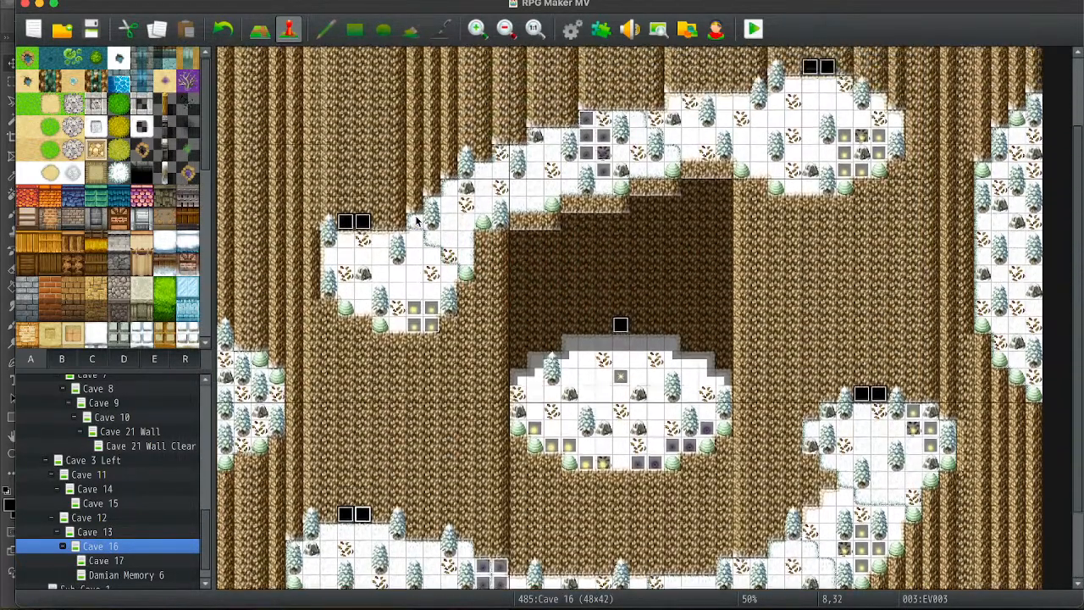
double_click(356, 310)
click(559, 206)
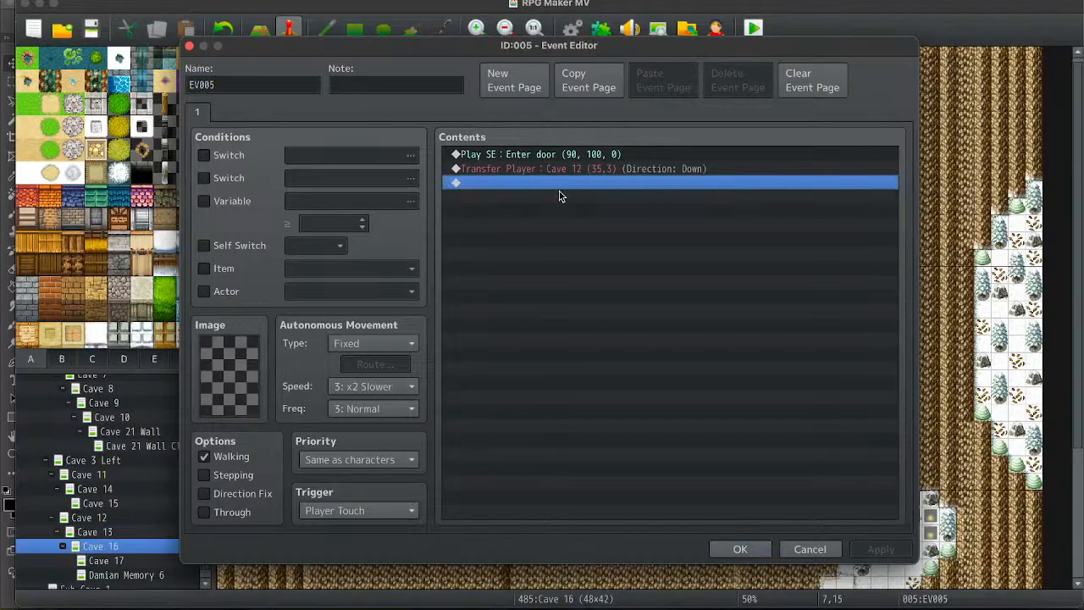
key(ctrl+v)
click(739, 549)
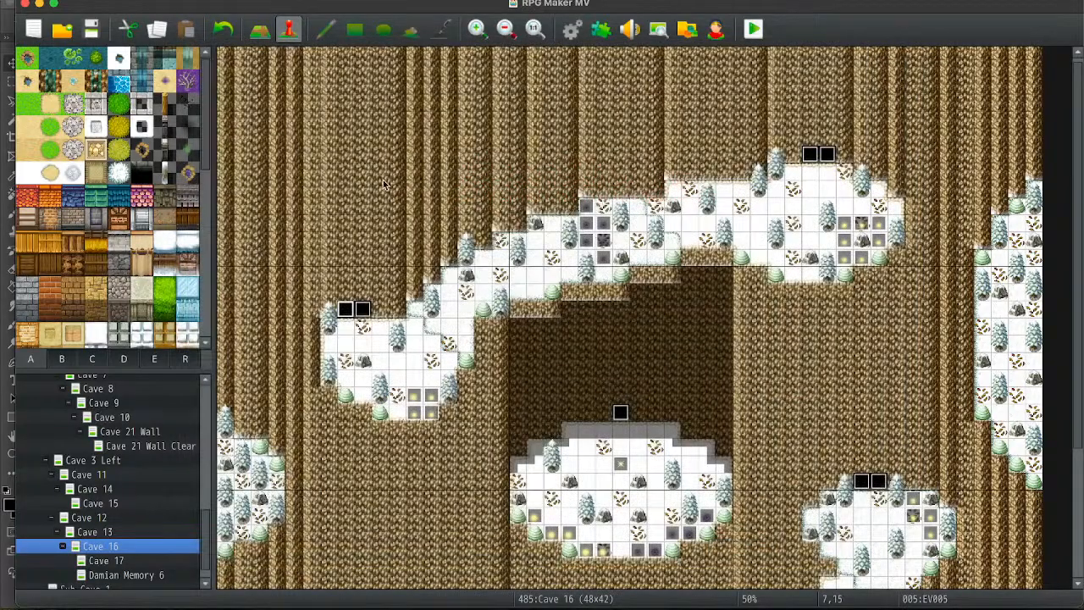
double_click(361, 311)
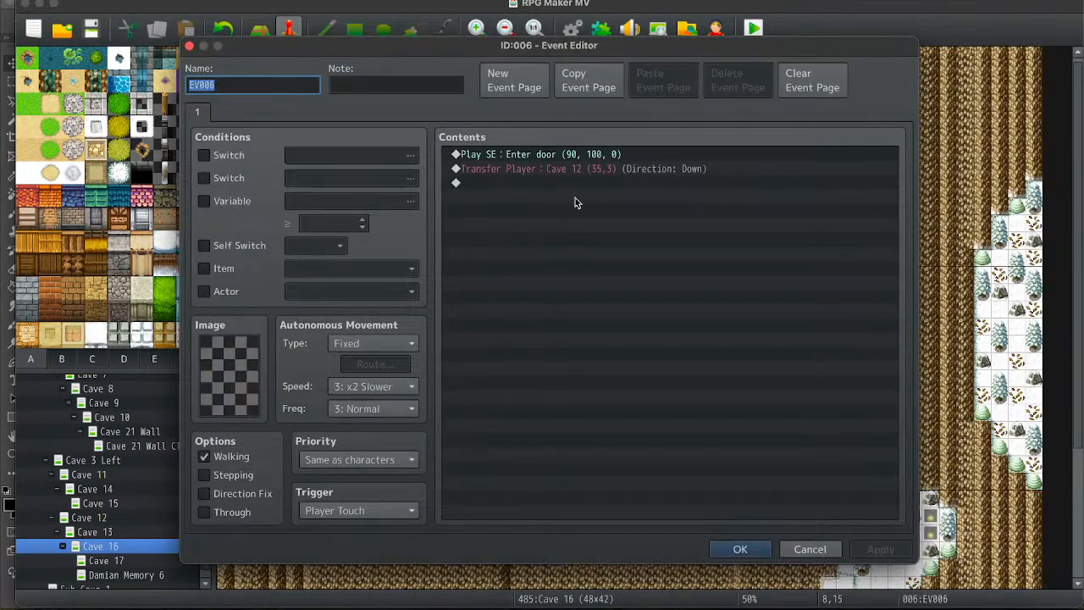
click(548, 183)
key(ctrl+v)
click(740, 549)
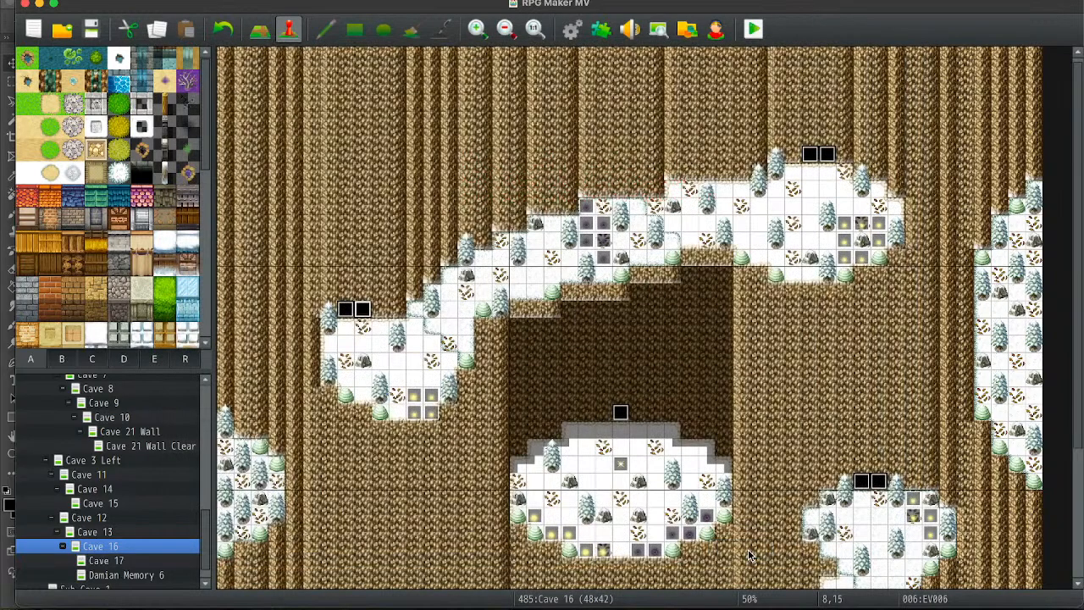
Add the two copied switch-off commands after the Damian Memory 6 transfers in Cave 16's doorway events at 35,6 and 34,6.
double_click(827, 154)
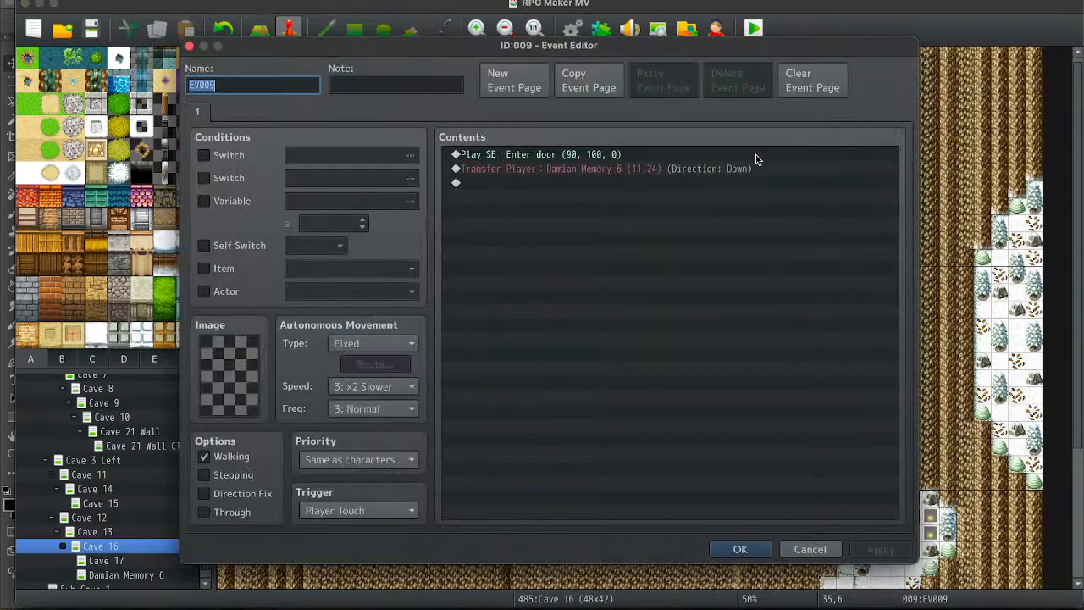
click(601, 183)
key(ctrl+v)
click(740, 549)
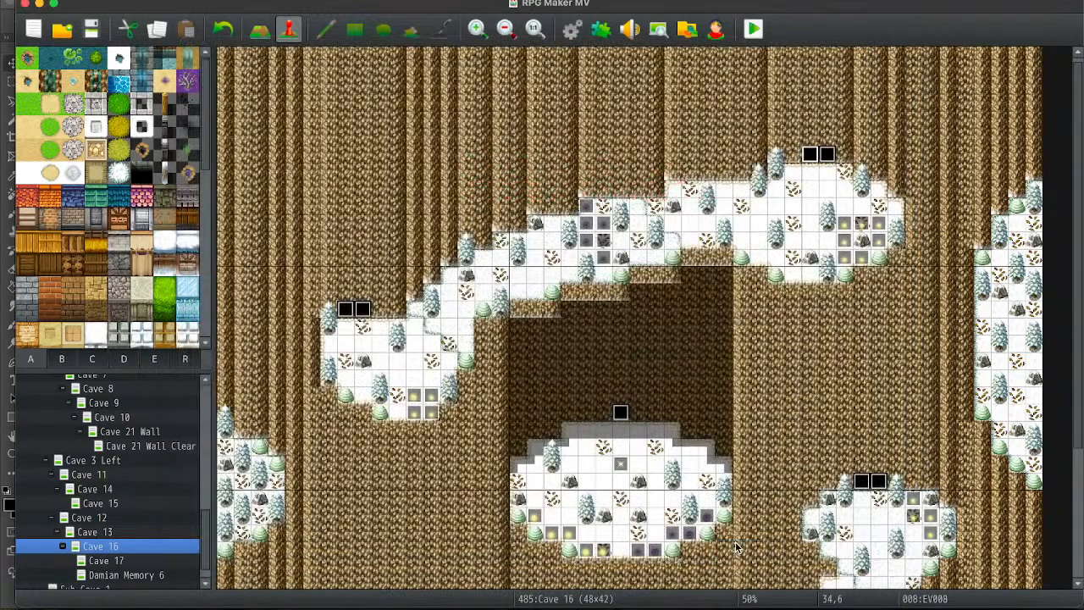
double_click(736, 542)
click(581, 183)
key(ctrl+v)
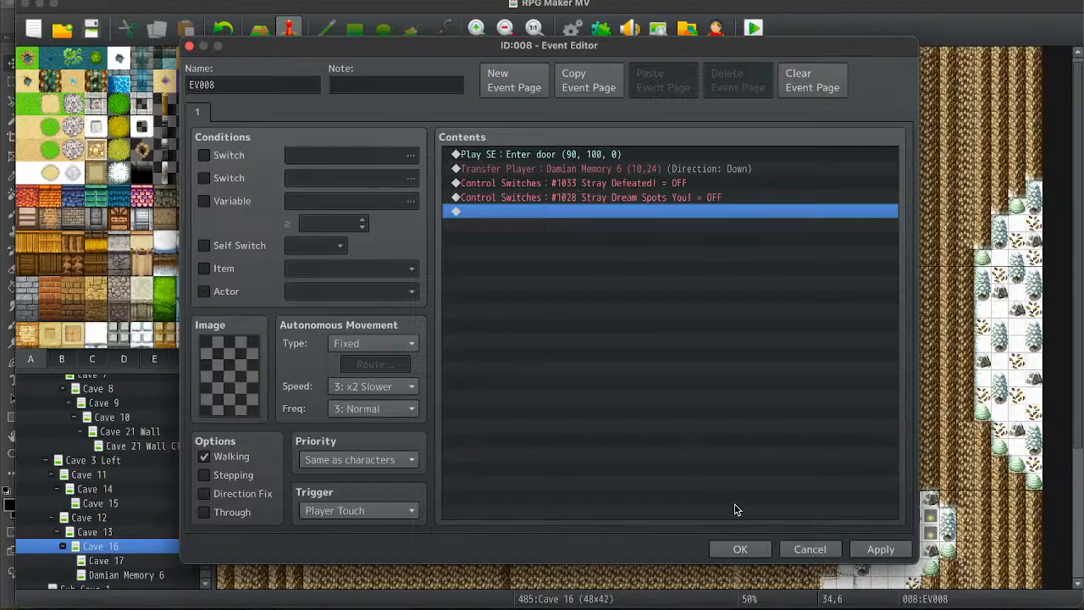
click(741, 549)
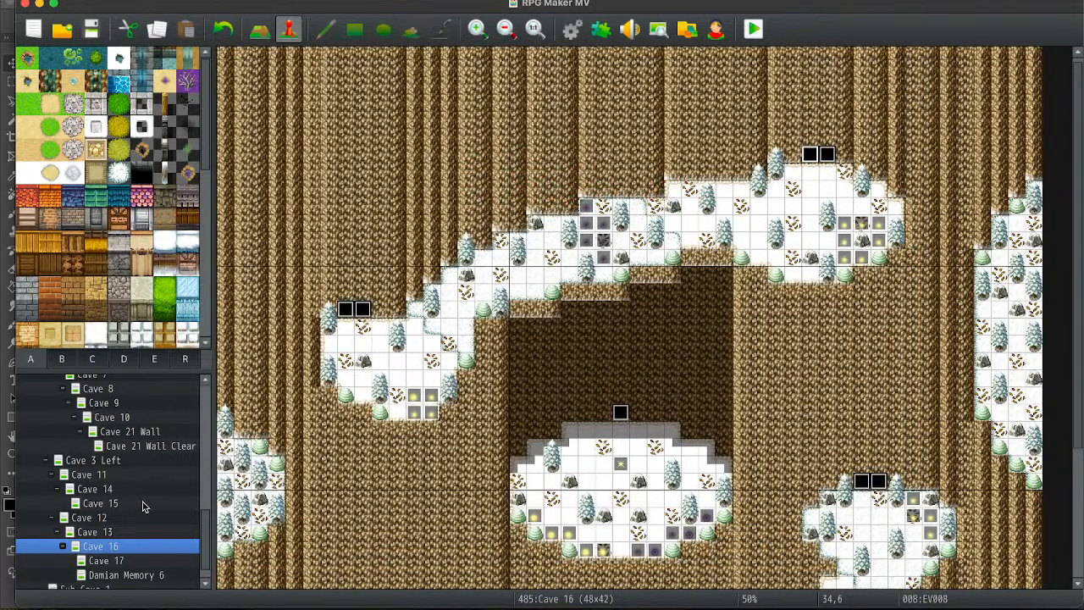
Search the database's actors for "snow" in both directions, and close the search.
click(574, 31)
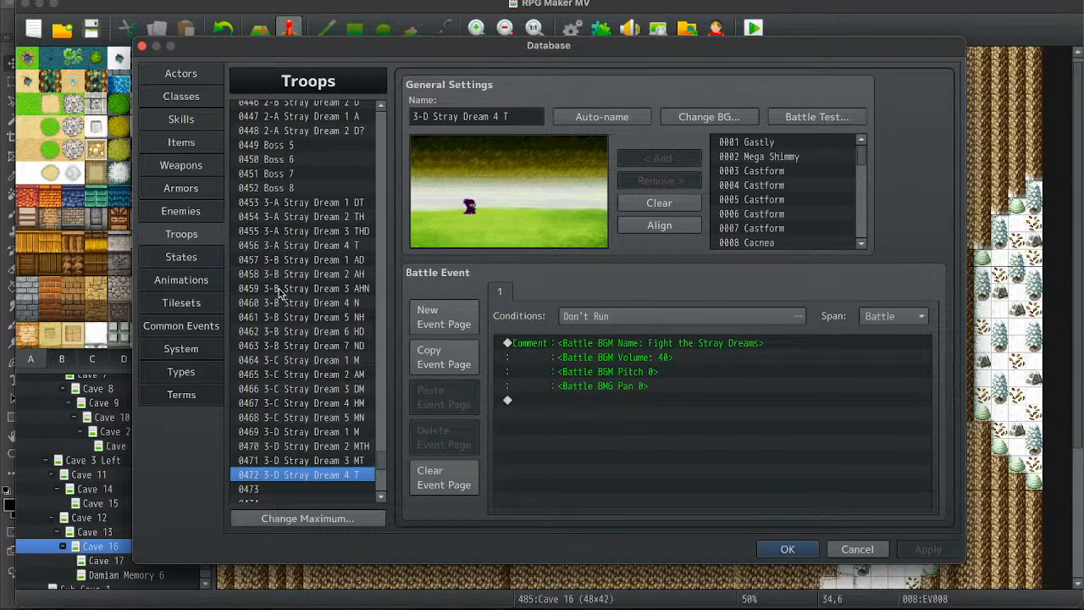
click(315, 459)
key(Down)
click(201, 76)
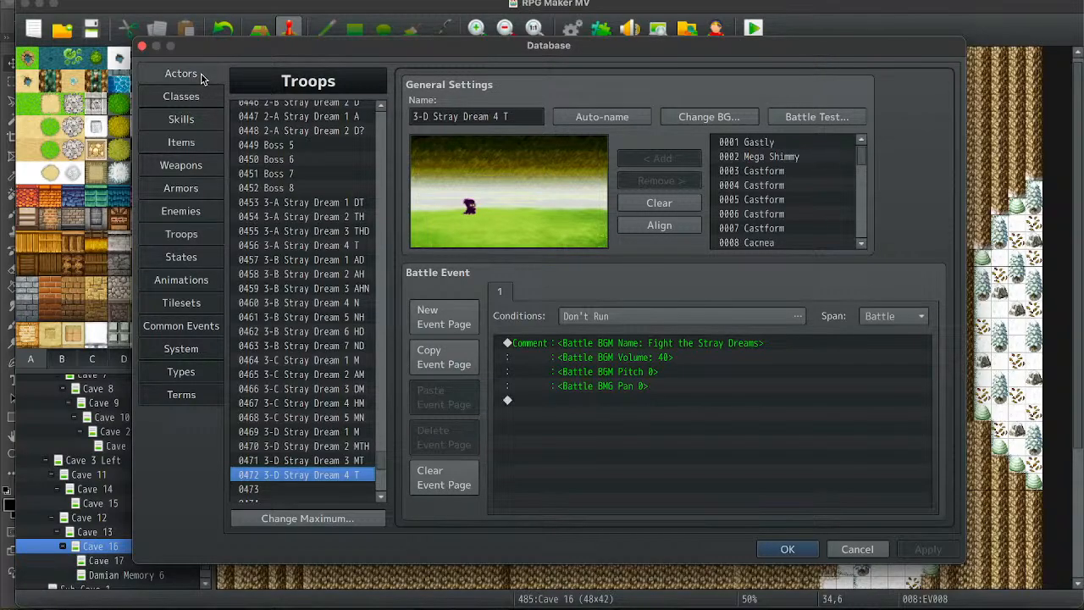
scroll(356, 420, down, 15)
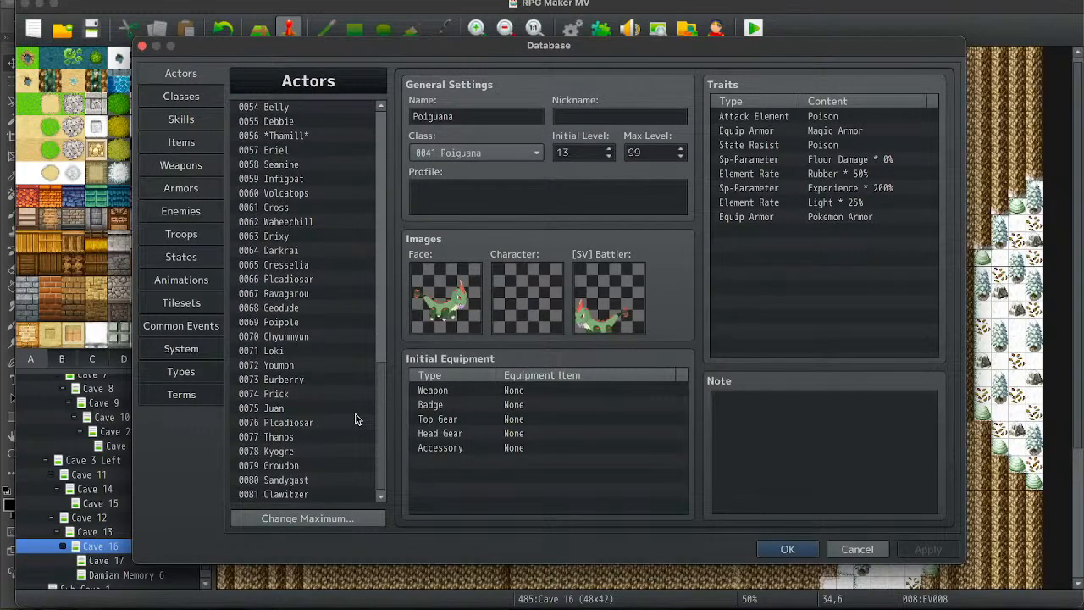
key(super+f)
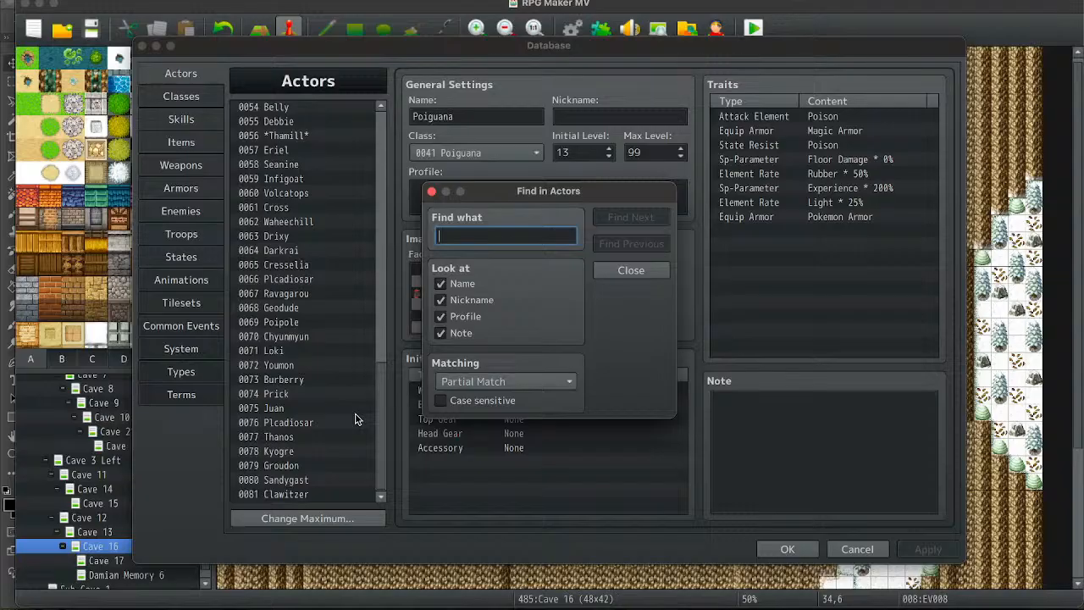
text(snow)
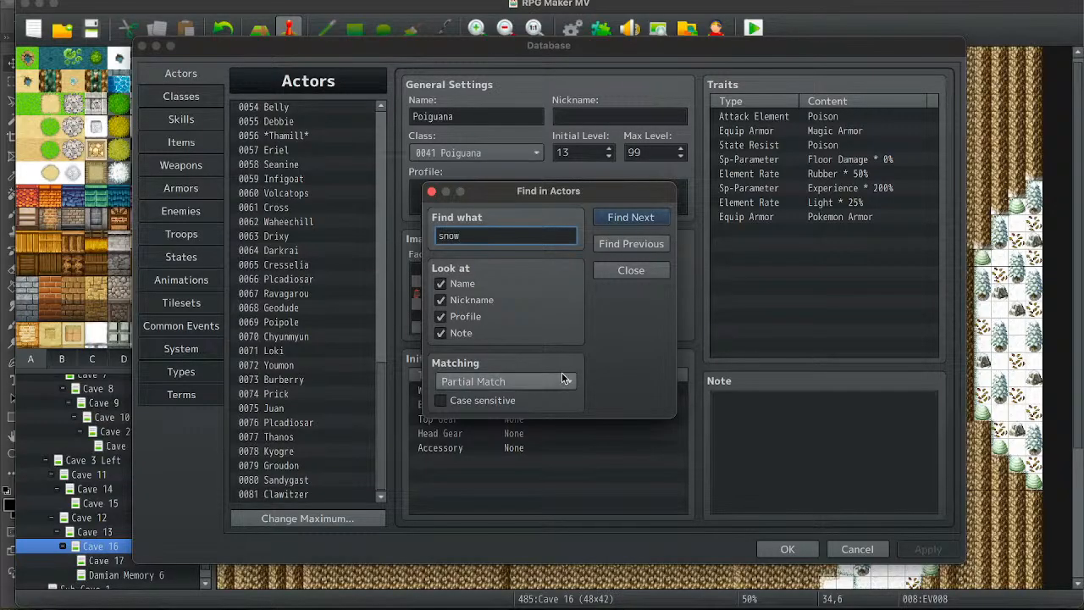
click(652, 247)
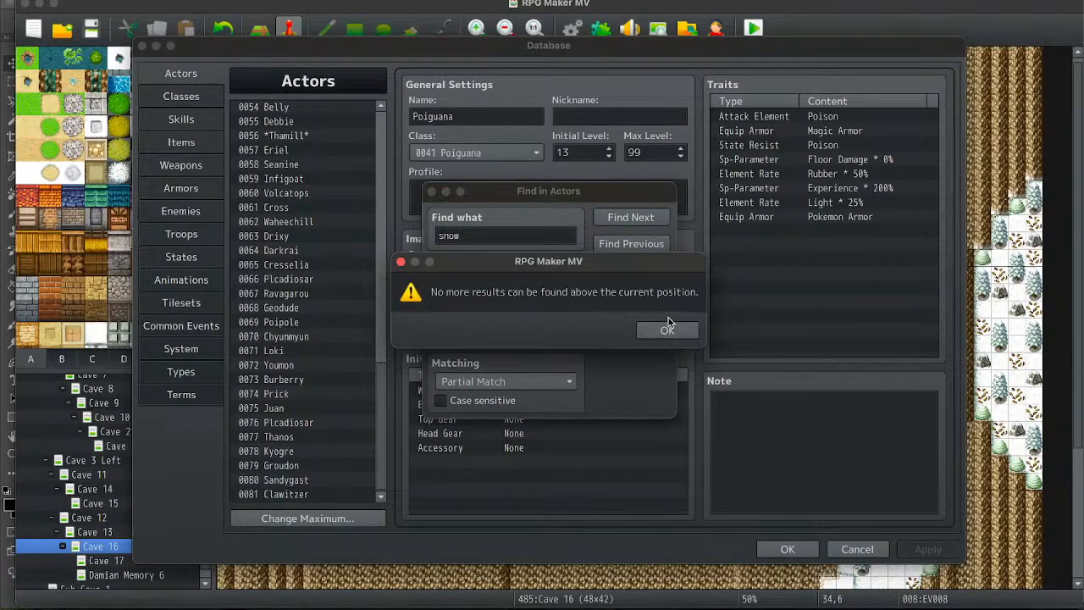
click(670, 334)
click(640, 219)
click(661, 329)
click(641, 247)
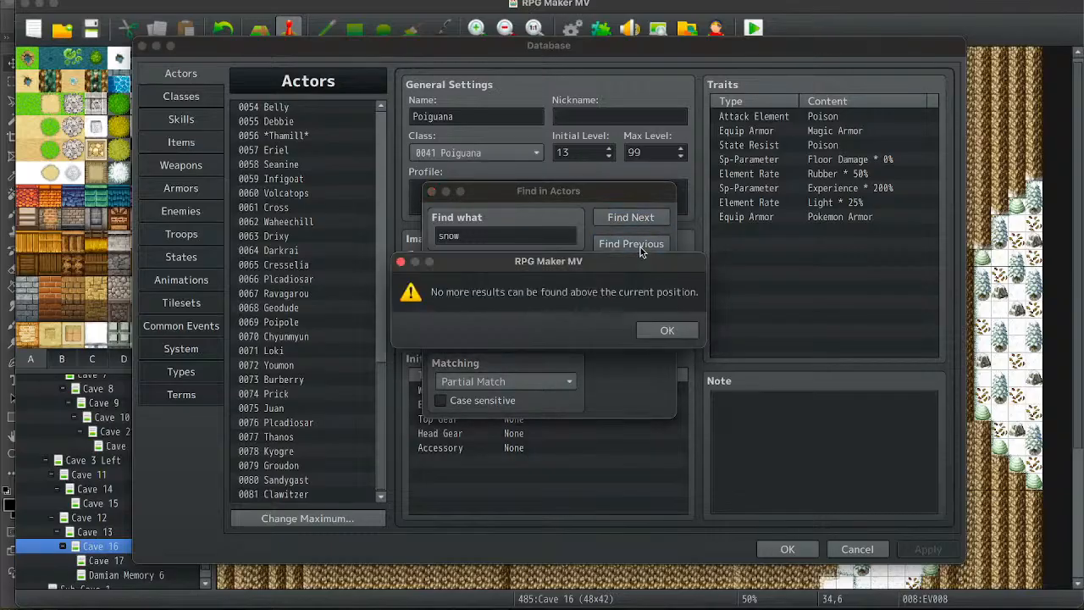
click(400, 261)
double_click(504, 236)
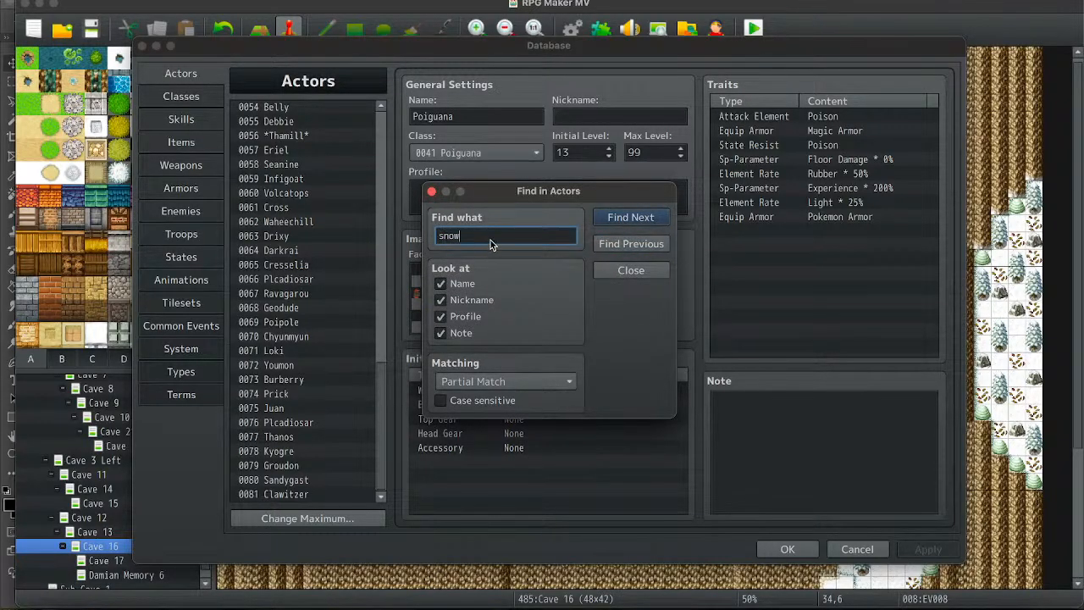
key(BackSpace)
click(432, 191)
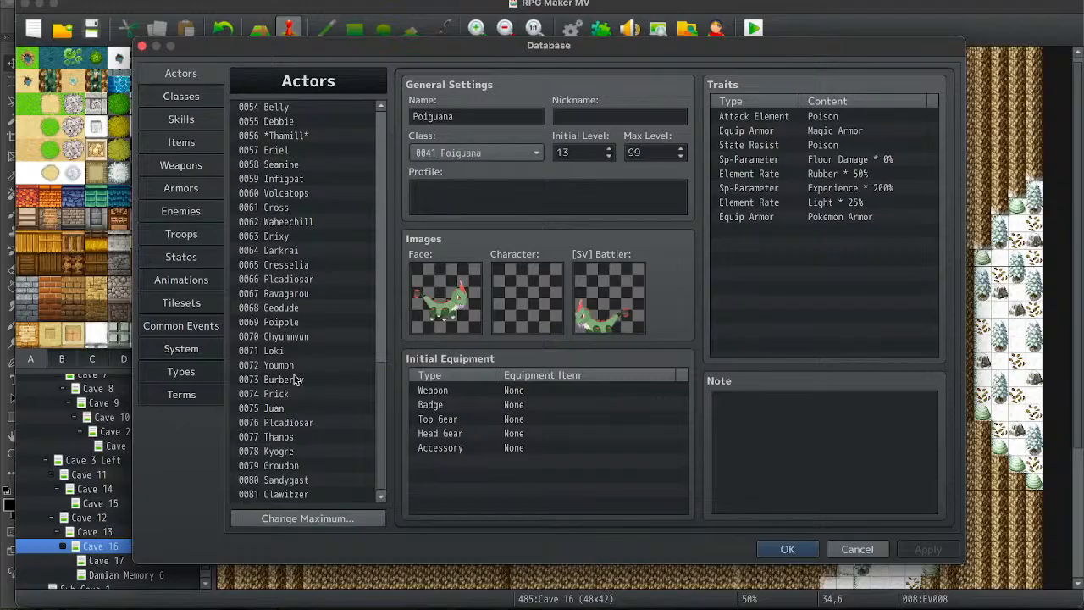
Look through the actor entries above Burberry in the database to find Snorunt.
scroll(296, 379, up, 4)
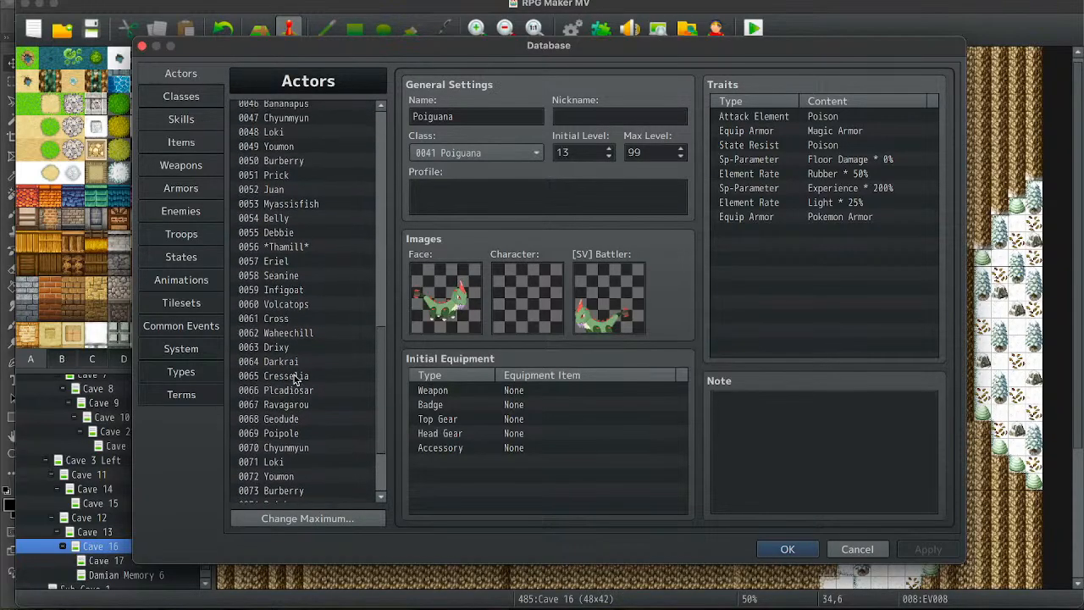
scroll(296, 380, up, 2)
click(298, 258)
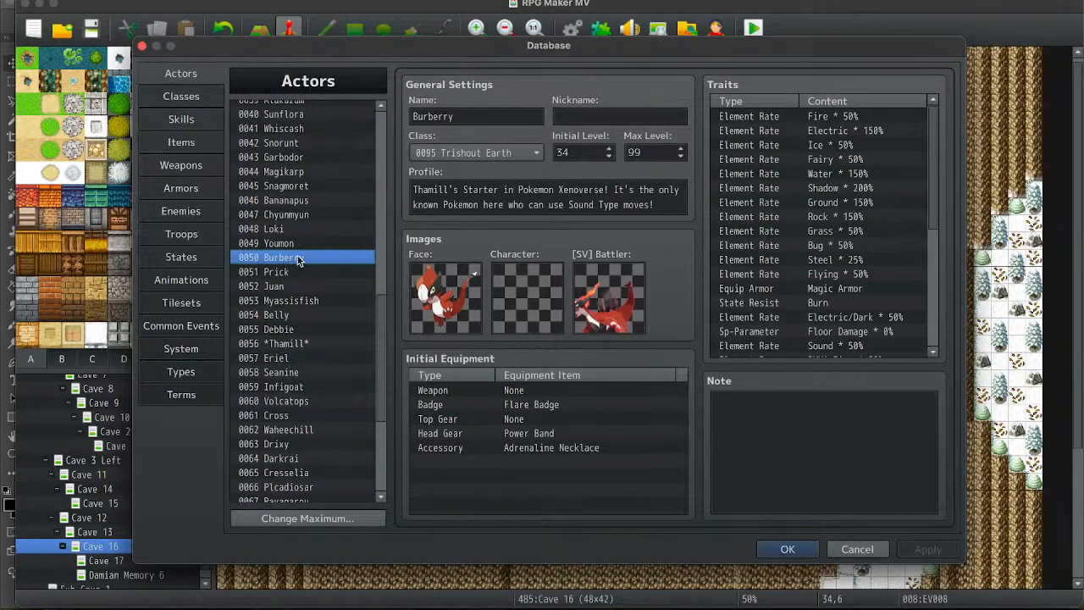
key(Up)
key(Up)
key(Up)
key(Up)
key(Up)
key(Up)
key(Up)
key(Up)
key(Up)
key(Up)
key(Down)
key(Down)
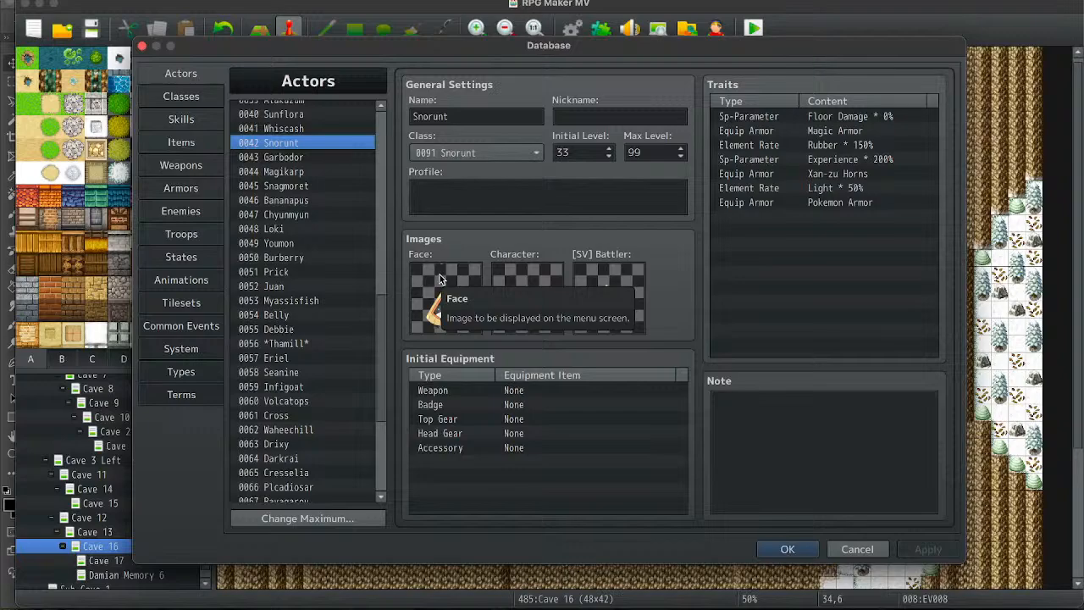
Preview the GMAX Froslass sprite sheet among the available battler images for Snorunt, and leave the database without changing anything.
double_click(583, 295)
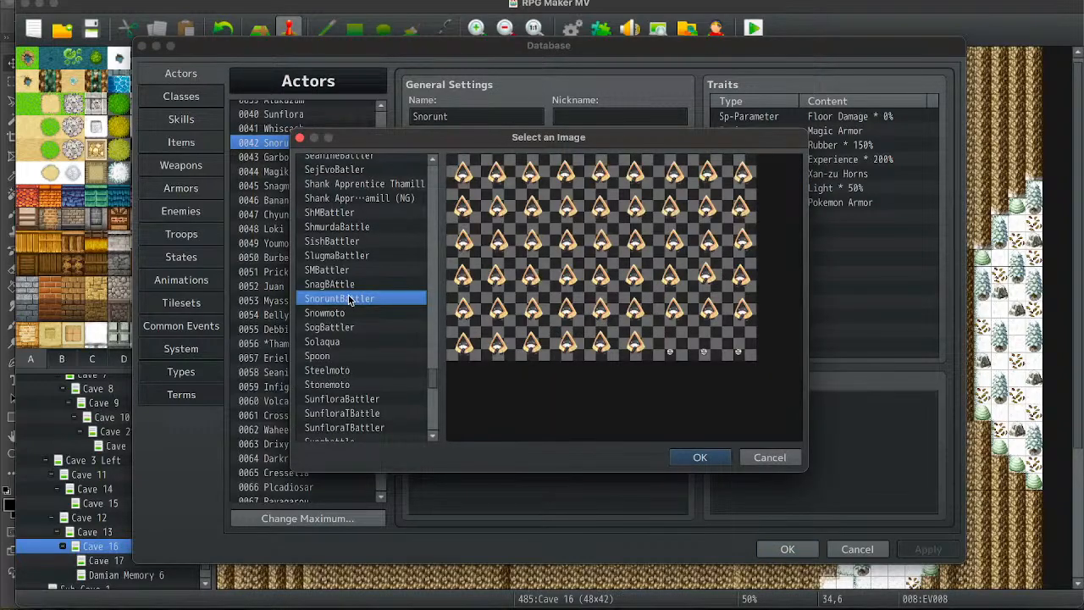
key(g)
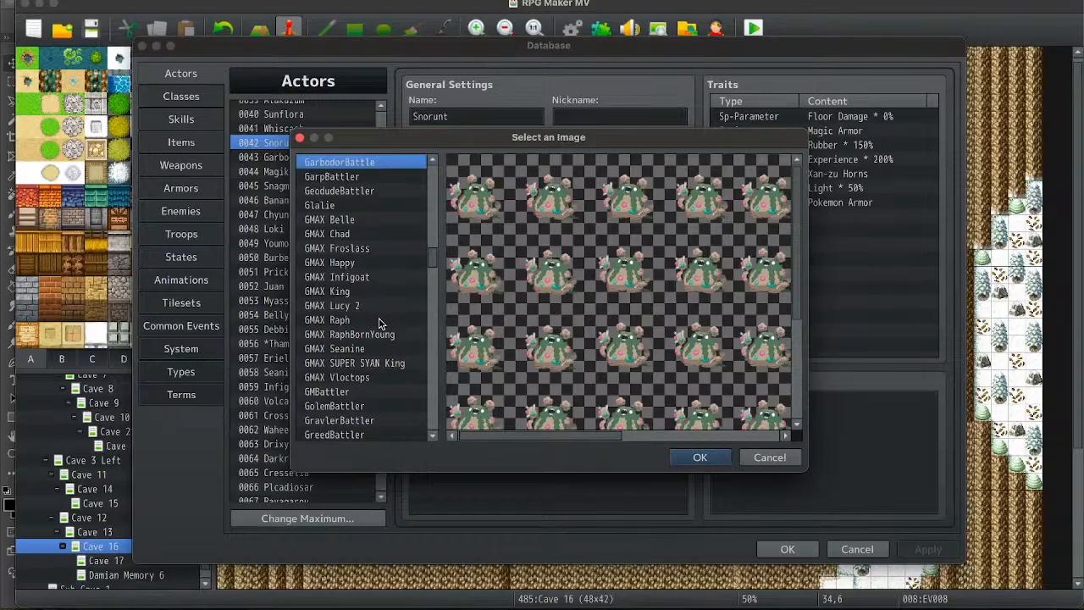
click(370, 248)
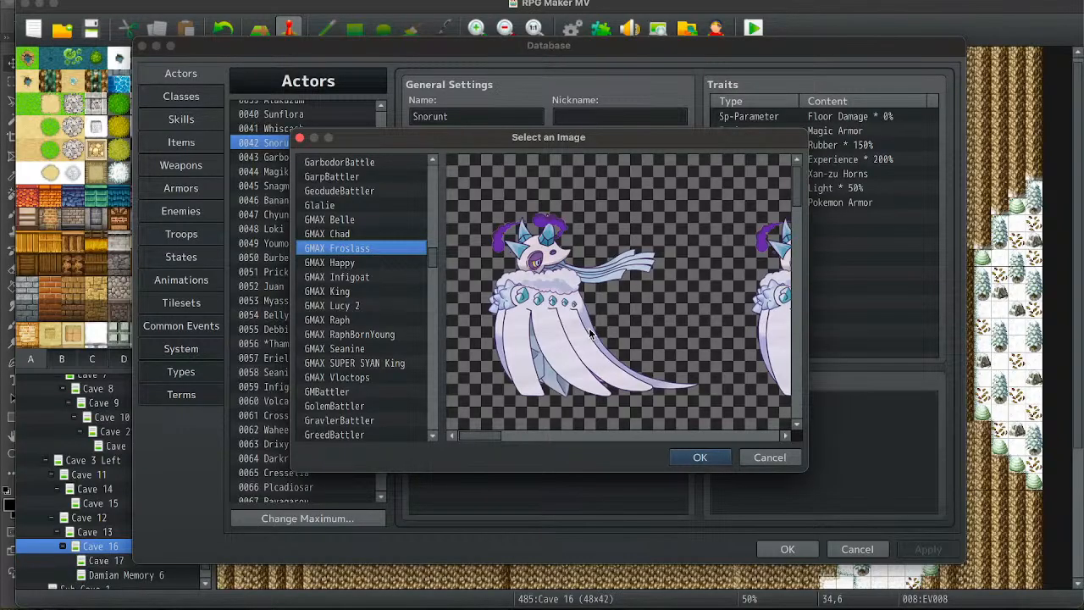
scroll(562, 328, right, 5)
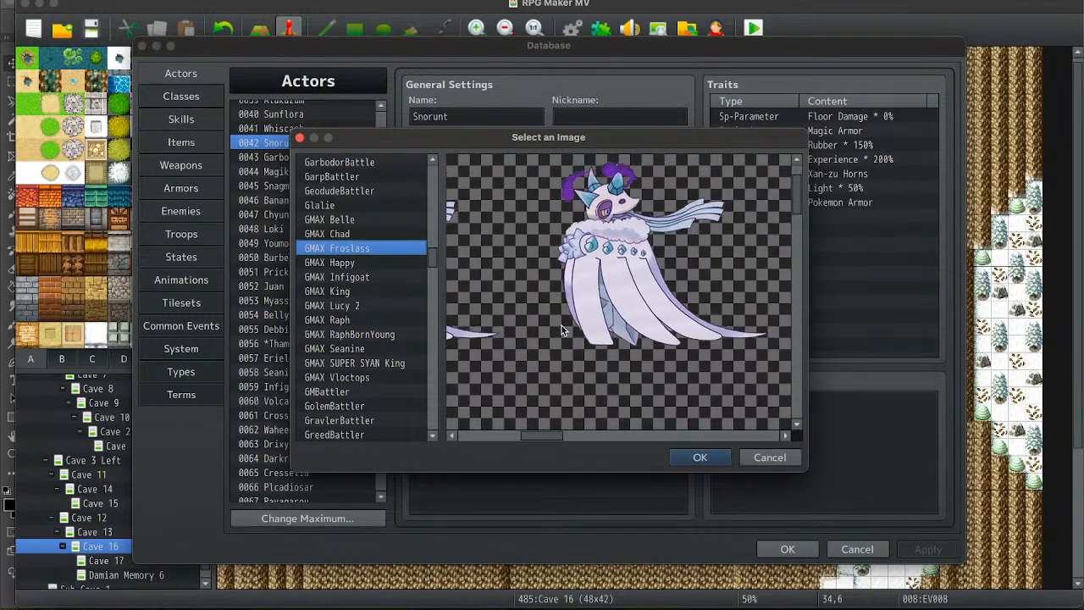
scroll(562, 329, right, 5)
scroll(561, 329, up, 2)
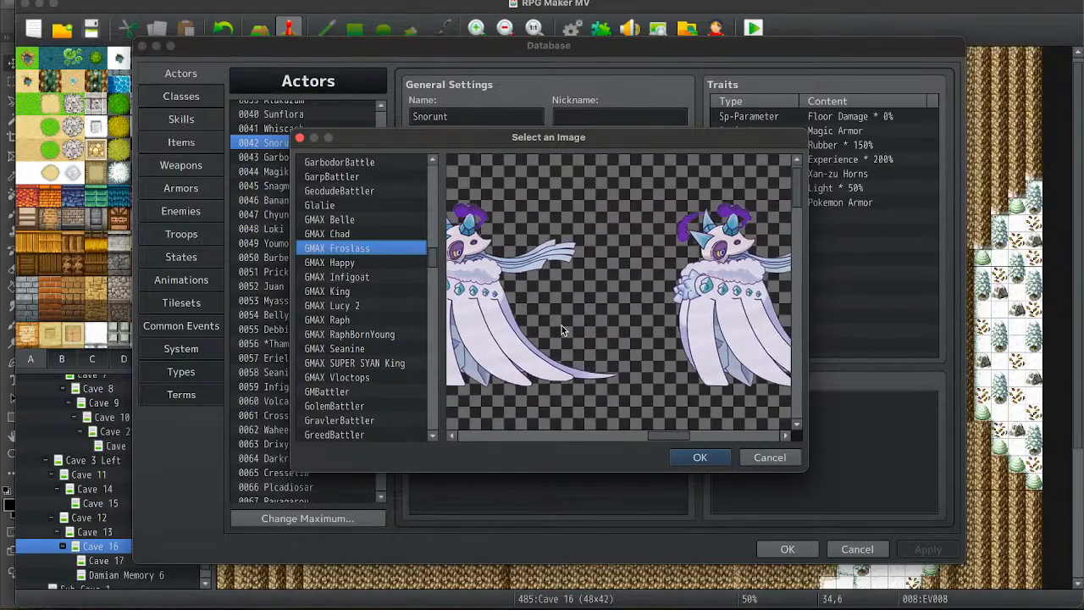
scroll(562, 328, left, 10)
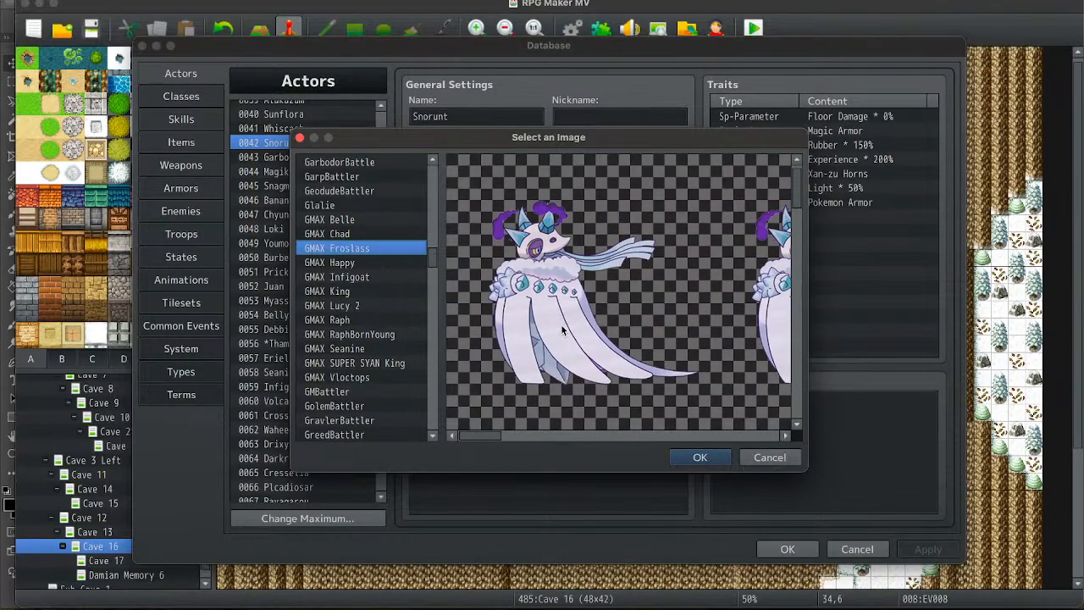
scroll(561, 330, down, 1)
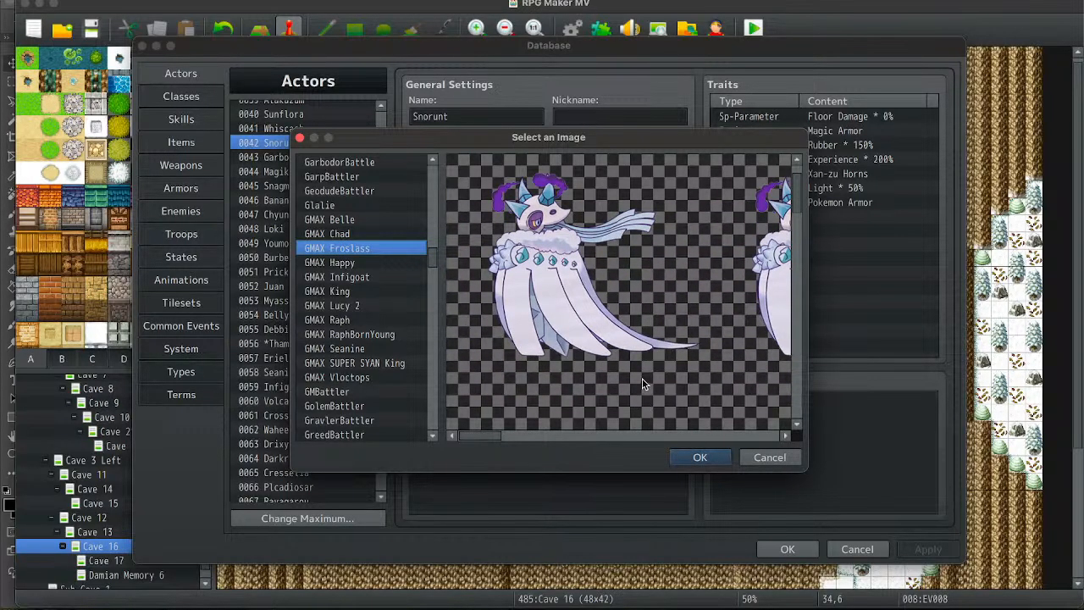
click(766, 457)
click(872, 550)
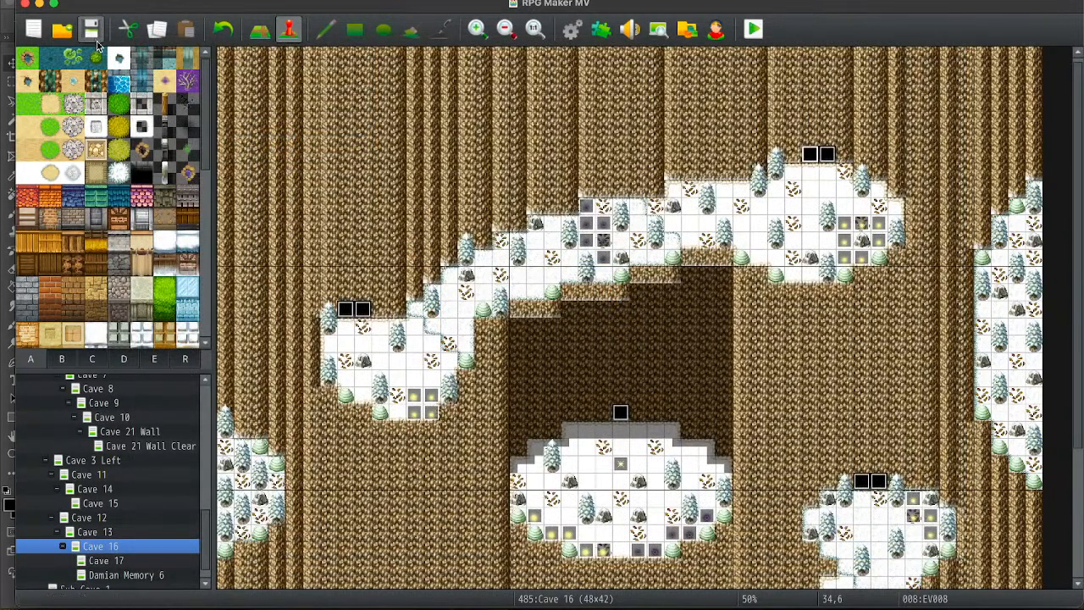
In Cave 17, paste the Stray Defeated! and Stray Dream Spots You! switch-off commands after the Cave 13 transfer in the event at 6,22.
click(103, 562)
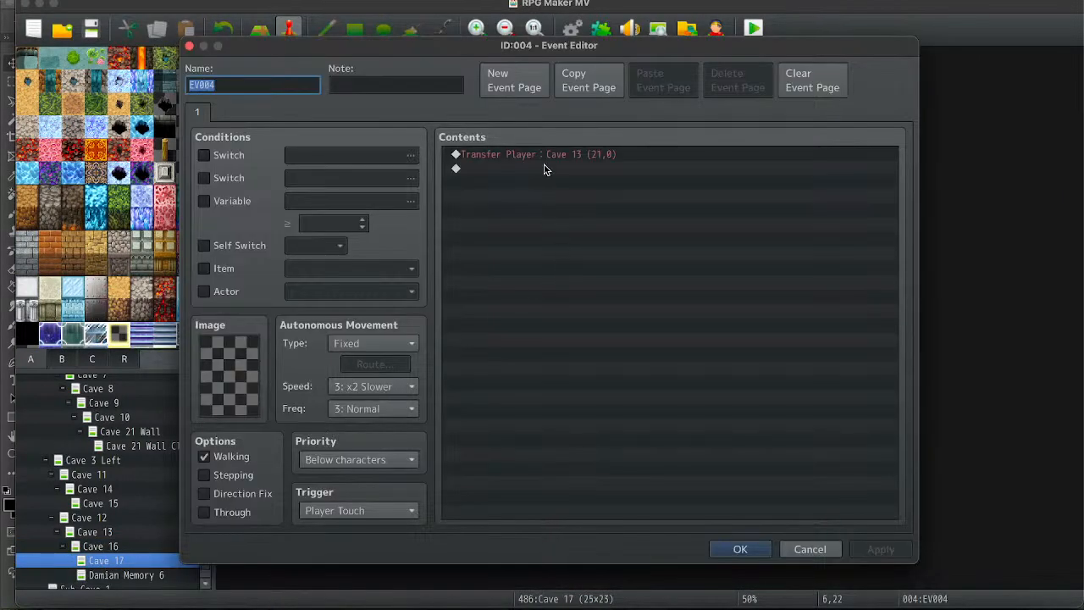
click(543, 165)
key(ctrl+v)
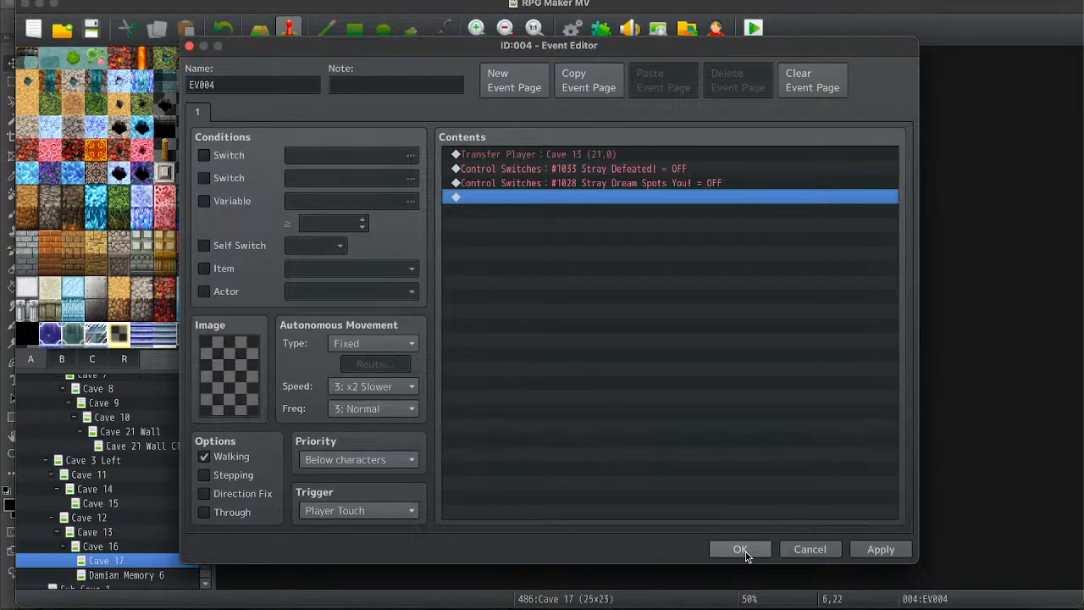
click(744, 552)
In Cave 17, paste the Stray Defeated! and Stray Dream Spots You! switch-off commands after the Cave 13 transfers in the events at 7,22 and 8,22.
key(Right)
key(Return)
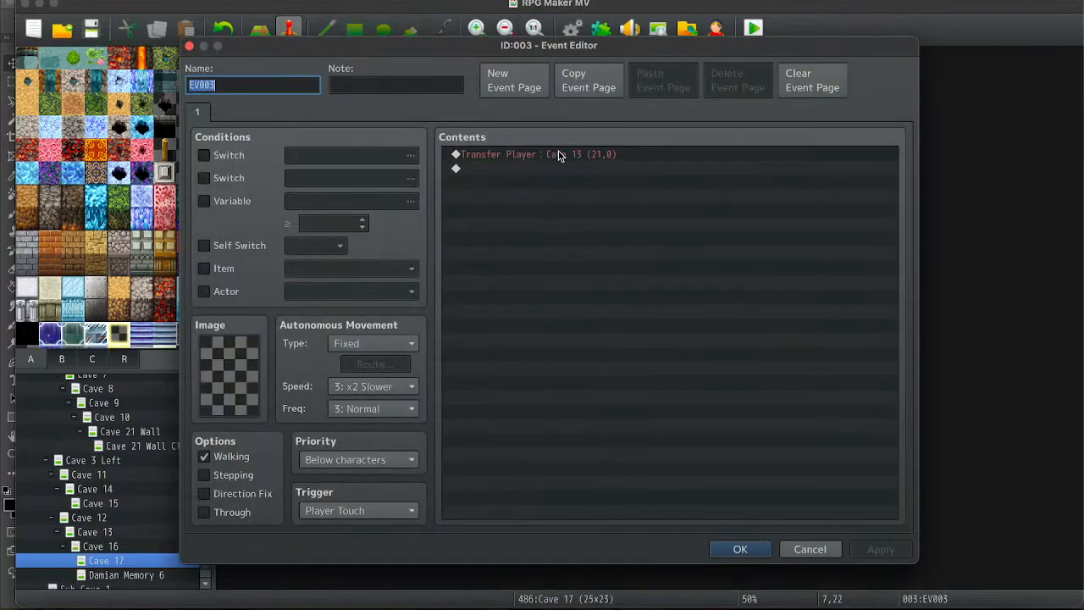
click(554, 167)
key(ctrl+v)
click(741, 549)
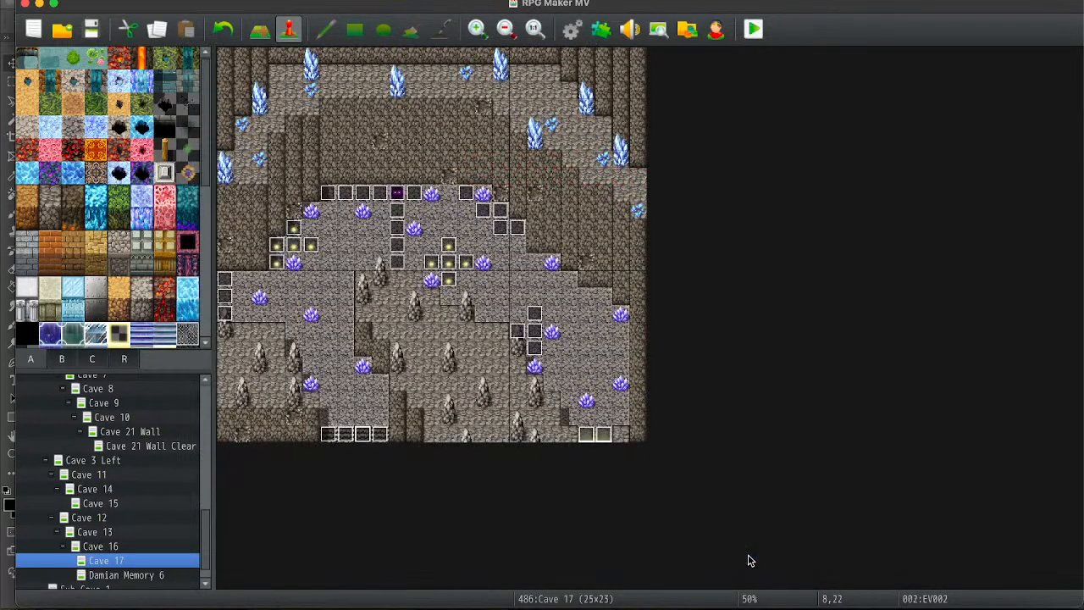
key(Return)
click(574, 174)
key(ctrl+v)
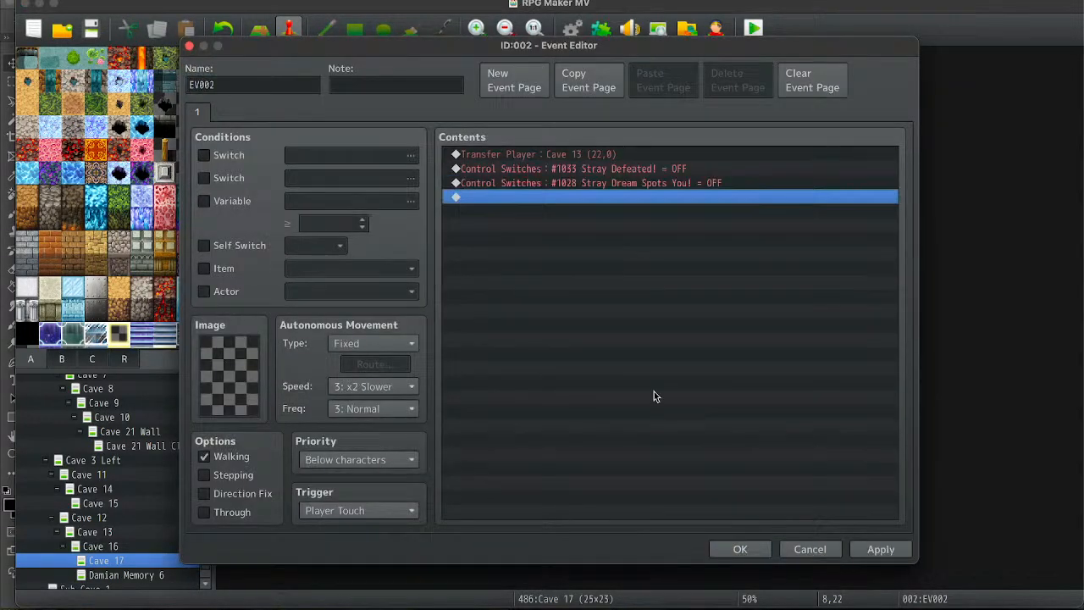
click(749, 557)
Paste the Stray Defeated! and Stray Dream Spots You! switch-off commands after the Cave 13 transfer in Cave 17's event at 9,22.
key(Right)
key(Return)
click(570, 169)
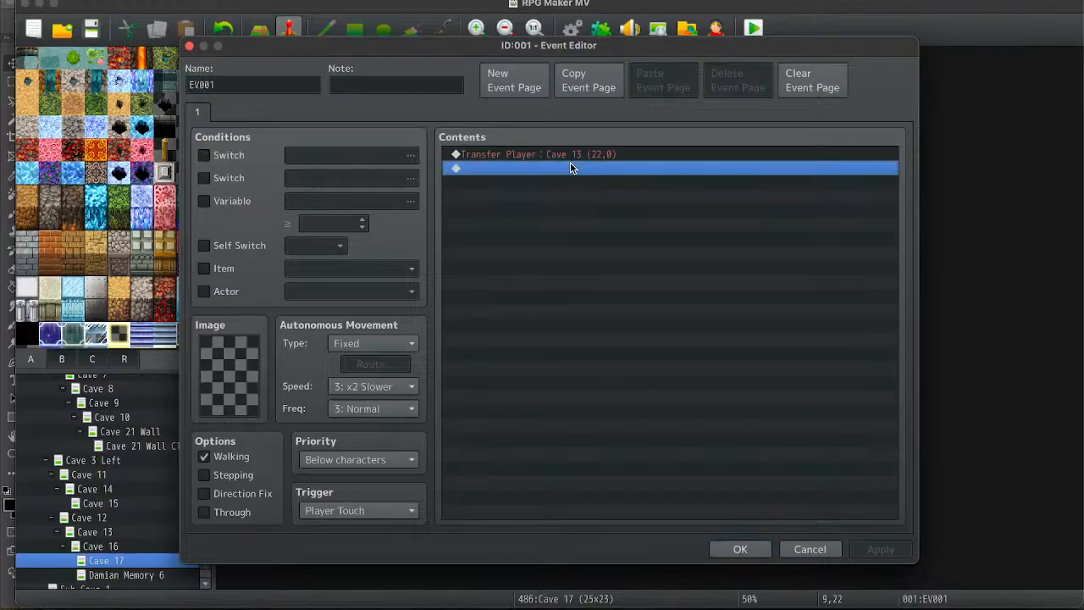
key(ctrl+v)
click(740, 549)
Look through the maps from New Part 3 Island of Titans! down to Sub-Level 3-B.
scroll(93, 456, up, 5)
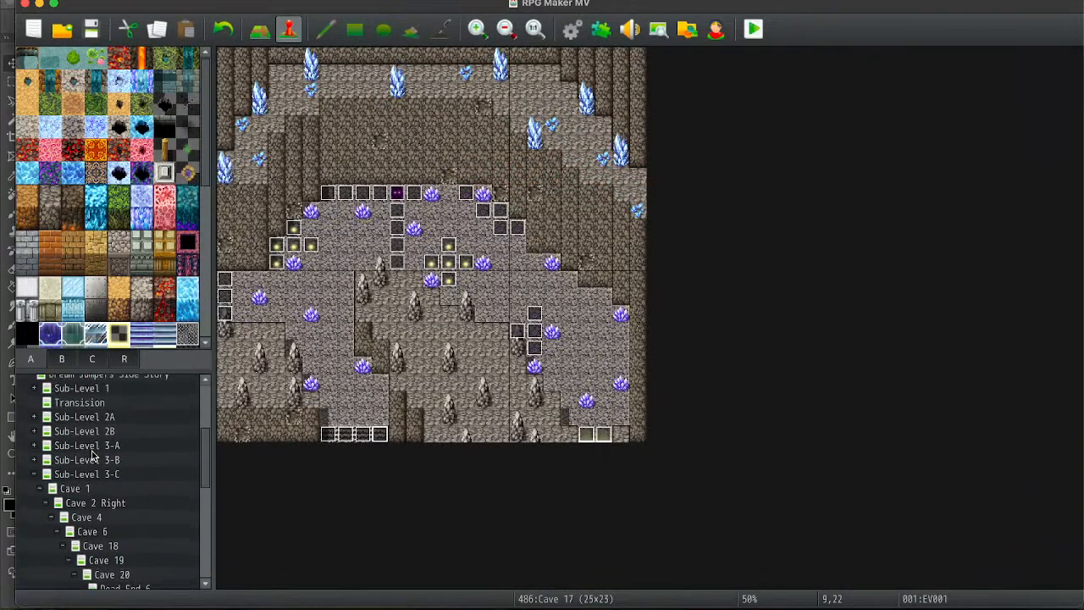
scroll(93, 456, up, 4)
click(138, 426)
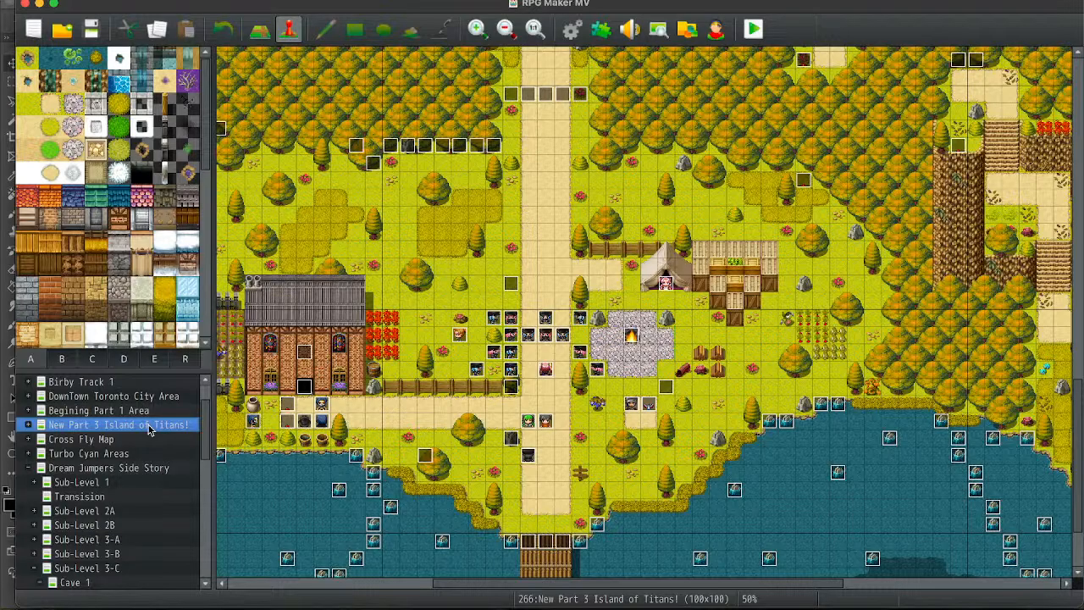
key(Down)
key(Down)
key(Down)
key(Down)
key(Down)
key(Down)
key(Down)
key(Down)
key(Down)
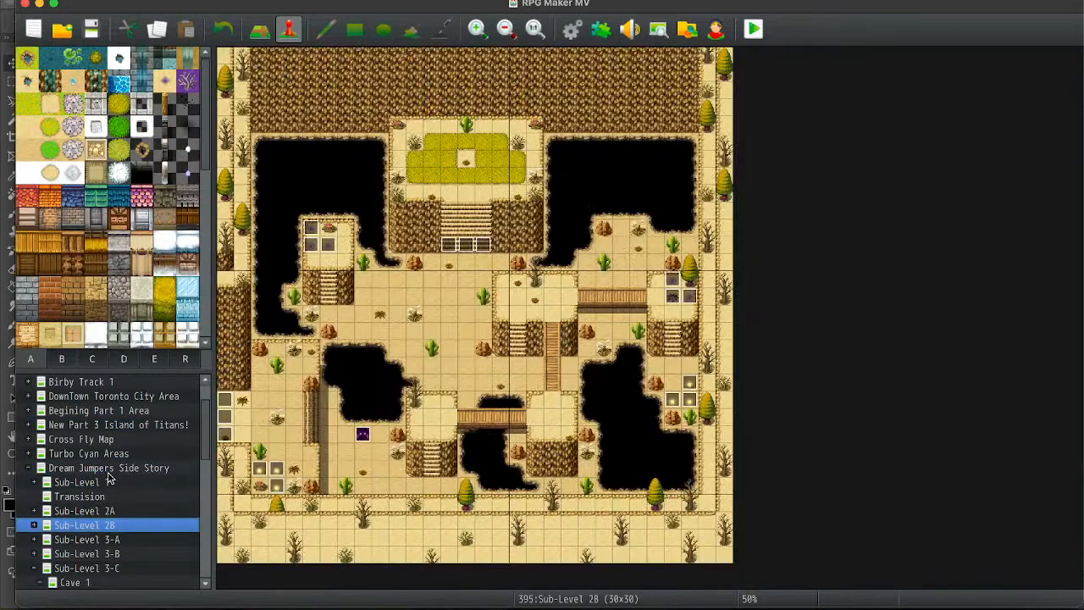
scroll(108, 478, down, 3)
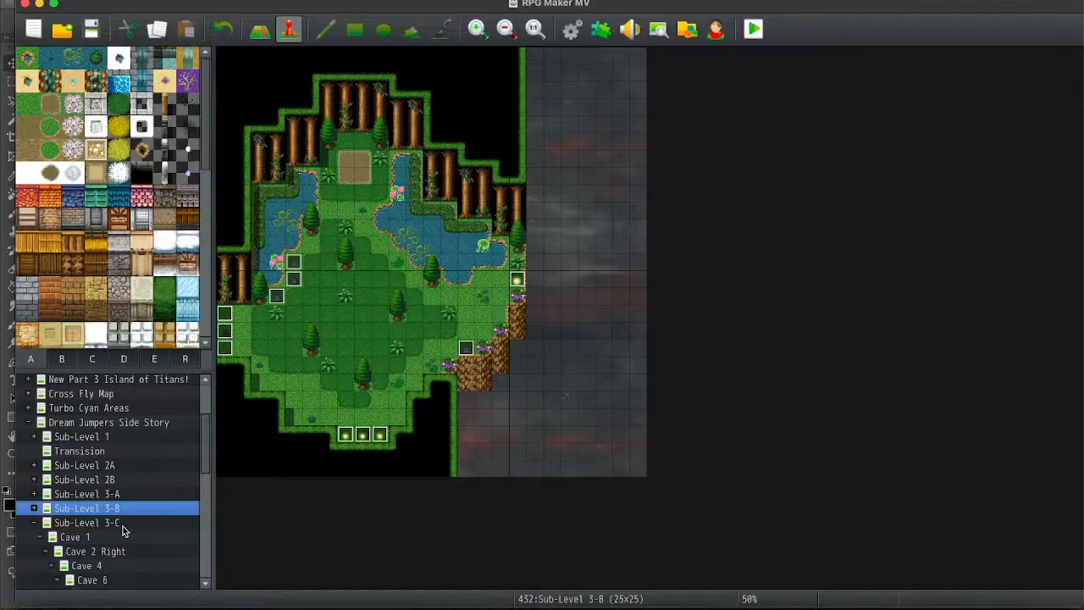
scroll(109, 510, down, 2)
Review the Sub-Level 3-C maps from Cave 1 through Cave 16 for doorways still missing the switch-off commands.
click(107, 506)
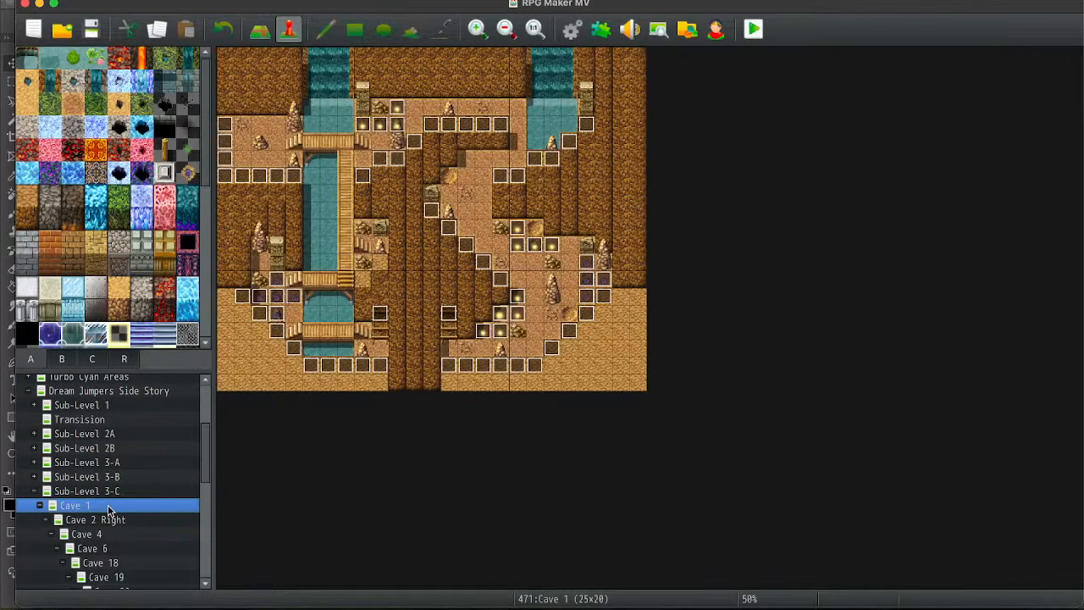
key(Down)
key(Down)
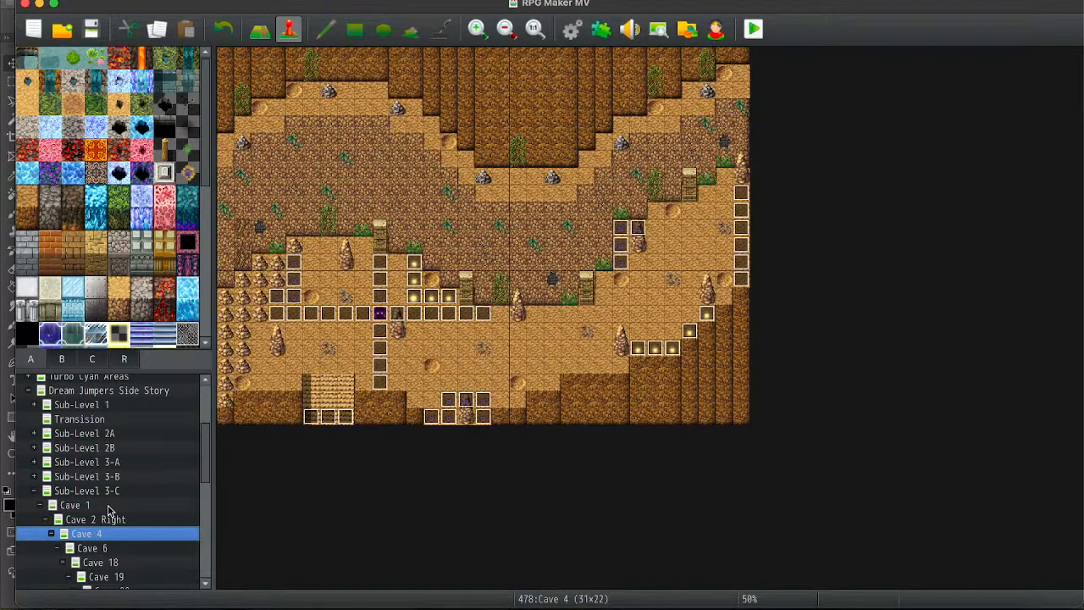
key(Down)
key(Down)
key(Down)
key(Down)
key(Down)
key(Down)
key(Down)
key(Down)
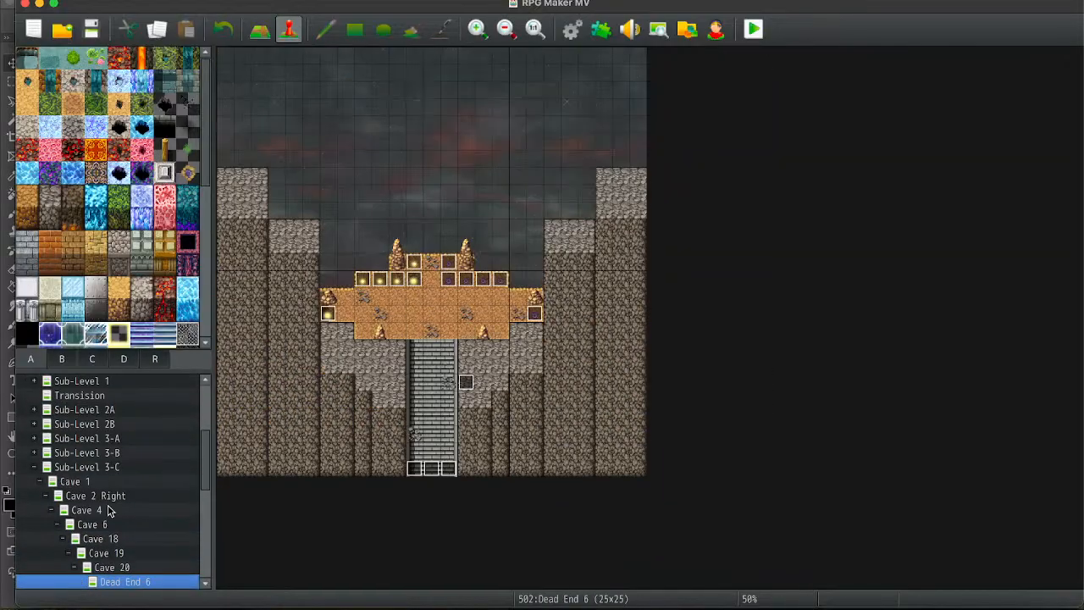
key(Down)
key(Down)
key(Down)
key(Down)
key(Down)
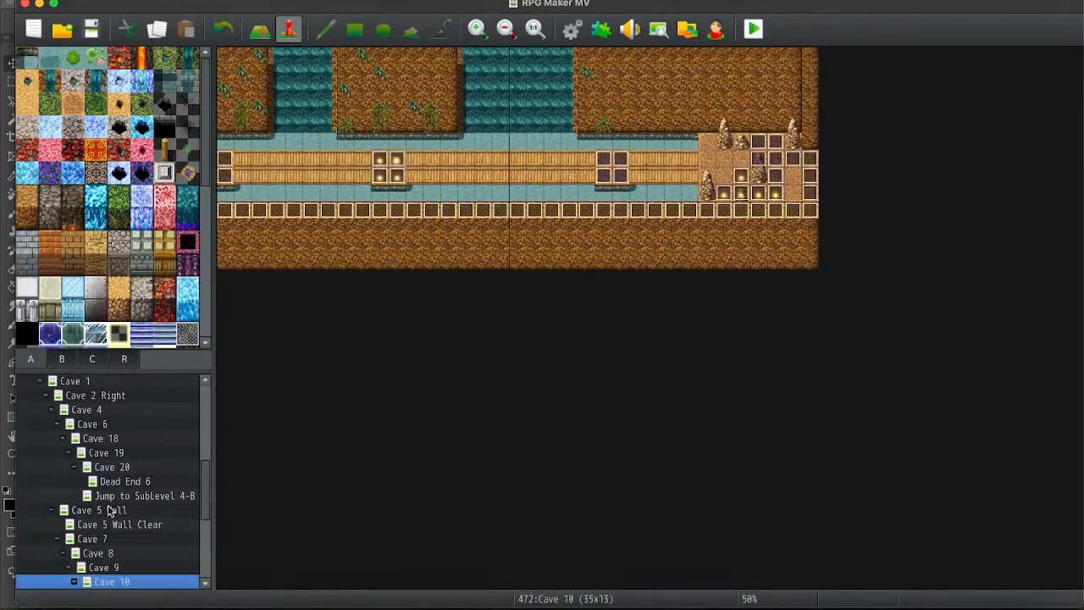
key(Down)
key(Down)
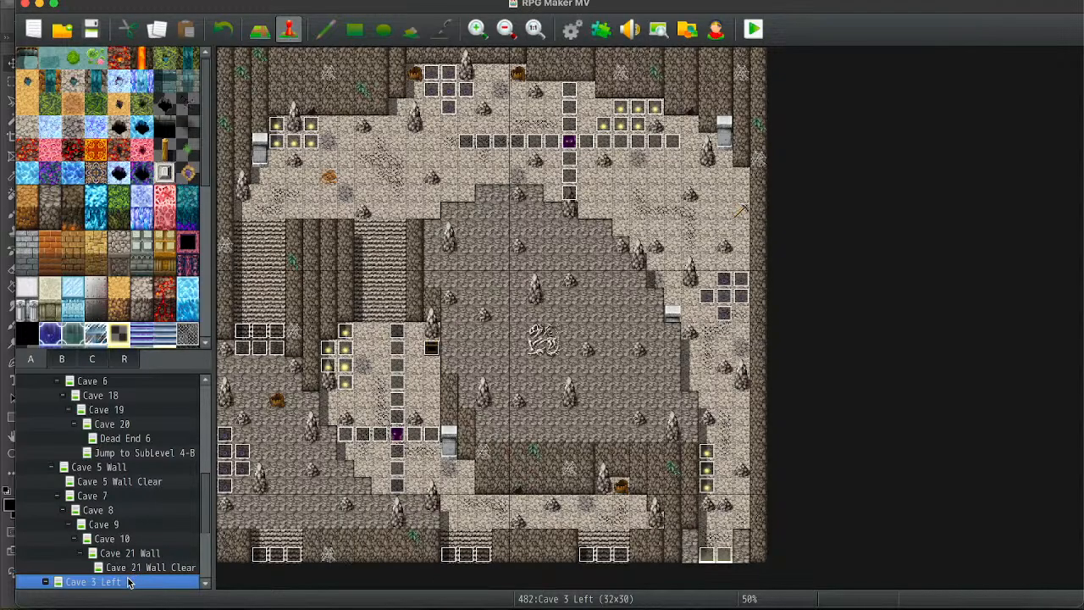
key(Down)
key(Down)
key(Down)
key(Down)
key(Down)
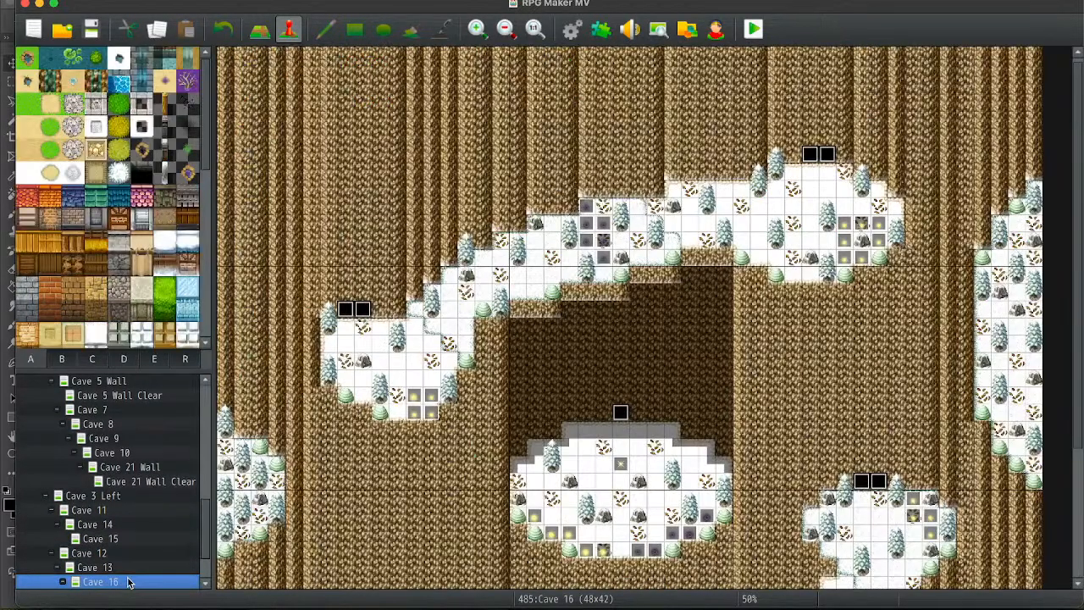
key(Up)
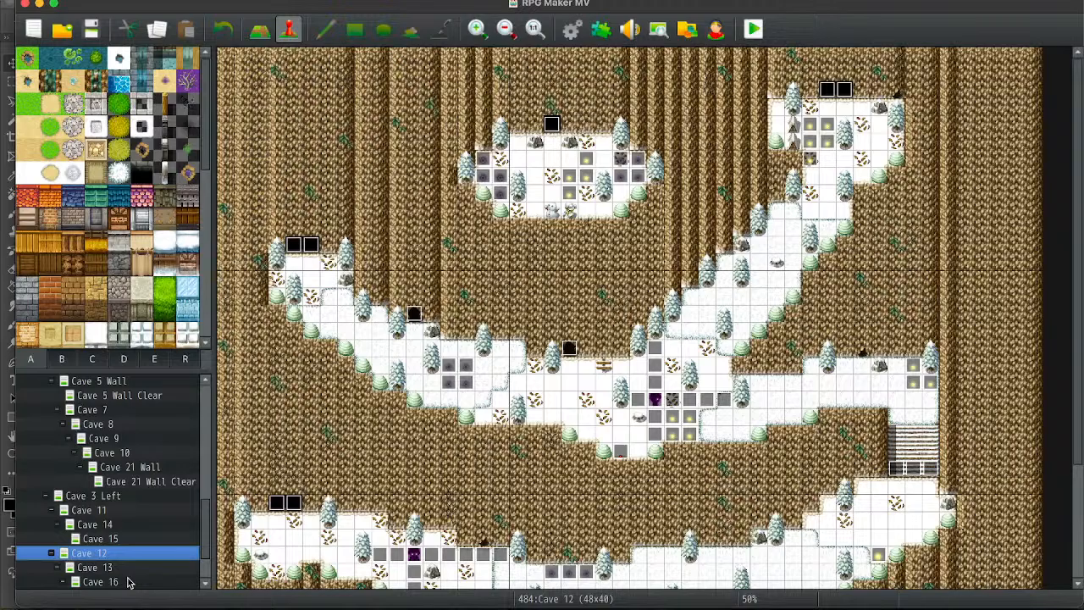
In Cave 13, paste the Stray Defeated! and Stray Dream Spots You! switch-off commands after the Cave 12 transfers in the events at 12,38 and 13,38.
key(Down)
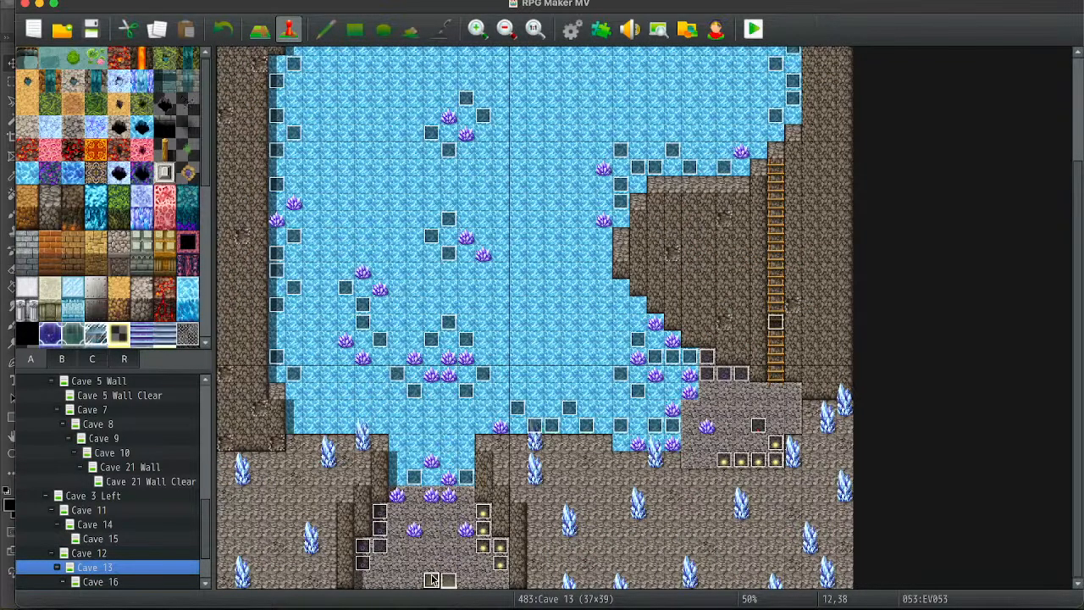
double_click(432, 579)
click(556, 182)
text(Control Switches : #1033 Stray Defeated! = OFF Control Switches : #1028 Stray Dream Spots You! = OFF)
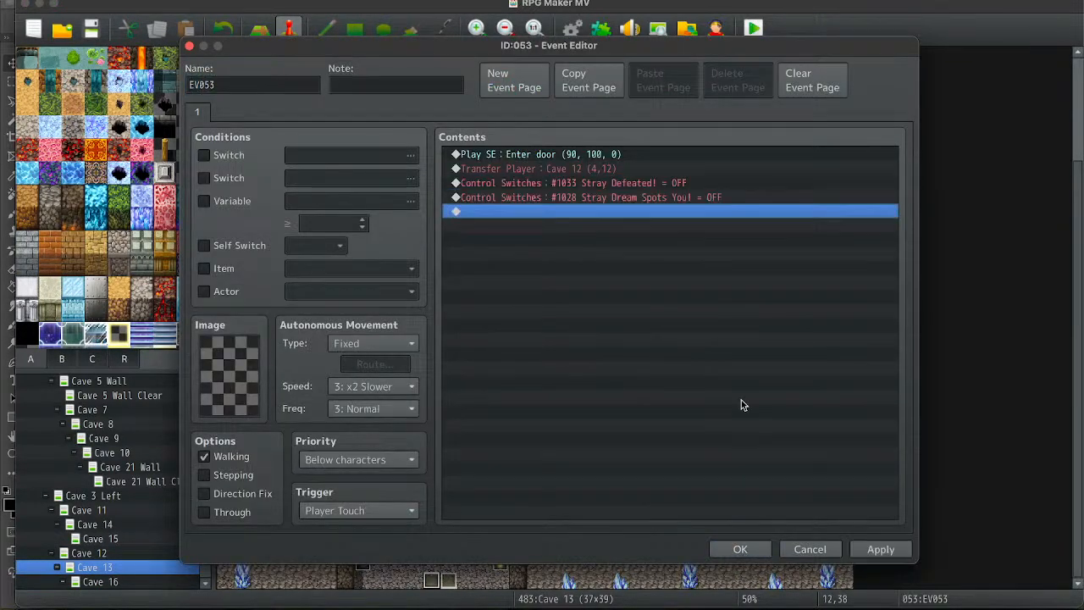
click(740, 551)
double_click(638, 268)
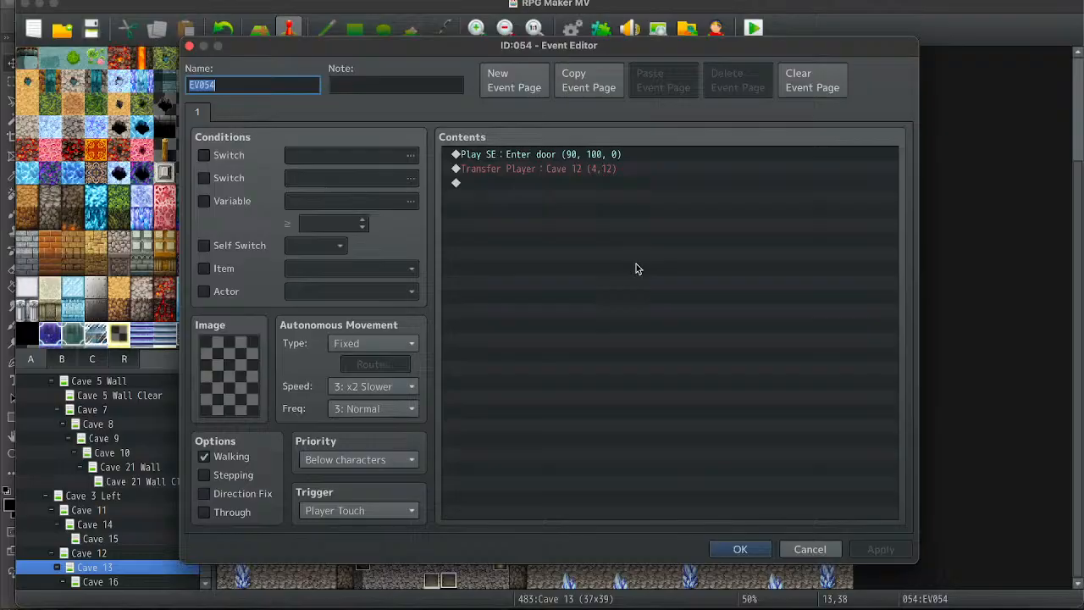
click(509, 187)
key(ctrl+v)
click(739, 549)
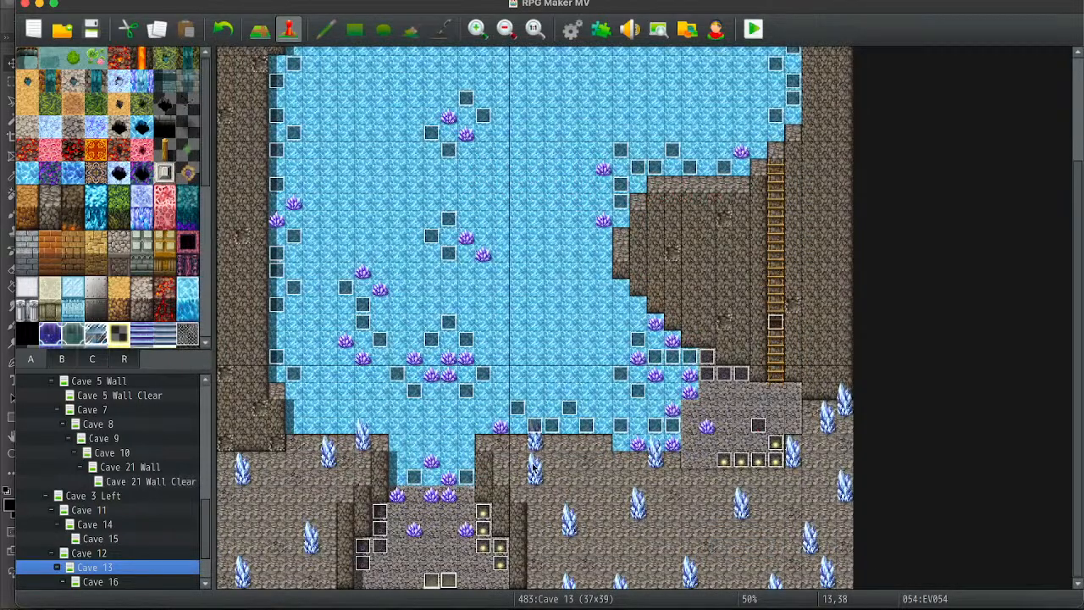
Paste the two Stray switch-off commands after the Cave 14 transfer in Cave 13's ladder event at 32,23.
double_click(775, 322)
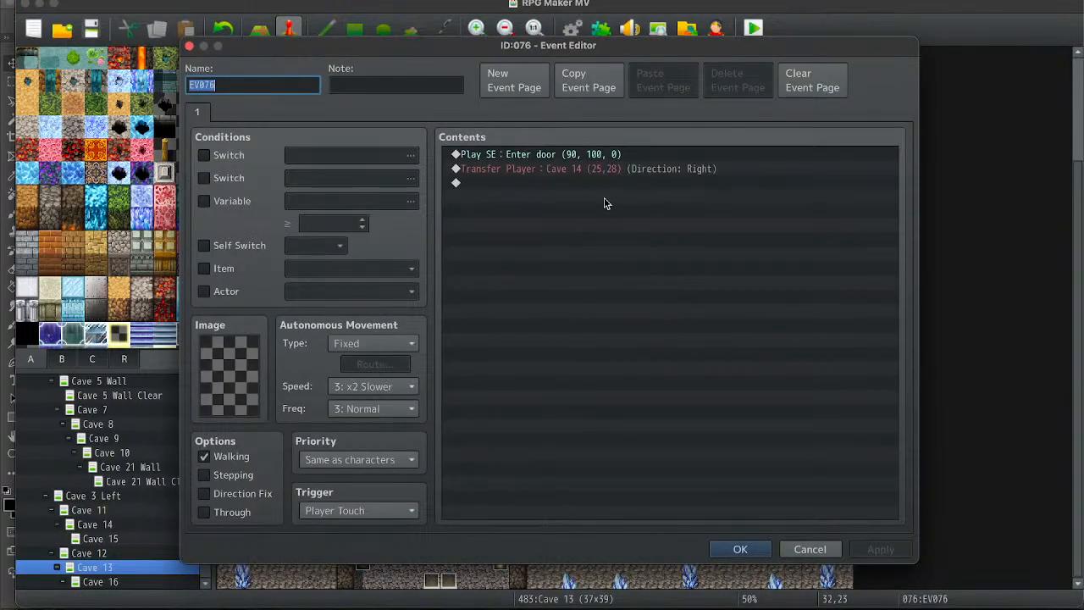
click(556, 183)
key(ctrl+v)
click(739, 549)
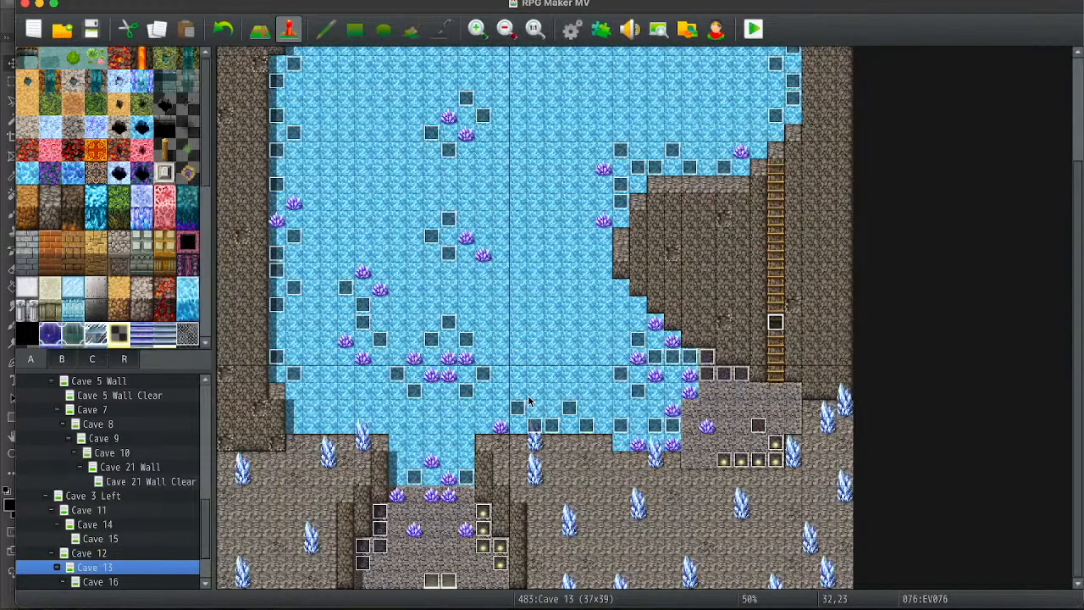
In Cave 13, paste the Stray Defeated! and Stray Dream Spots You! switch-off commands after the Cave 17 transfers in the events at 20,0 and 21,0.
scroll(529, 400, up, 3)
double_click(569, 63)
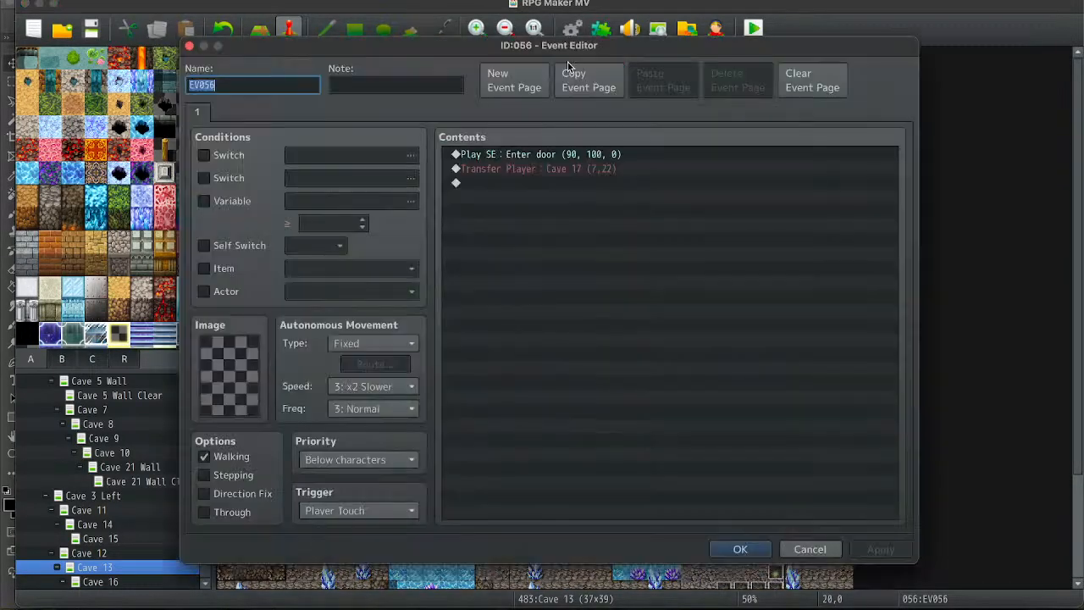
click(537, 183)
text(Control Switches：#1033 Stray Defeated! = OFF Control Switches：#1028 Stray Dream Spots You! = OFF)
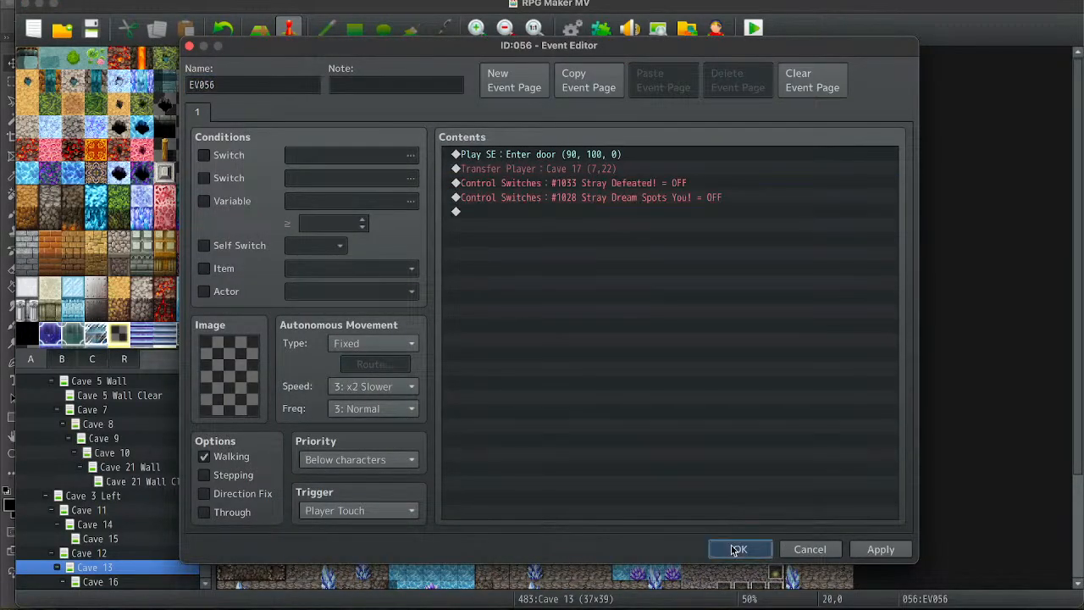
click(737, 549)
double_click(588, 61)
click(538, 183)
key(ctrl+v)
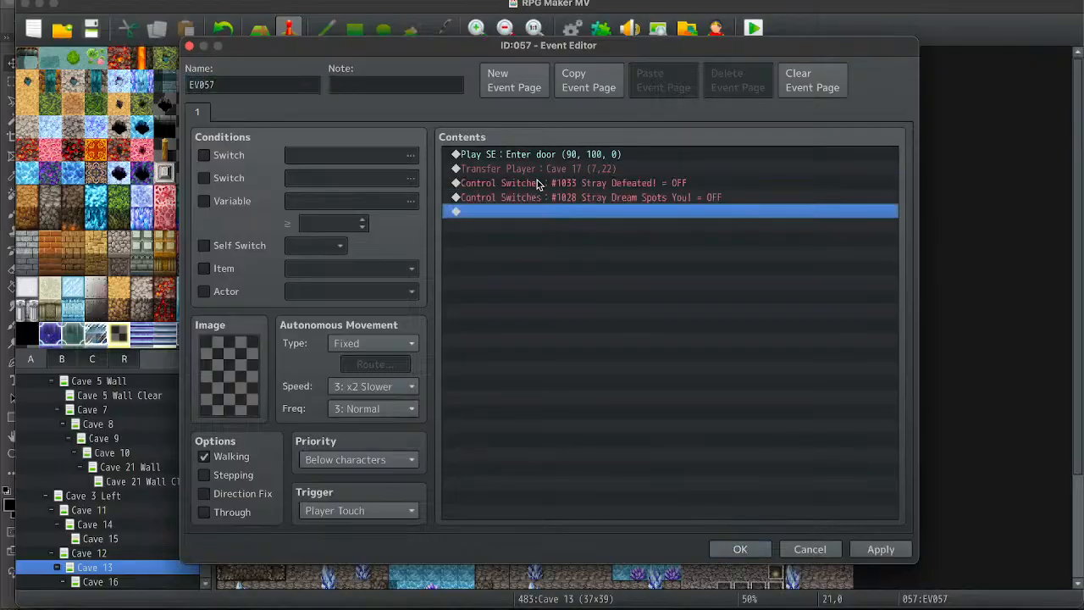
click(766, 549)
Paste the Stray Defeated! and Stray Dream Spots You! switch-off commands after the Cave 17 transfers in Cave 13's events at 22,0 and 23,0.
double_click(609, 61)
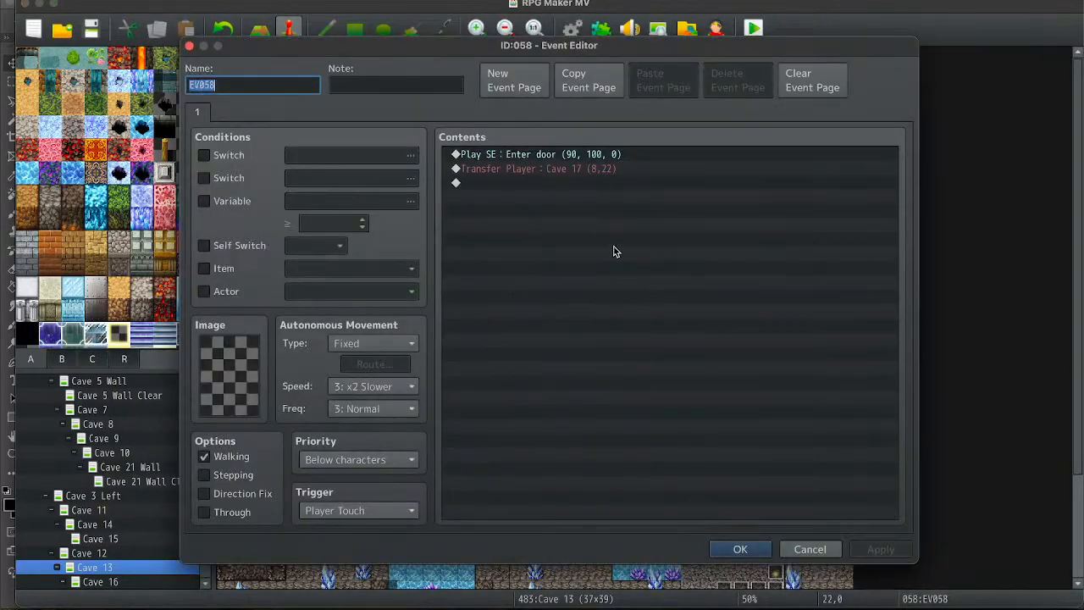
click(562, 182)
key(ctrl+v)
click(743, 548)
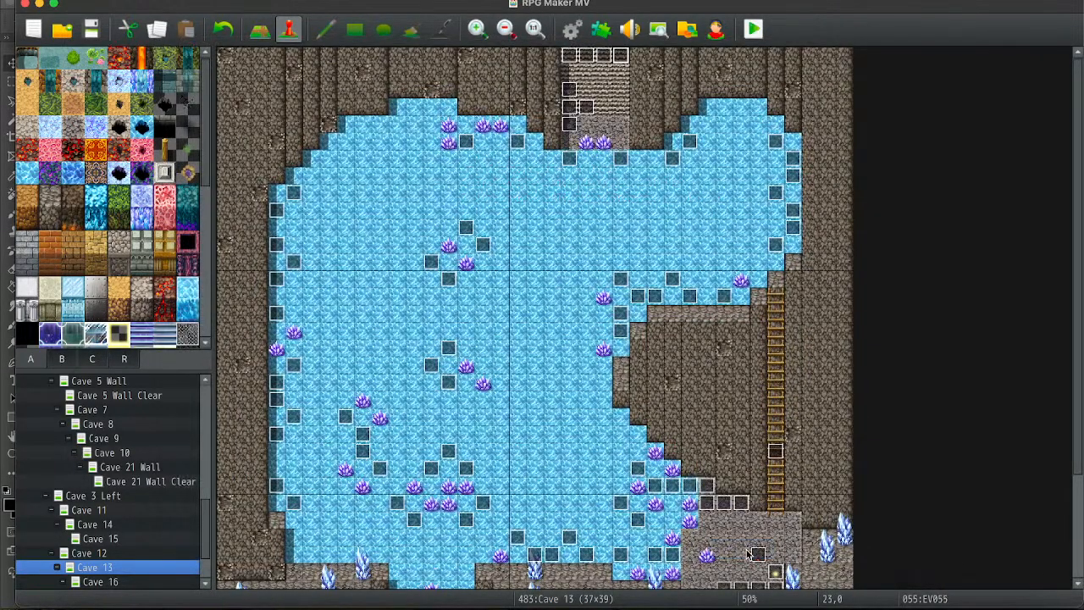
double_click(751, 552)
click(519, 183)
text(Control Switches：#1033 Stray Defeated! = OFF Control Switches：#1028 Stray Dream Spots You! = OFF)
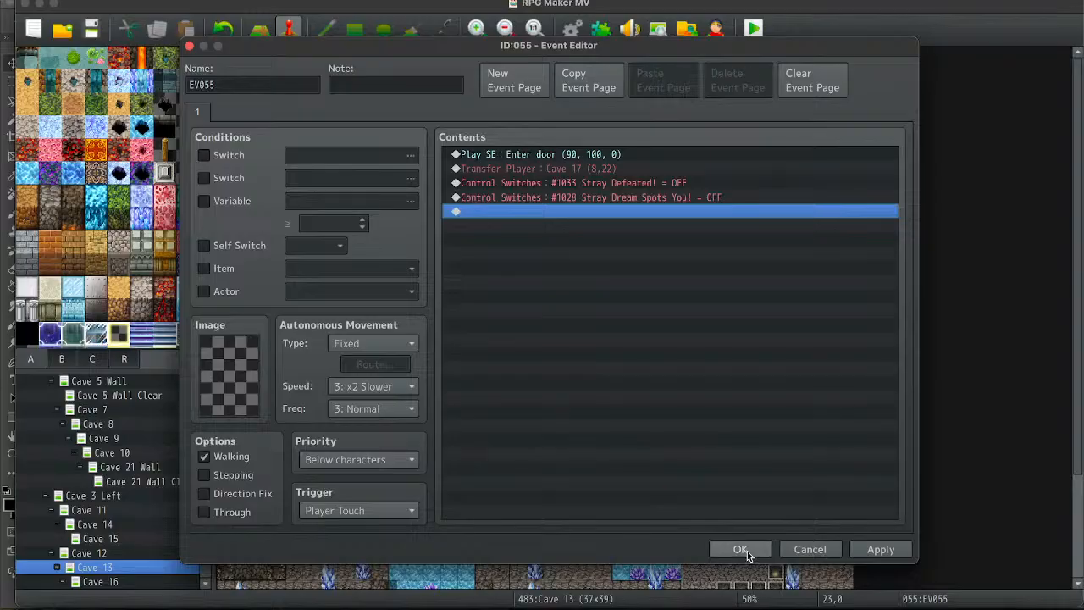
click(741, 549)
In Cave 17, paste the Stray Defeated! and Stray Dream Spots You! switch-off commands after the Cave 21 Wall transfer in the event at 0,13.
scroll(122, 550, down, 1)
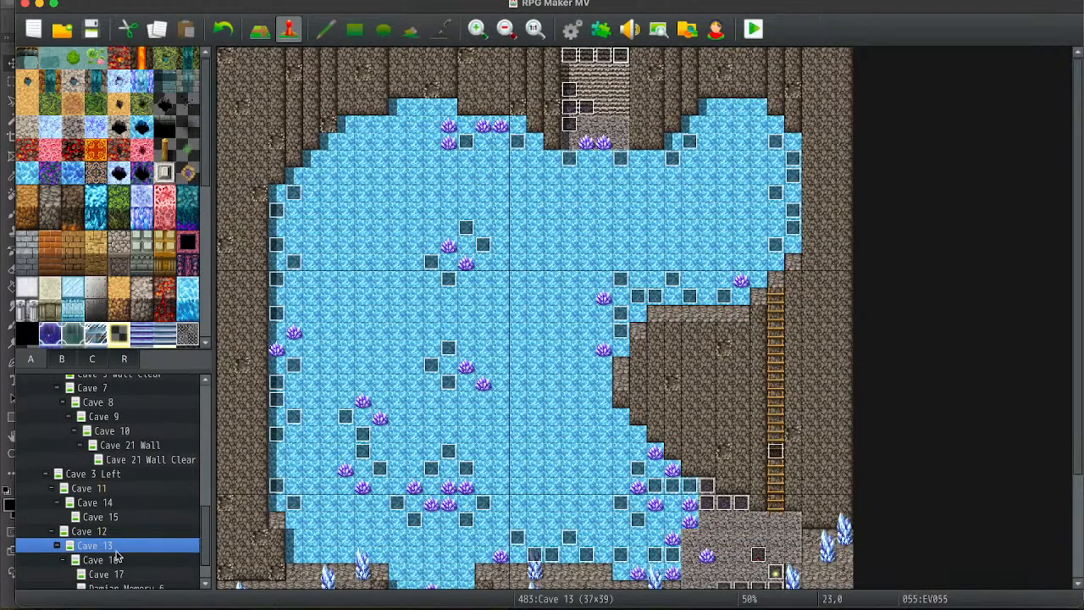
click(117, 559)
key(Down)
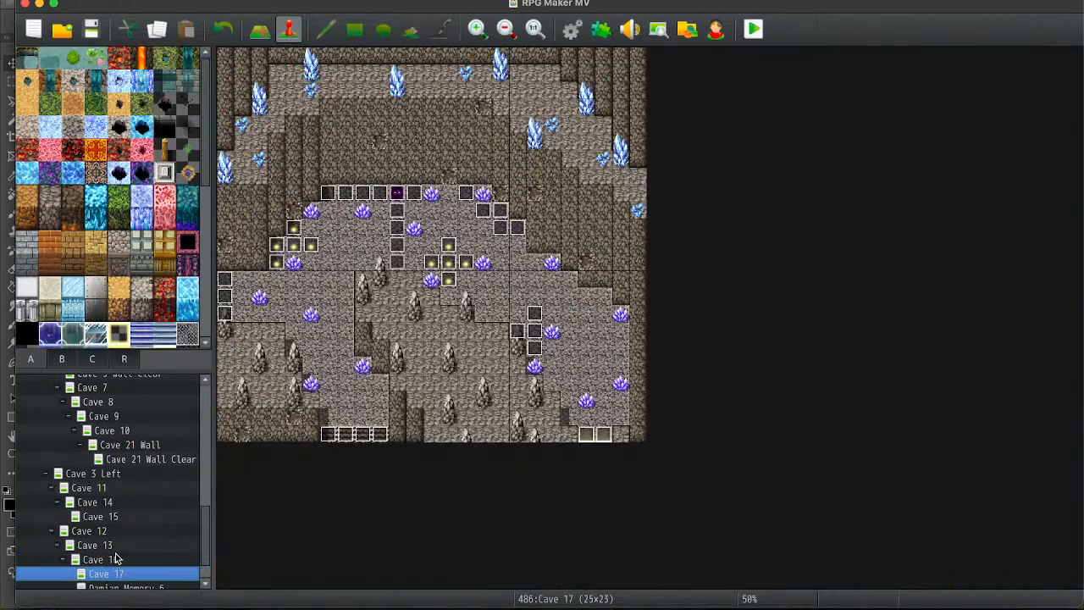
key(Up)
scroll(157, 561, down, 2)
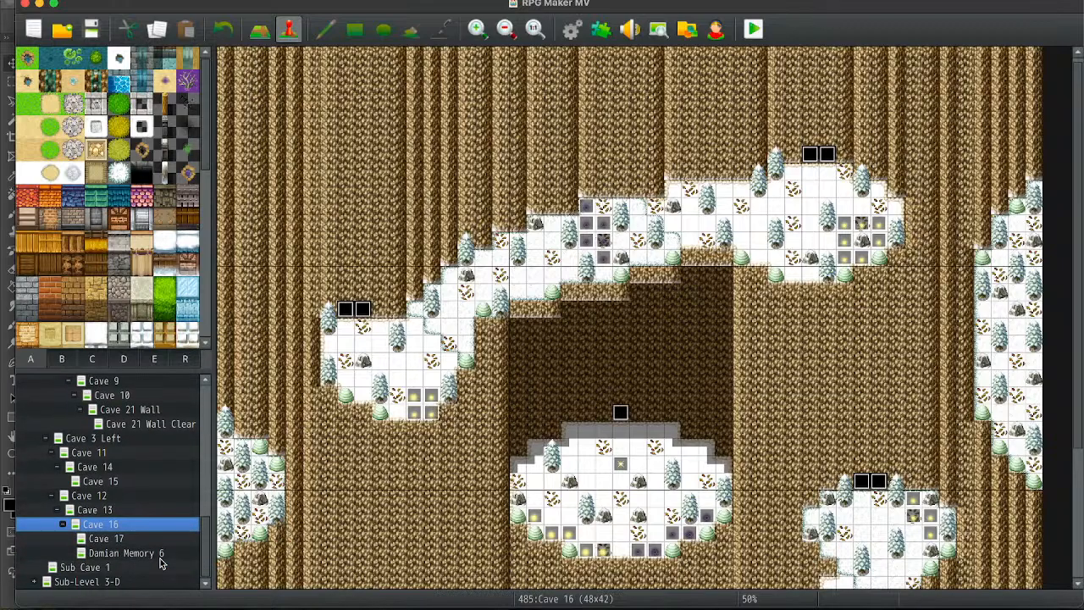
click(125, 538)
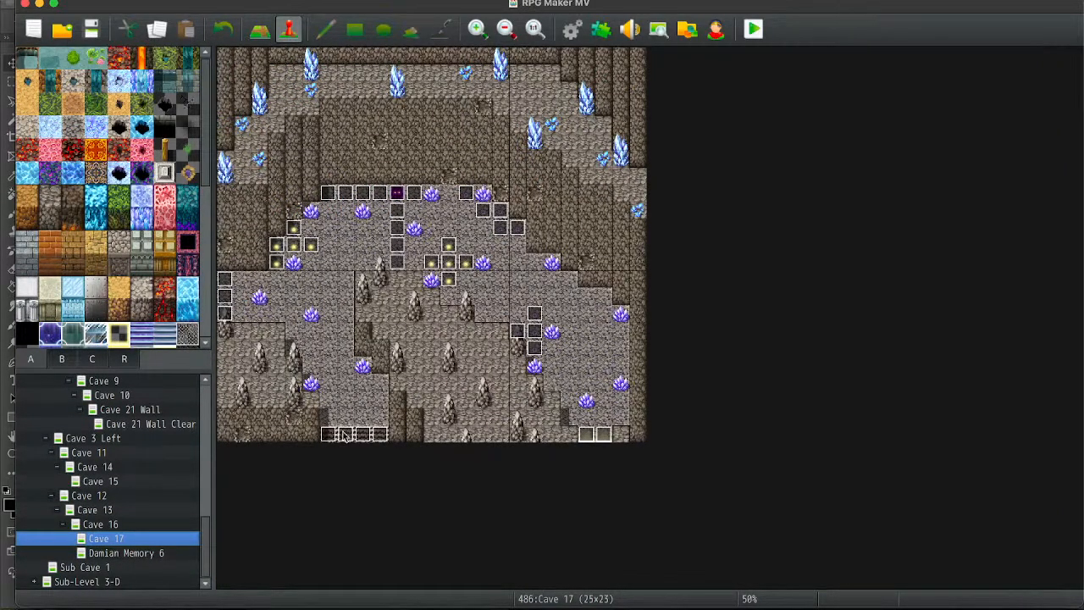
double_click(227, 285)
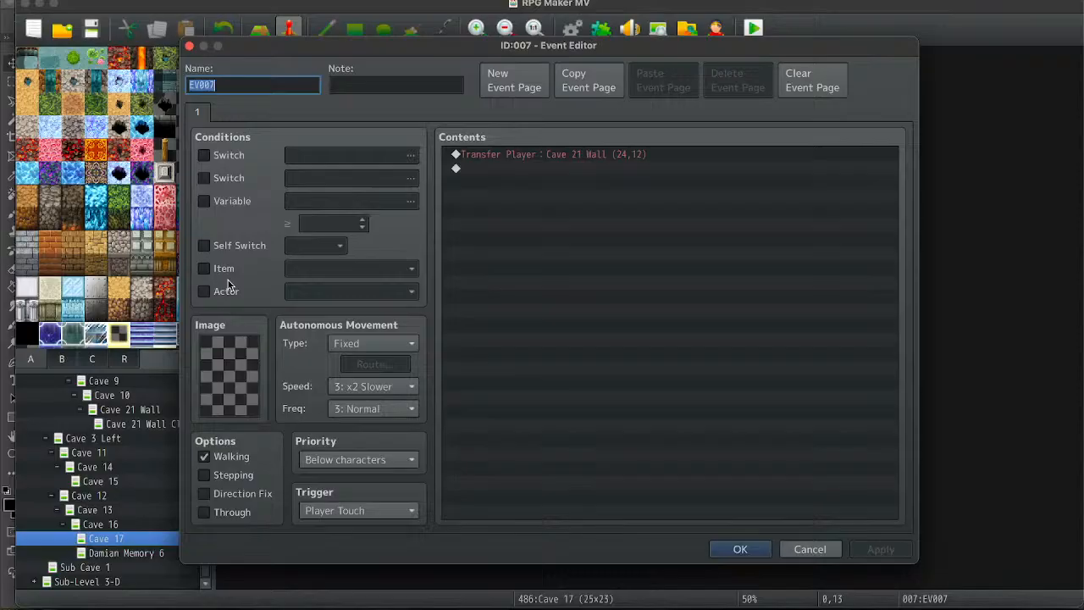
click(579, 169)
key(ctrl+v)
click(739, 549)
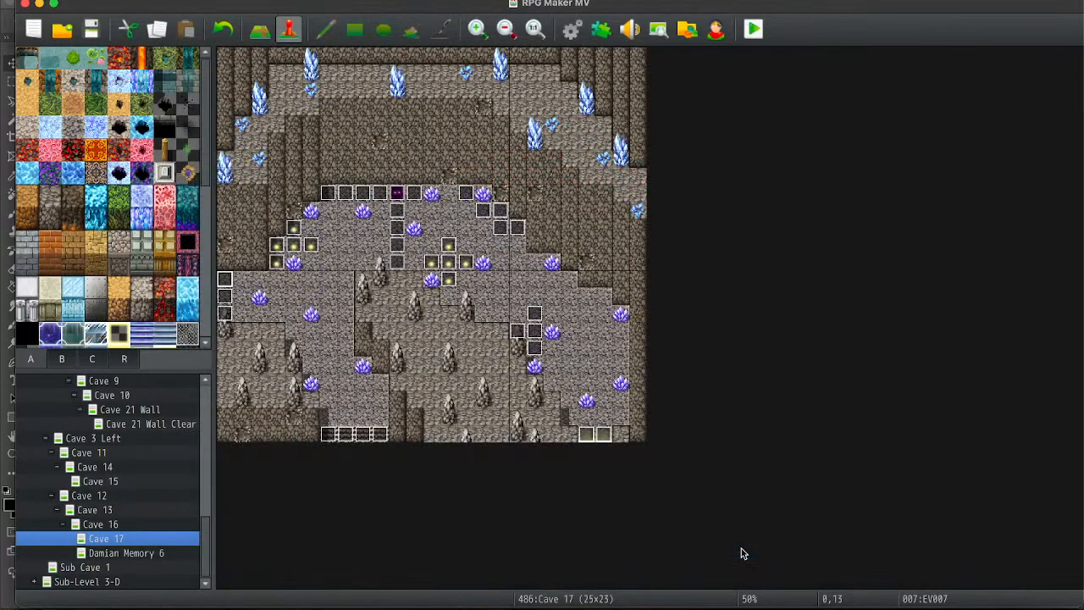
Paste the Stray Defeated! and Stray Dream Spots You! switch-off commands after the Cave 21 Wall transfer in Cave 17's event at 0,14.
key(Down)
key(Return)
click(584, 169)
text(Control Switches : #1033 Stray Defeated! = OFF Control Switches : #1028 Stray Dream Spots You! = OFF)
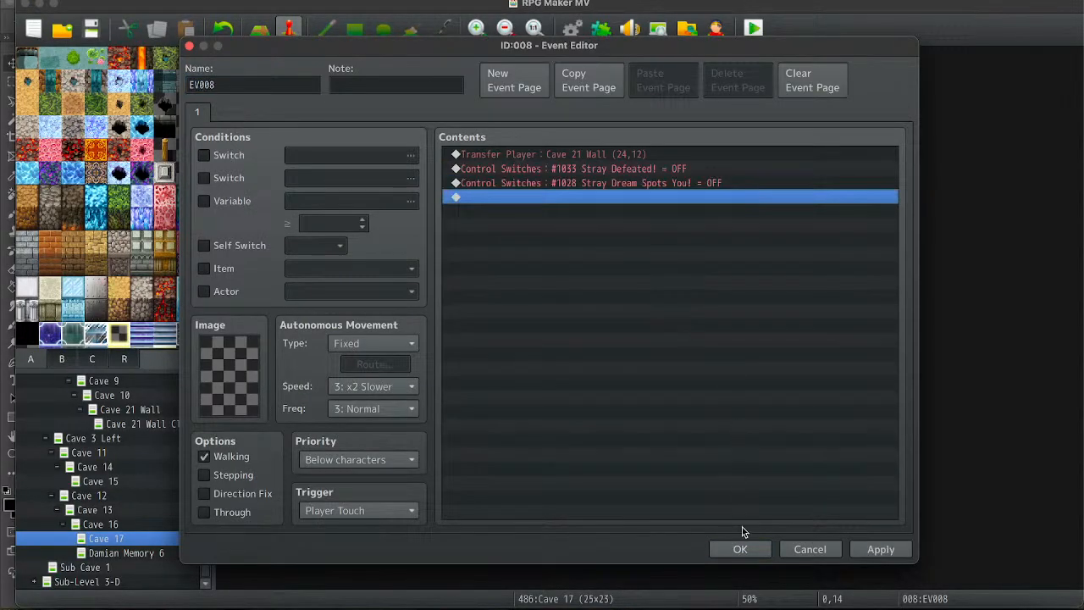
click(740, 549)
Paste the Stray Defeated! and Stray Dream Spots You! switch-off commands after the Cave 21 Wall transfer in Cave 17's event at 0,15.
key(Down)
key(Return)
click(596, 169)
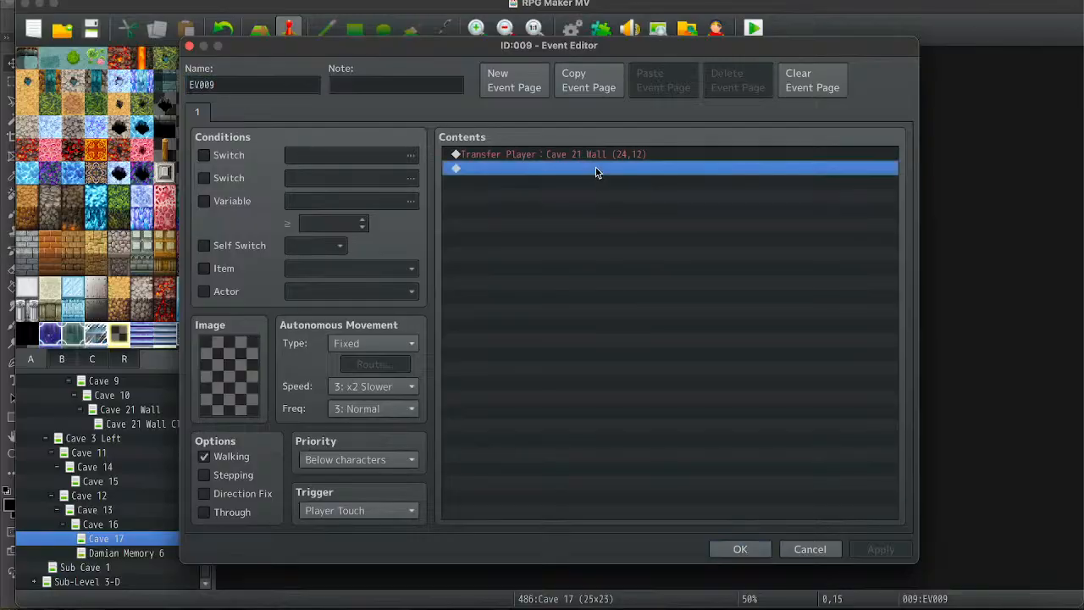
key(ctrl+v)
click(739, 549)
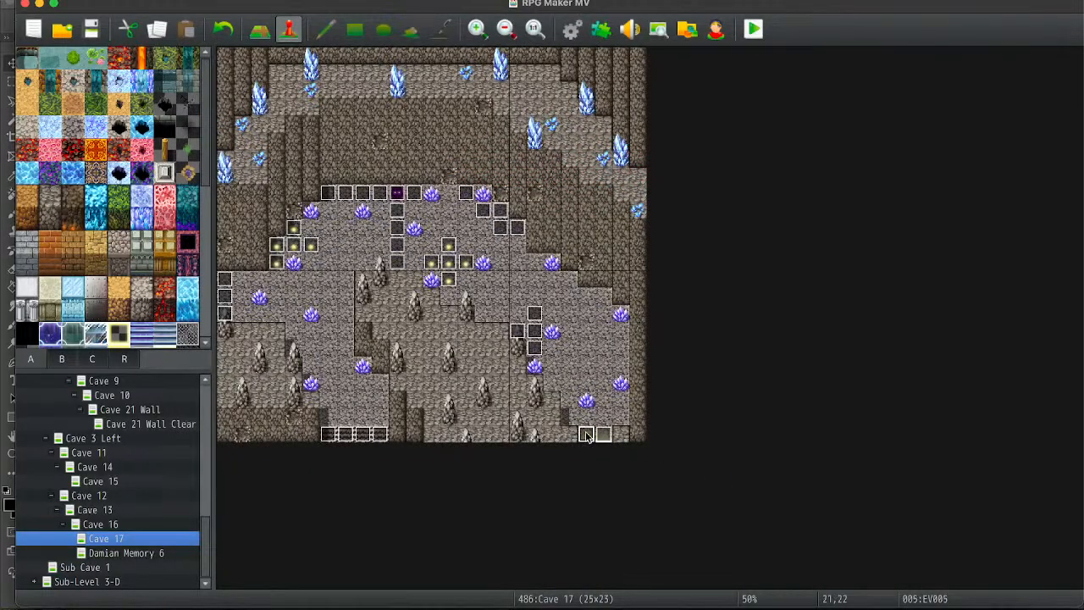
Paste the Stray Defeated! and Stray Dream Spots You! switch-off commands after the Cave 16 transfers in Cave 17's events at 21,22 and 22,22.
double_click(586, 435)
click(540, 179)
key(ctrl+v)
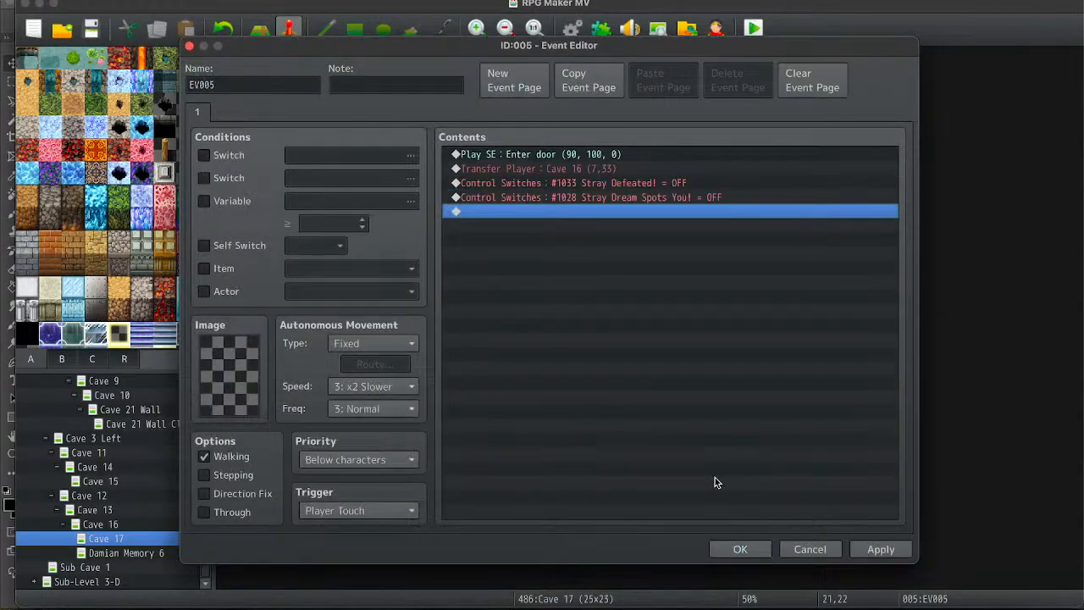
click(735, 542)
key(Right)
key(Return)
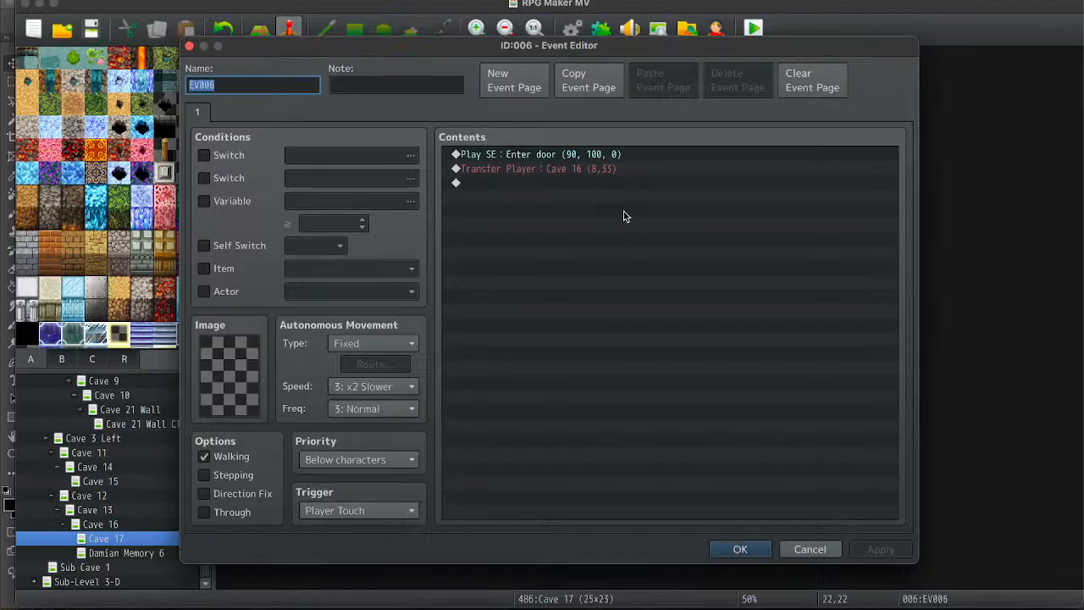
click(542, 181)
key(ctrl+v)
click(737, 548)
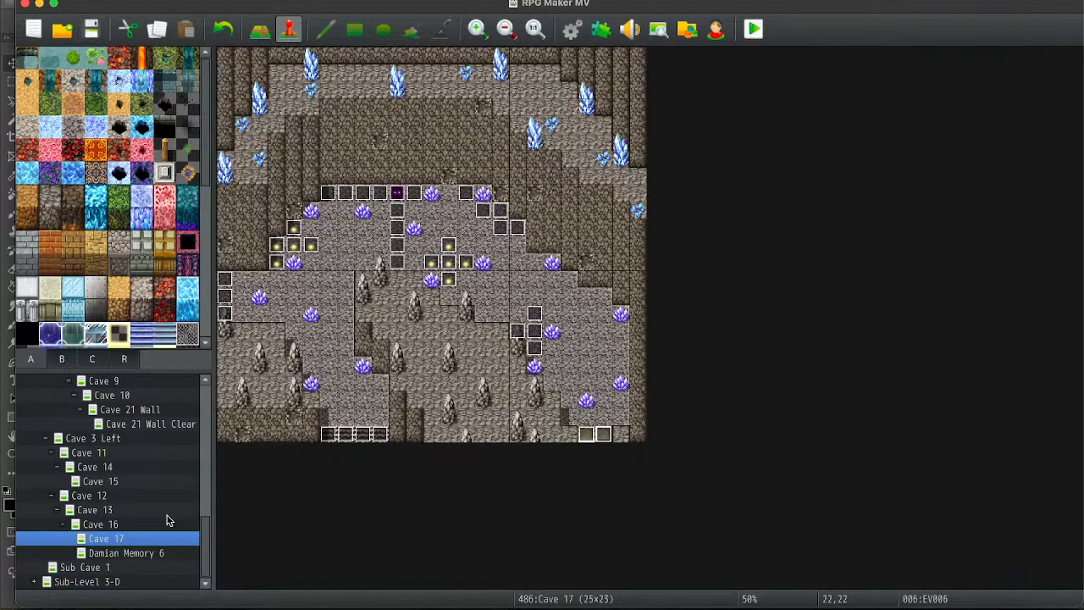
In Damian Memory 6, paste the Stray Defeated! and Stray Dream Spots You! switch-off commands after the Cave 16 transfers at 11,24 and 10,24.
click(150, 553)
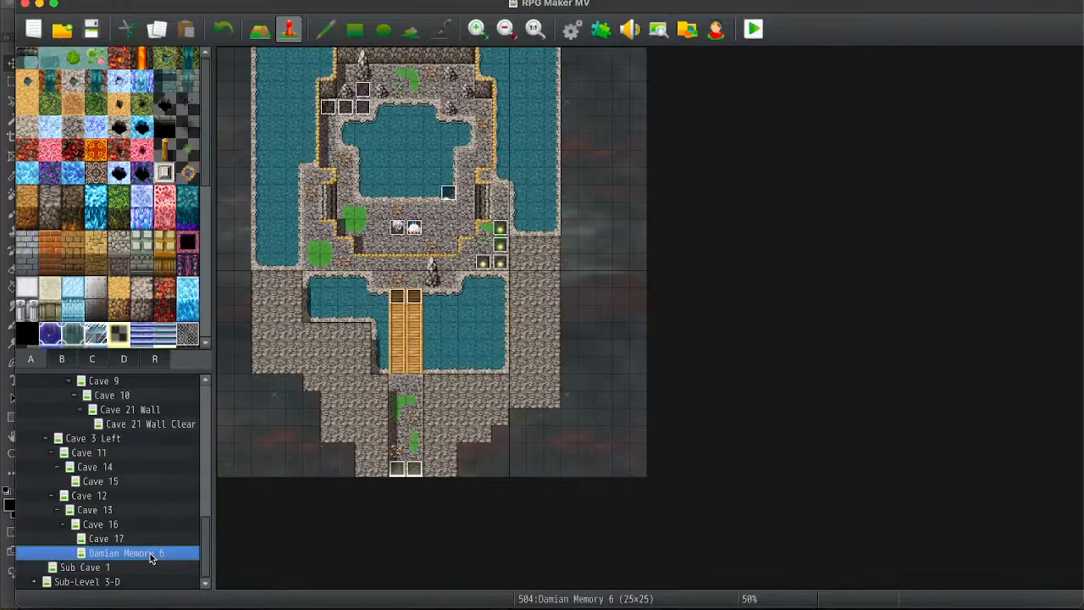
double_click(397, 469)
click(564, 181)
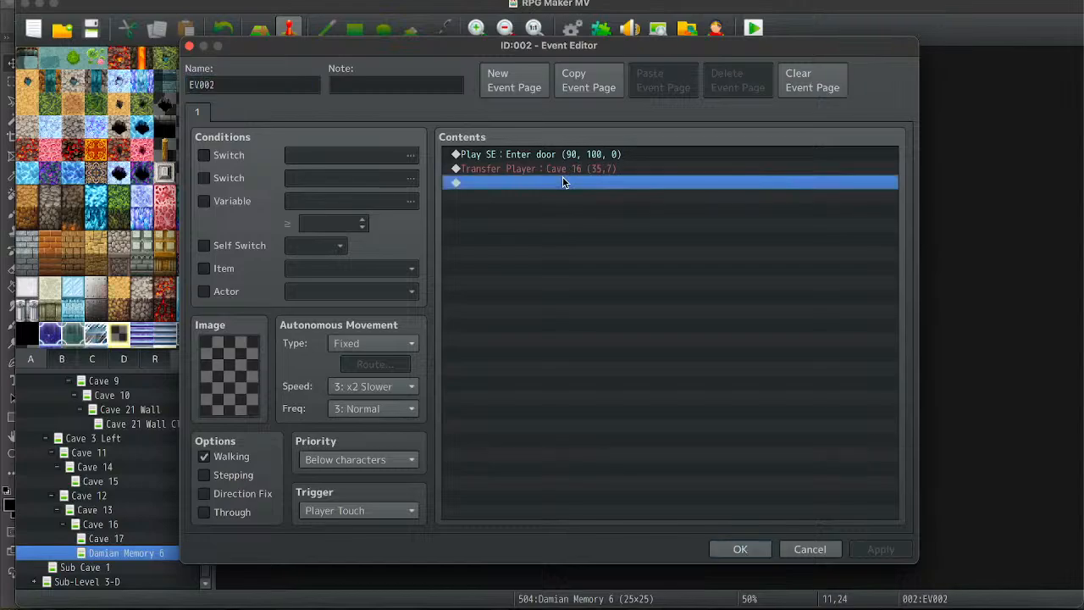
key(ctrl+v)
click(741, 549)
double_click(377, 468)
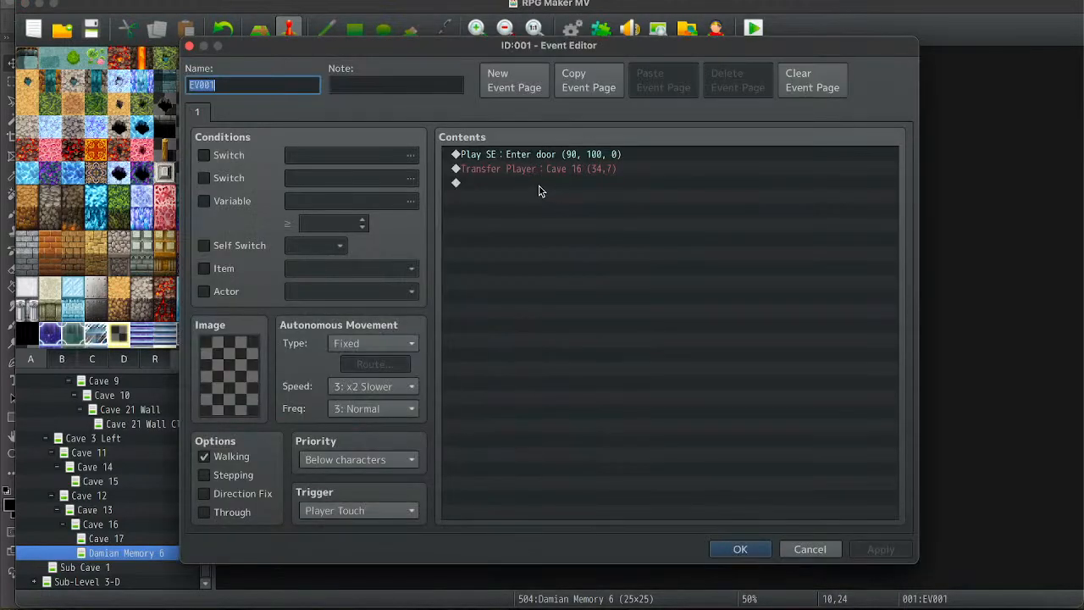
click(529, 183)
key(ctrl+v)
click(740, 548)
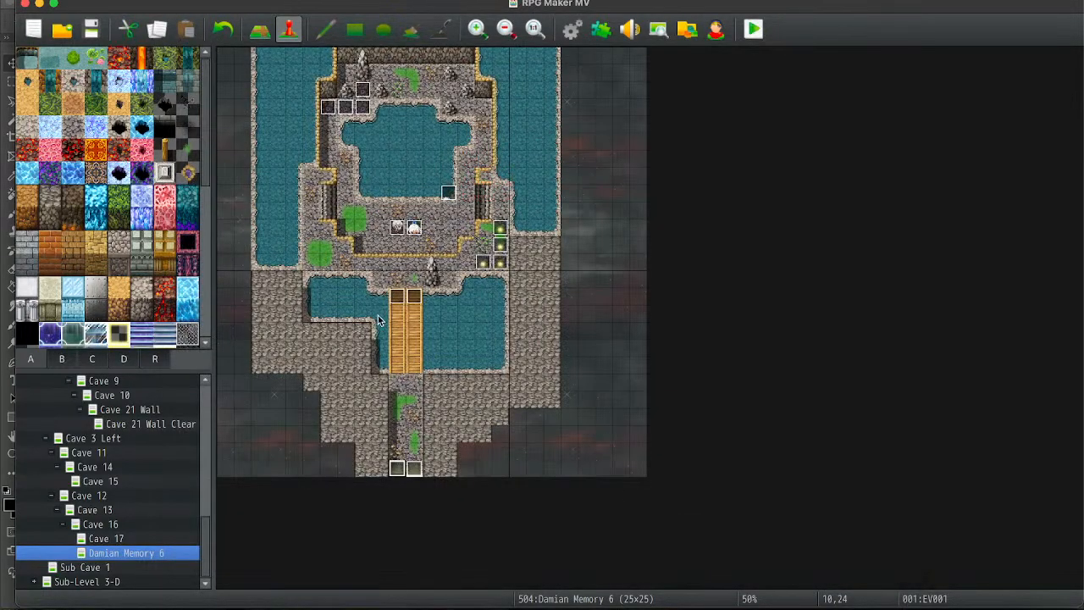
In Sub Cave 1, paste the Stray Defeated! and Stray Dream Spots You! switch-off commands after the Cave 16 transfers at 7,12 and 8,12.
click(118, 569)
double_click(348, 261)
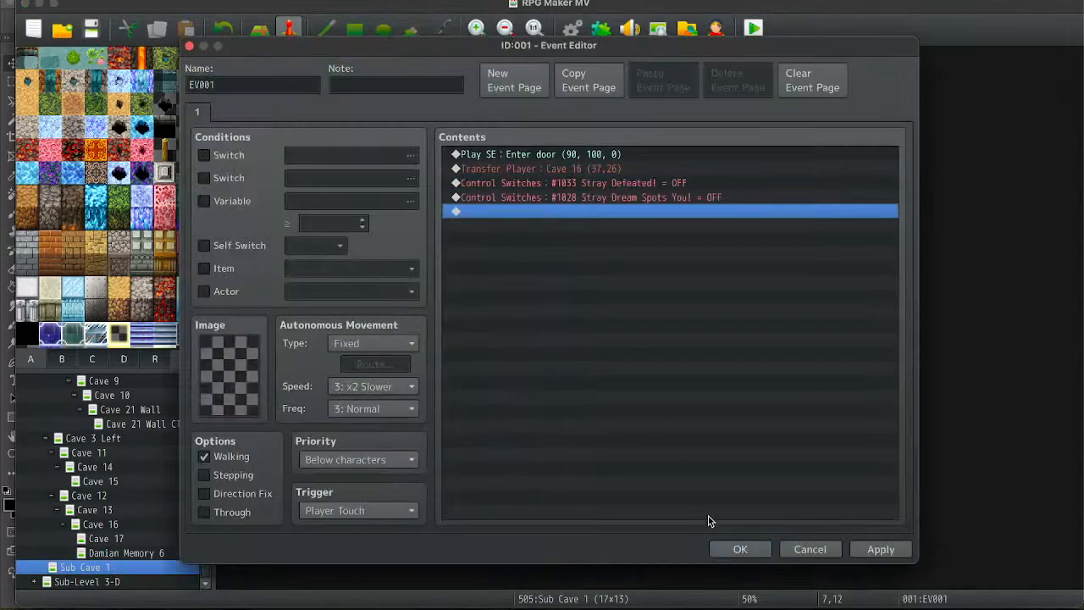
click(739, 549)
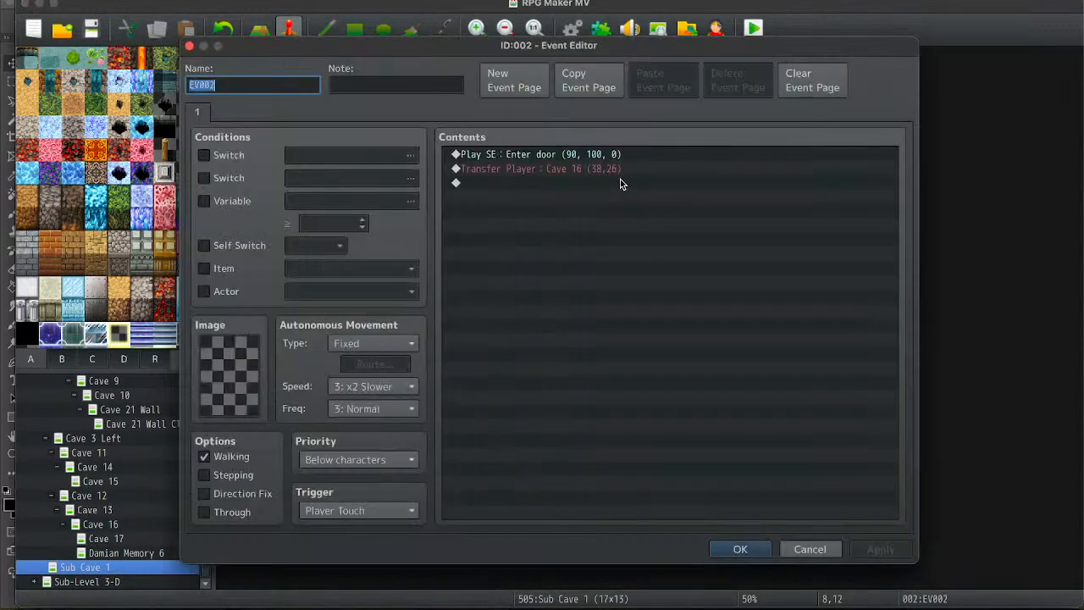
click(620, 183)
key(ctrl+v)
click(740, 549)
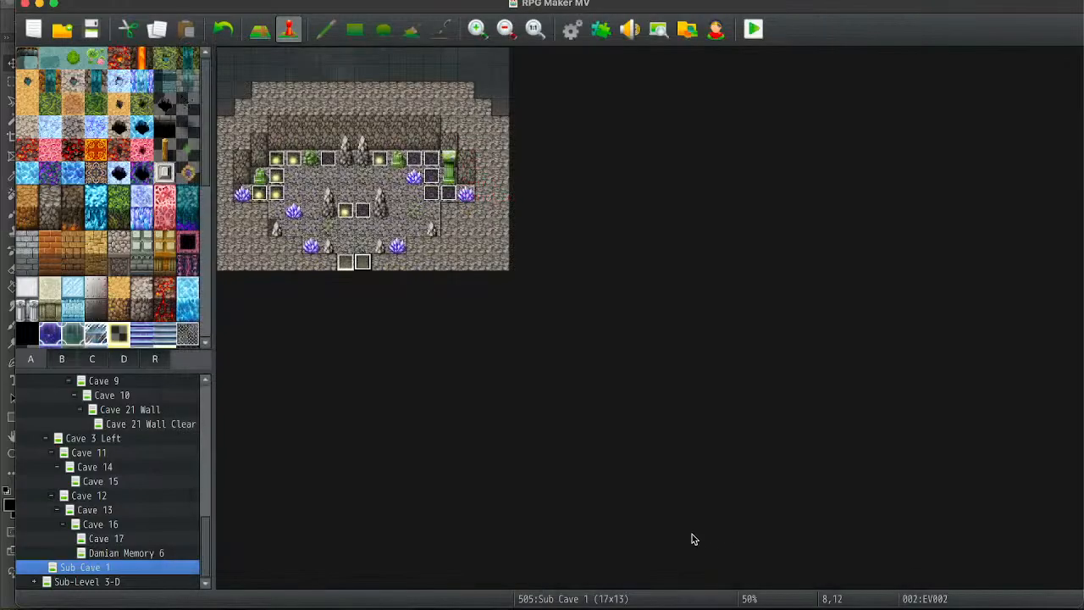
Collapse the Sub-Level 3-C branch of the map tree and open the Sub-Level 3-D map.
click(95, 581)
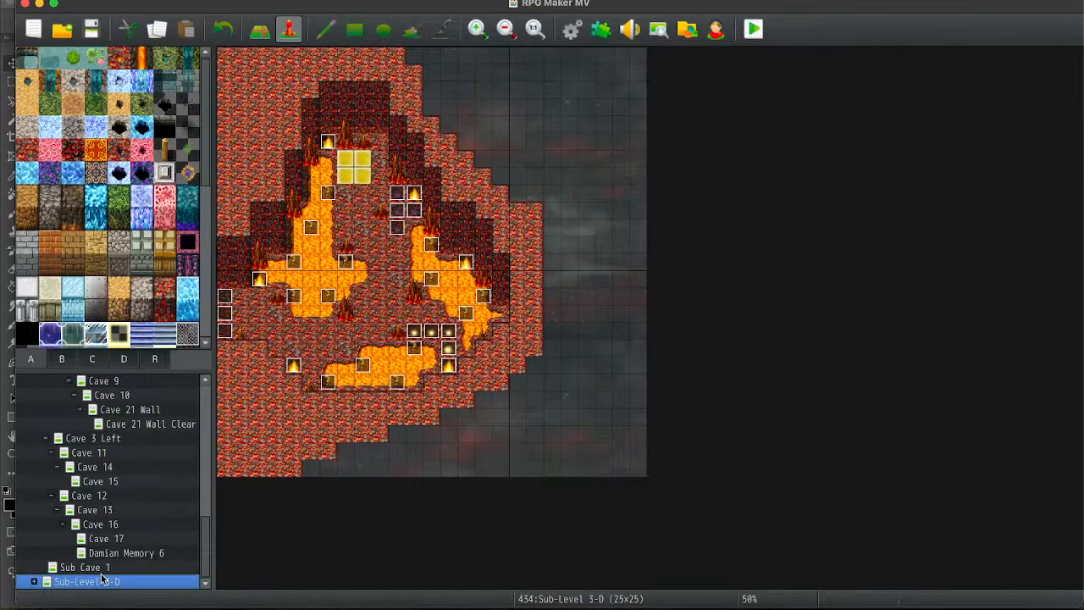
scroll(114, 542, up, 5)
double_click(126, 443)
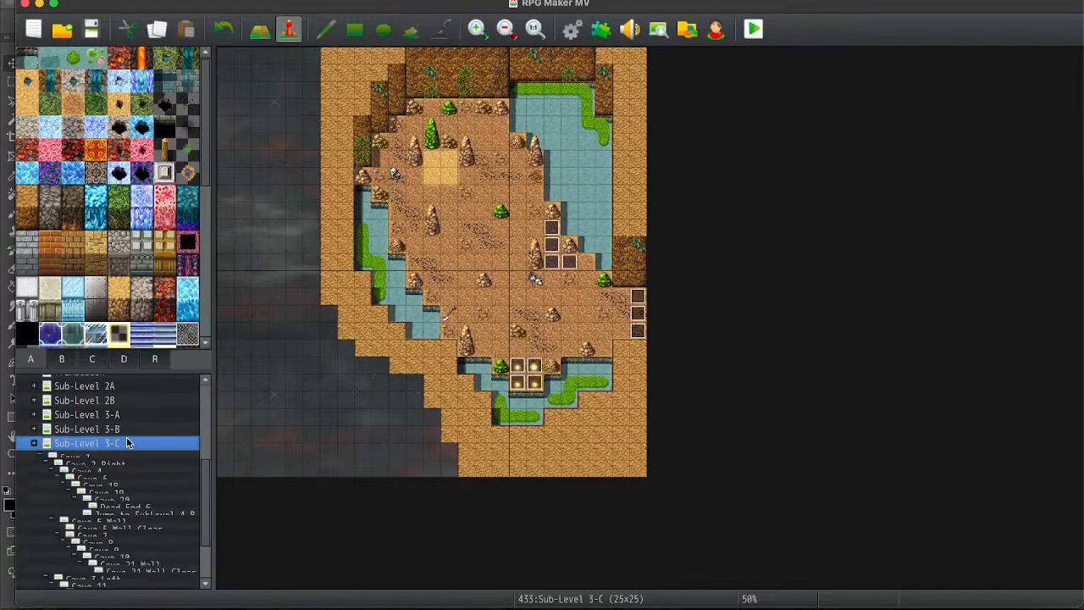
click(108, 584)
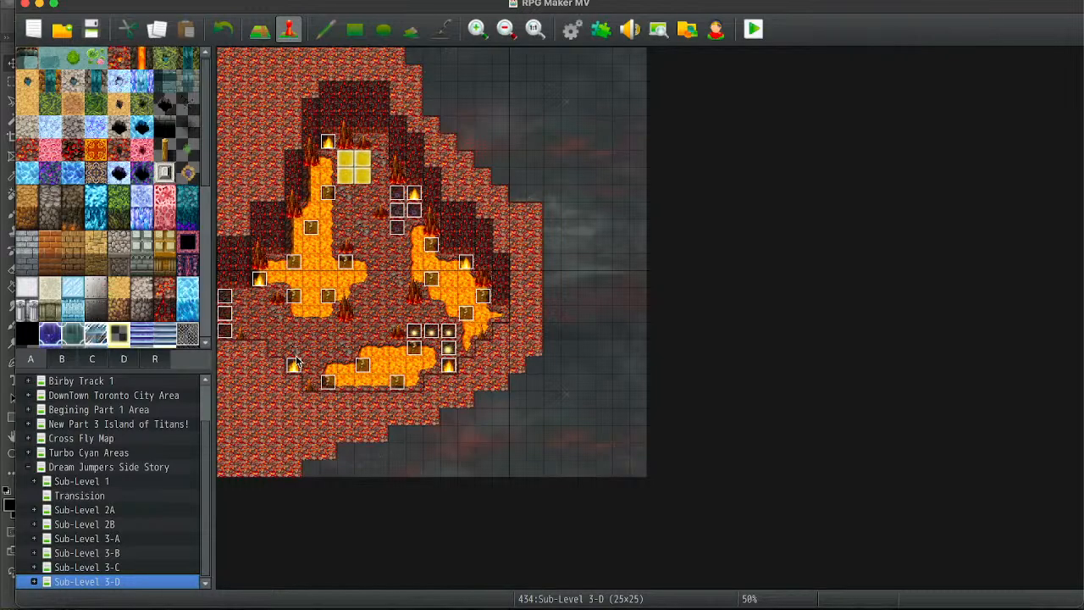
In Sub-Level 3-D, paste the Stray Defeated! and Stray Dream Spots You! switch-off commands after the Lava 1 transfer in the event at 0,14.
click(238, 302)
double_click(225, 296)
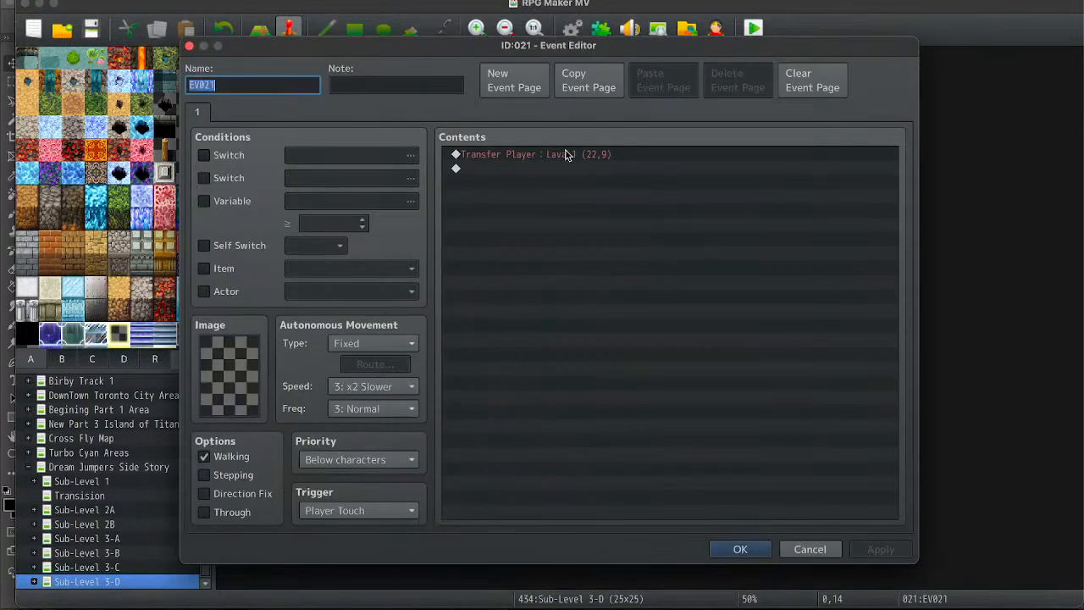
click(540, 165)
key(ctrl+v)
click(738, 552)
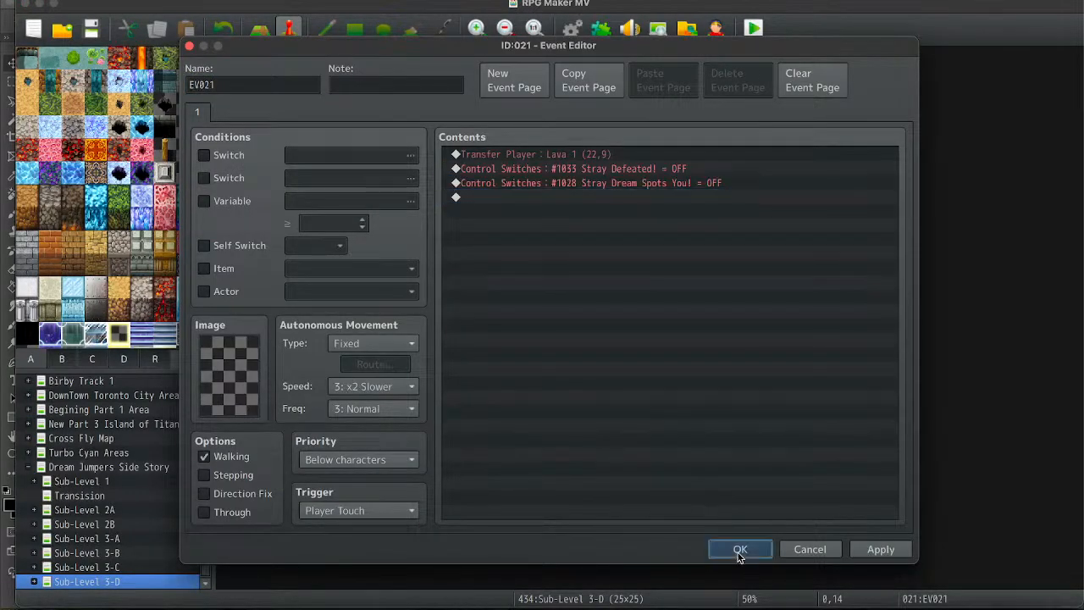
Paste the Stray Defeated! and Stray Dream Spots You! switch-off commands after the Lava 1 transfer in Sub-Level 3-D's event at 0,15.
key(Down)
key(Return)
click(581, 169)
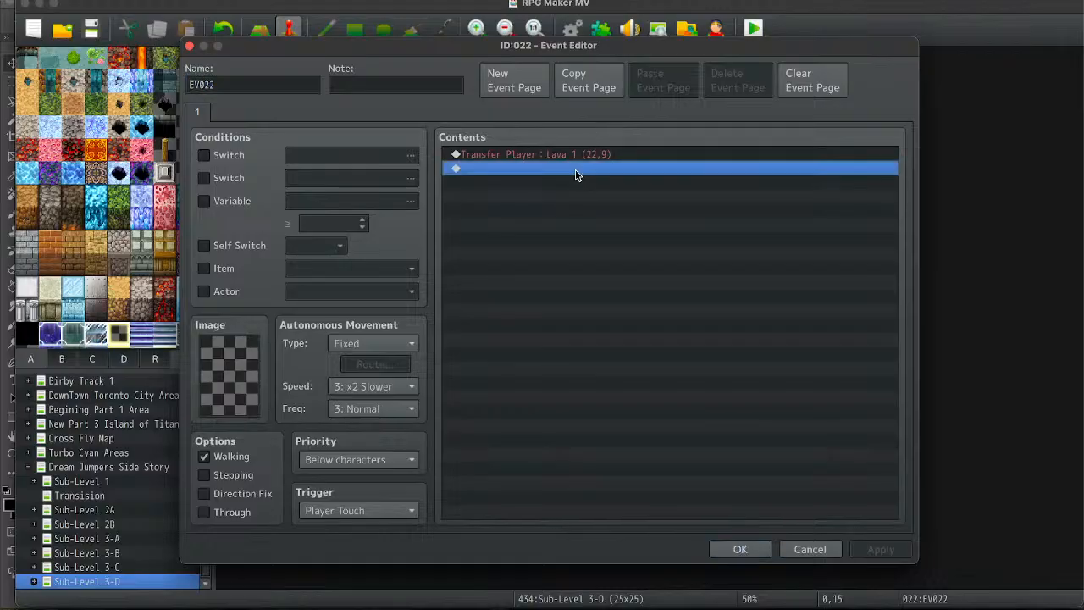
key(ctrl+v)
click(739, 550)
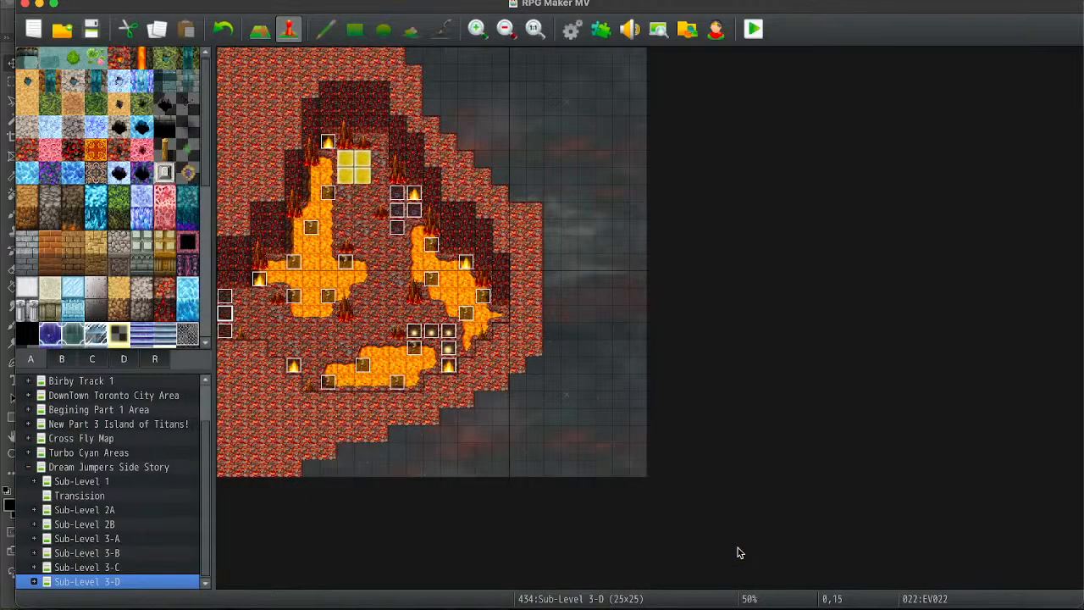
Paste the Stray Defeated! and Stray Dream Spots You! switch-off commands after the Lava 1 transfer in Sub-Level 3-D's event at 0,16.
key(Down)
key(Return)
click(553, 185)
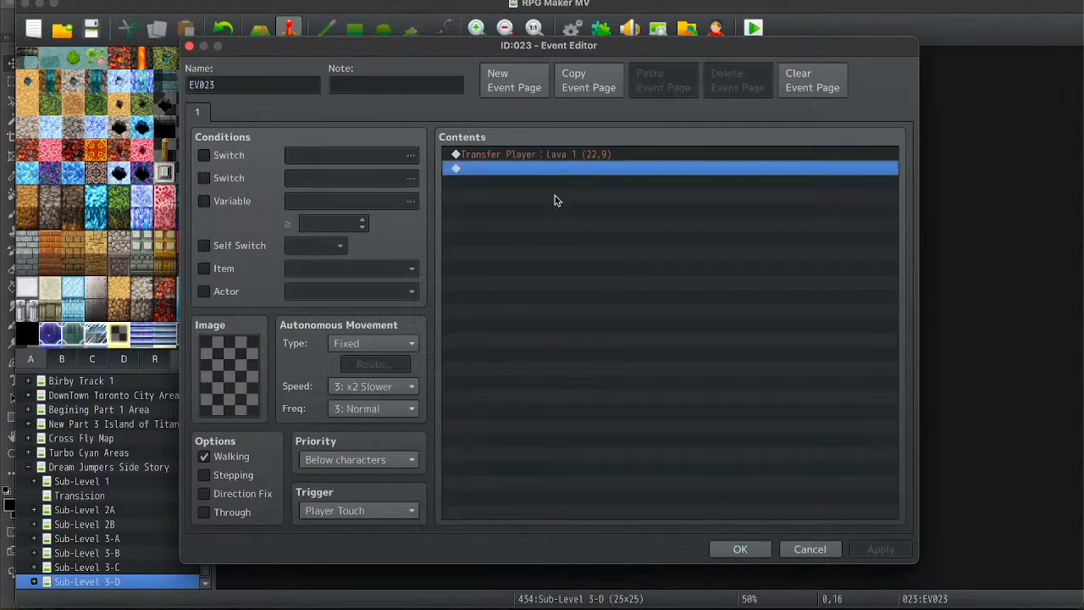
key(ctrl+v)
click(741, 550)
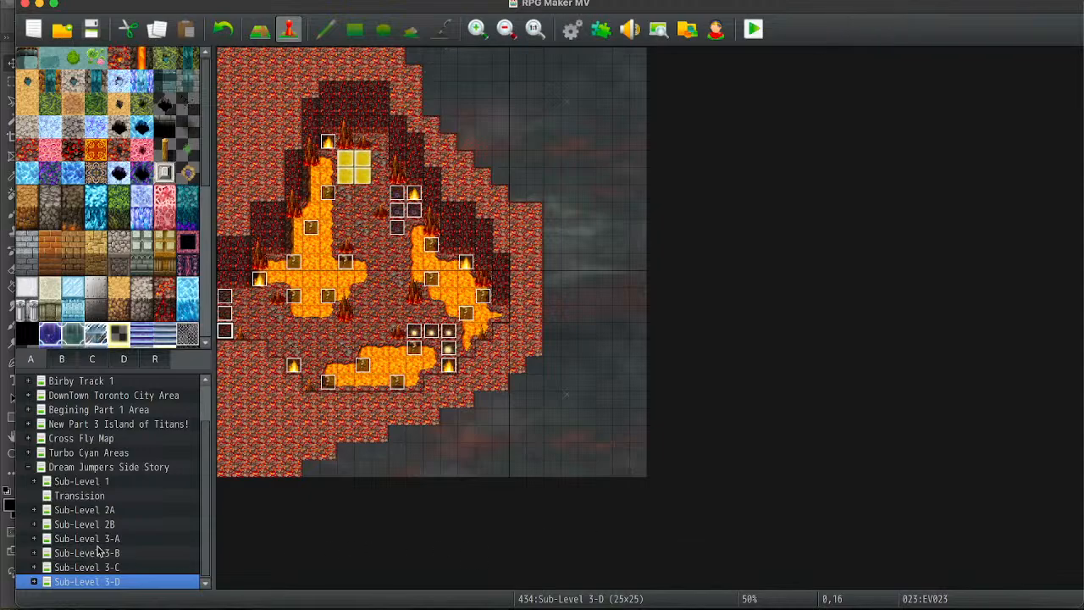
In Lava 1, paste the Stray Defeated! and Stray Dream Spots You! switch-off commands after the Sub-Level 3-D transfer in the event at 22,8.
double_click(74, 585)
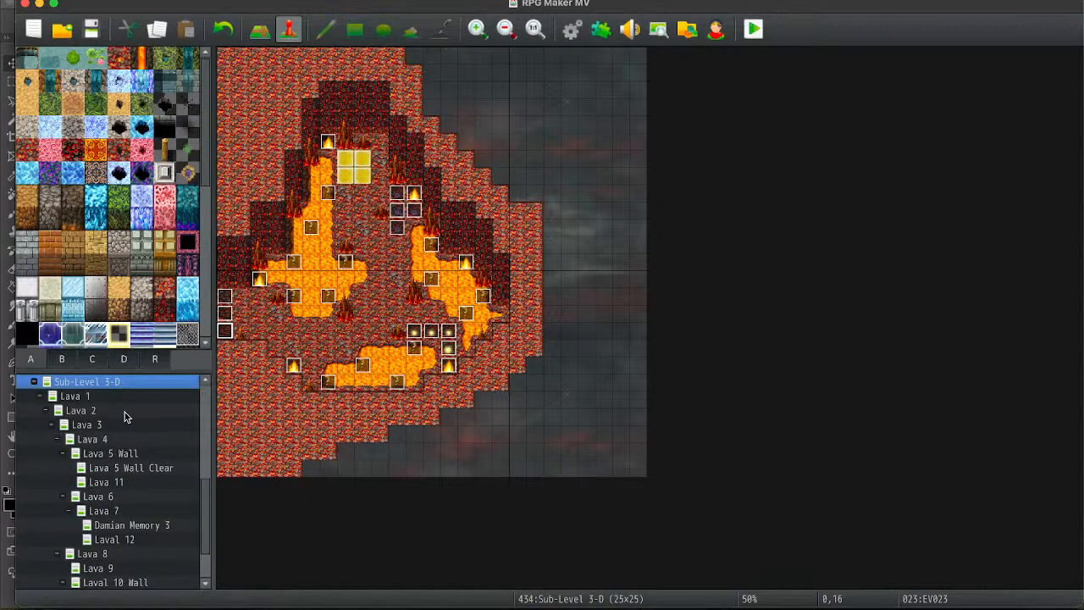
click(103, 398)
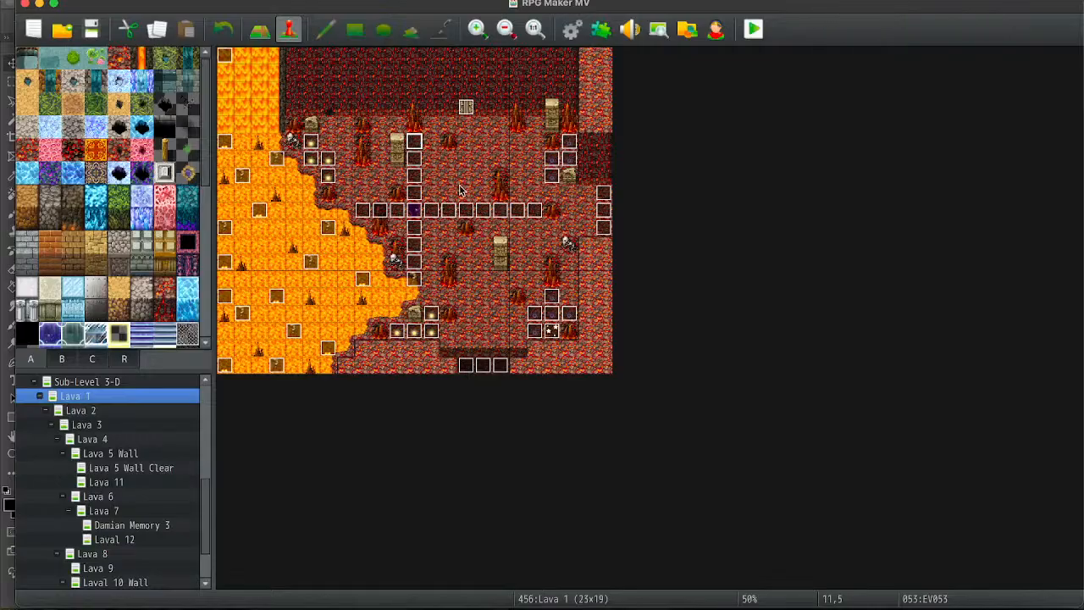
double_click(601, 193)
click(598, 169)
key(super+v)
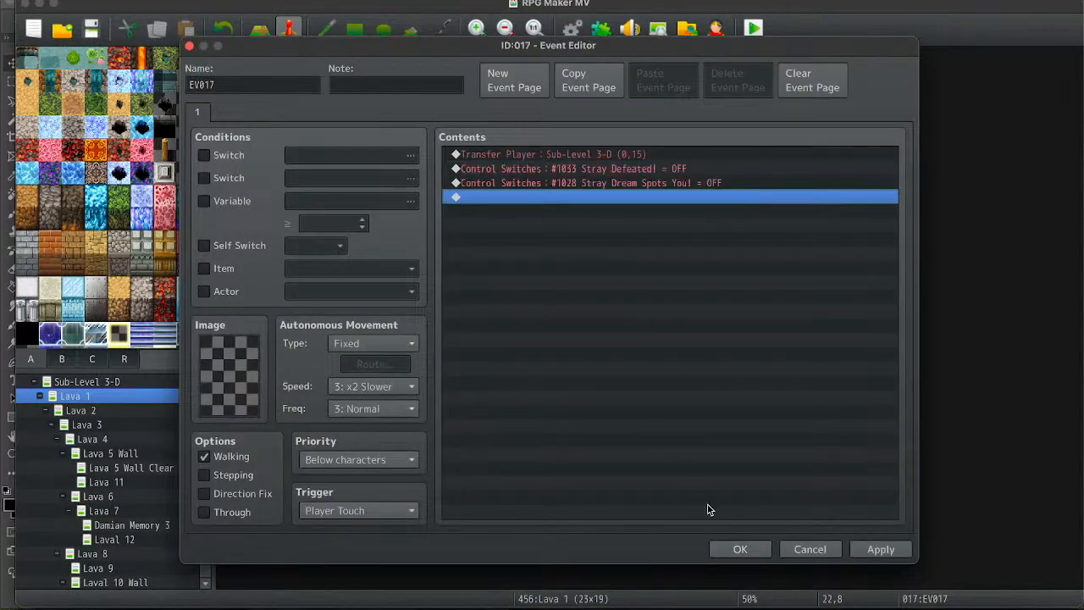
click(734, 549)
Paste the Stray Defeated! and Stray Dream Spots You! switch-off commands after the Sub-Level 3-D transfer in Lava 1's event at 22,9.
key(Down)
key(Return)
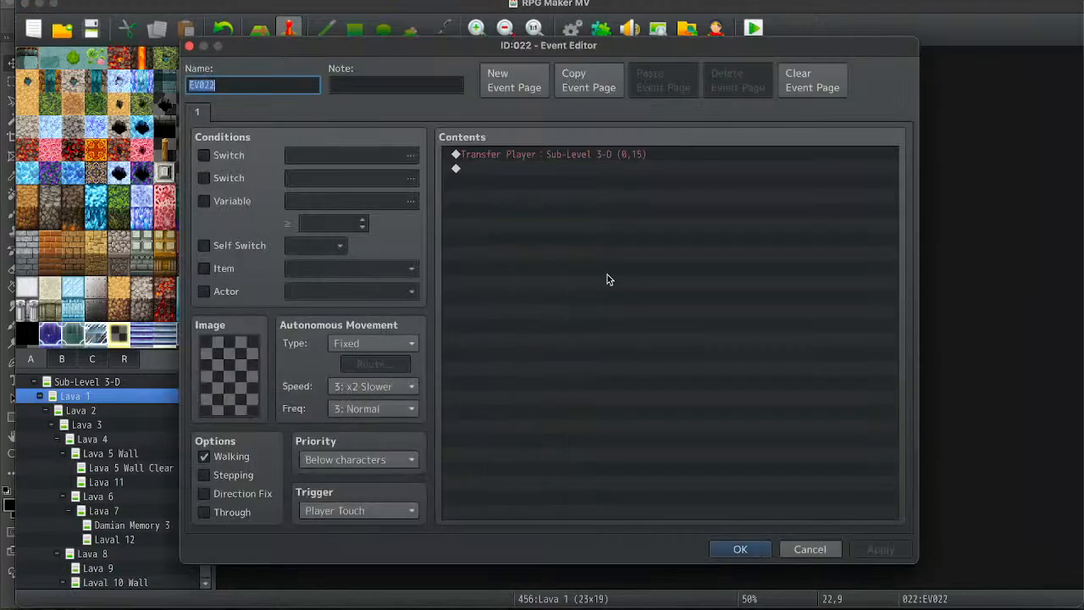
click(579, 169)
key(super+v)
click(740, 550)
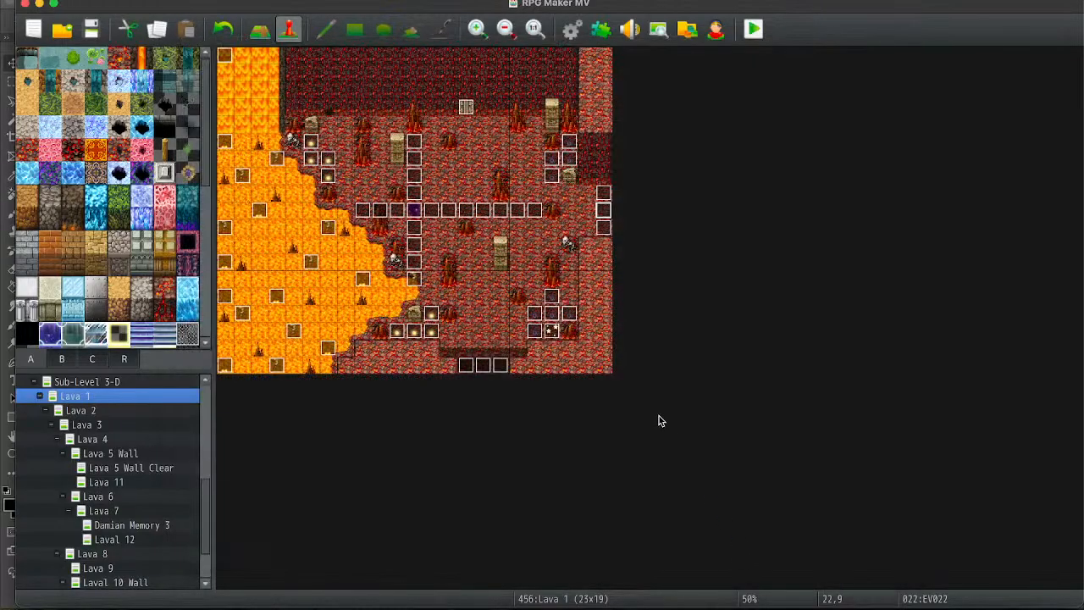
Paste the Stray Defeated! and Stray Dream Spots You! switch-off commands after the Sub-Level 3-D transfer in Lava 1's event at 22,10.
key(Down)
key(Return)
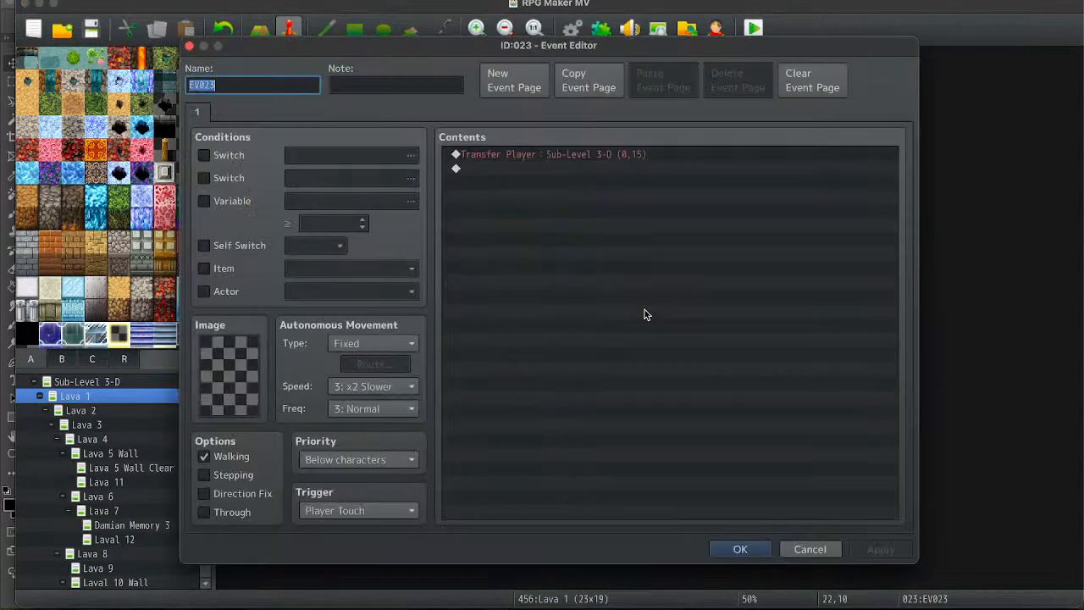
click(485, 170)
key(super+v)
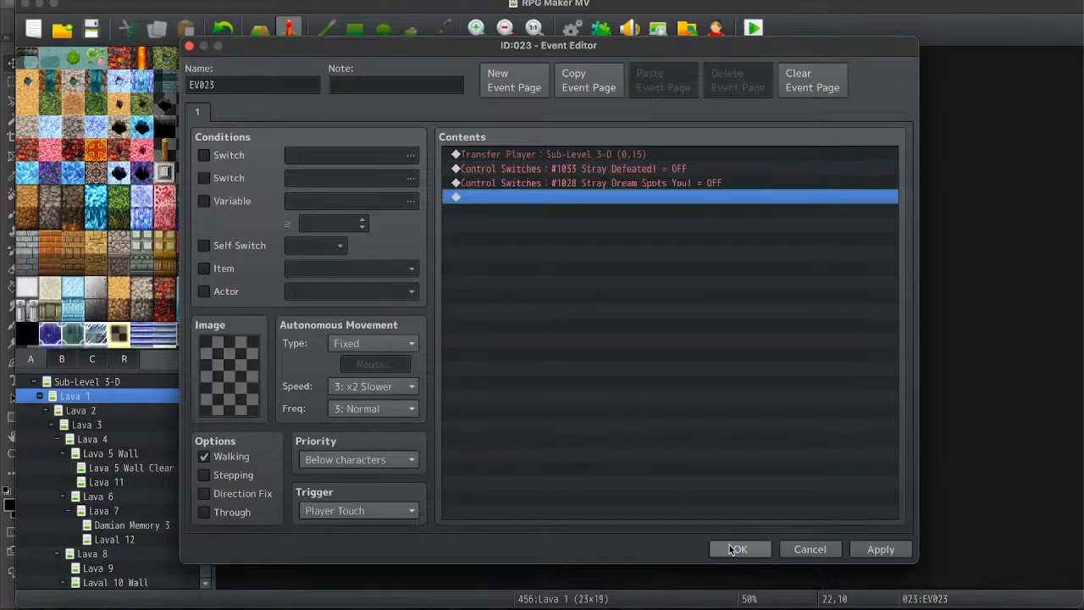
click(740, 549)
Paste the Stray Defeated! and Stray Dream Spots You! switch-off commands after the Lava 2 transfer in Lava 1's event at 14,18.
double_click(469, 366)
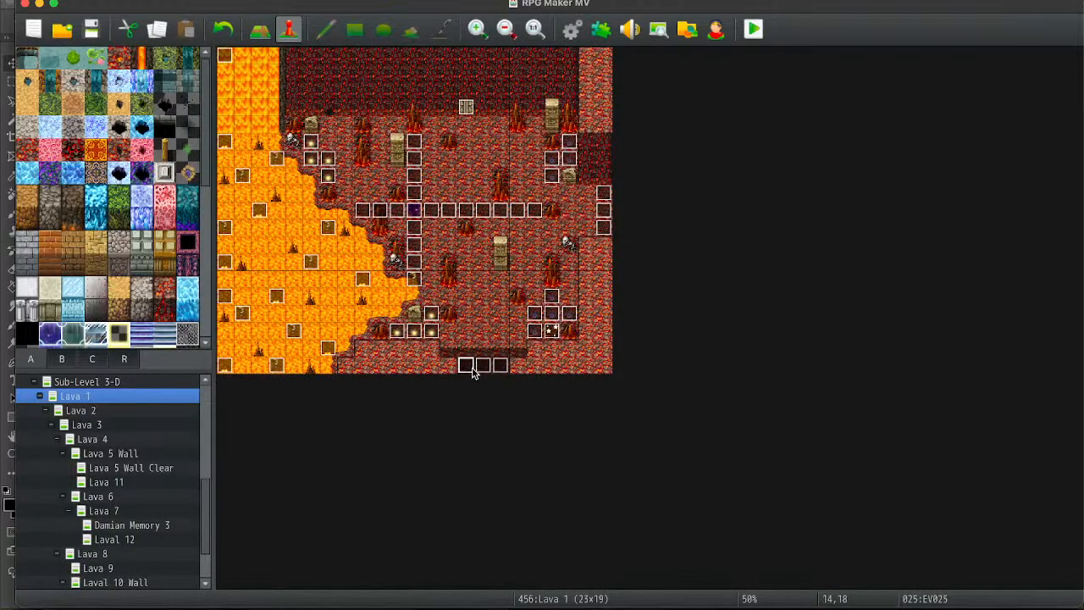
click(524, 168)
key(super+v)
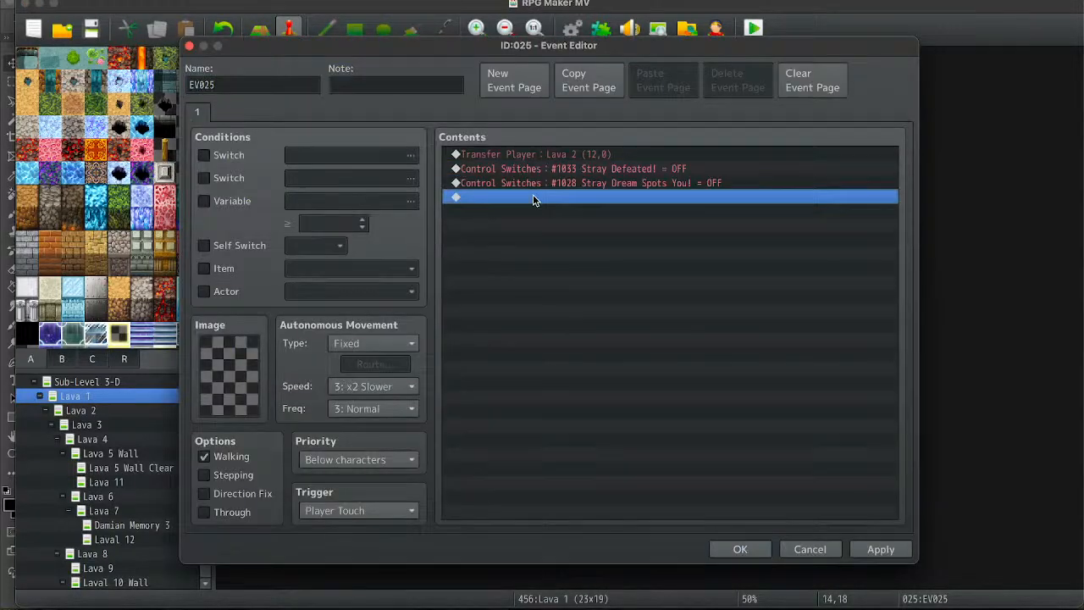
click(745, 551)
Paste the Stray Defeated! and Stray Dream Spots You! switch-off commands after the Lava 2 transfer in Lava 1's event at 15,18.
key(Right)
key(Return)
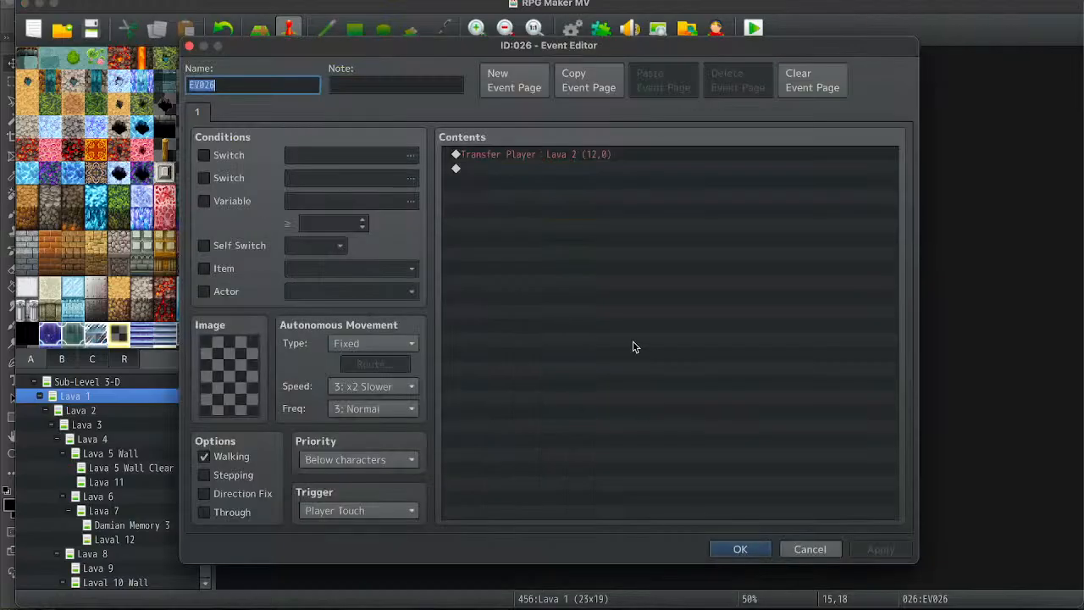
click(580, 168)
key(super+v)
click(738, 549)
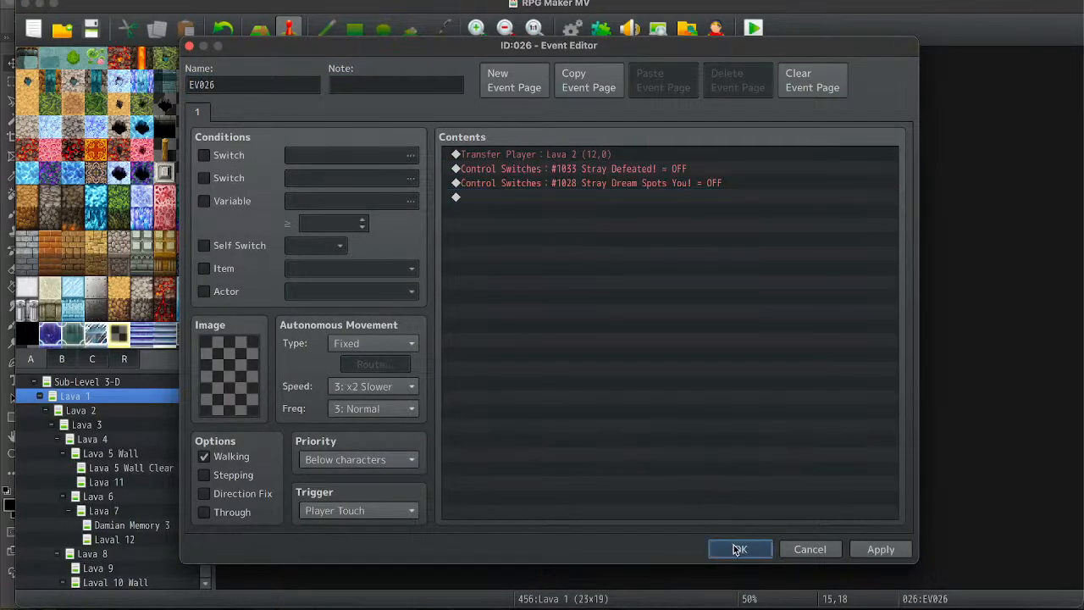
Paste the Stray Defeated! and Stray Dream Spots You! switch-off commands after the Lava 2 transfer in Lava 1's event at 16,18.
key(Right)
key(Return)
click(588, 169)
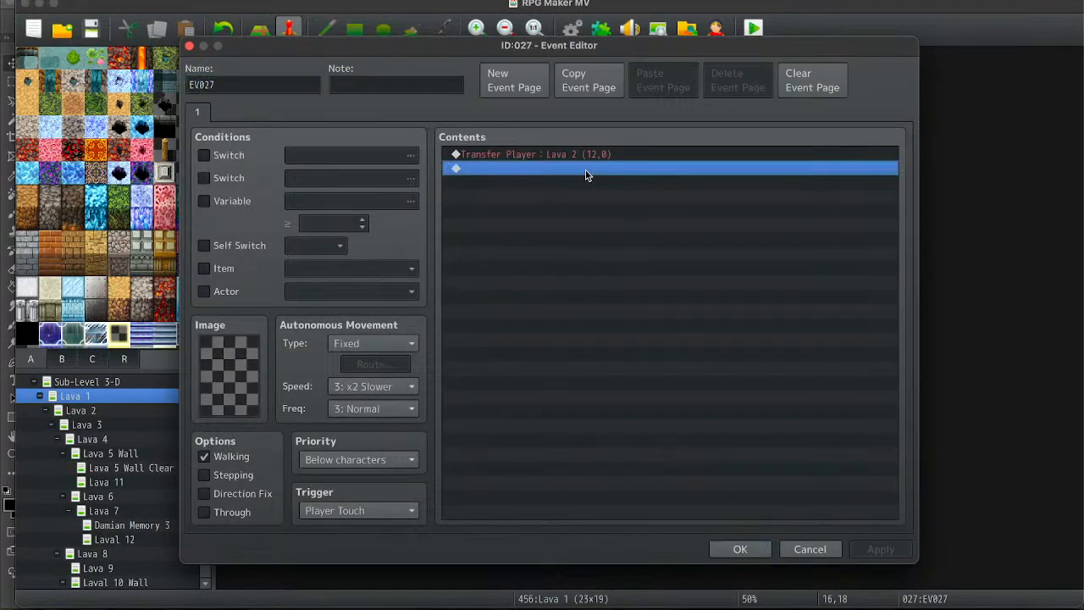
key(super+v)
click(740, 549)
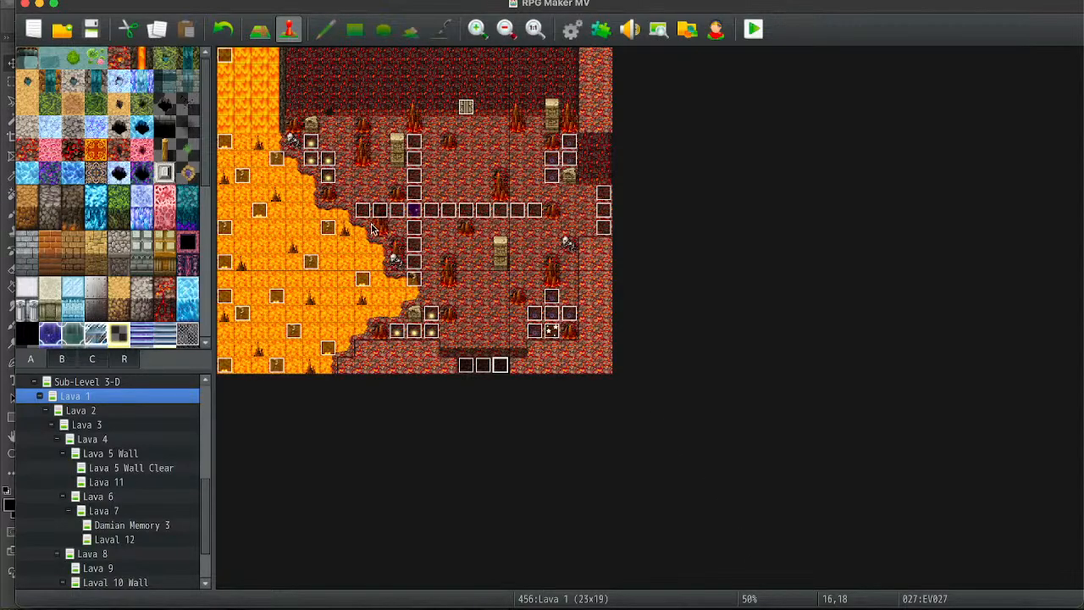
Paste the Stray Defeated! and Stray Dream Spots You! switch-off commands after the SubLevel 4-B transfer on page 2 of Lava 1's event at 14,3.
double_click(467, 106)
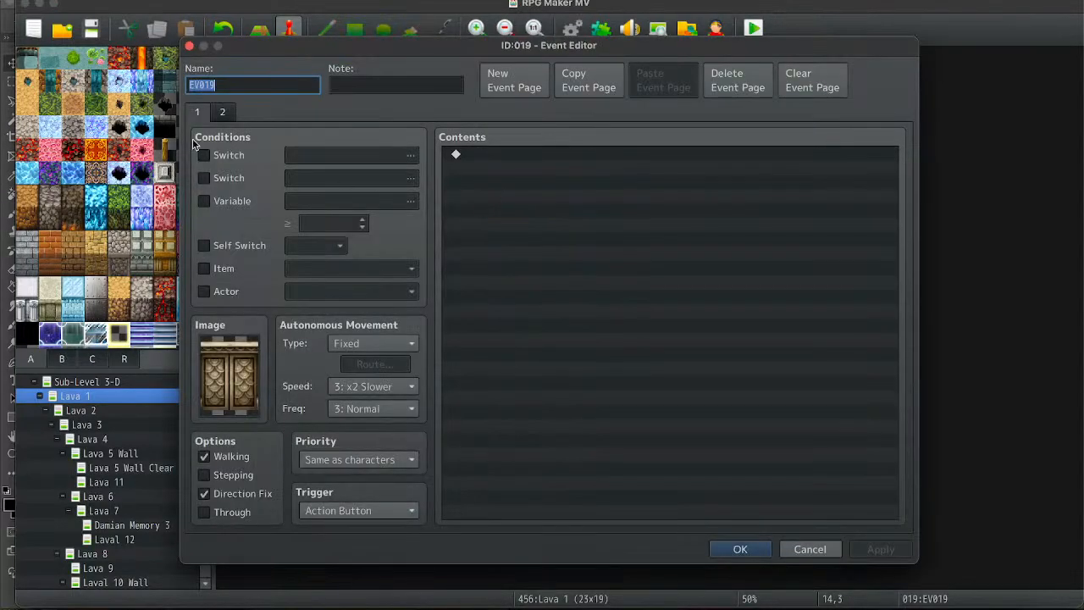
click(523, 174)
key(ctrl+v)
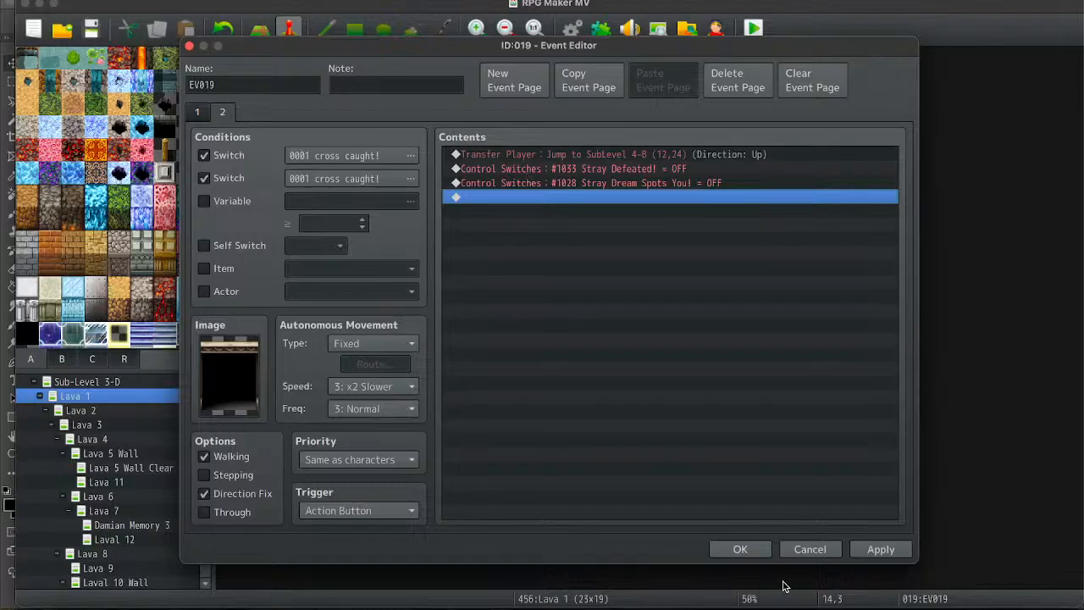
click(740, 550)
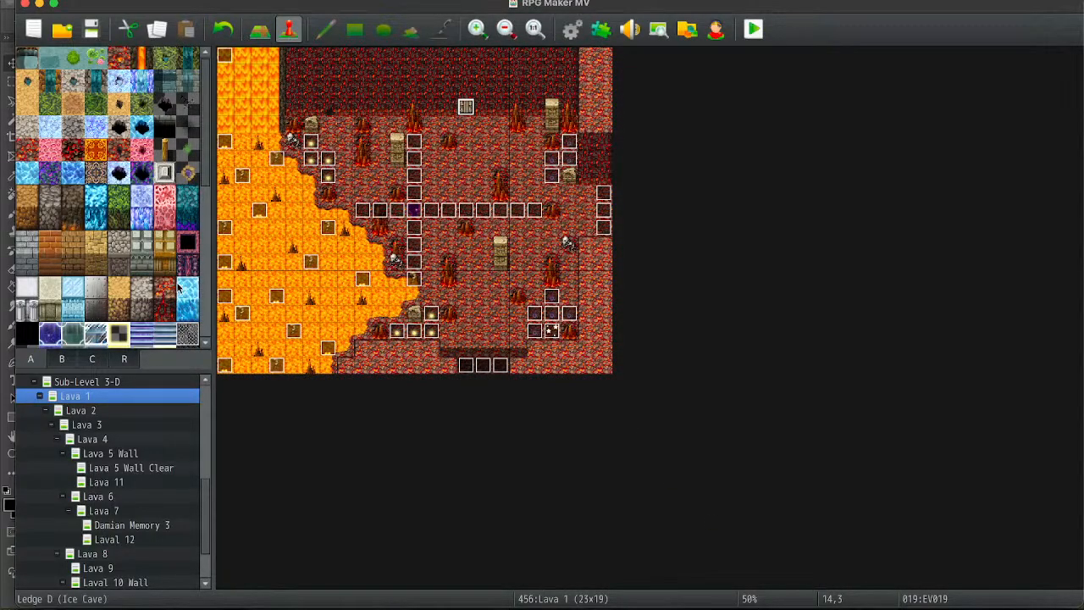
Paste the Stray Defeated! and Stray Dream Spots You! switch-off commands after the Lava 1 transfer in Lava 2's event at 11,0.
click(105, 411)
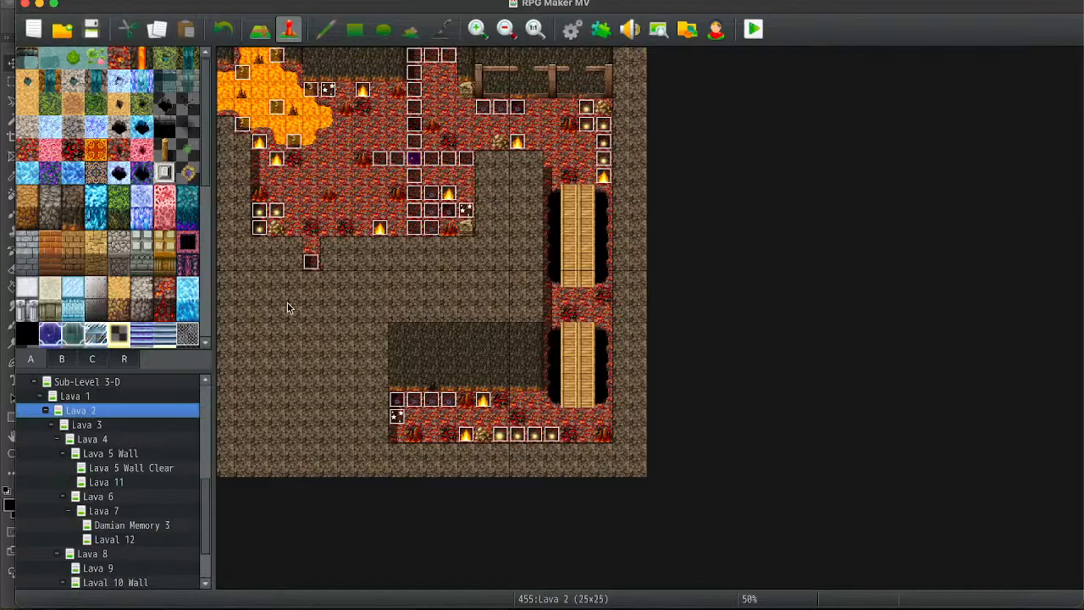
double_click(414, 56)
key(ctrl+v)
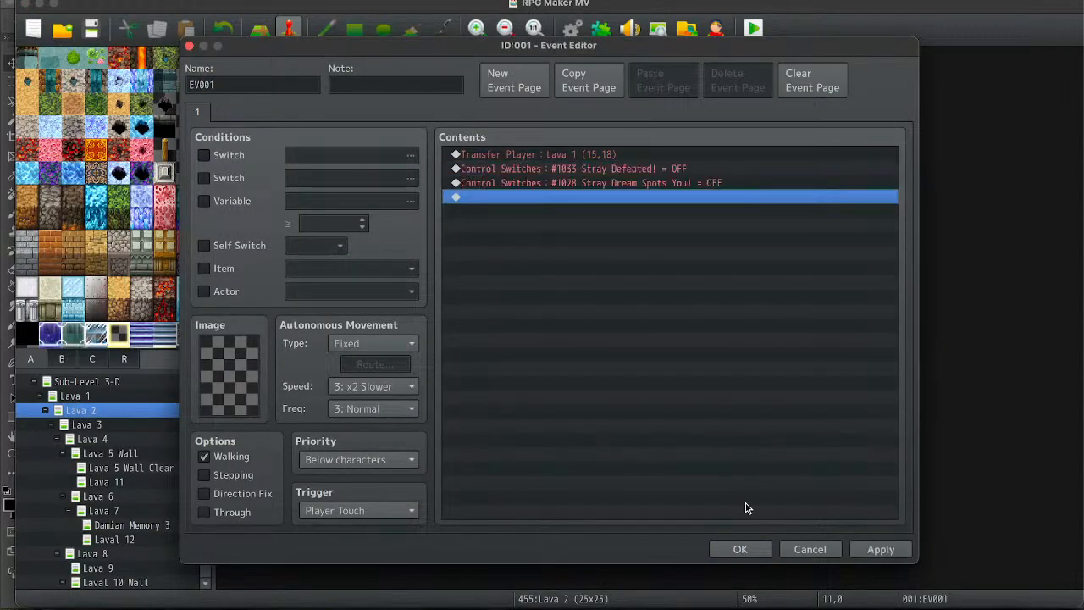
click(740, 549)
Replace Lava 2's events at 12,0 and 13,0 with copies of the 11,0 event, and copy its two switch-off commands.
key(Right)
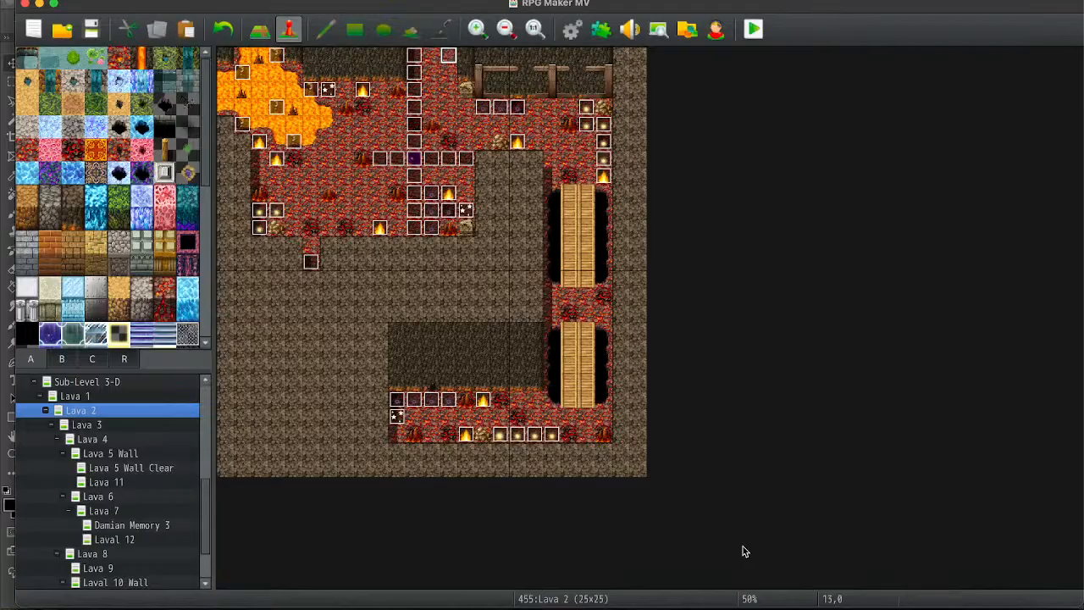
key(Left)
key(Return)
click(631, 193)
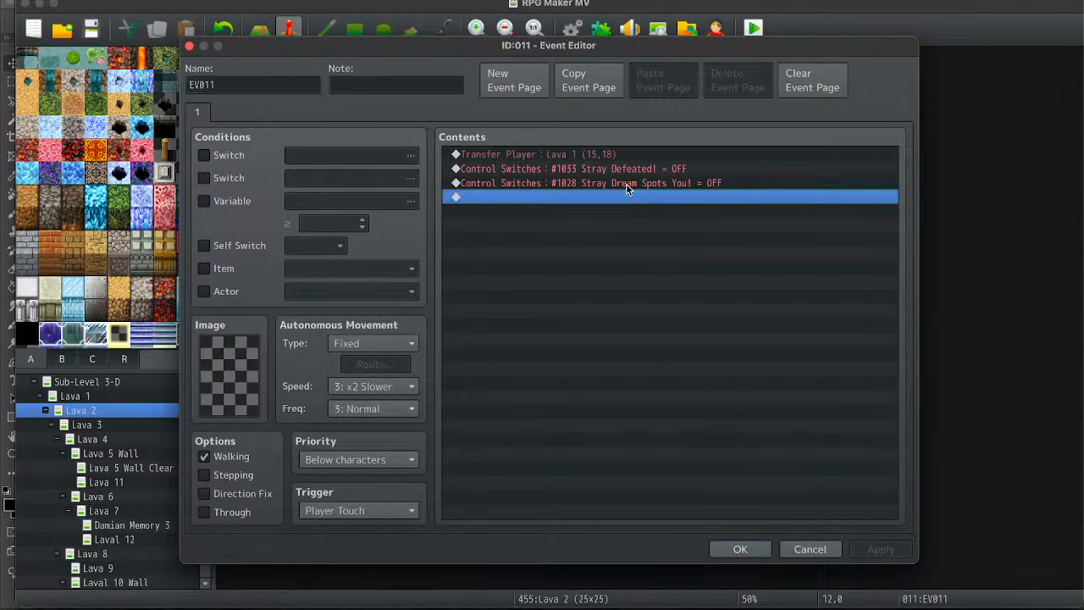
click(626, 184)
shift+click(618, 169)
click(741, 550)
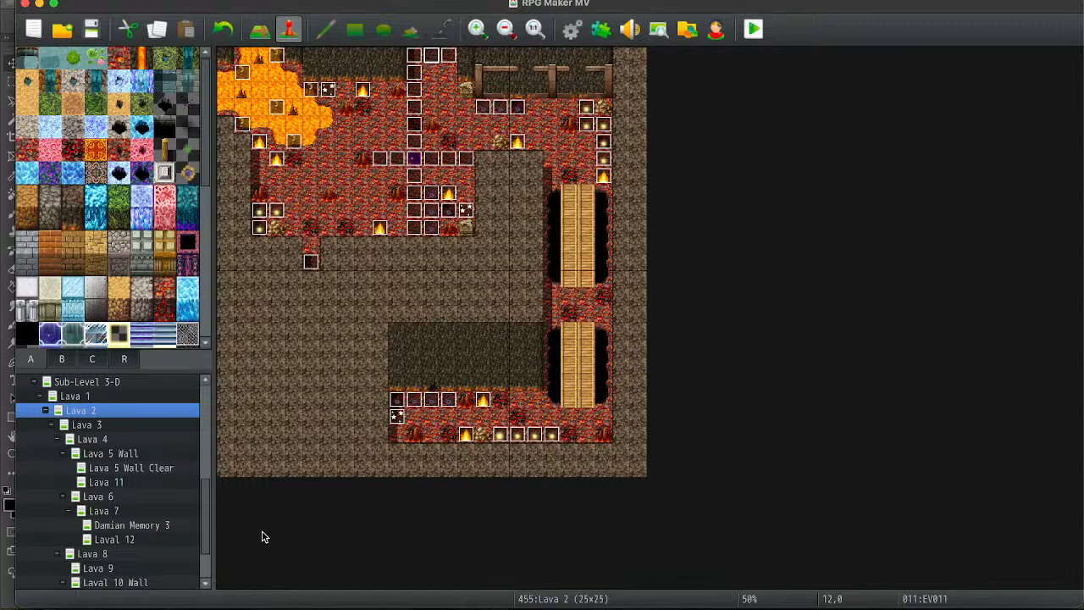
Paste the Stray Defeated! and Stray Dream Spots You! switch-off commands after the Lava 3 transfer in Lava 2's event at 5,12.
click(111, 397)
click(485, 367)
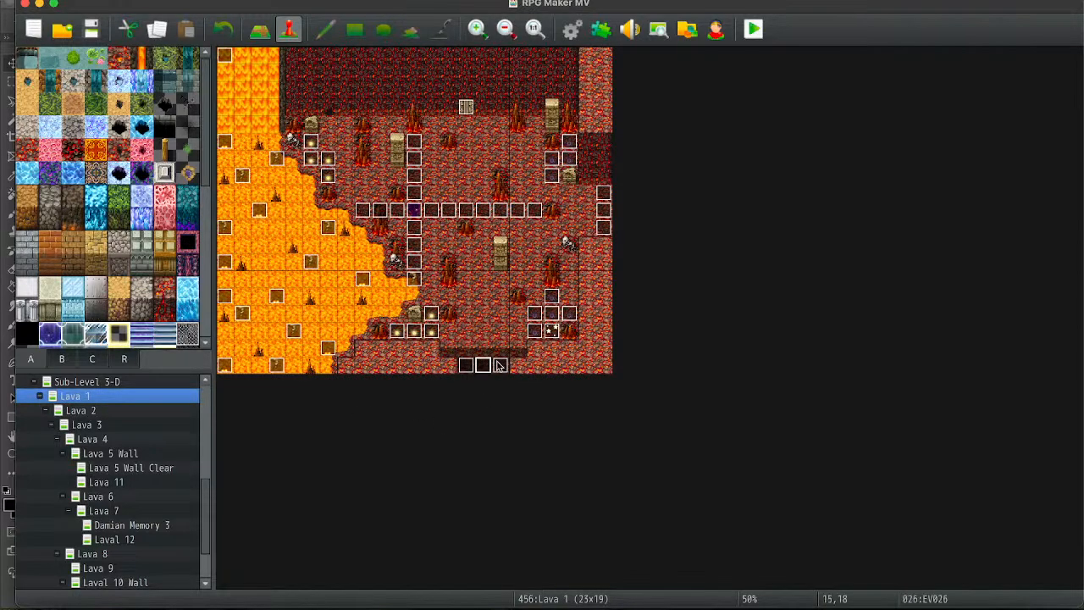
click(98, 410)
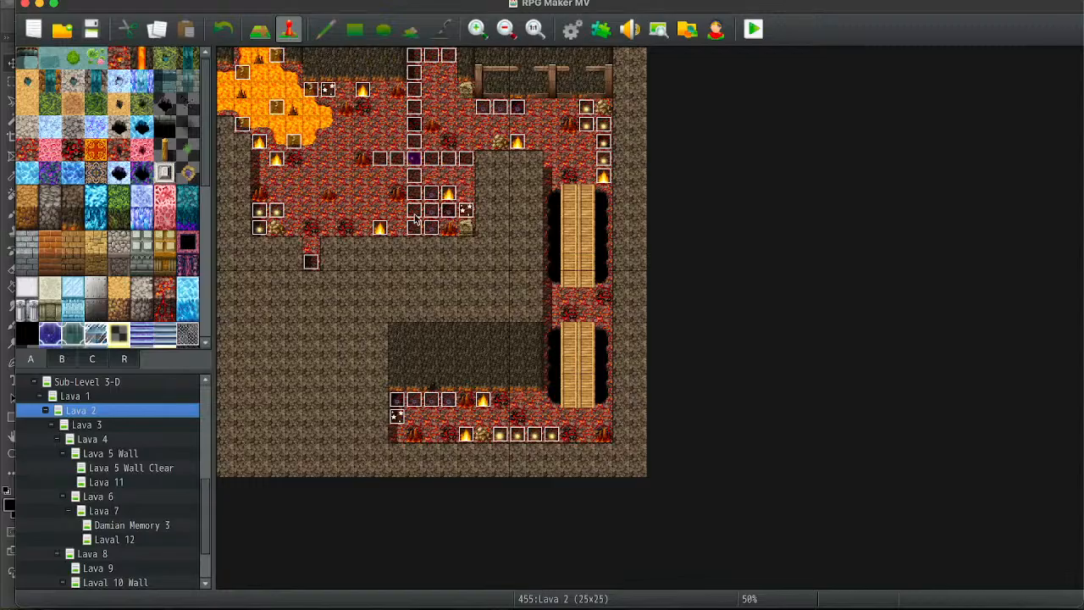
click(309, 263)
double_click(311, 261)
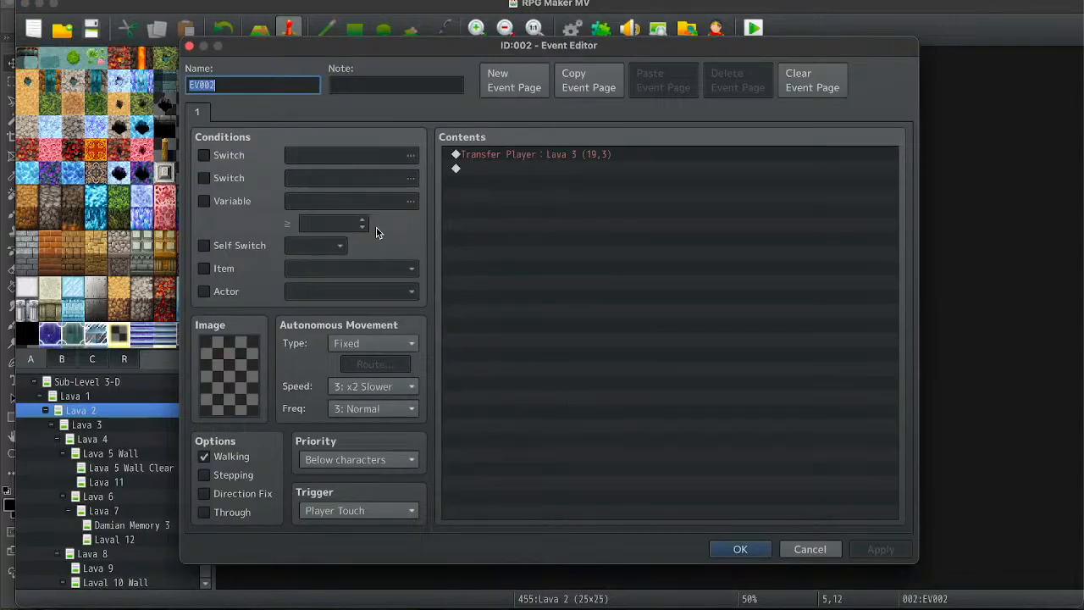
click(554, 170)
key(ctrl+v)
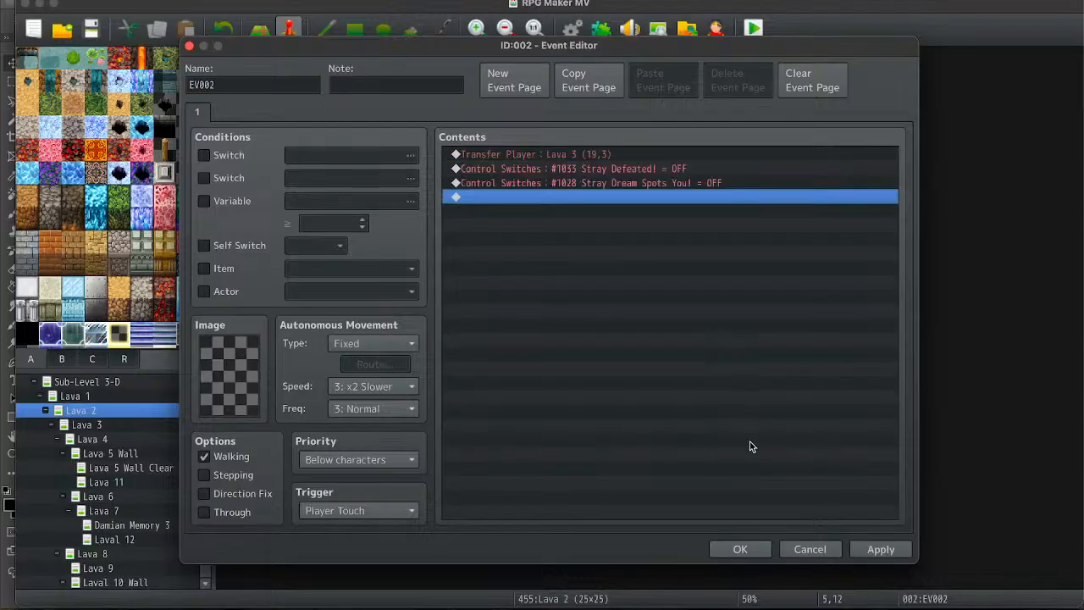
click(736, 549)
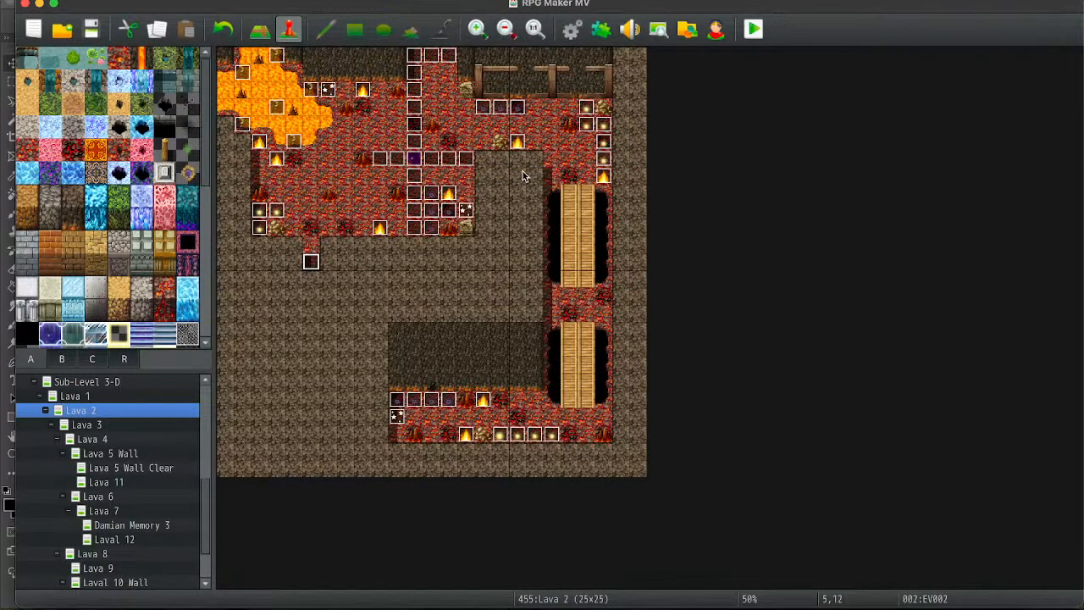
Paste the Stray Defeated! and Stray Dream Spots You! switch-off commands after the Lava 2 transfer in Lava 3's event at 19,2.
click(111, 425)
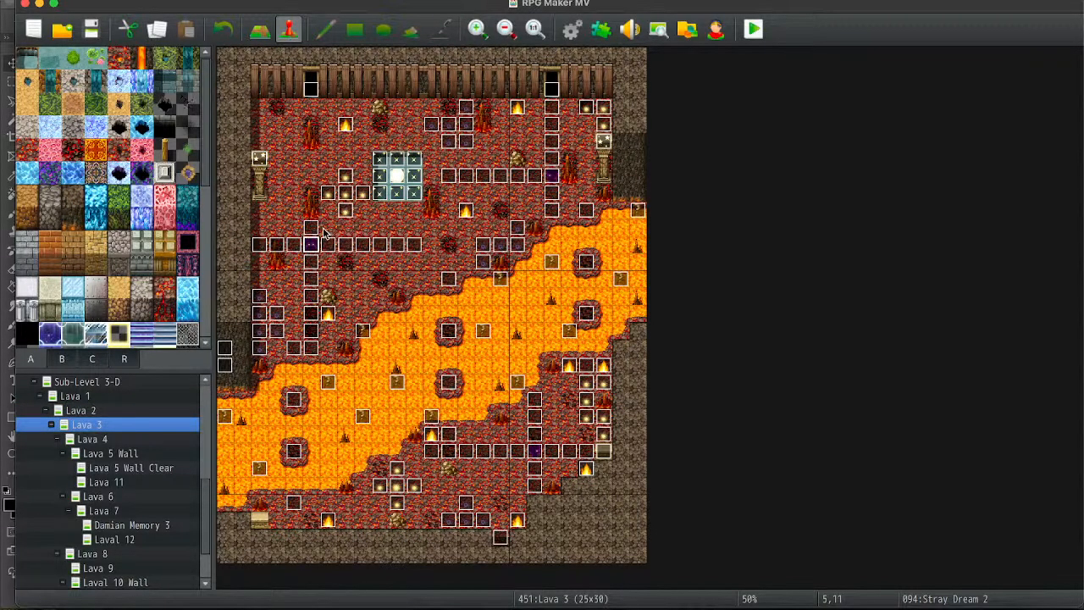
double_click(549, 91)
click(540, 173)
key(ctrl+v)
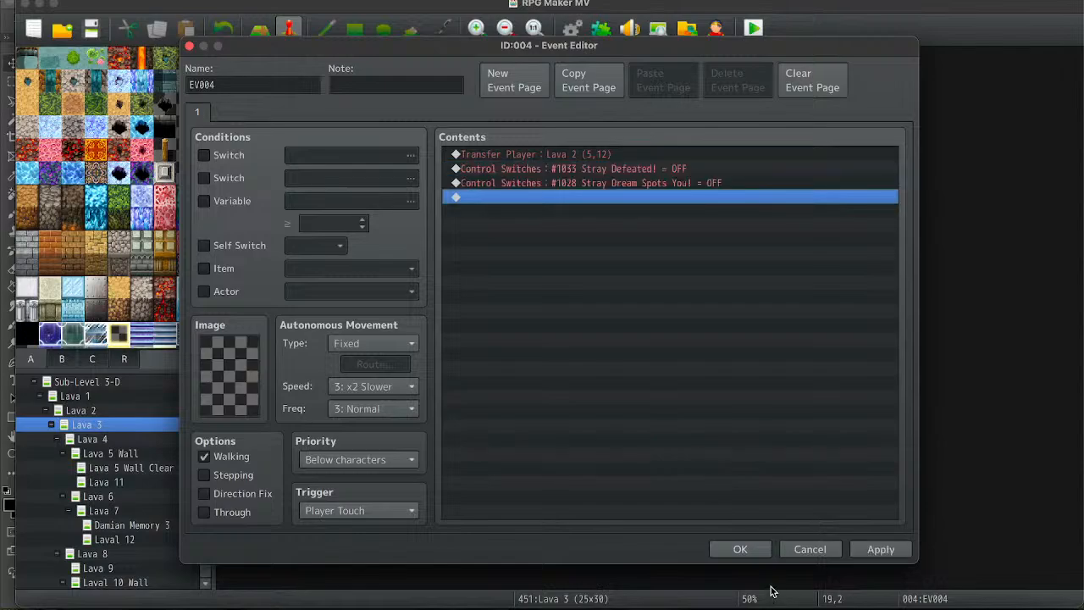
click(740, 547)
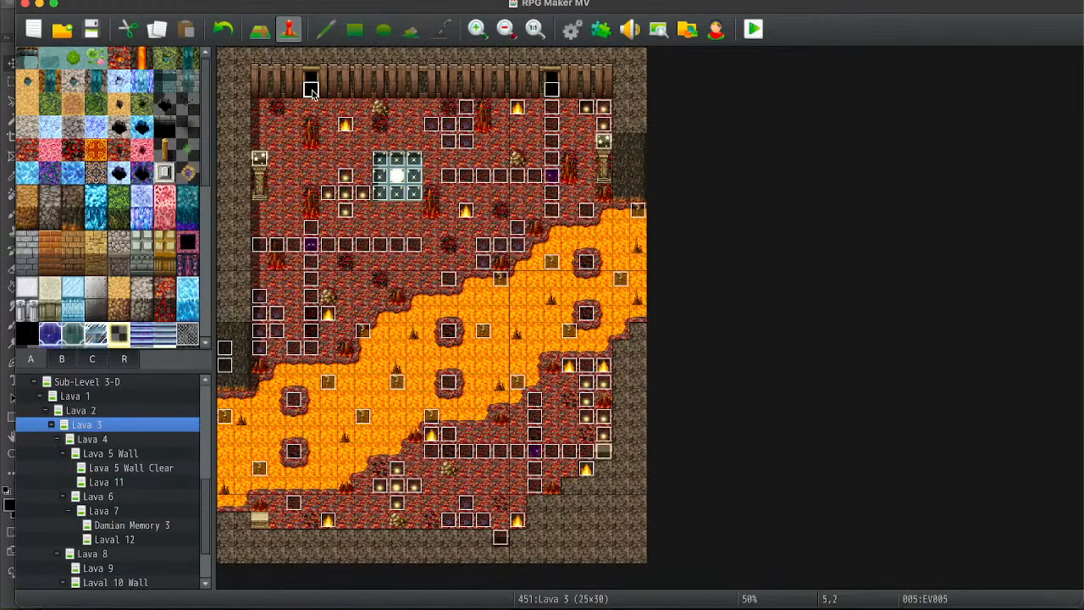
Paste the Stray Defeated! and Stray Dream Spots You! switch-off commands after the Lava 8 transfer in Lava 3's event at 5,2.
double_click(311, 89)
click(532, 168)
key(ctrl+v)
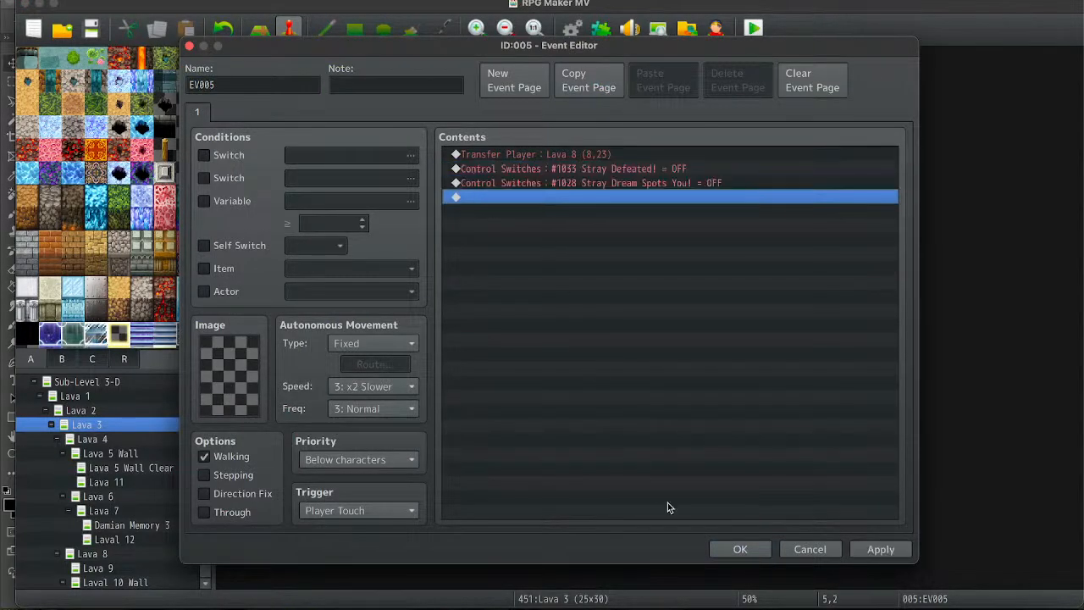
click(741, 549)
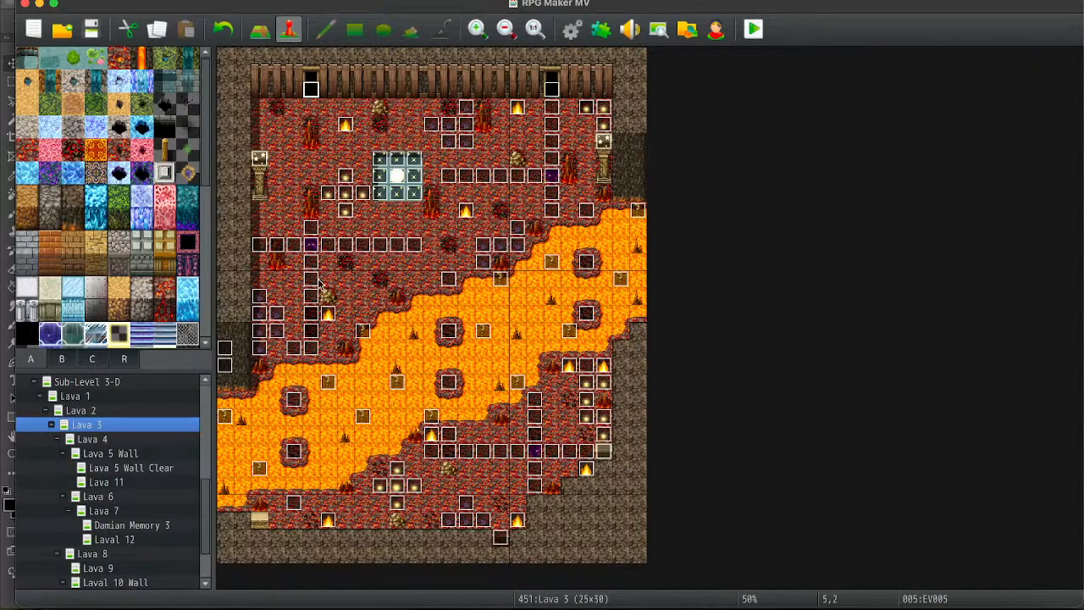
Paste the Stray Defeated! and Stray Dream Spots You! switch-off commands after the Lava 4 transfer in Lava 3's event at 16,28.
click(533, 455)
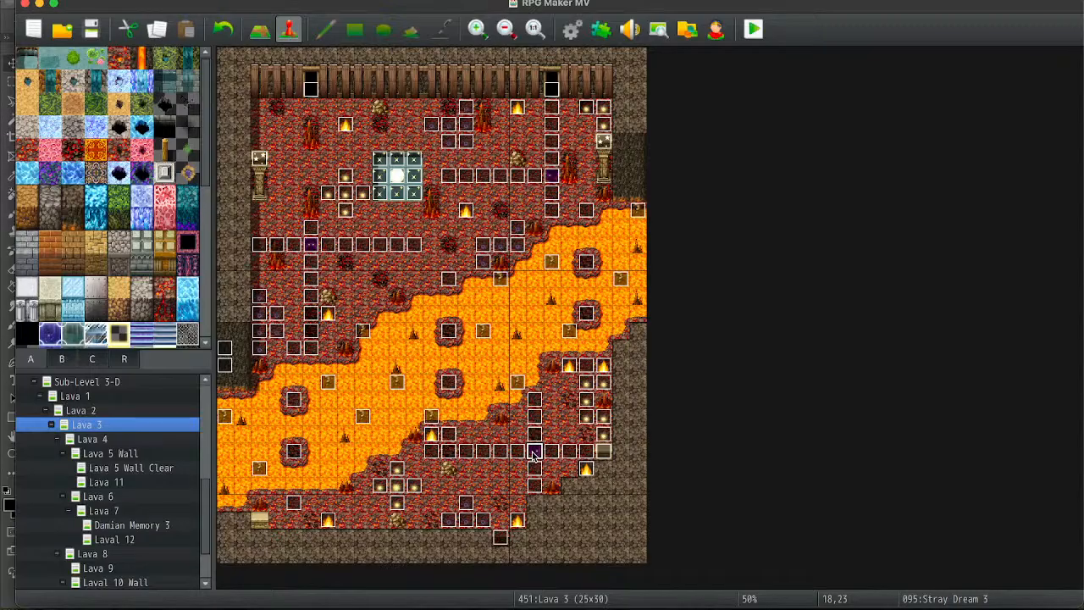
click(501, 537)
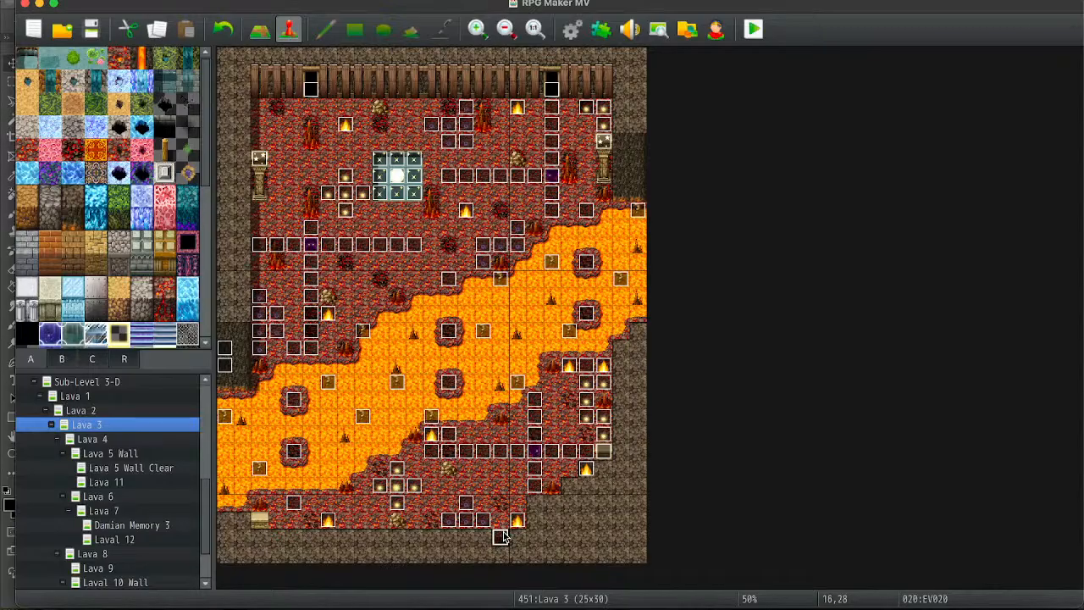
double_click(500, 537)
click(538, 175)
text(Control Switches : #1033 Stray Defeated! = OFF Control Switches : #1028 Stray Dream Spots You! = OFF)
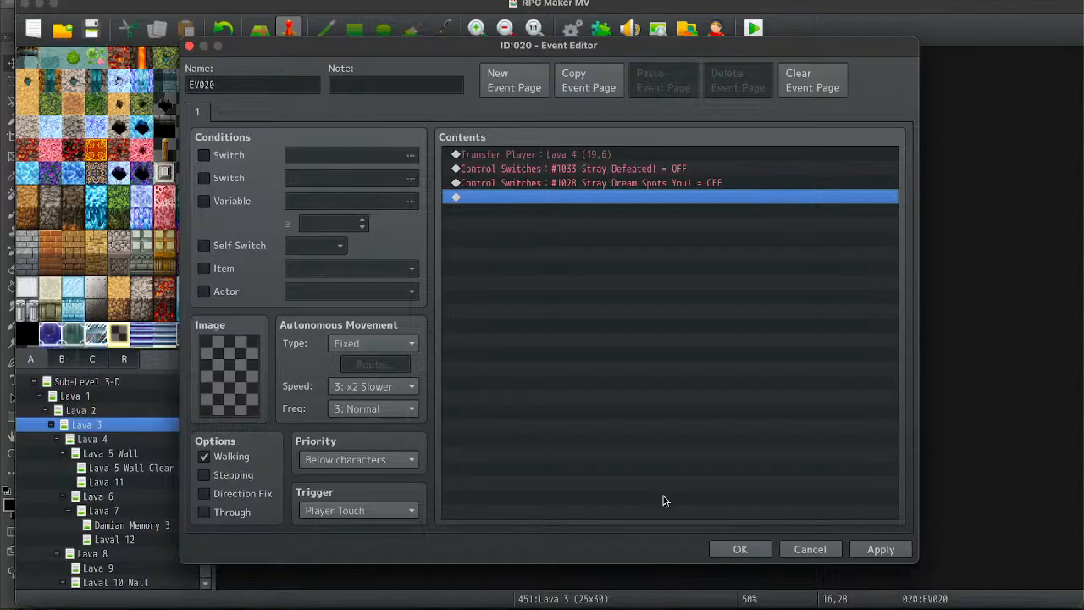
click(742, 549)
Paste the Stray Defeated! and Stray Dream Spots You! switch-off commands after the Lava 5 Wall transfer in Lava 4's event at 2,29.
click(89, 439)
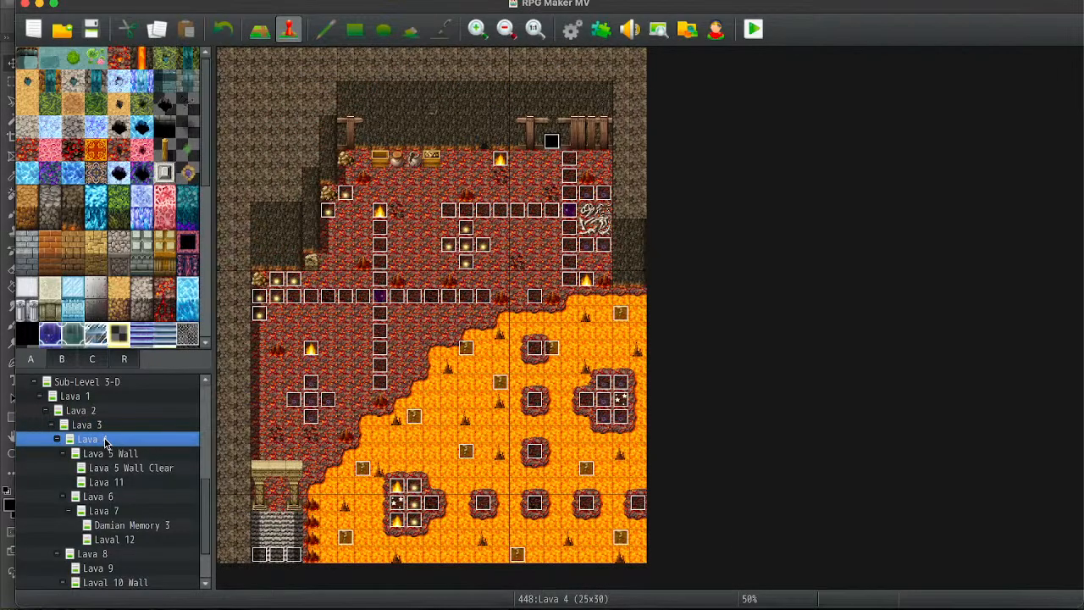
double_click(260, 555)
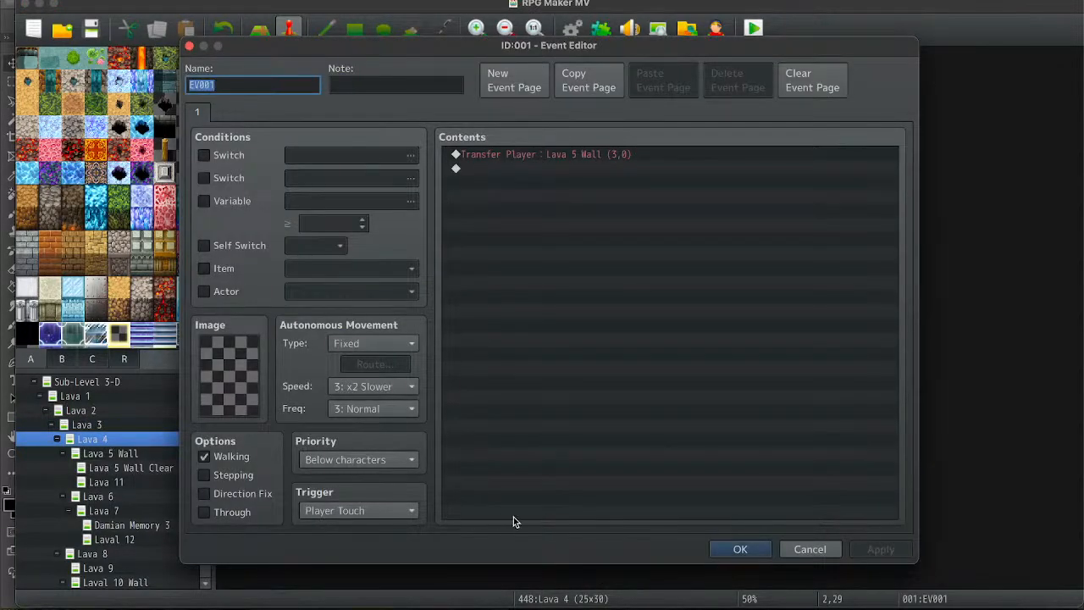
click(552, 166)
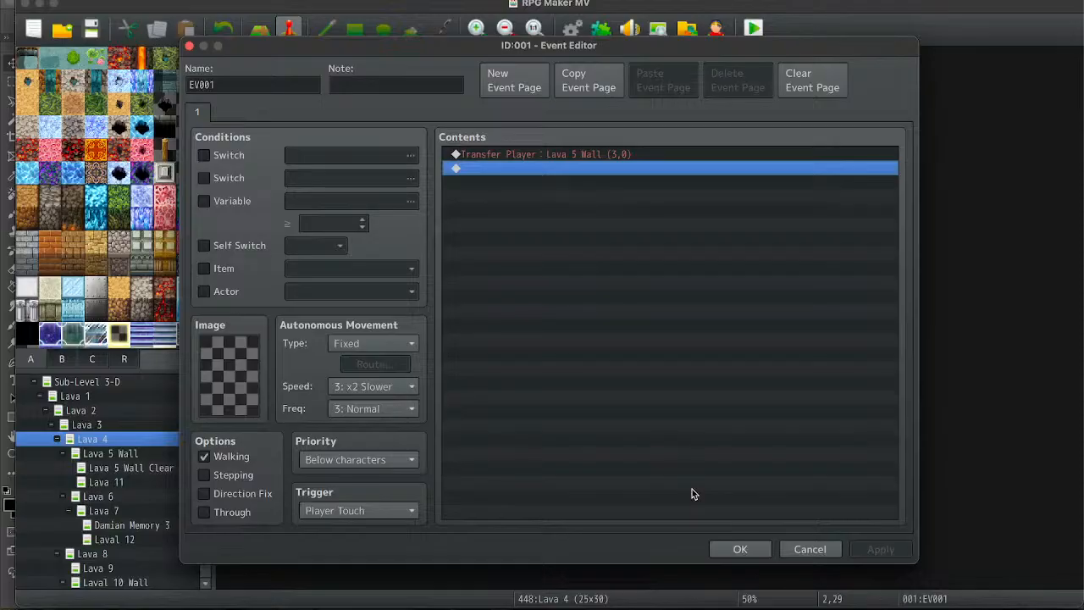
key(ctrl+v)
click(736, 549)
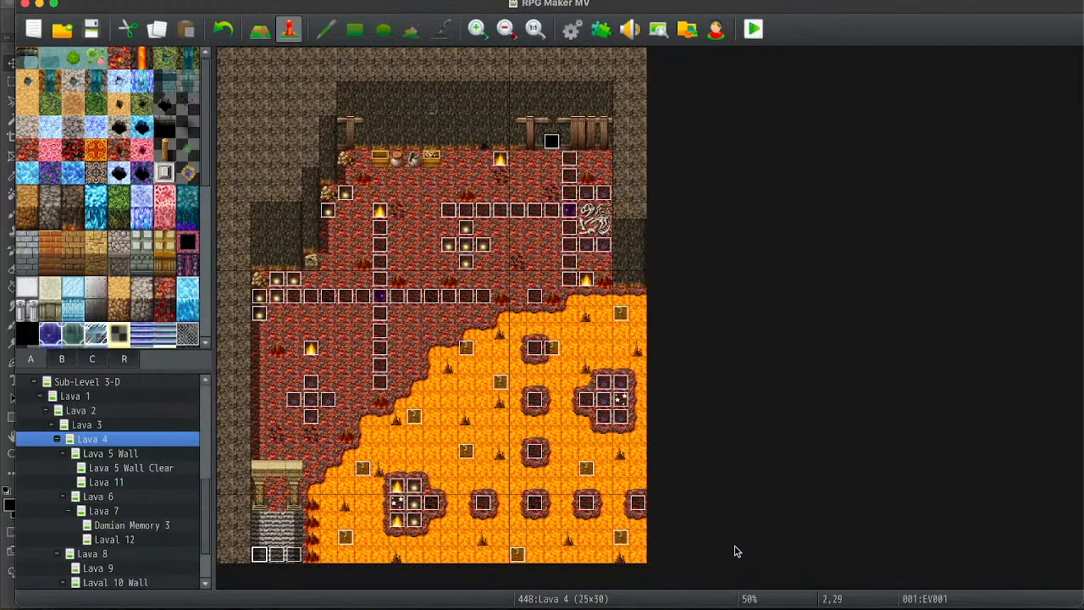
Replace Lava 4's events at 3,29 and 4,29 with copies of the event at 2,29.
key(Right)
key(Delete)
key(Right)
key(Delete)
key(super+v)
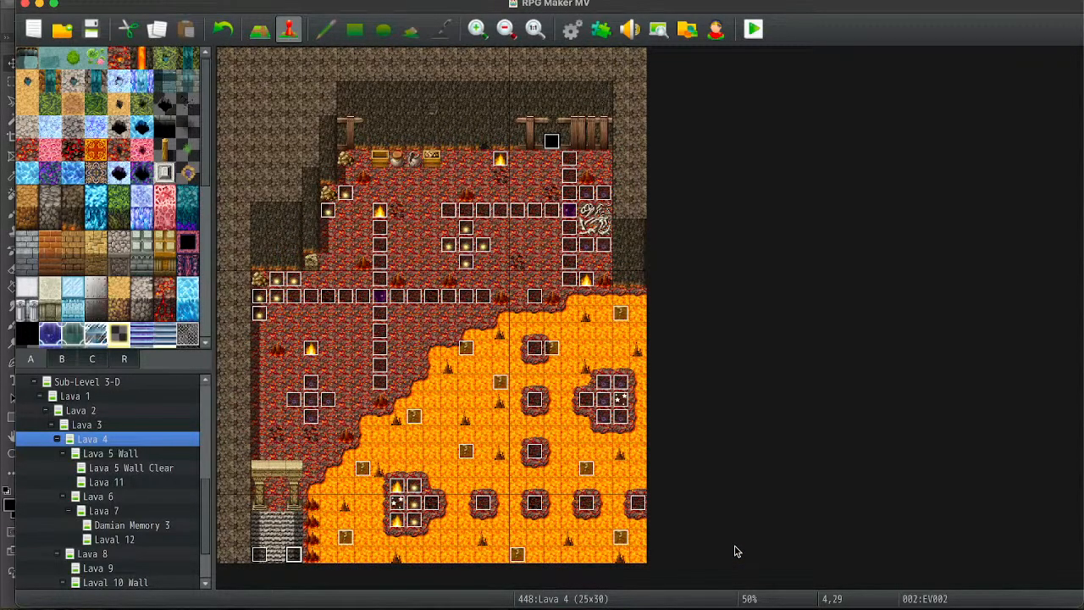
key(Left)
key(super+v)
Duplicate page 1 of Lava 4's event at 3,29 as page 2 and enable its first switch condition.
key(Return)
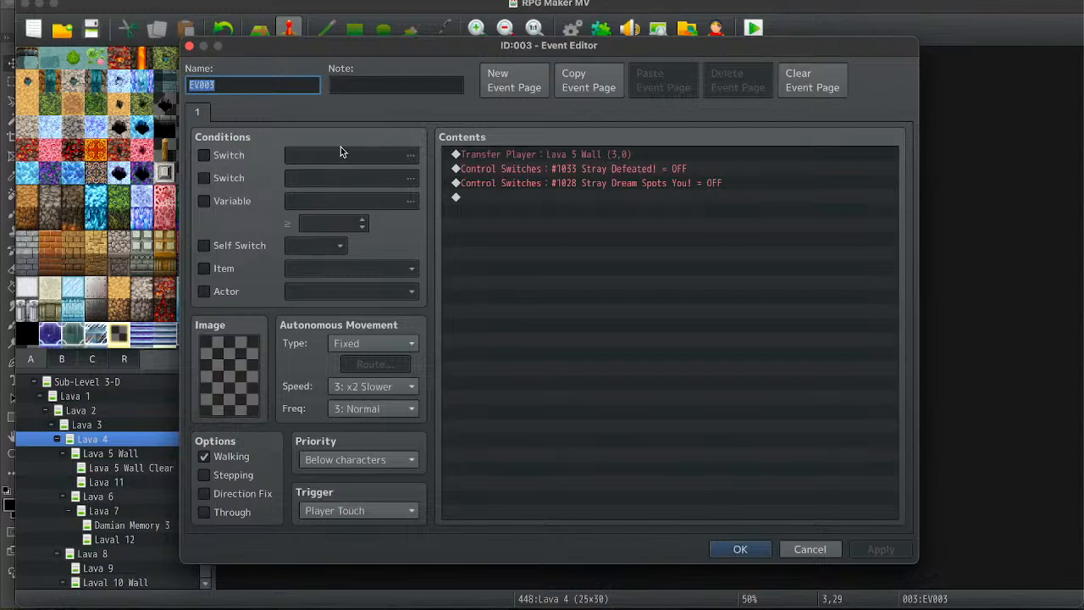
click(576, 83)
click(678, 93)
click(204, 155)
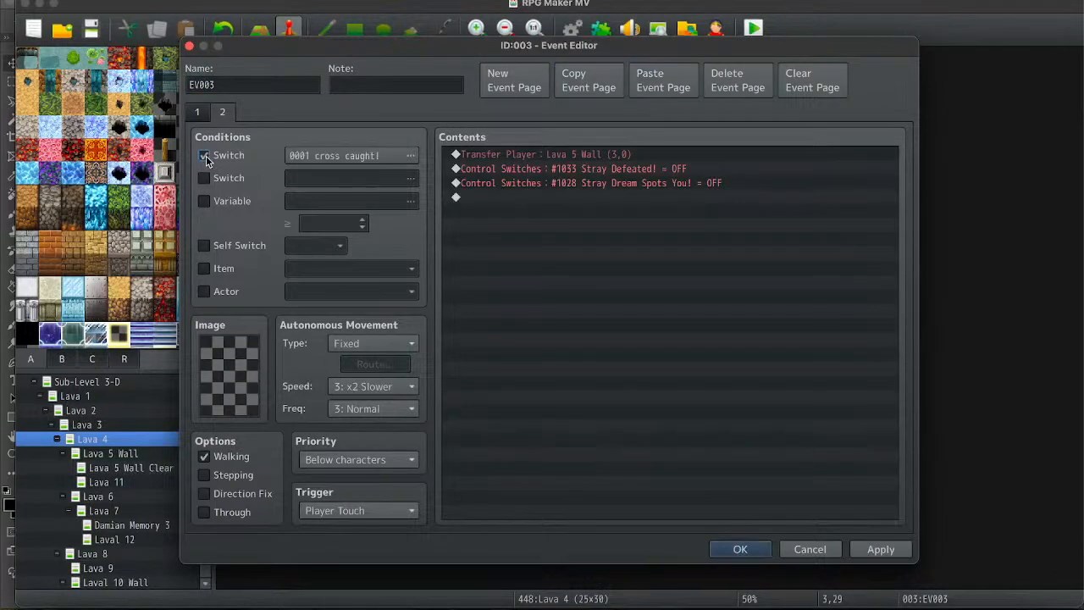
Look through switches 1021 to 1060 for page 2's condition, leave the selector without choosing one, and save the event.
click(365, 155)
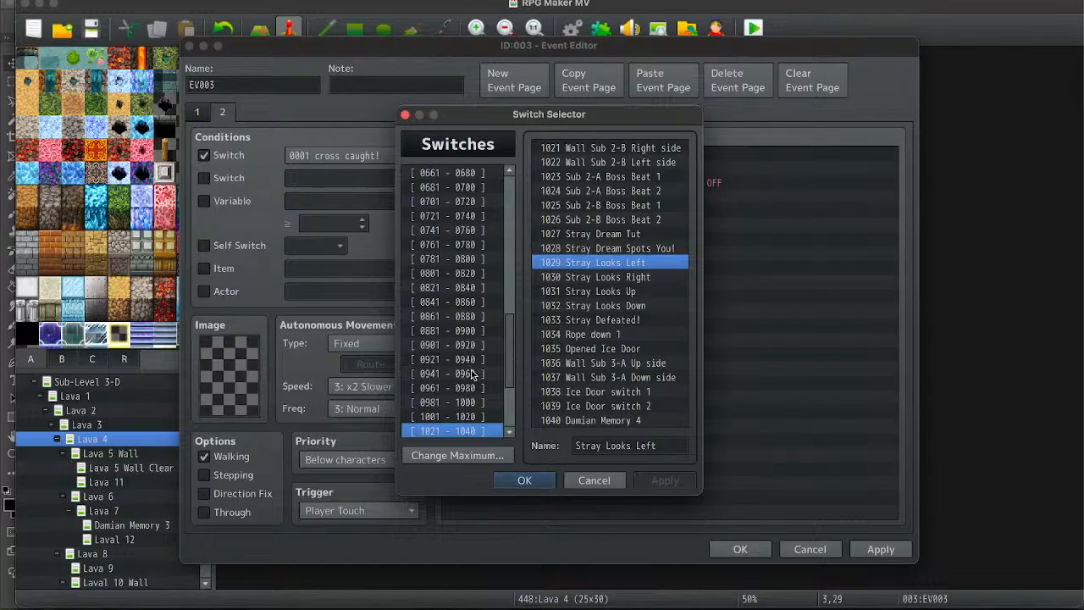
scroll(472, 374, down, 1)
click(471, 422)
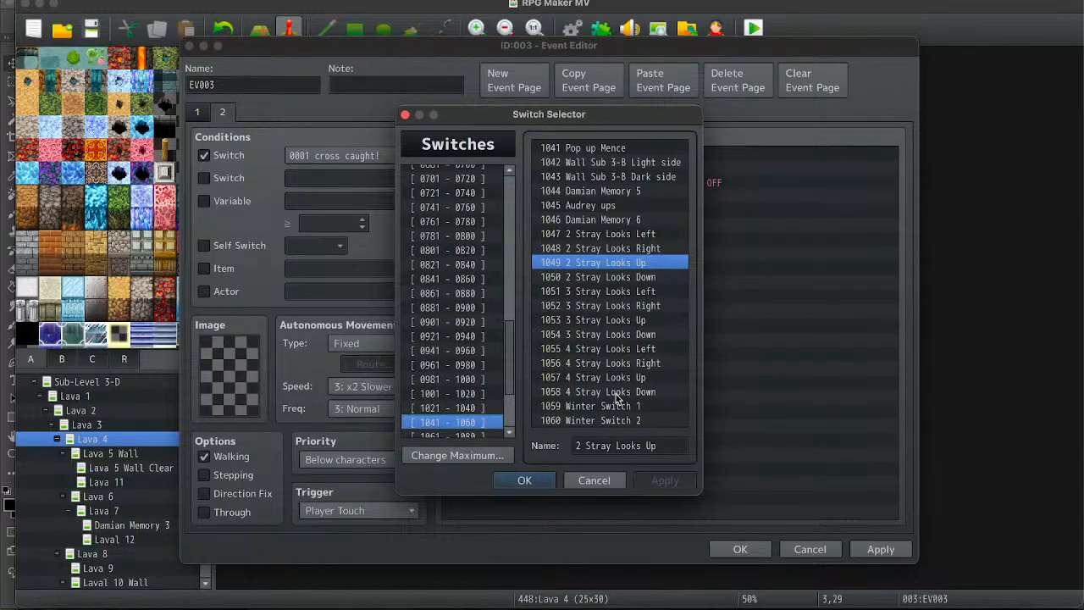
click(594, 480)
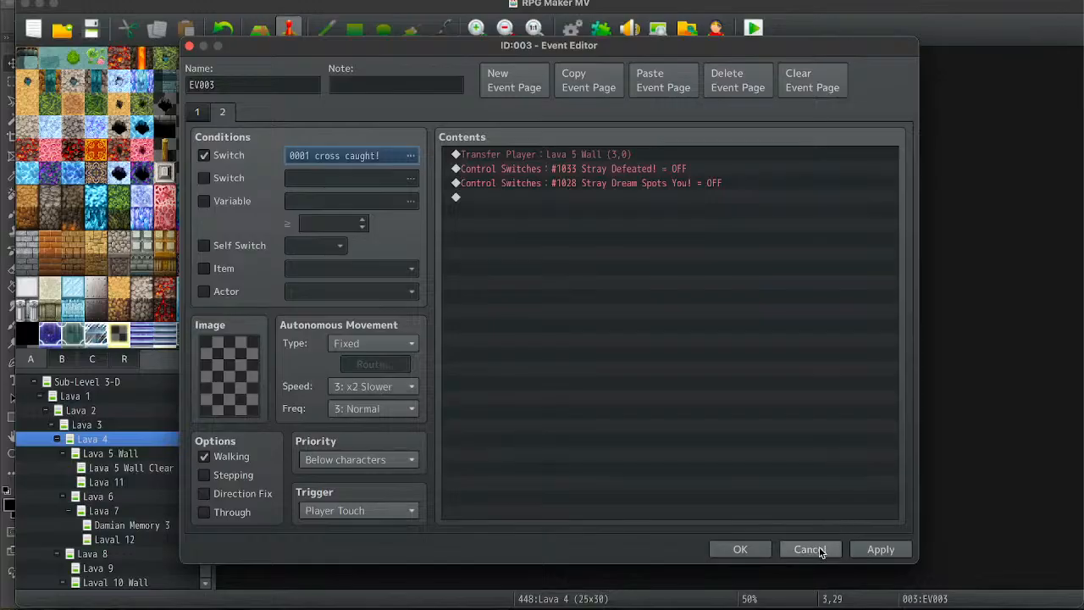
click(810, 549)
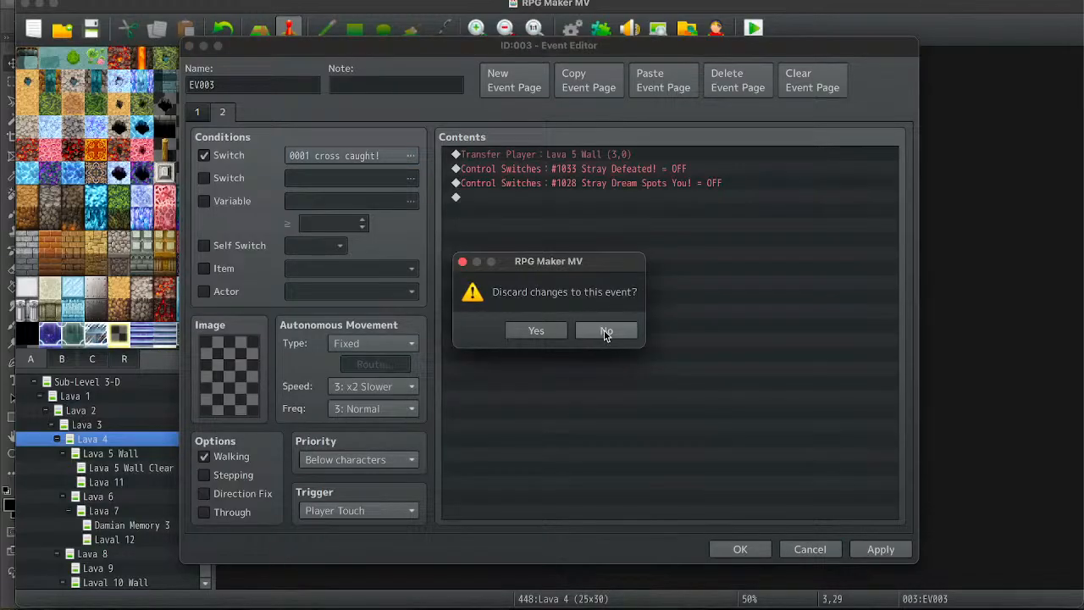
click(462, 262)
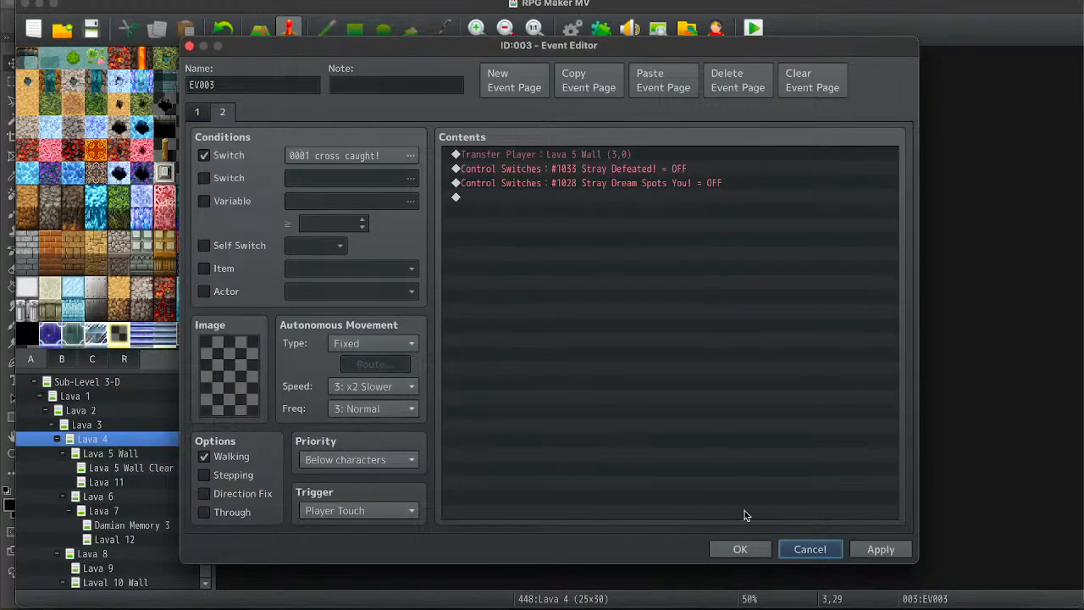
click(741, 549)
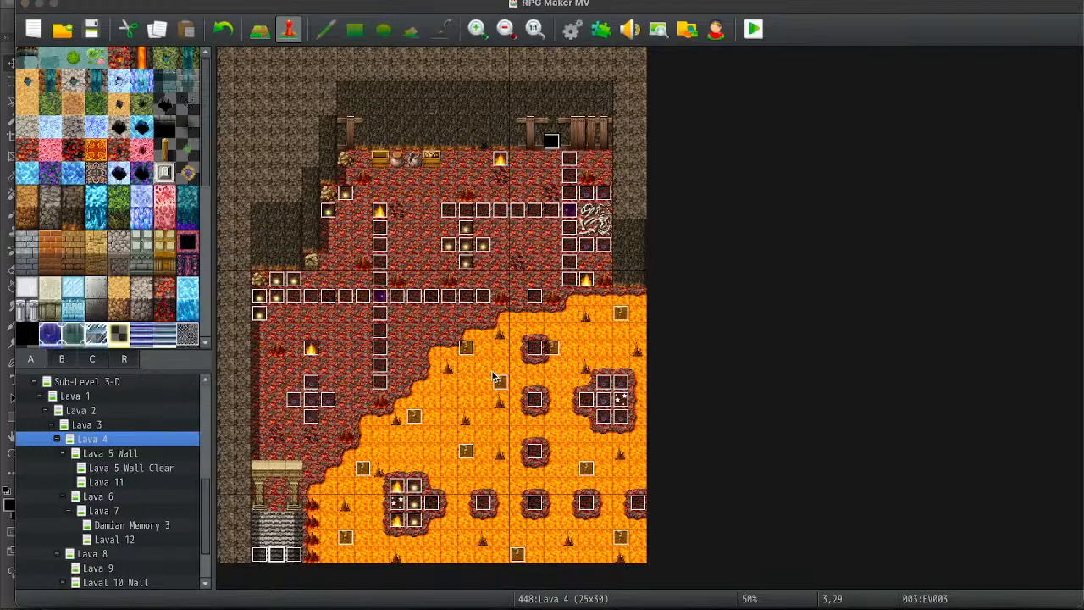
Delete page 2 of Lava 4's event at 3,29 and save the project.
double_click(496, 379)
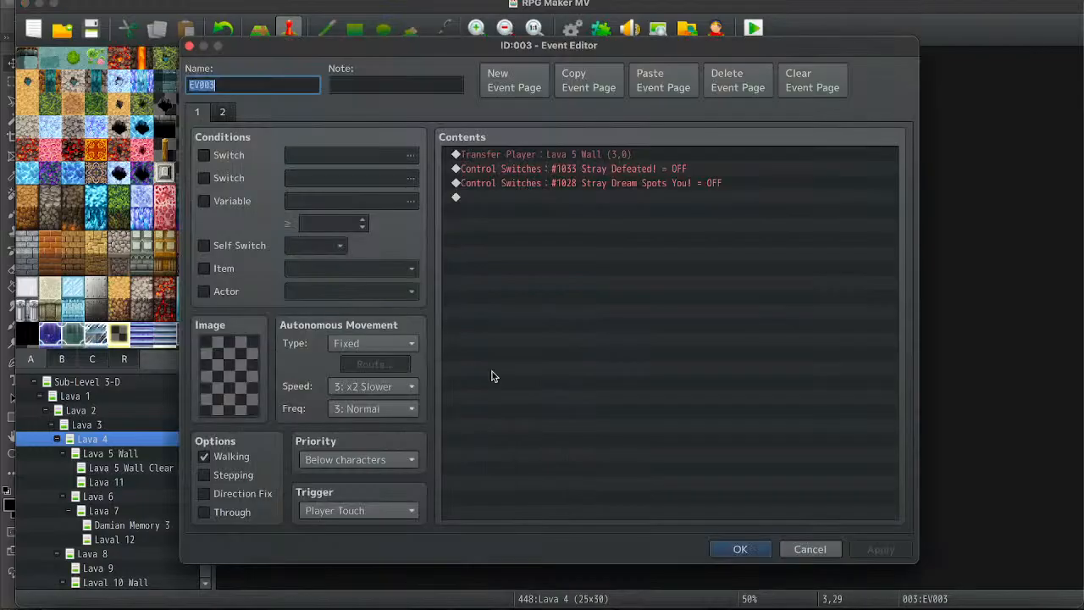
click(728, 84)
click(740, 548)
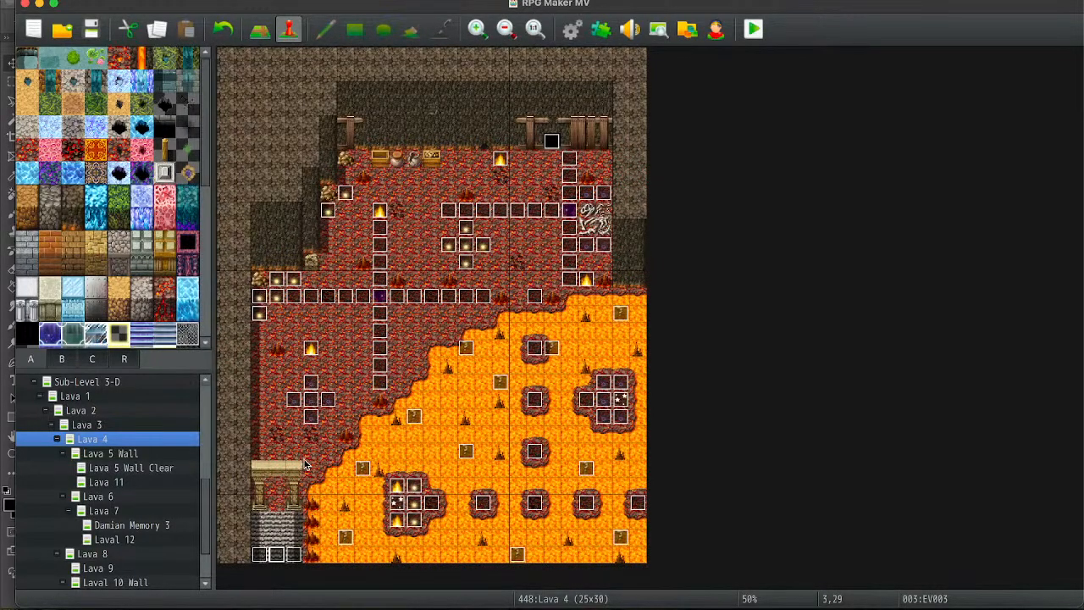
click(96, 24)
Copy the Stray Defeated! and Stray Dream Spots You! switch-off commands from Lava 4's event at 3,29.
key(Return)
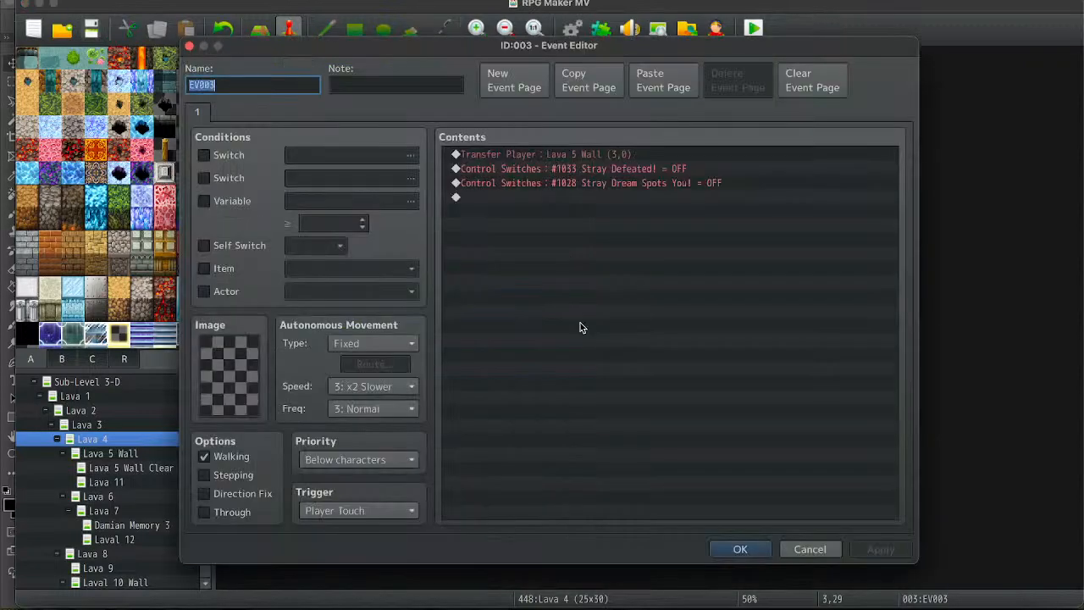
click(596, 183)
shift+click(596, 169)
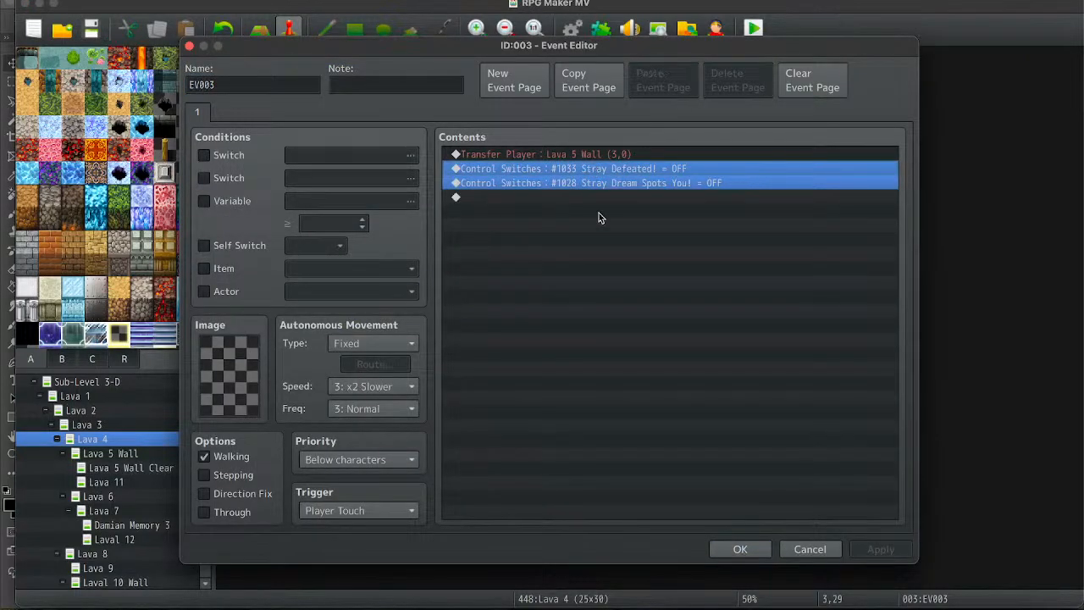
click(741, 549)
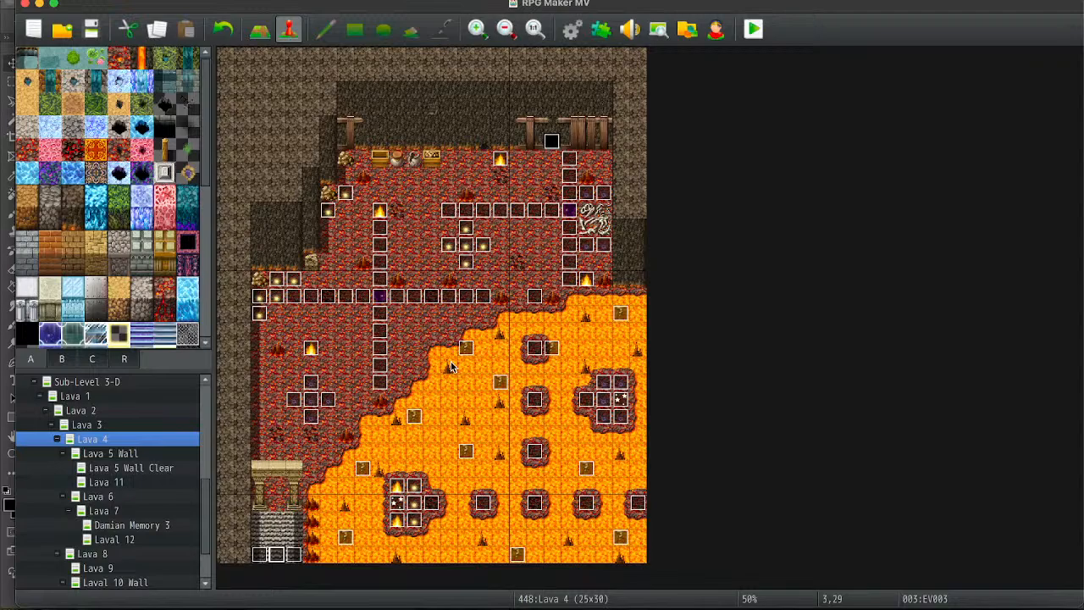
click(99, 455)
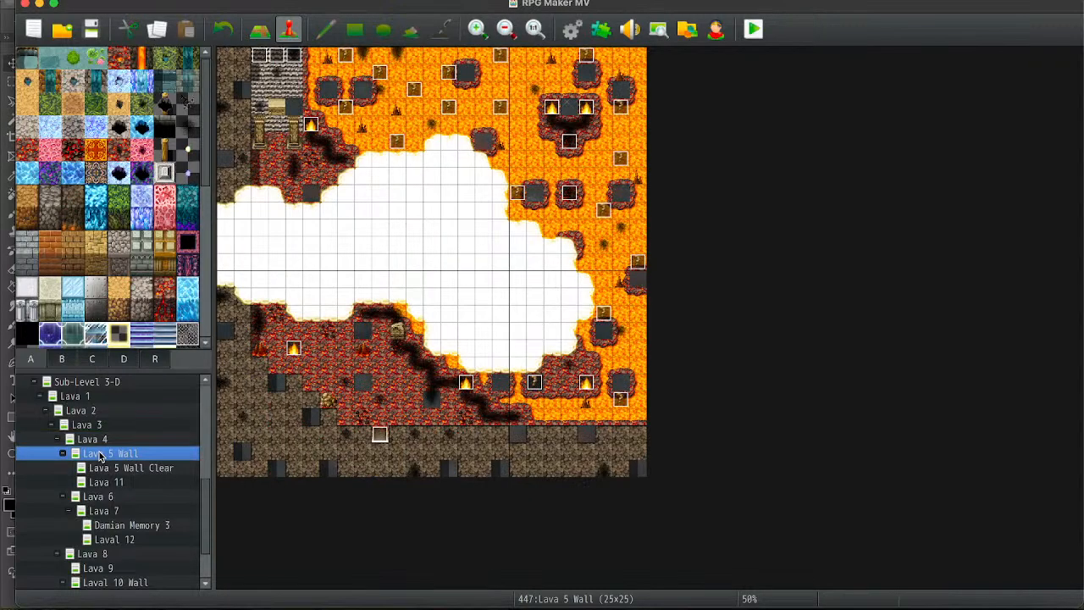
double_click(262, 59)
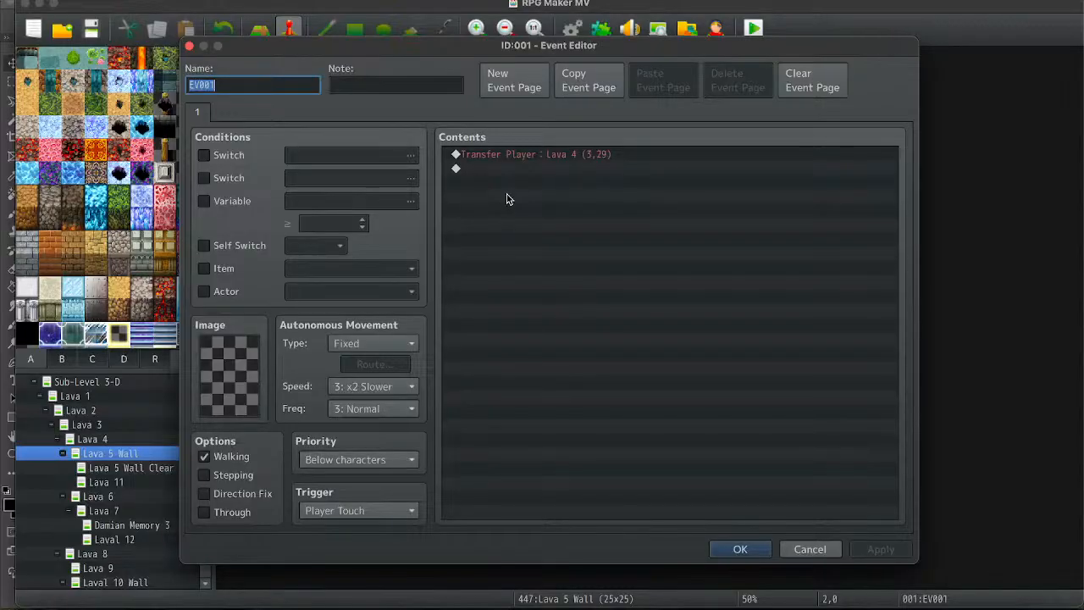
key(Escape)
Paste the two Stray switch-off commands after the Lava 4 transfer in Lava 5 Wall Clear's event at 2,0.
click(131, 466)
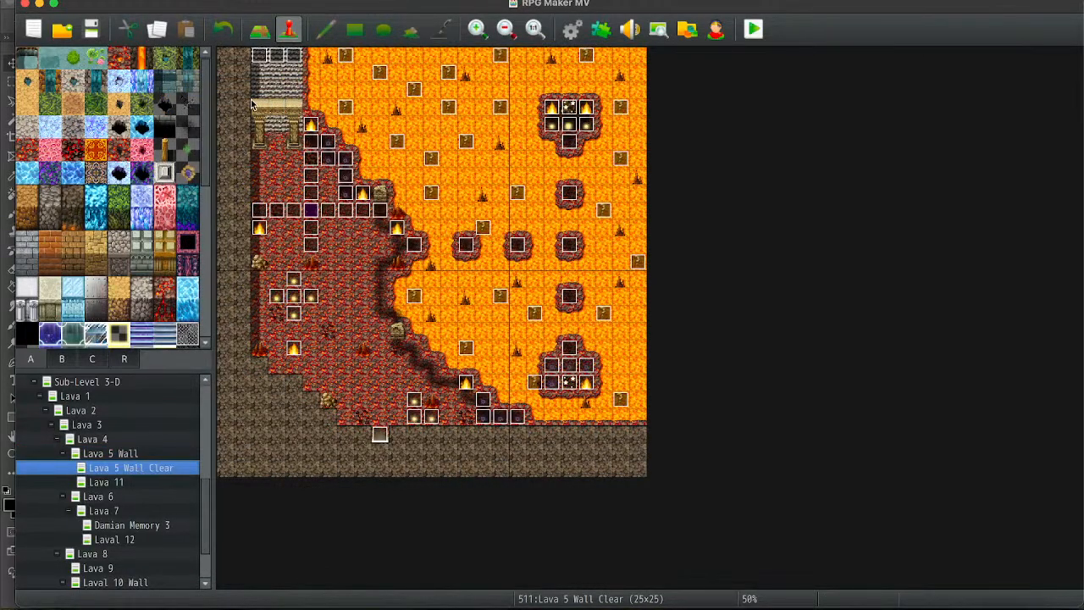
double_click(262, 56)
click(484, 169)
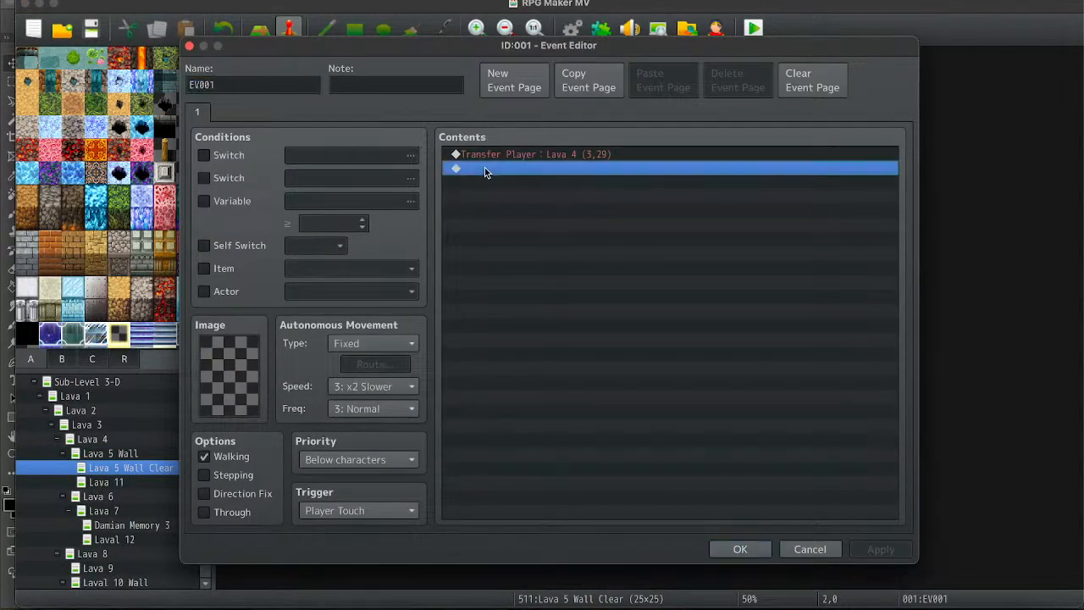
key(super+v)
click(740, 549)
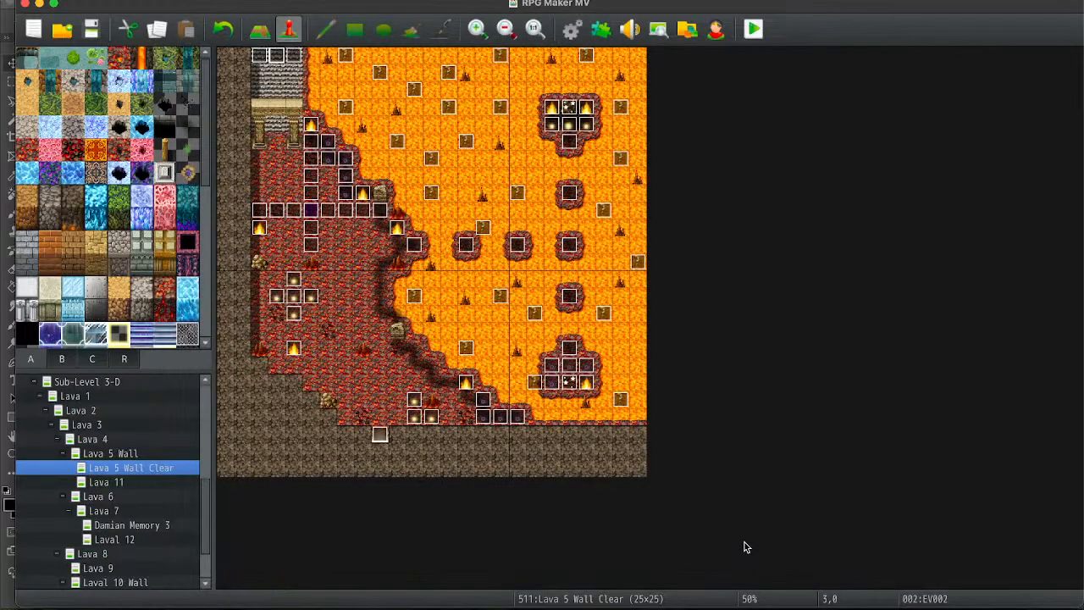
Add the same two switch-off commands after the Lava 4 transfers in Lava 5 Wall Clear's events at 3,0 and 4,0.
key(Return)
click(509, 168)
key(super+v)
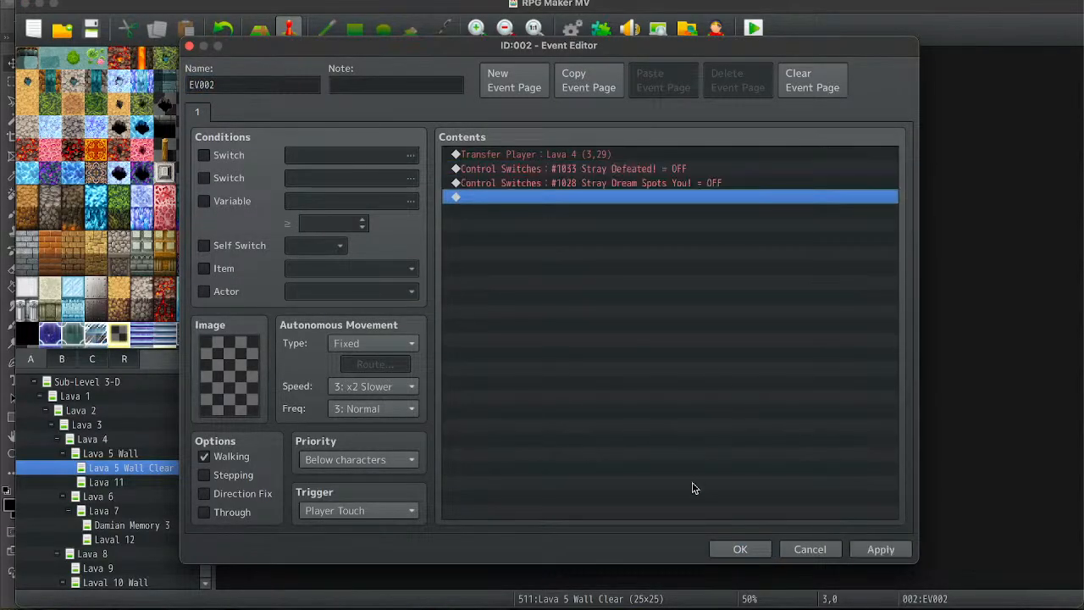
click(738, 549)
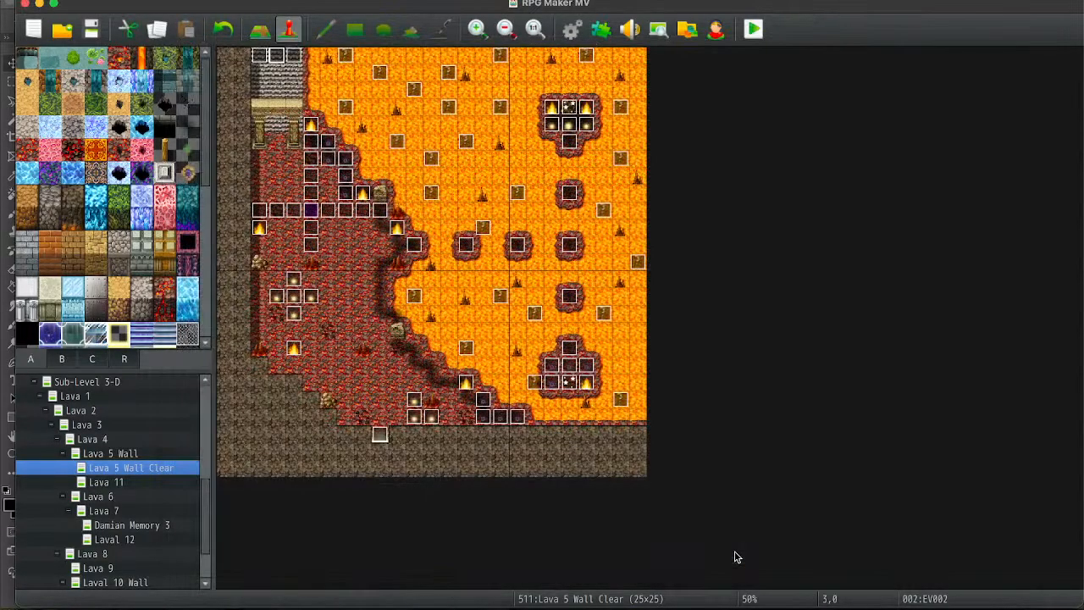
double_click(637, 378)
click(559, 168)
key(super+v)
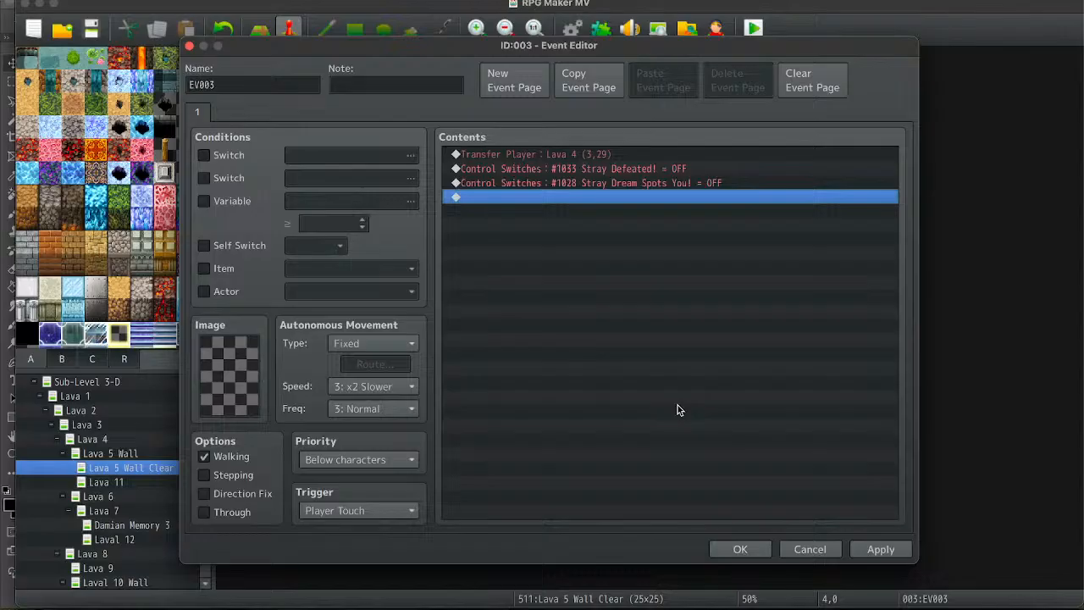
click(740, 549)
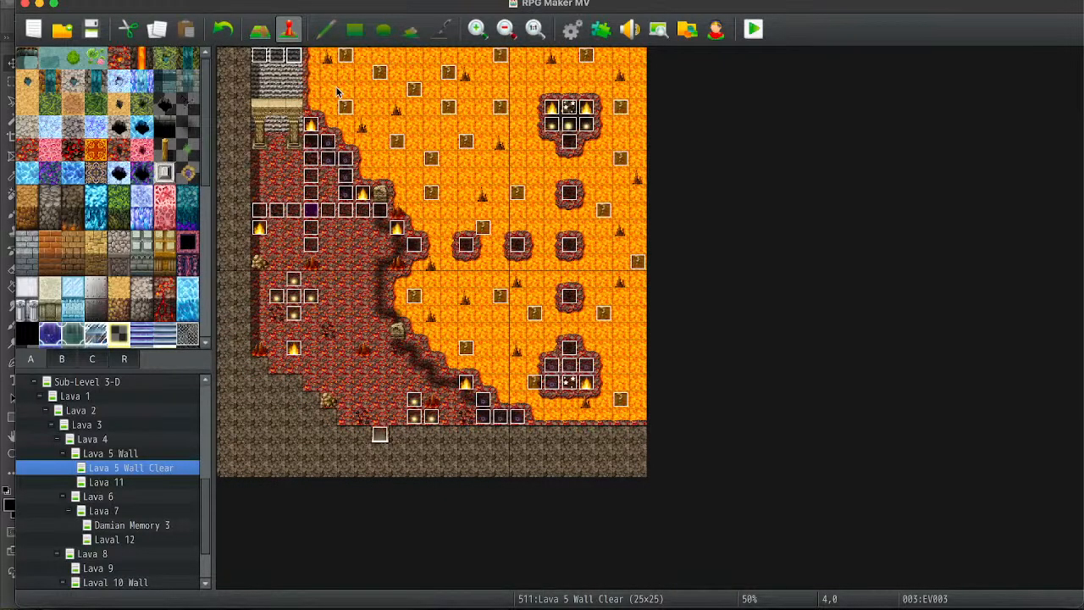
click(276, 74)
double_click(277, 56)
click(557, 185)
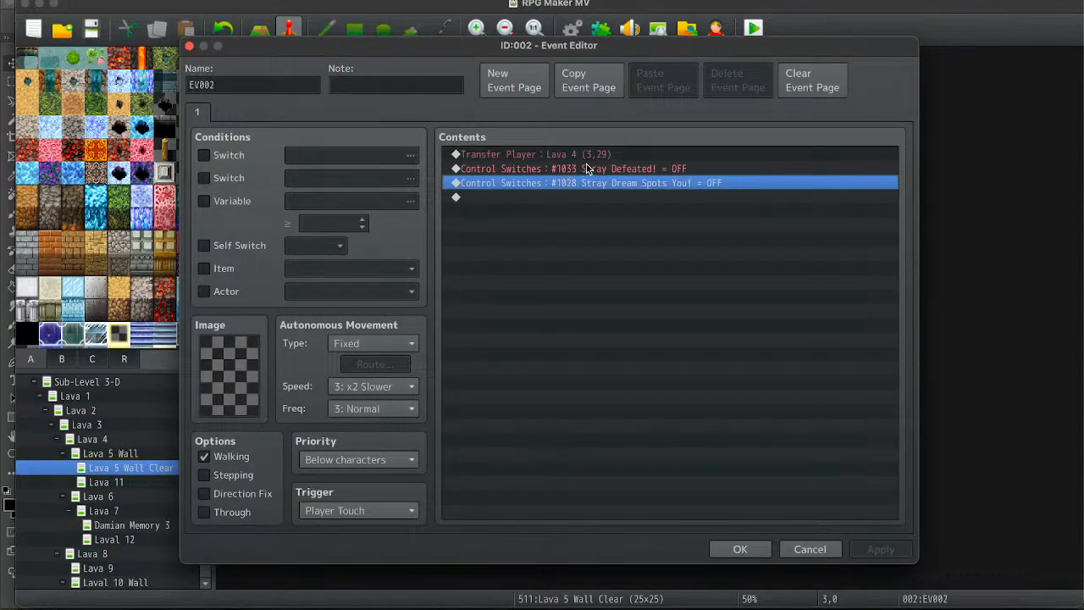
click(518, 202)
double_click(519, 202)
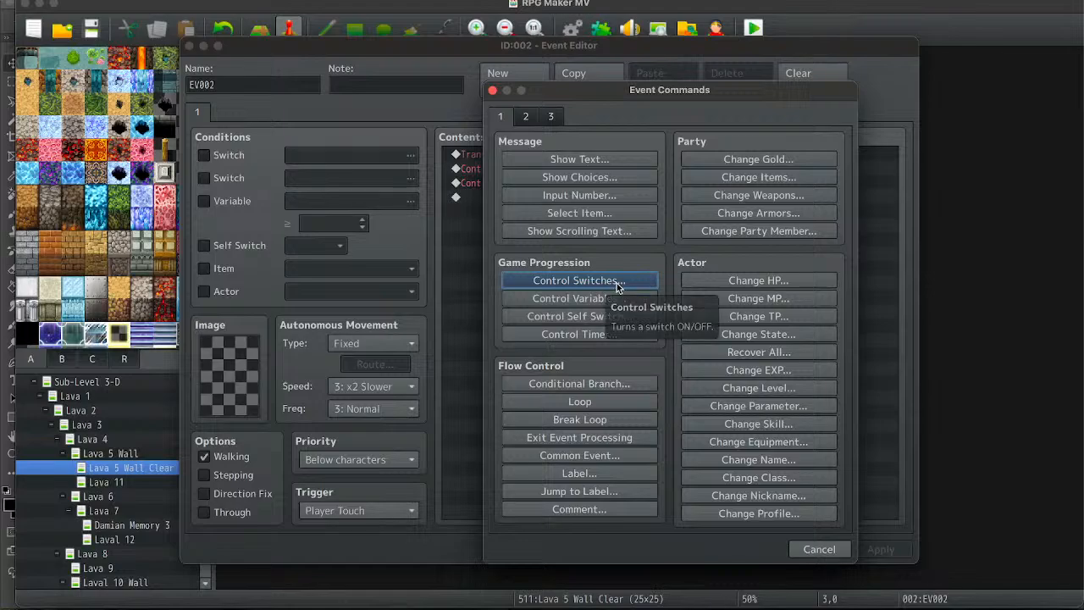
click(818, 551)
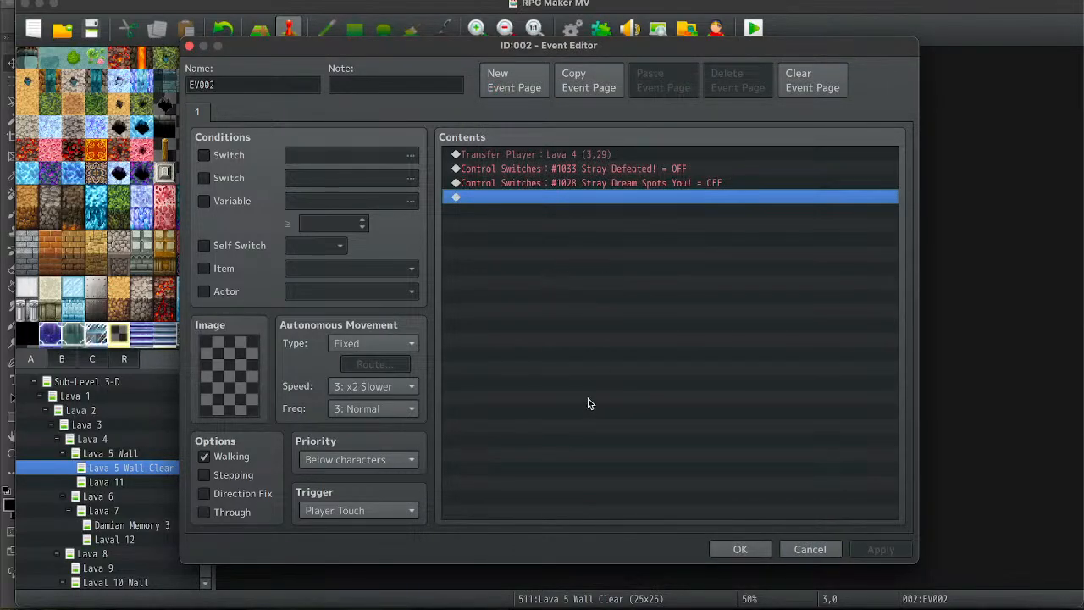
double_click(690, 410)
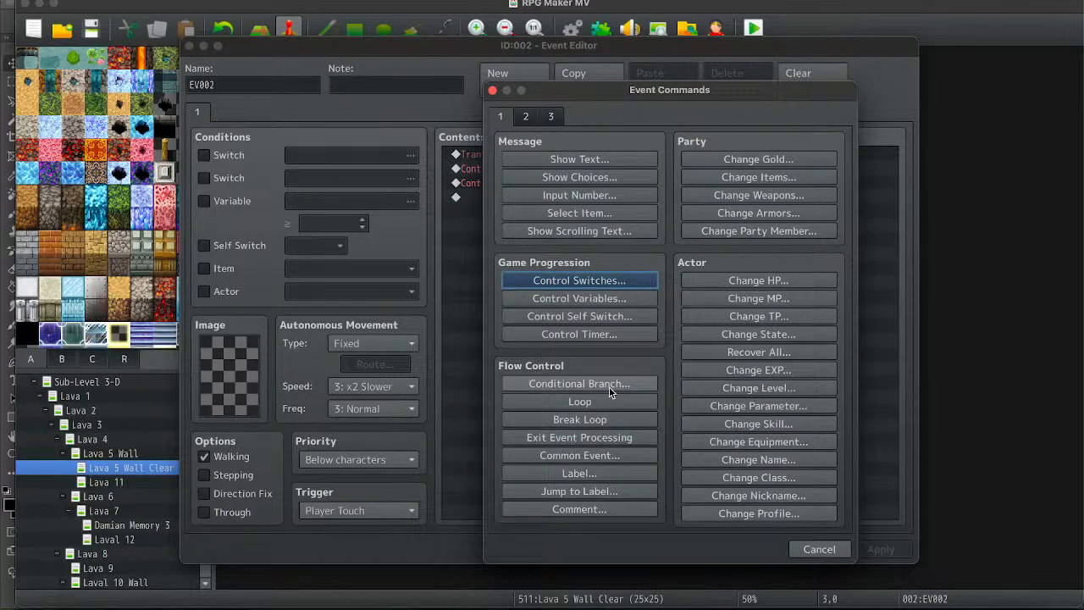
click(609, 386)
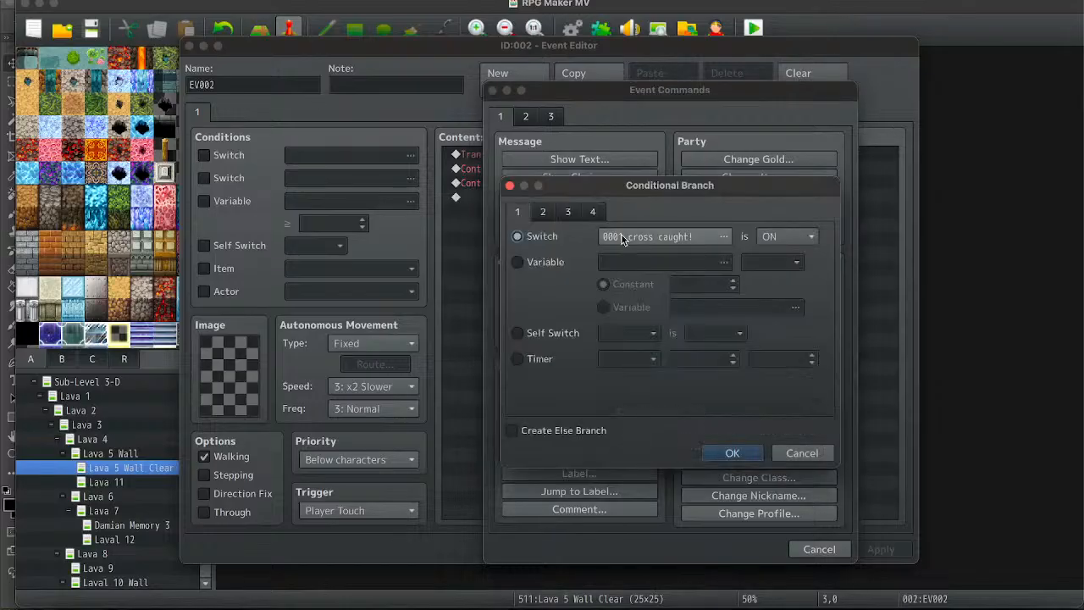
click(518, 262)
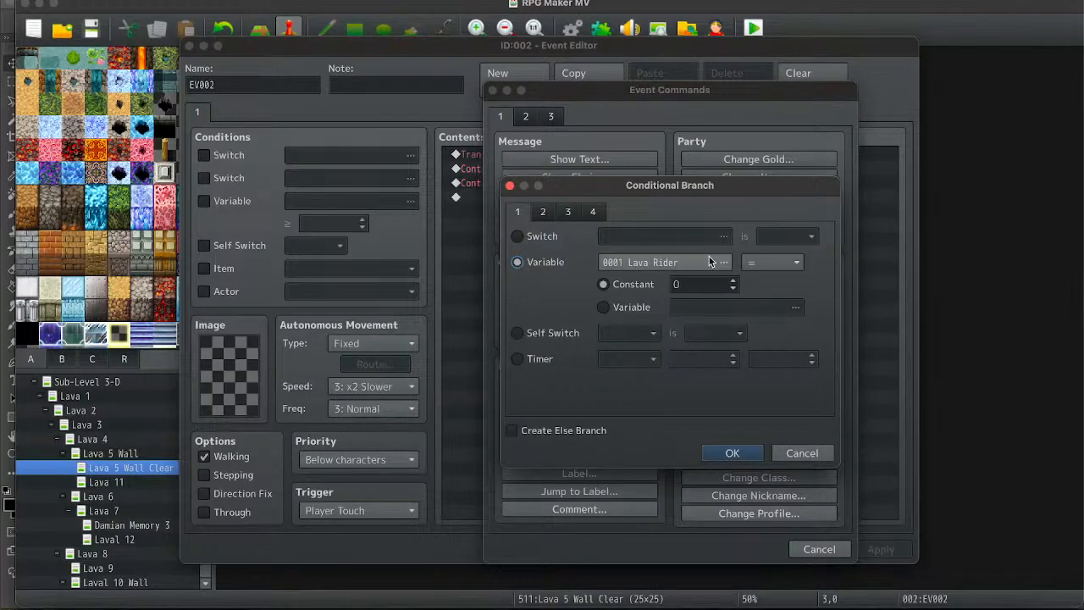
double_click(716, 284)
text(1)
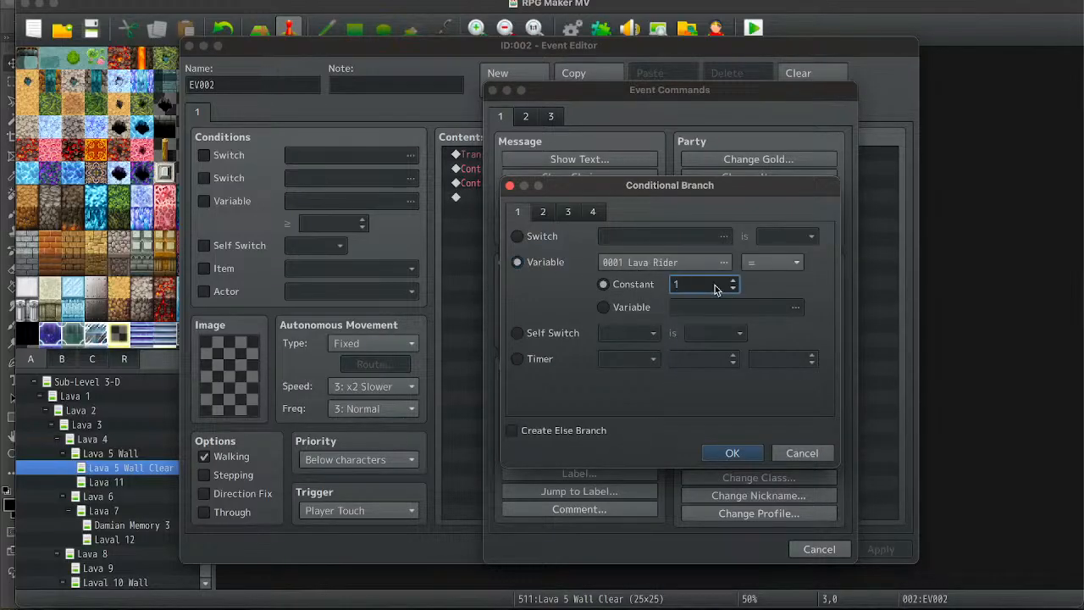
click(802, 453)
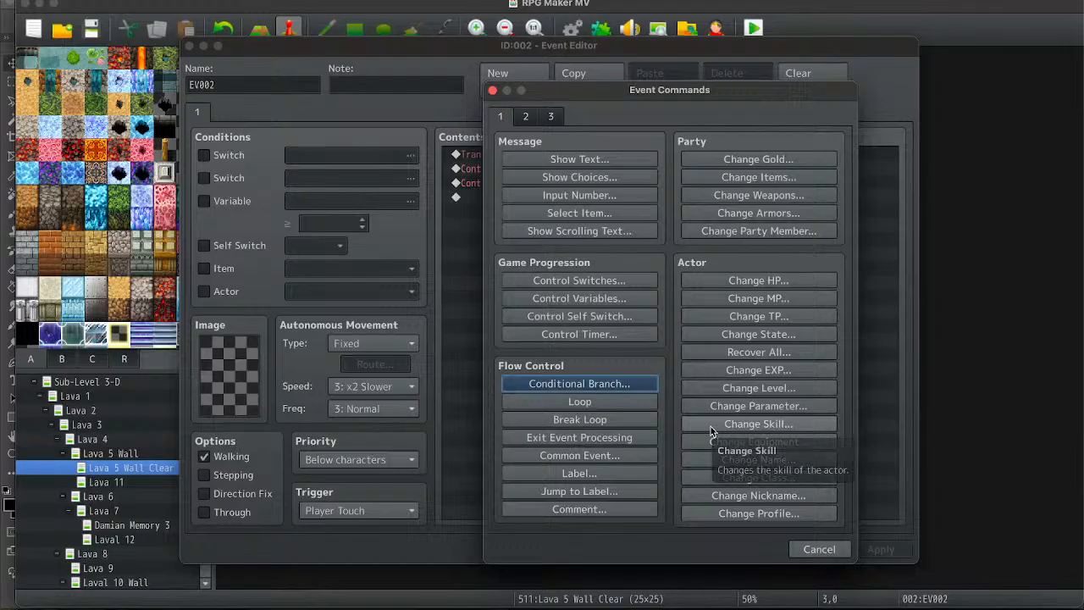
click(818, 549)
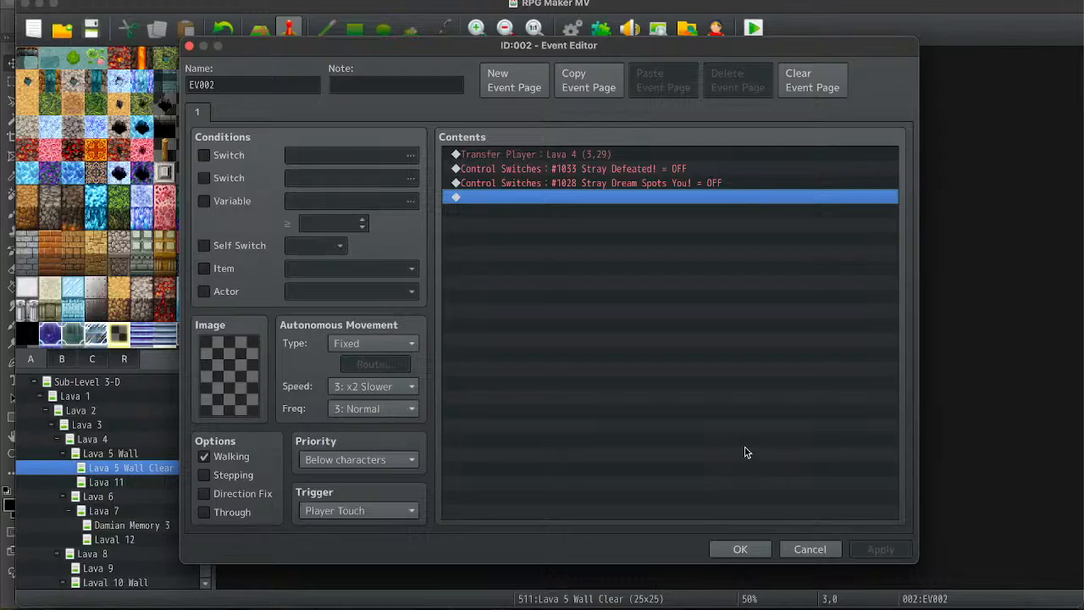
Copy the two switch-off commands from the event at 3,0 to the Lava 11 transfer event at 9,22 and save the project.
click(625, 184)
shift+click(611, 169)
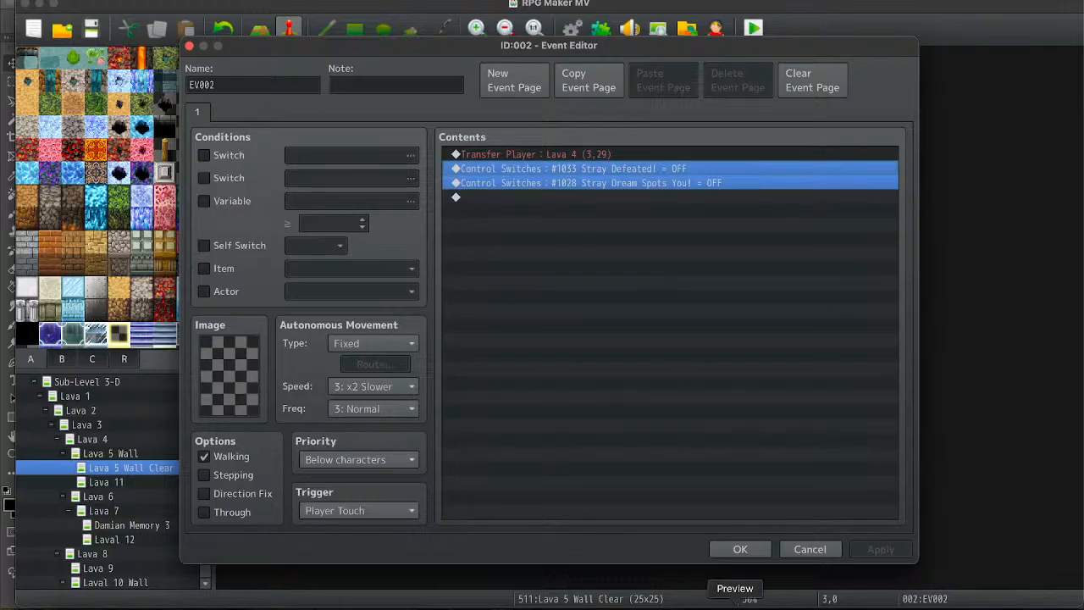
click(740, 549)
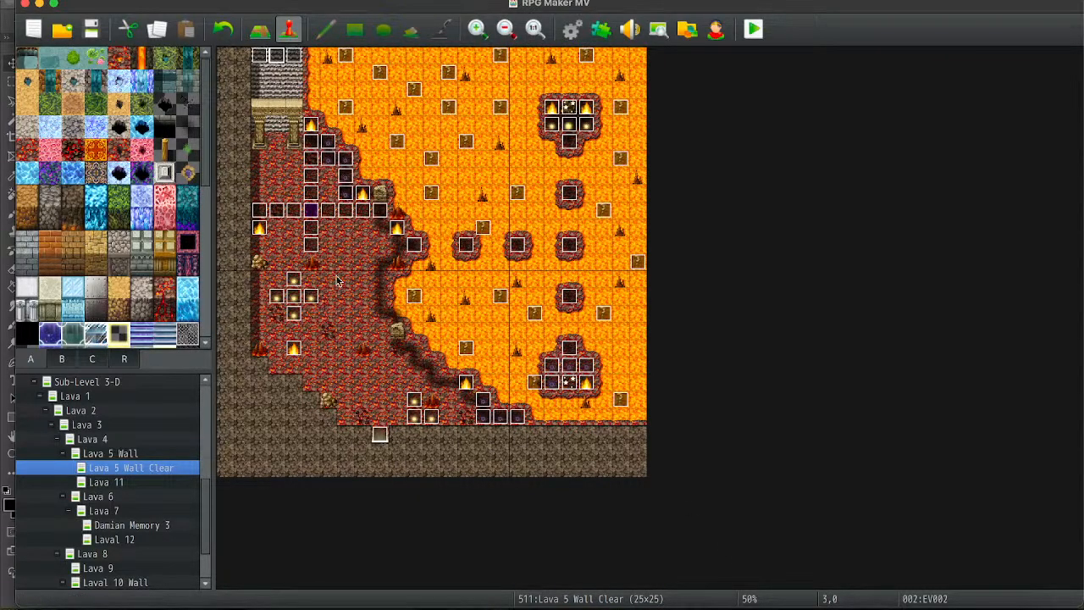
double_click(380, 434)
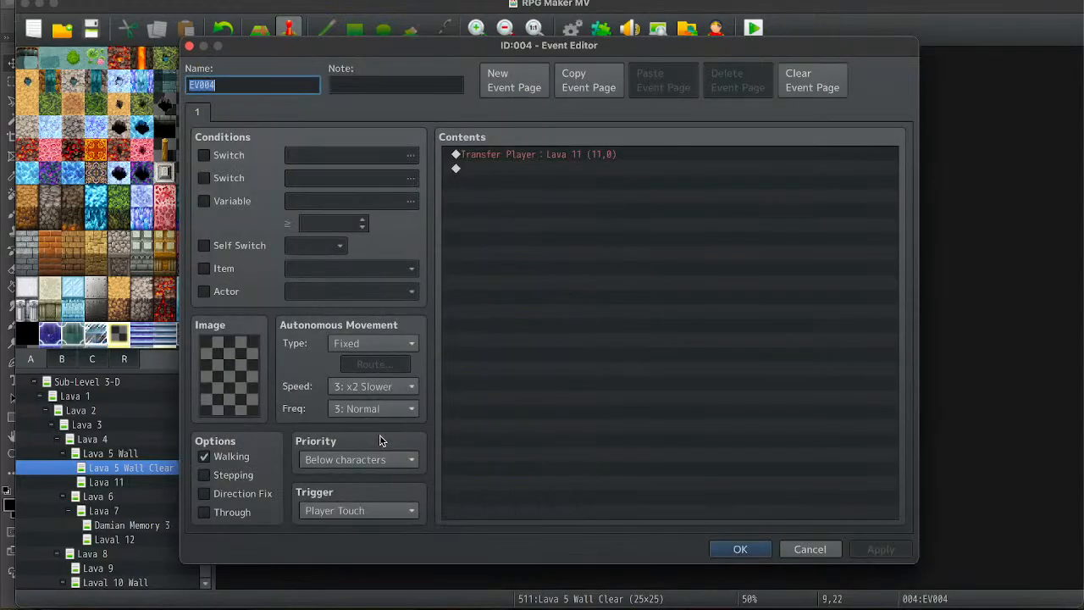
click(556, 168)
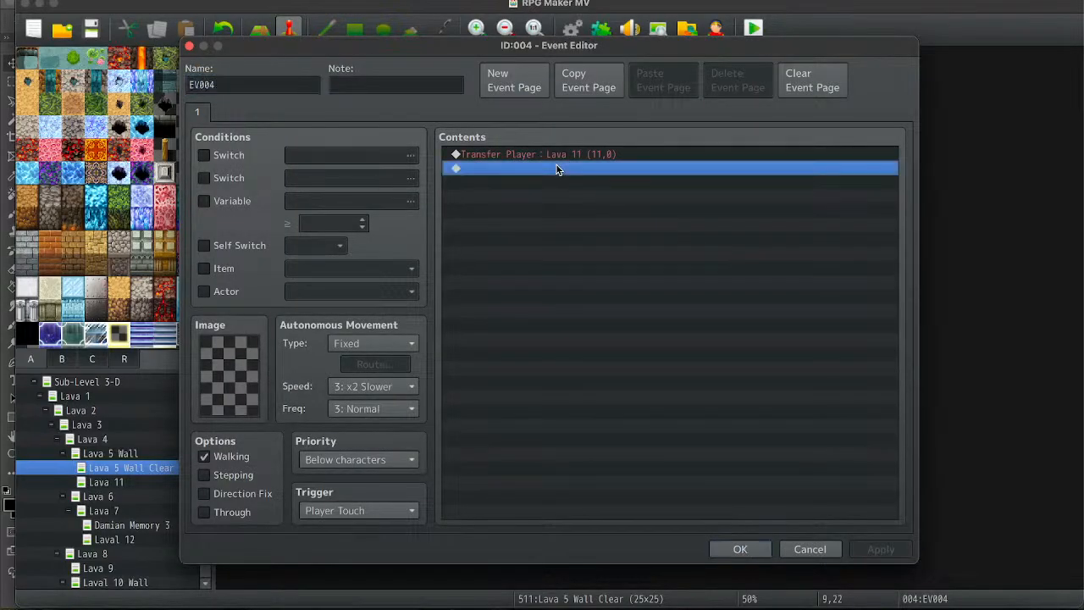
key(ctrl+v)
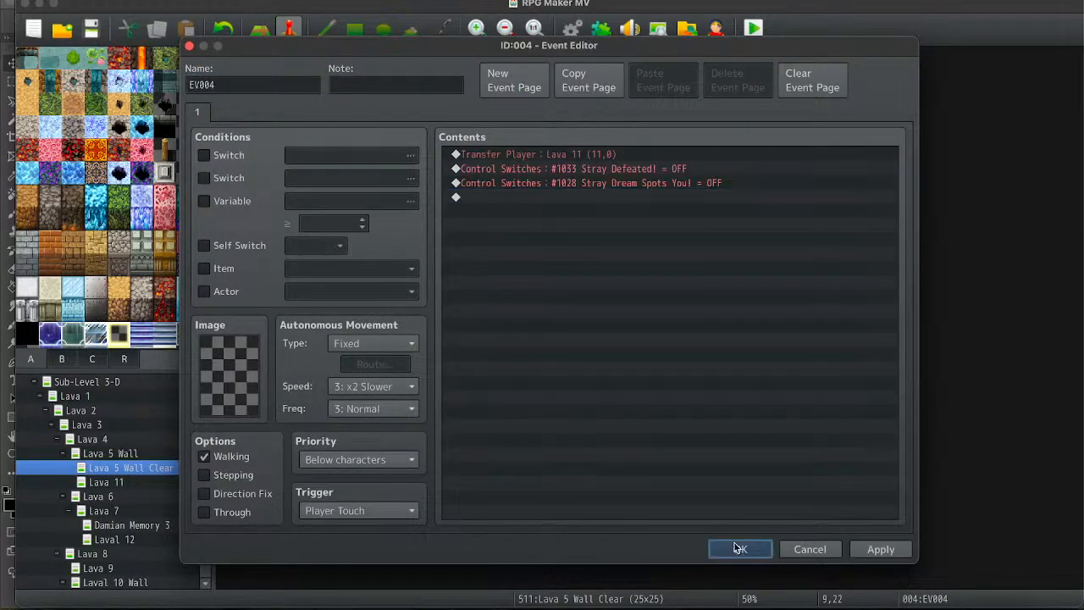
click(735, 549)
click(91, 30)
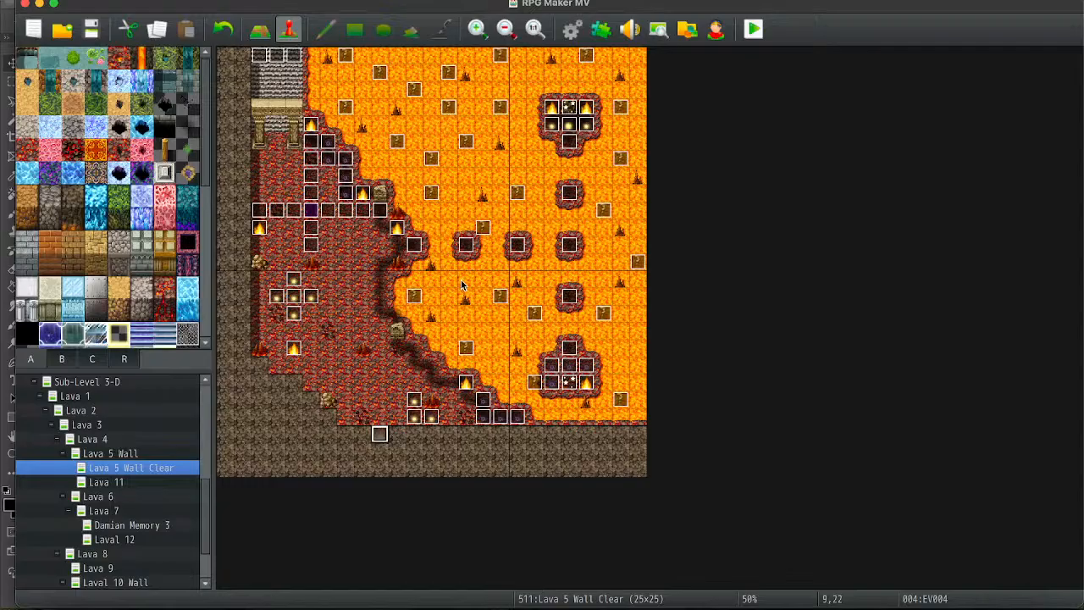
double_click(562, 140)
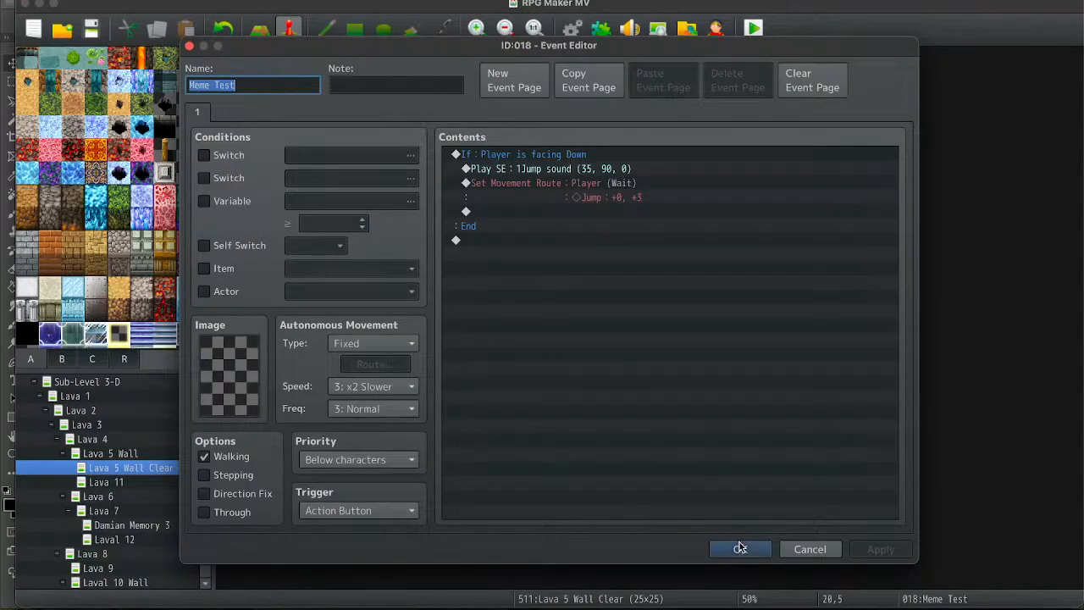
click(739, 549)
double_click(385, 433)
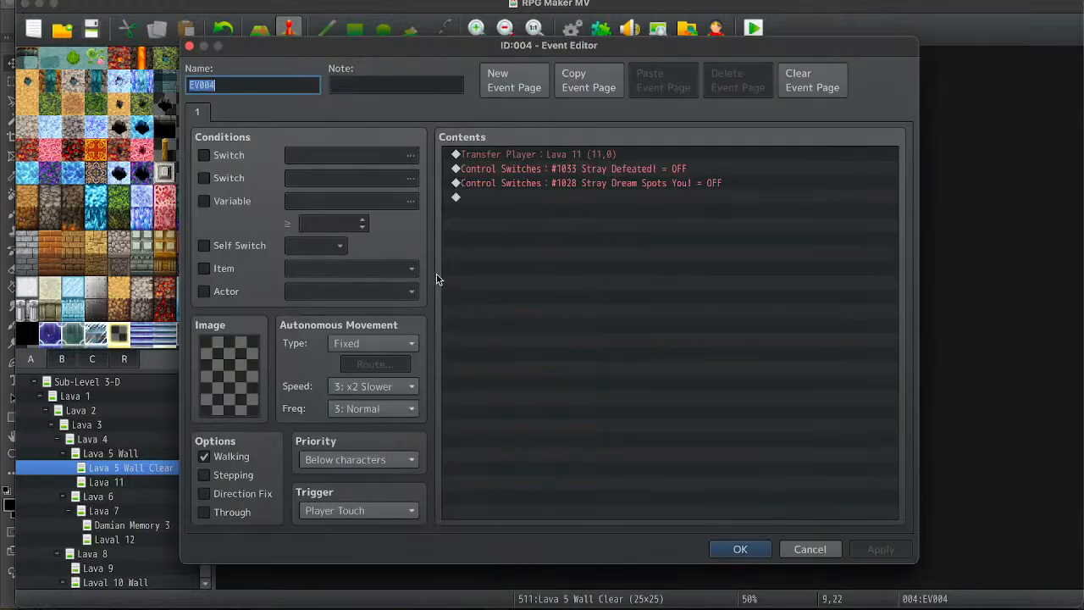
click(749, 550)
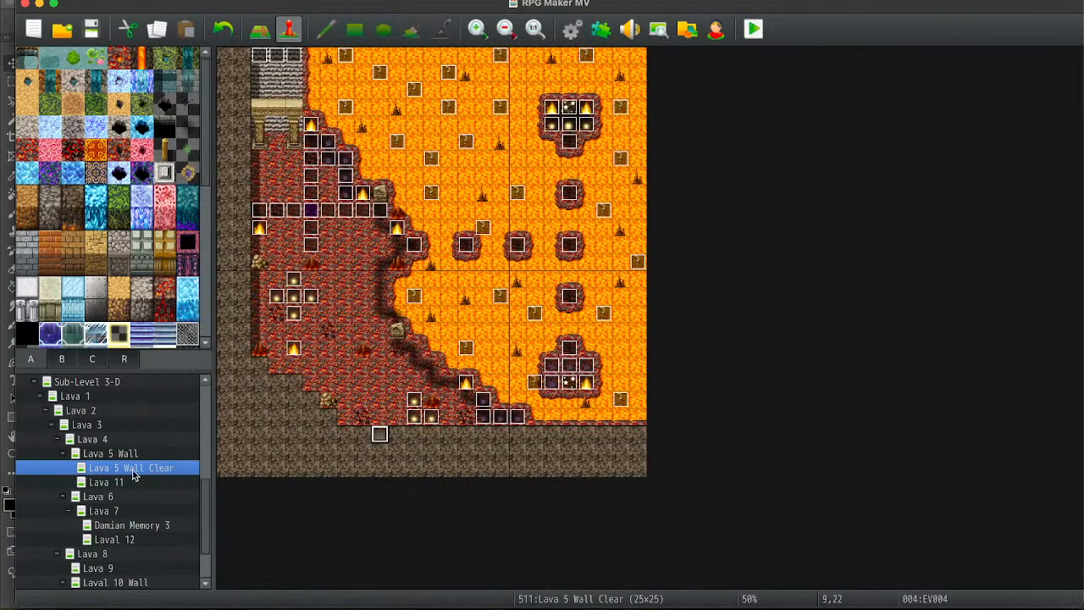
Paste the two Stray switch-off commands after the Lava 5 Wall transfer in Lava 11's event at 11,0.
click(127, 482)
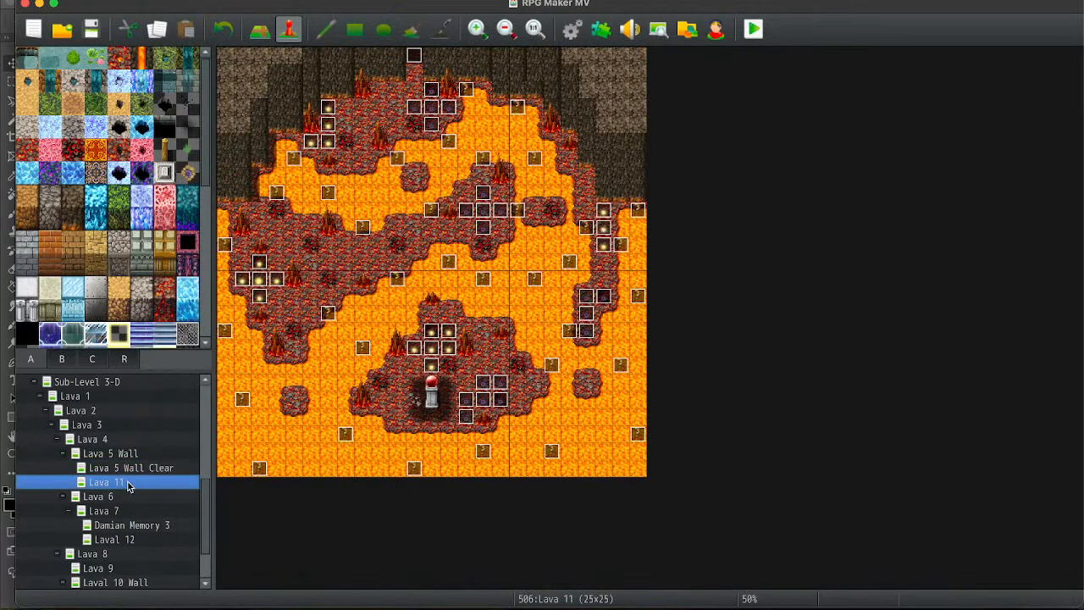
double_click(417, 58)
key(Escape)
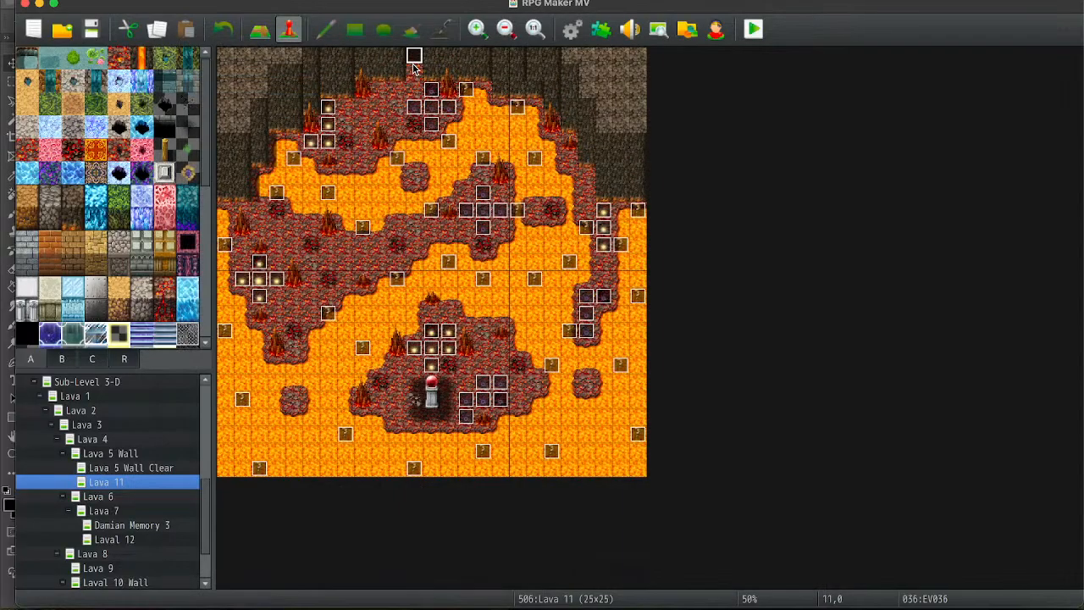
double_click(413, 63)
click(499, 169)
key(super+v)
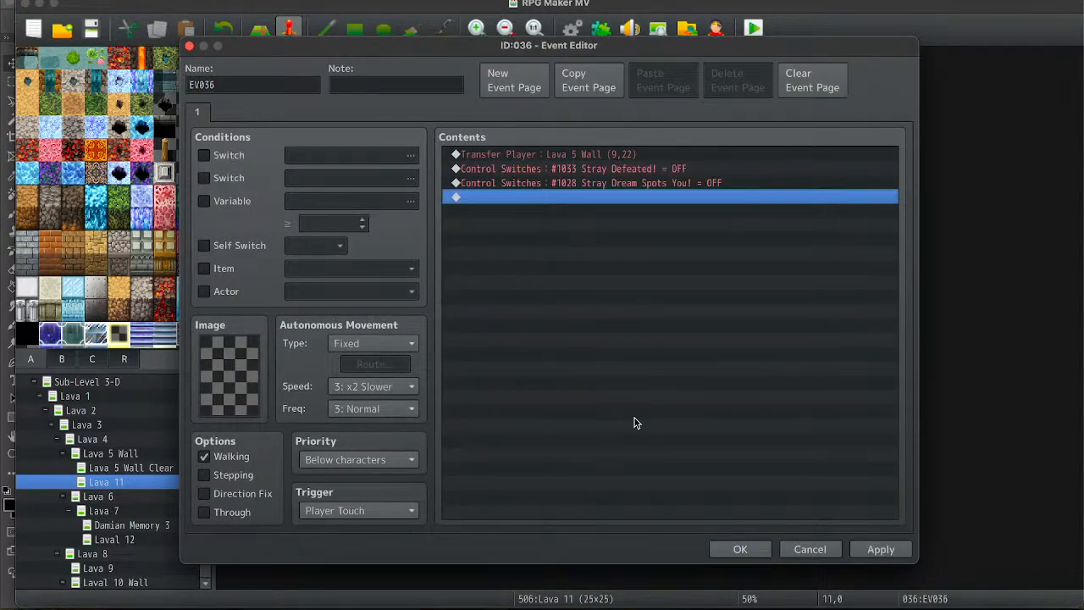
click(726, 540)
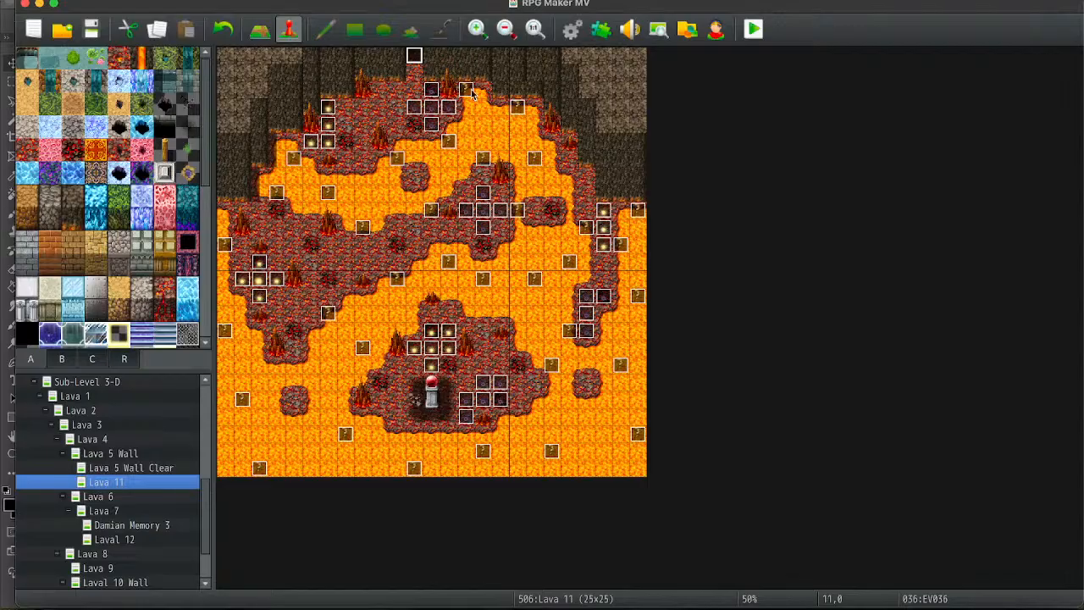
Create an event at 12,20 on Lava 11's orb pedestal with a Control Switches command turning on 0001 cross caught!
double_click(432, 404)
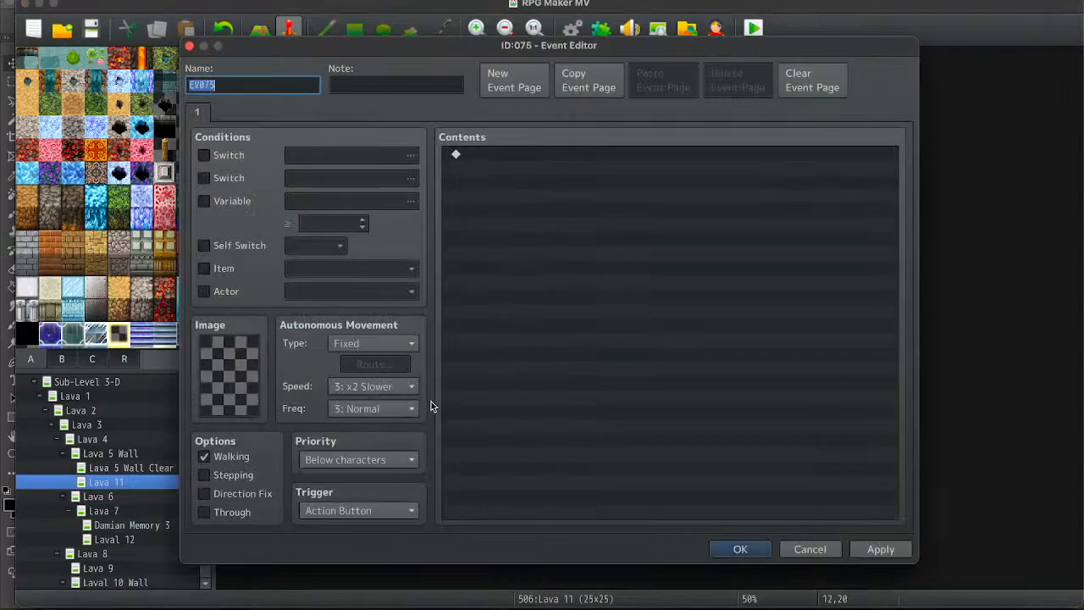
double_click(543, 168)
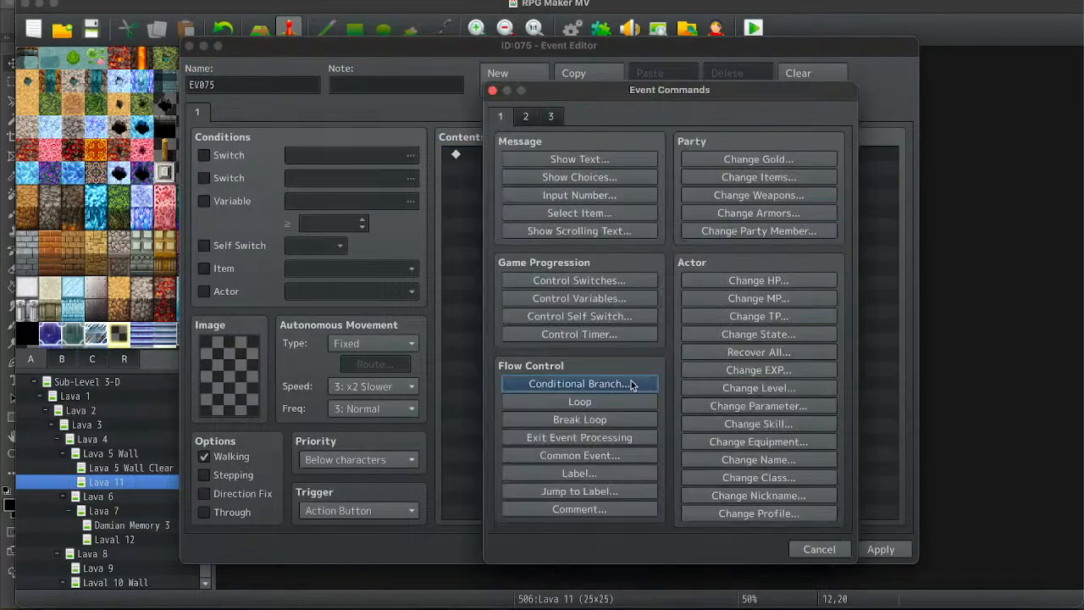
click(615, 280)
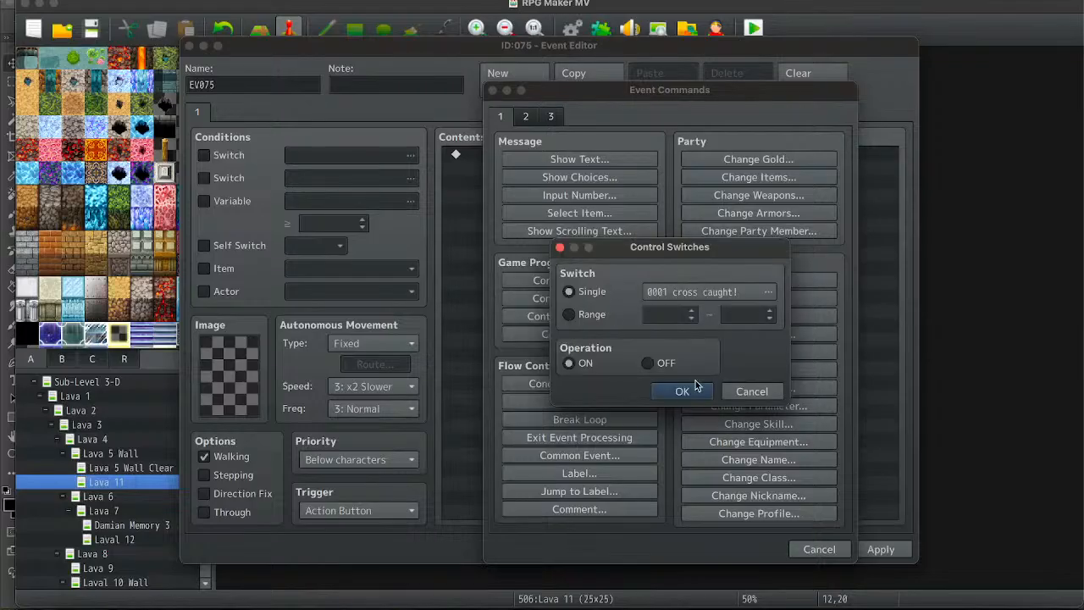
click(685, 389)
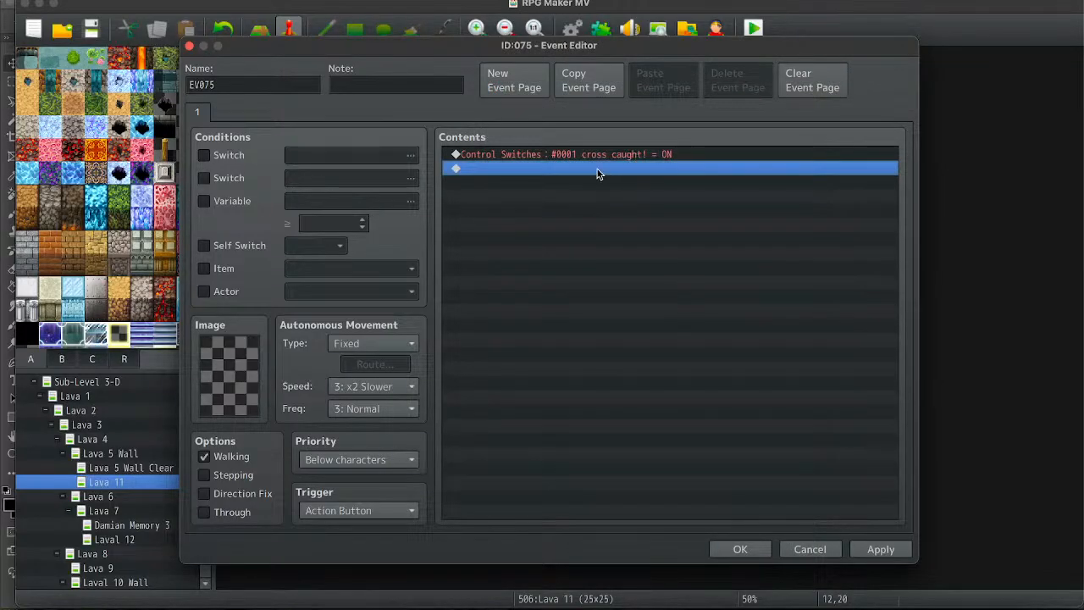
Reopen the pedestal event's Control Switches command and search the switch names for "Ice door".
double_click(634, 157)
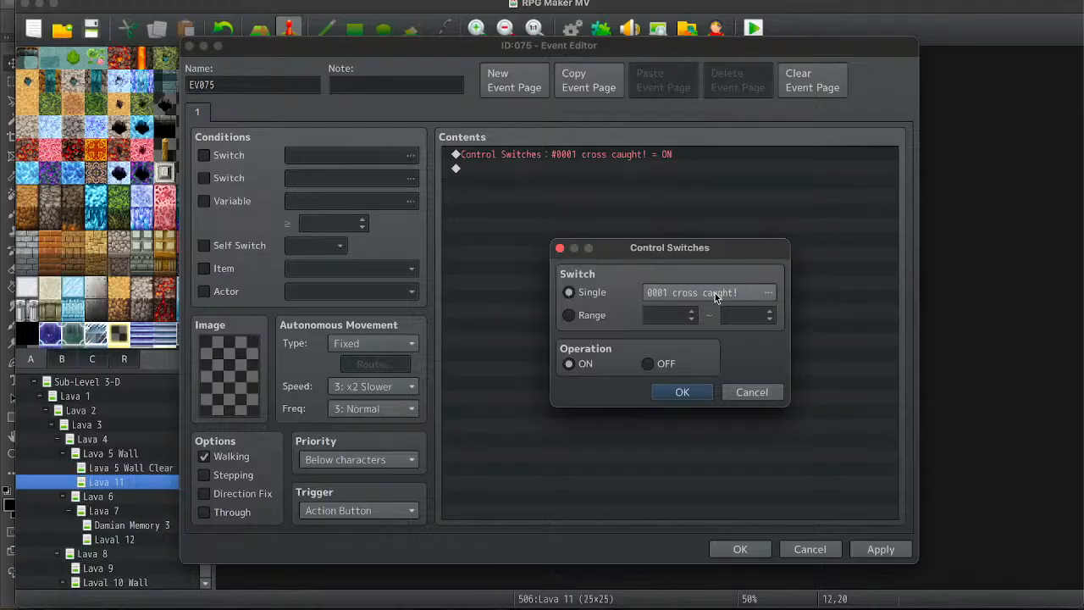
click(715, 294)
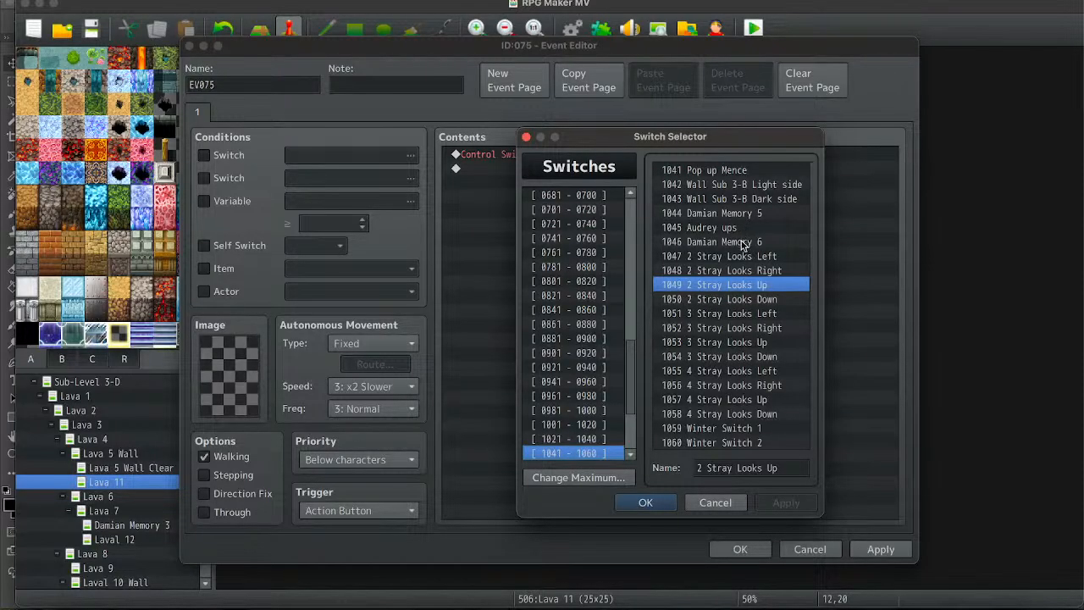
key(super+f)
text(Ice dorr)
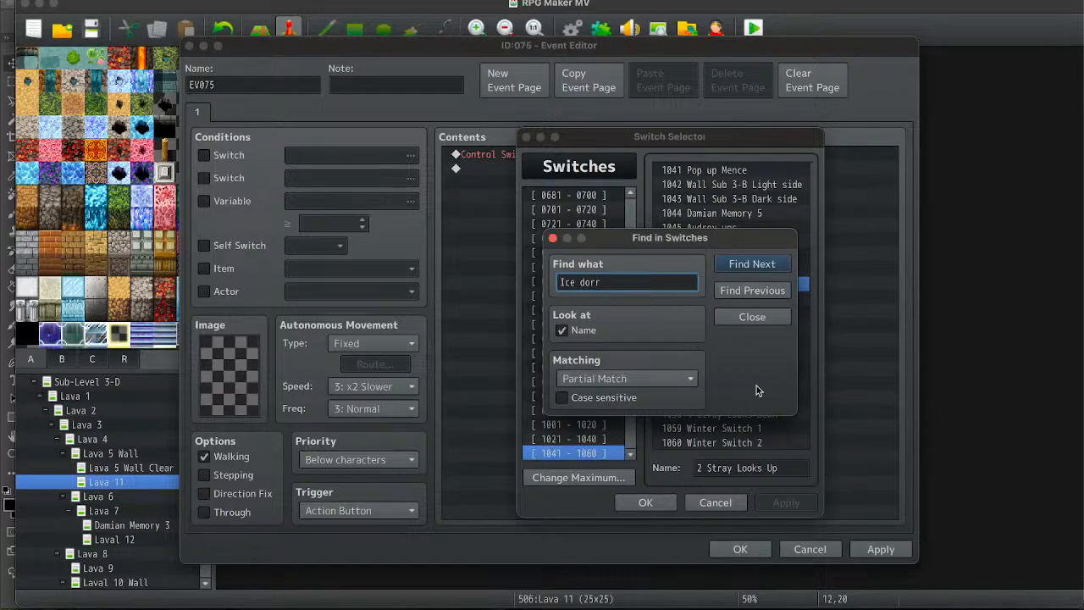
key(BackSpace)
text(or)
click(771, 291)
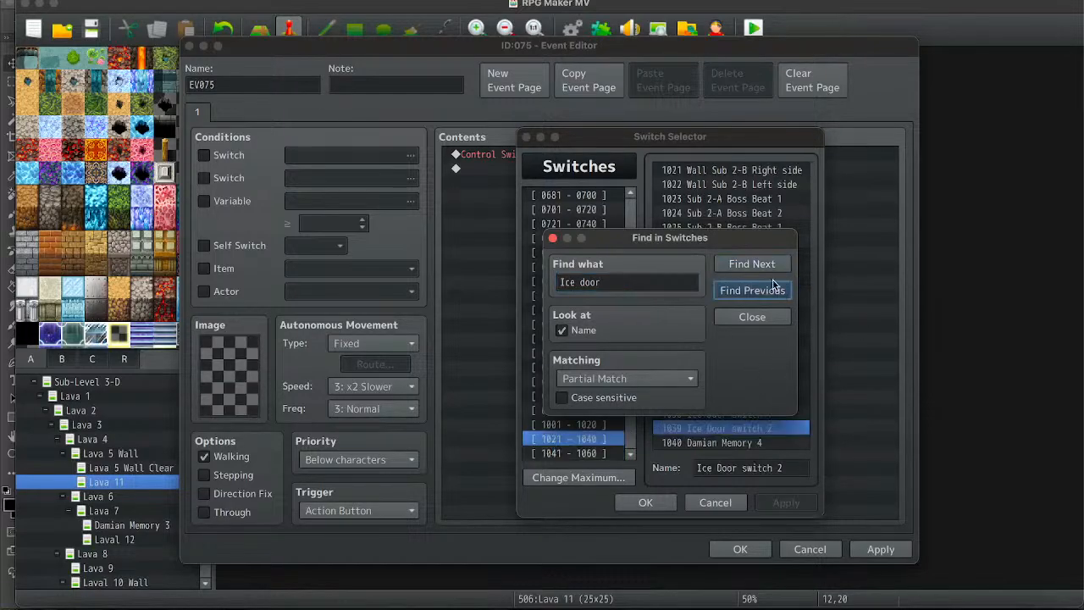
drag(648, 237, 489, 220)
click(394, 222)
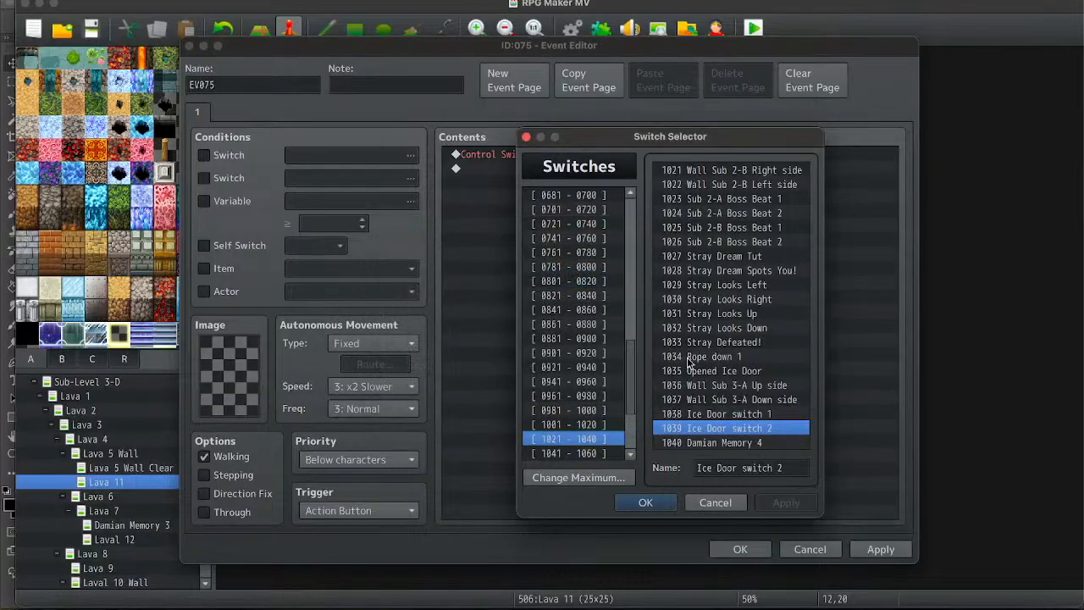
Rename switches 1038 and 1039 to "Lava Door switch 1" and "Lava Door switch 2".
click(718, 413)
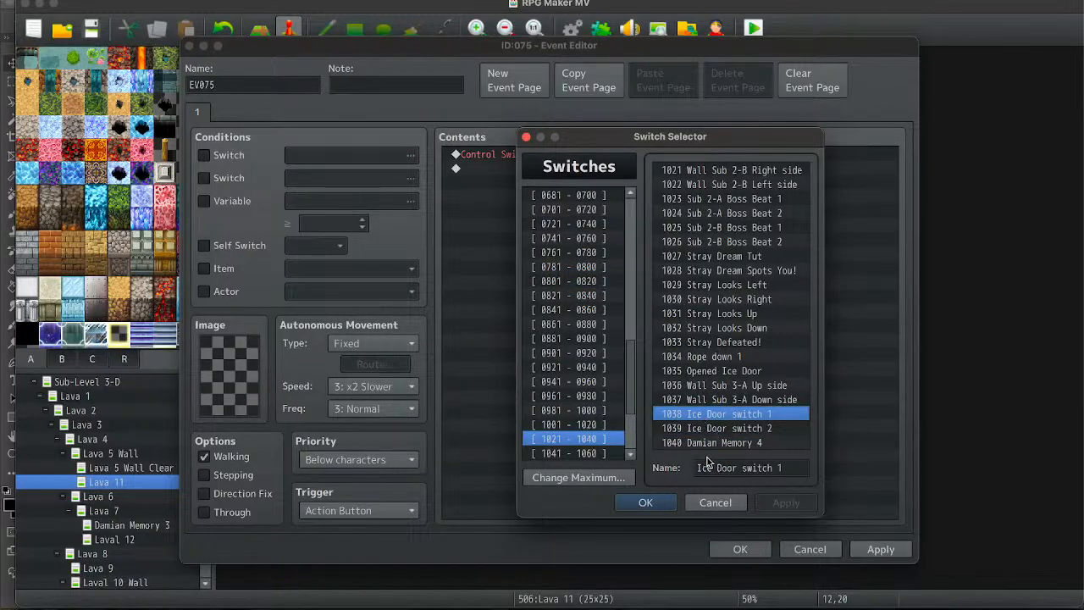
double_click(705, 469)
text(Lava)
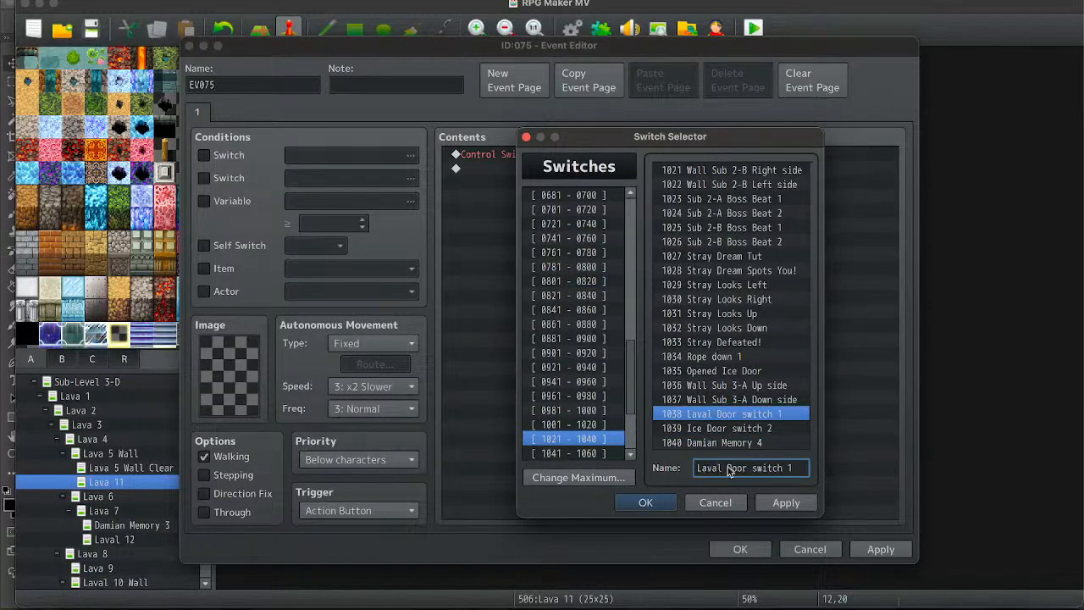
click(710, 428)
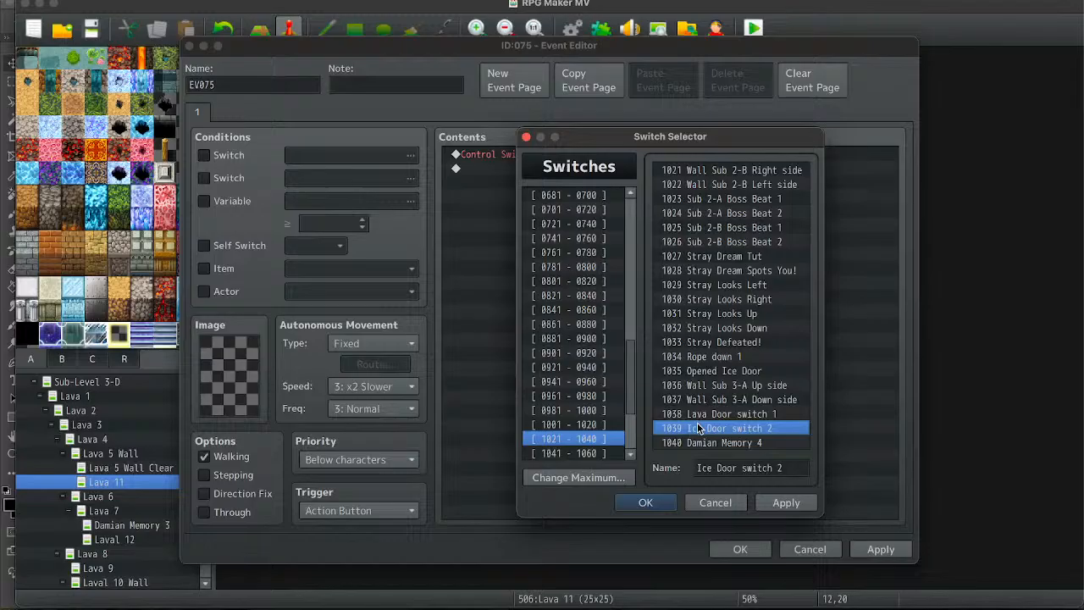
double_click(708, 469)
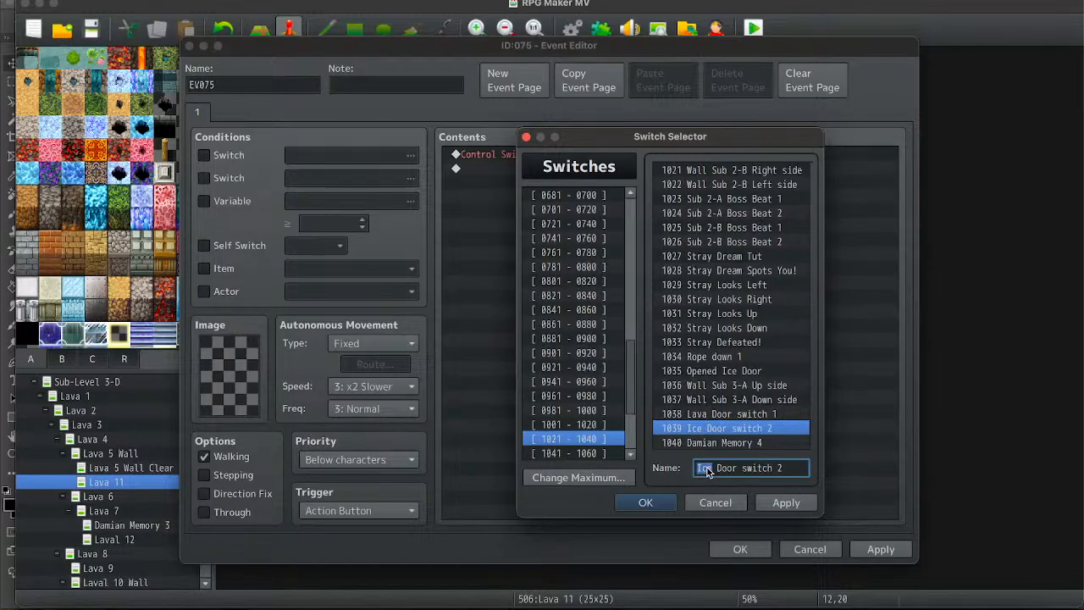
text(Lava)
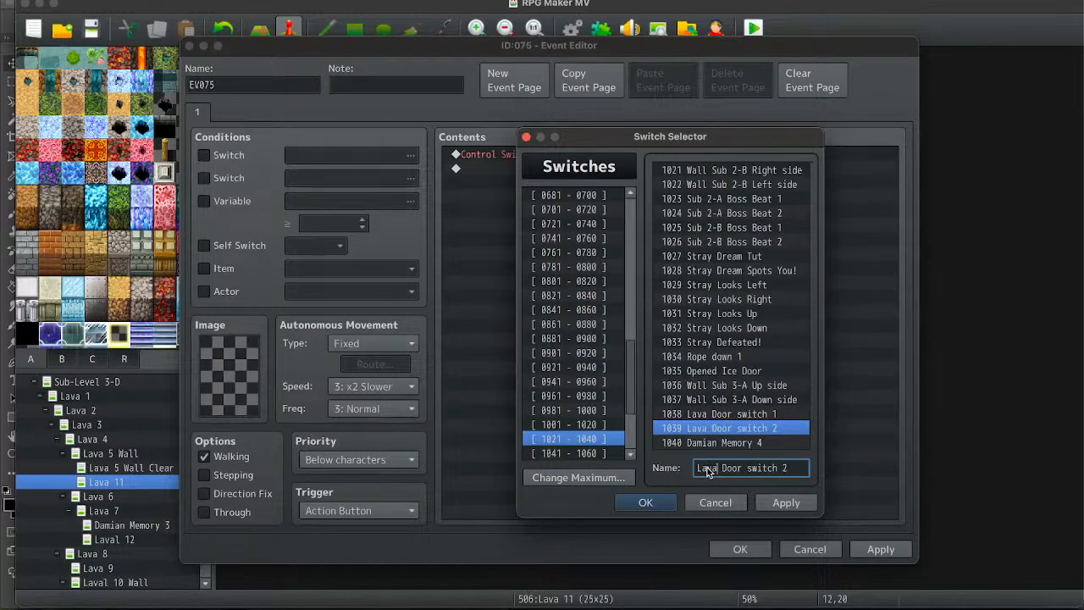
Make the pedestal event's command turn on 1038 Lava Door switch 1 and accept the event.
click(759, 414)
click(643, 503)
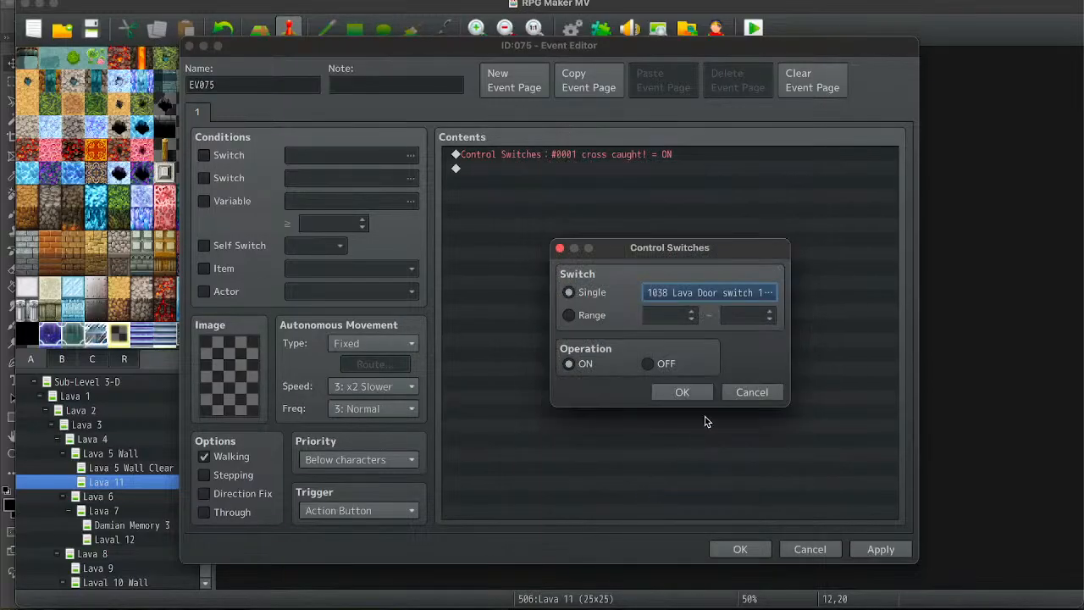
click(682, 392)
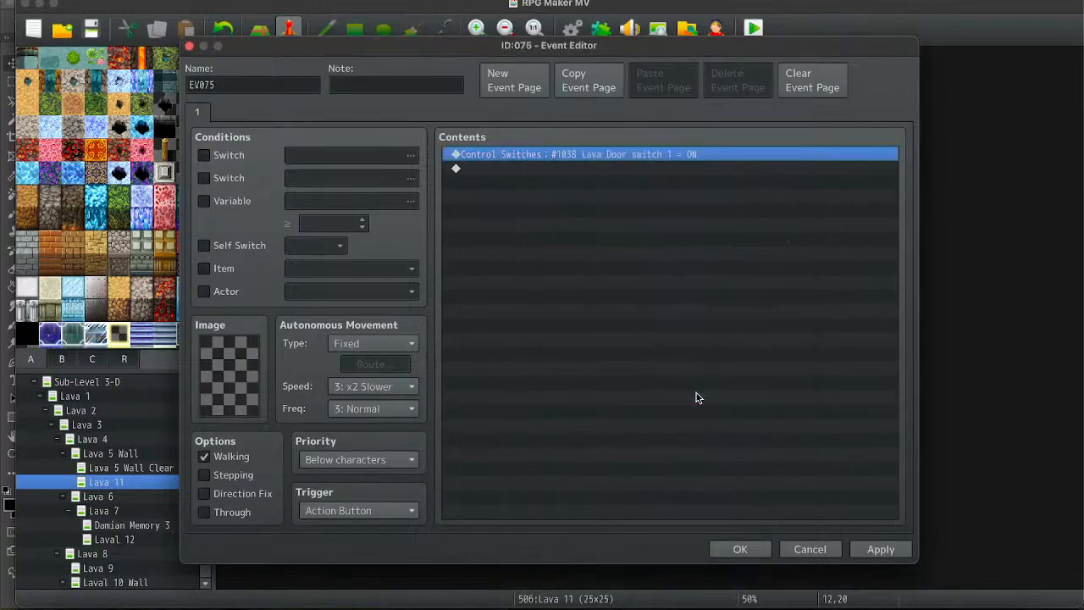
click(734, 547)
Collapse the Sub-Level 3-D map branch and expand the Sub-Level 3-A branch.
click(104, 381)
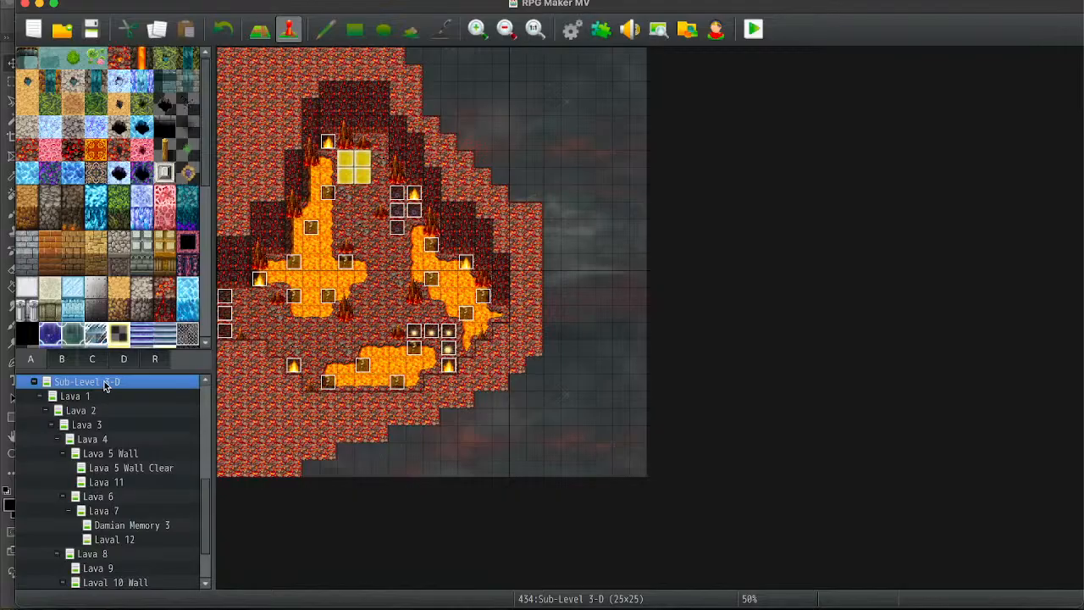
key(Up)
key(Down)
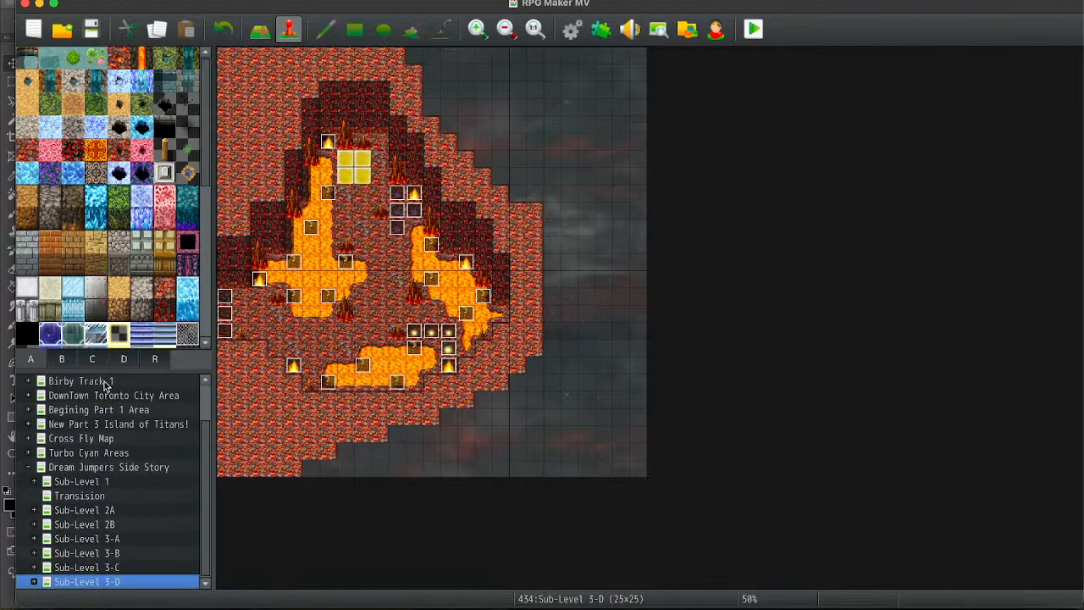
key(Up)
key(Up)
key(Up)
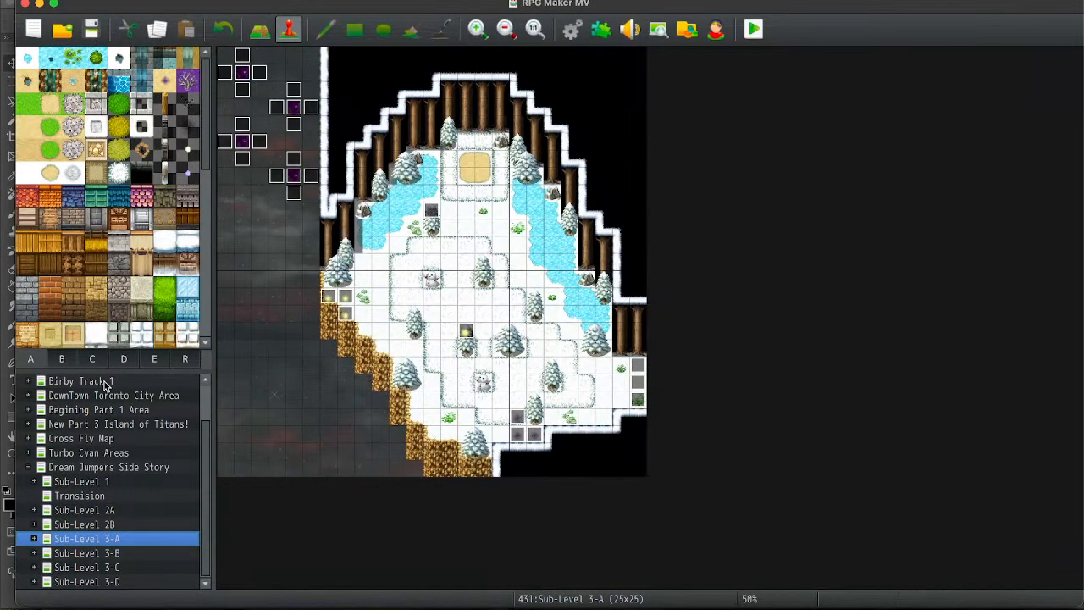
key(Right)
Look through the Snow Woods maps for the ice door switch and copy Dead End 4's Switch 1 event at 13,19.
click(121, 395)
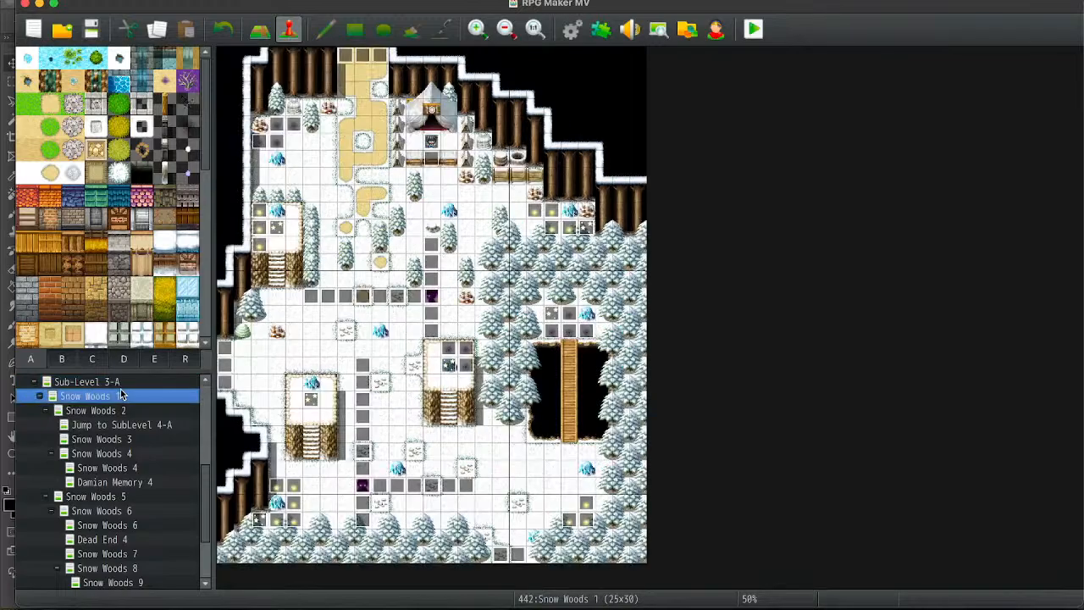
key(Down)
key(Down)
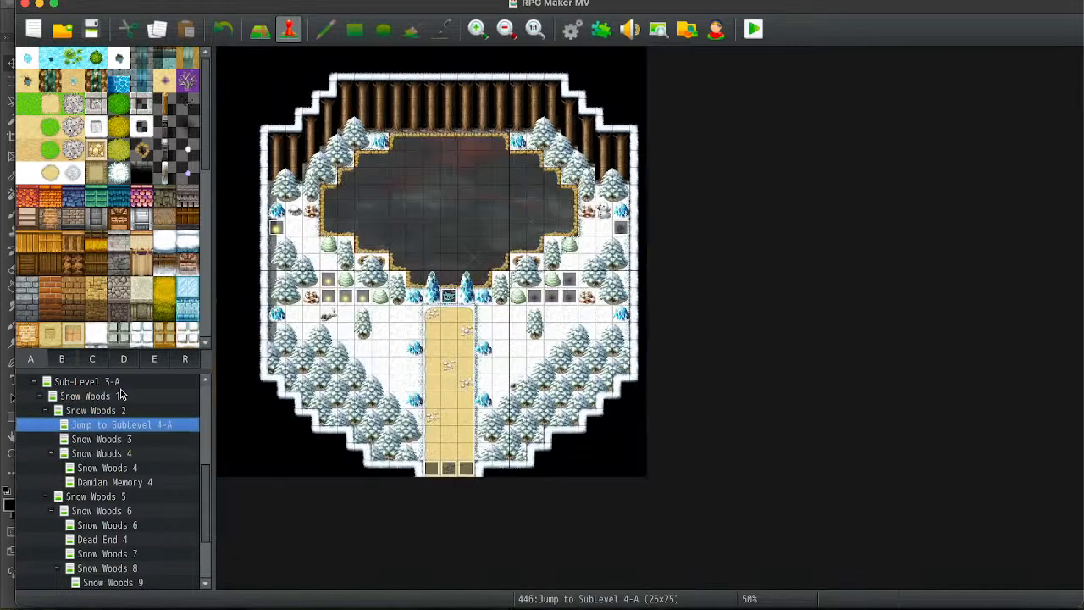
key(Up)
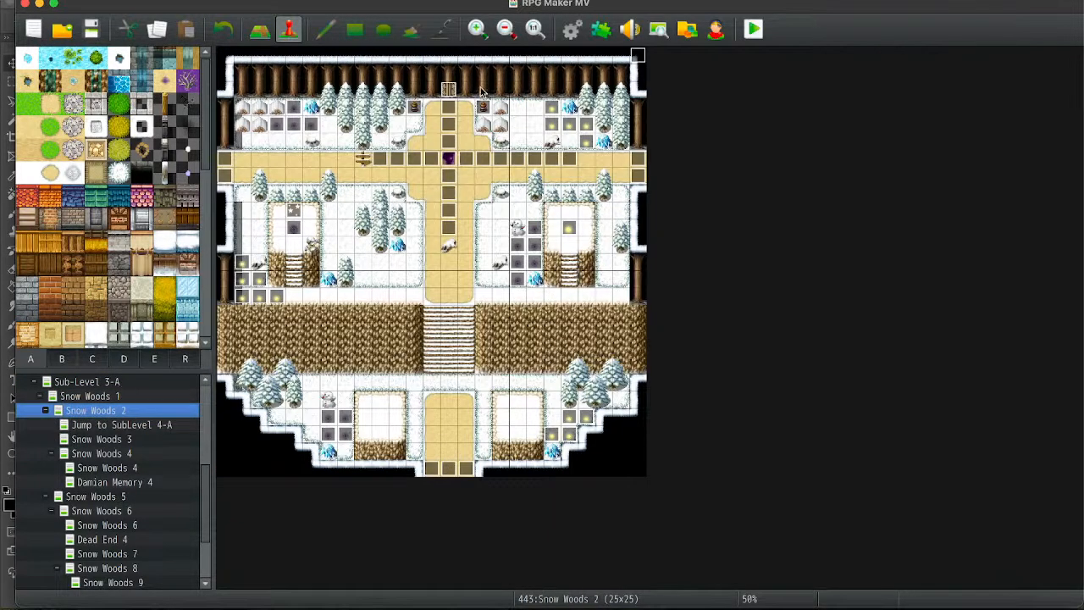
key(Down)
key(Down)
key(Down)
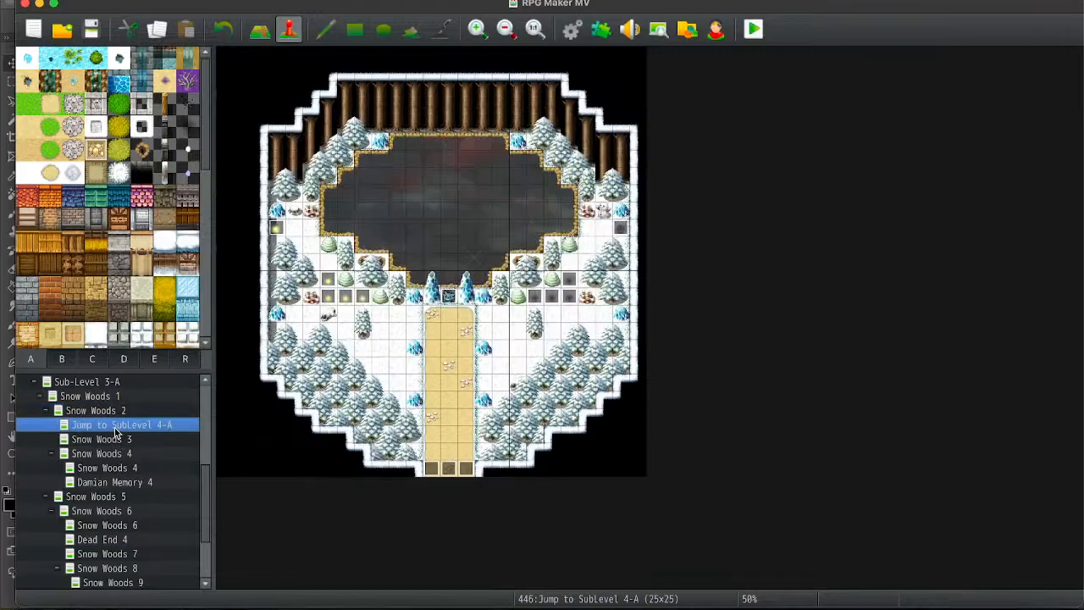
key(Down)
key(Down)
key(Down)
key(Down)
key(Down)
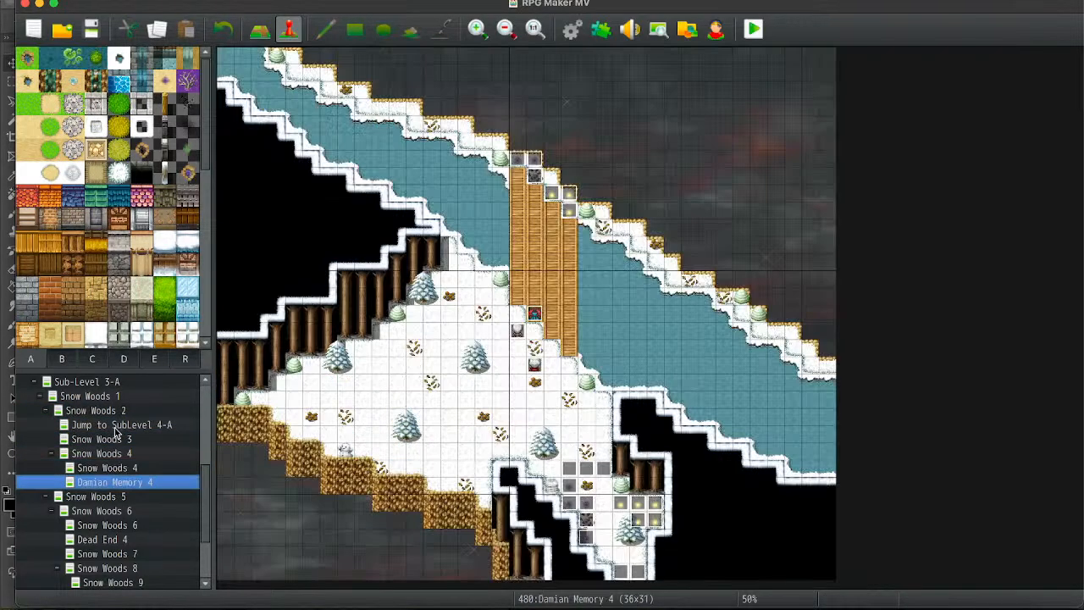
key(Down)
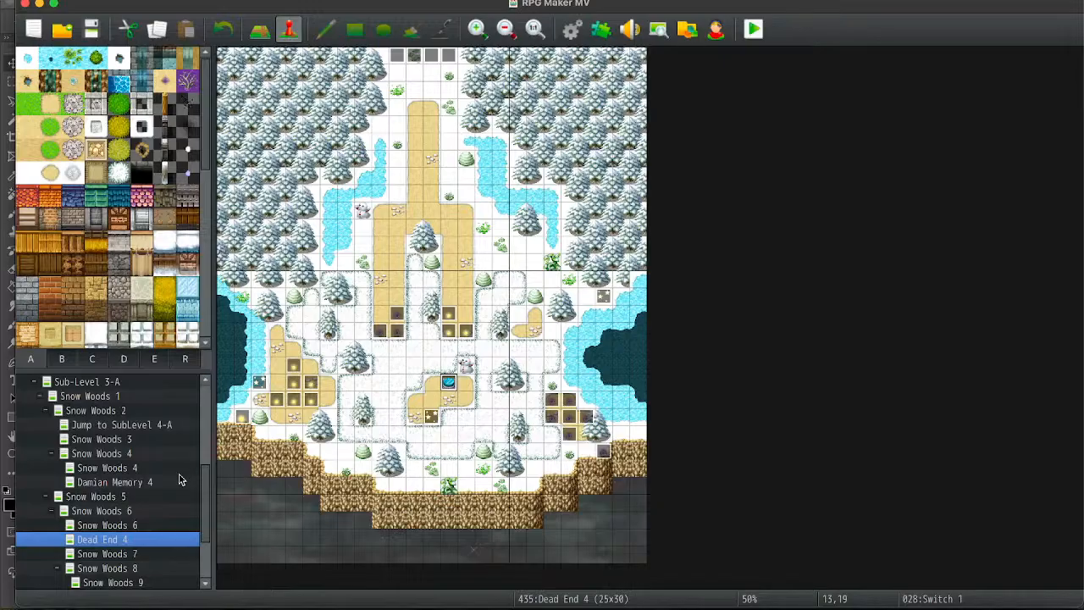
Return to Lava 11 in the Sub-Level 3-D branch and move its new event from 12,20 to 11,20.
scroll(154, 478, up, 3)
click(93, 433)
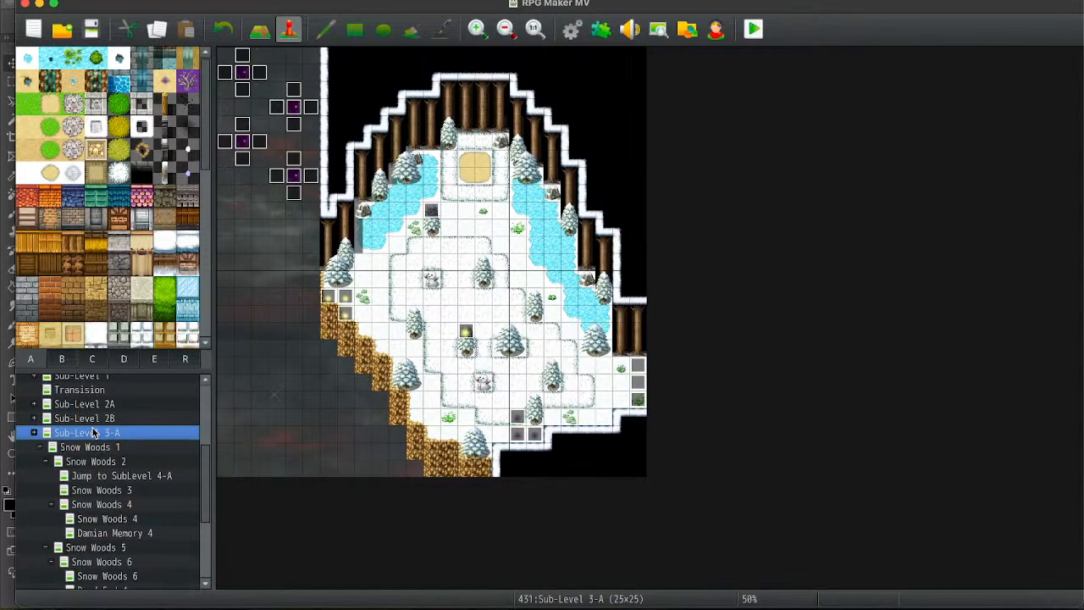
key(Left)
click(98, 581)
key(Right)
key(Down)
key(Down)
key(Down)
key(Down)
key(Down)
key(Down)
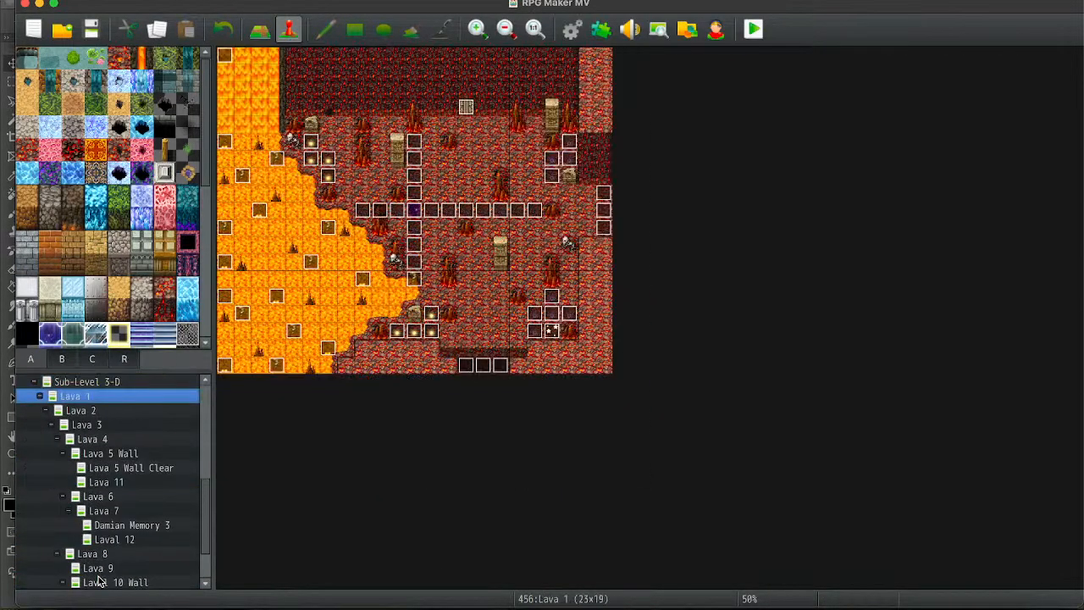
key(Down)
key(Down)
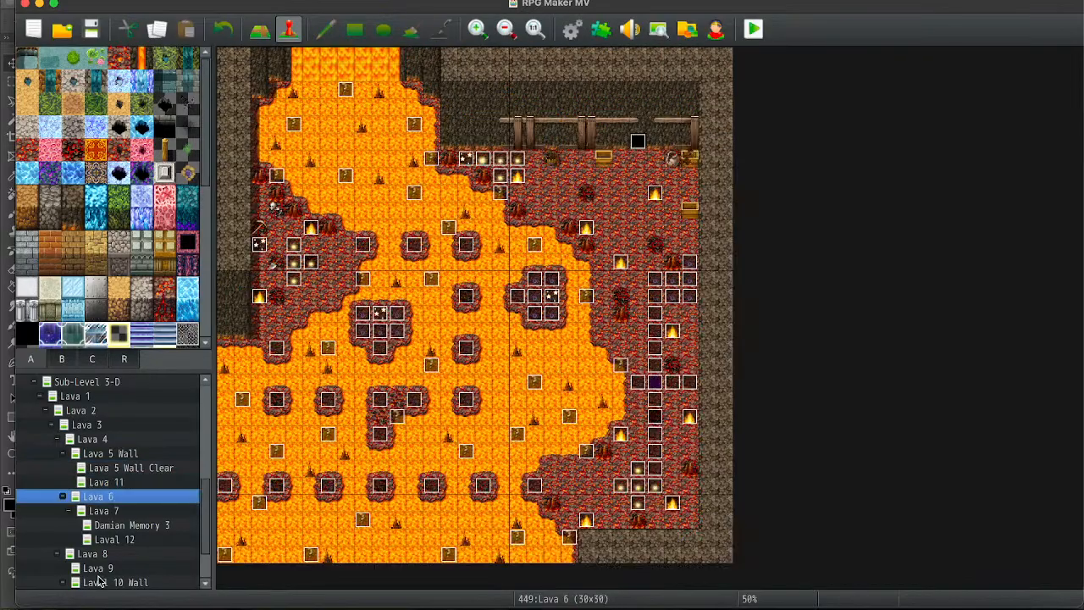
key(Up)
drag(430, 401, 416, 400)
Clear the character image on both pages of Lava 11's Switch 1 event at 12,20.
double_click(432, 399)
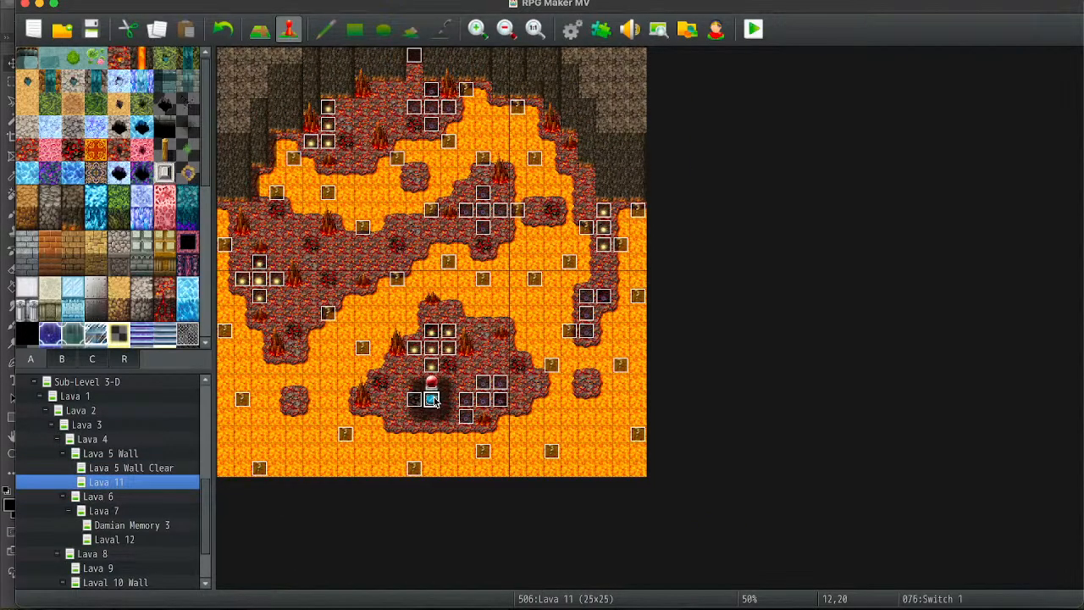
double_click(230, 388)
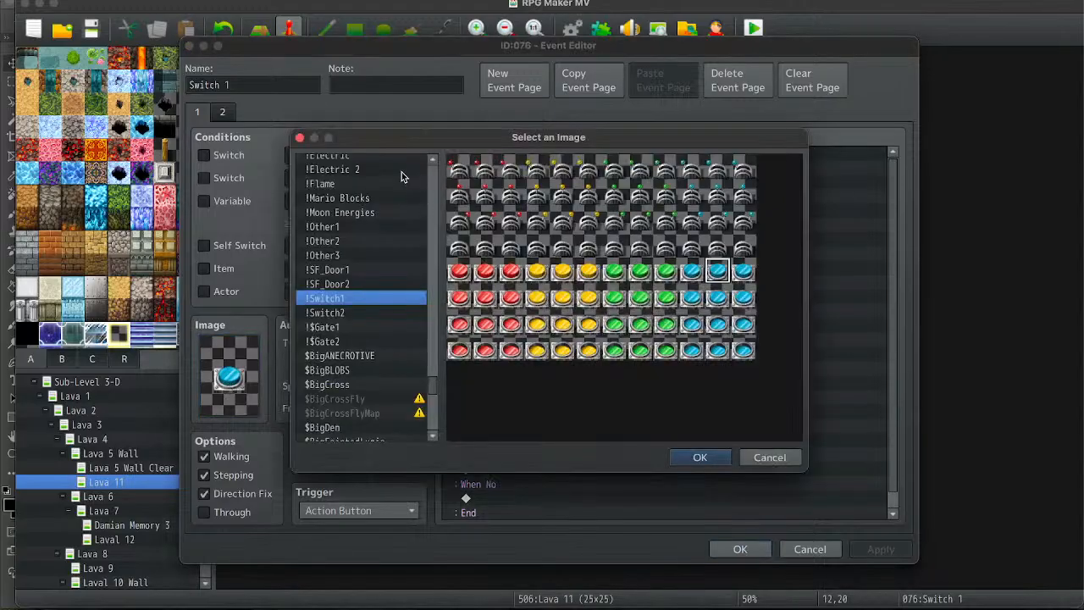
scroll(369, 182, up, 15)
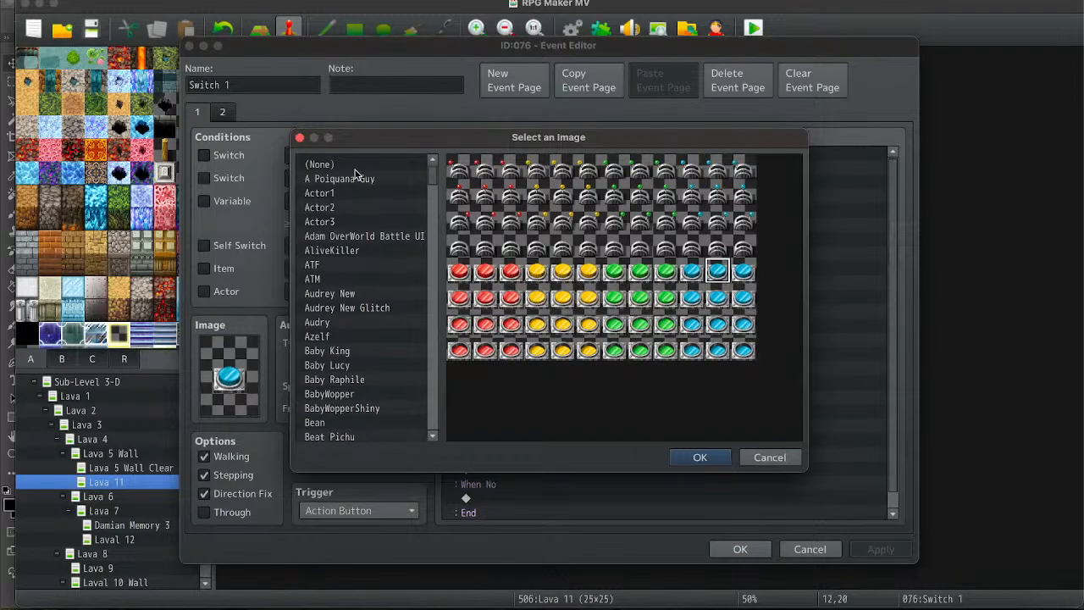
double_click(355, 166)
click(224, 115)
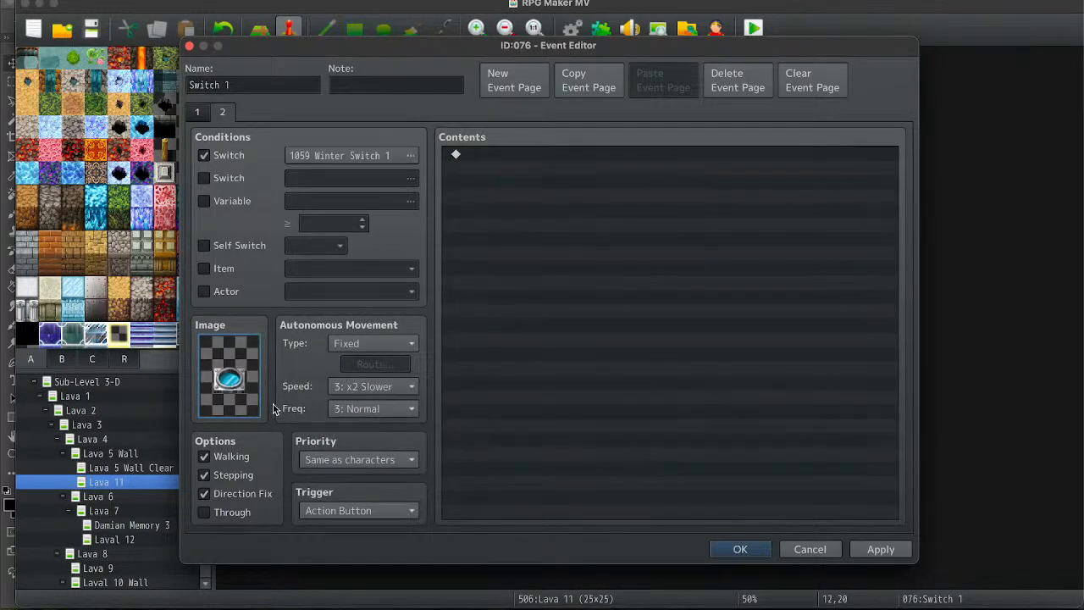
double_click(252, 395)
scroll(352, 247, up, 5)
scroll(352, 246, up, 10)
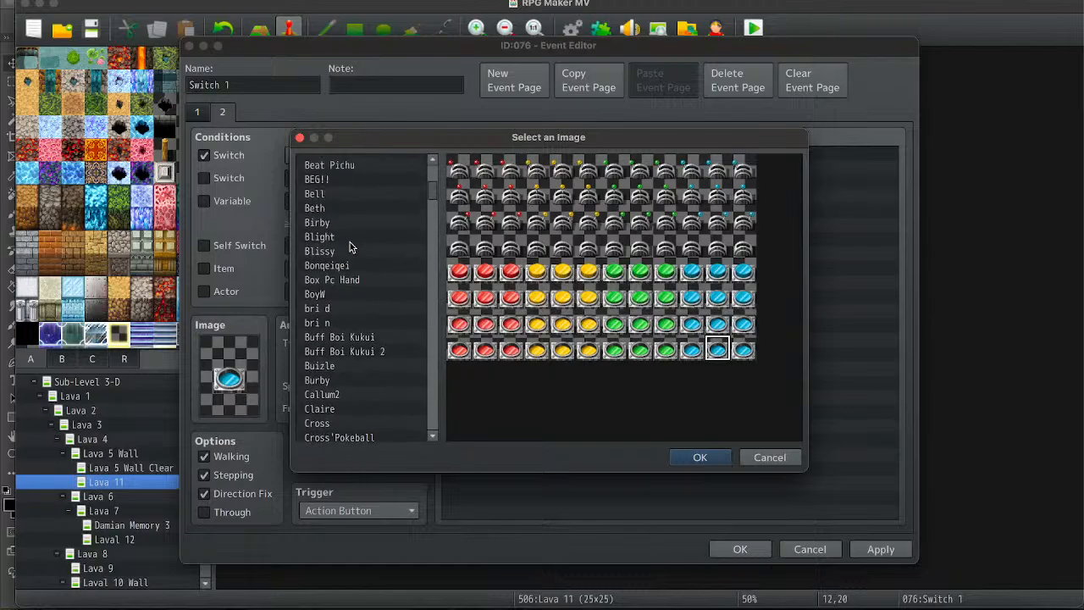
double_click(346, 157)
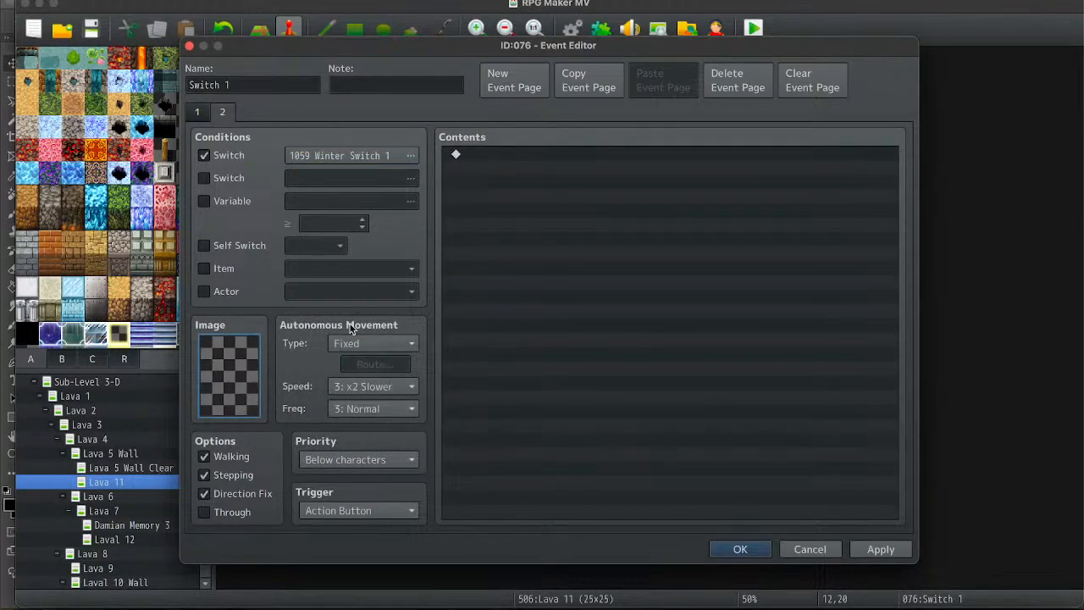
Set the second page's switch condition to 1038 Lava Door switch 1 and accept the Switch 1 event.
click(200, 113)
click(225, 115)
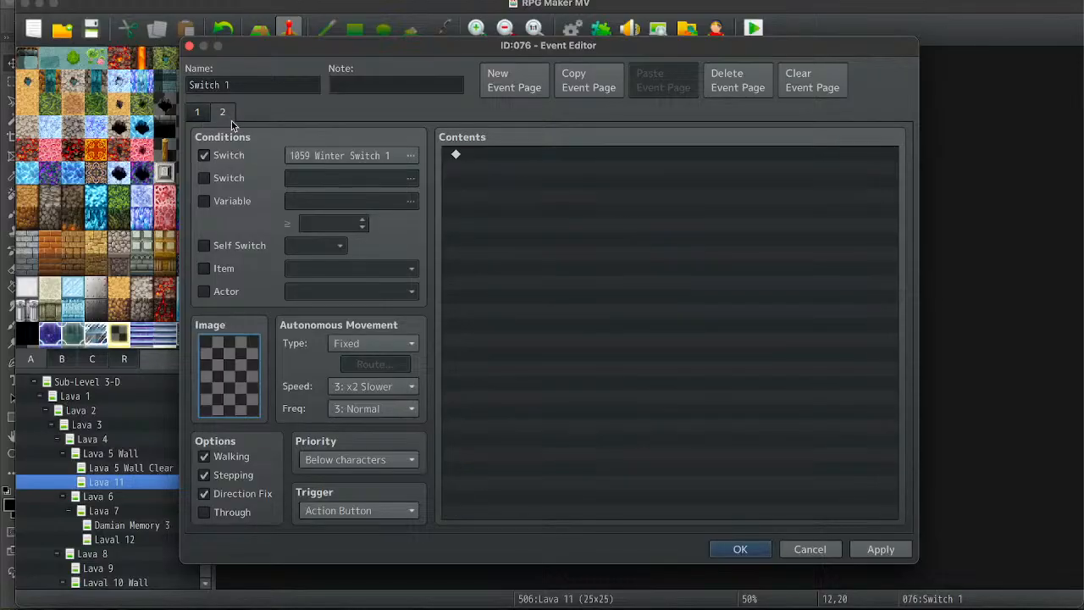
click(370, 159)
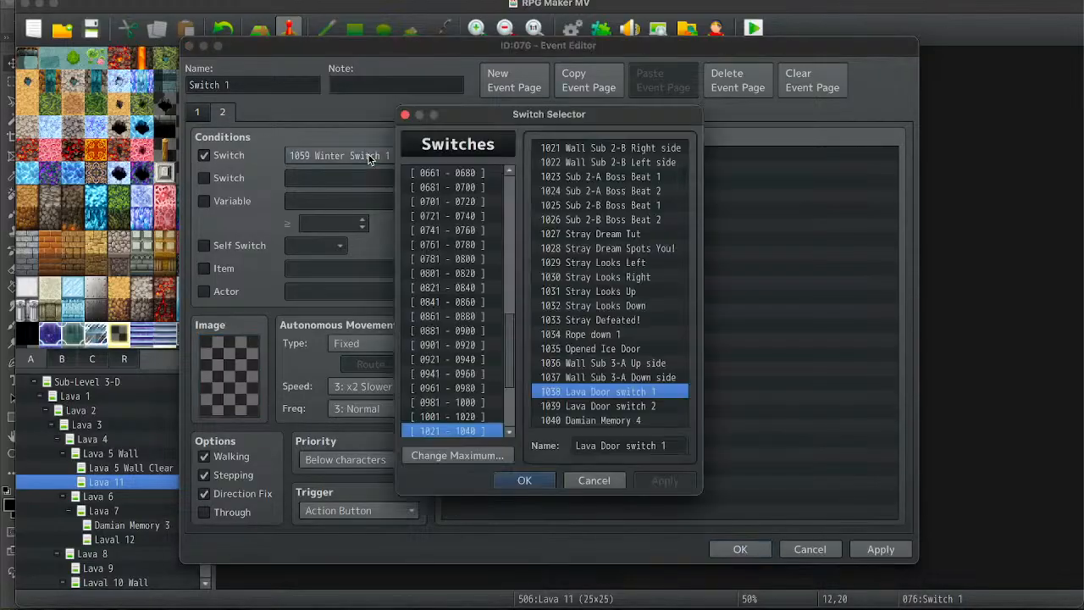
double_click(597, 394)
click(198, 113)
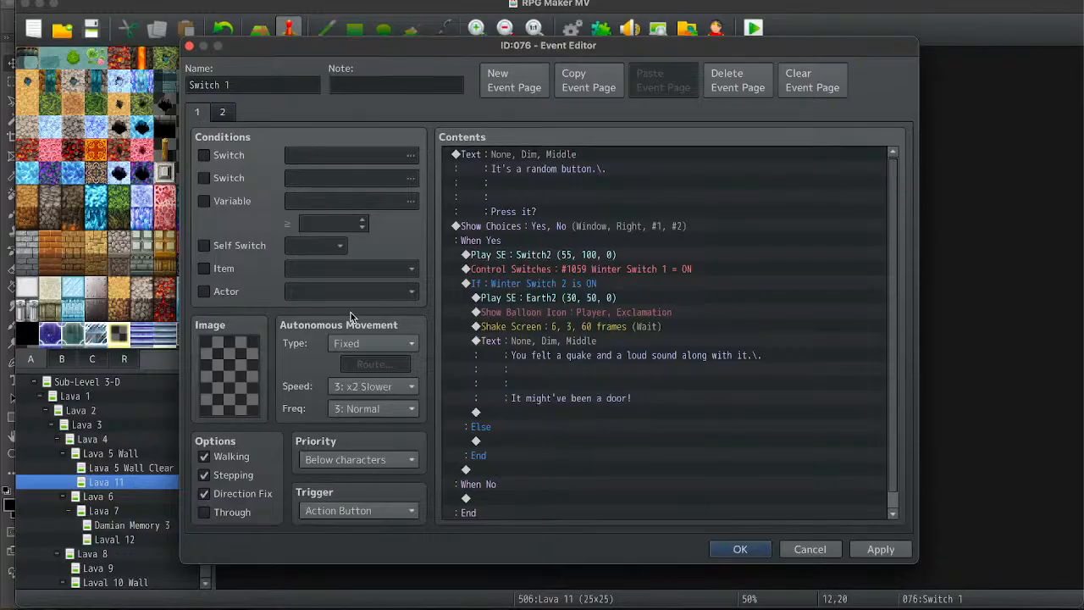
click(727, 545)
Replace Switch 1's Winter Switch 1 command with a copy of EV075's command turning on 1038 Lava Door switch 1.
key(Left)
key(Return)
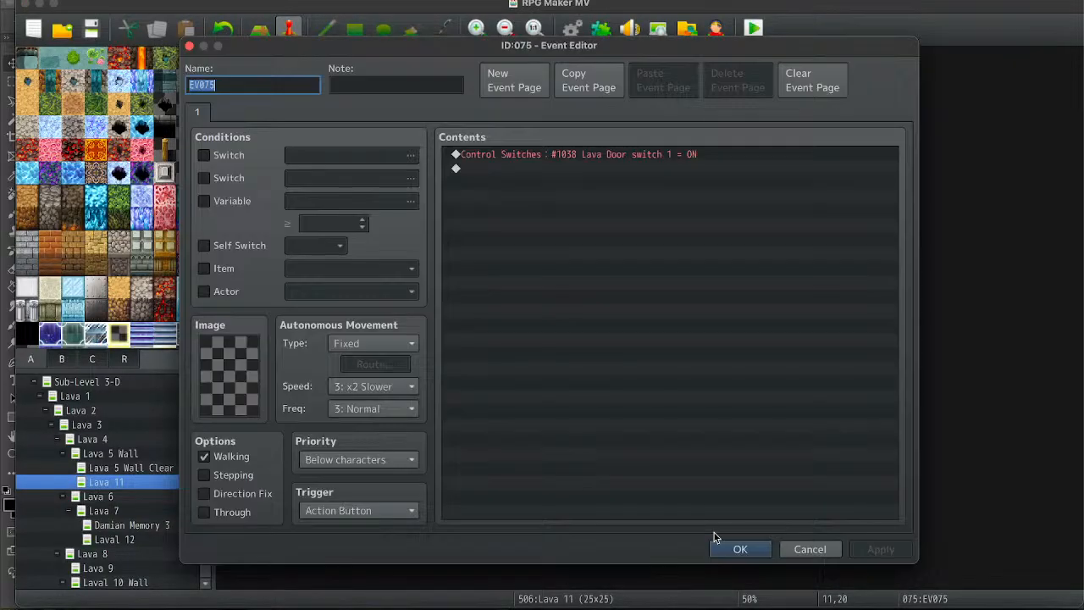
click(655, 163)
key(Escape)
key(Right)
key(Return)
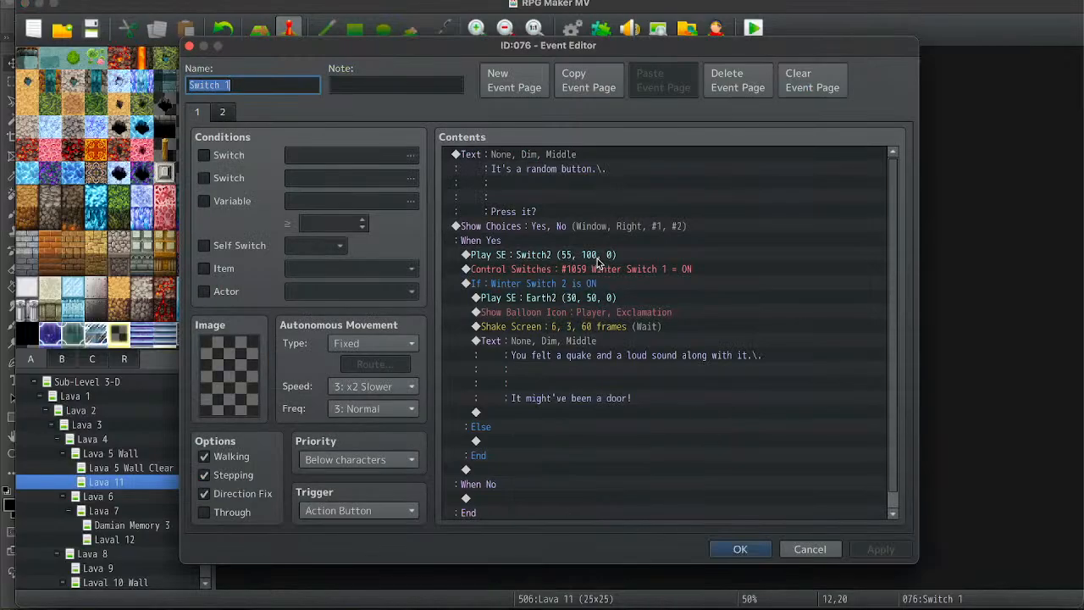
click(581, 269)
key(Delete)
key(super+v)
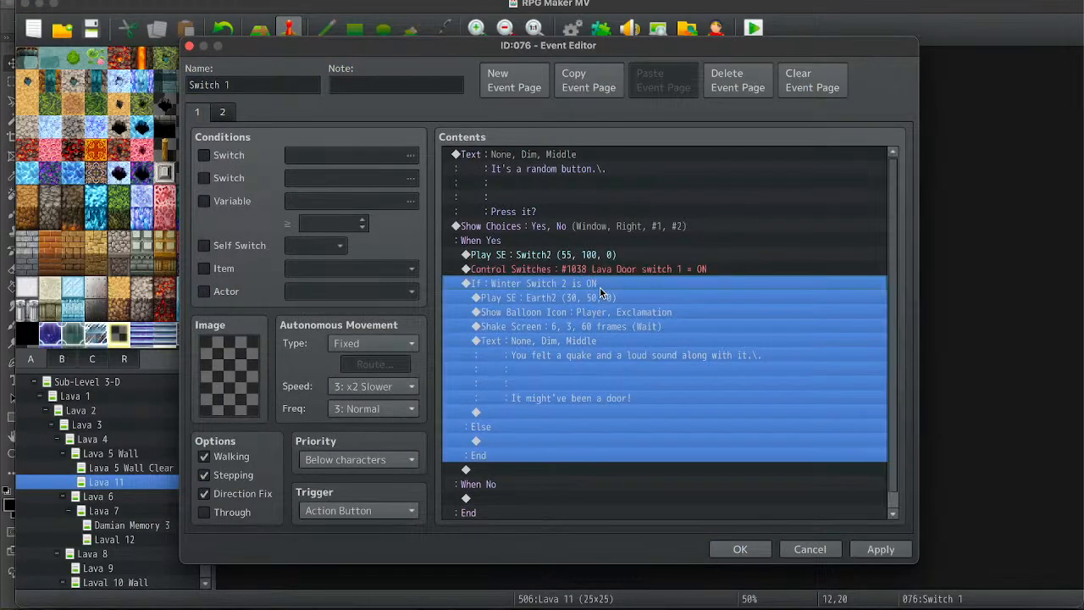
Change Switch 1's conditional branch to check that 1039 Lava Door switch 2 is ON.
click(598, 316)
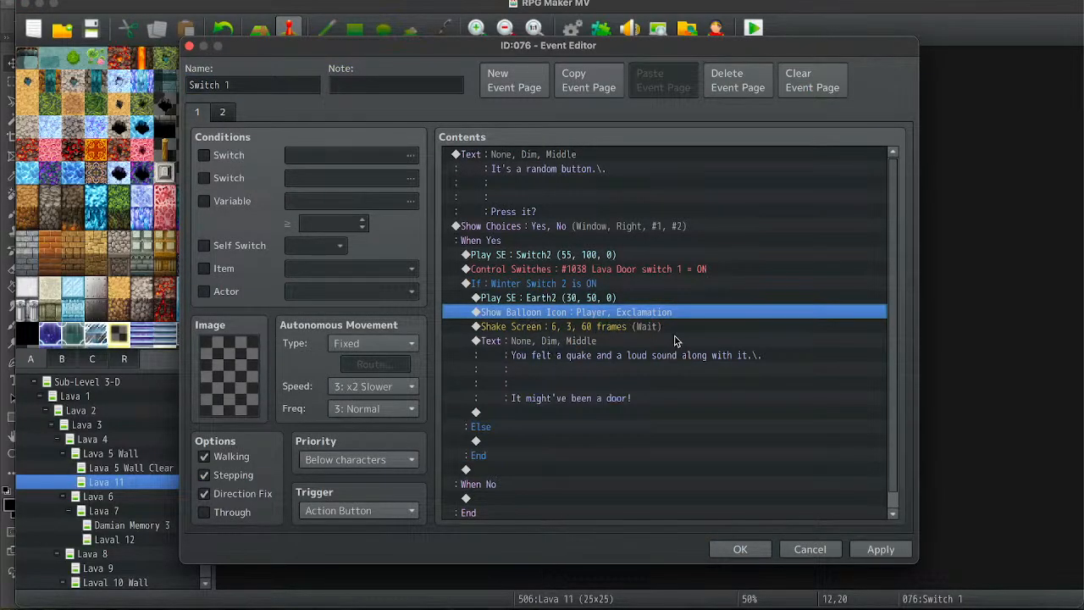
double_click(586, 284)
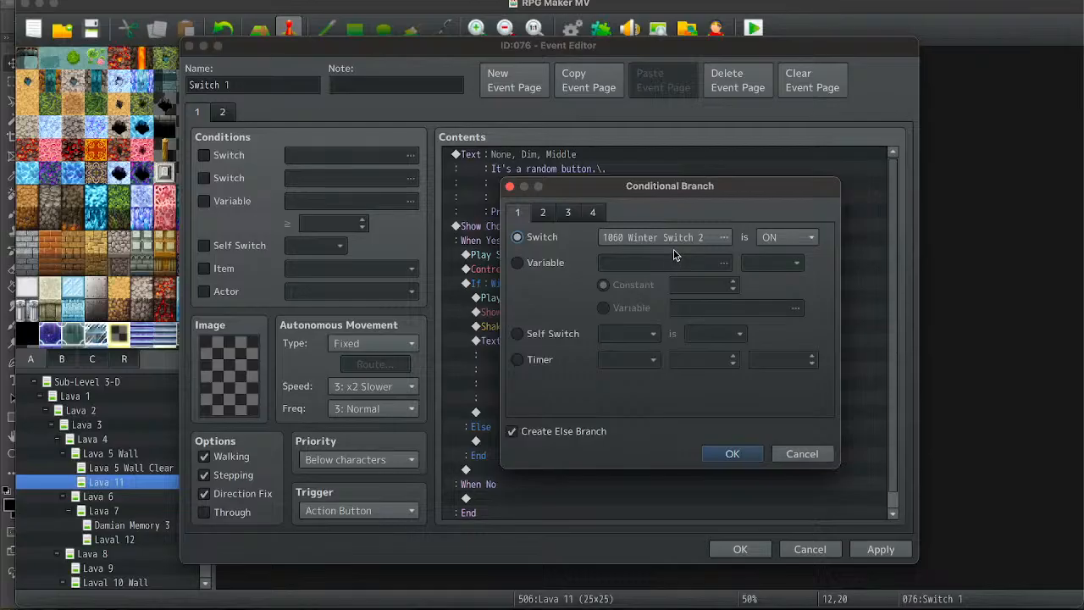
double_click(671, 238)
click(750, 429)
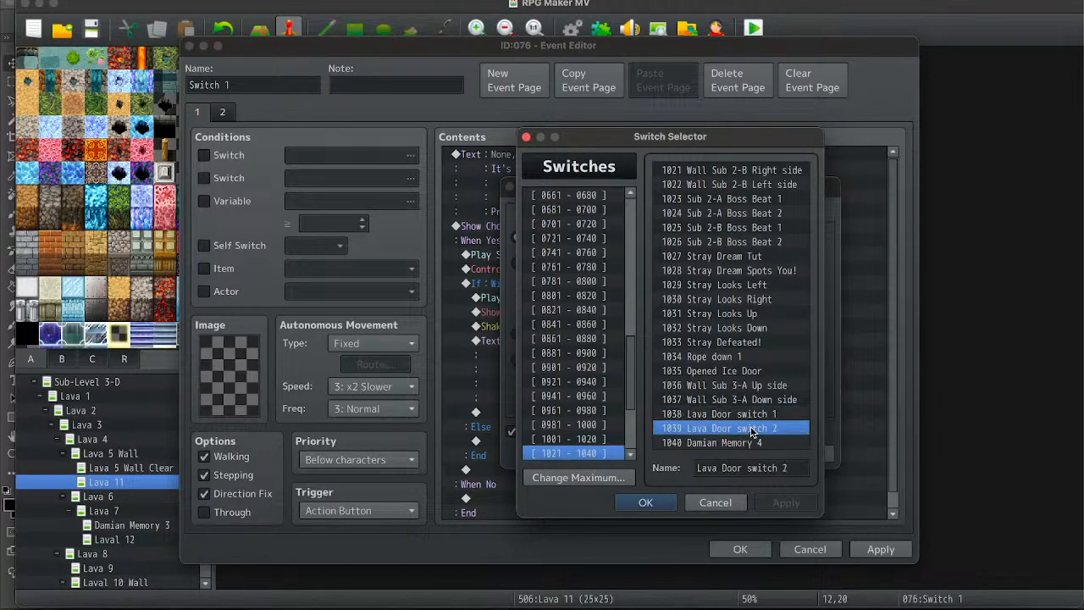
double_click(750, 429)
click(726, 450)
click(511, 298)
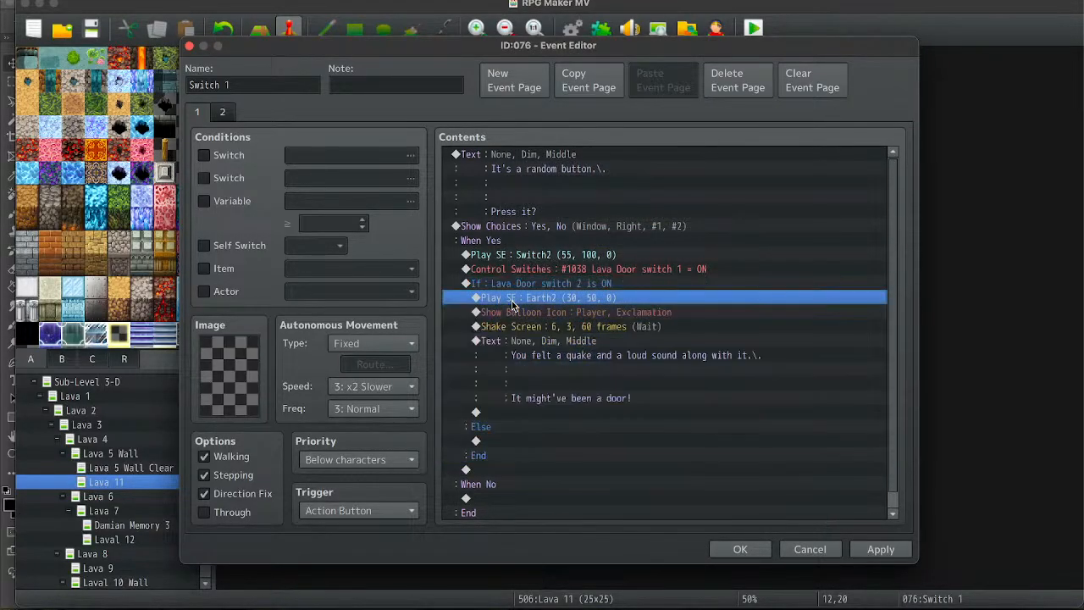
click(590, 343)
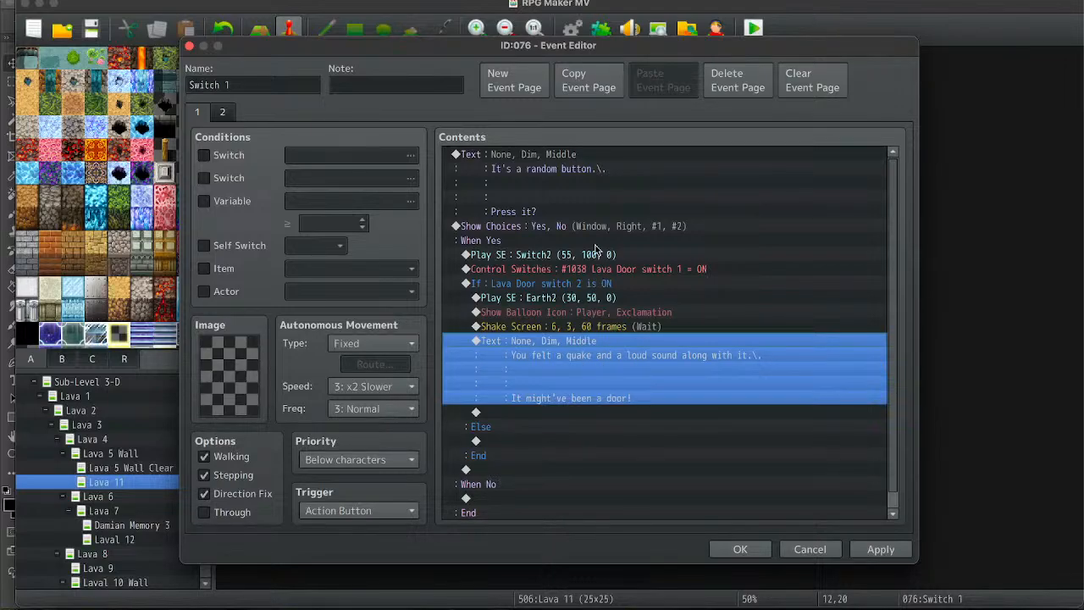
Reword the opening message to start "It's a Pillar that feels like it has a large amount" and preview it.
double_click(574, 154)
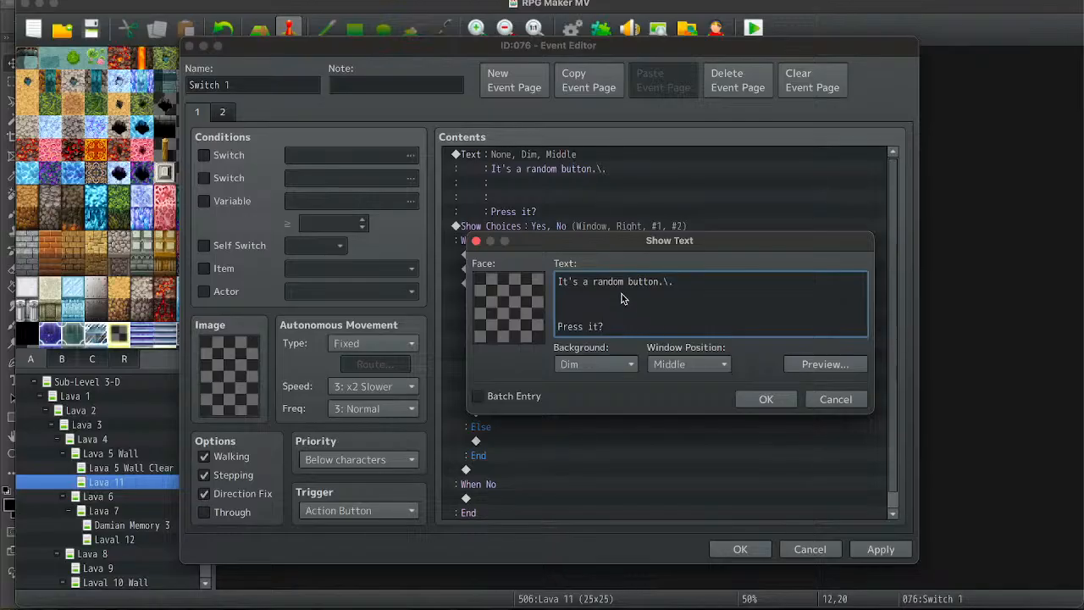
drag(658, 288, 597, 290)
text(Pila)
text(lar)
text( Open)
text(ing)
text(o)
text(that)
key(BackSpace)
key(BackSpace)
key(BackSpace)
key(BackSpace)
text(t feels like it has a lar)
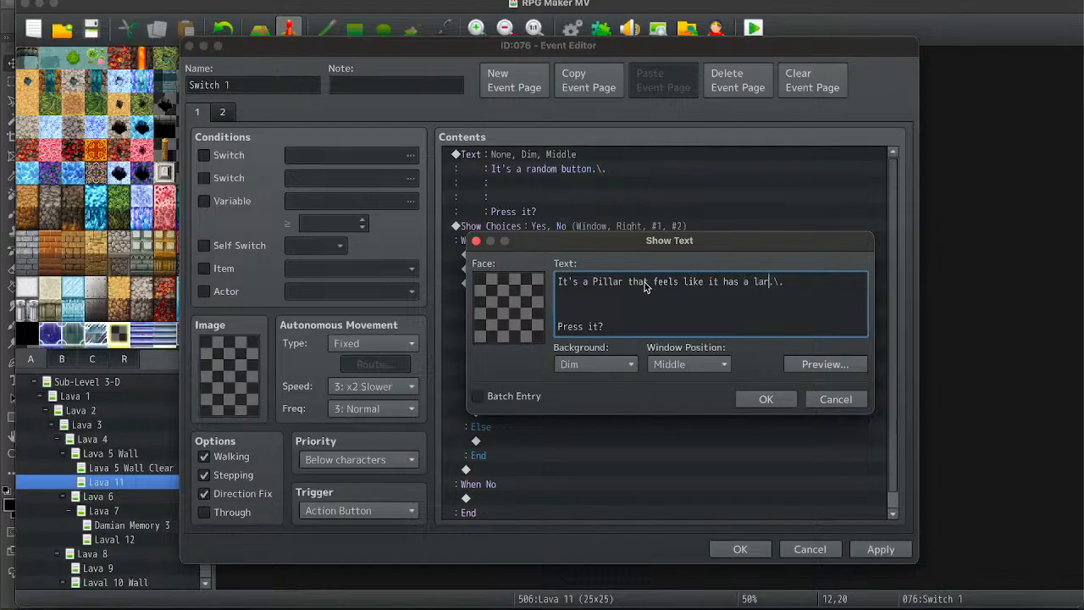
text(ge amount)
click(842, 368)
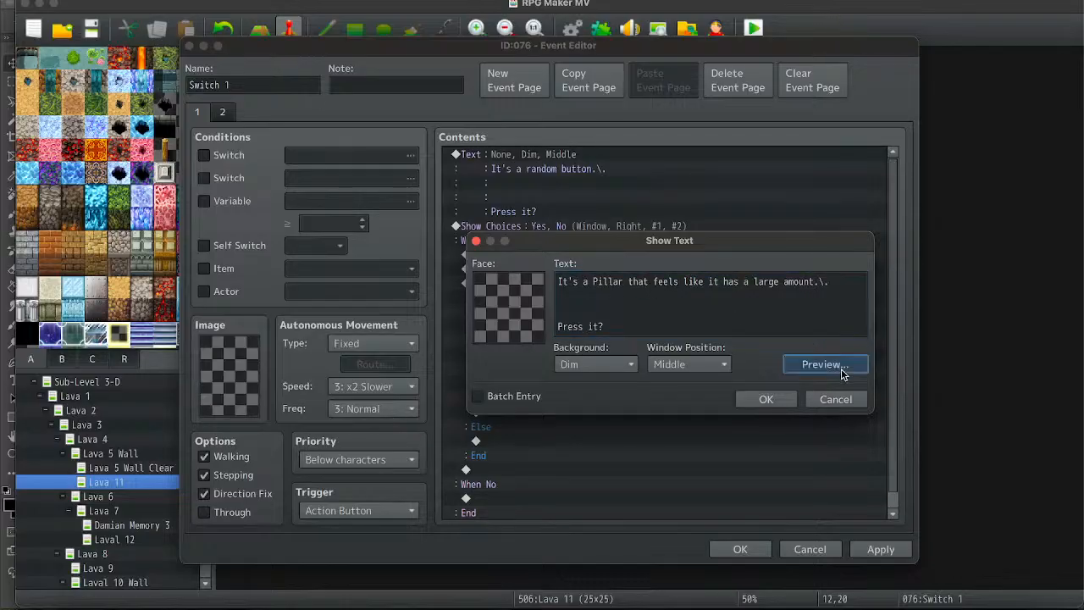
click(922, 391)
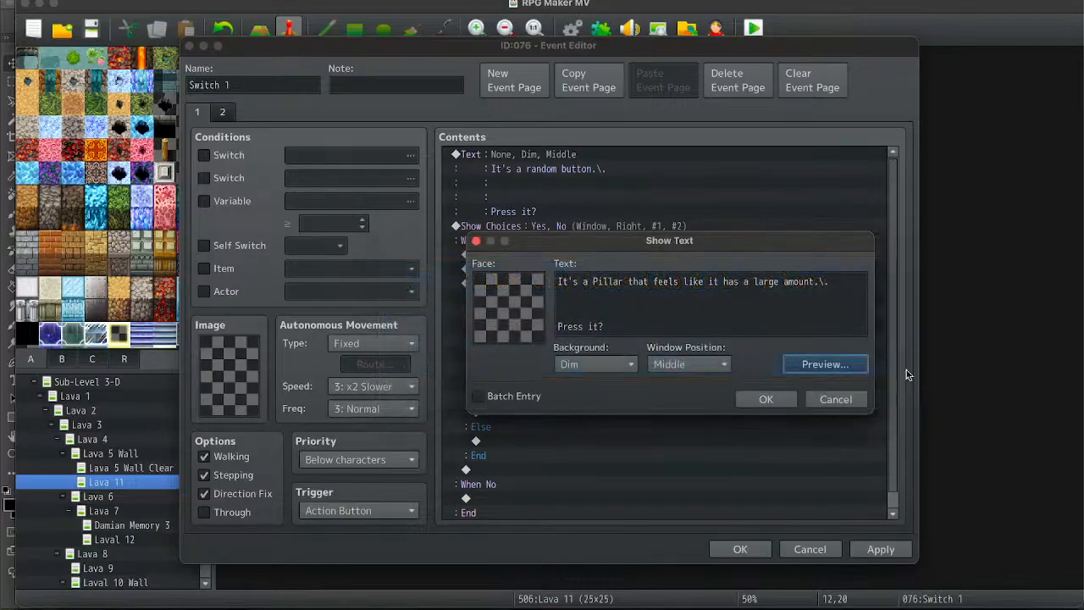
Extend the message with "of" on the first line and "energy.\.It" on the second, and preview it.
click(814, 283)
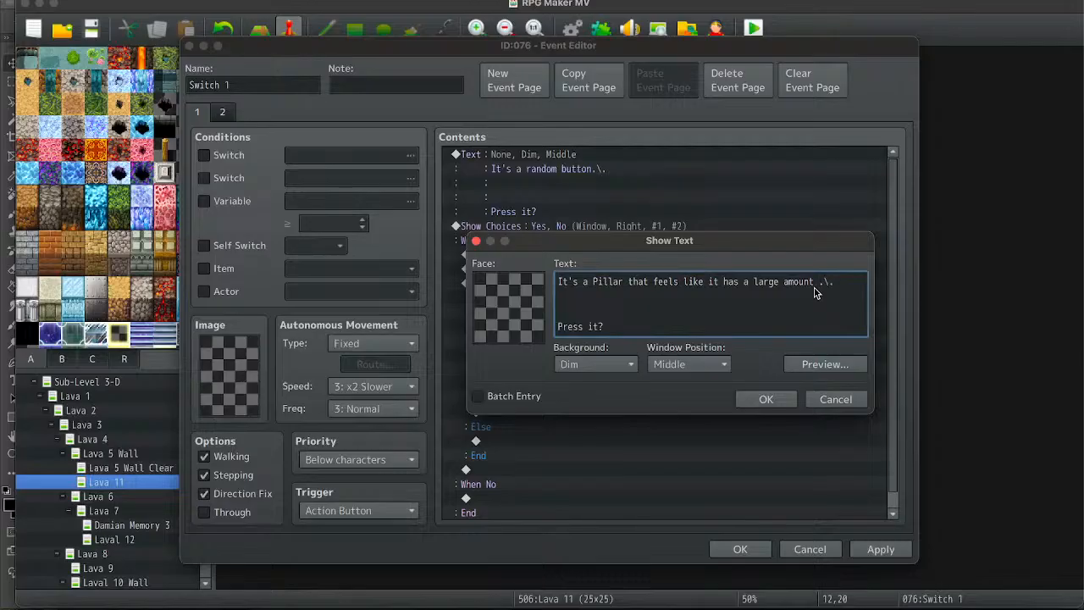
key(Return)
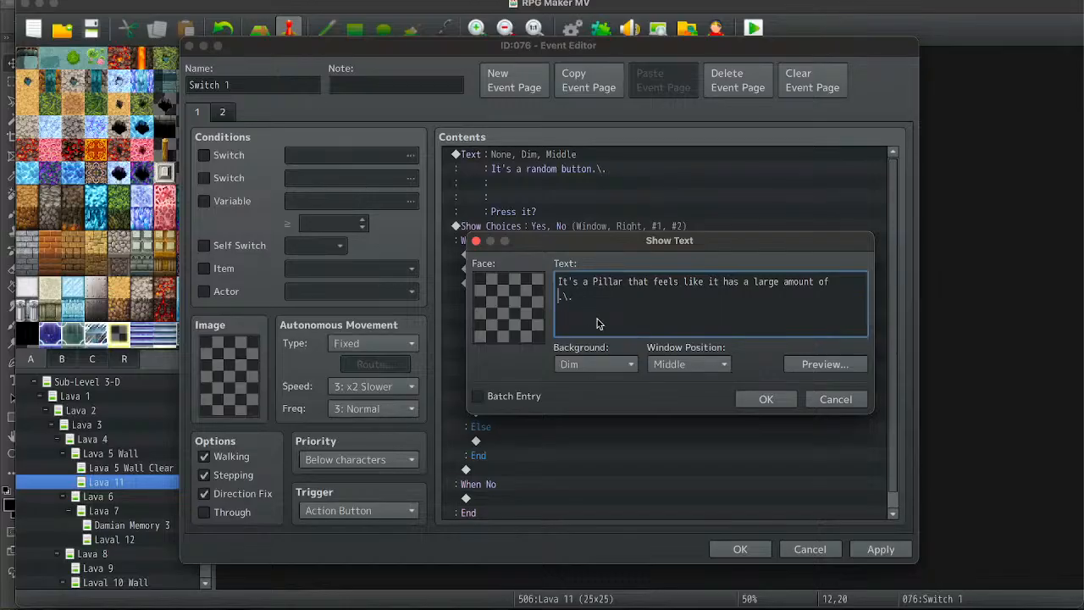
text(energy.)
click(618, 330)
click(590, 299)
key(Right)
text(It)
click(813, 366)
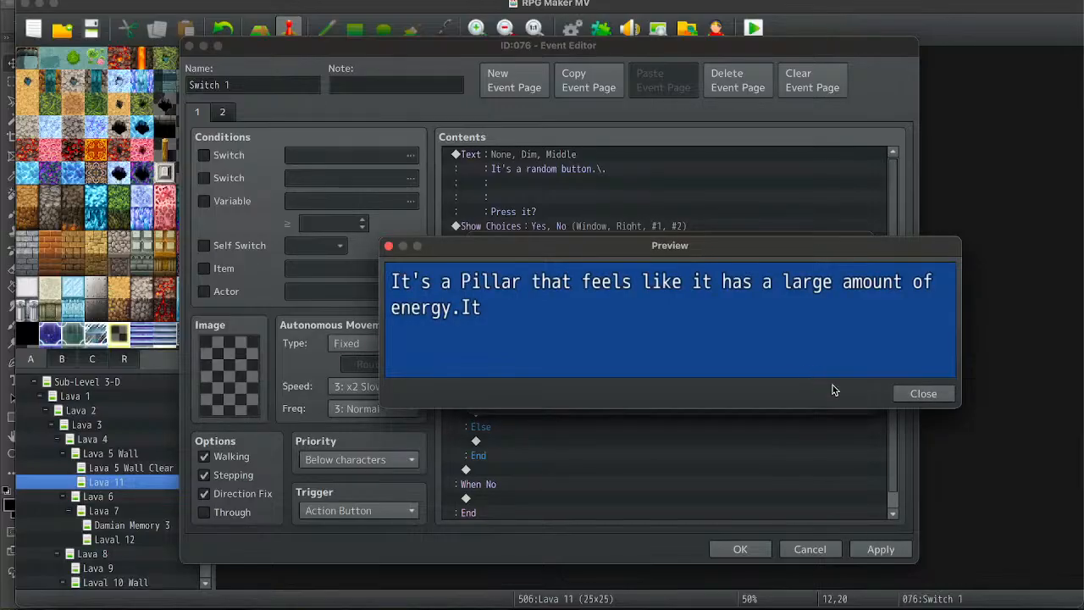
click(922, 394)
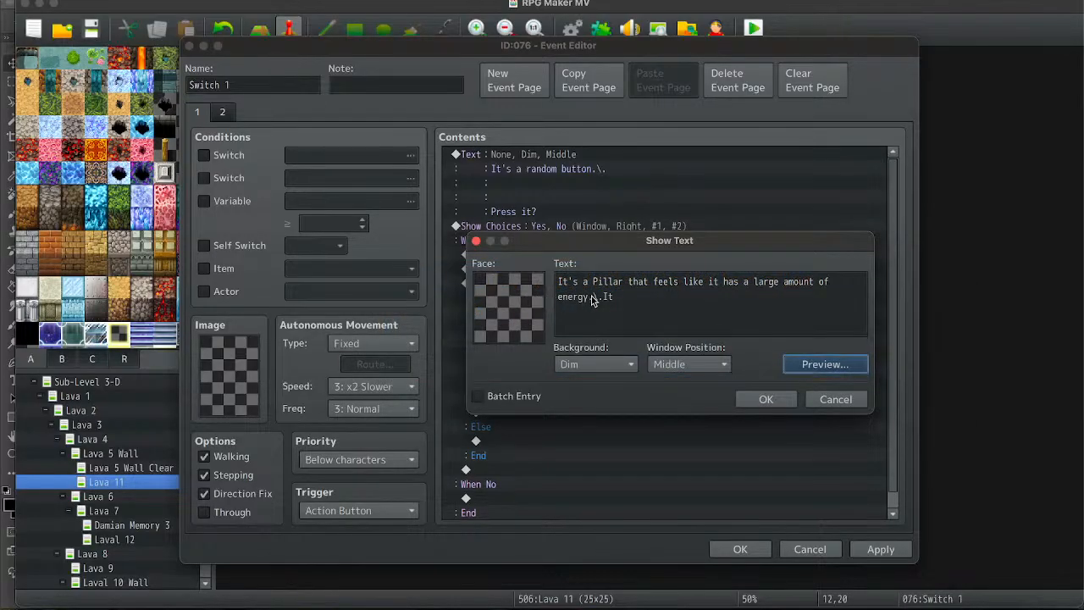
Space out the second sentence and complete it as "It has a switch behind it!\.".
click(604, 298)
click(633, 305)
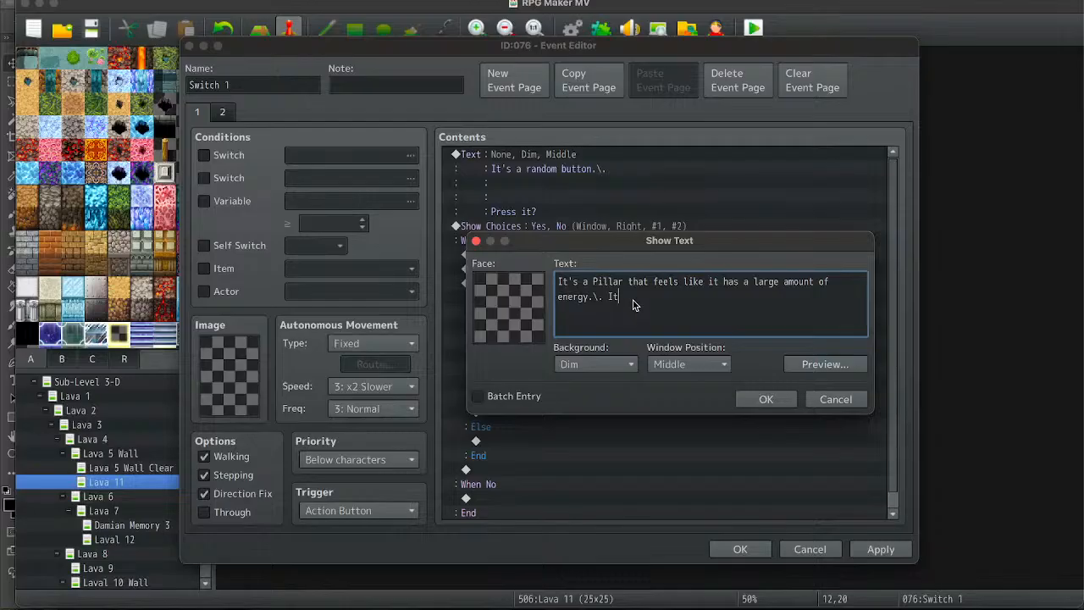
text(has a switch behiond it)
click(712, 302)
key(BackSpace)
click(759, 300)
Write "Flip it?" as the message's fourth line and accept the message.
text(ss i)
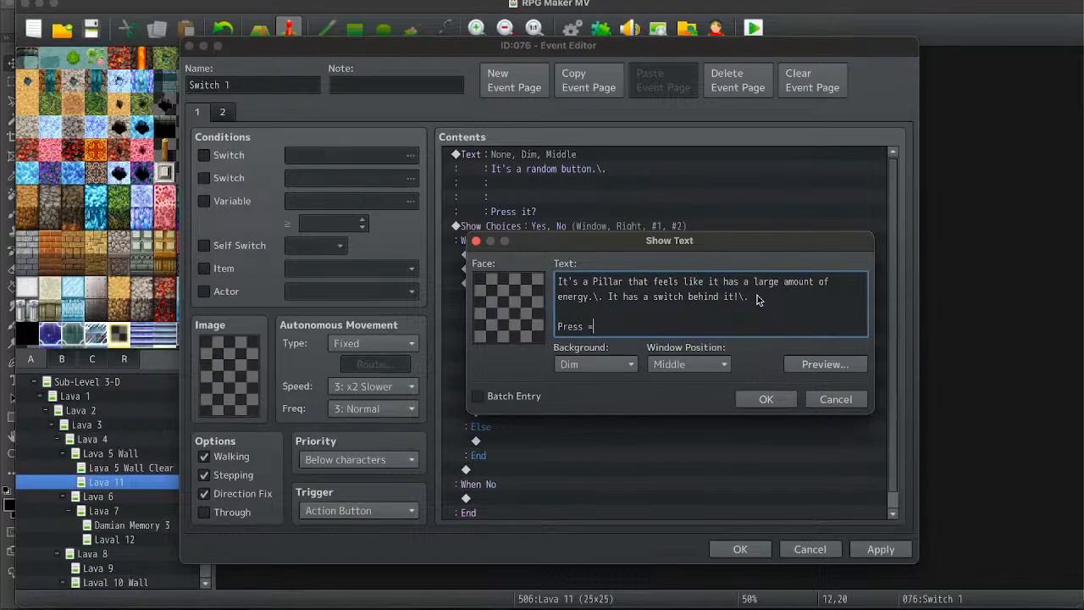
key(BackSpace)
key(BackSpace)
key(BackSpace)
key(BackSpace)
key(BackSpace)
key(BackSpace)
text(lip it?)
click(750, 398)
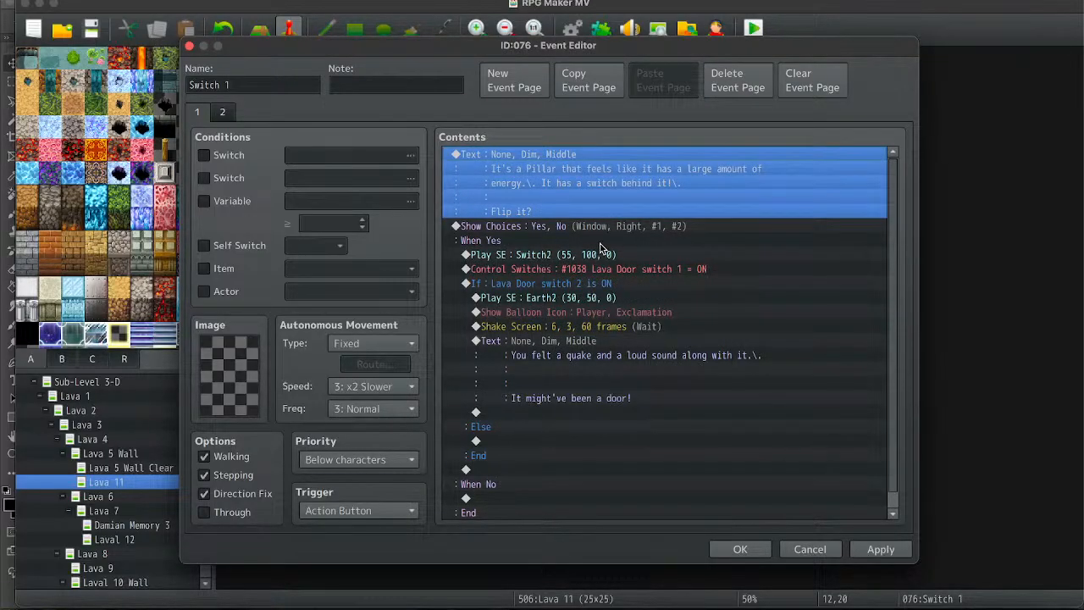
Accept the Switch 1 event and delete the old EV075 event at 11,20.
scroll(569, 396, down, 1)
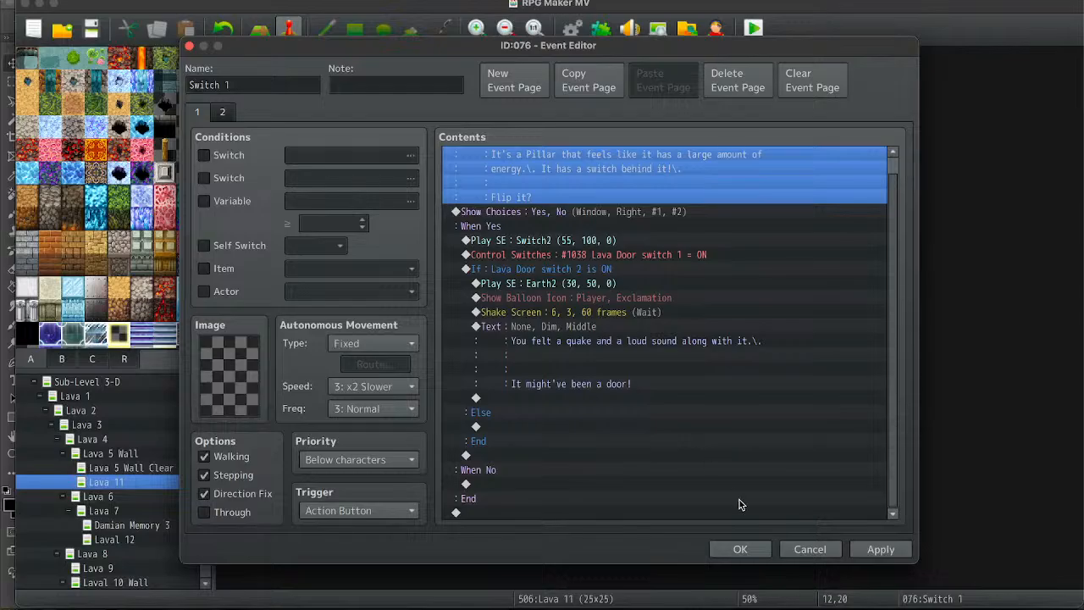
click(739, 549)
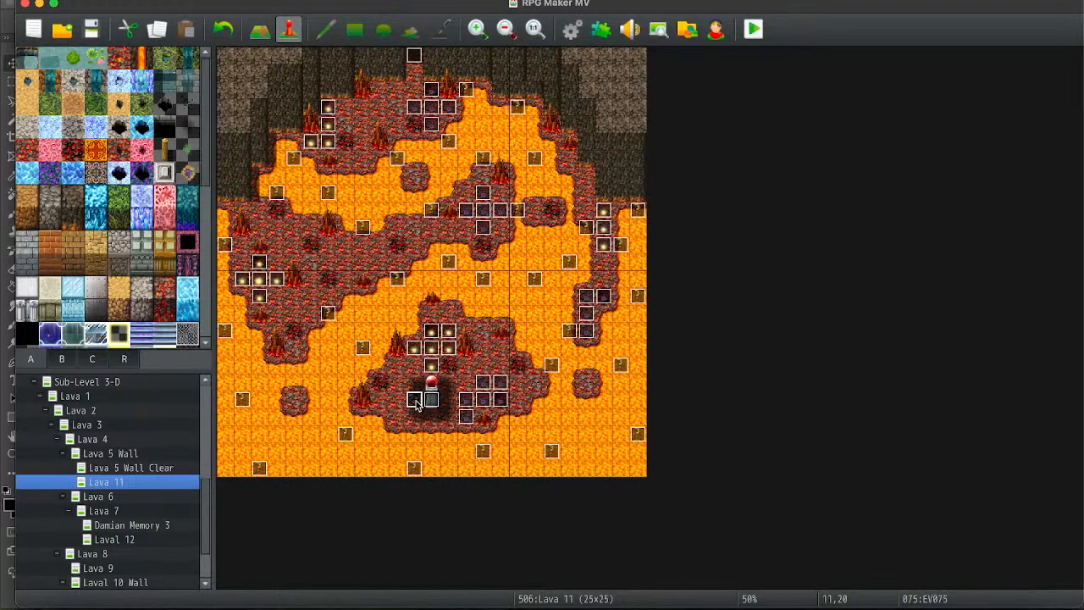
click(432, 400)
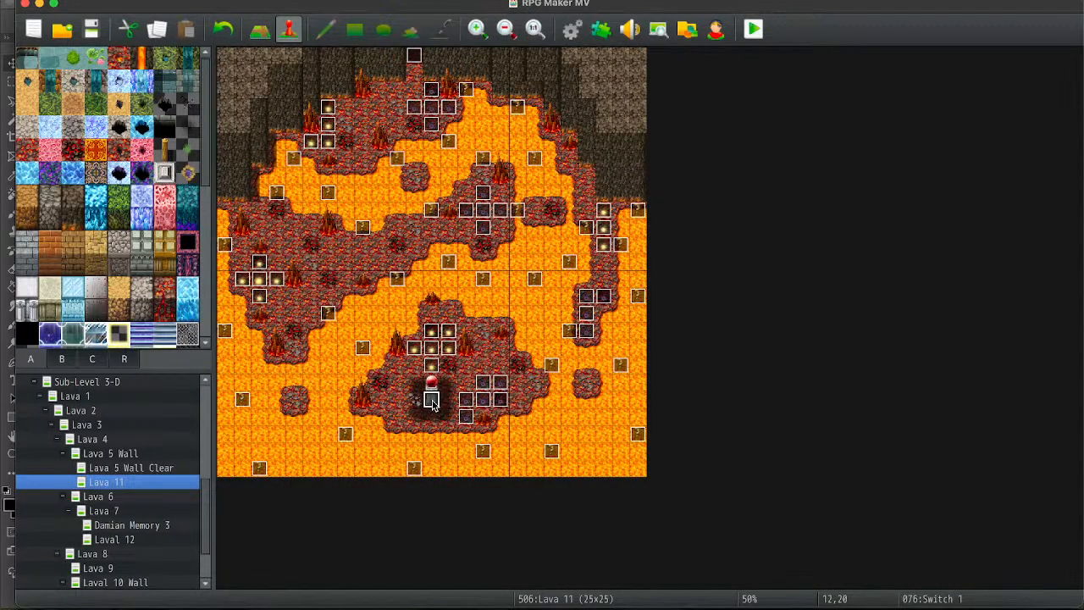
Go through the Sub-Level 3-D maps from Lava 6 down and open Lava 13.
click(138, 497)
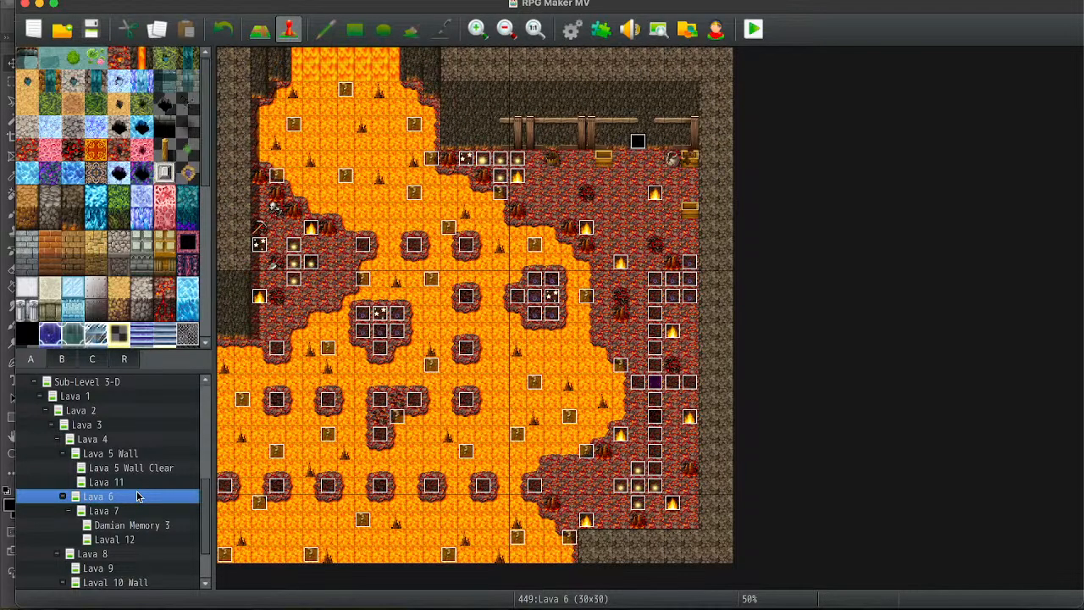
key(Down)
key(Down)
key(Down)
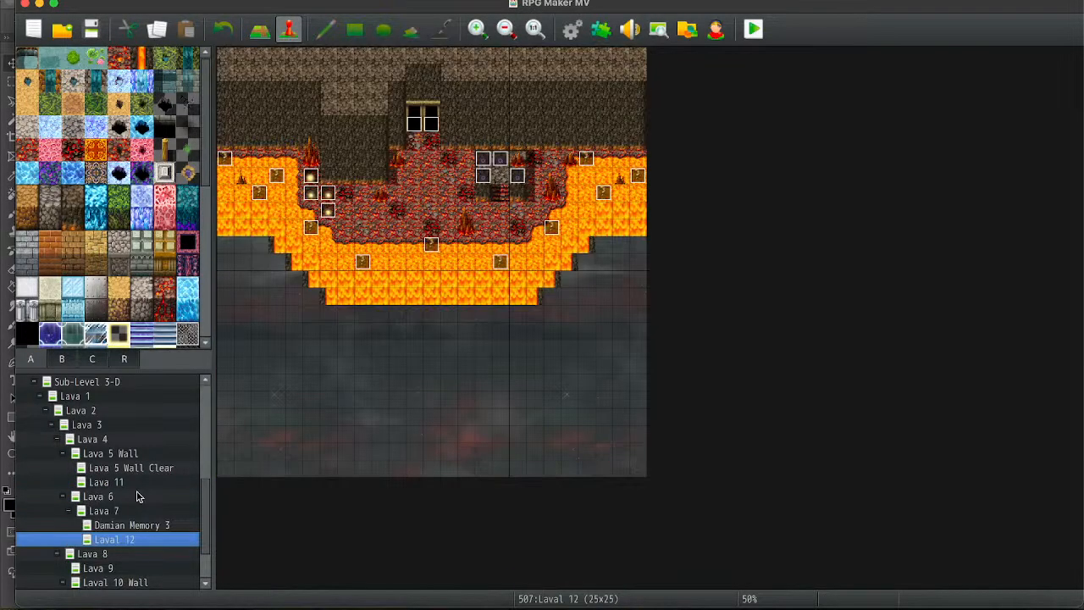
key(Down)
key(Down)
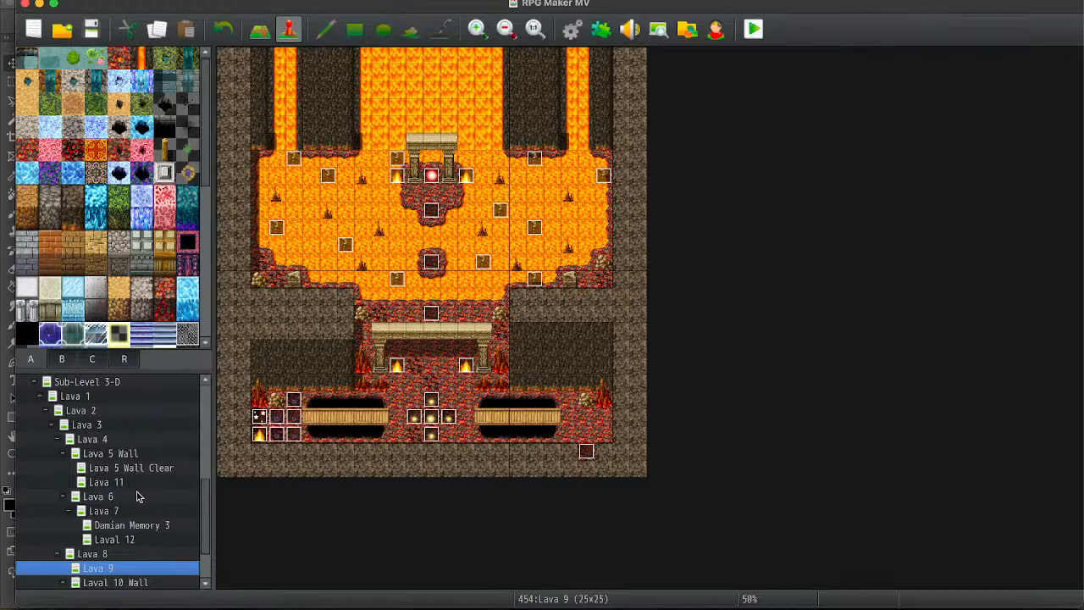
key(Down)
key(Down)
key(Down)
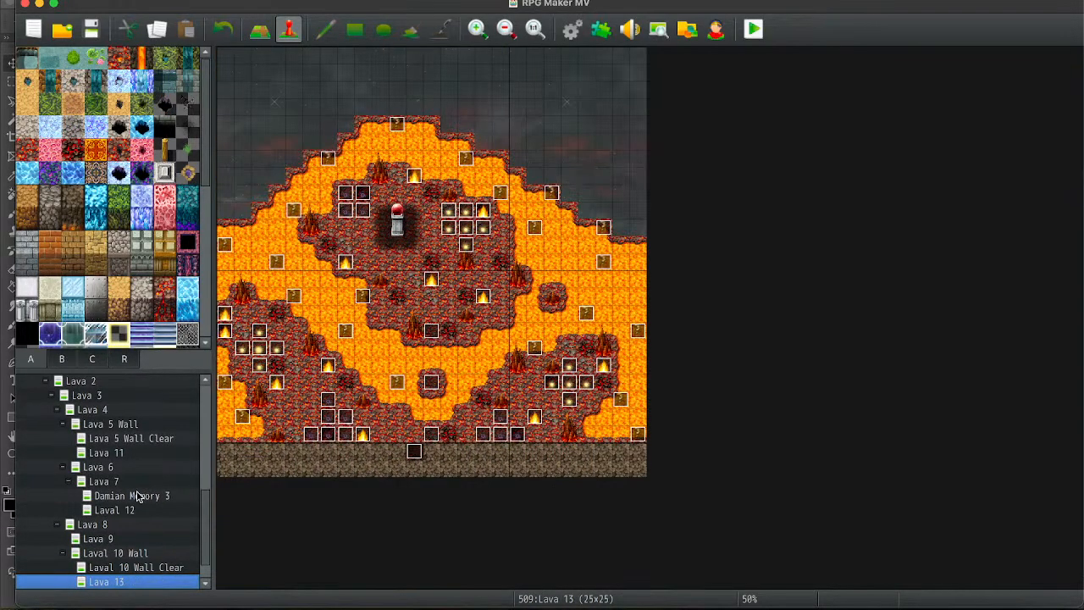
In Lava 13's Switch 1 event, change the Control Switches command to turn ON 1039 Lava Door switch 2.
double_click(396, 227)
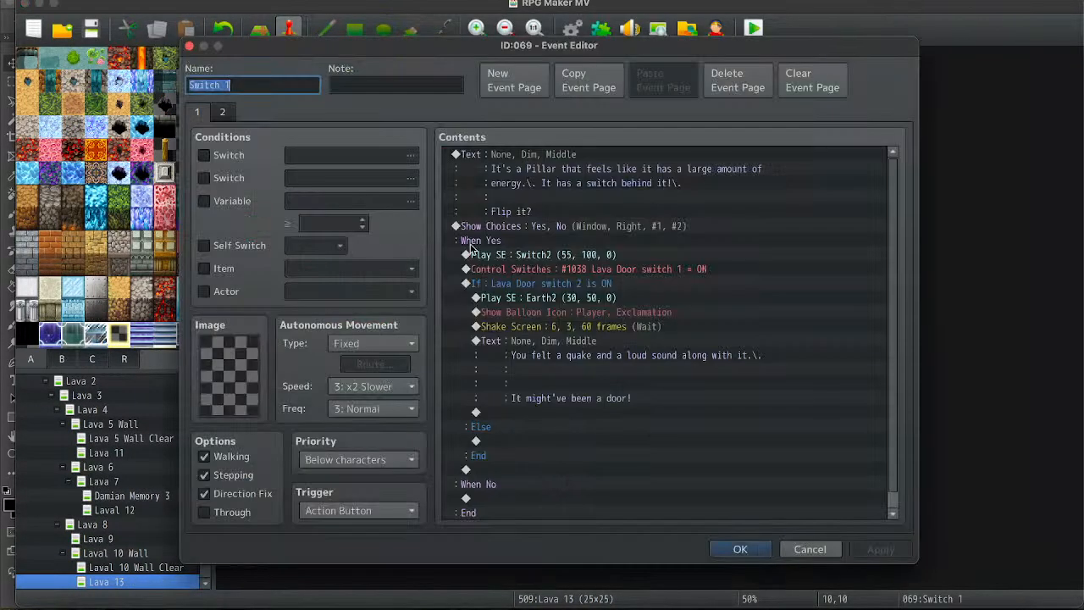
click(575, 273)
double_click(575, 271)
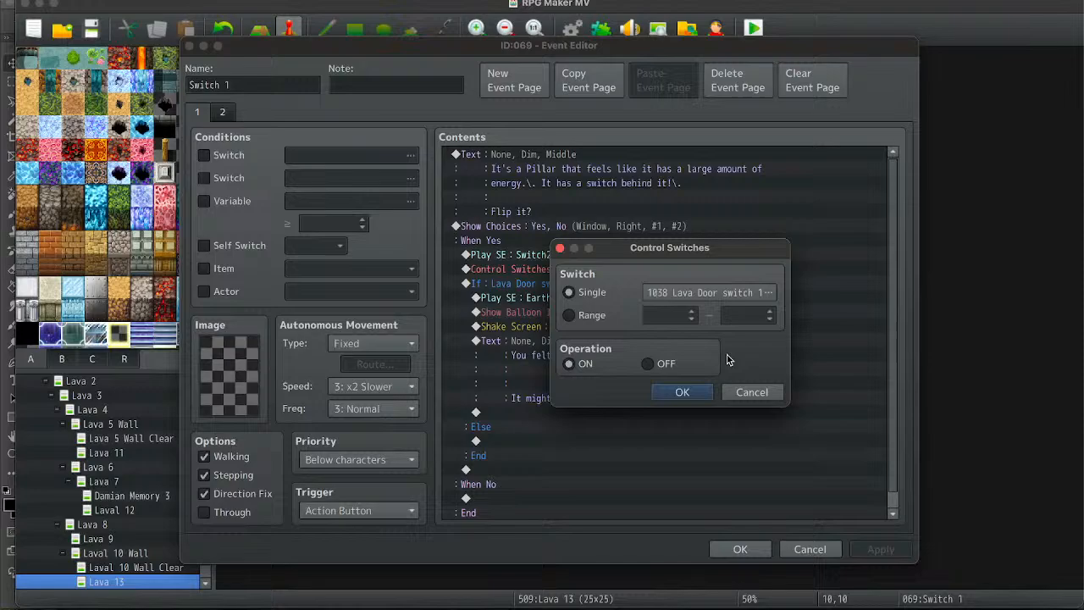
click(710, 292)
click(752, 428)
double_click(752, 428)
click(685, 391)
Make the conditional branch check that 1038 Lava Door switch 1 is ON and accept the Switch 1 event.
click(585, 284)
double_click(585, 284)
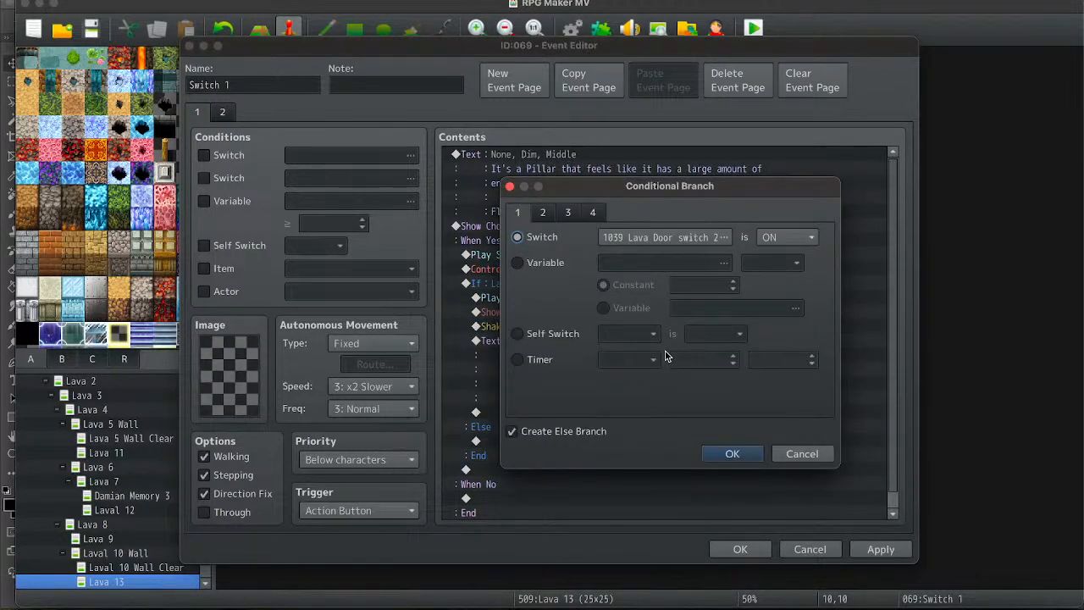
click(703, 239)
double_click(734, 413)
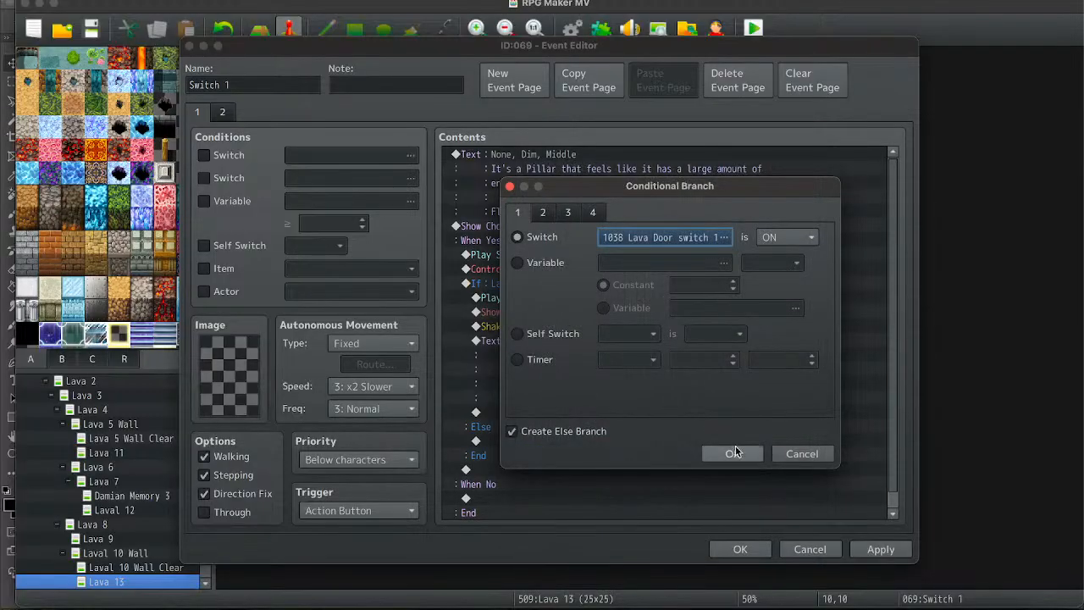
click(730, 452)
click(600, 311)
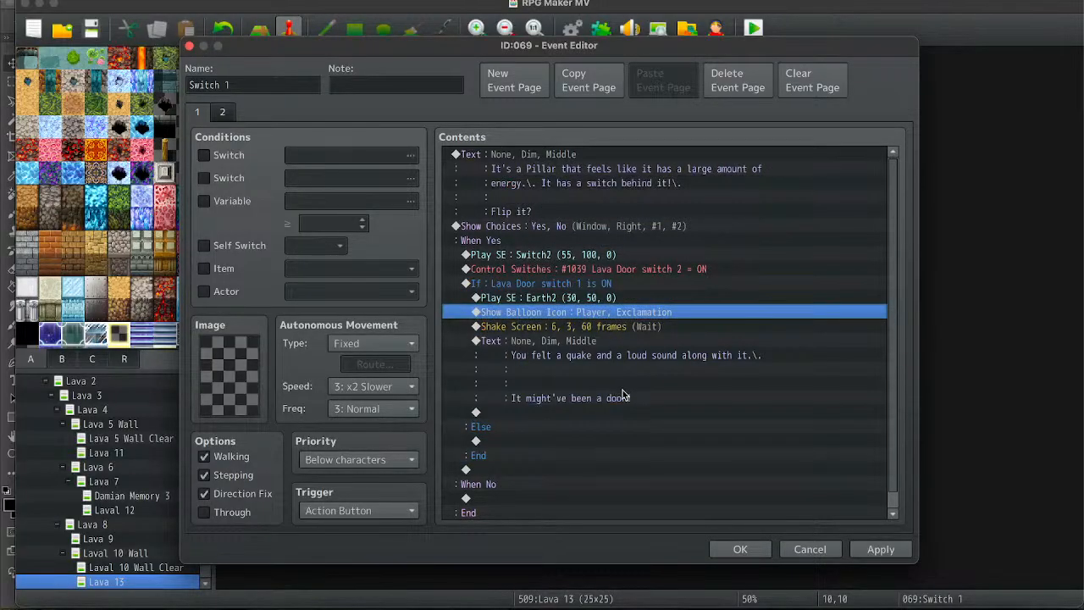
click(742, 552)
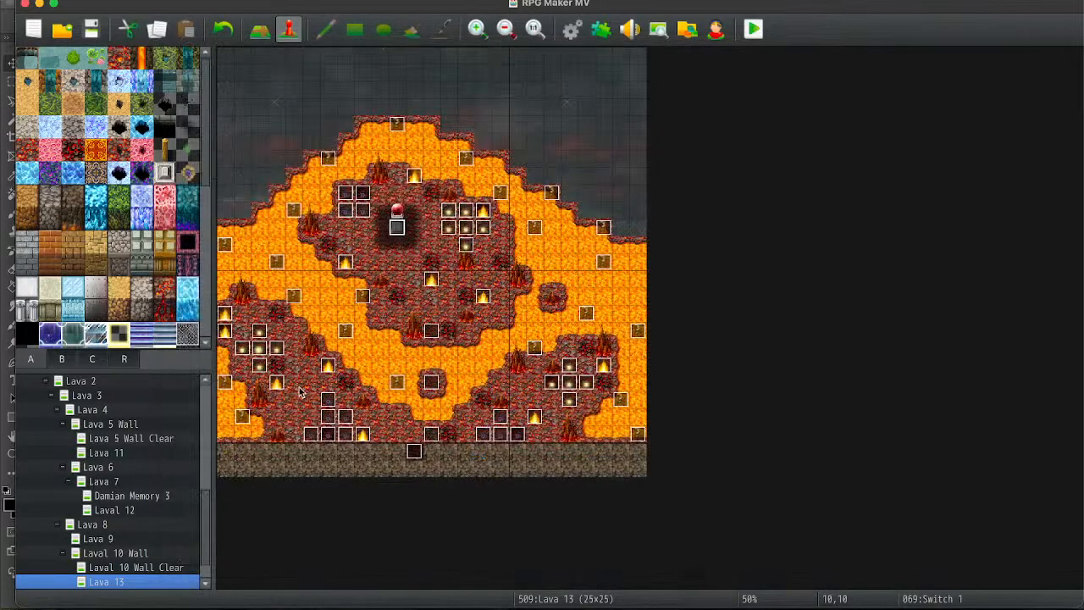
Return up the map list to Lava 1 and open the door event at 14,3.
click(118, 438)
key(Up)
key(Up)
key(Up)
key(Up)
key(Up)
key(Up)
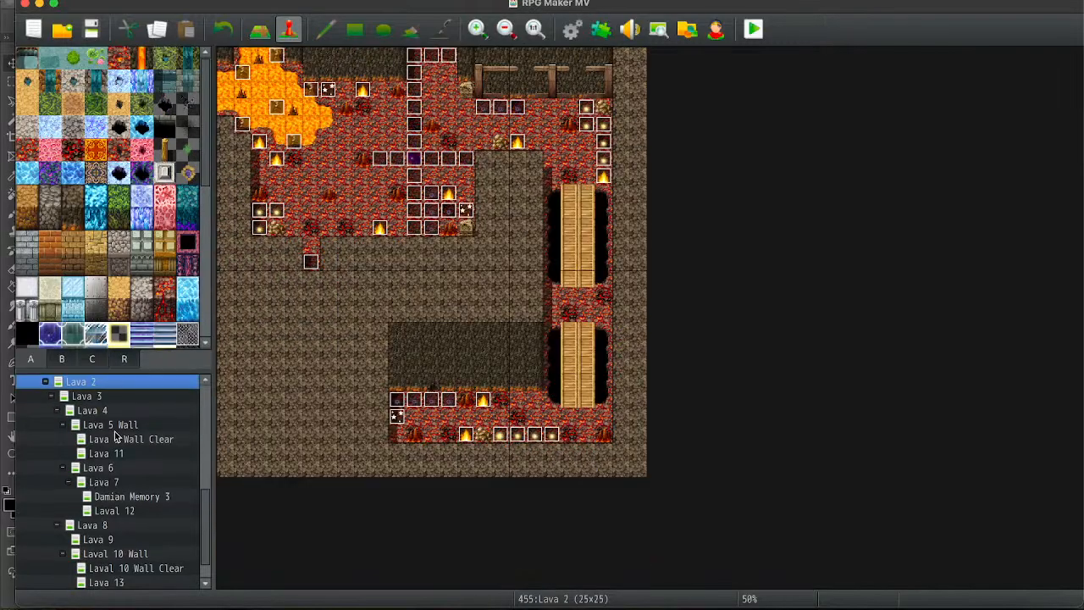
key(Up)
key(Down)
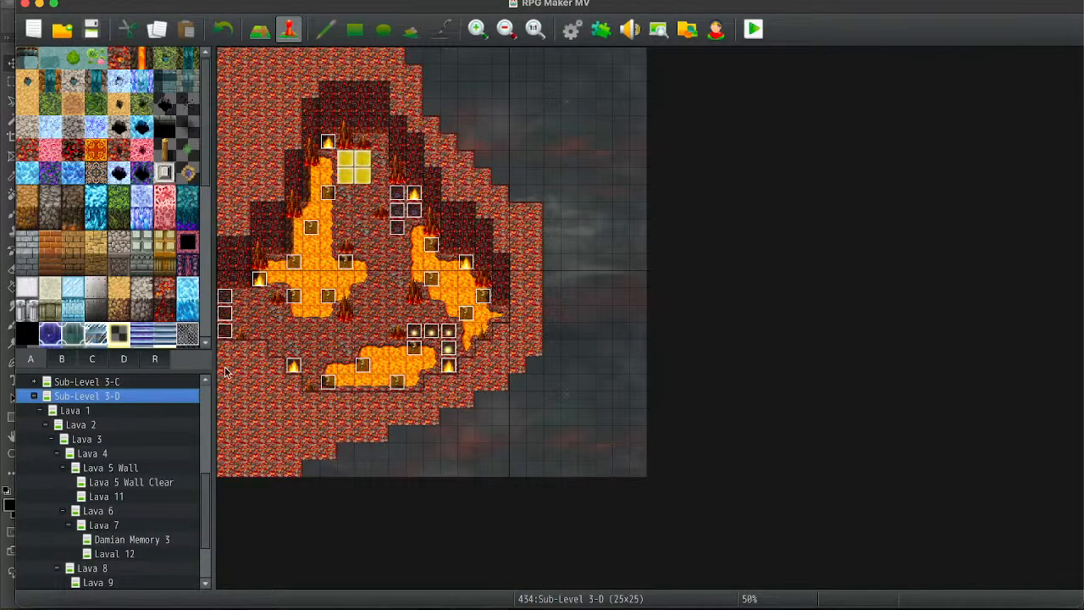
key(Down)
double_click(462, 115)
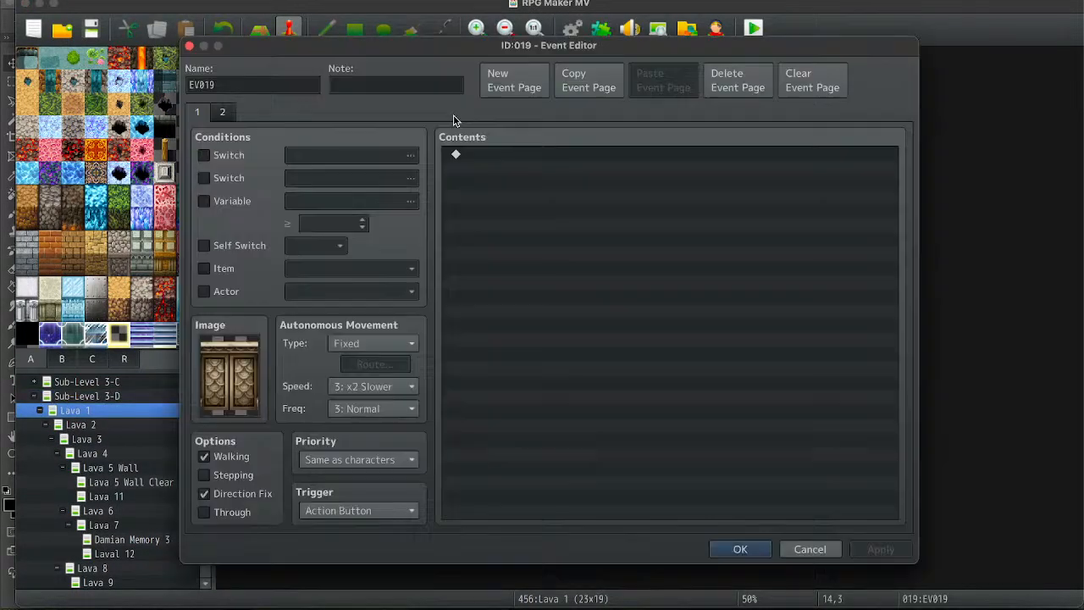
Set the door's page 2 conditions to 1038 Lava Door switch 1 and 1039 Lava Door switch 2, accept the event and save the project.
click(223, 111)
click(314, 156)
double_click(593, 393)
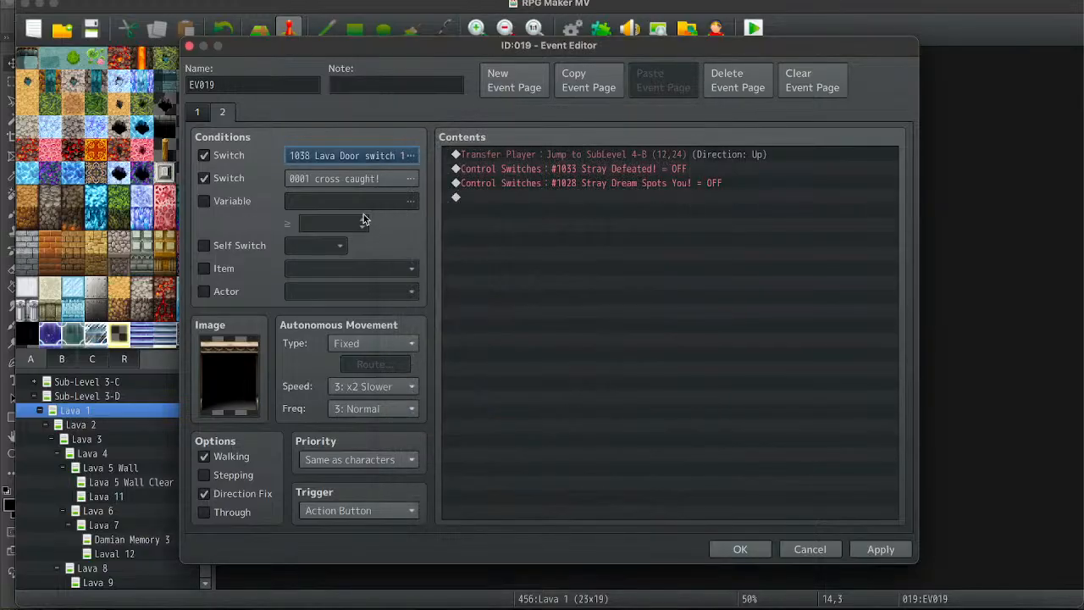
click(366, 178)
click(657, 407)
double_click(657, 408)
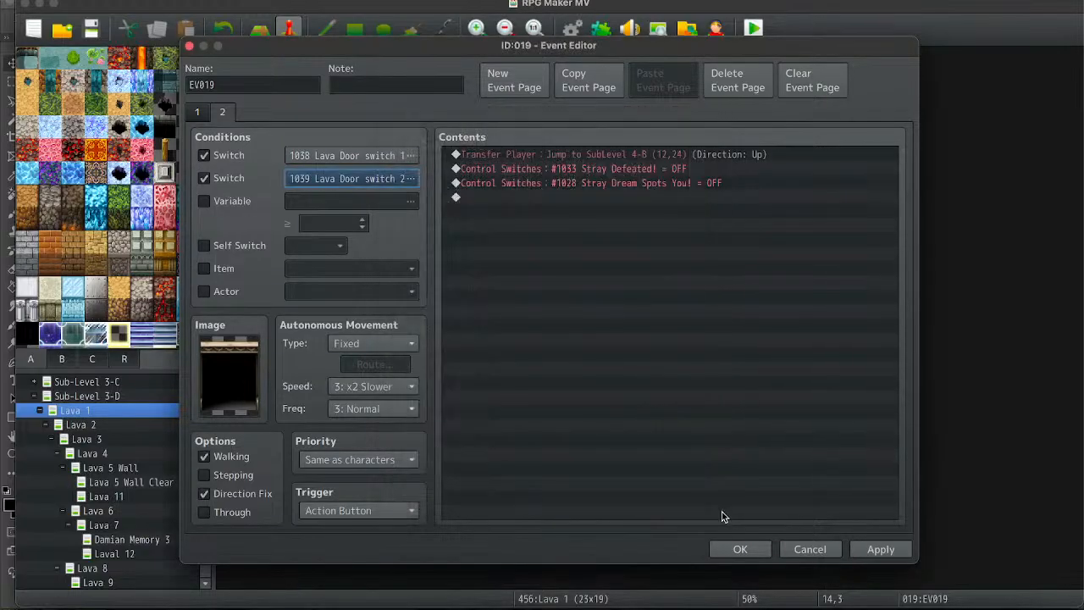
click(741, 549)
click(92, 32)
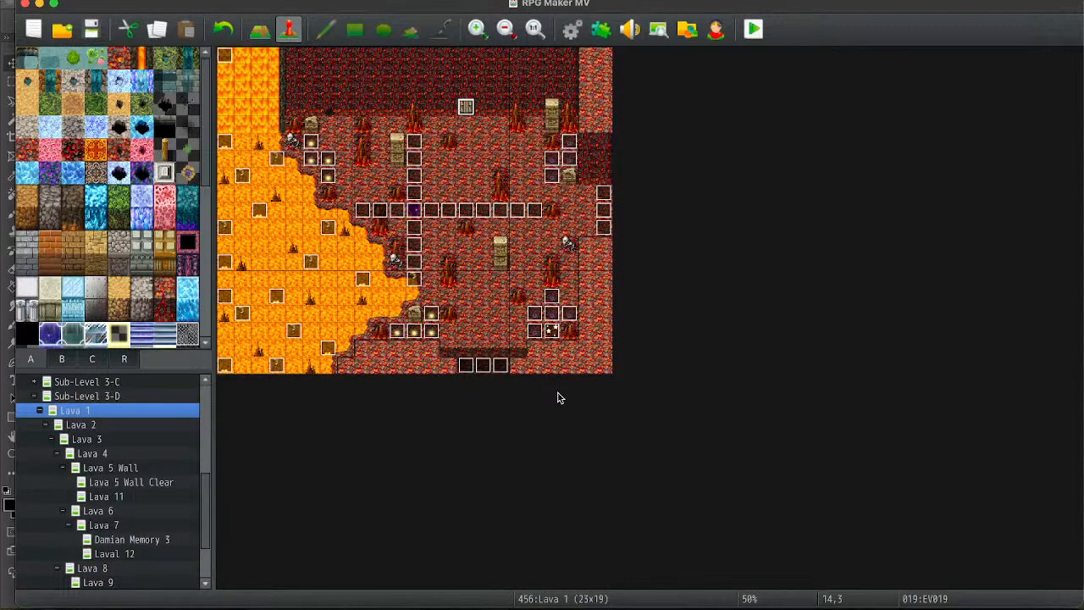
Review the Sub-Level 3-D maps from Lava 4 down through Lava 13 to Jump to SubLevel 4-B.
click(134, 455)
click(136, 465)
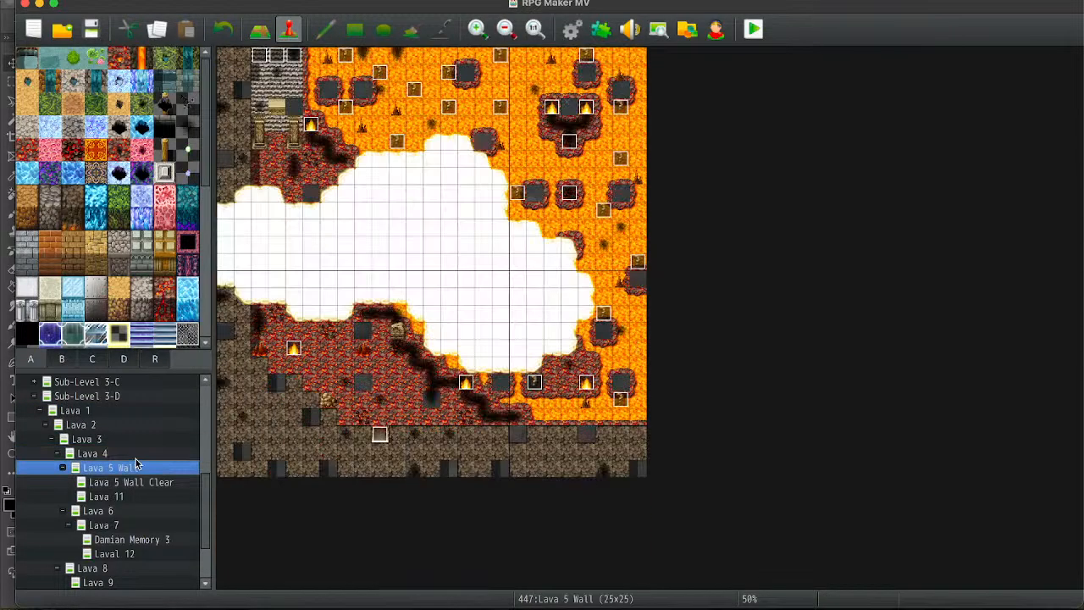
key(Down)
key(Down)
key(Down)
key(Down)
key(Down)
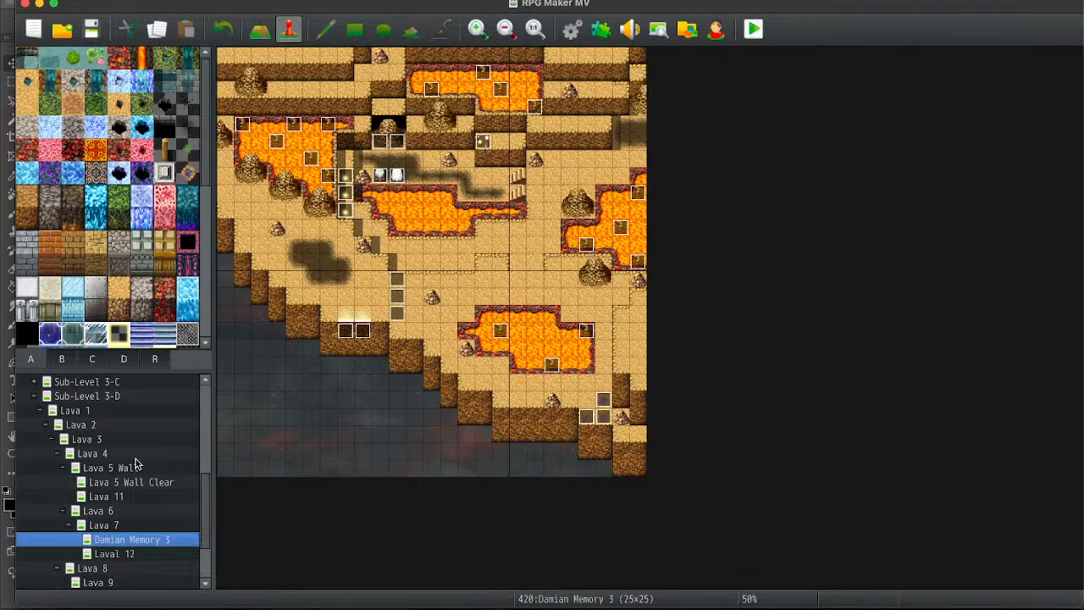
key(Down)
key(Down)
key(Down)
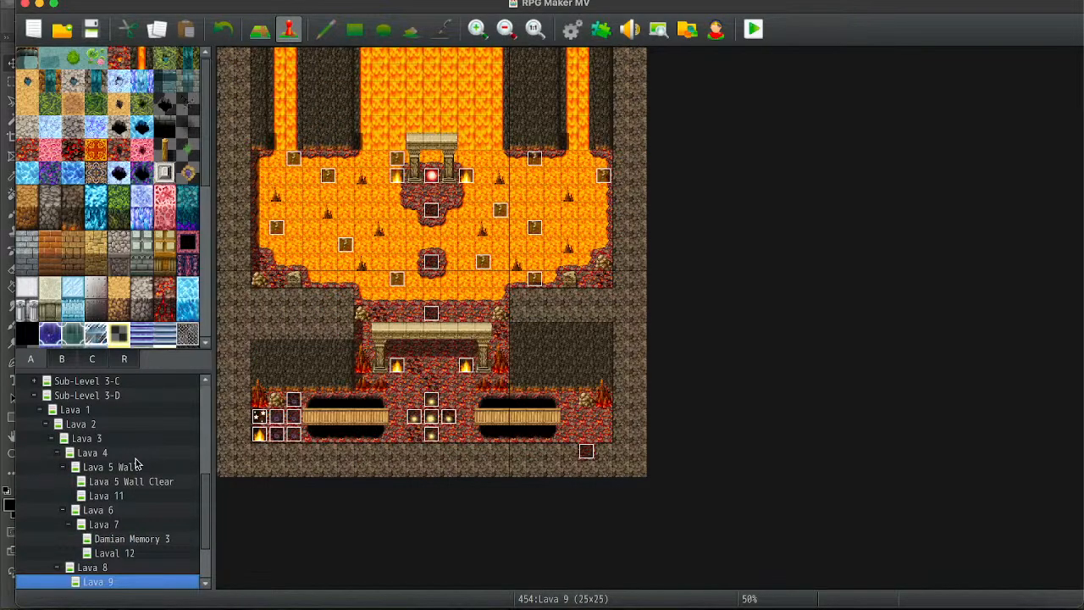
key(Down)
key(Down)
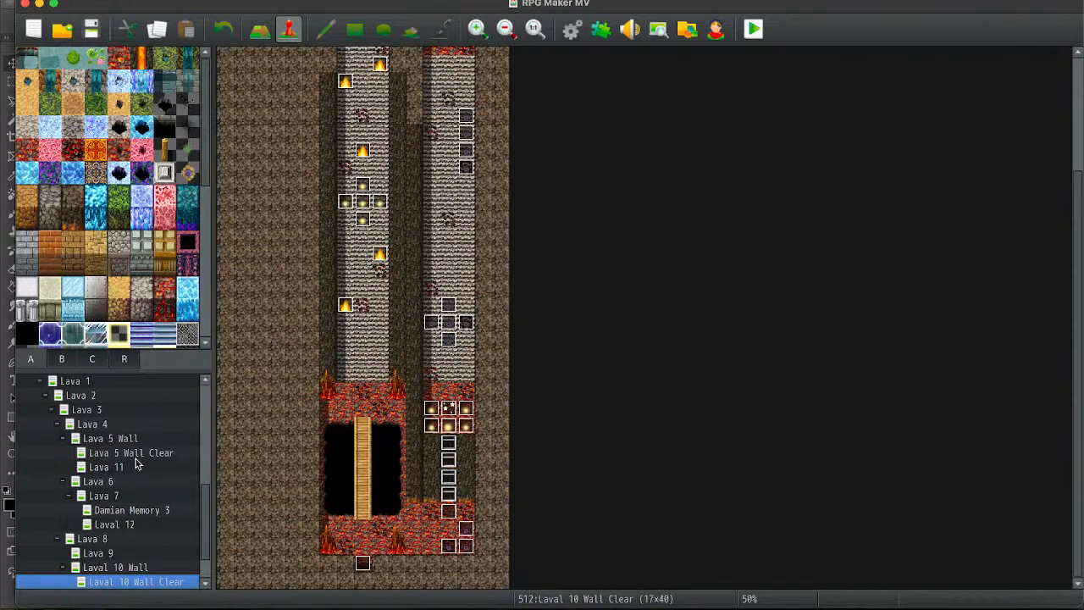
key(Down)
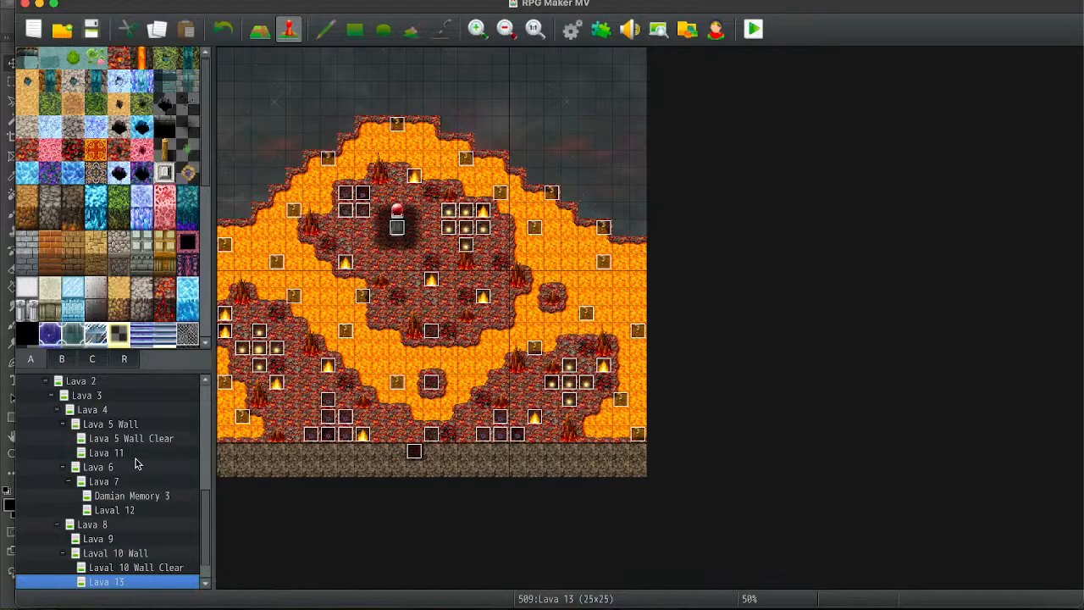
key(Down)
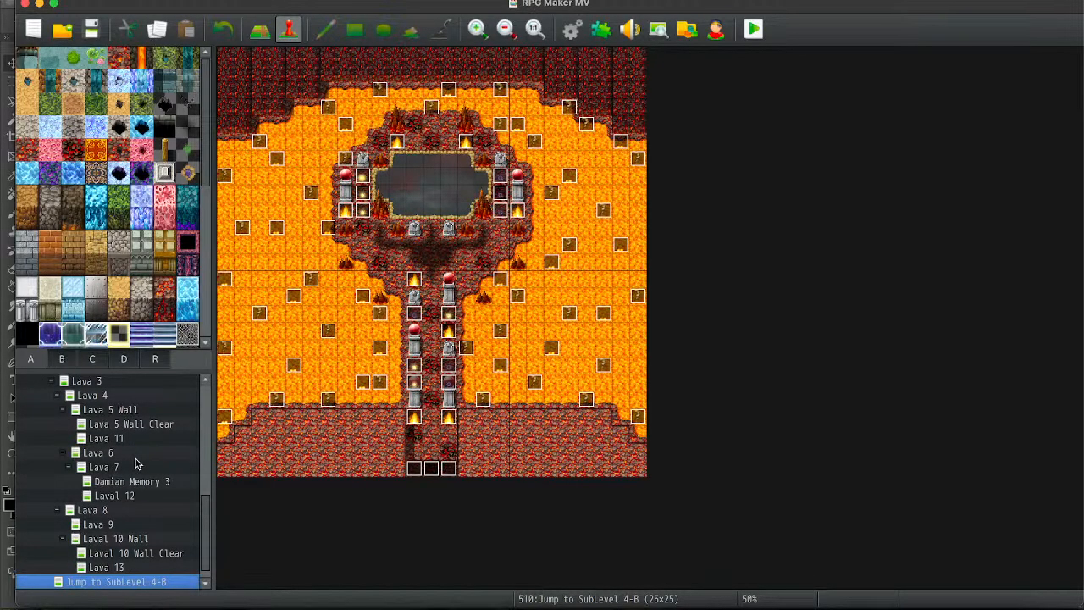
Look back and forth between the Jump to SubLevel 4-B and Mini Cave 12 maps.
key(Down)
key(Up)
key(Down)
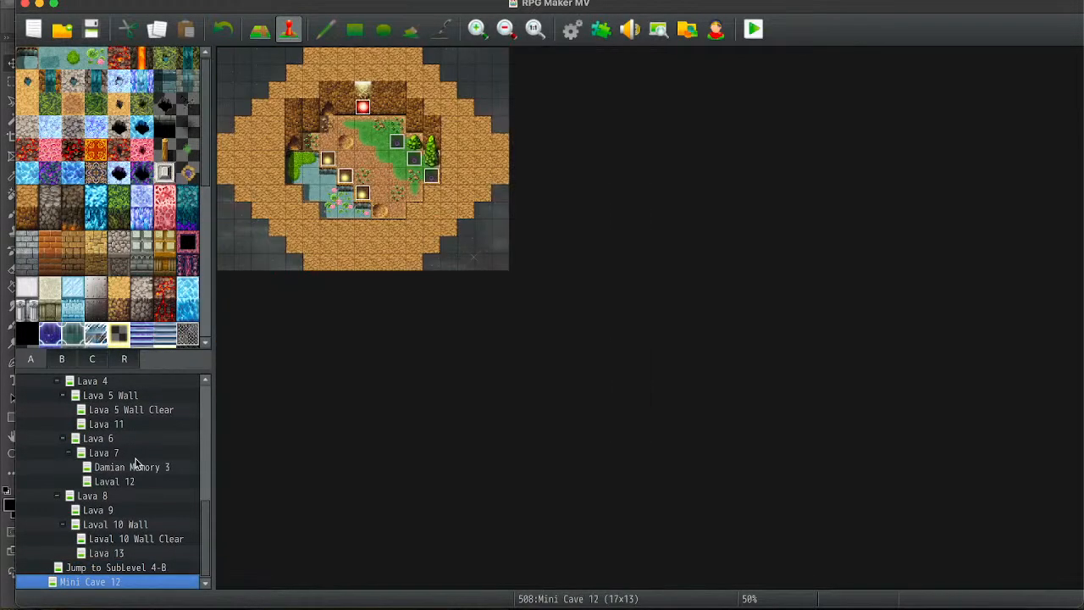
key(Up)
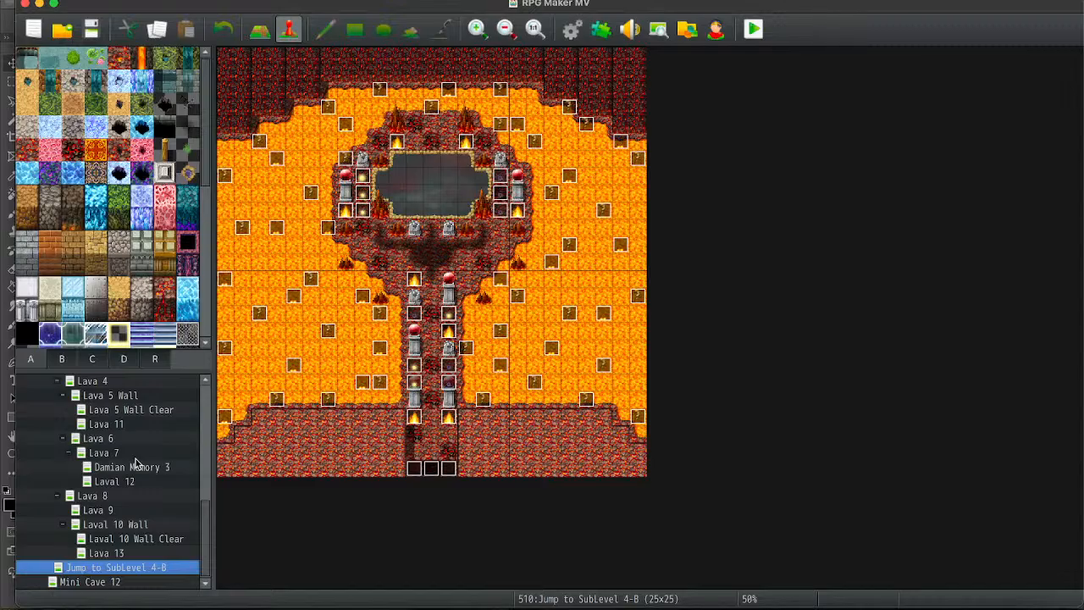
key(Down)
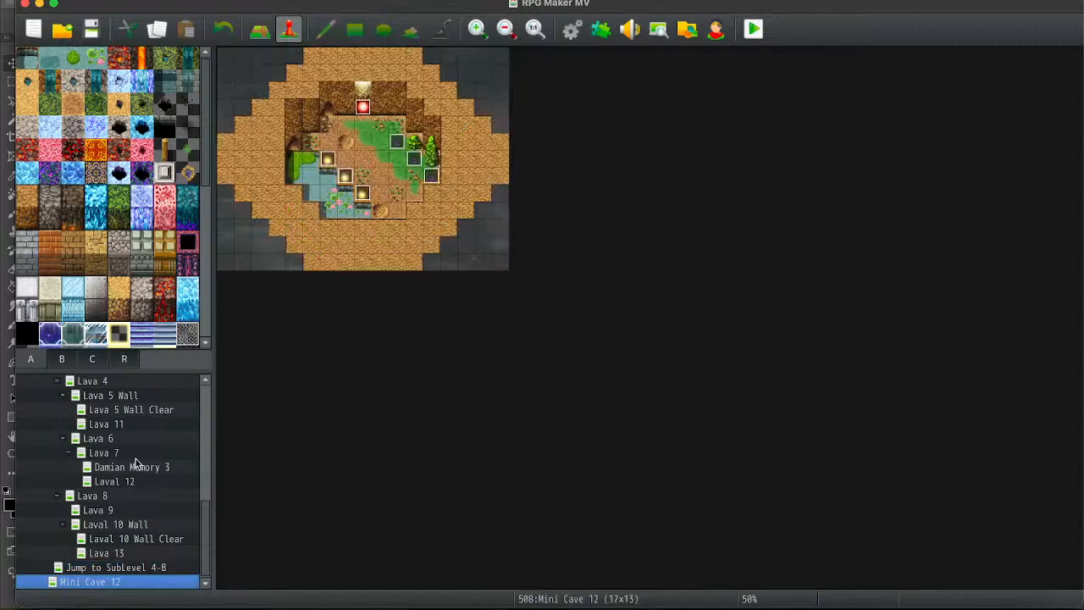
key(Up)
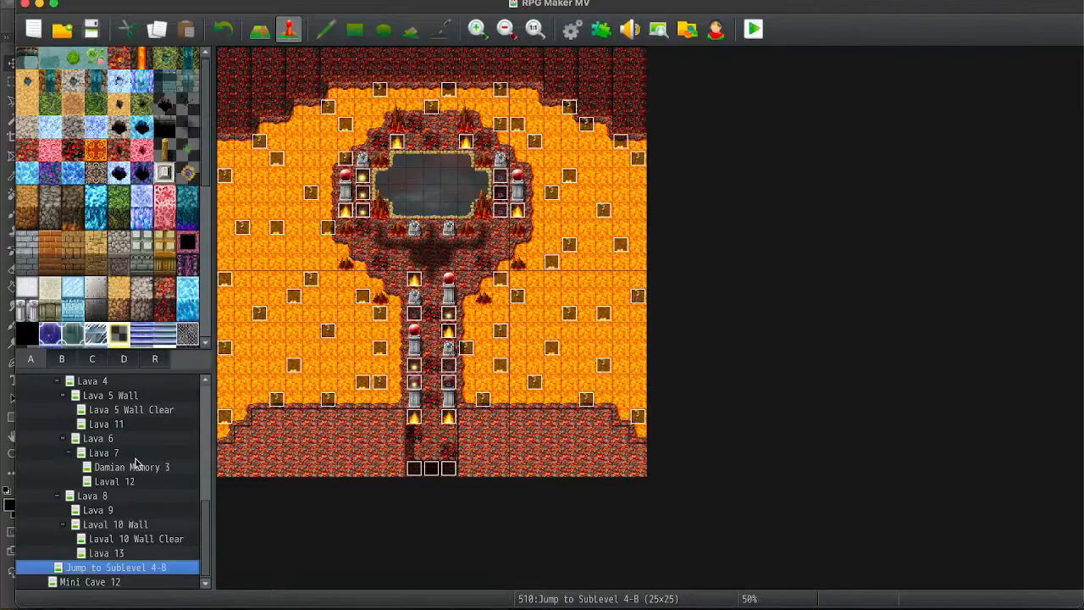
key(Down)
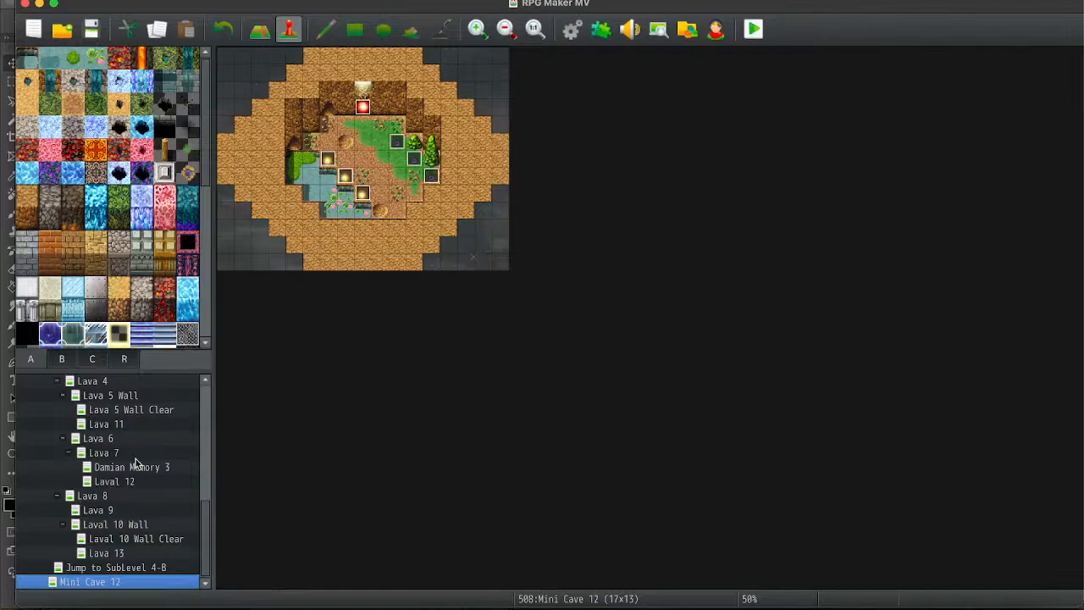
Go back up the map list from Mini Cave 12 and examine the Lava 7 map.
key(Up)
key(Up)
key(Up)
key(Up)
key(Up)
key(Up)
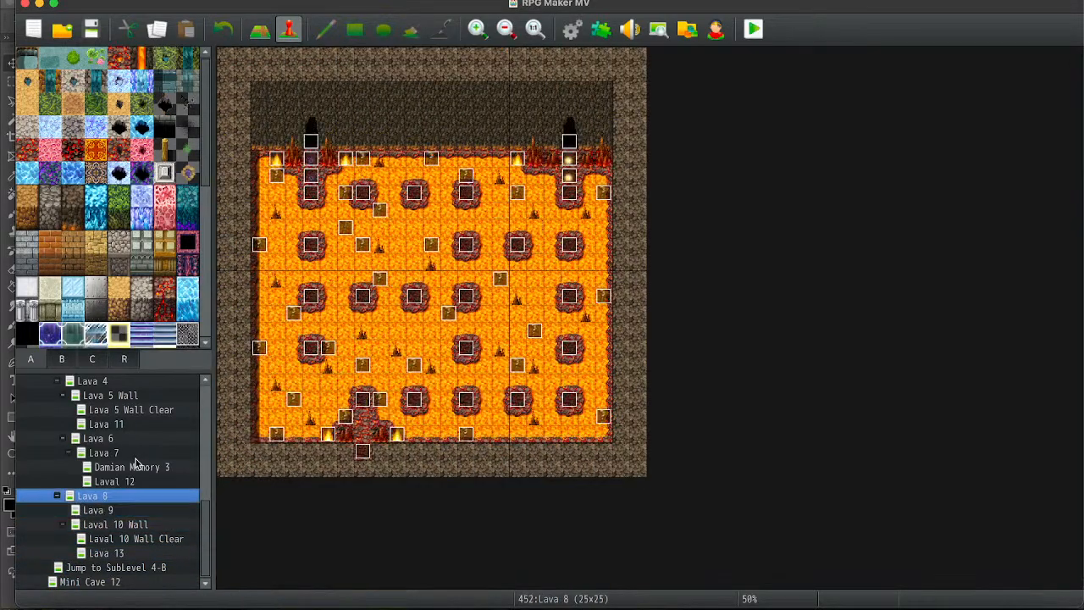
key(Up)
key(Down)
click(145, 472)
key(Up)
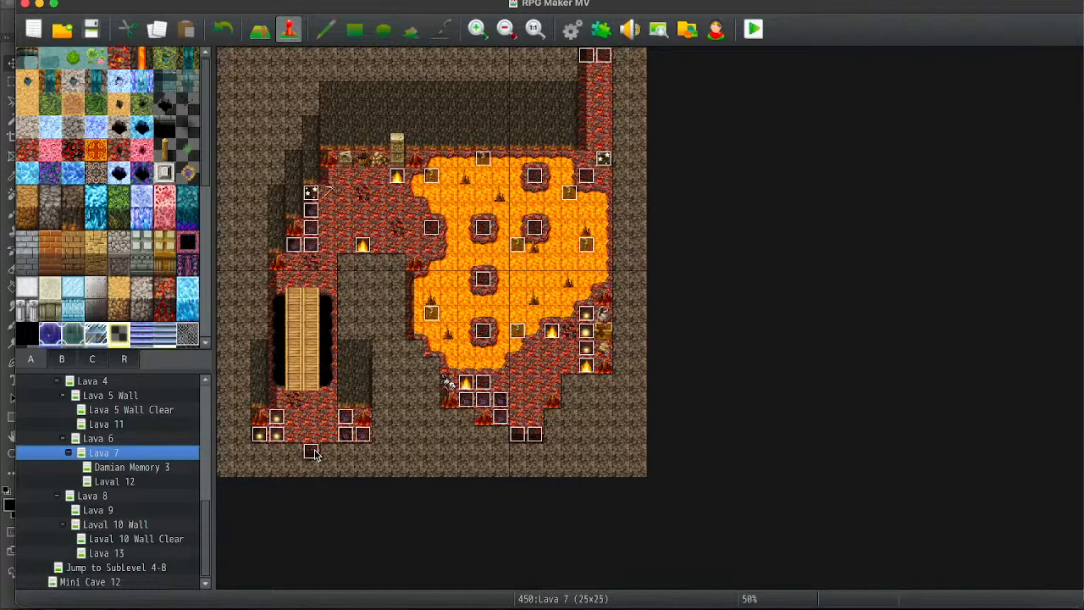
Inspect the commands of the transfer event at 24,5 on the Lava 6 map.
click(113, 437)
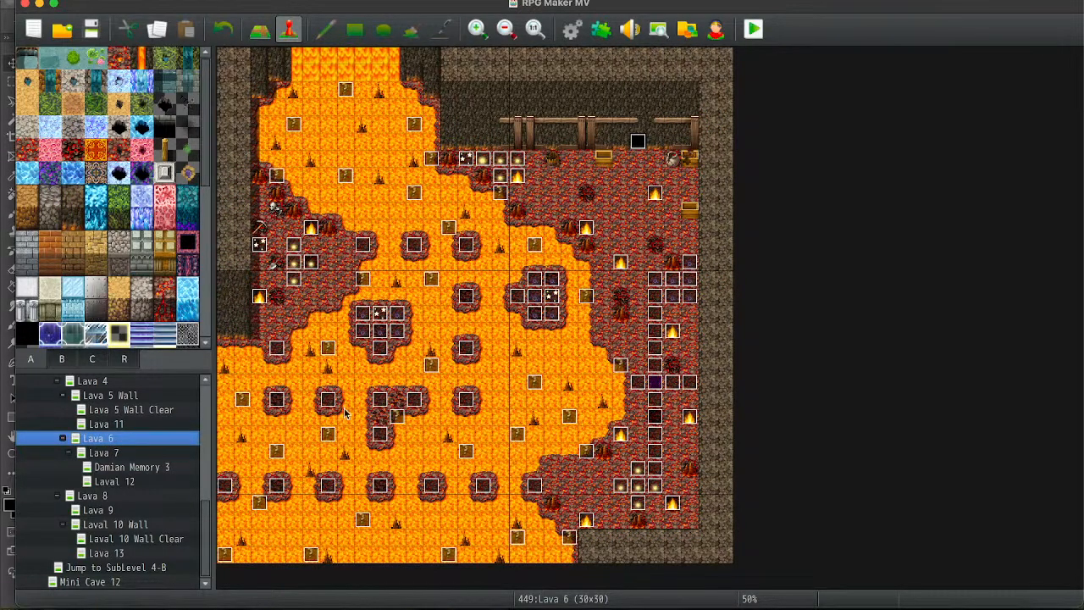
double_click(638, 143)
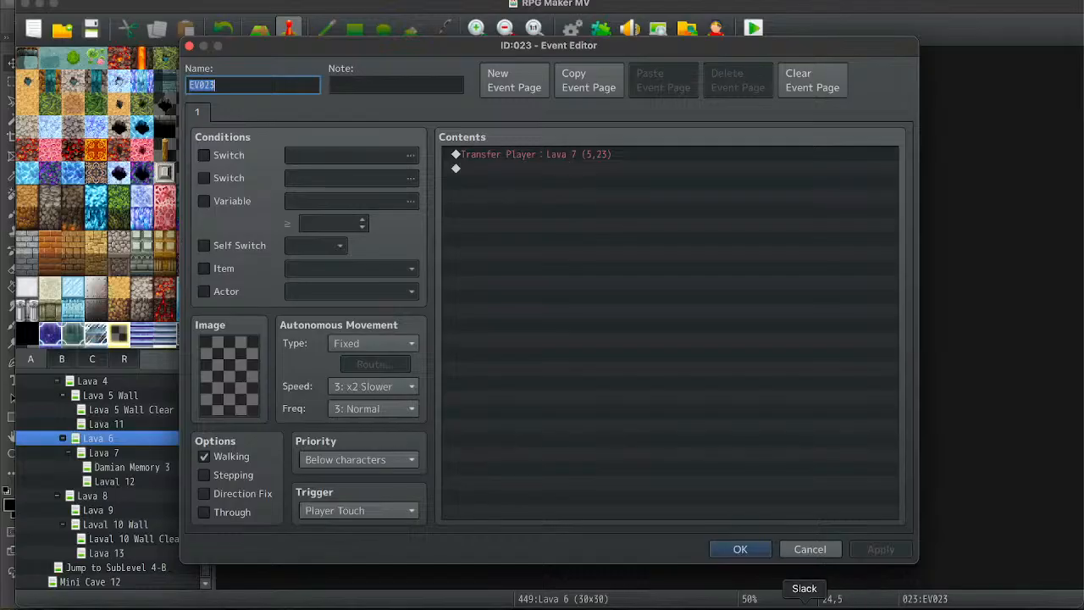
click(748, 556)
On Lava 5 Wall Clear, open the transfer event at 2,0, select its Stray Defeated! and Stray Dream Spots You! switch commands and close it.
click(100, 409)
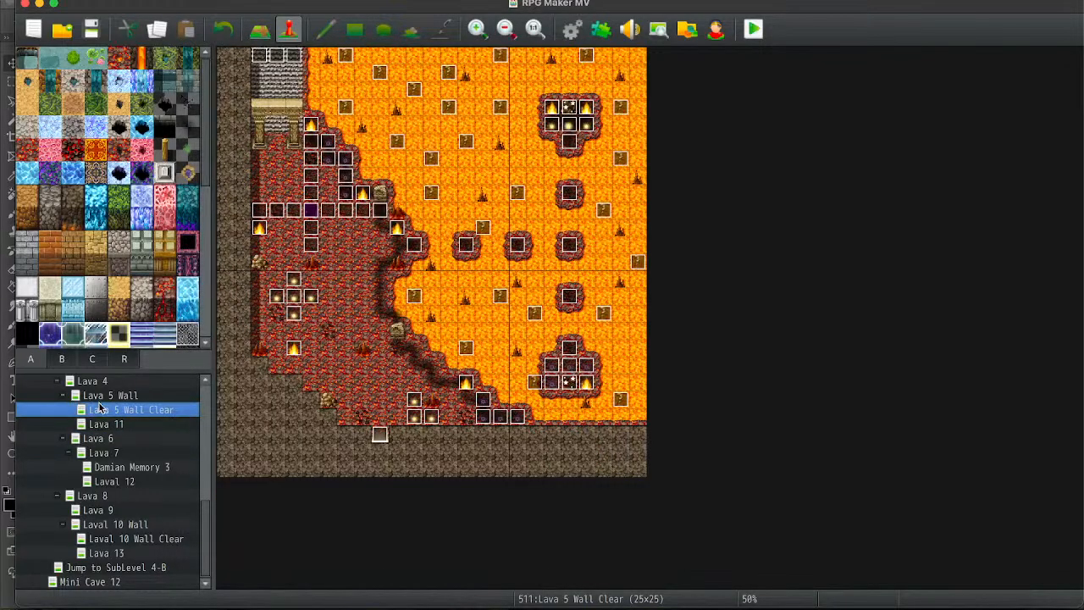
double_click(259, 55)
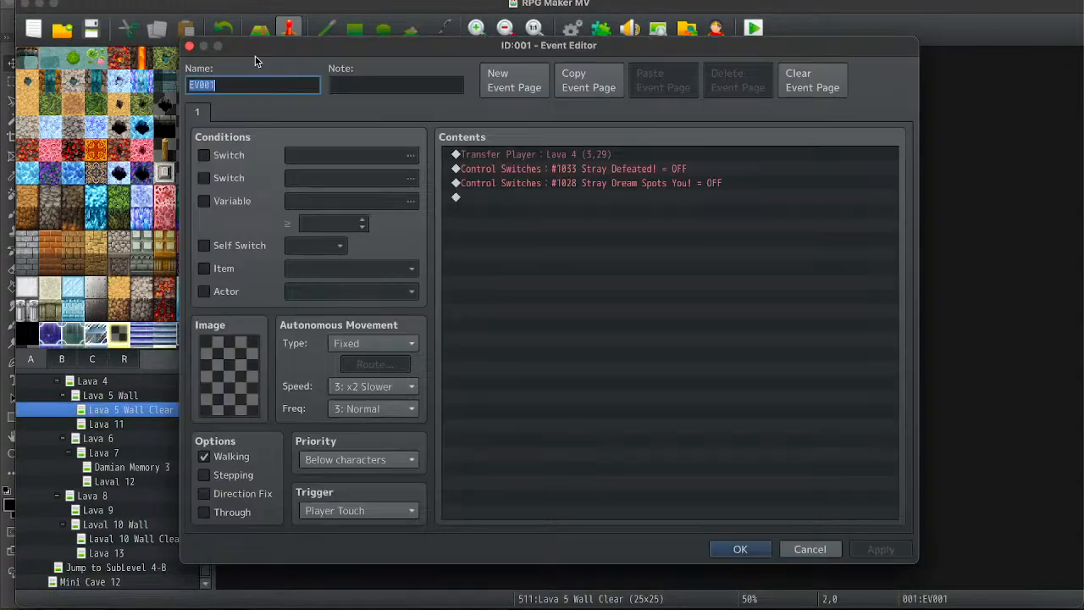
click(563, 183)
shift+click(554, 168)
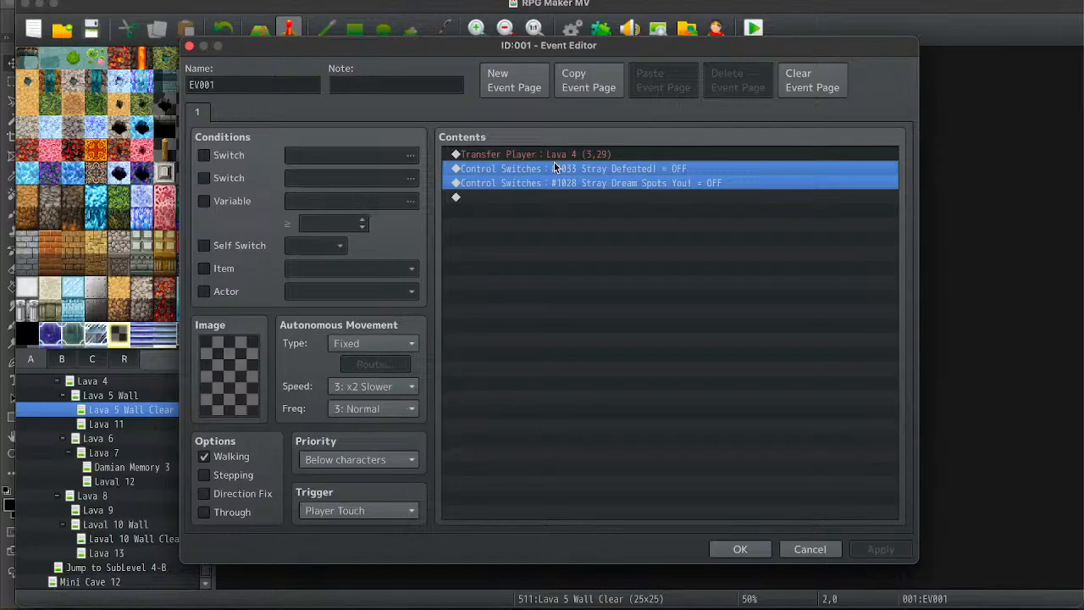
click(739, 549)
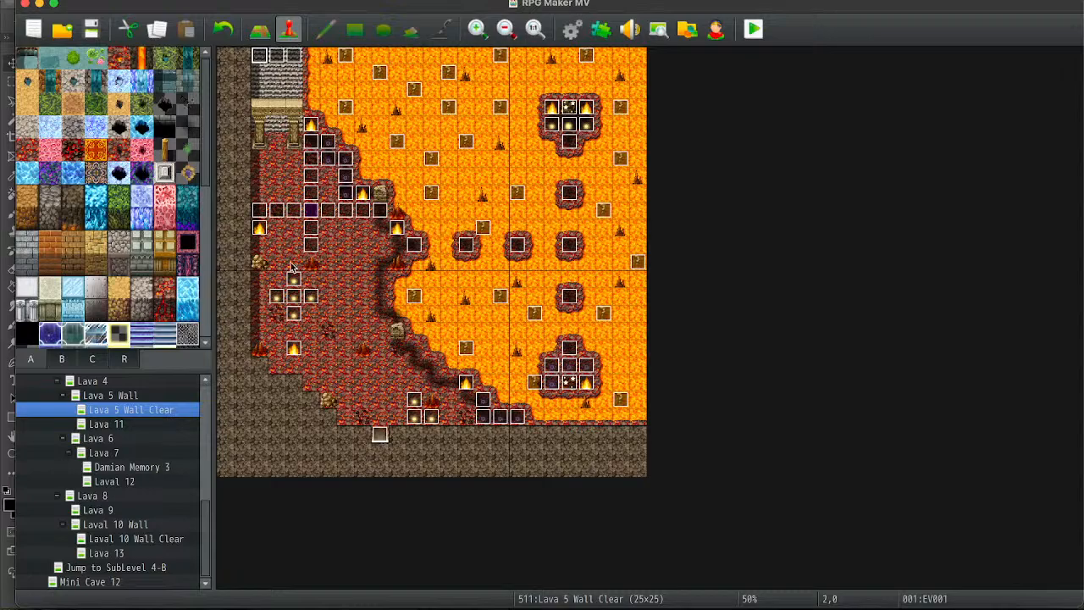
Examine the crossing lines of events around 5,9 on the Lava 5 Wall Clear map.
click(259, 211)
key(Right)
key(Right)
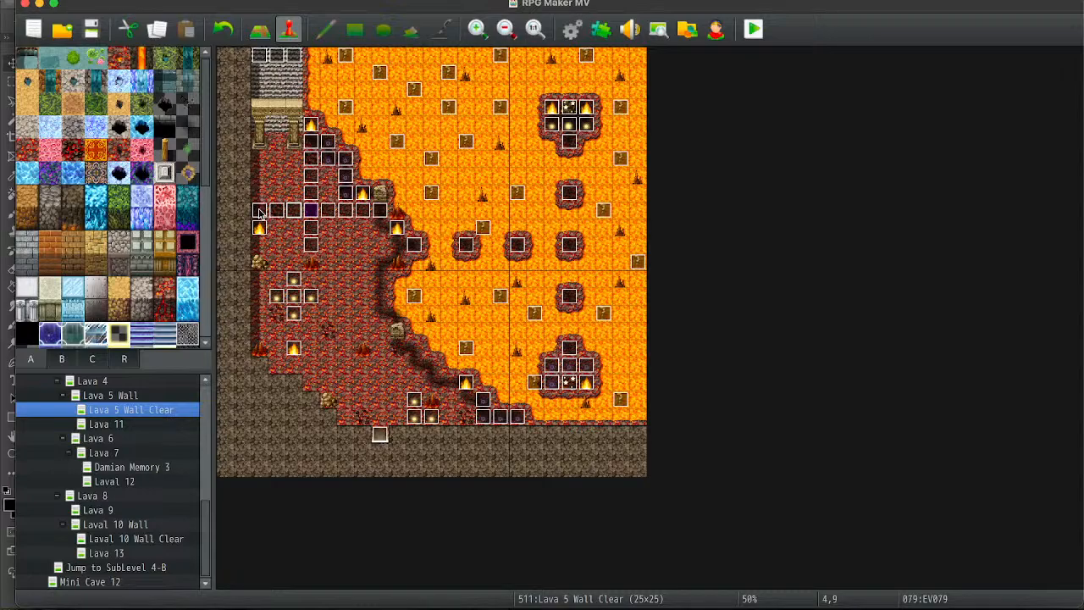
key(Right)
key(Up)
key(Down)
key(Down)
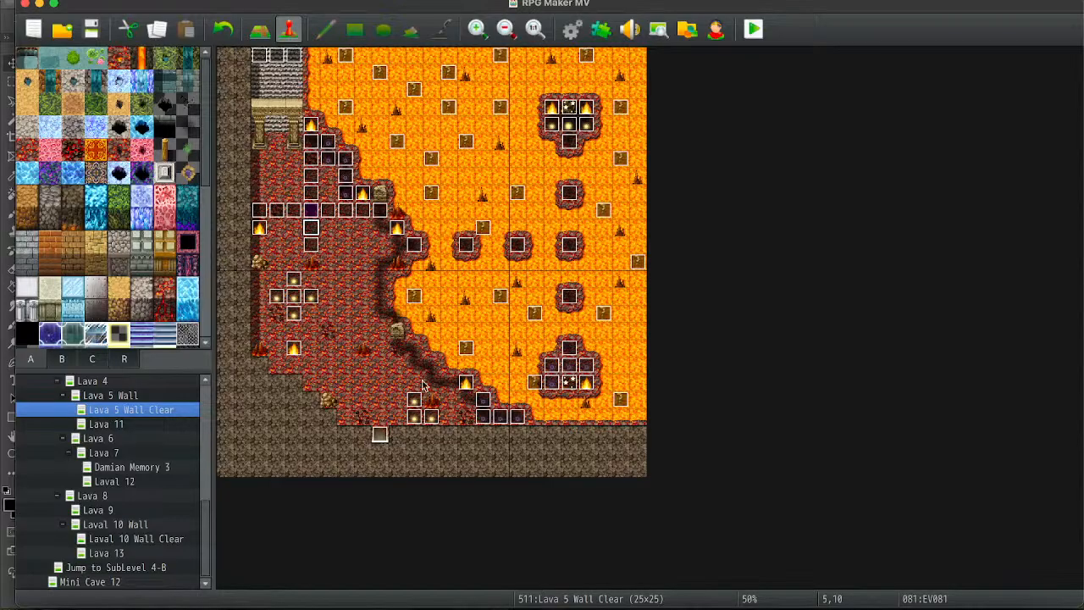
Open the transfer event to Lava 11 at 9,22, select its two stray switch commands and close the event.
double_click(379, 435)
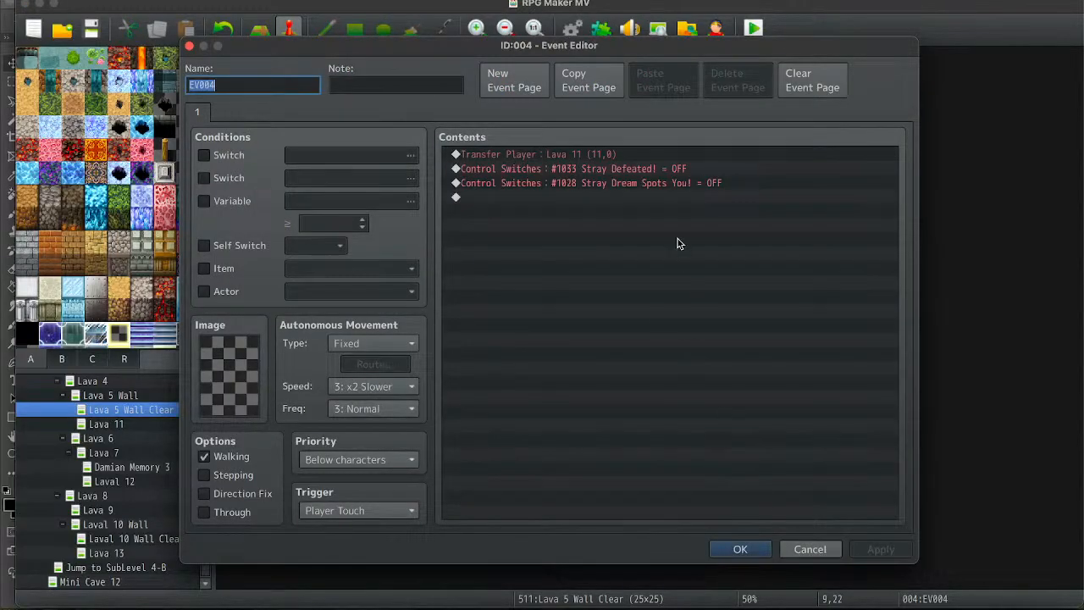
click(650, 188)
shift+click(627, 169)
click(740, 549)
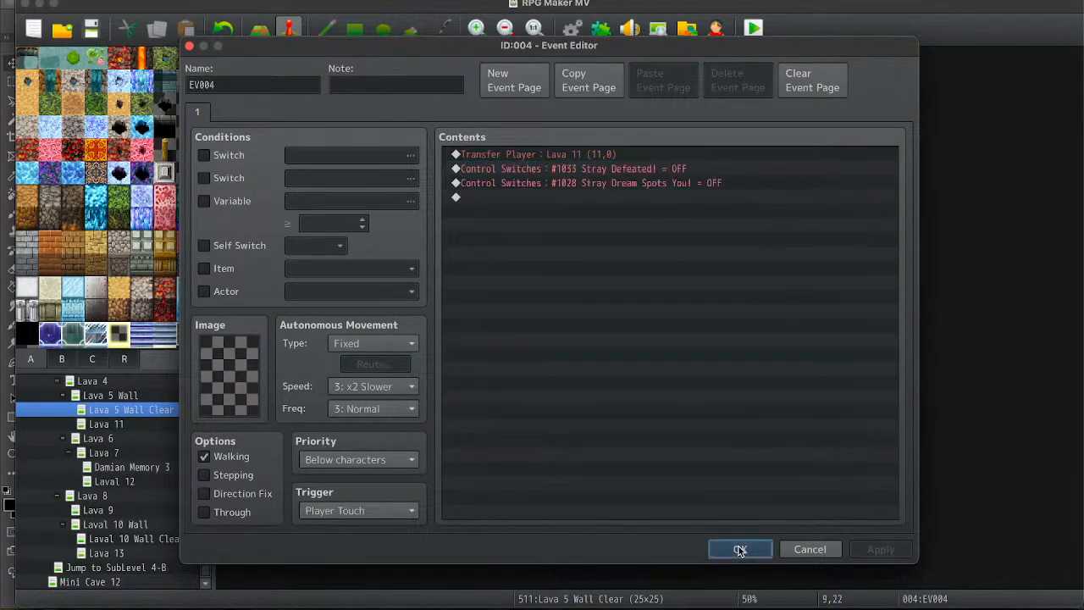
Open the Lava 11 map, then bring up actor 0026 Damage in the database.
click(129, 425)
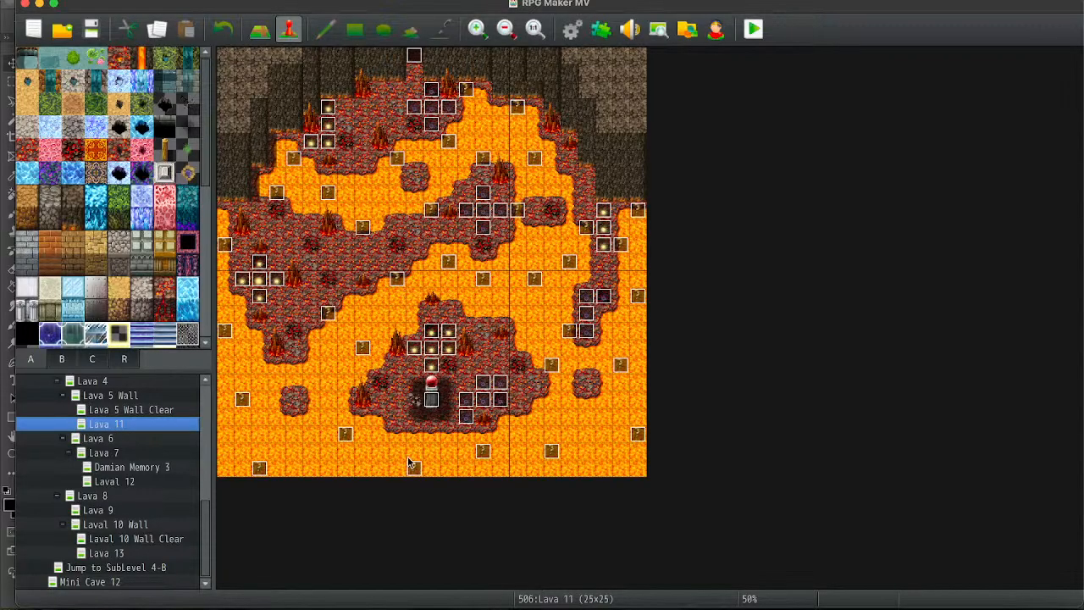
click(569, 32)
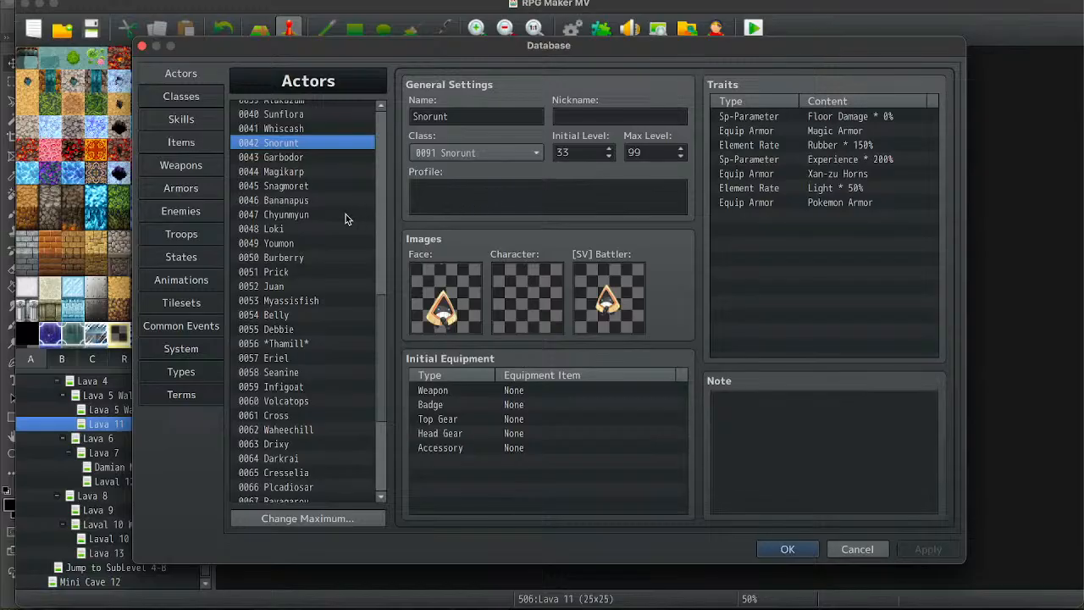
scroll(301, 157, up, 12)
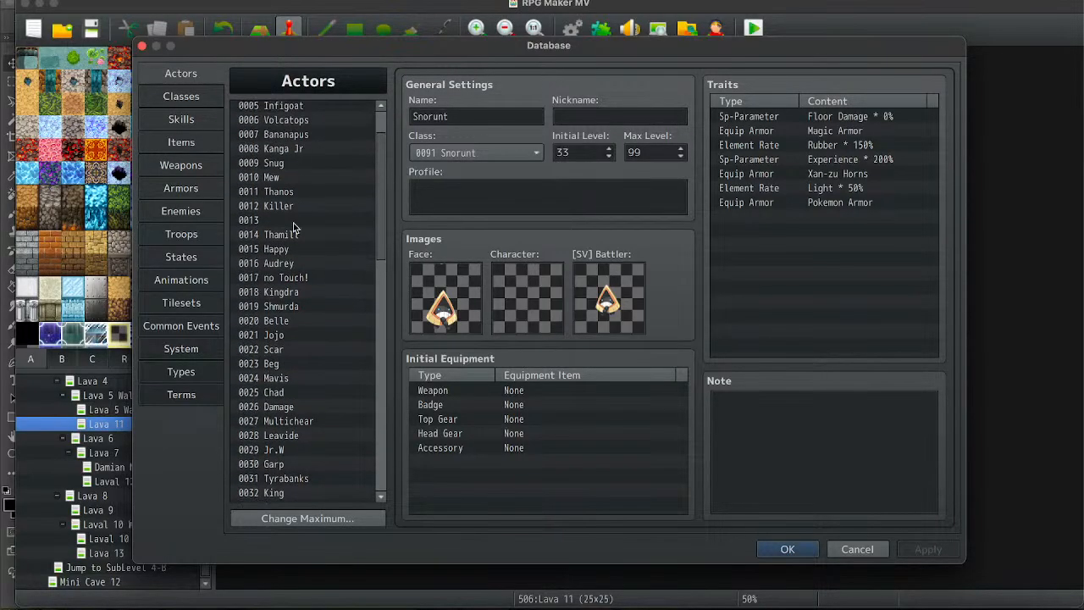
scroll(315, 256, up, 2)
scroll(316, 257, down, 3)
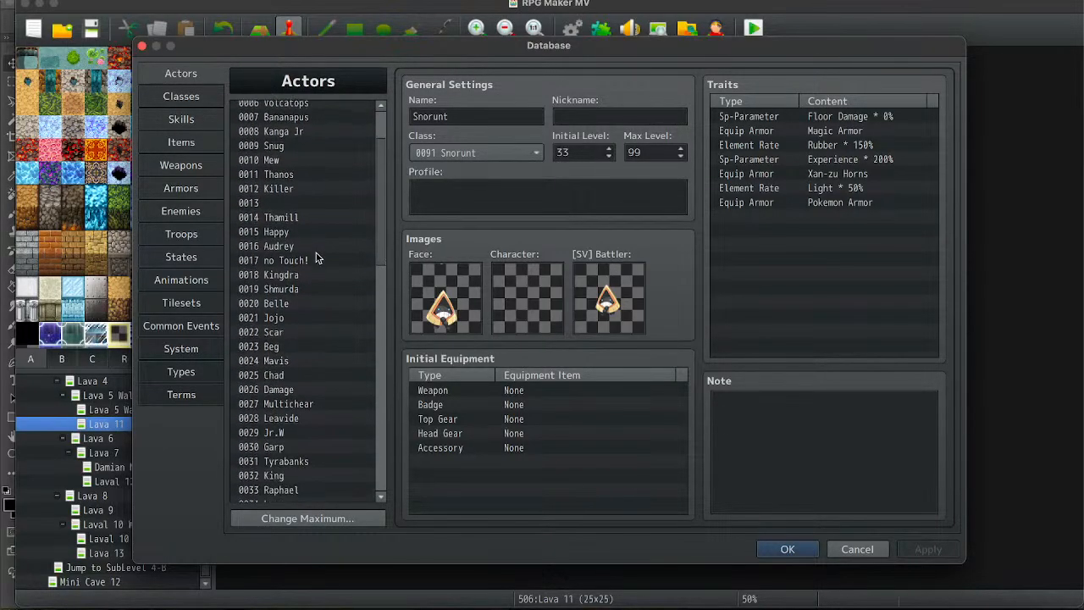
click(291, 362)
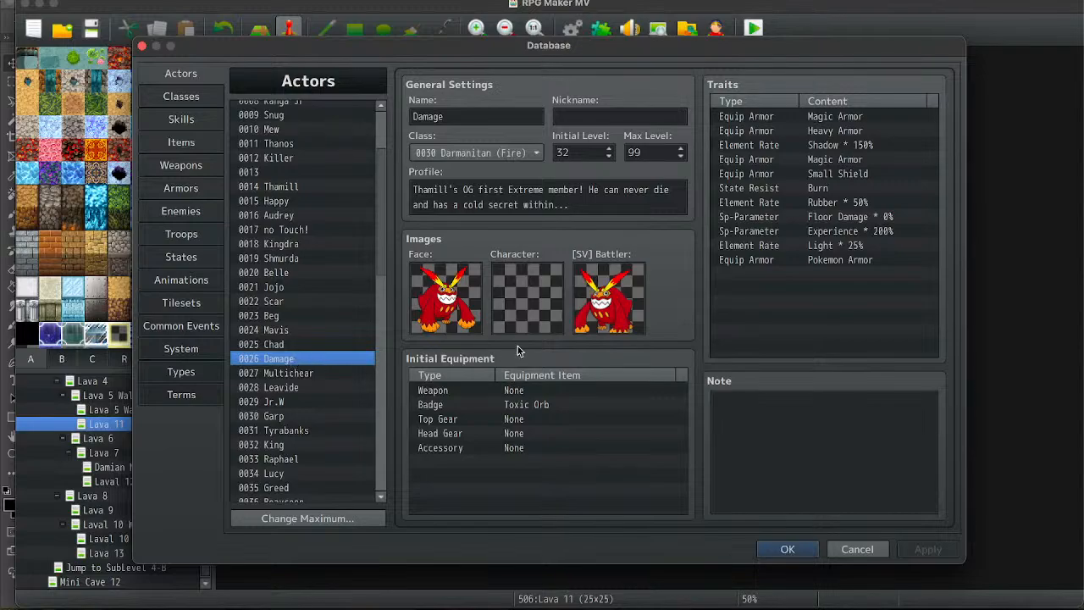
Browse the side-view battler images available for Damage, from BananapusBattle through CinhornBattler.
double_click(602, 320)
key(b)
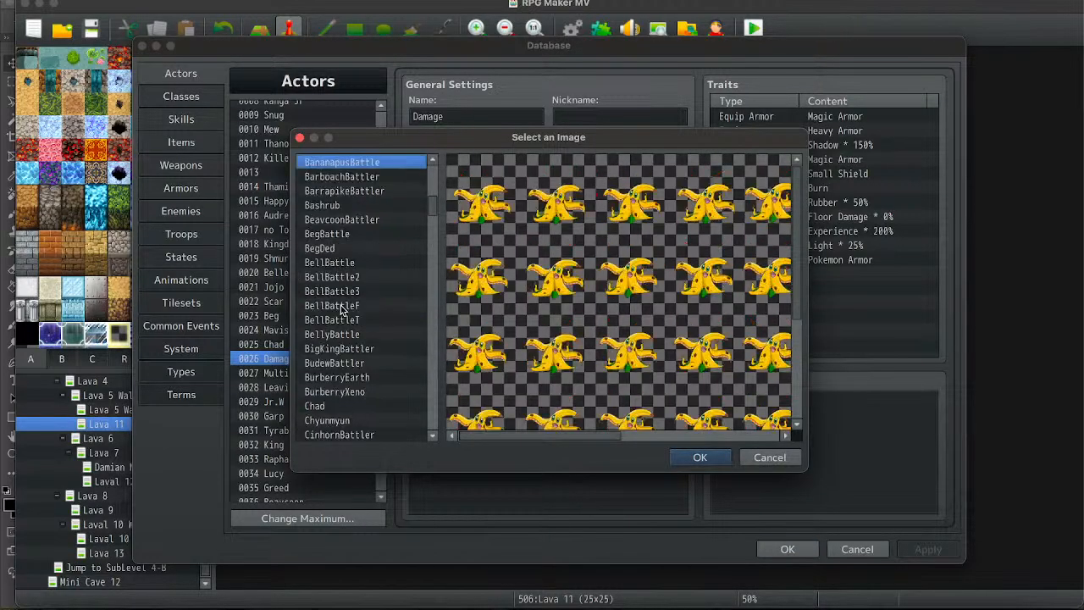
click(362, 176)
key(Down)
key(Down)
key(Down)
key(Down)
key(Down)
key(Down)
key(Down)
key(Down)
key(Down)
key(Down)
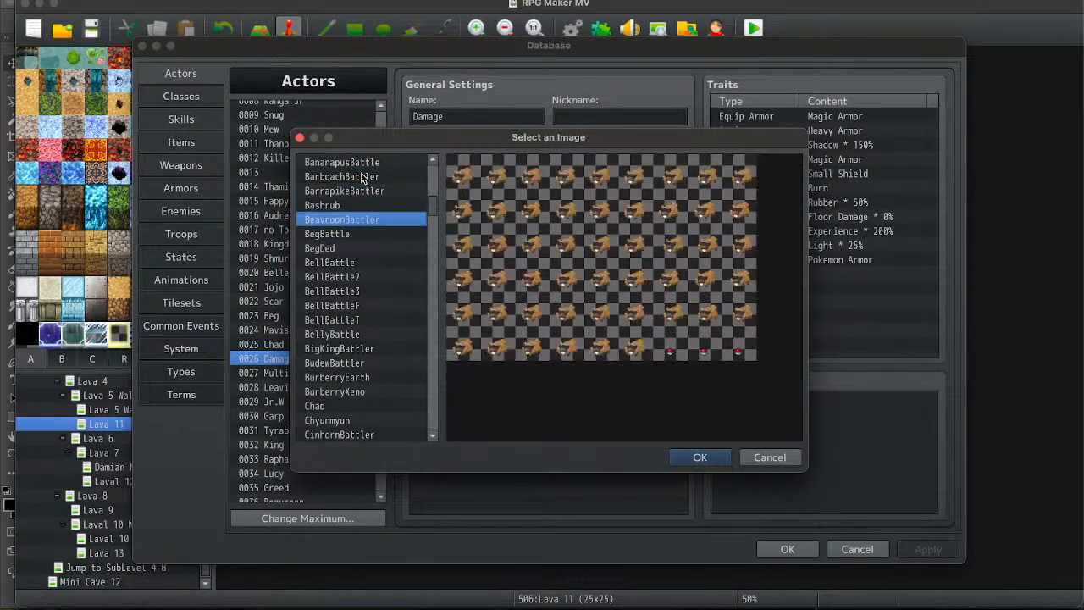
key(Down)
key(Down)
key(Down)
key(Down)
key(Down)
key(Down)
key(Down)
key(Down)
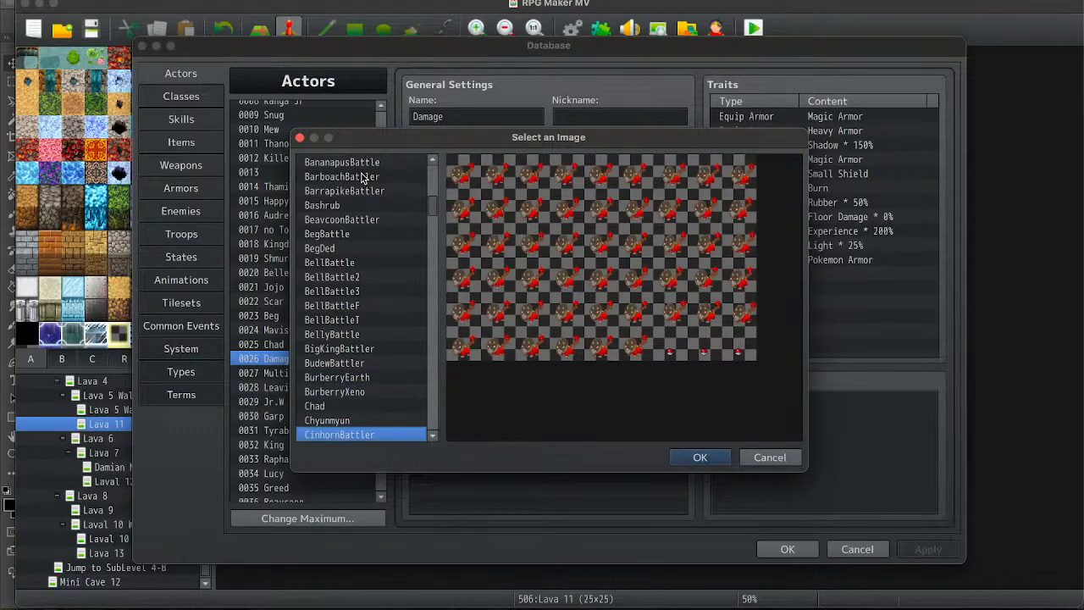
Examine the frames of the Damage Bond Battler sheet and assign it as Damage's side-view battler.
scroll(348, 301, up, 3)
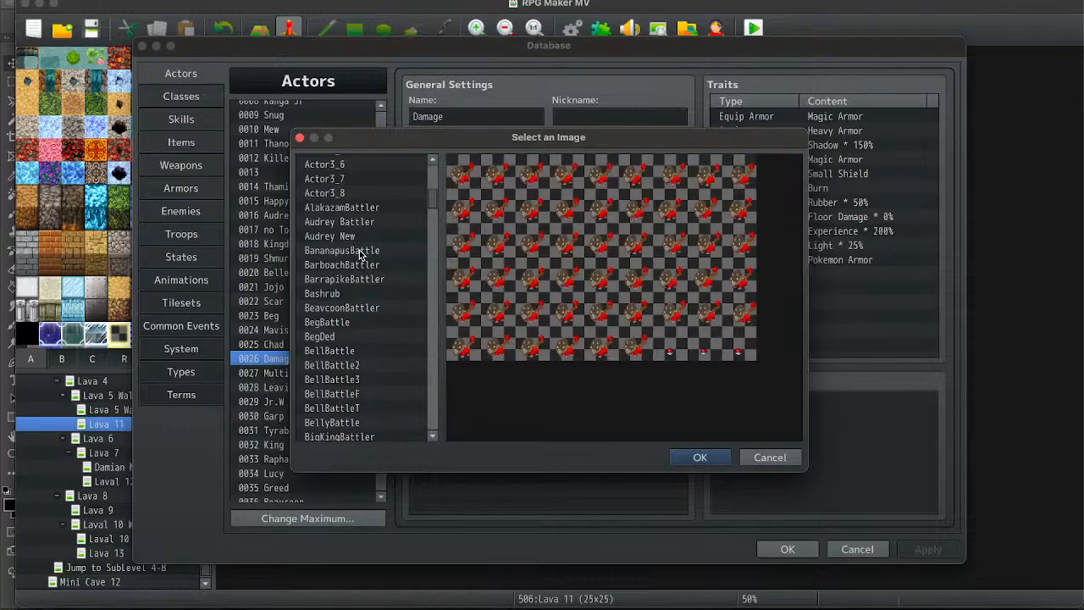
key(d)
scroll(390, 367, down, 1)
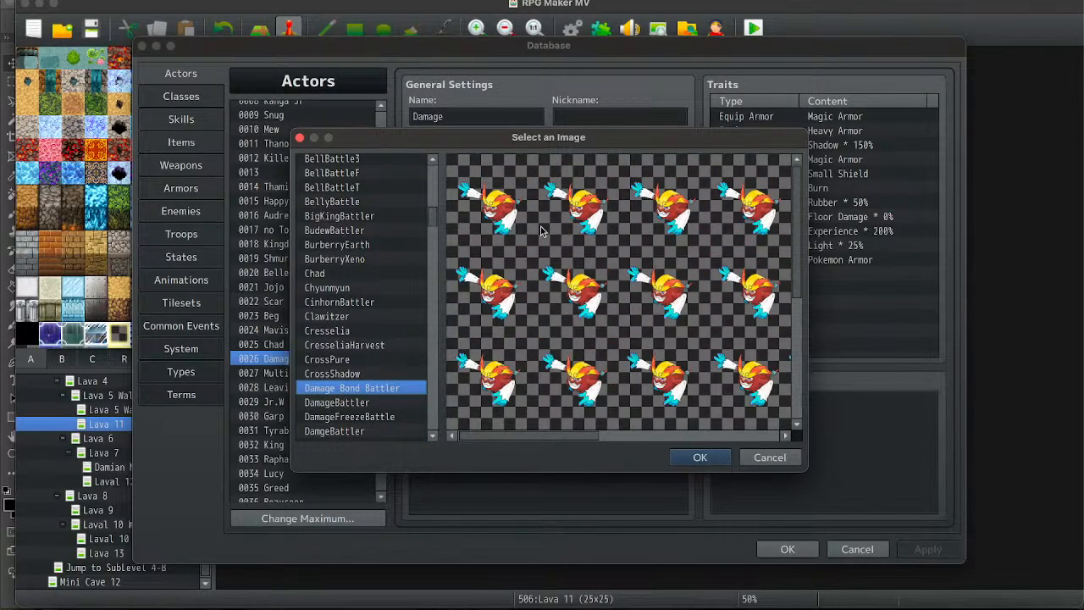
scroll(600, 295, right, 2)
scroll(600, 295, left, 1)
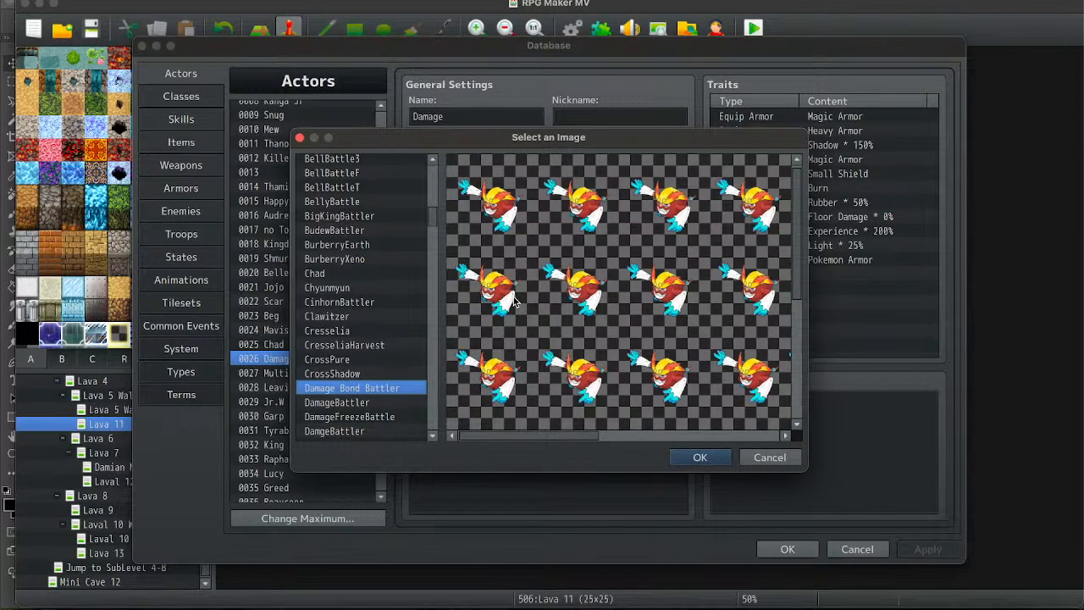
scroll(516, 299, right, 1)
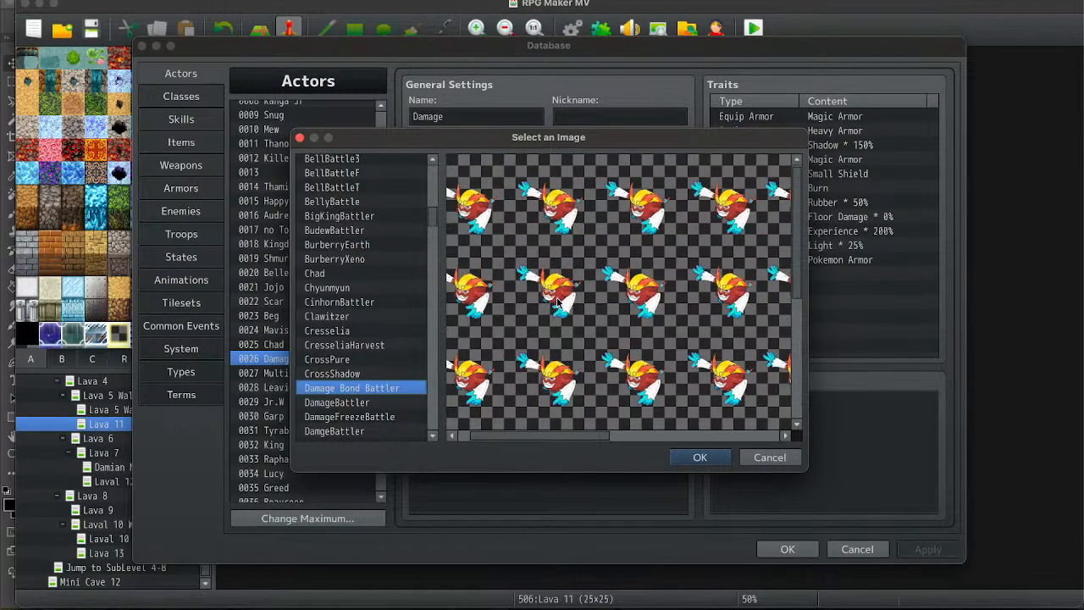
scroll(559, 297, right, 1)
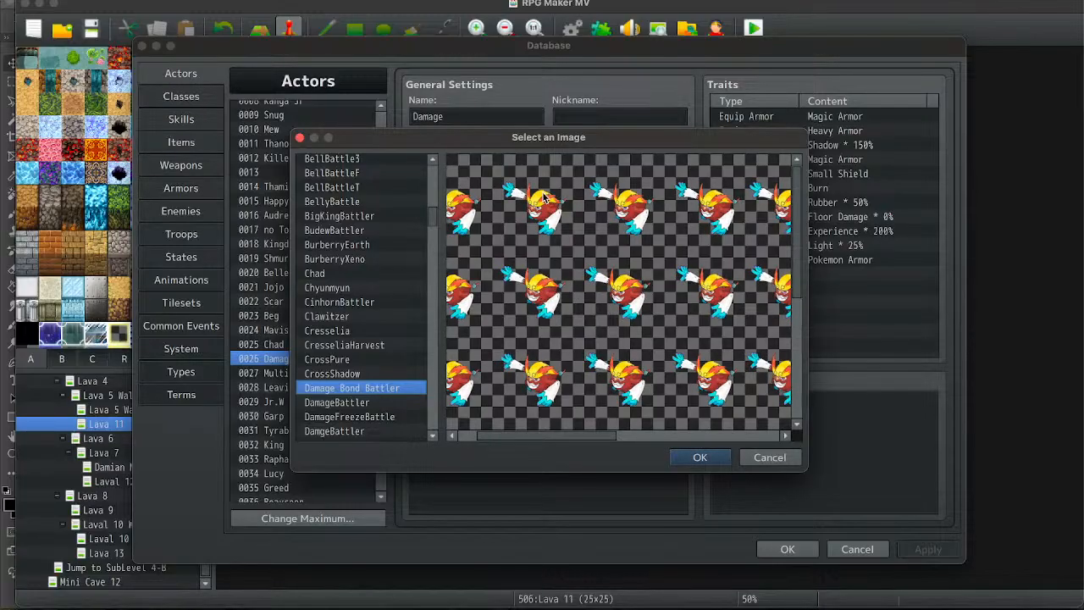
scroll(545, 196, left, 2)
scroll(649, 328, down, 3)
scroll(649, 329, right, 3)
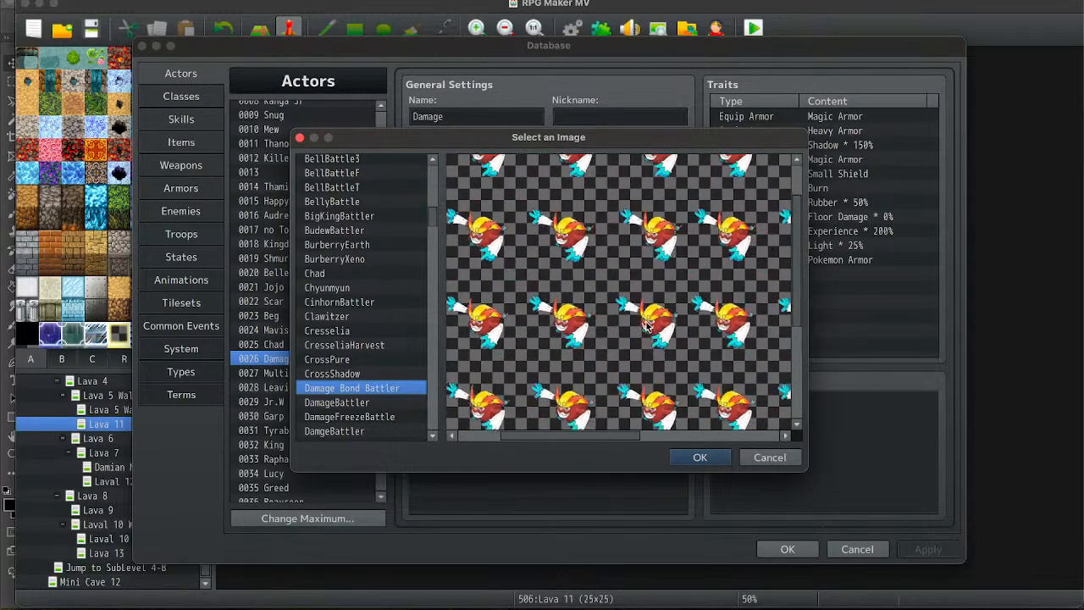
scroll(646, 322, up, 2)
scroll(646, 322, left, 2)
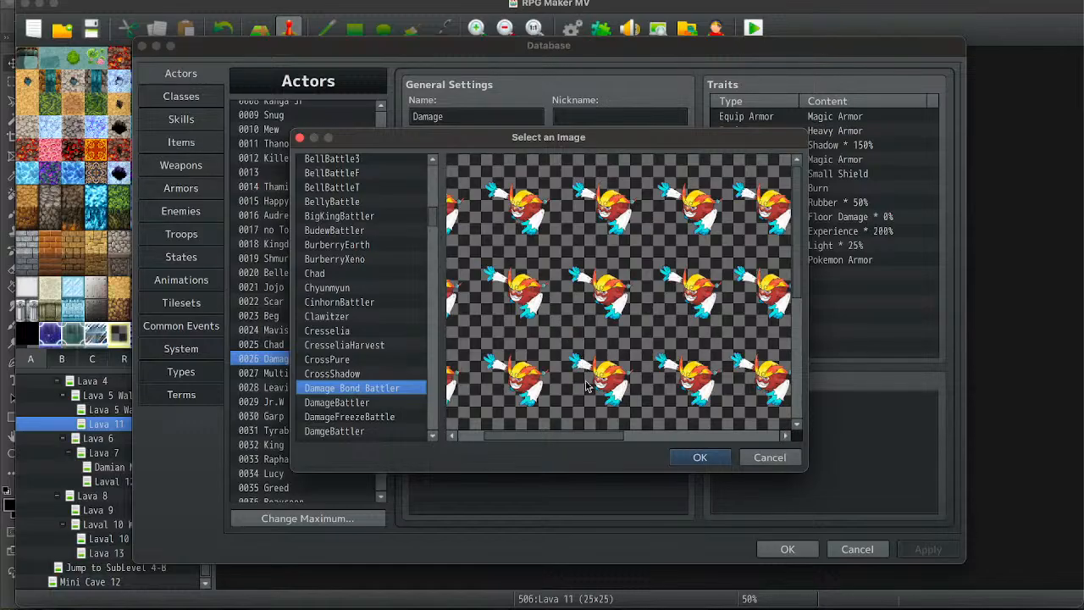
click(696, 458)
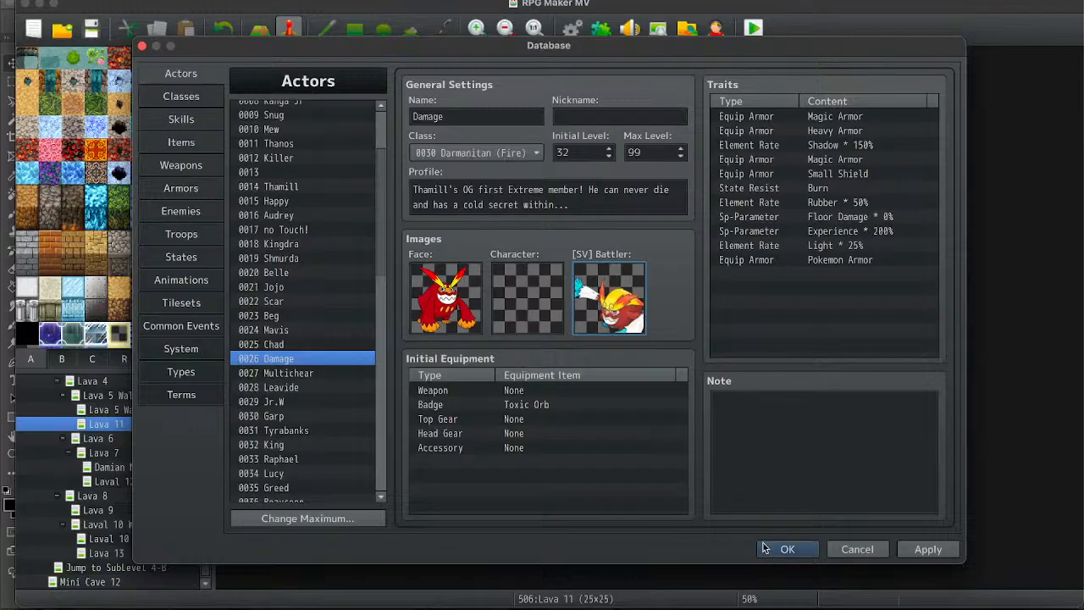
Set Damage's side-view battler back to DamageBattler and close the database with the change accepted.
double_click(597, 301)
key(Down)
key(Return)
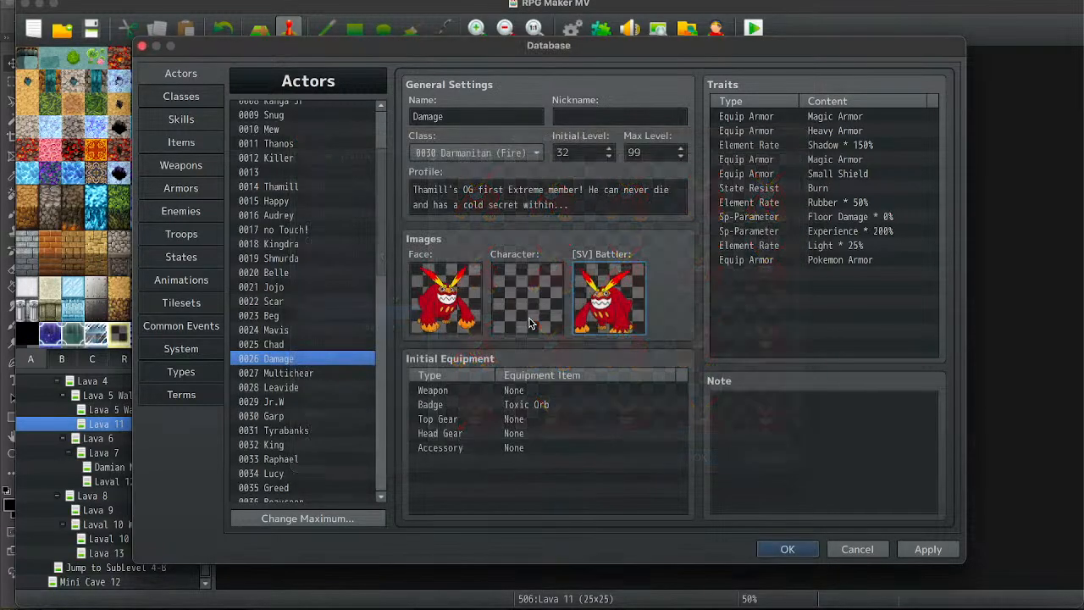
click(786, 549)
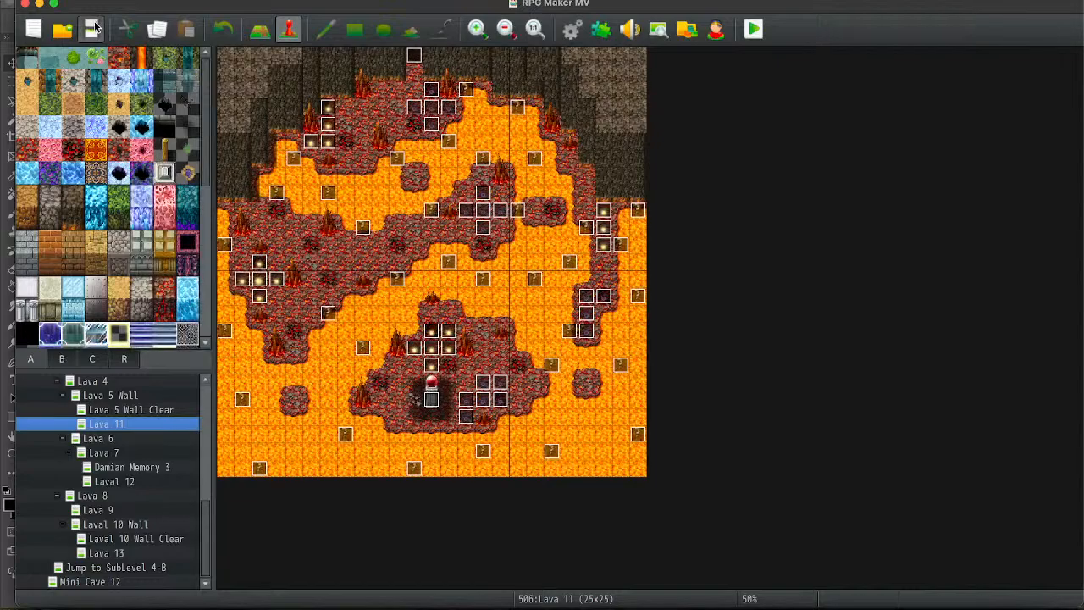
On Lava 11, copy the Stray Defeated! and Stray Dream Spots You! OFF commands from the transfer event at 11,0 and close it.
click(140, 410)
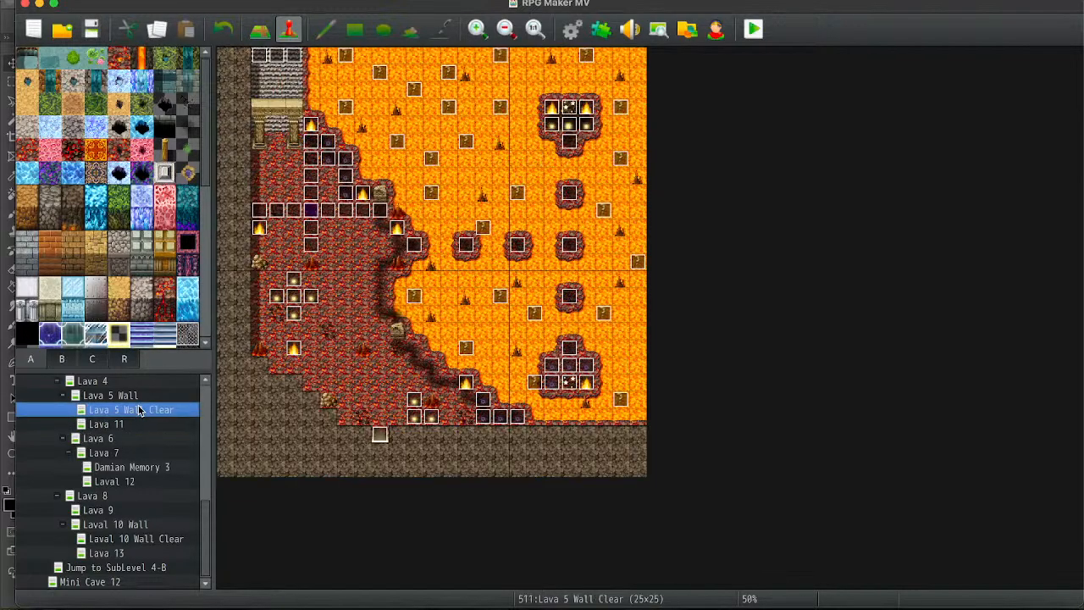
key(Down)
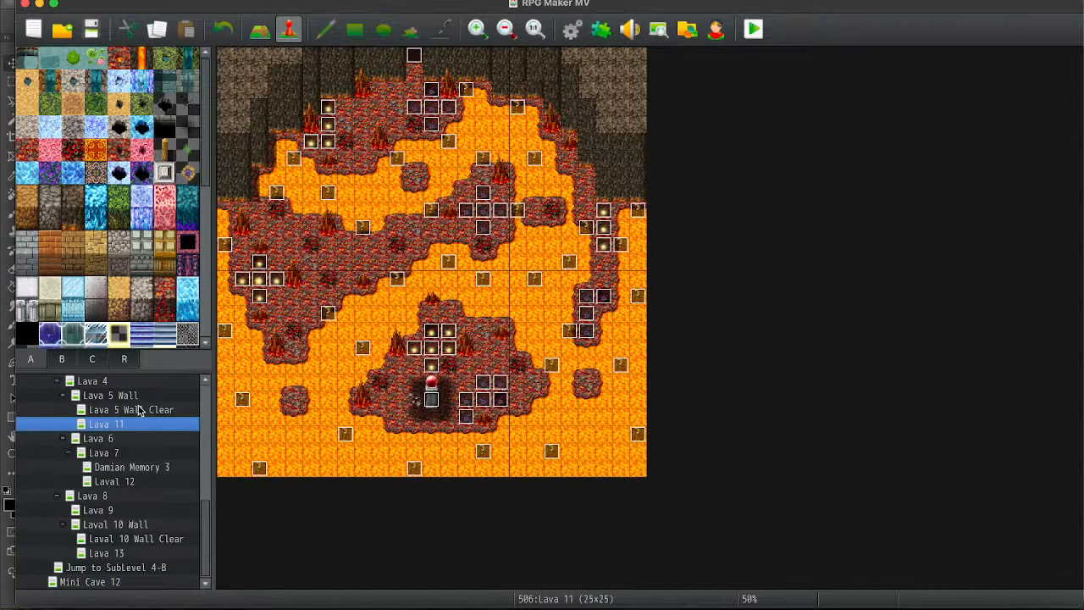
key(Down)
key(Up)
key(Down)
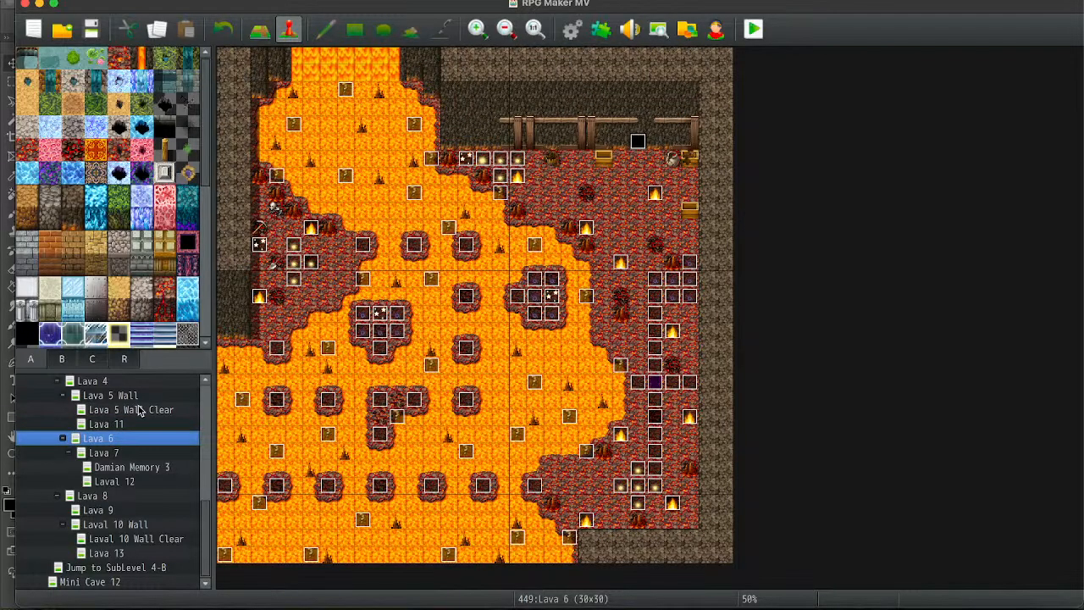
key(Up)
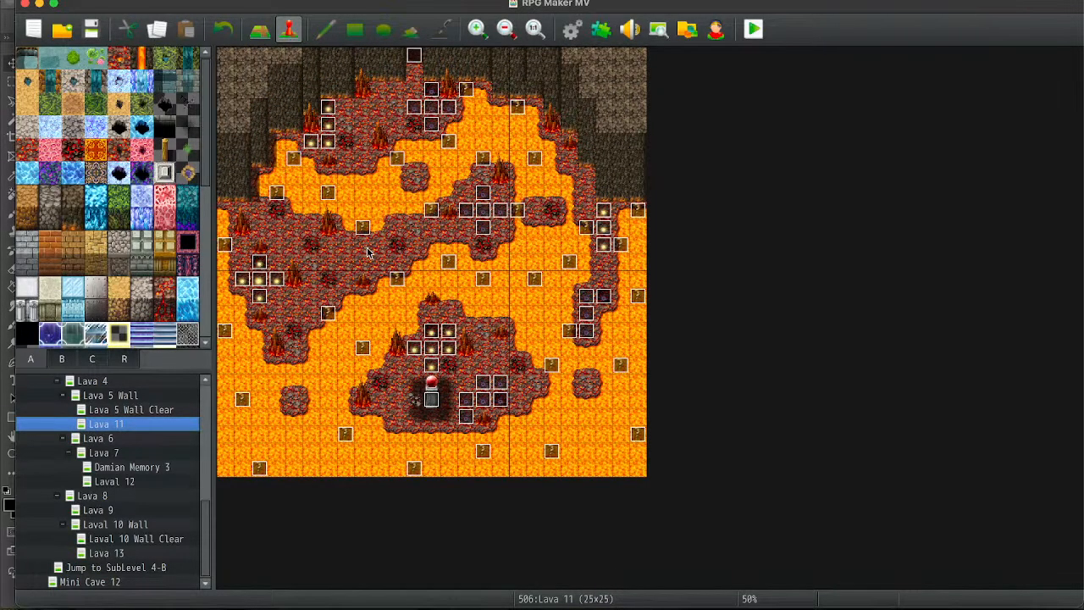
double_click(413, 55)
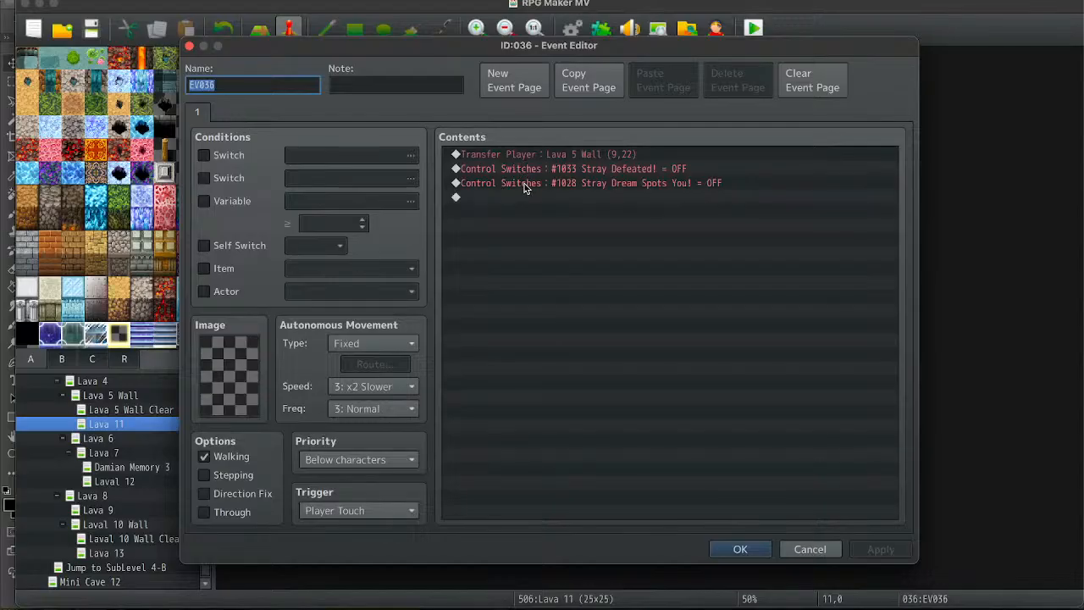
drag(525, 188, 524, 175)
click(740, 548)
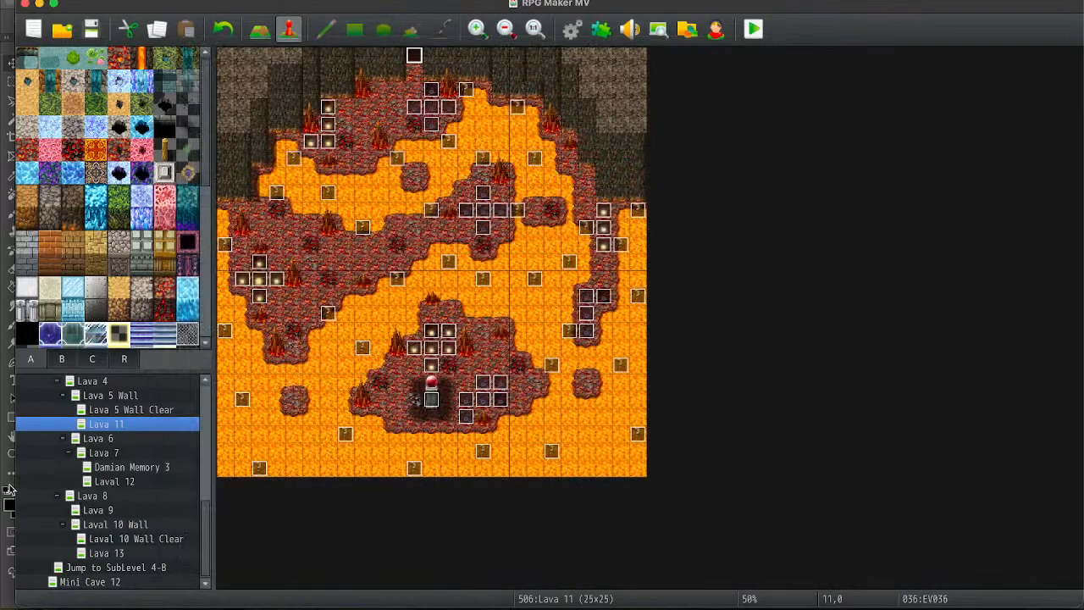
On Lava 6, paste the two stray switch OFF commands after the Lava 7 transfer in the event at 24,5.
click(102, 438)
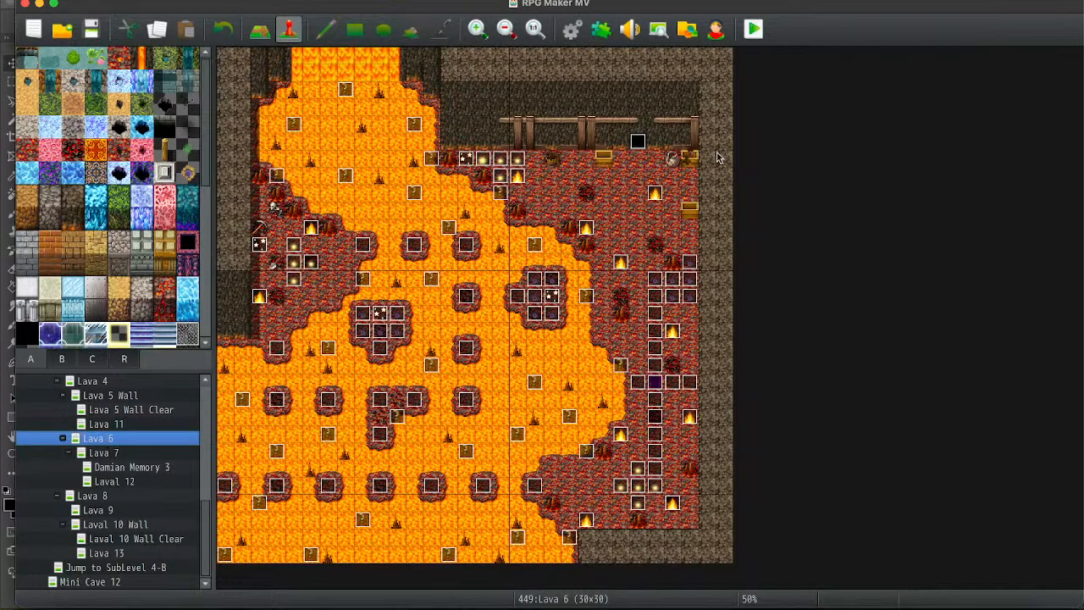
double_click(638, 141)
click(560, 178)
key(ctrl+v)
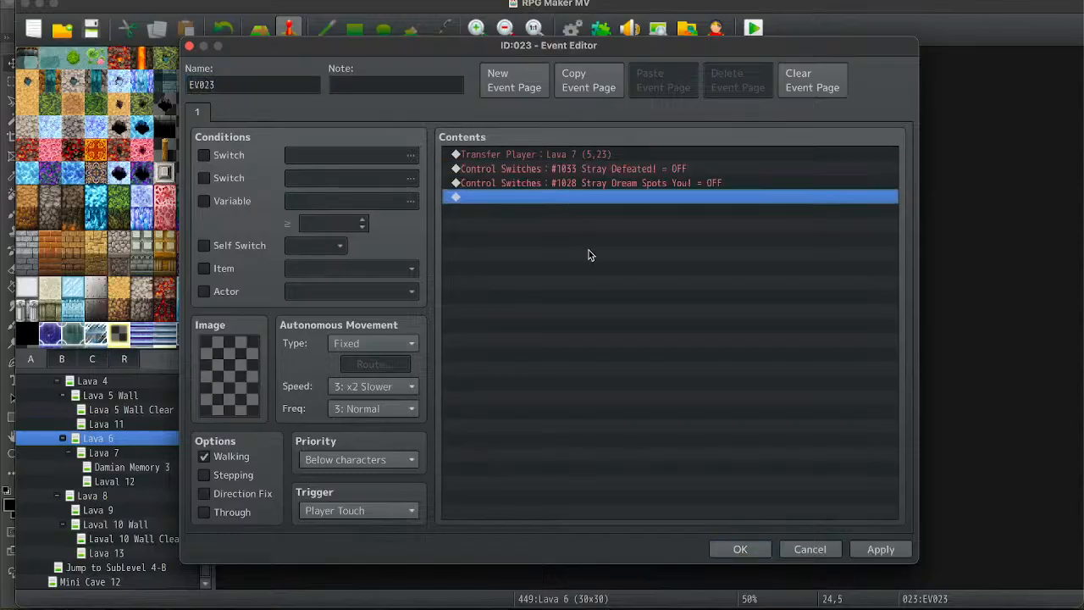
click(740, 549)
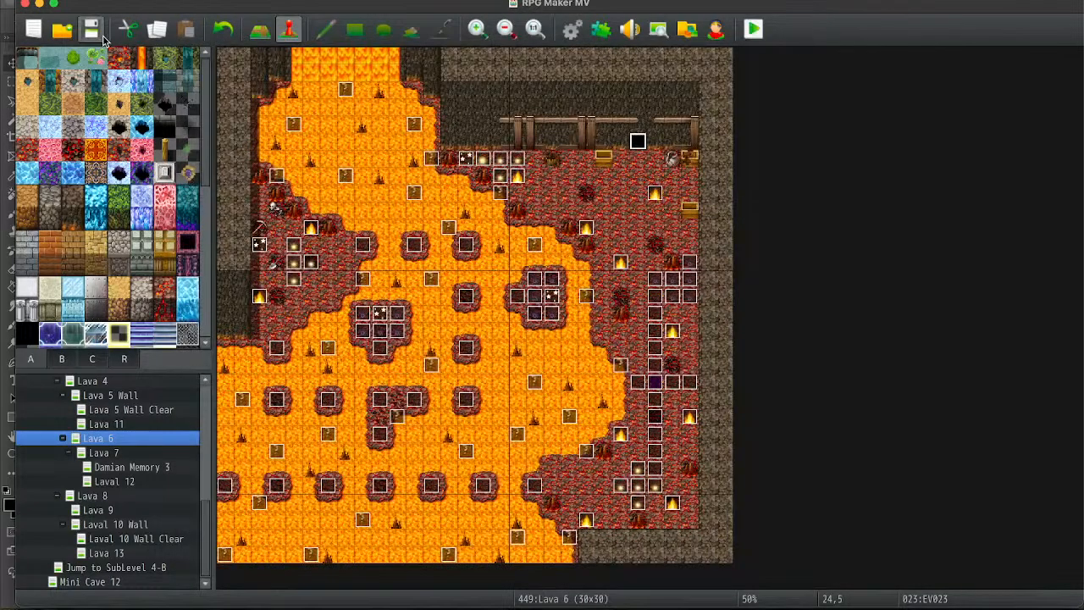
In the Meme Test event at 3,25, paste the two stray switch OFF commands after the Lava 4 transfer in the facing-left branch.
double_click(277, 484)
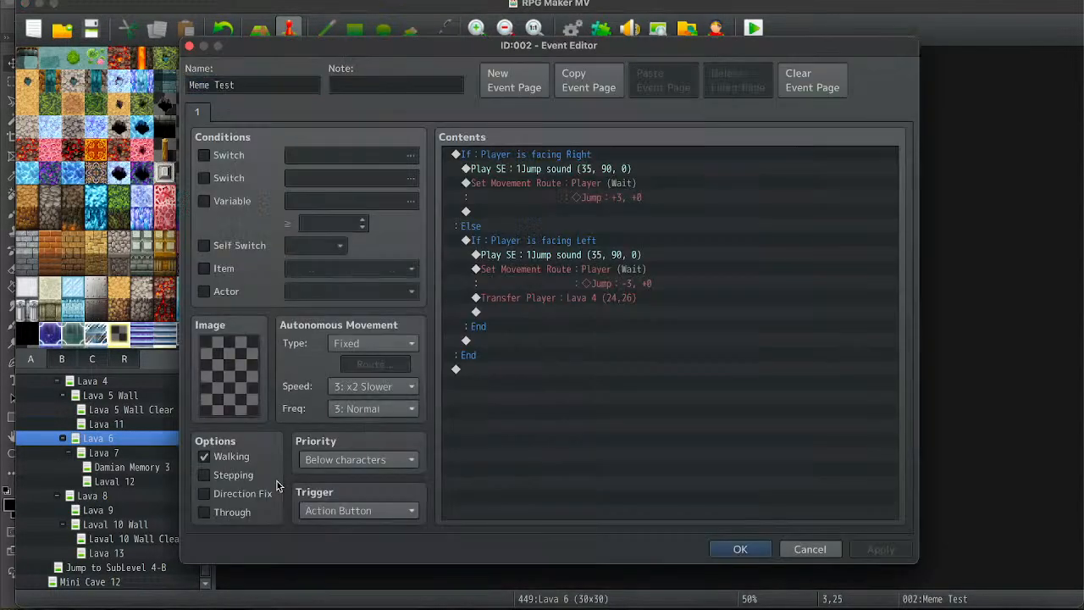
click(536, 312)
key(ctrl+v)
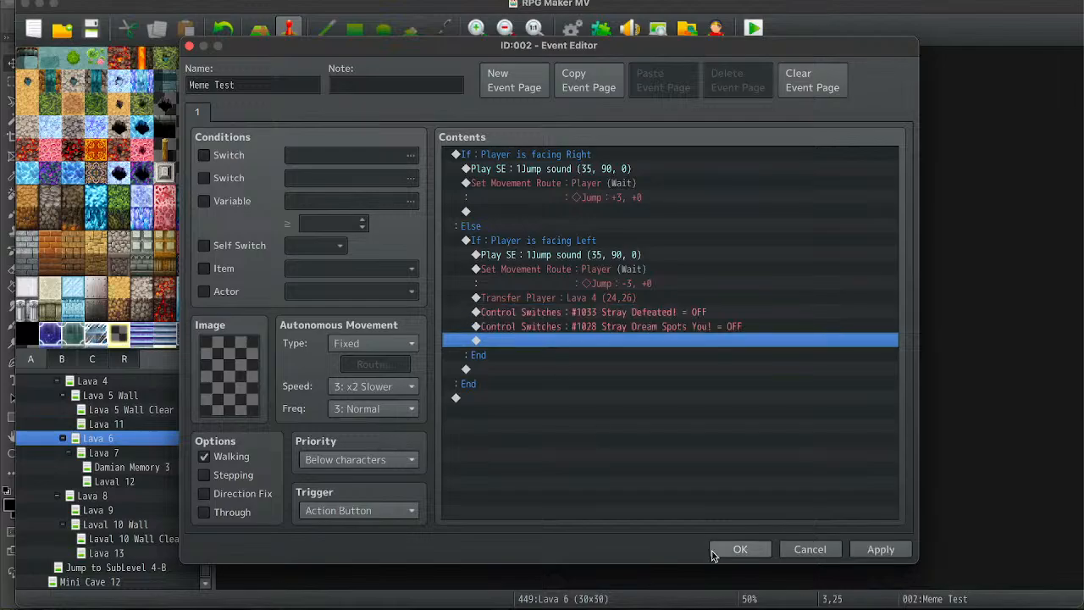
click(742, 552)
On Lava 7, paste the stray switch OFF commands after the transfer command in the event at 5,23.
click(132, 466)
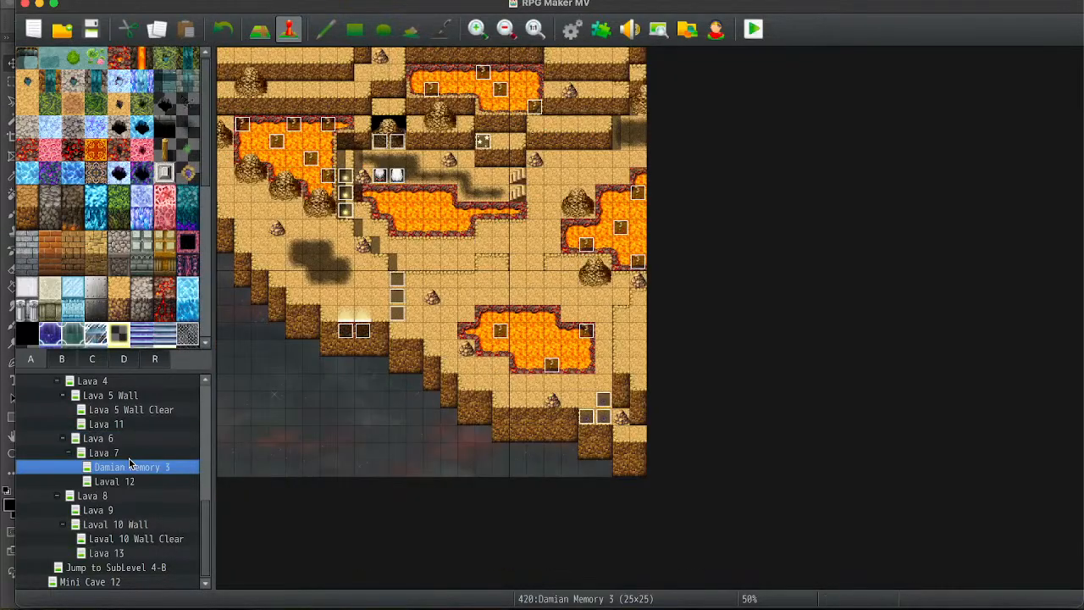
click(129, 457)
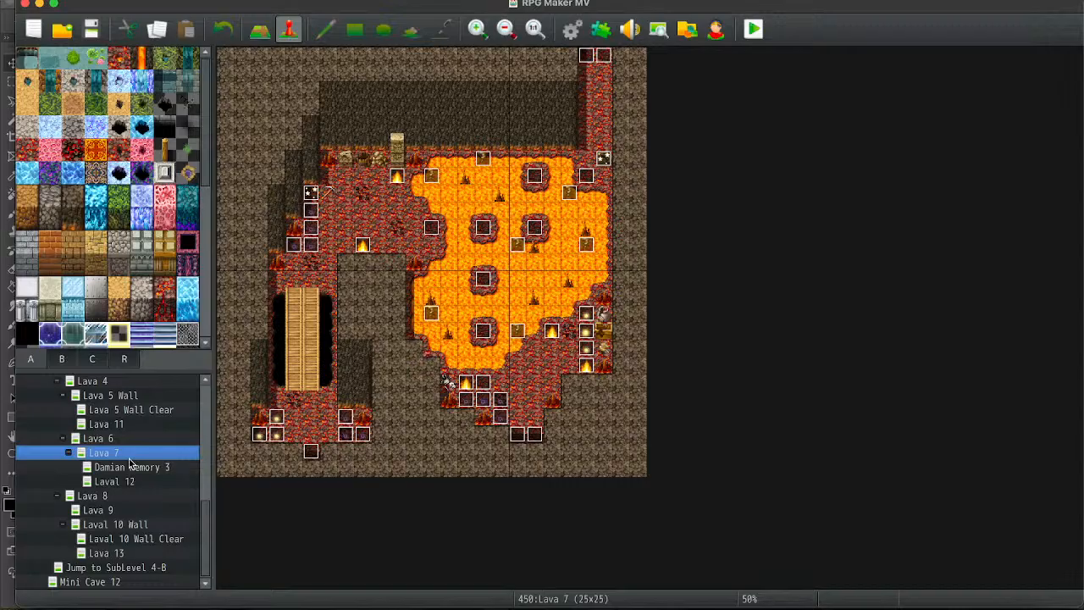
click(310, 451)
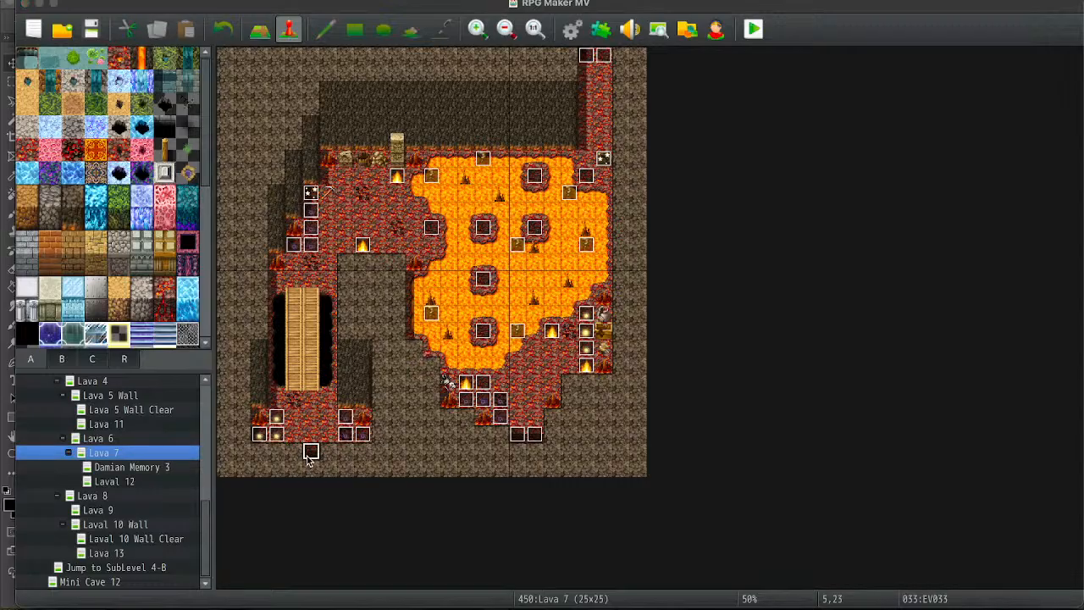
double_click(311, 453)
click(543, 178)
key(ctrl+v)
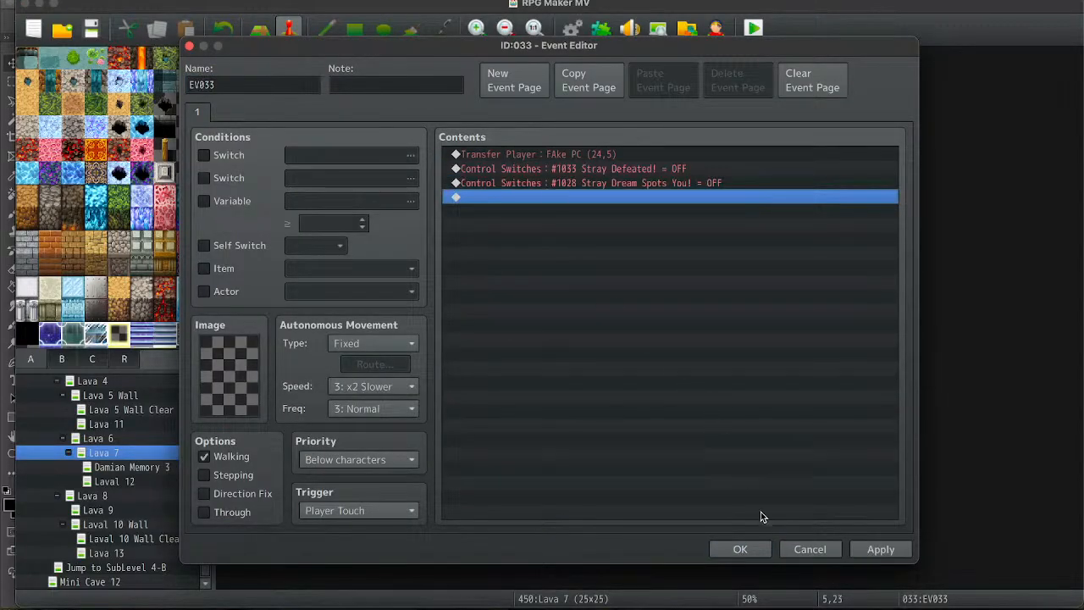
click(740, 549)
On Lava 7, paste the two stray switch OFF commands after the Damian Memory 3 transfers in the events at 21,0 and 22,0.
click(590, 59)
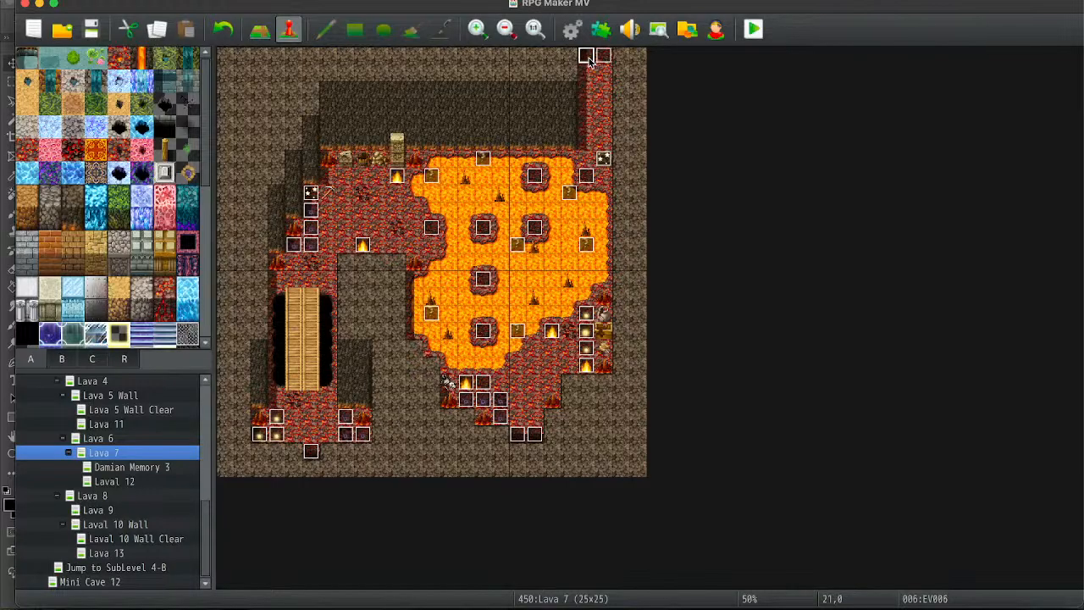
double_click(589, 60)
click(542, 168)
key(ctrl+v)
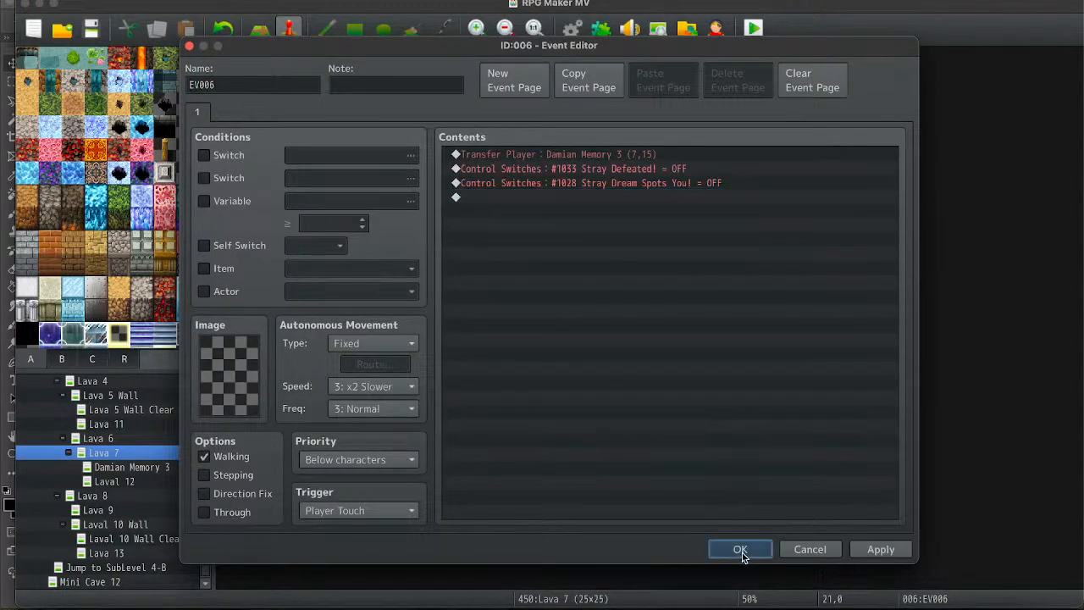
click(740, 549)
double_click(603, 55)
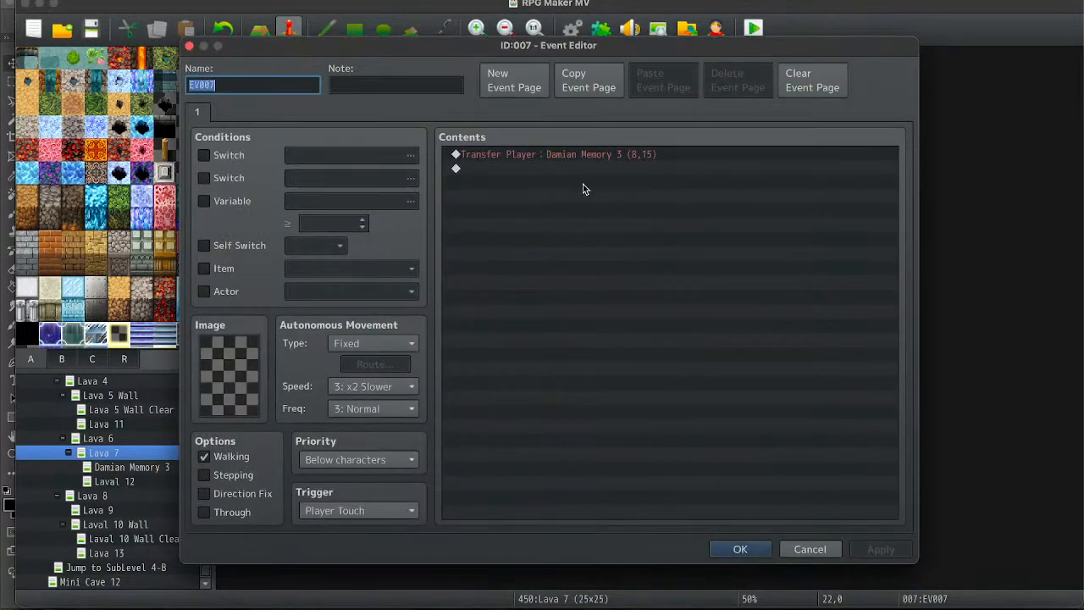
click(561, 172)
text(Control Switches : #1033 Stray Defeated! = OFF Control Switches : #1028 Stray Dream Spots You! = OFF)
click(737, 549)
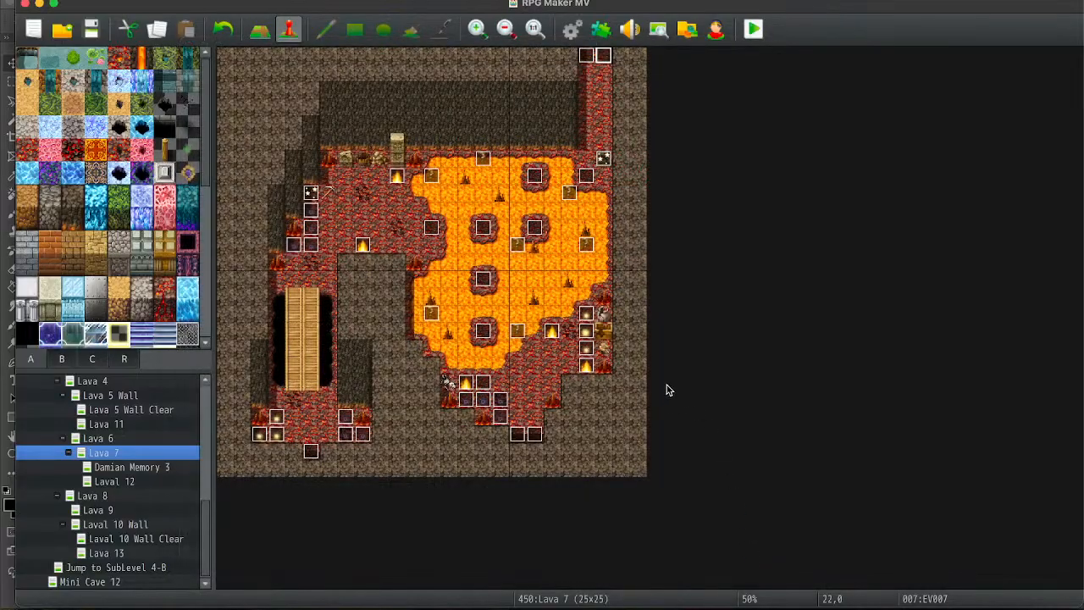
On Lava 7, paste the two stray switch OFF commands after the Laval 12 transfers in the events at 17,22 and 18,22.
double_click(523, 435)
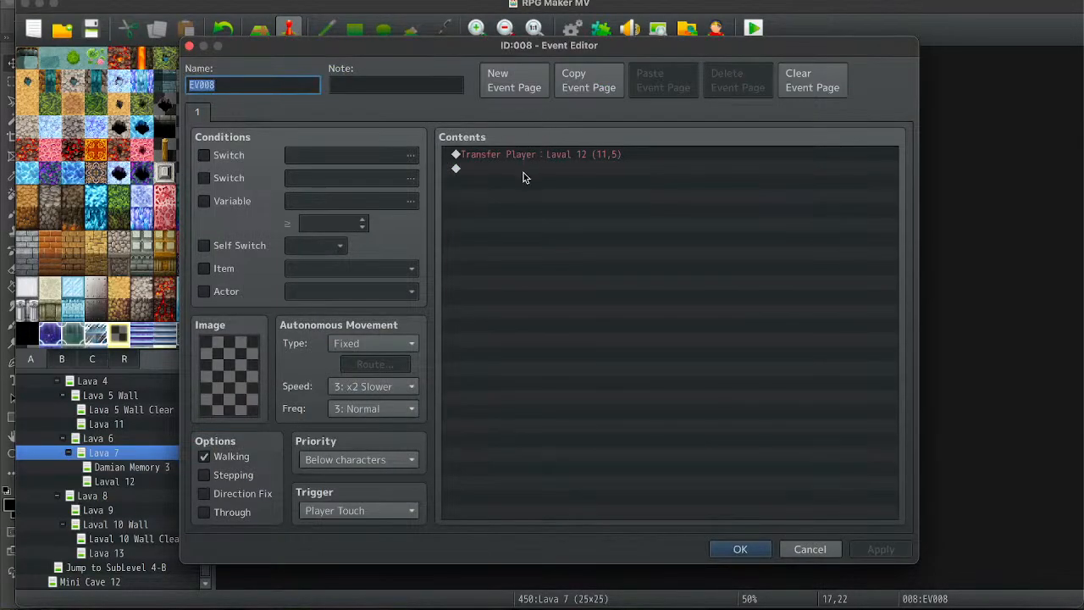
click(524, 173)
key(ctrl+v)
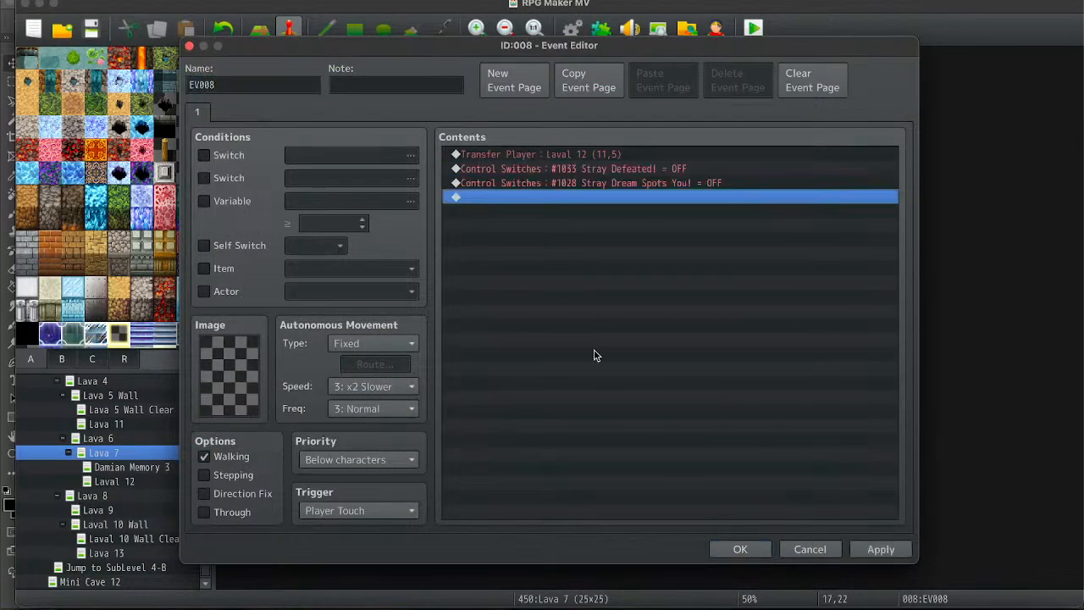
click(733, 548)
double_click(543, 435)
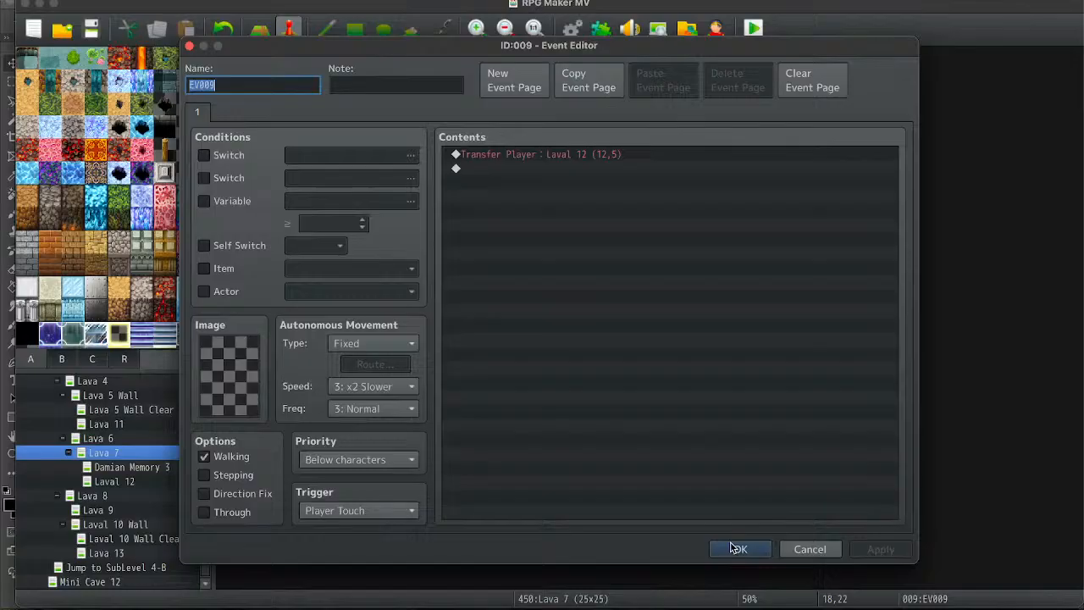
click(543, 168)
key(ctrl+v)
click(751, 552)
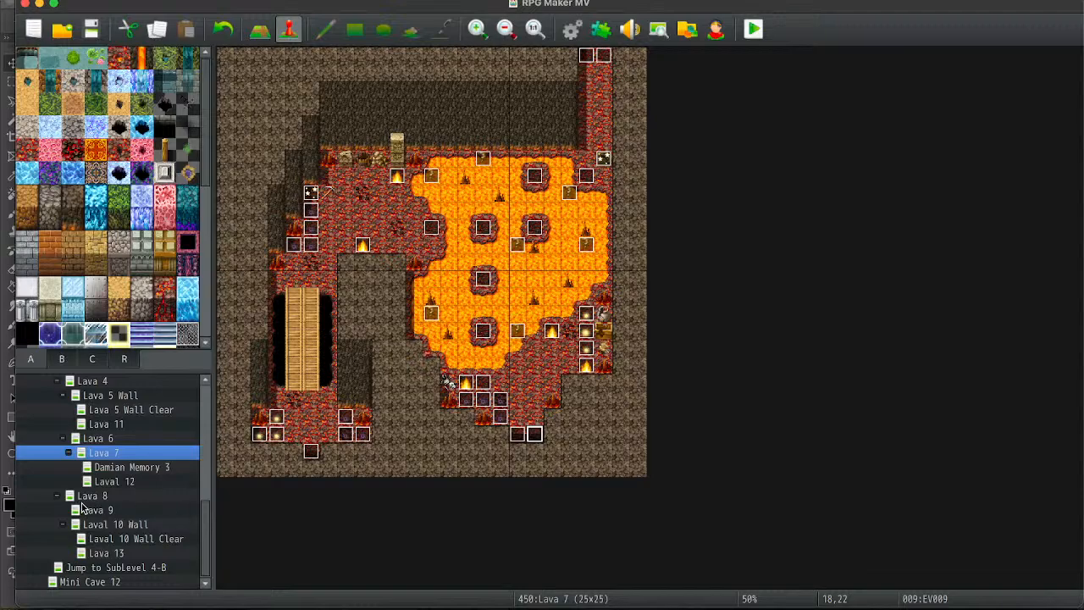
On Lava 8, paste the two stray switch OFF commands after the Lava 3 transfer in the event at 8,23.
click(150, 471)
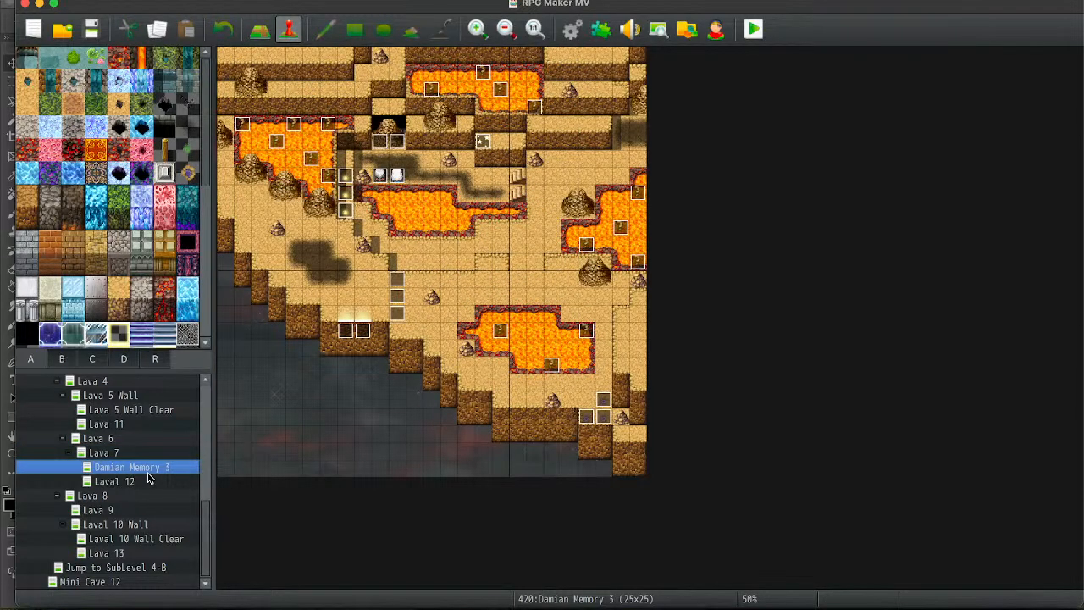
click(131, 482)
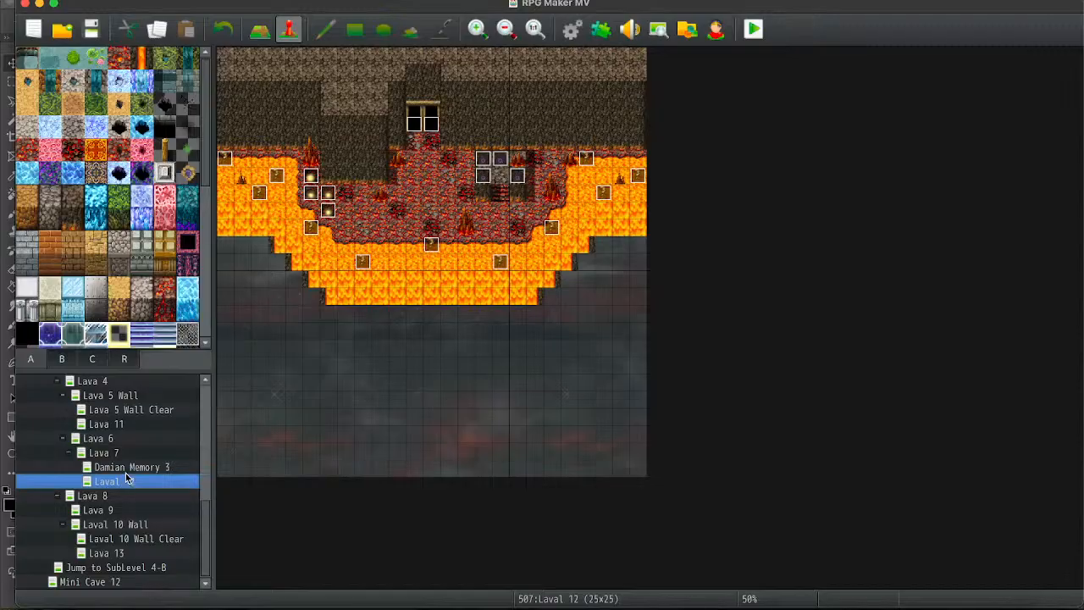
key(Down)
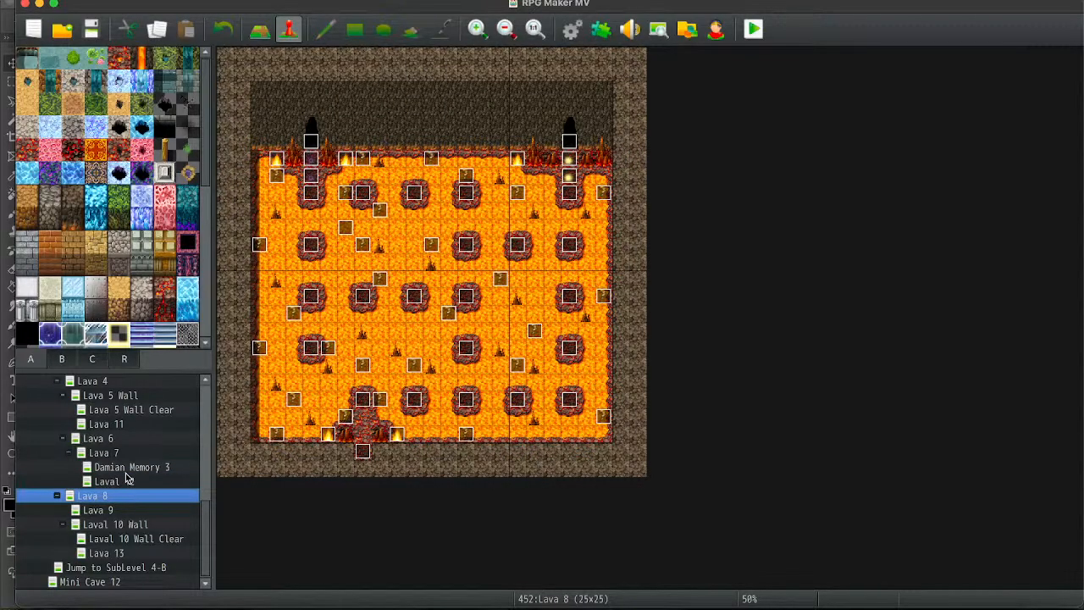
double_click(363, 450)
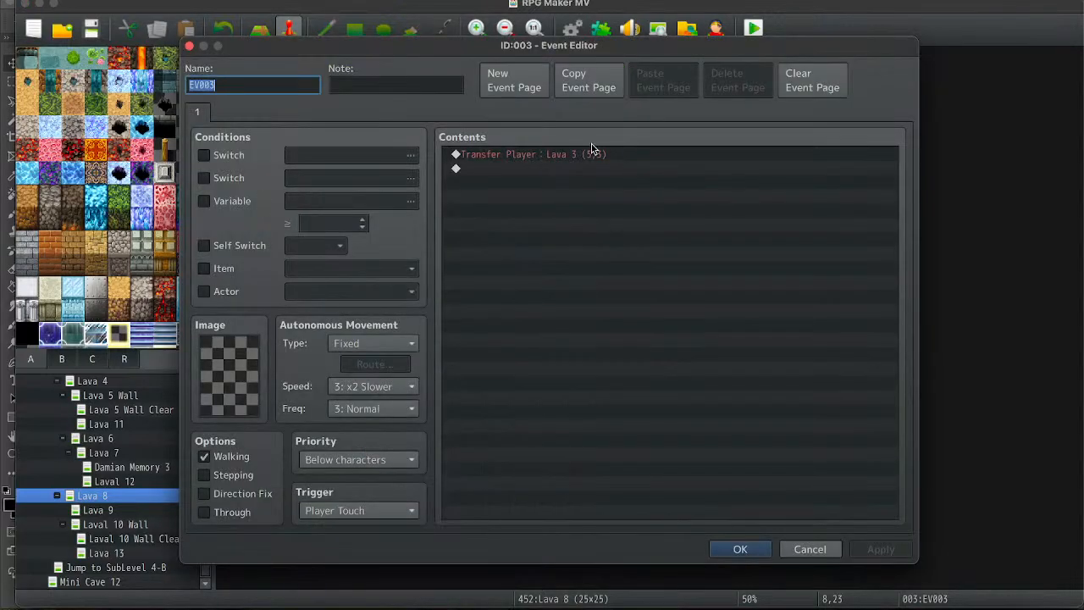
click(592, 150)
click(568, 170)
text(Control Switches : #1033 Stray Defeated! = OFF Control Switches : #1028 Stray Dream Spots You! = OFF)
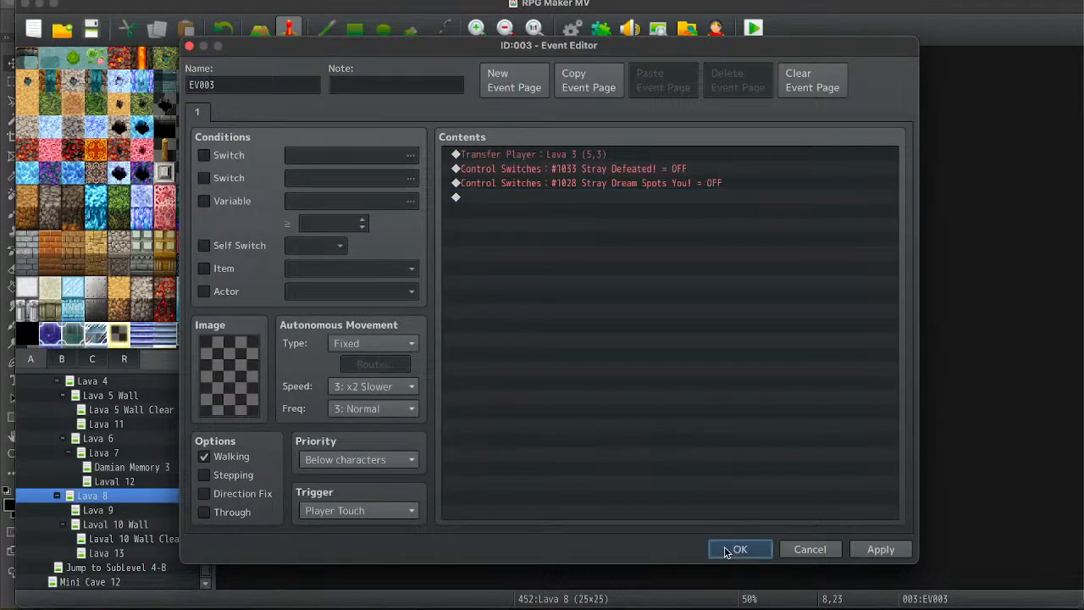
click(737, 550)
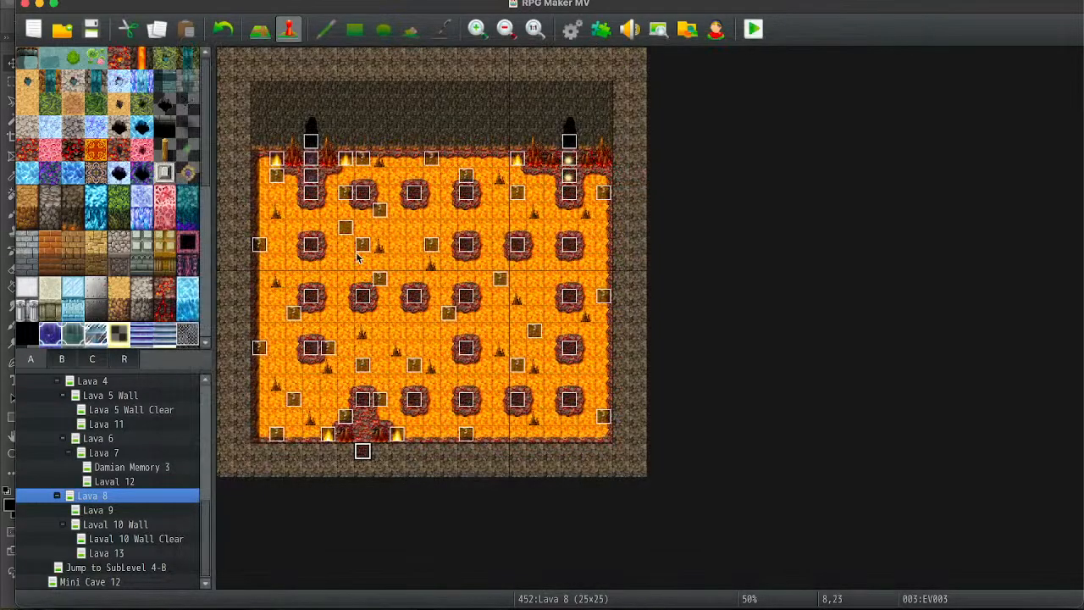
On Lava 8, paste the two stray switch OFF commands into both upper doorway transfer events, including the Lava 9 transfer at 20,5.
double_click(311, 140)
click(551, 172)
key(super+v)
click(743, 549)
click(569, 127)
double_click(569, 143)
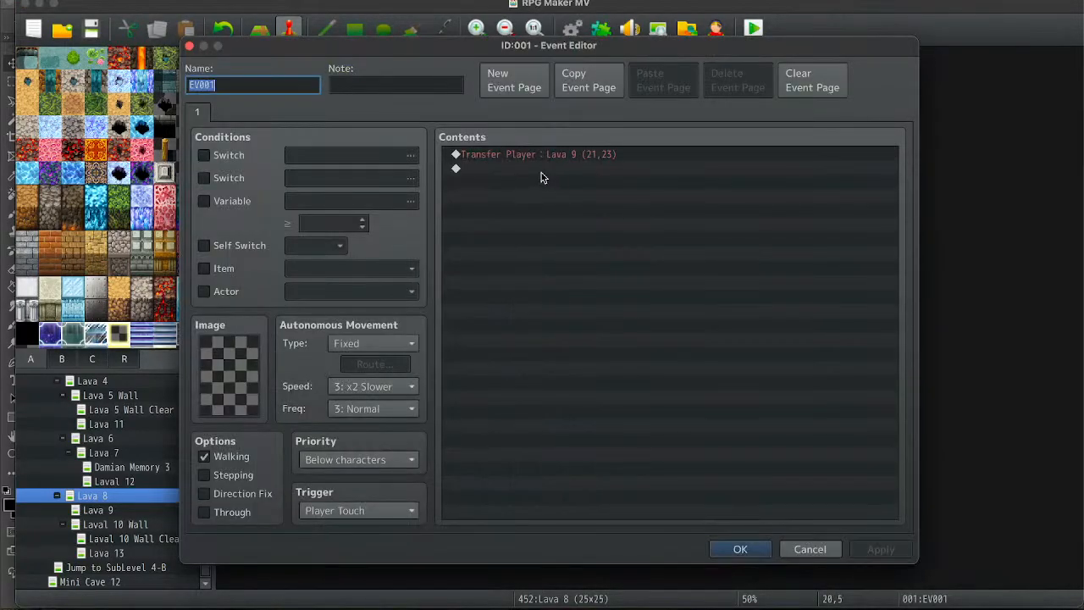
click(551, 169)
key(super+v)
click(738, 555)
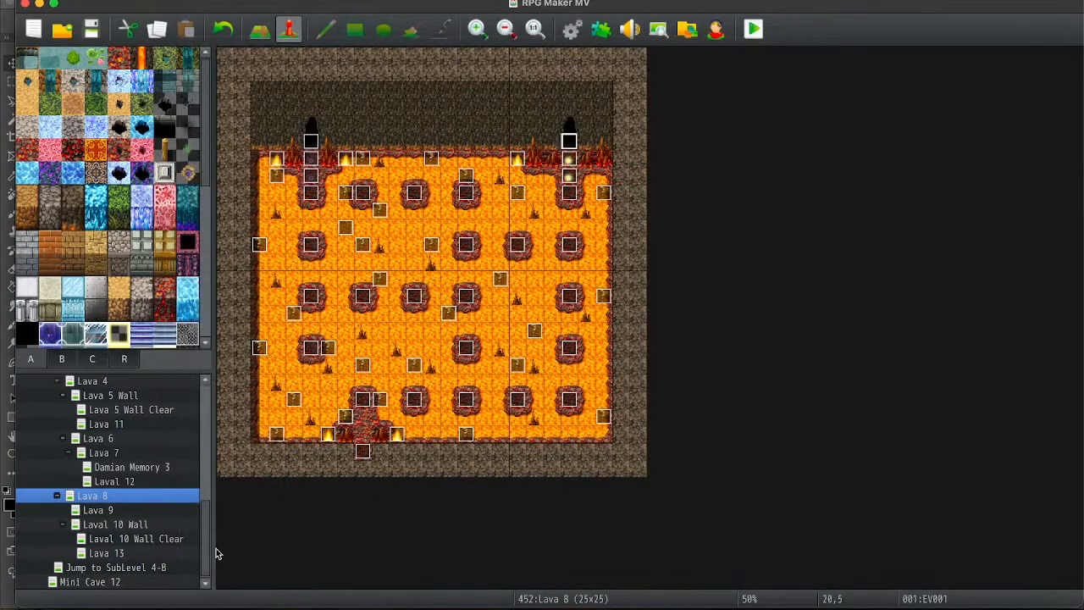
On Laval 12, paste the two stray switch OFF commands after the transfers in the doorway events at 11,4 and 12,4.
click(126, 482)
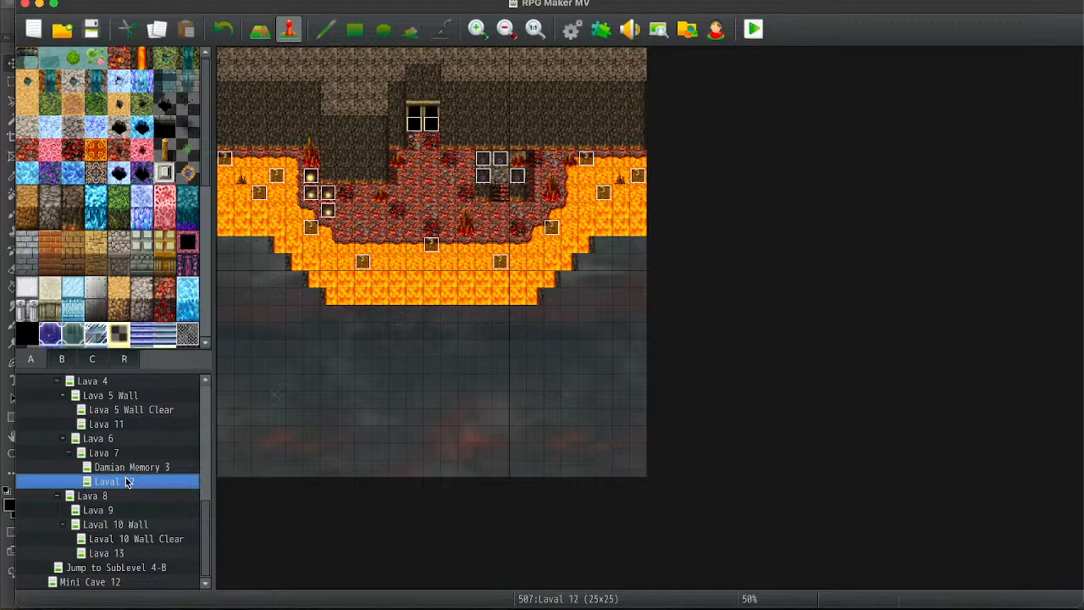
click(414, 126)
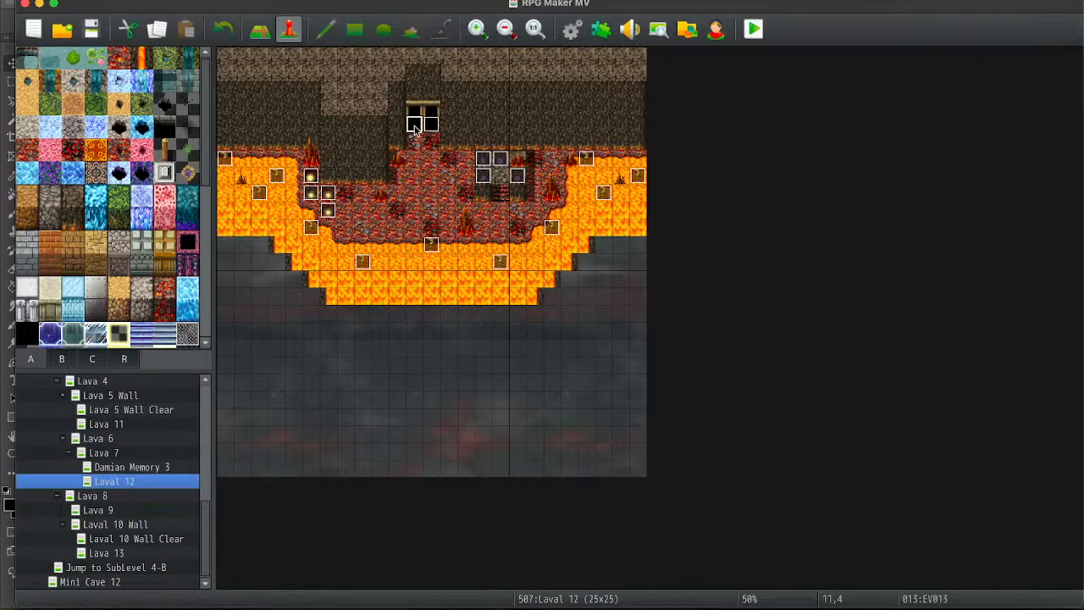
double_click(415, 125)
click(584, 169)
key(super+v)
click(744, 555)
key(Right)
key(Return)
click(545, 164)
key(super+v)
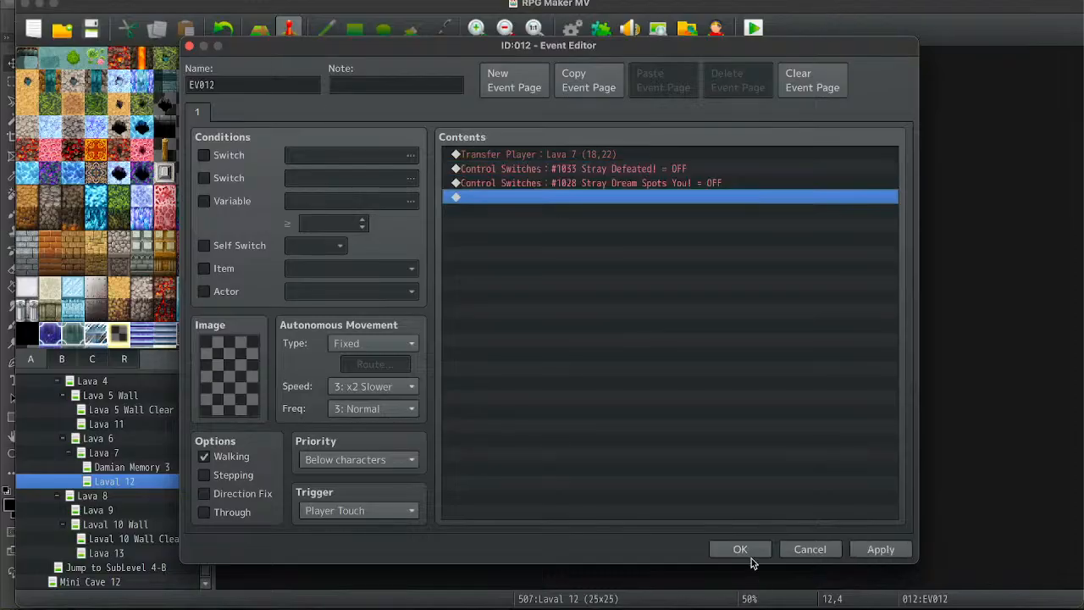
click(751, 558)
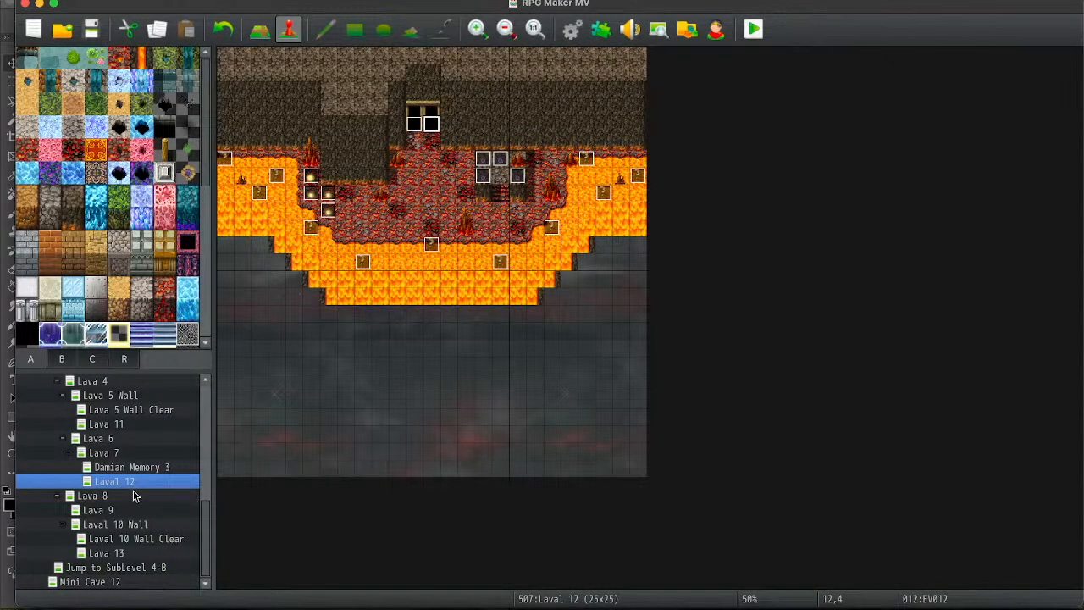
On Lava 9, paste the two stray switch OFF commands after the Mini Cave 12 transfer in the event at 12,7.
click(93, 496)
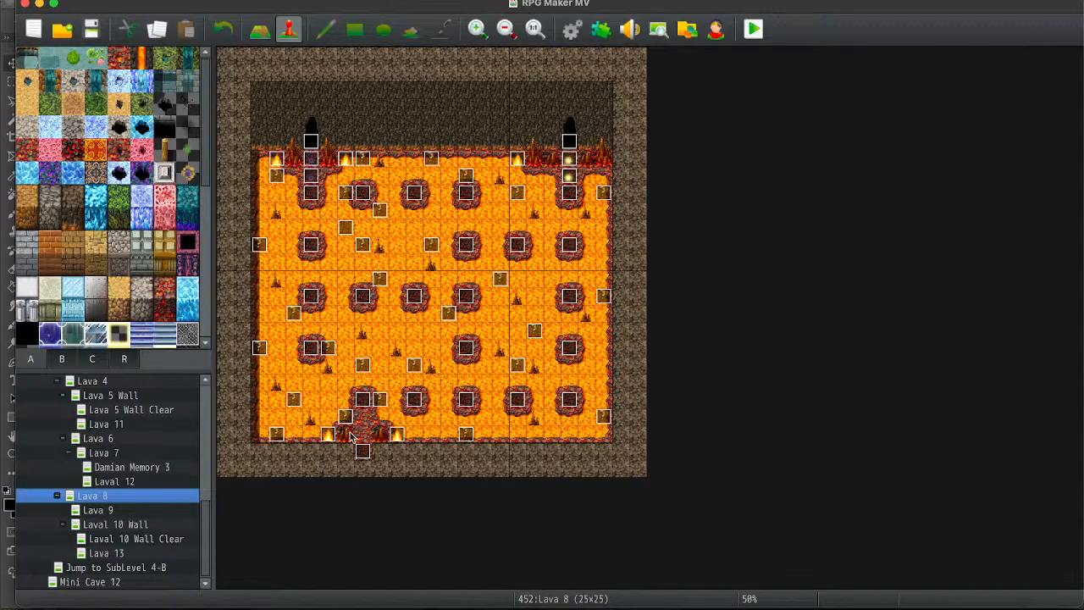
key(Down)
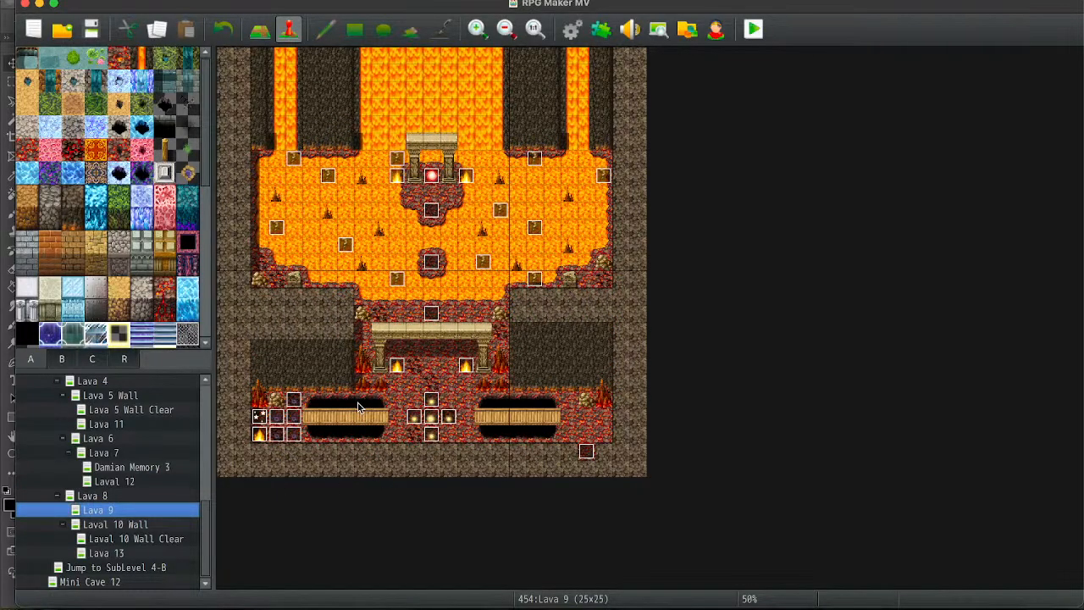
click(433, 177)
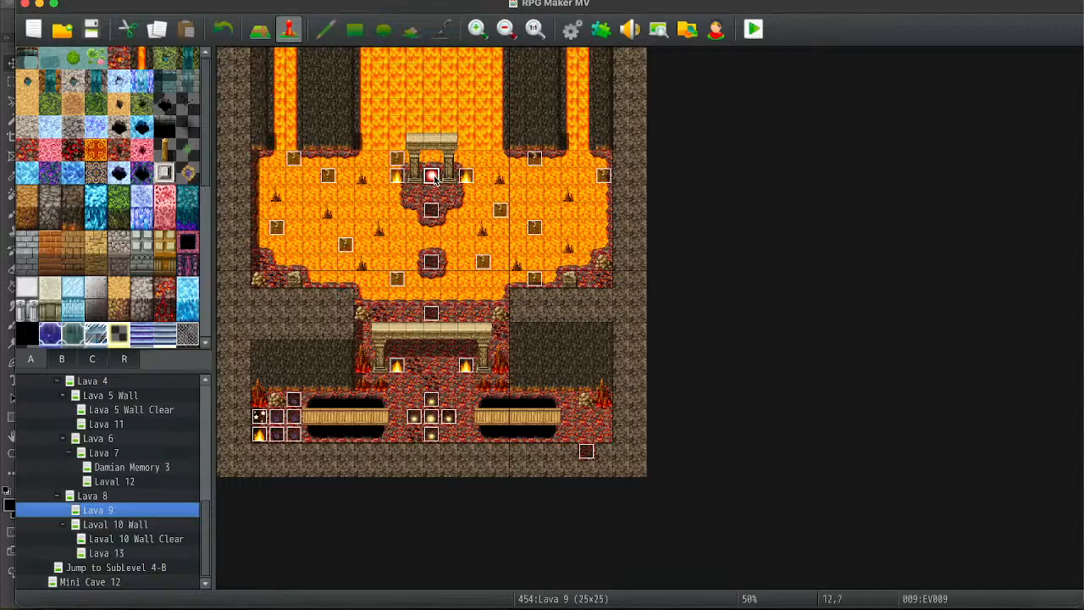
double_click(434, 176)
click(514, 169)
text(Control Switches : #1033 Stray Defeated! = OFF Control Switches : #1028 Stray Dream Spots You! = OFF)
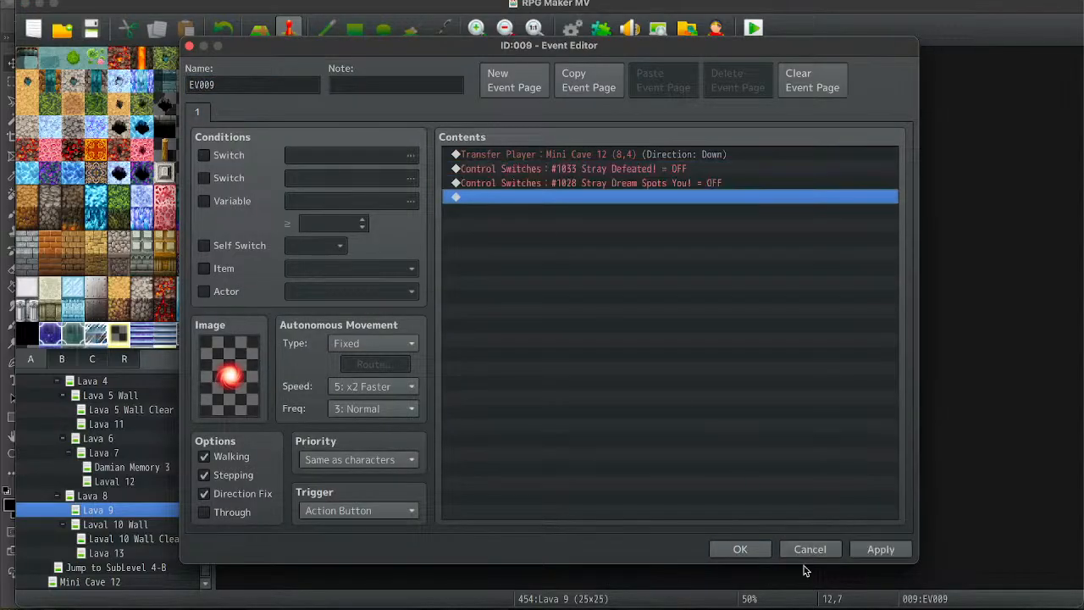
Paste the #1033 Stray Defeated! = OFF and #1028 Stray Dream Spots You! = OFF commands into Lava 9's transfer event to Lava 8.
click(740, 549)
click(589, 457)
double_click(589, 457)
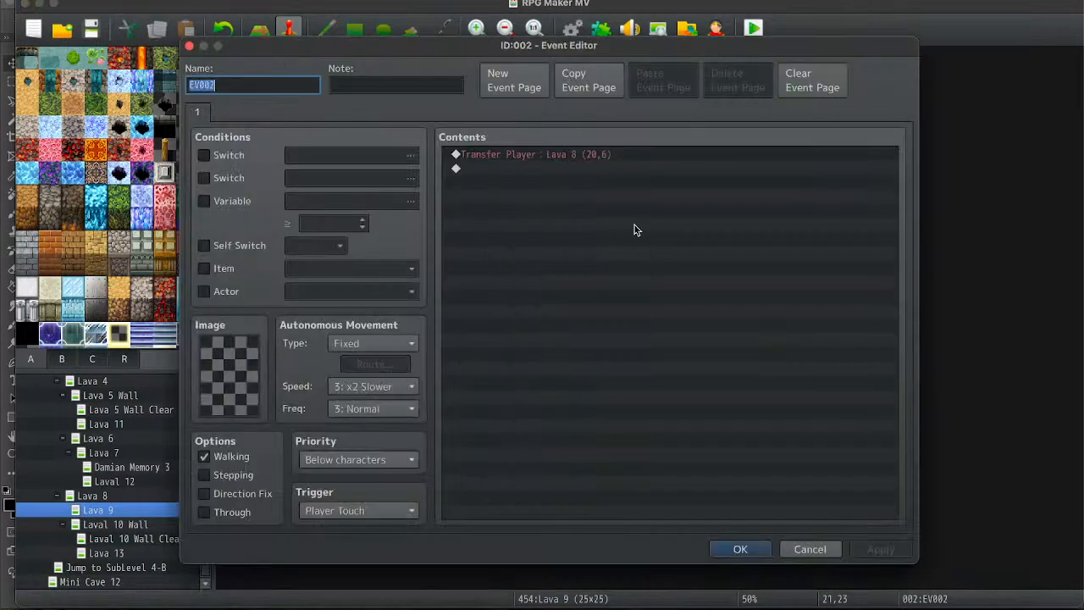
click(590, 178)
key(ctrl+v)
click(742, 549)
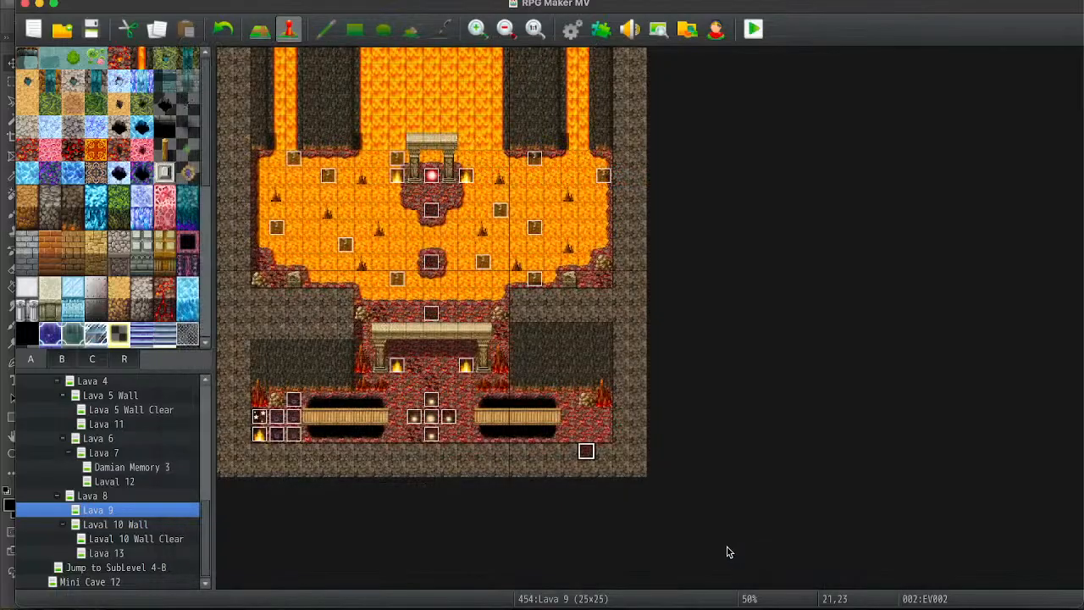
Paste the two switch-off commands (#1033 and #1028) after the transfer in Laval 10 Wall's northern exit event to Lava 13.
click(109, 525)
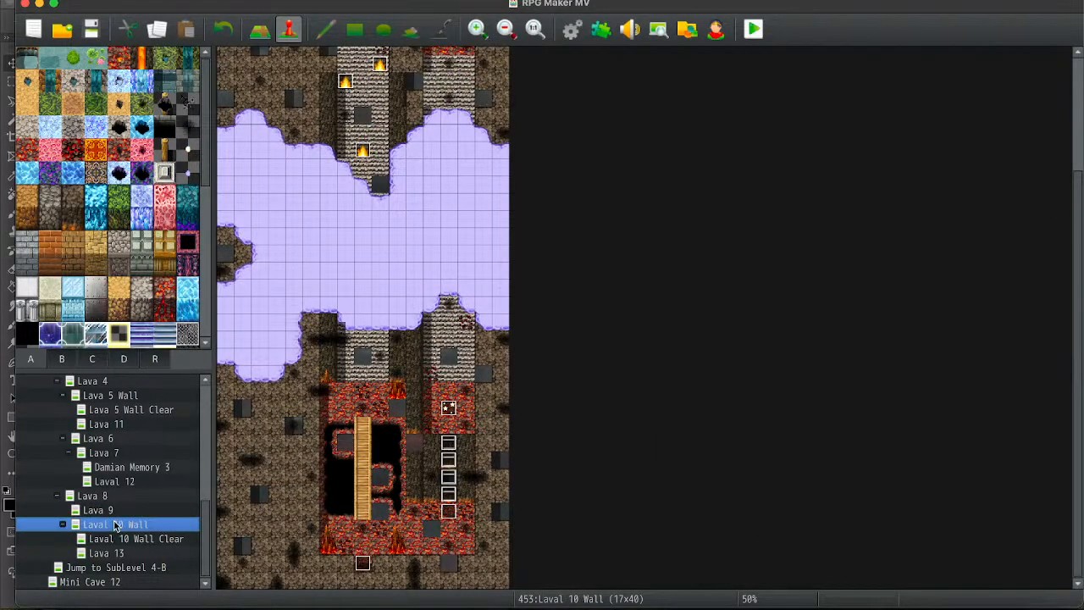
scroll(354, 377, up, 5)
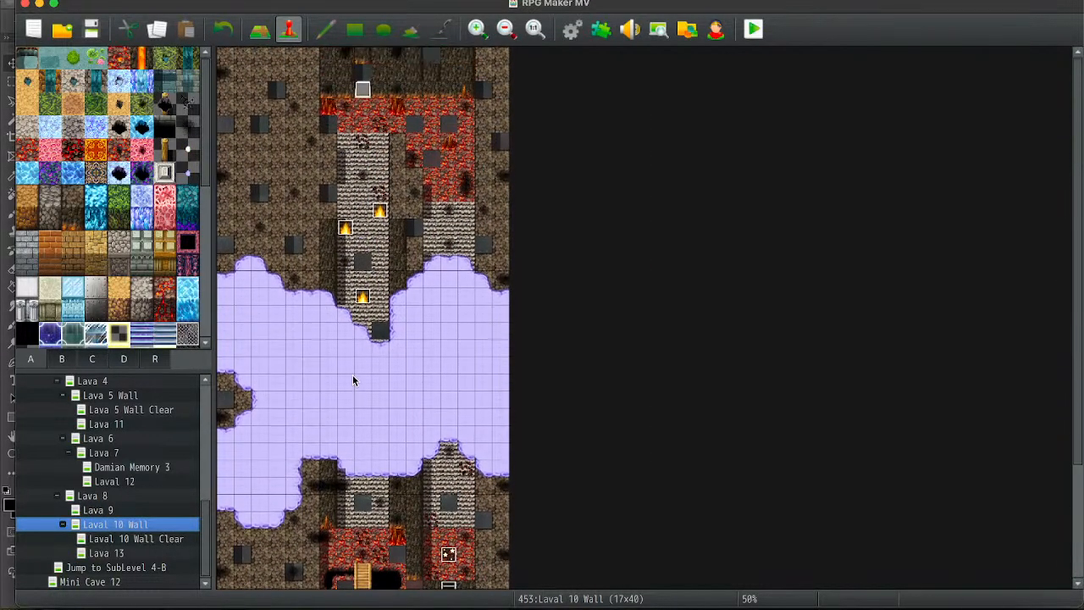
double_click(366, 95)
click(660, 326)
key(ctrl+v)
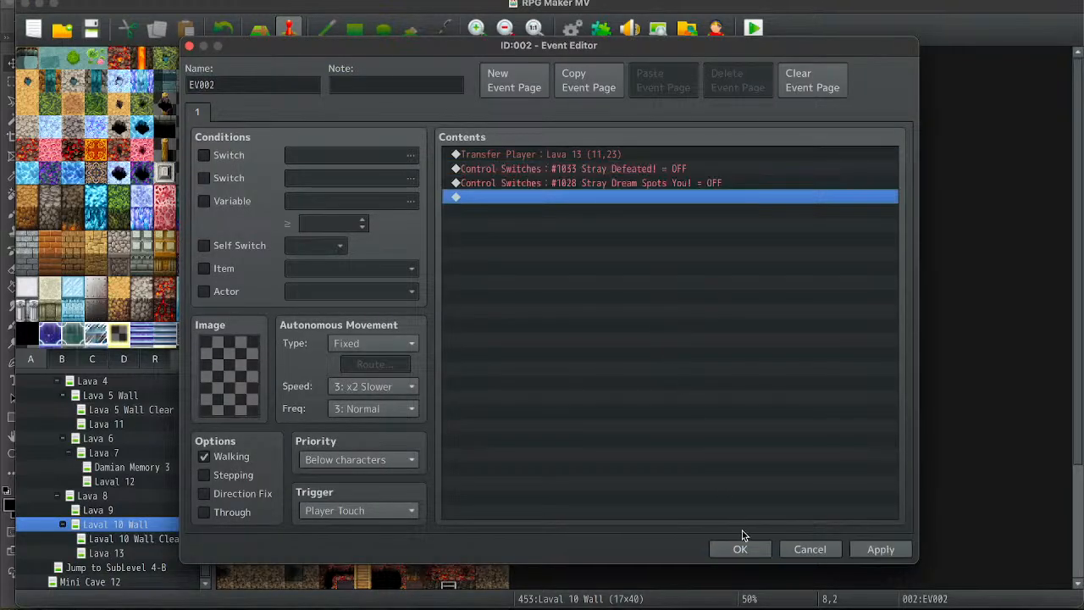
click(742, 549)
Add the copied #1033 and #1028 switch-off commands to Laval 10 Wall's southern exit event to Lava 8.
scroll(407, 339, down, 3)
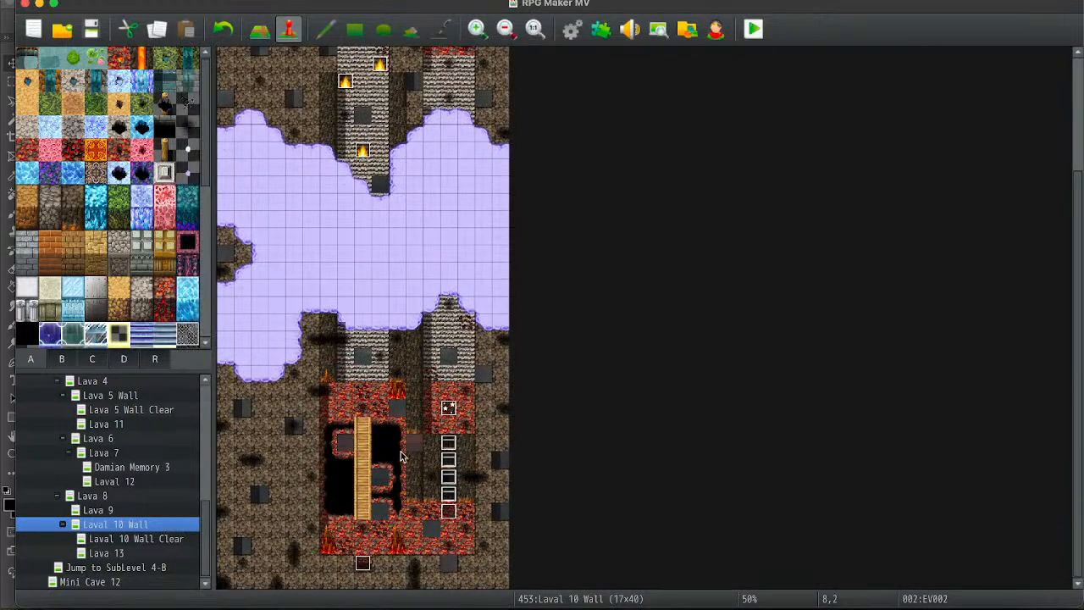
double_click(362, 563)
click(513, 168)
key(ctrl+v)
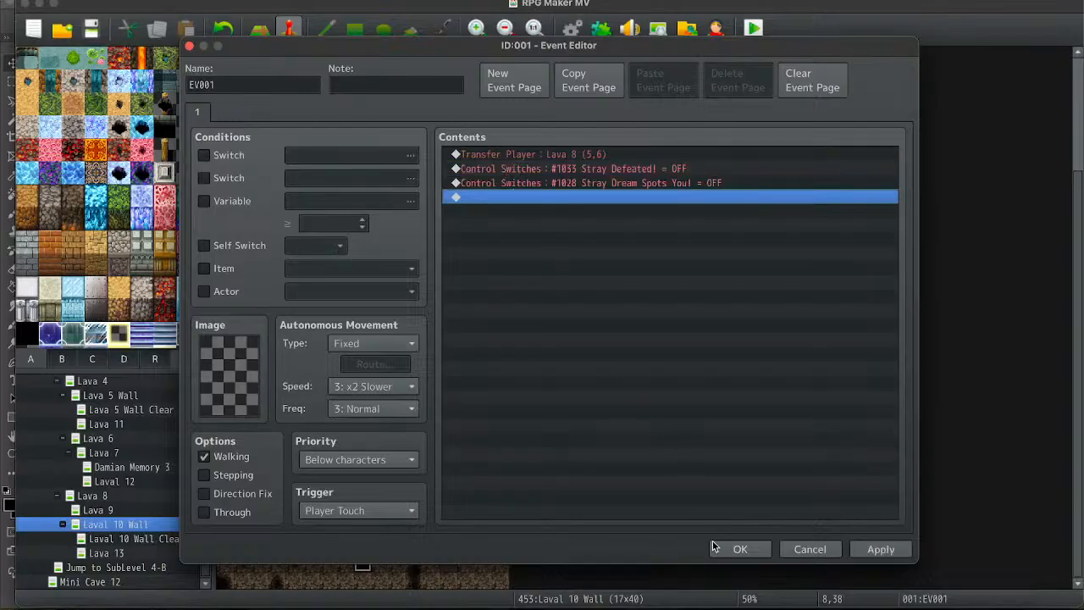
click(735, 550)
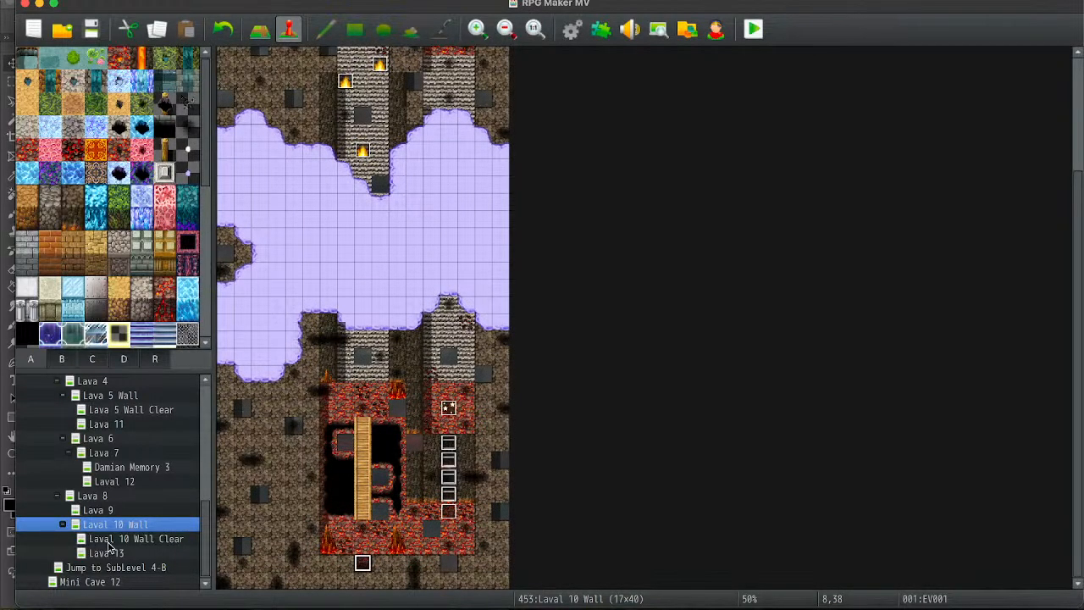
Paste the #1033 and #1028 switch-off commands into Laval 10 Wall Clear's southern exit event to Lava 8.
click(108, 543)
double_click(362, 564)
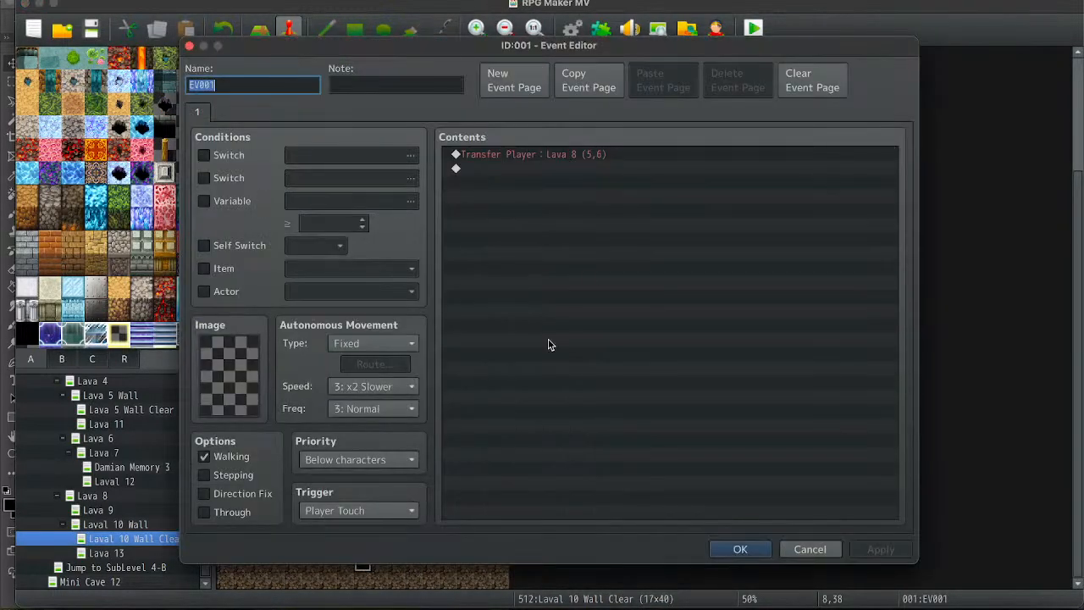
click(532, 170)
key(ctrl+v)
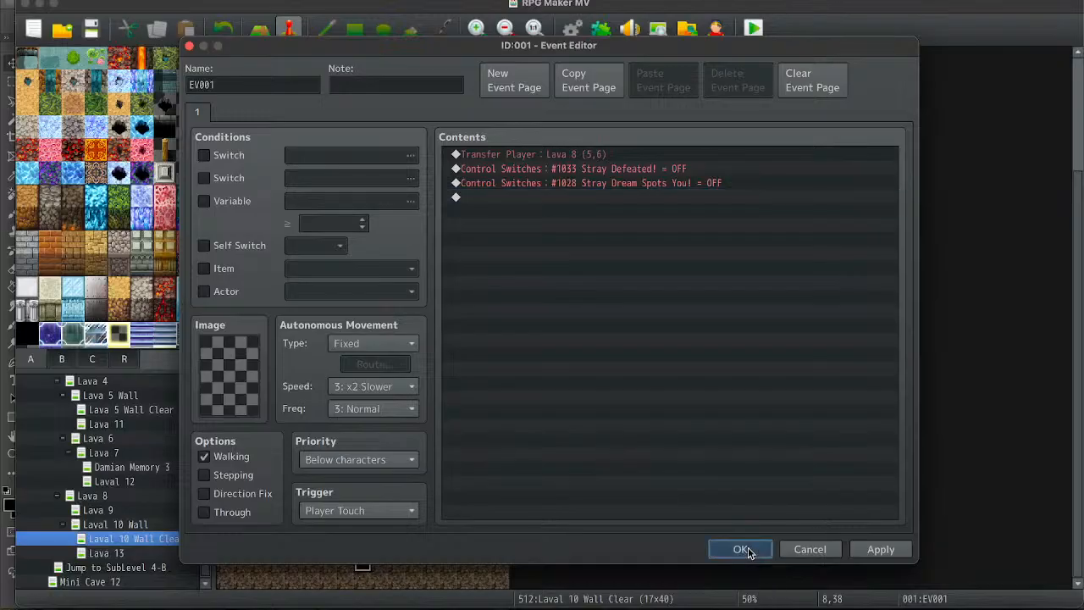
click(739, 548)
Add the Stray Defeated! and Stray Dream Spots You! OFF commands to Laval 10 Wall Clear's northern exit event to Lava 13.
scroll(411, 432, up, 4)
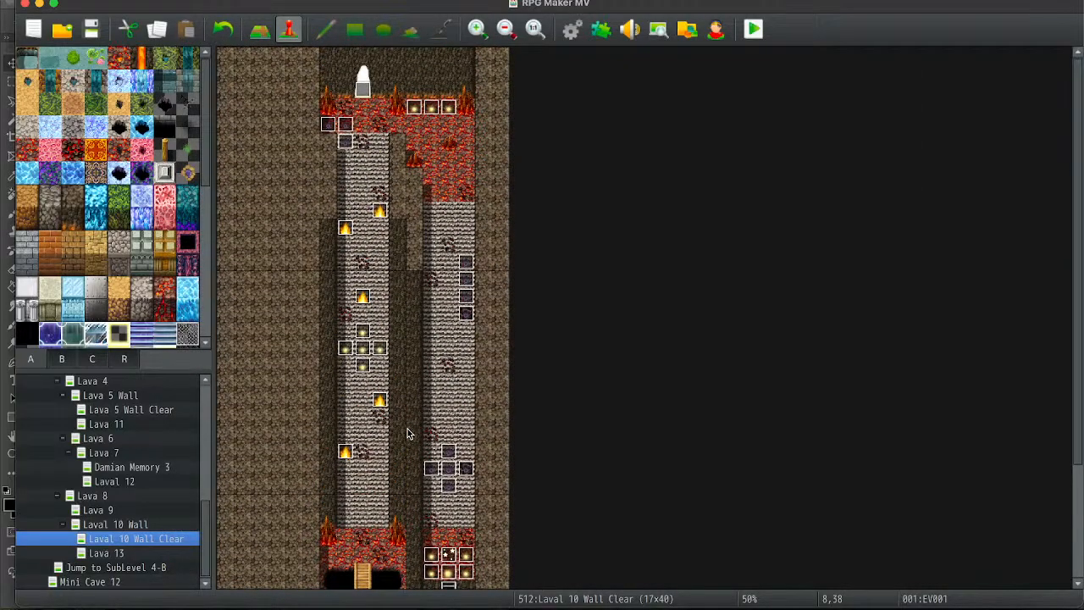
double_click(363, 88)
click(486, 167)
text(Control Switches : #1033 Stray Defeated! = OFF Control Switches : #1028 Stray Dream Spots You! = OFF)
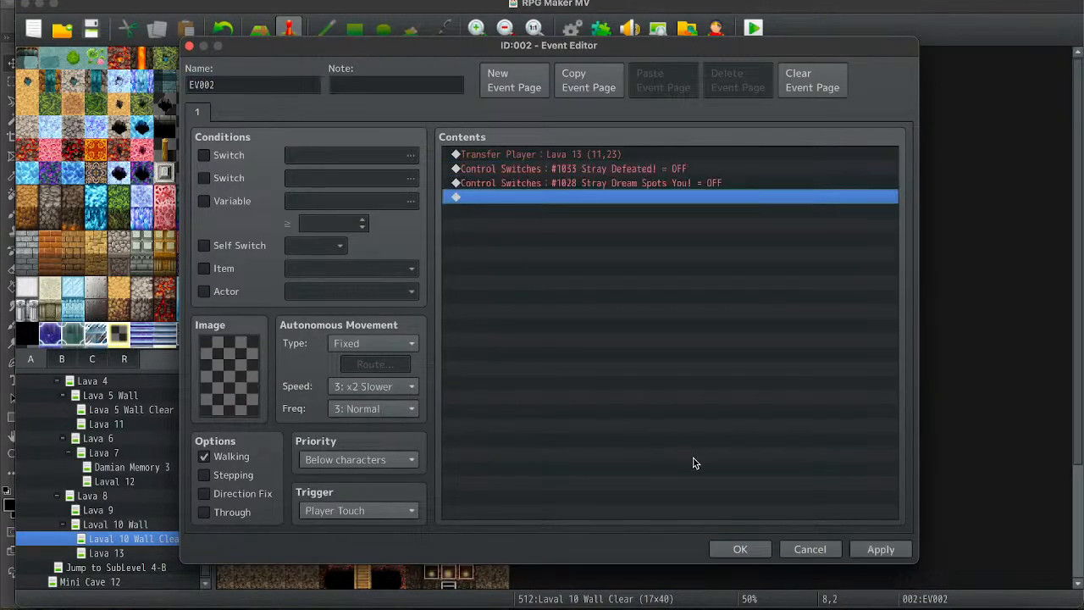
click(732, 554)
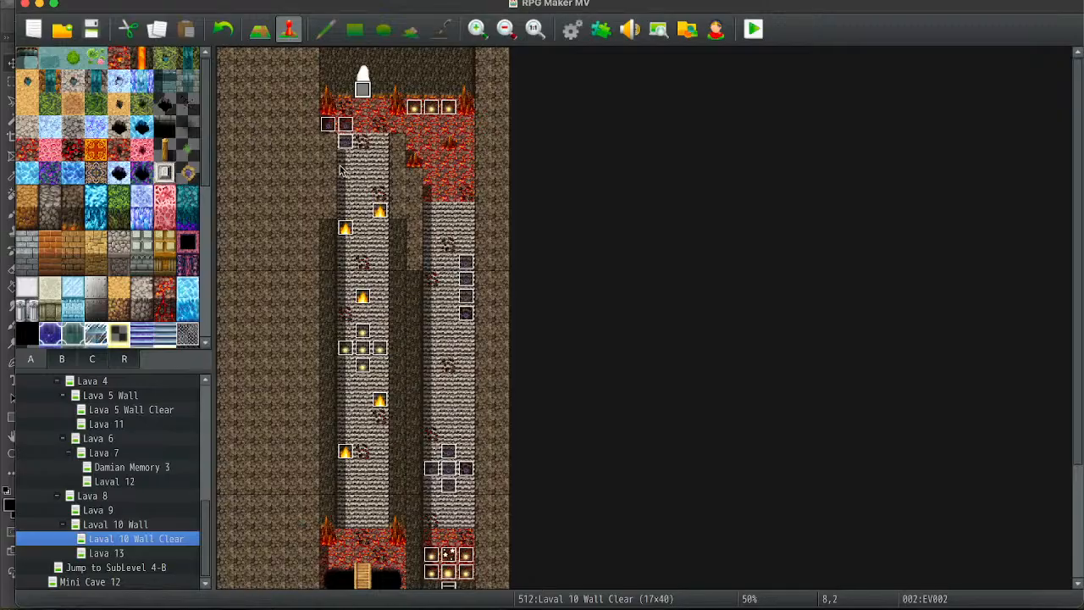
Check Lava 13's Switch 1 event and paste the #1033 and #1028 switch-off commands into the exit event to Laval 10 Wall.
click(127, 556)
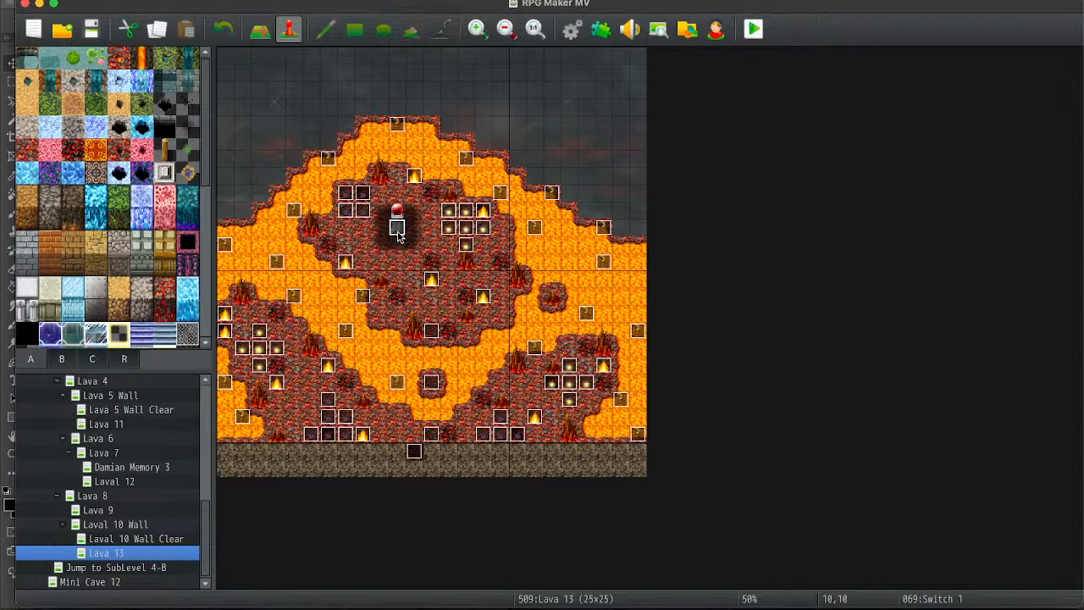
double_click(397, 228)
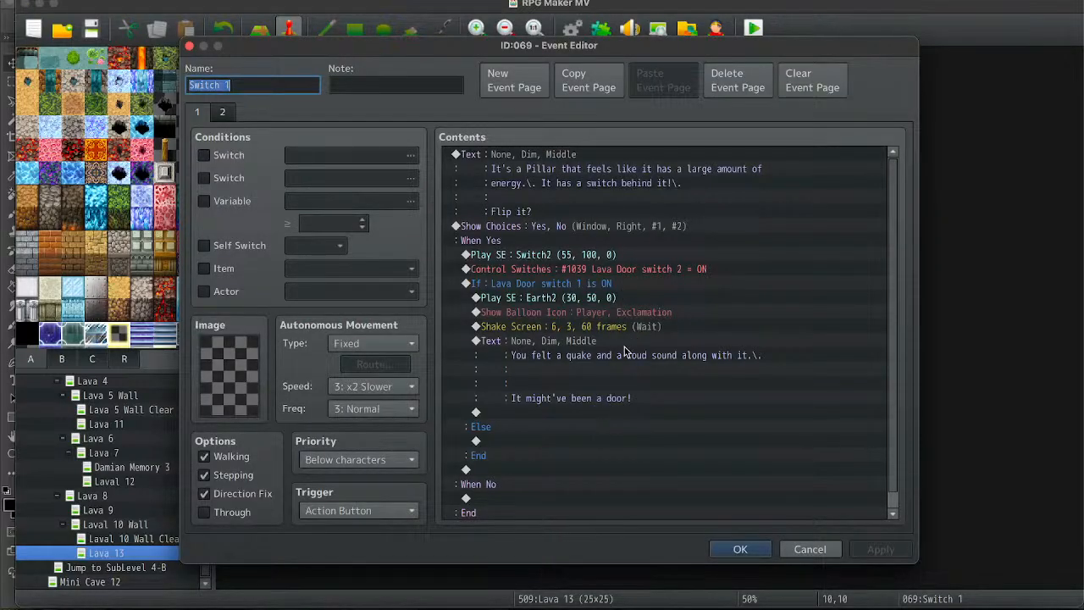
click(740, 549)
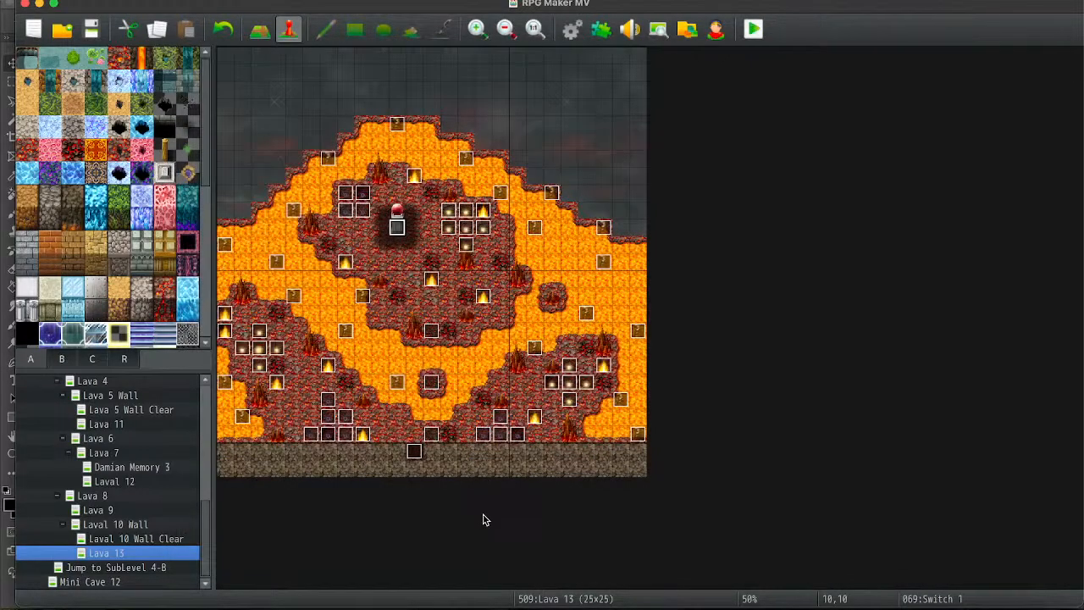
double_click(415, 453)
click(573, 171)
key(ctrl+v)
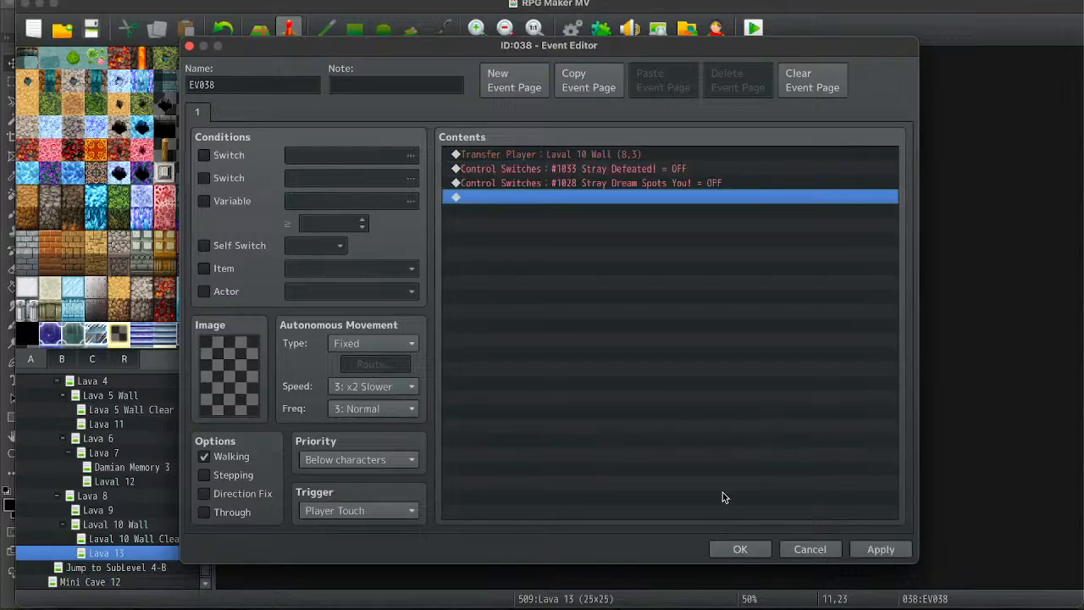
click(713, 556)
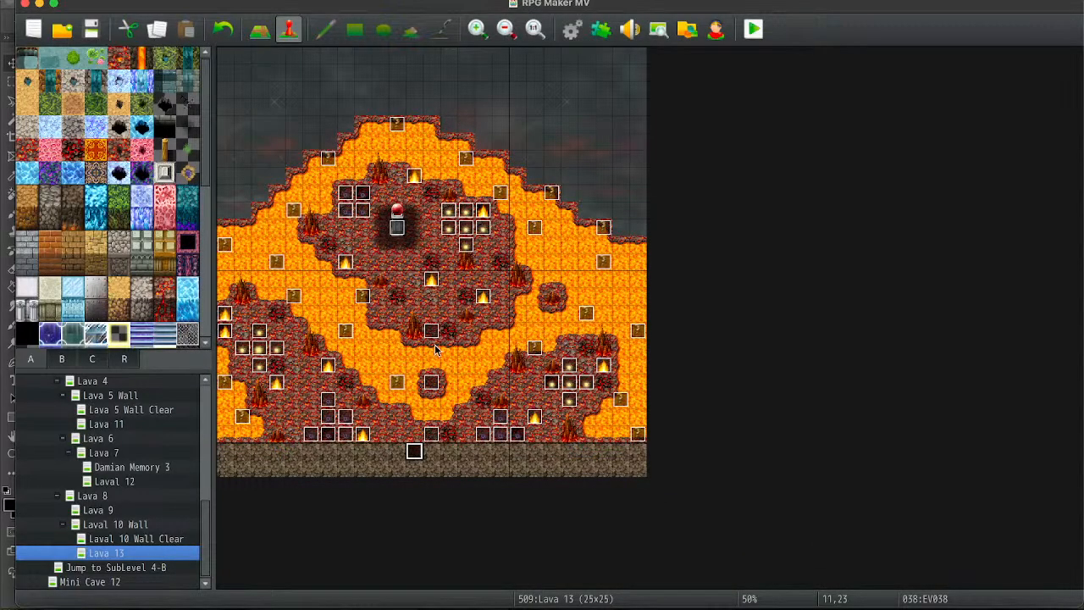
Paste the #1033 and #1028 switch-off commands into the westernmost of the three southern exit events in Jump to SubLevel 4-B.
click(138, 567)
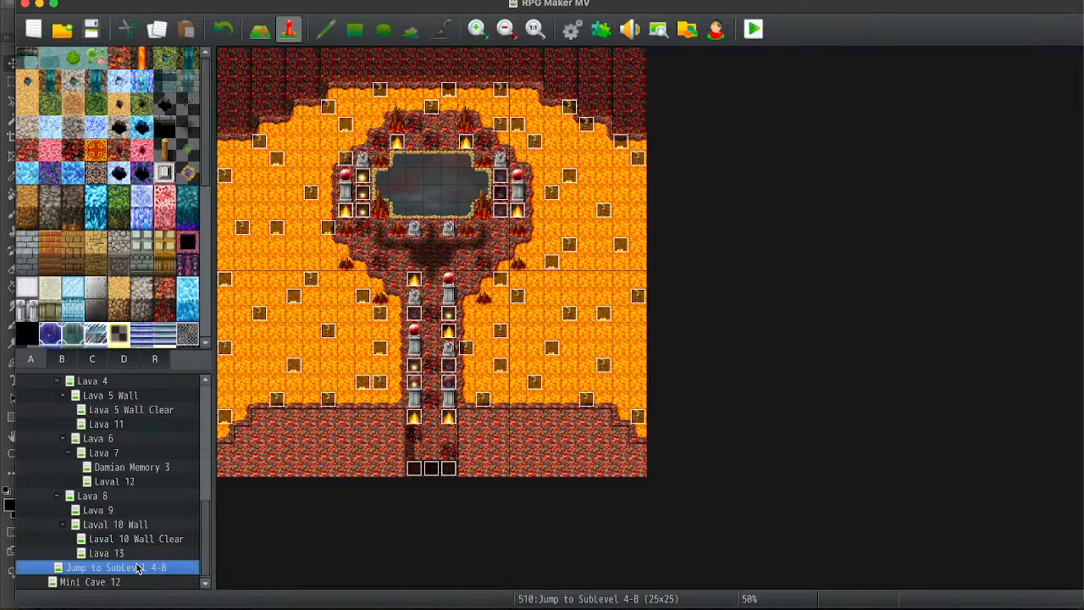
click(411, 478)
double_click(411, 474)
click(601, 168)
key(ctrl+v)
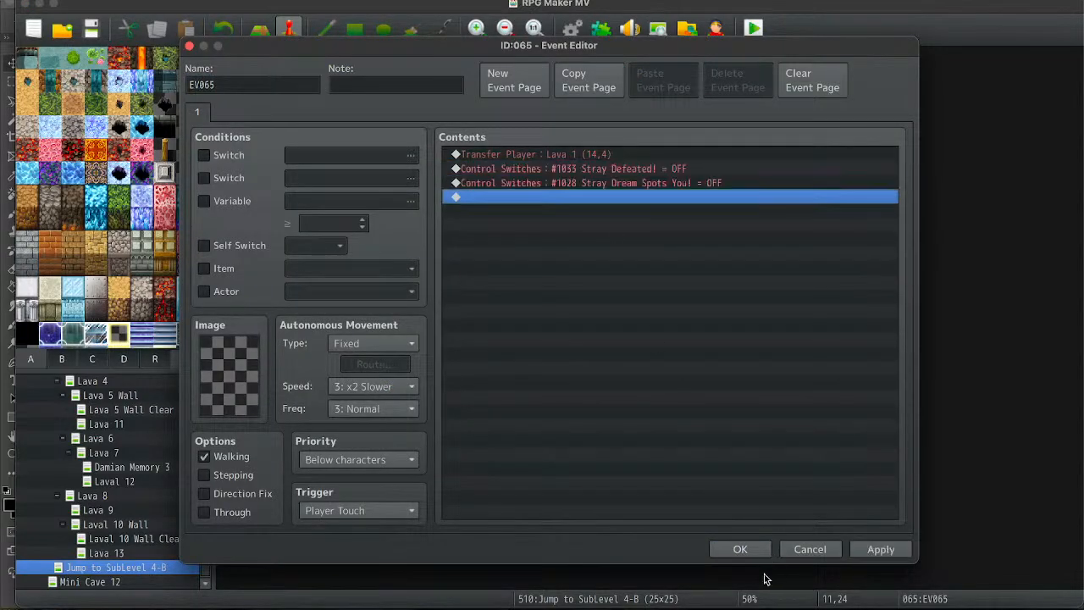
click(734, 550)
Paste the same two switch-off commands into the middle and easternmost southern exit events, EV066 and EV067.
click(567, 163)
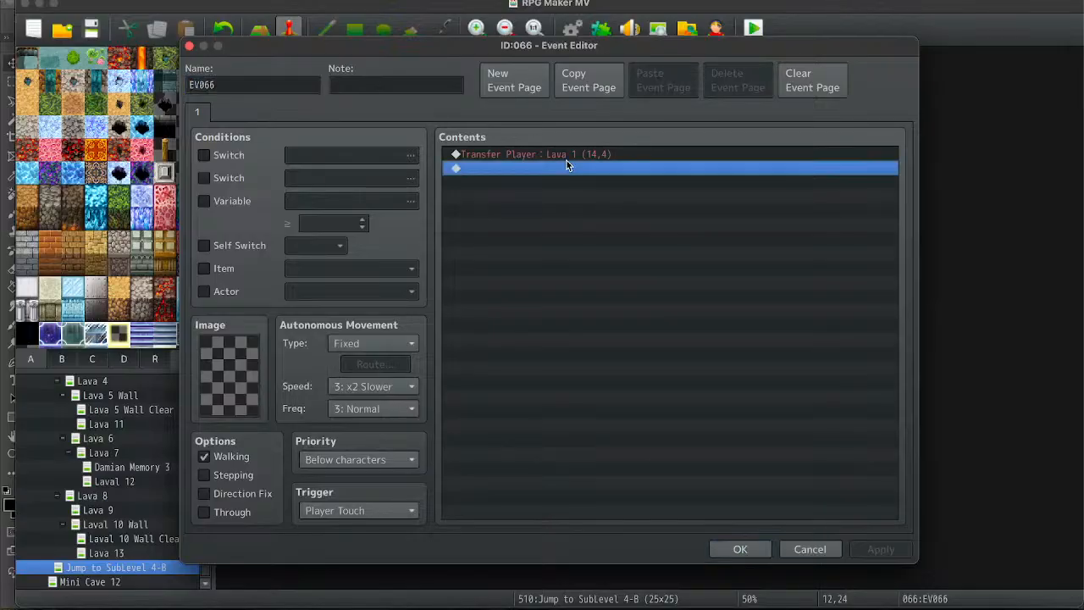
key(super+v)
click(757, 547)
key(Right)
key(Return)
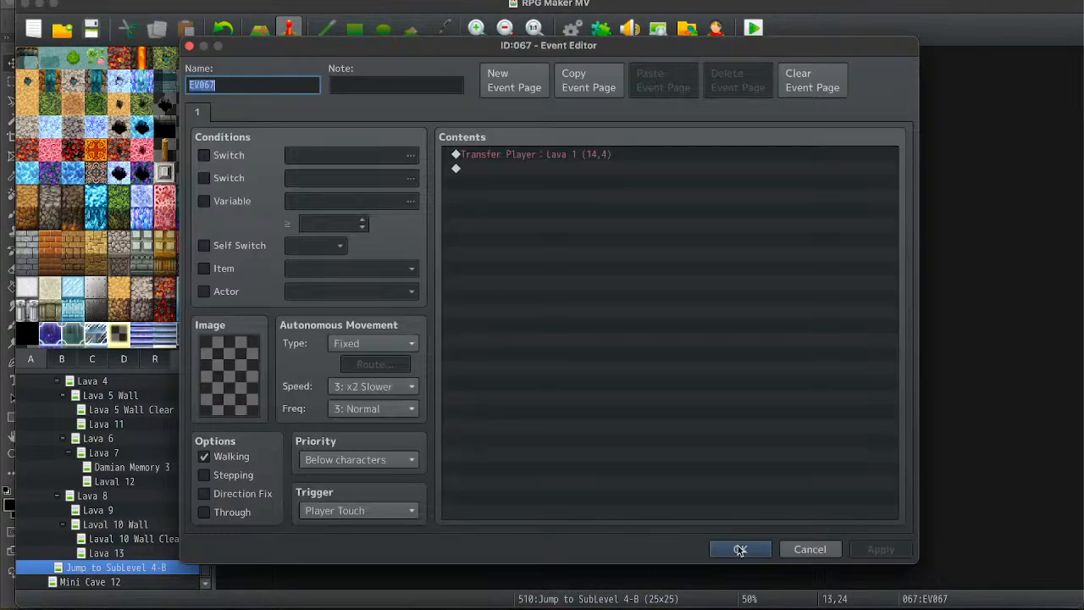
click(593, 169)
key(super+v)
click(740, 549)
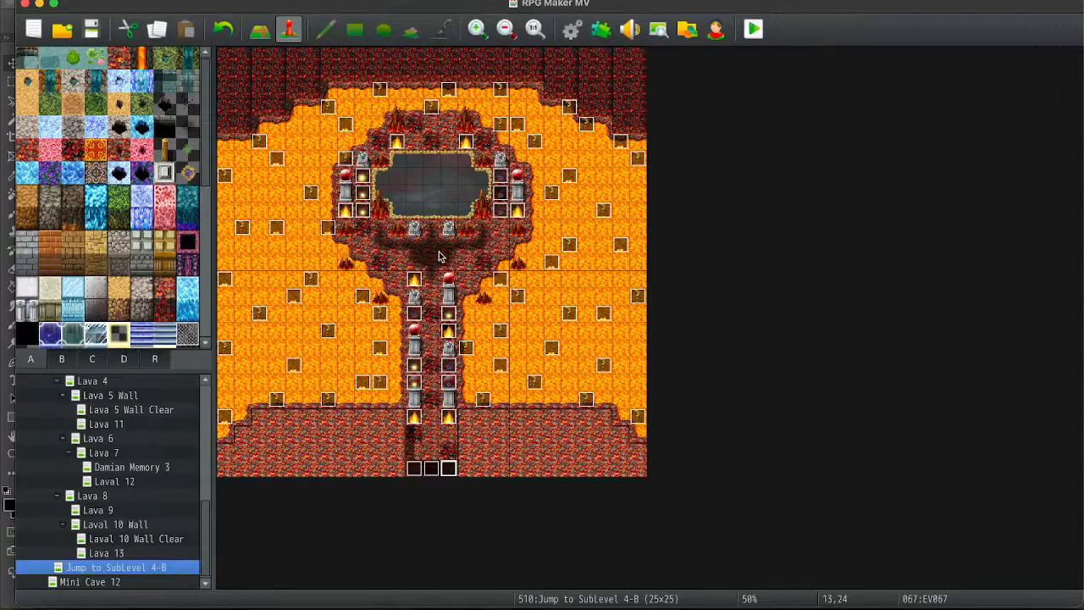
Review the Laval 10 Wall Clear, Lava 13 and Jump to SubLevel 4-B maps for remaining transfer events.
click(134, 541)
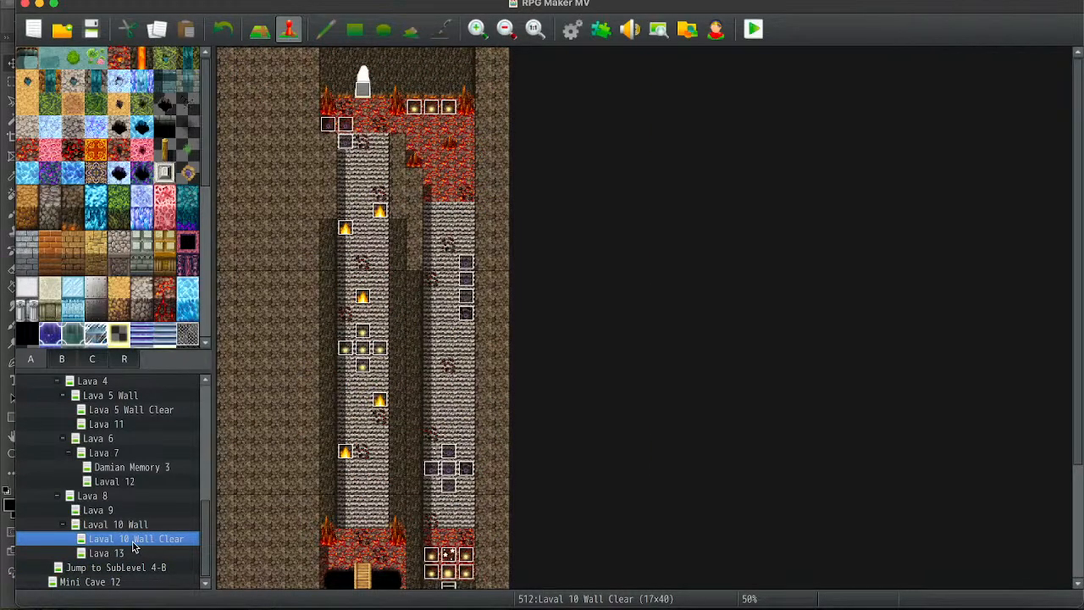
click(127, 554)
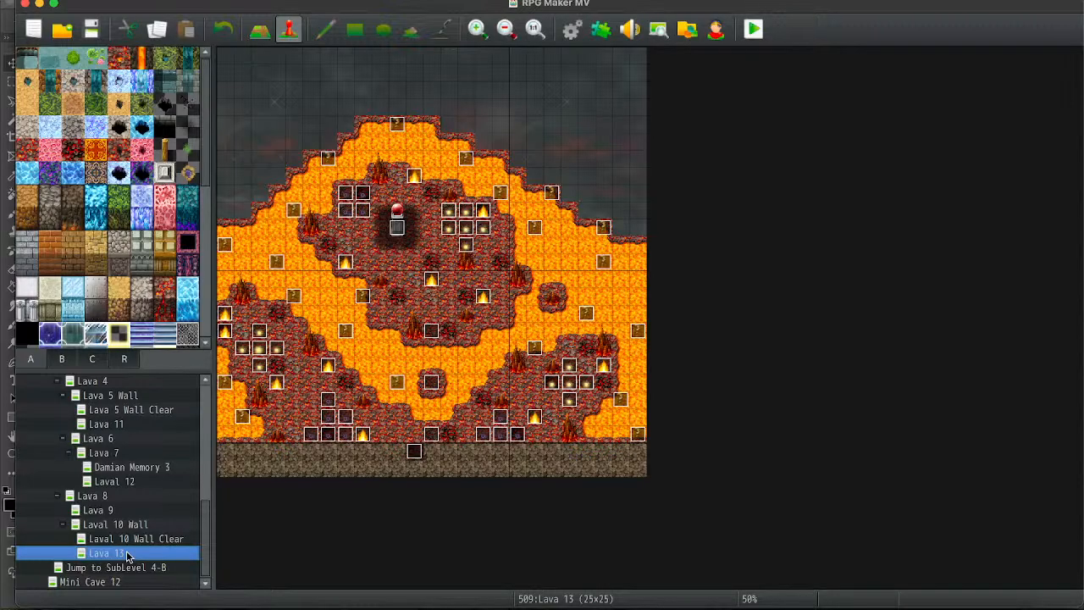
click(145, 568)
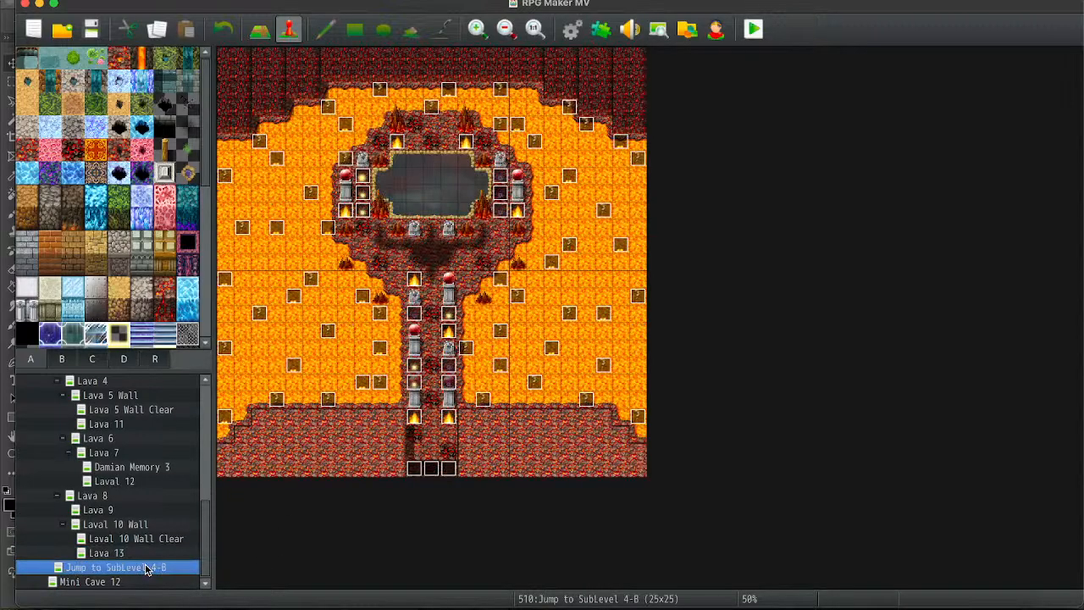
key(Up)
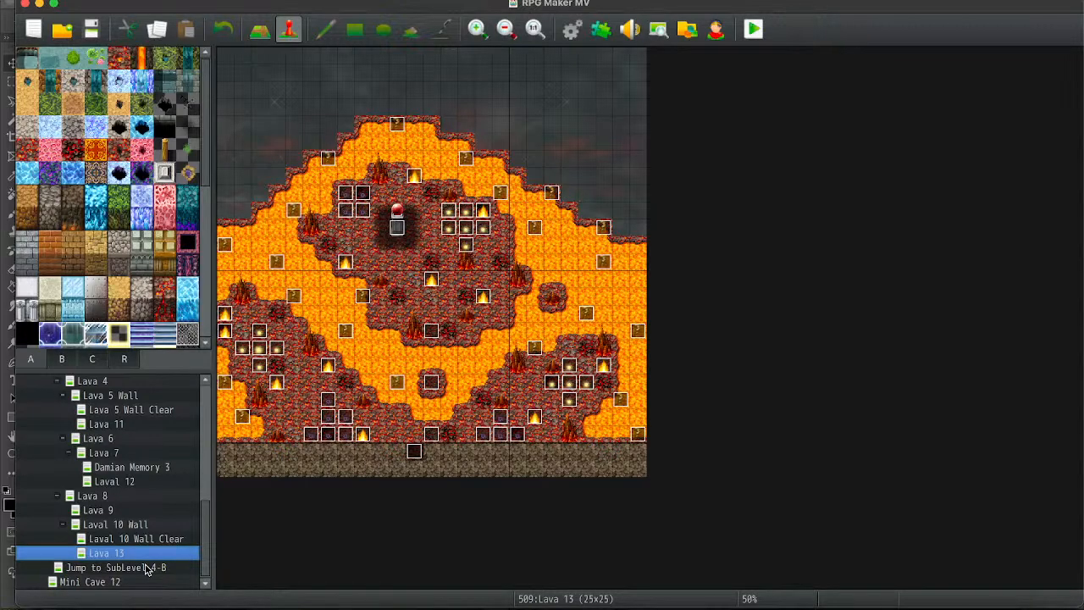
key(Up)
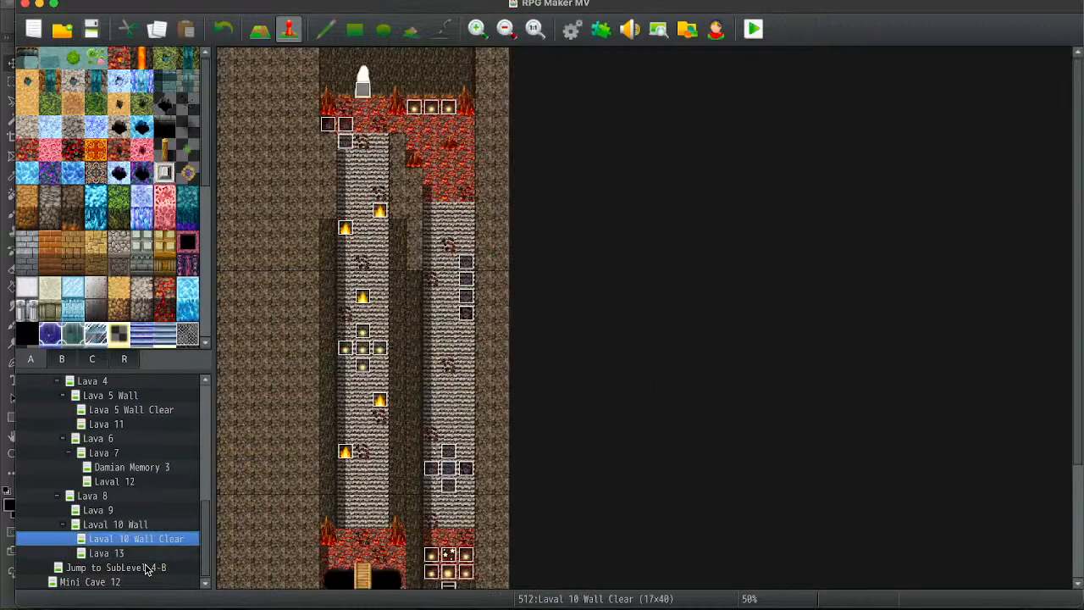
key(Down)
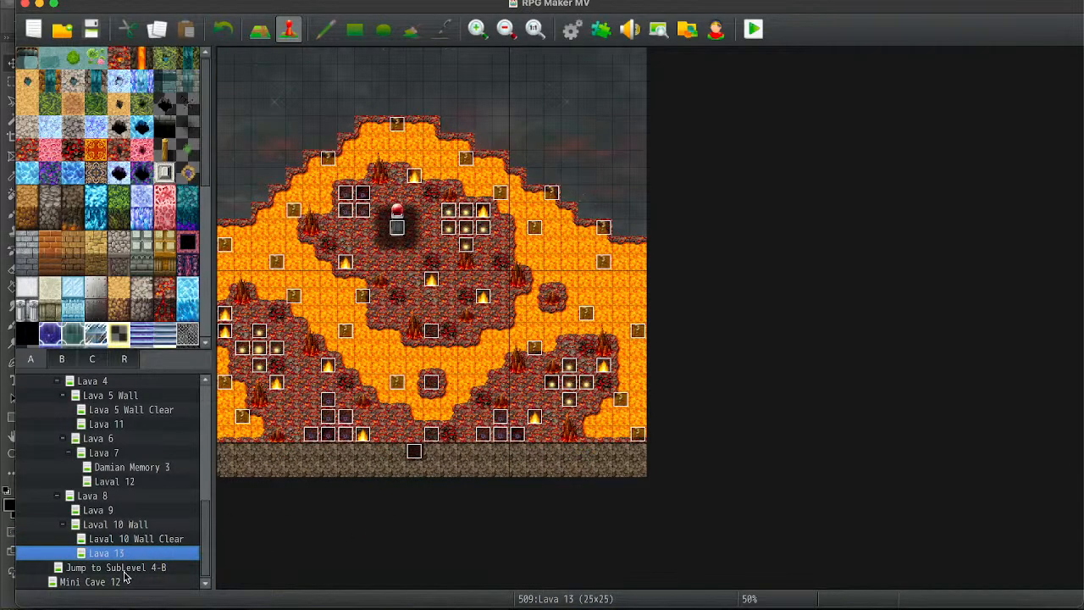
key(Down)
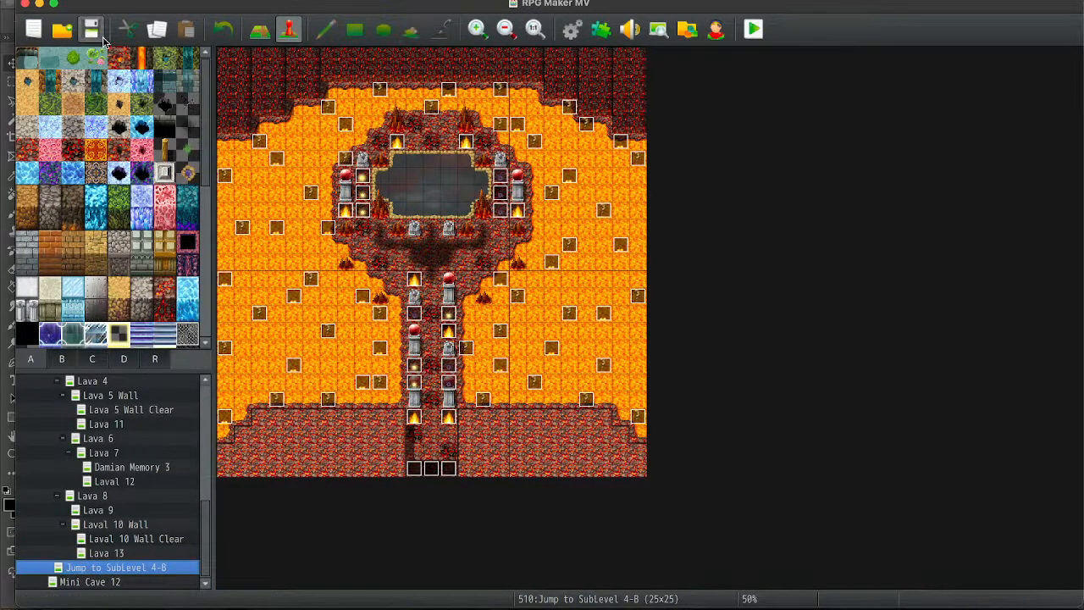
Paste the #1033 and #1028 switch-off commands after the transfer to Lava 9 in Mini Cave 12's red portal event.
click(115, 584)
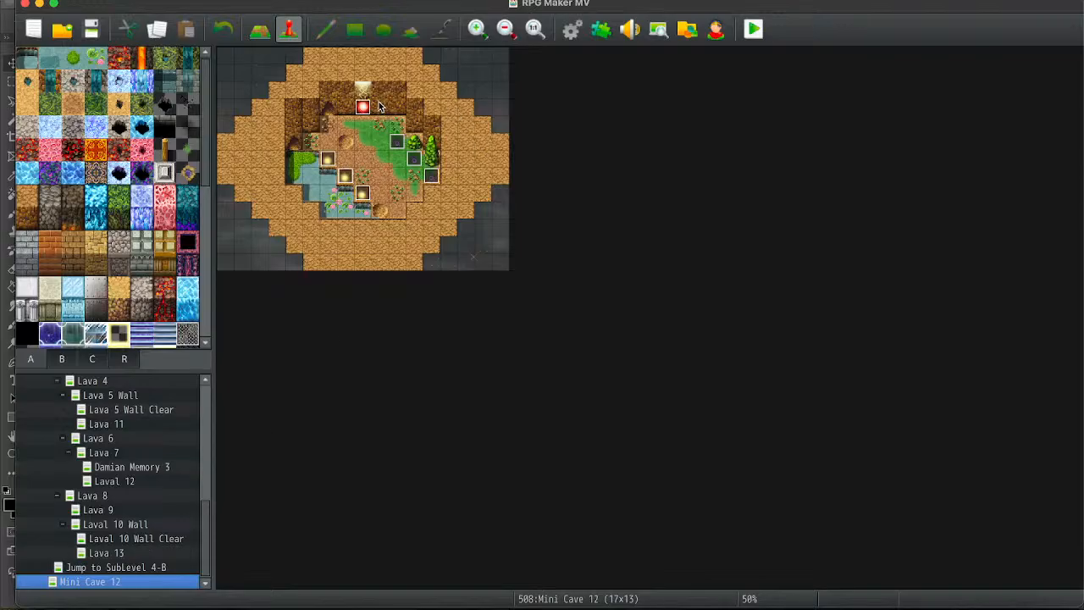
double_click(363, 107)
click(556, 186)
key(ctrl+v)
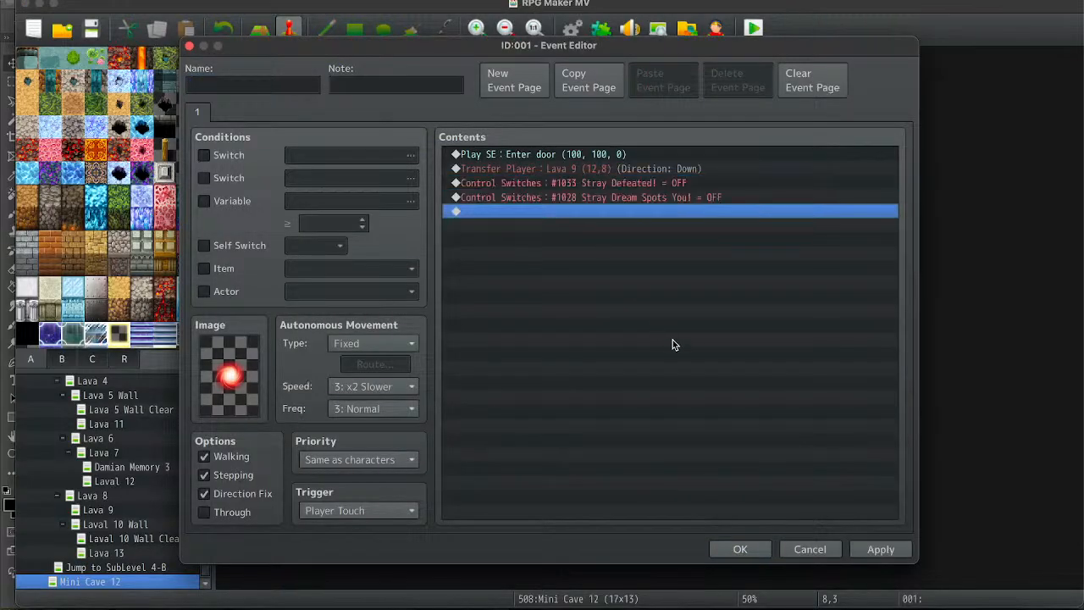
click(591, 155)
click(737, 549)
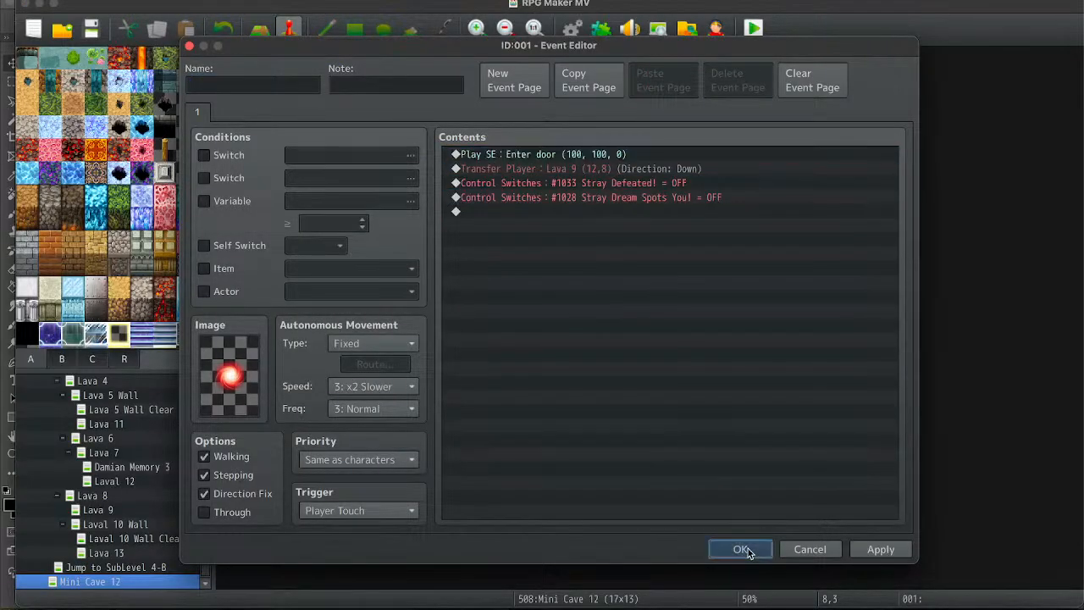
Insert the Play SE Enter door (100, 100, 0) command before the transfer to Lava 1 in Jump to SubLevel 4-B's middle southern exit event, EV066.
click(153, 567)
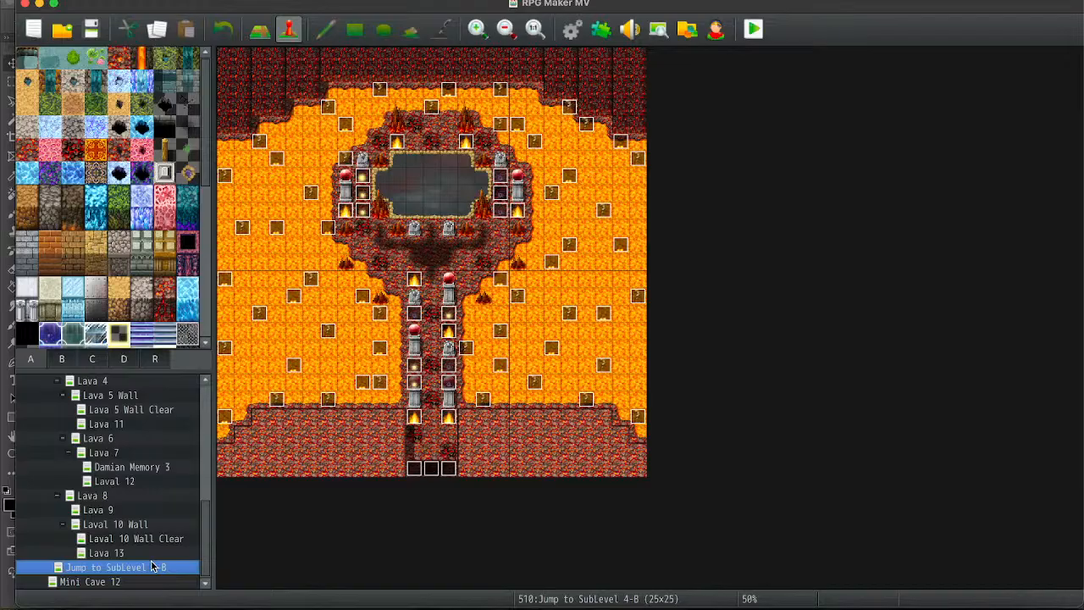
double_click(431, 469)
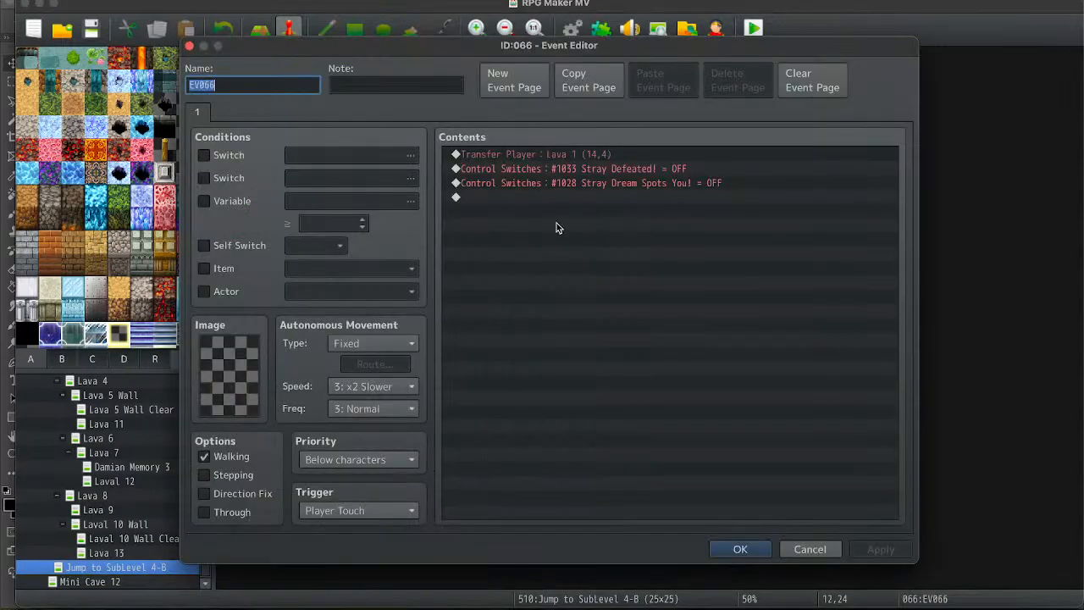
click(571, 153)
key(ctrl+v)
click(742, 549)
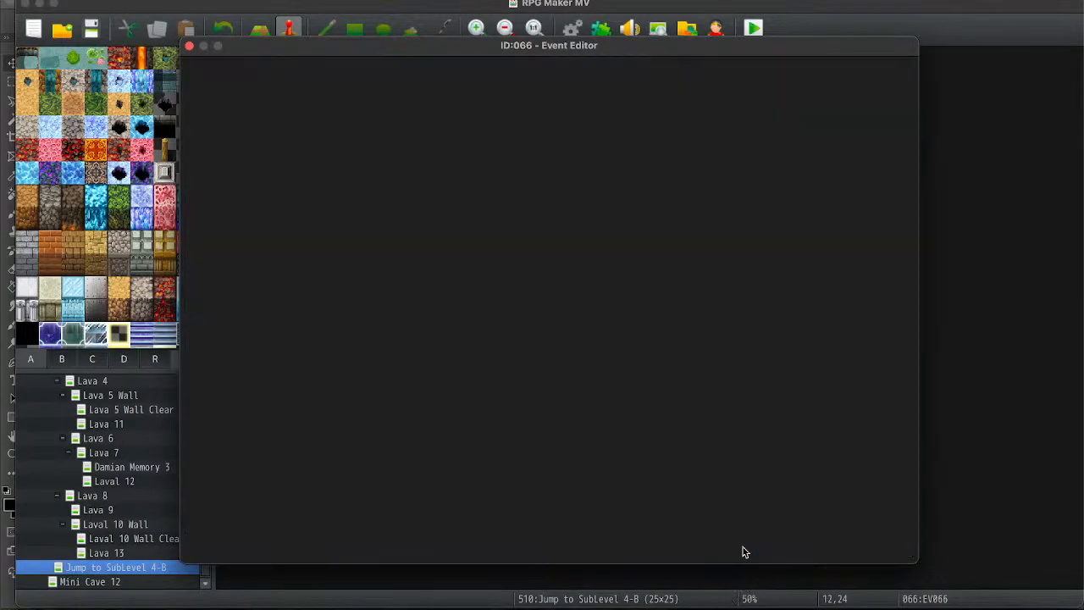
Insert the same Enter door sound command before the transfer in the easternmost southern exit event, EV067.
key(Right)
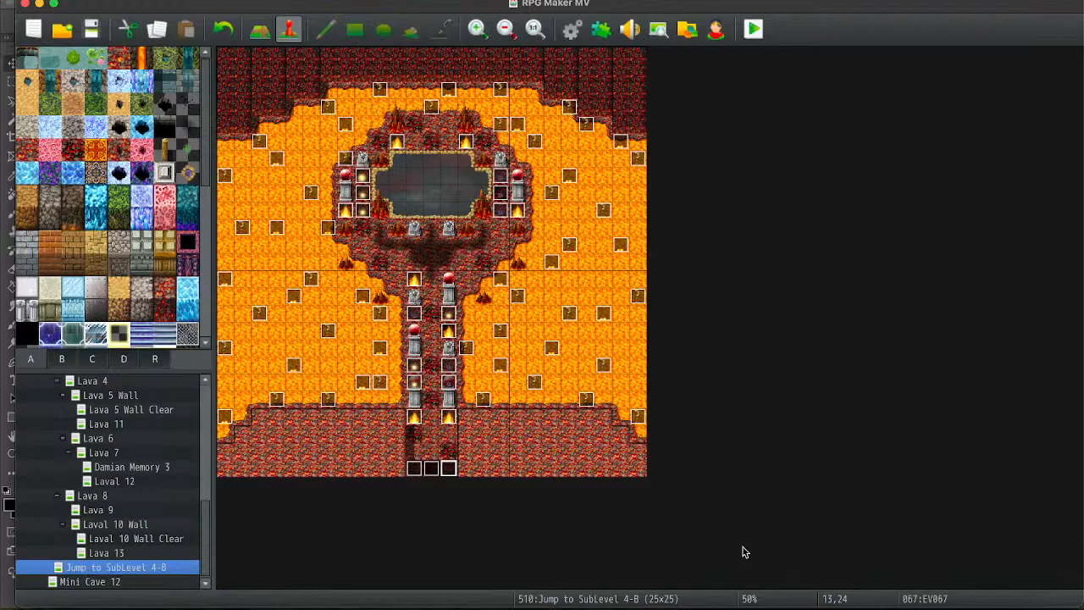
key(Return)
click(610, 158)
click(739, 549)
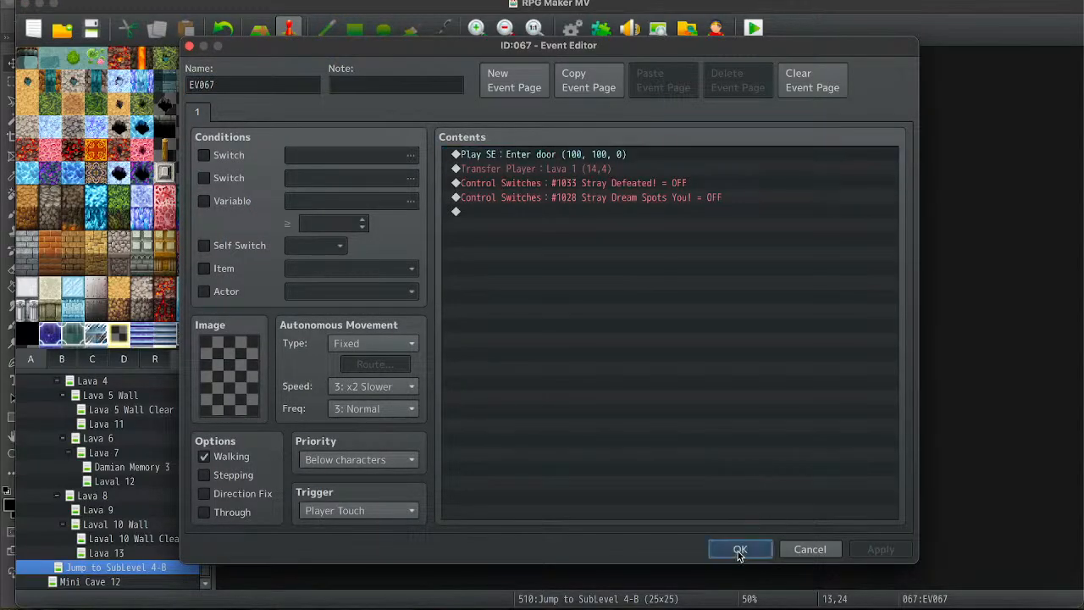
Insert the Enter door sound command before the transfer to Laval 10 Wall in Lava 13's southern exit event, EV038.
click(116, 552)
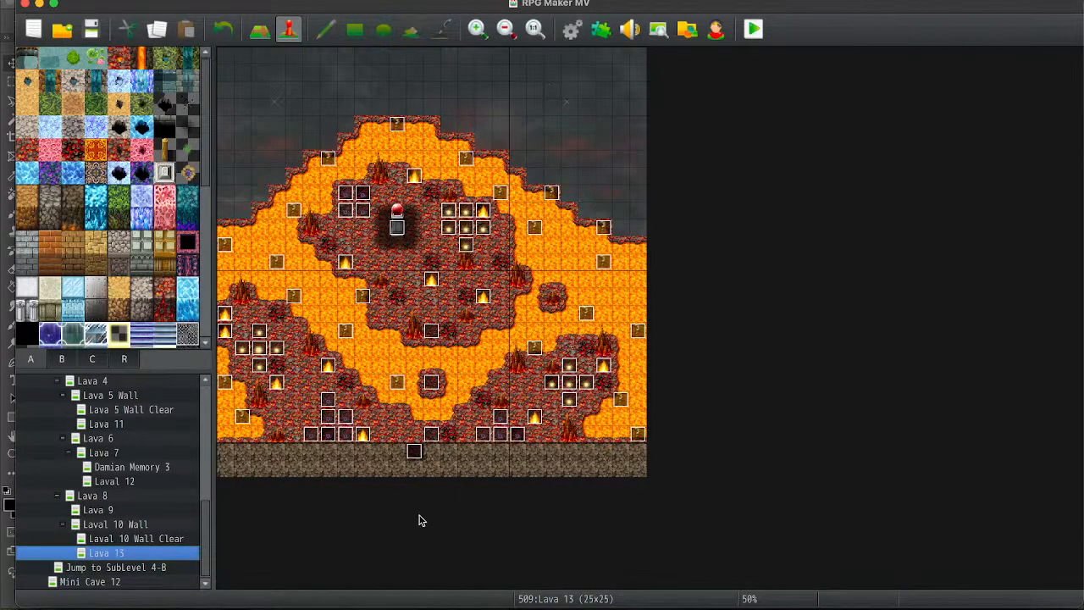
double_click(414, 451)
click(582, 156)
key(ctrl+v)
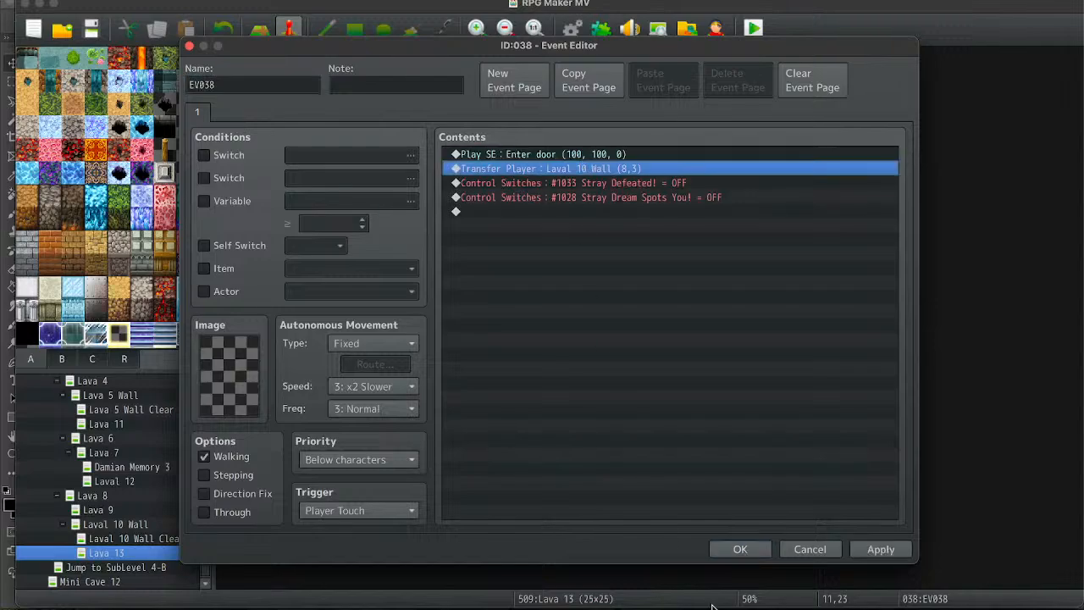
click(740, 548)
Insert the Enter door sound command before the transfer to Lava 13 in Laval 10 Wall Clear's northern exit event, EV002.
click(146, 539)
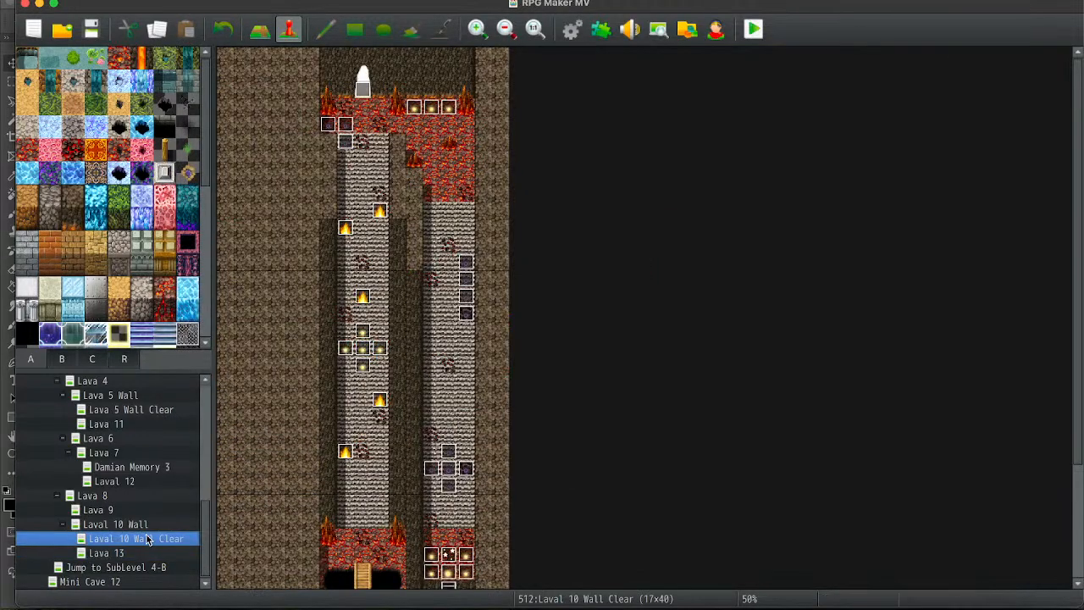
double_click(362, 85)
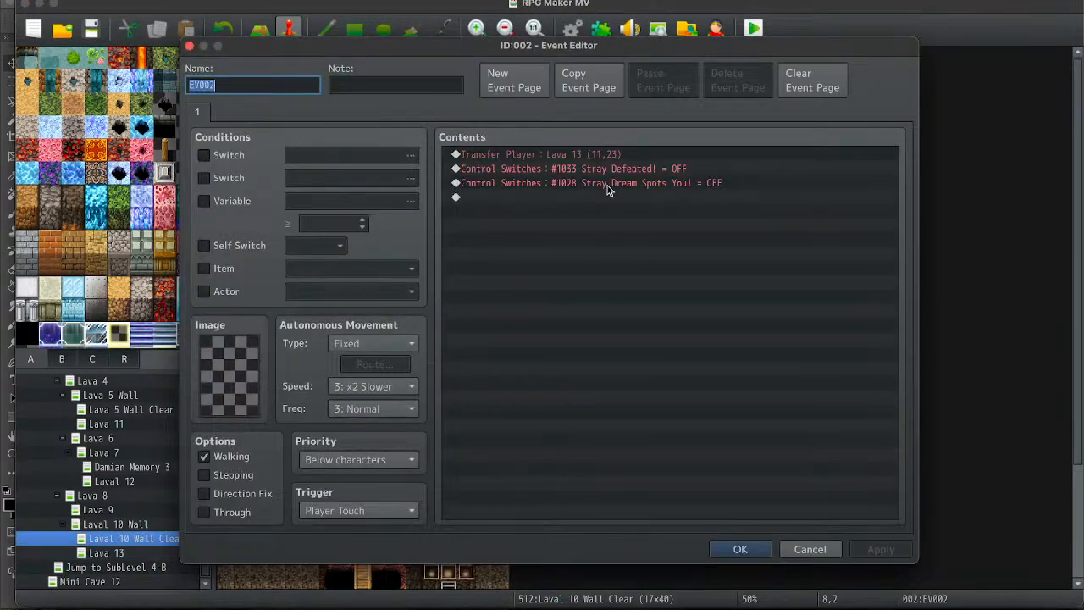
click(637, 154)
key(ctrl+v)
click(740, 549)
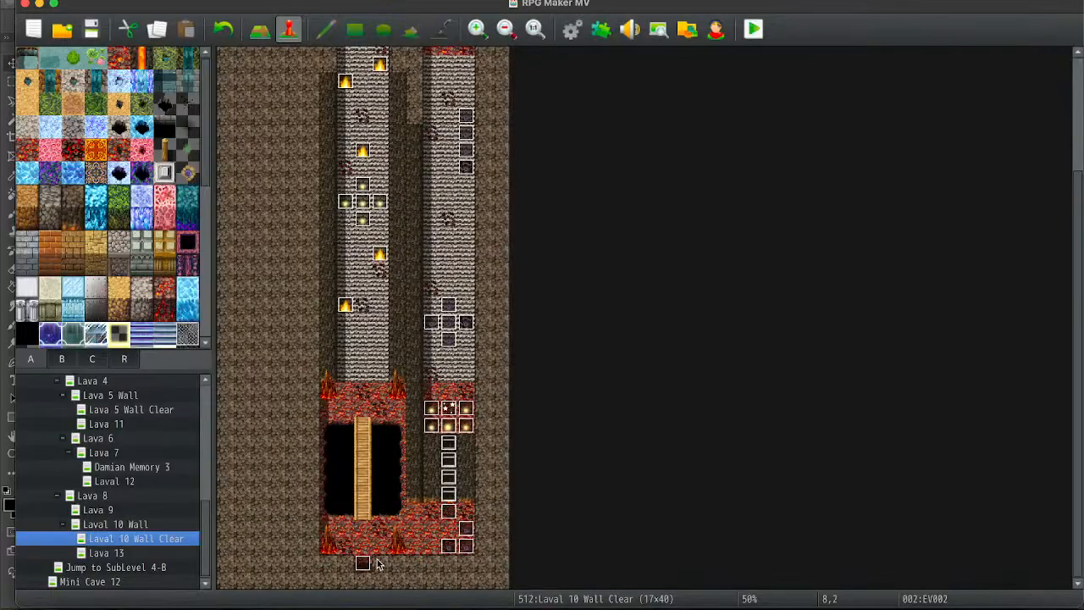
Insert the Enter door sound command before the transfer to Lava 8 in Laval 10 Wall Clear's southern exit event, EV001.
double_click(363, 562)
click(543, 154)
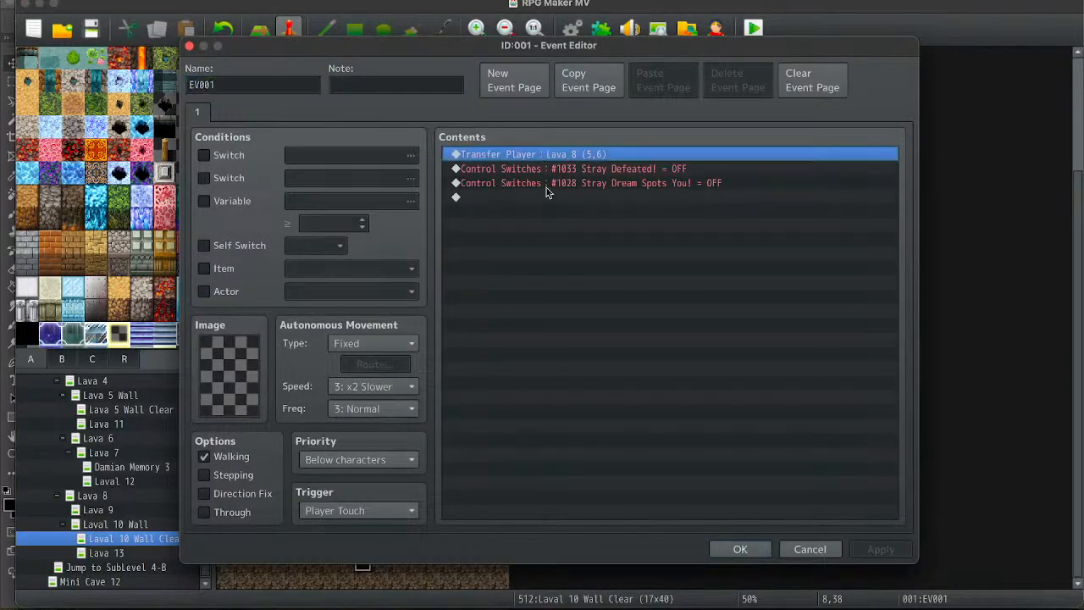
key(ctrl+v)
click(740, 549)
On page 2 of Lava 1's northern door event, EV019, insert the Enter door sound command before the transfer to Jump to SubLevel 4-B.
scroll(121, 406, up, 5)
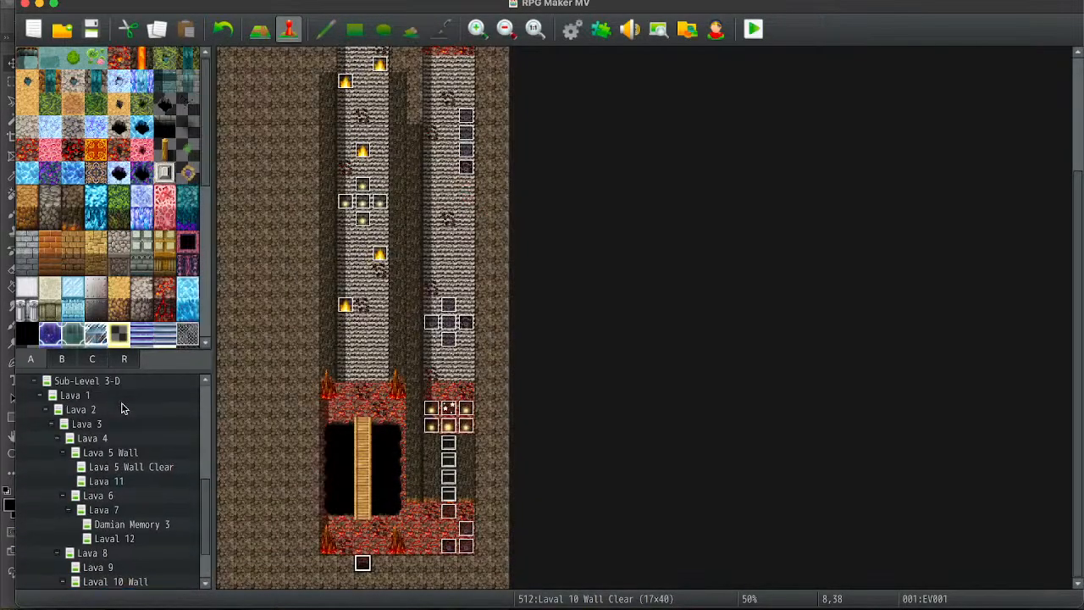
click(84, 396)
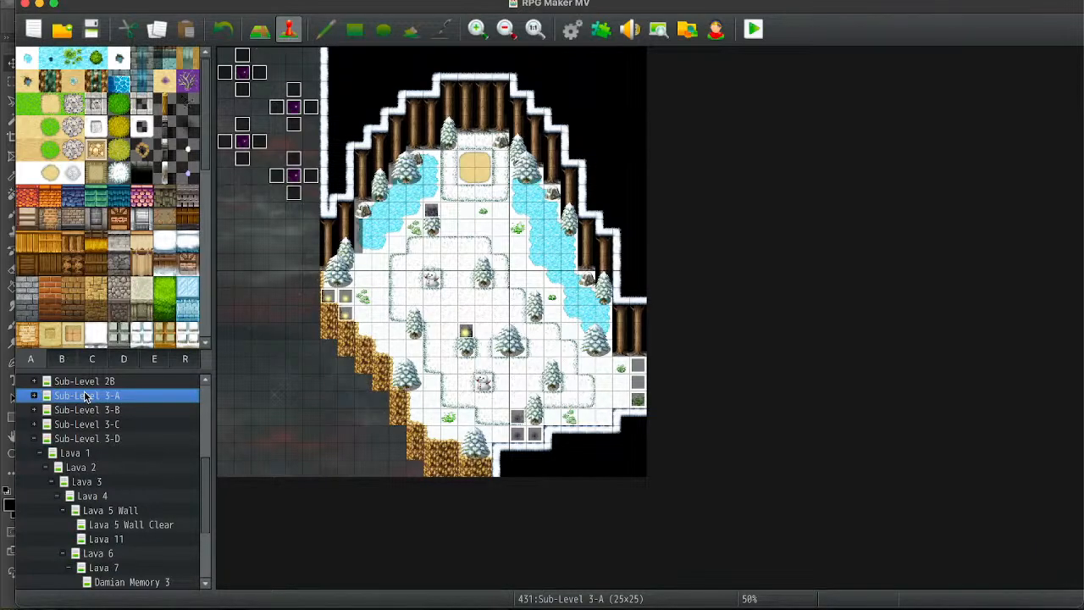
click(129, 538)
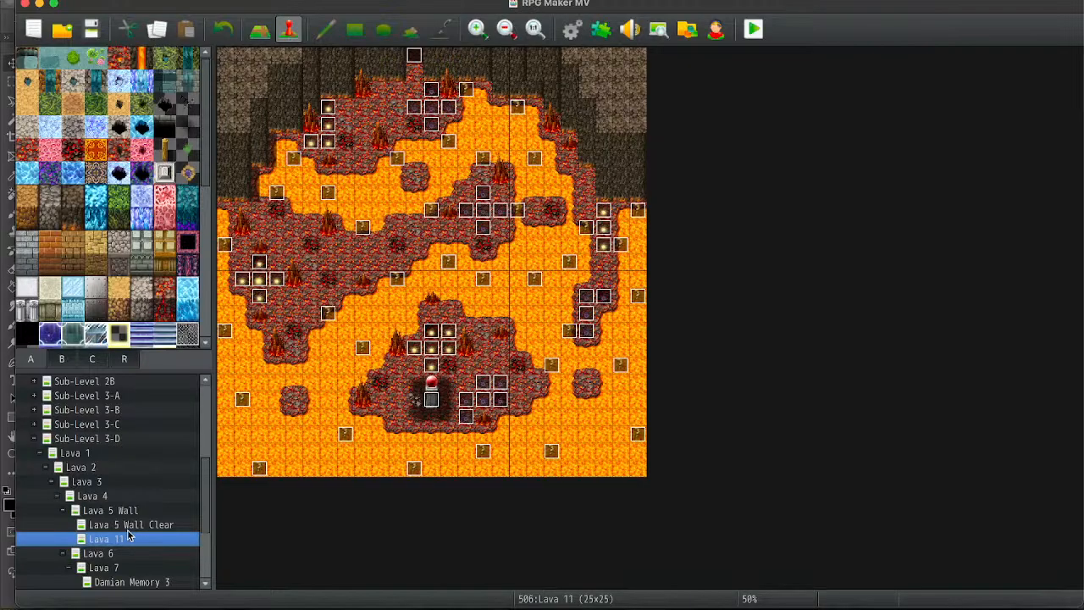
key(Up)
key(Up)
key(Up)
key(Up)
key(Up)
key(Up)
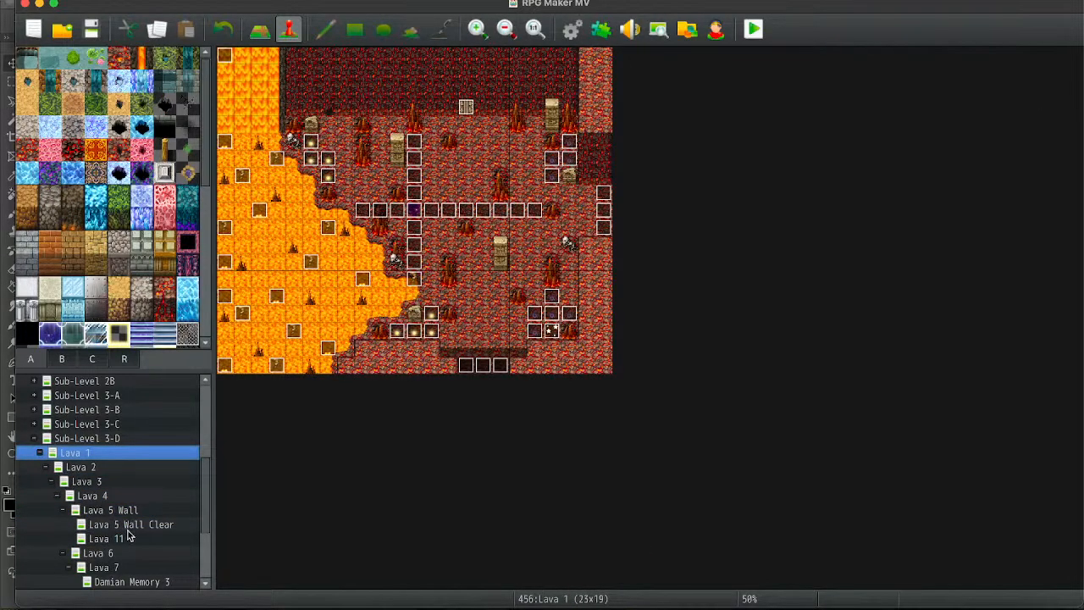
click(468, 111)
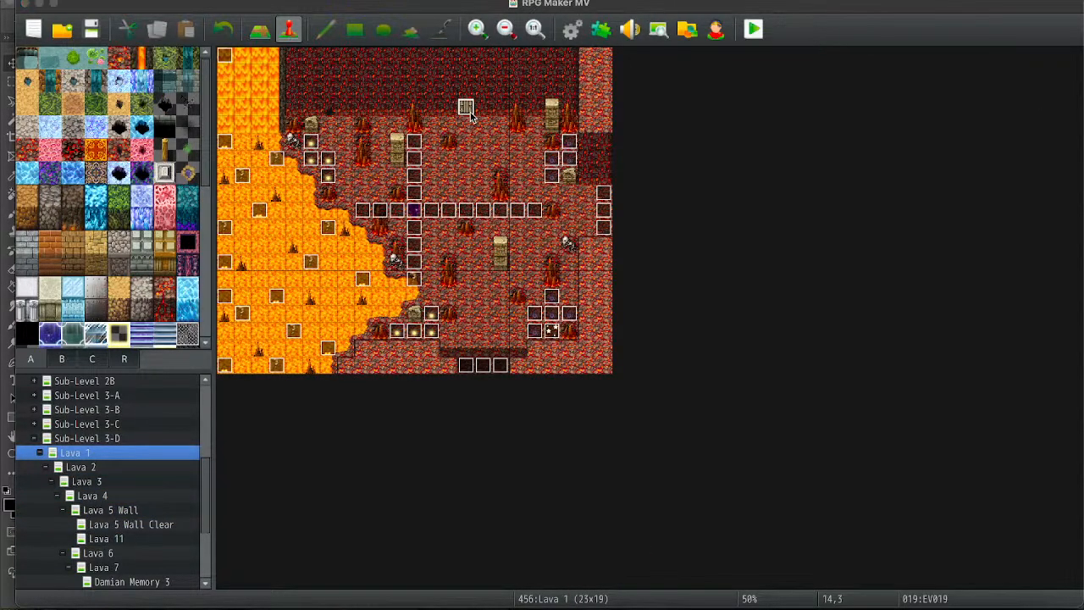
double_click(468, 110)
click(223, 111)
click(580, 158)
key(ctrl+v)
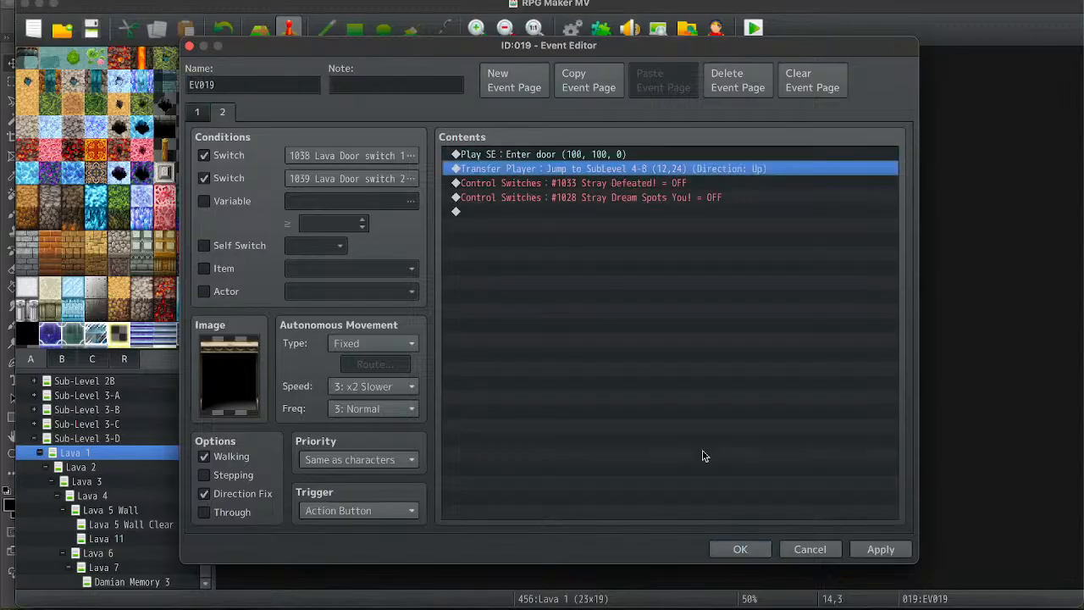
click(730, 543)
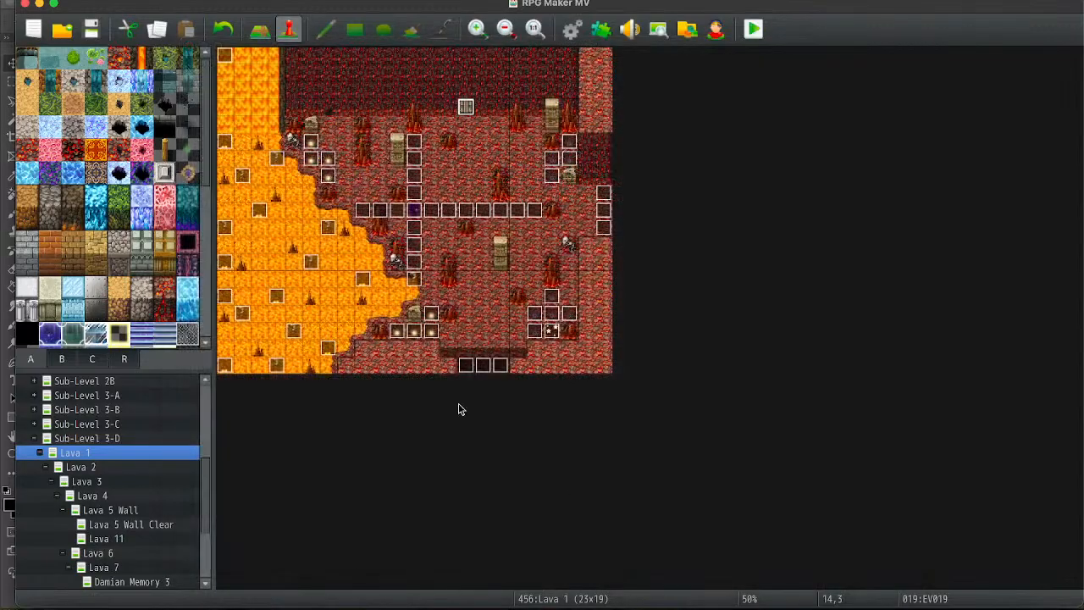
Insert the Enter door sound command before the transfer to Lava 3 in Lava 2's exit event, EV002.
click(76, 467)
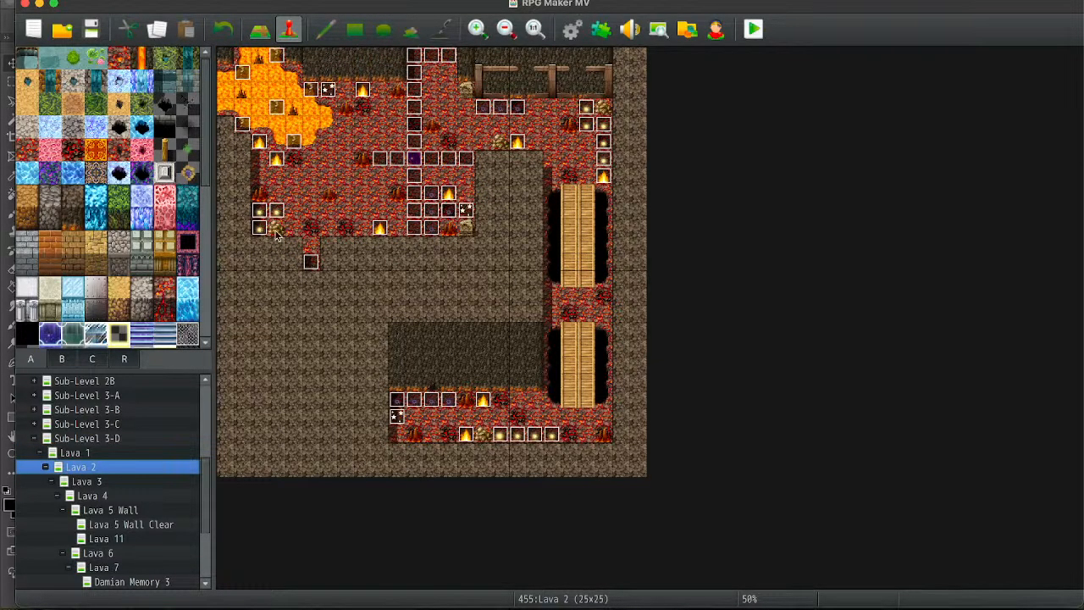
double_click(311, 259)
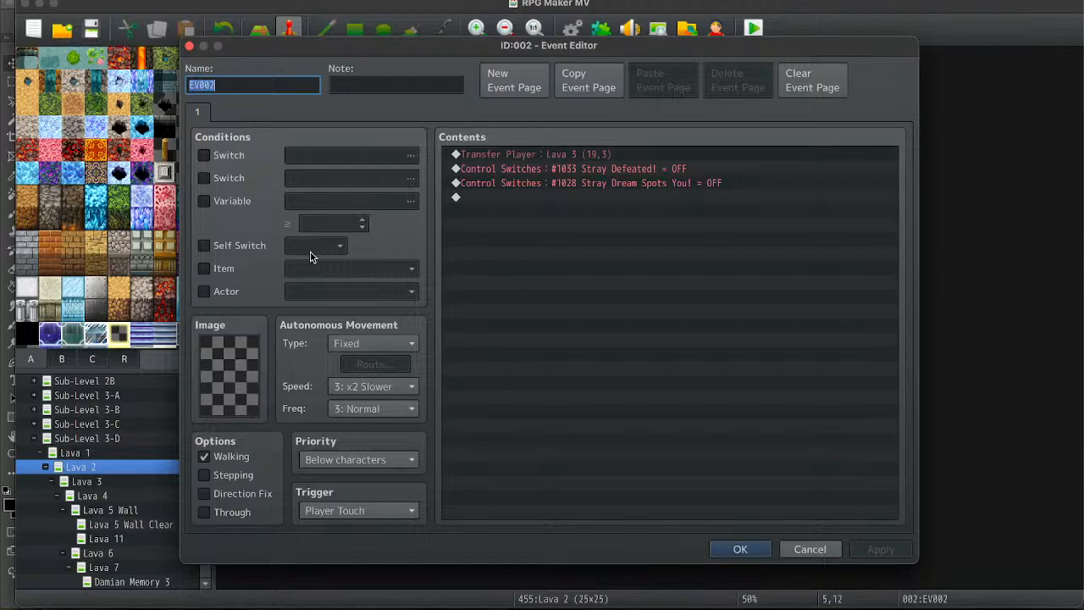
click(538, 159)
key(super+v)
click(749, 549)
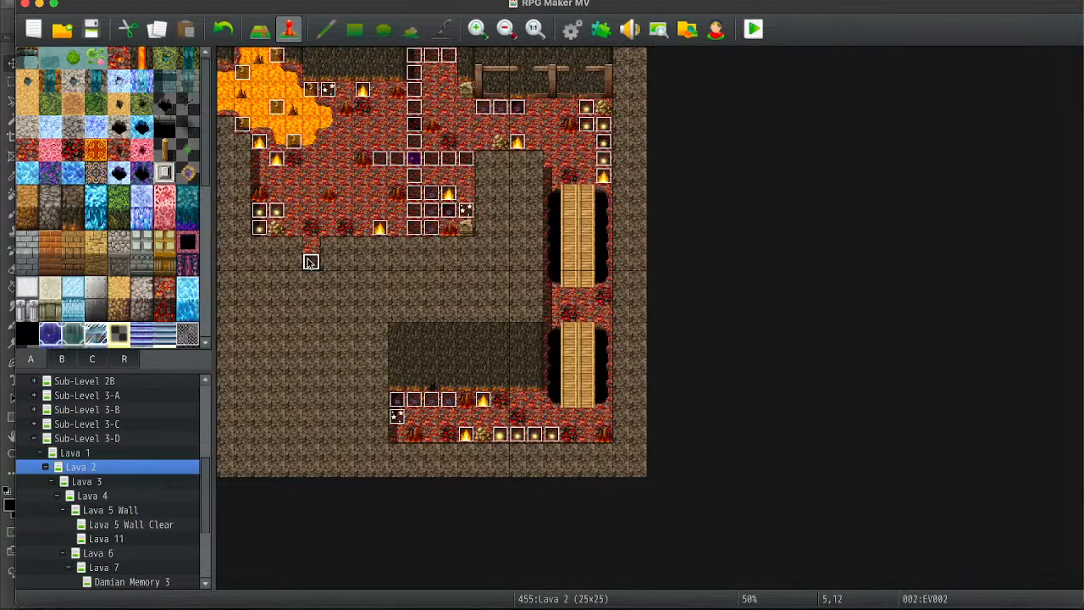
Insert the Enter door sound command before the transfer to Lava 2 in Lava 3's northeastern doorway event, EV004.
click(78, 454)
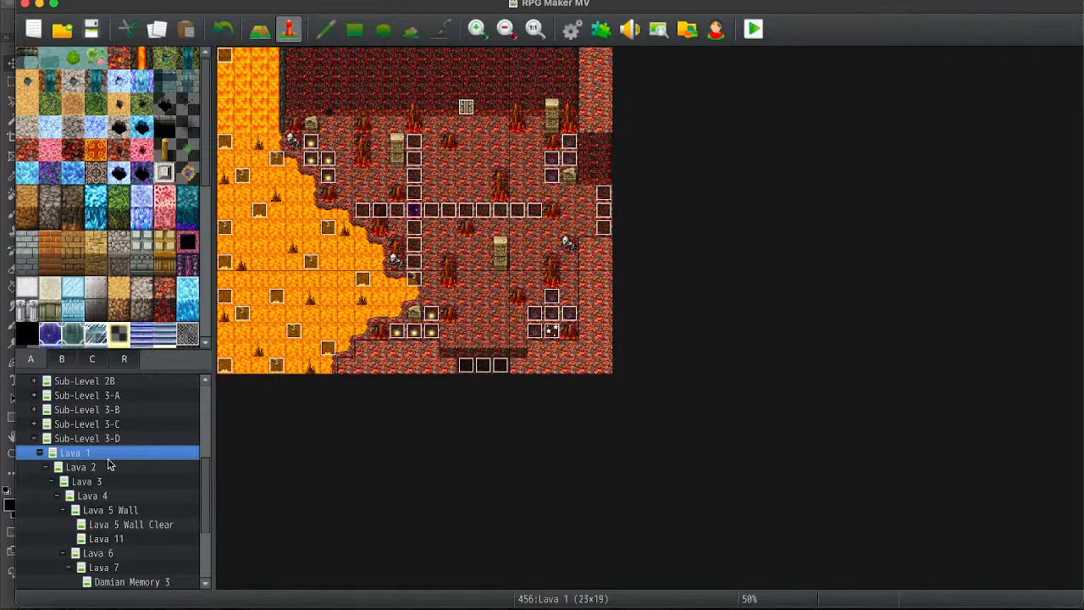
key(Down)
key(Down)
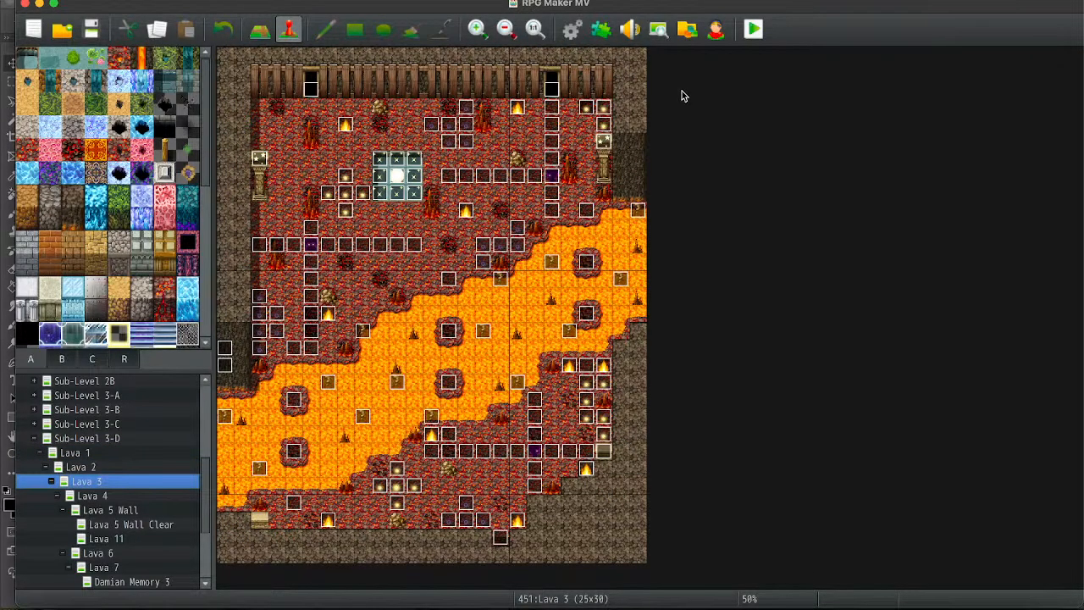
double_click(551, 88)
key(super+v)
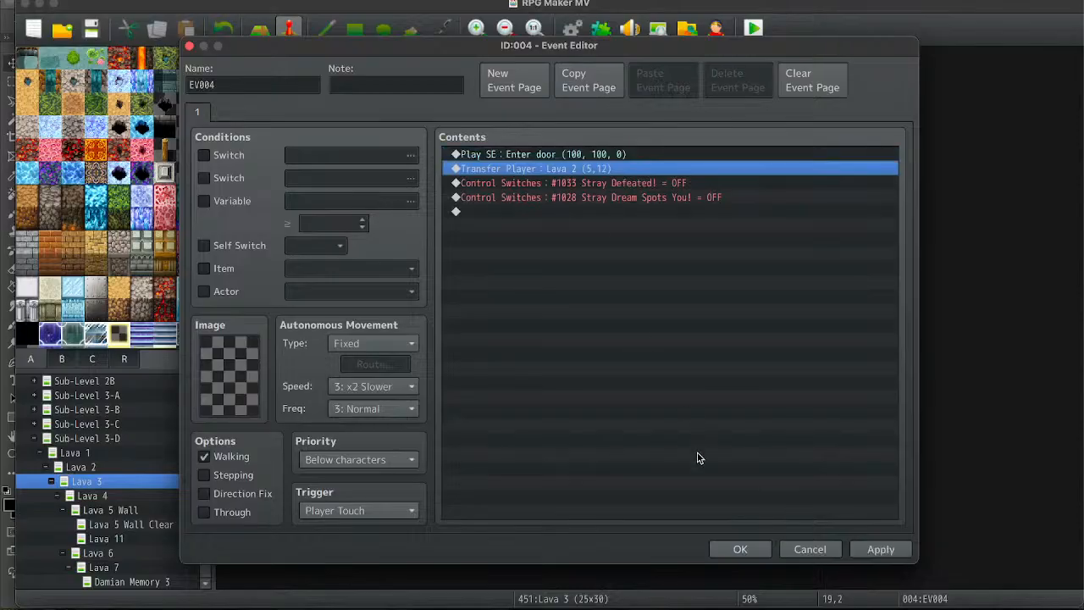
click(741, 548)
Insert the Enter door sound command before the transfer to Lava 8 in Lava 3's northwestern doorway event, EV005.
double_click(315, 95)
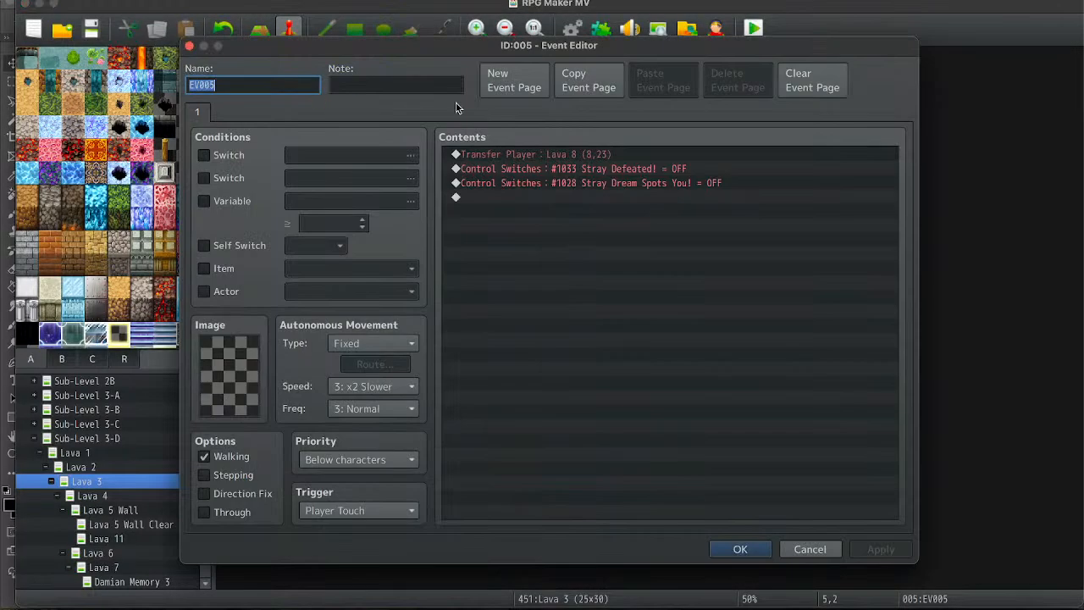
click(518, 154)
key(super+v)
click(740, 549)
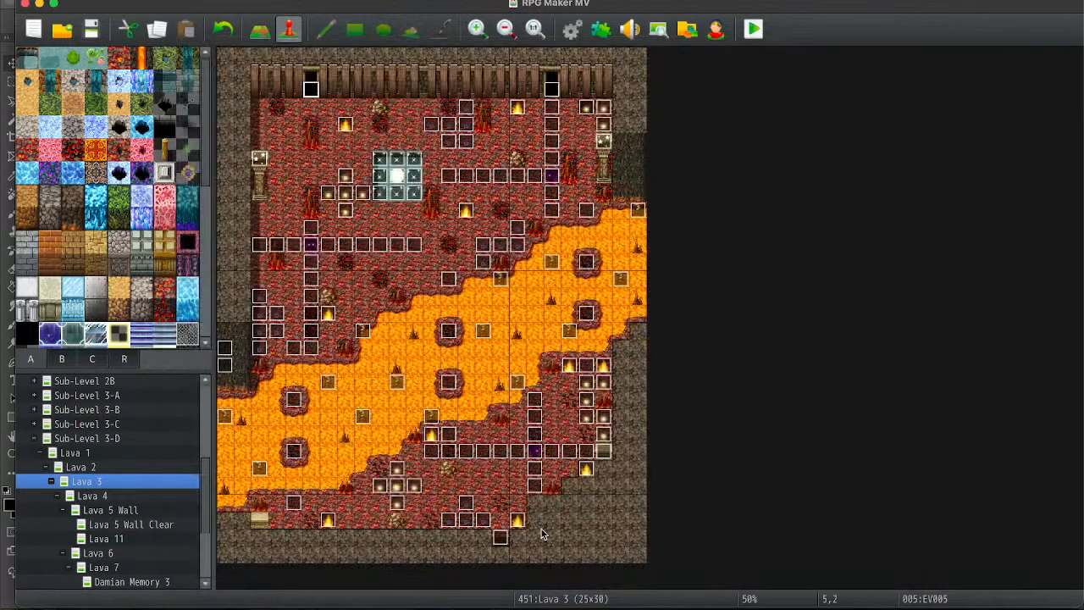
Insert the Enter door sound command before the transfer to Lava 4 in Lava 3's southern exit event, EV020.
double_click(503, 514)
click(542, 154)
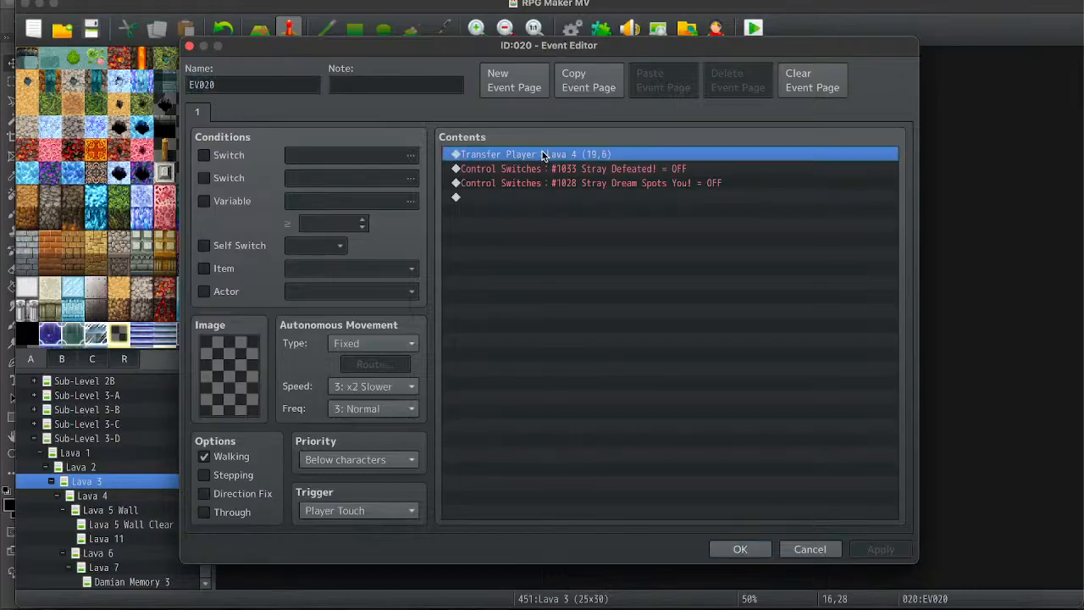
key(super+v)
click(745, 550)
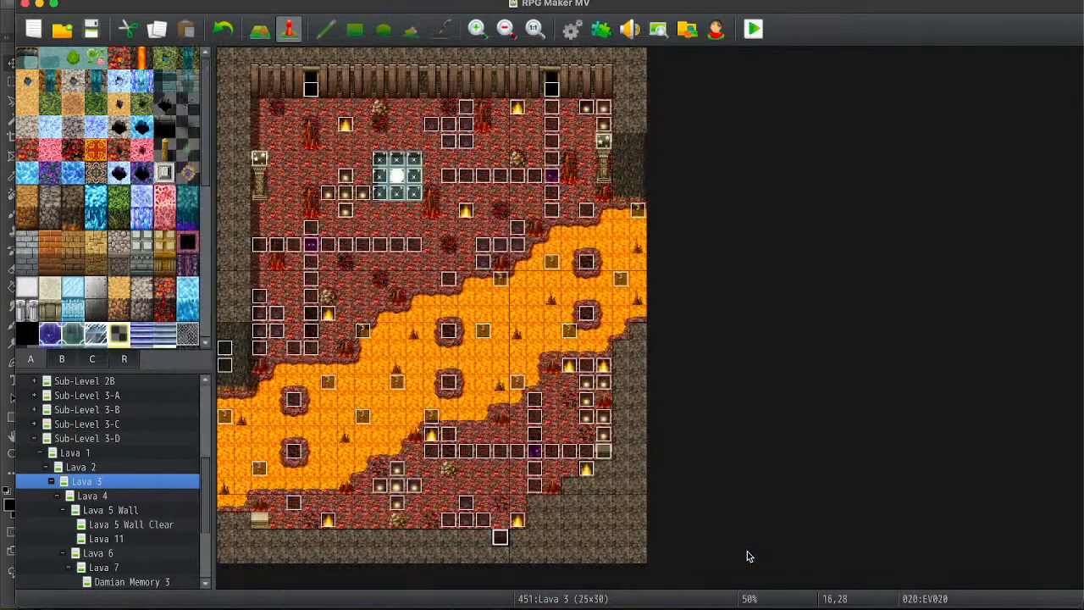
Insert the Enter door sound command before the transfer to Lava 3 in Lava 4's northern doorway event, EV027.
click(127, 500)
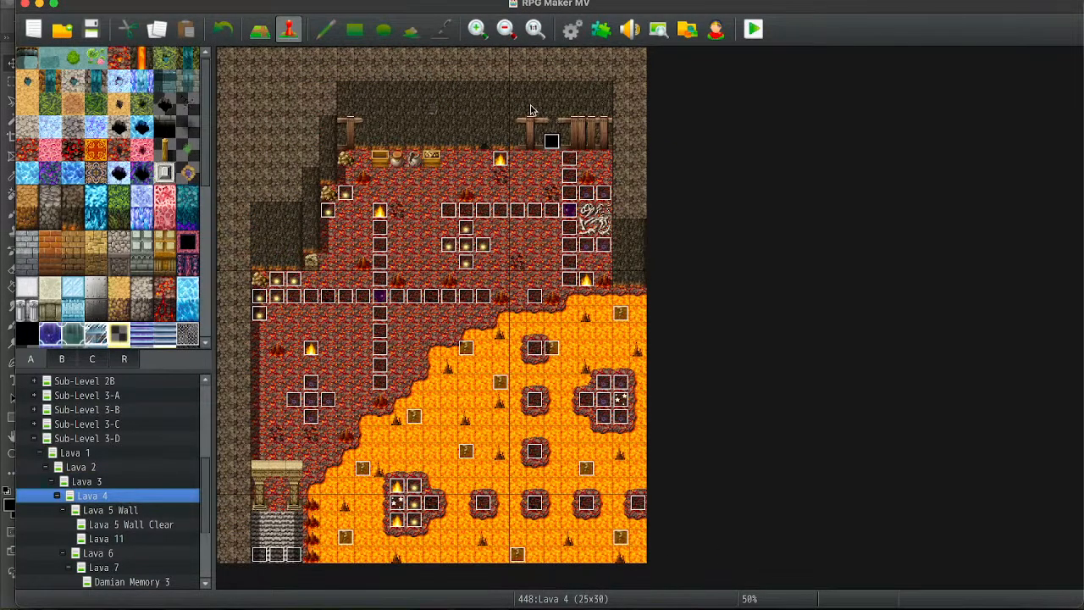
double_click(552, 141)
click(534, 154)
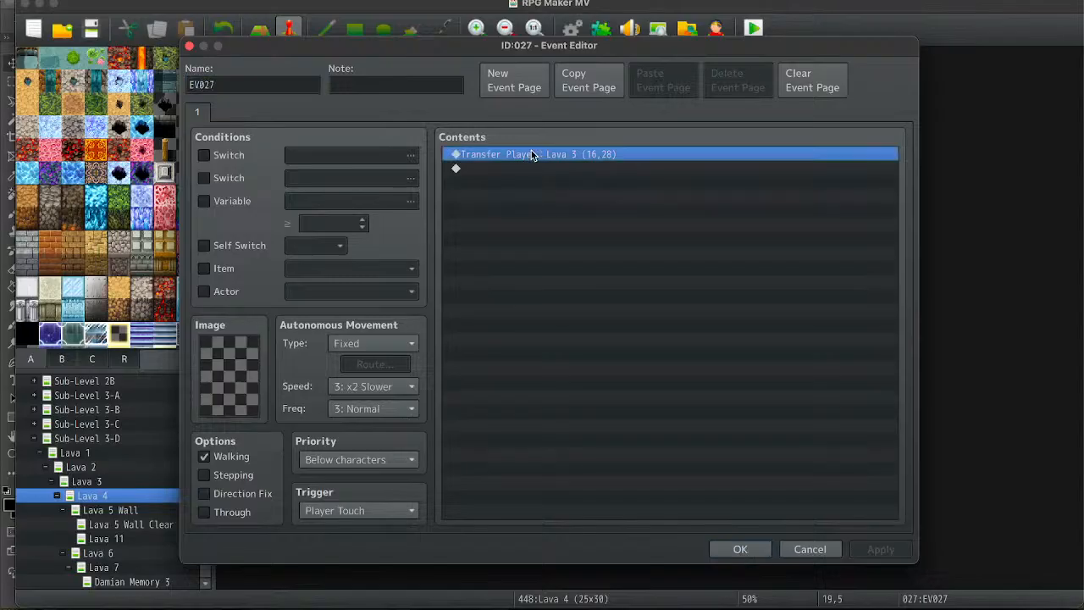
key(super+v)
click(740, 549)
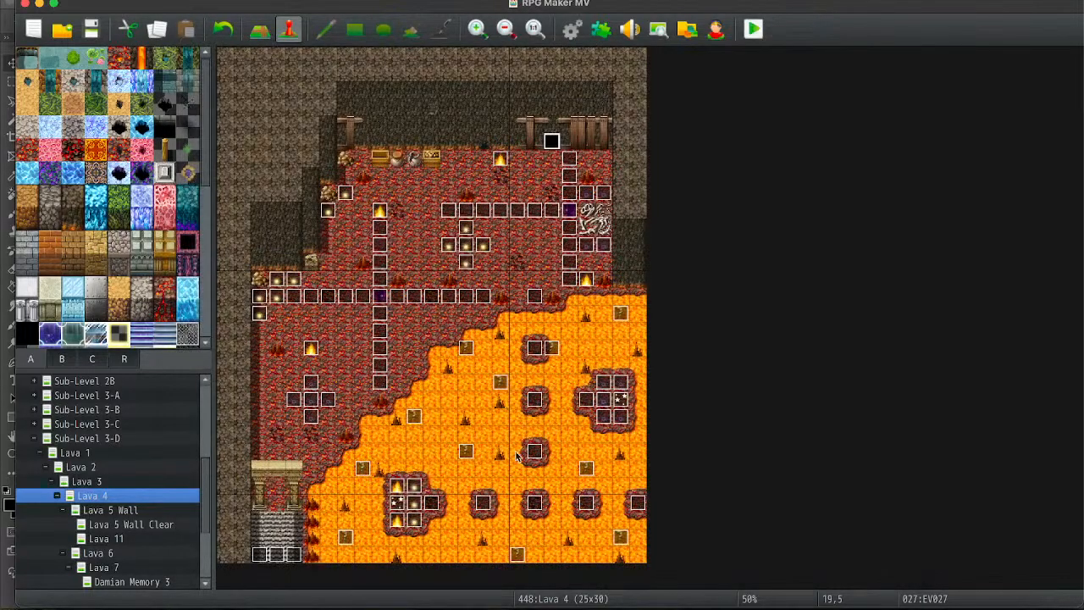
Examine the commands of the Meme Test jump event on Lava 4's southeastern lava platform.
double_click(584, 503)
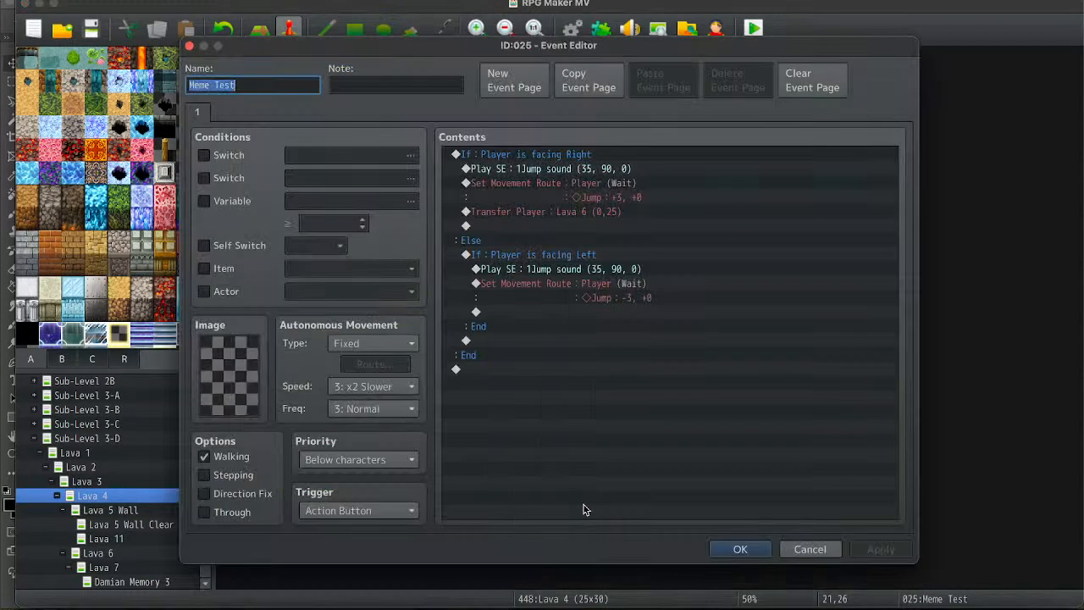
click(577, 312)
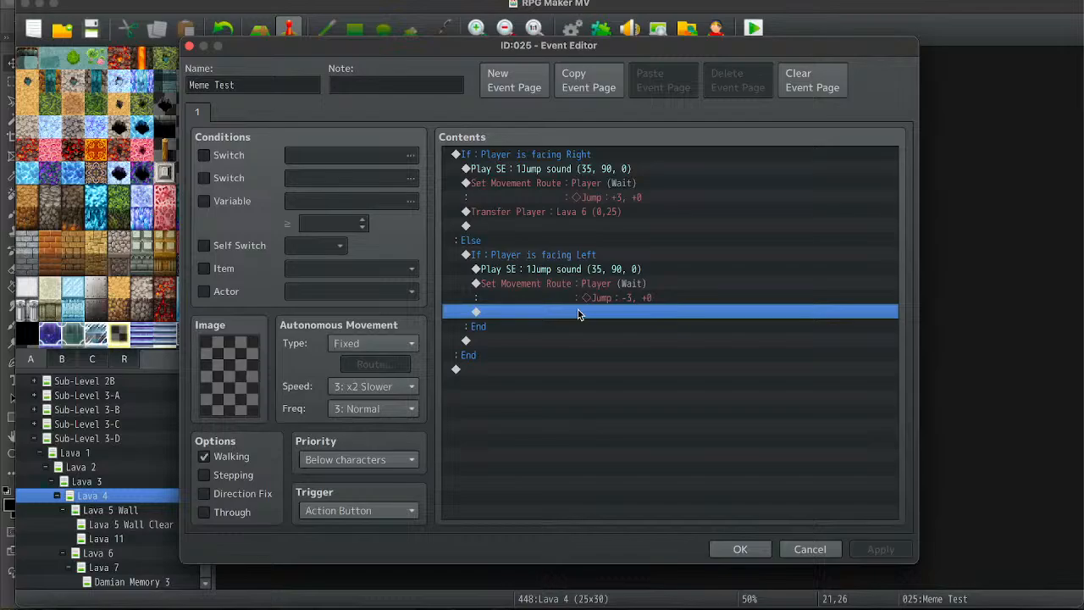
click(739, 549)
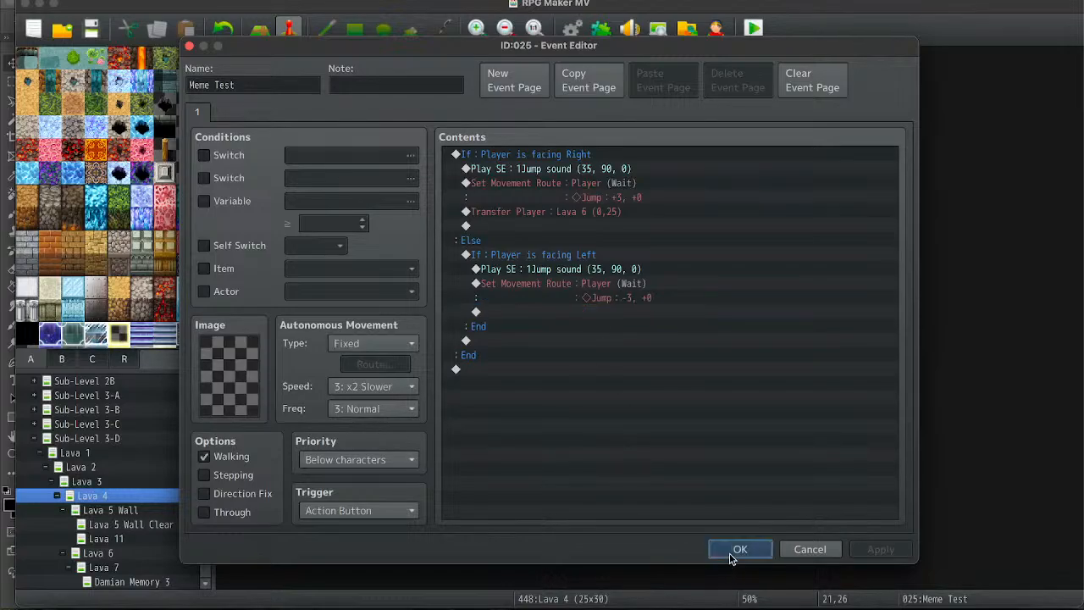
Copy the Stray Defeated! and Stray Dream Spots You! OFF switch commands from Lava 4's southwestern stairway event, EV003.
double_click(552, 141)
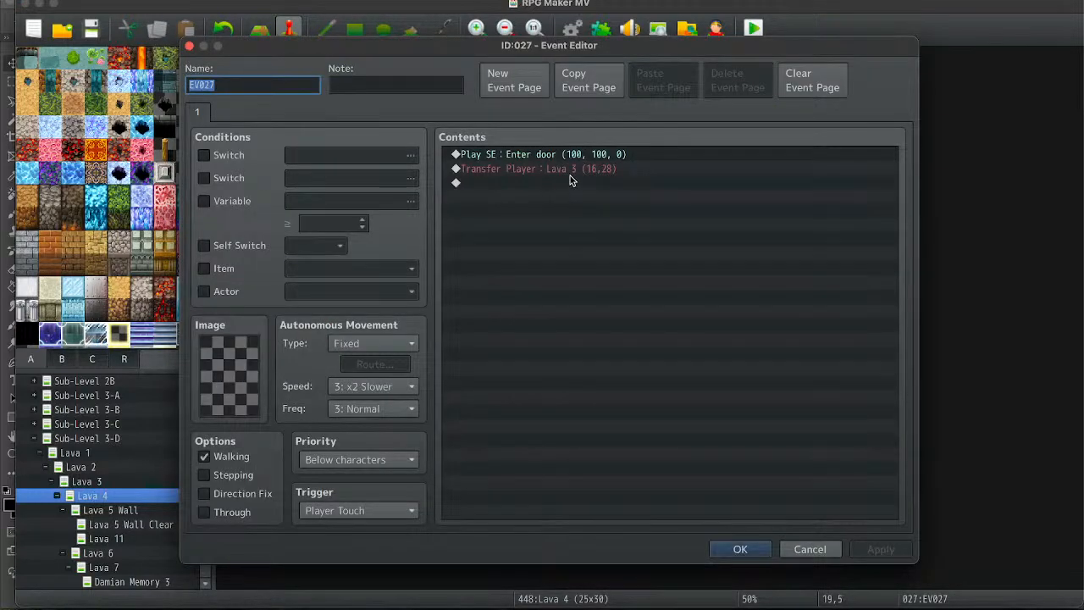
key(Escape)
double_click(278, 552)
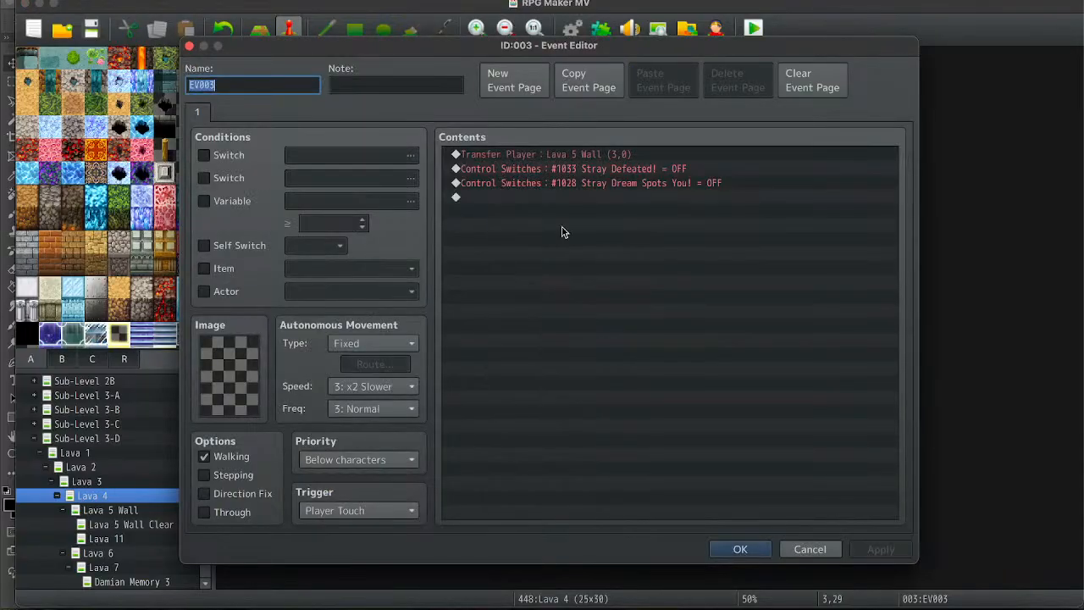
click(548, 170)
drag(548, 173, 557, 201)
click(741, 549)
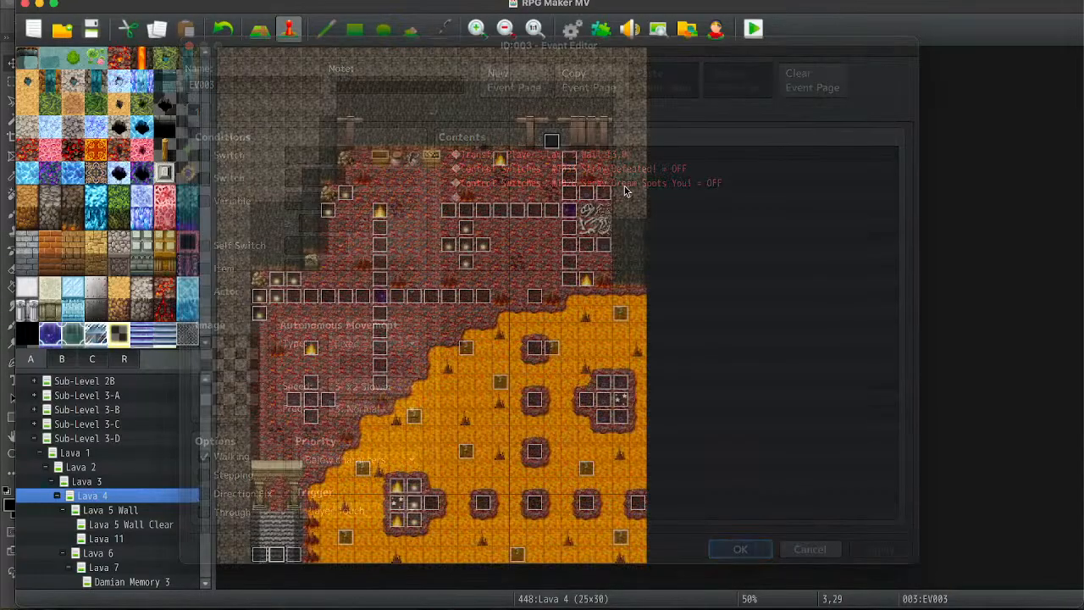
Add the two copied switch OFF commands after the transfer to Lava 3 in Lava 4's northern doorway event, EV027.
double_click(551, 154)
click(566, 183)
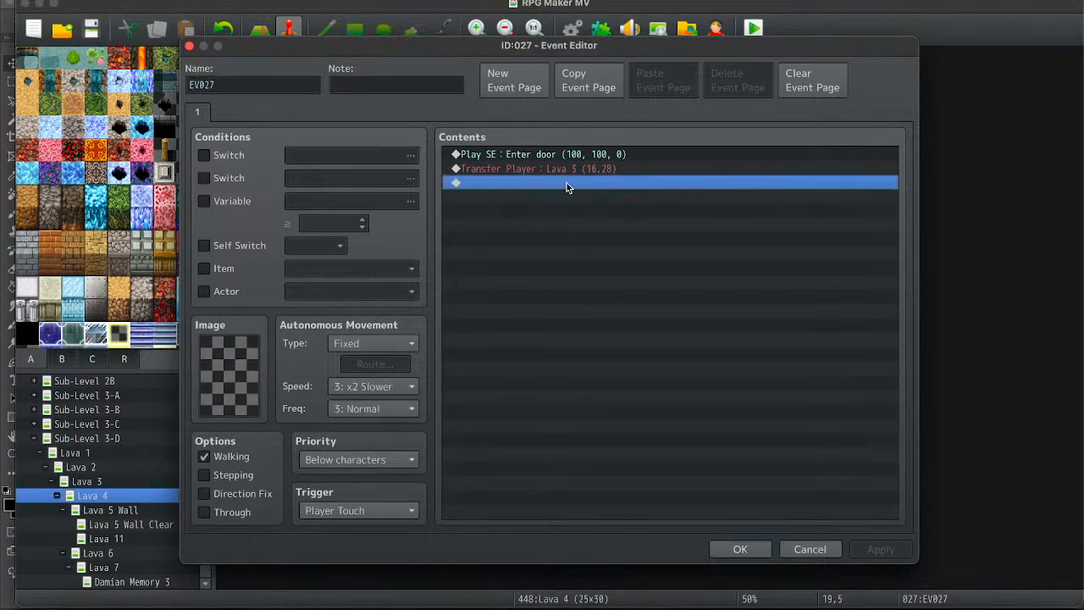
key(ctrl+v)
click(591, 154)
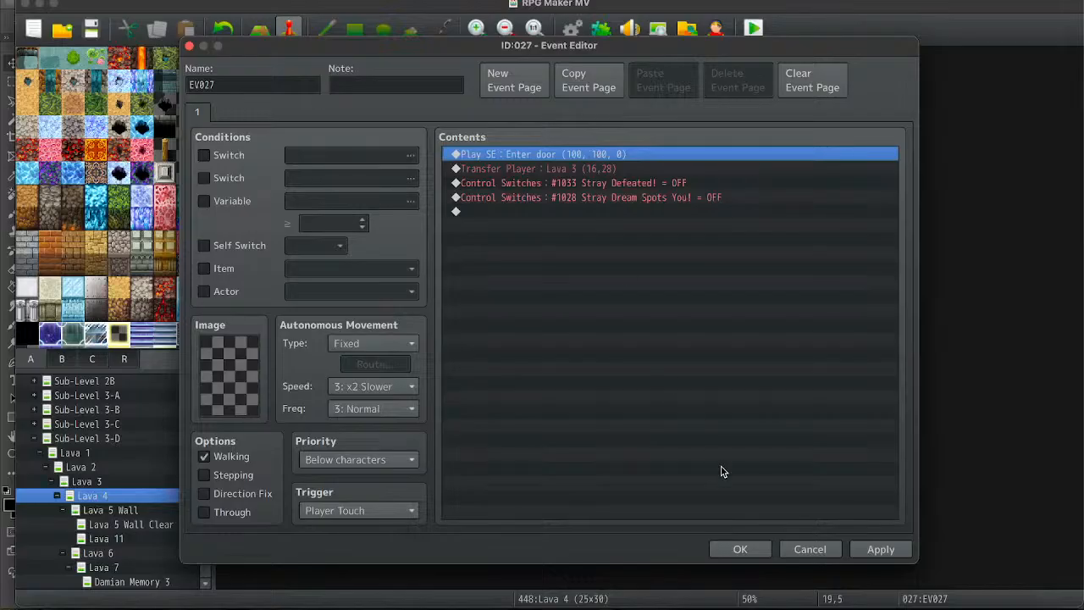
drag(642, 198, 627, 186)
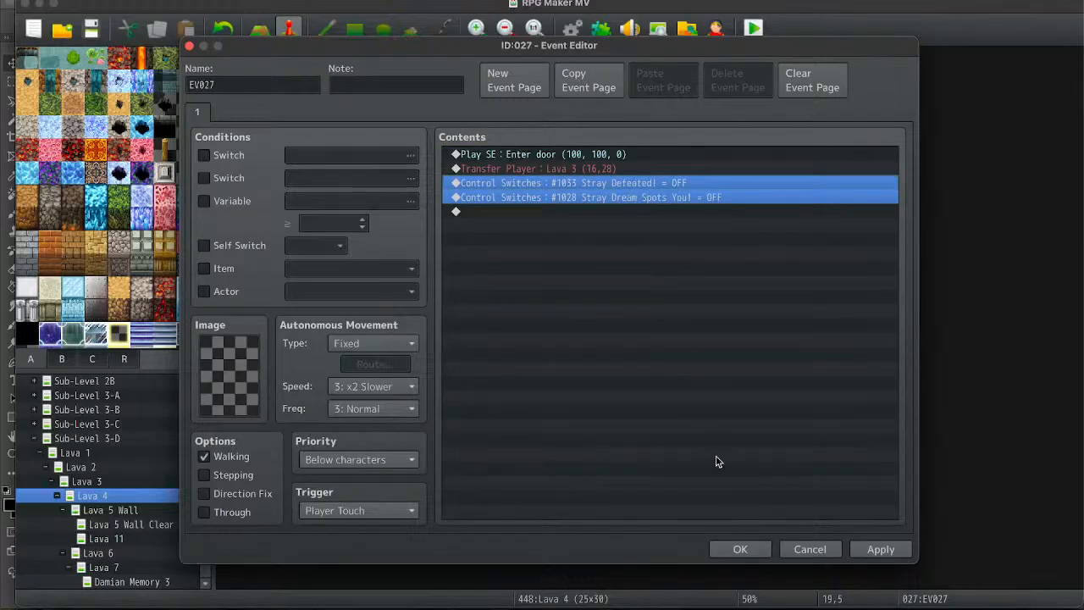
click(740, 549)
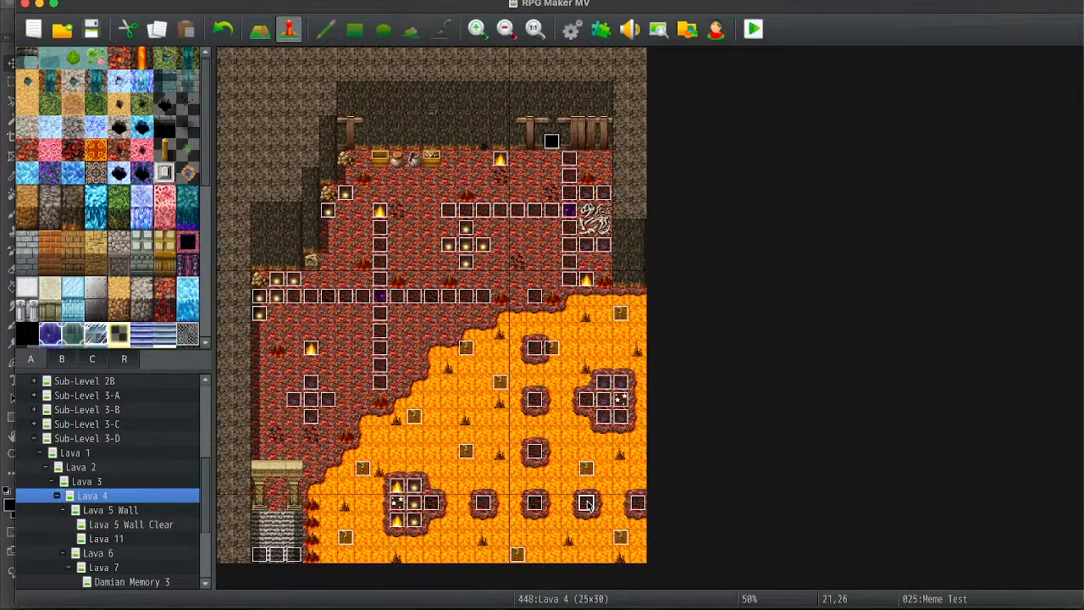
Add the two switch OFF commands after the transfer to Lava 6 in Lava 4's Meme Test event at 21,26.
double_click(586, 503)
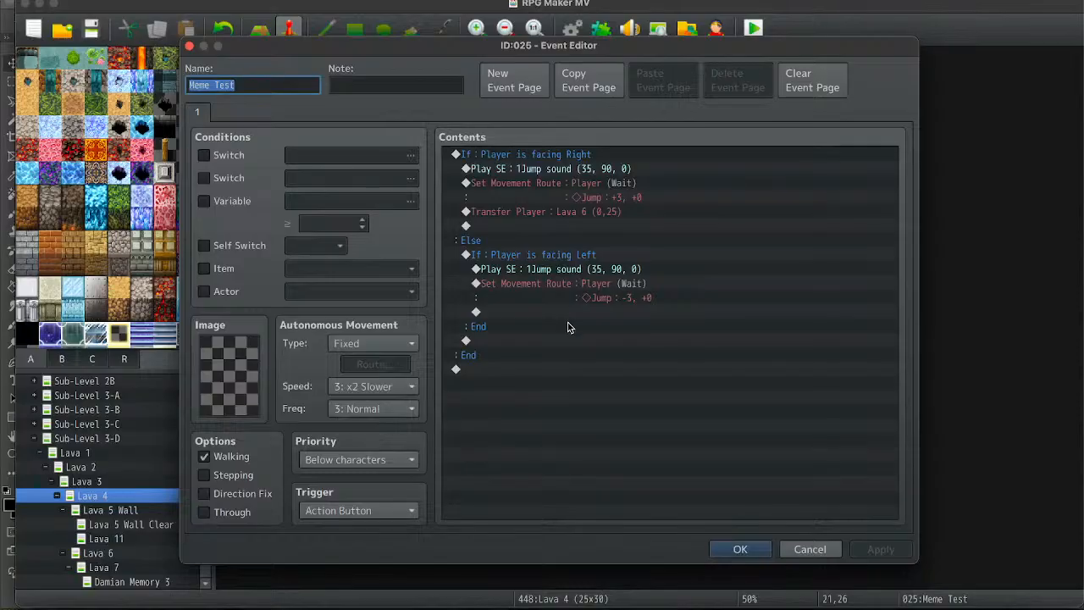
key(Escape)
double_click(591, 495)
click(573, 225)
key(ctrl+v)
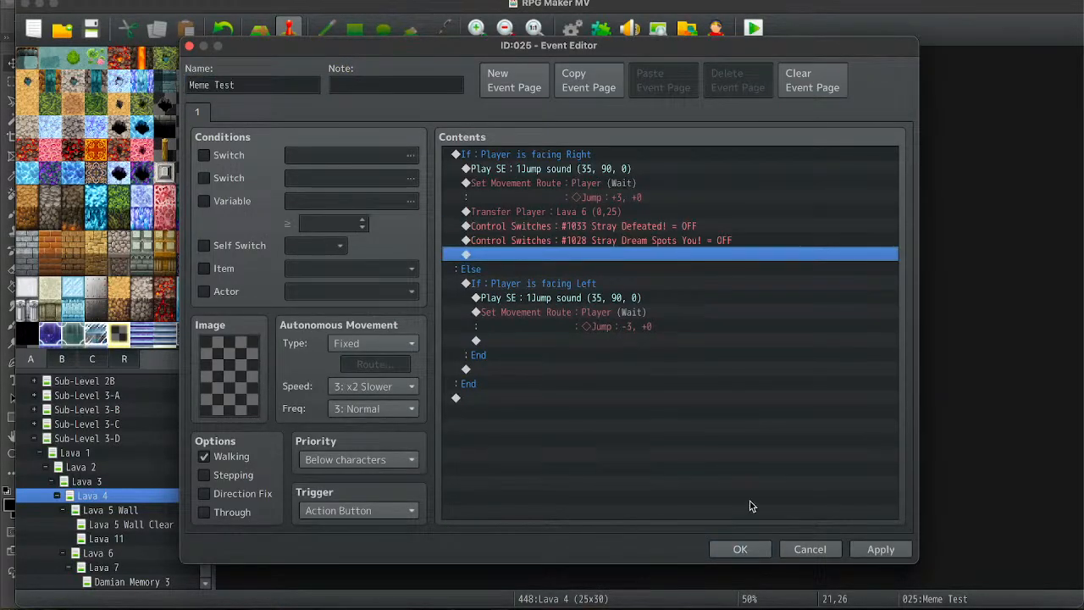
click(739, 549)
Examine the commands of Lava 6's Meme Test jump event at 3,25 for the switch resets after its transfer.
click(111, 510)
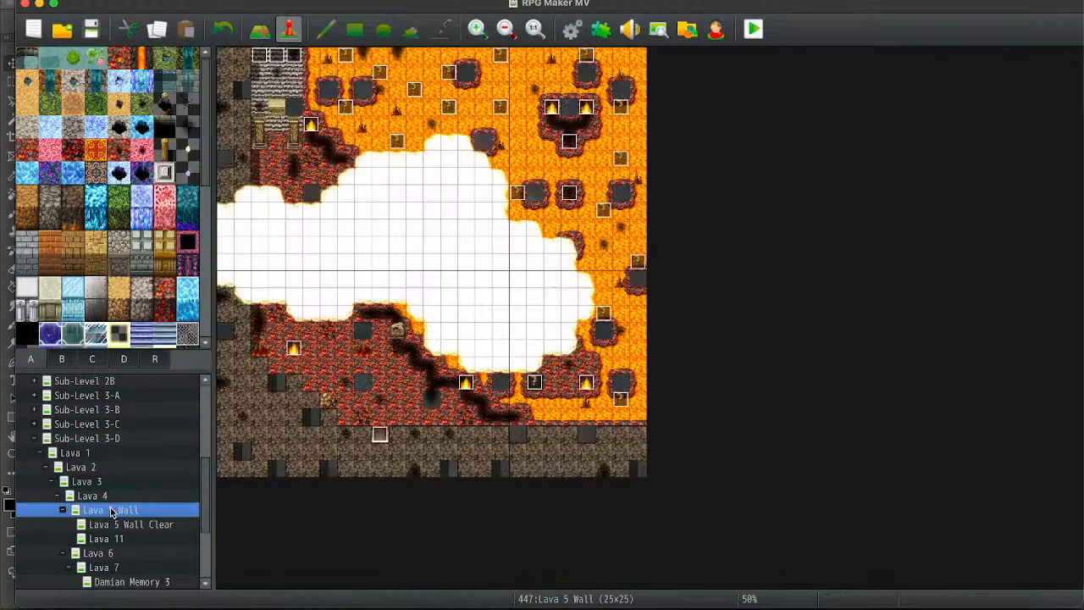
click(86, 497)
key(Up)
key(Down)
key(Down)
key(Down)
key(Down)
key(Down)
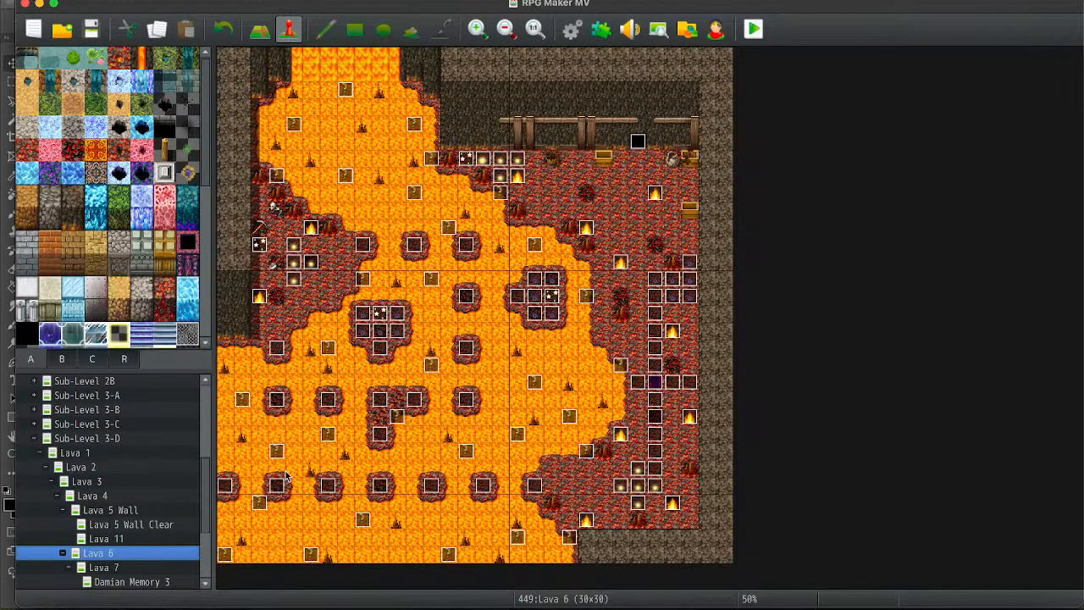
double_click(277, 486)
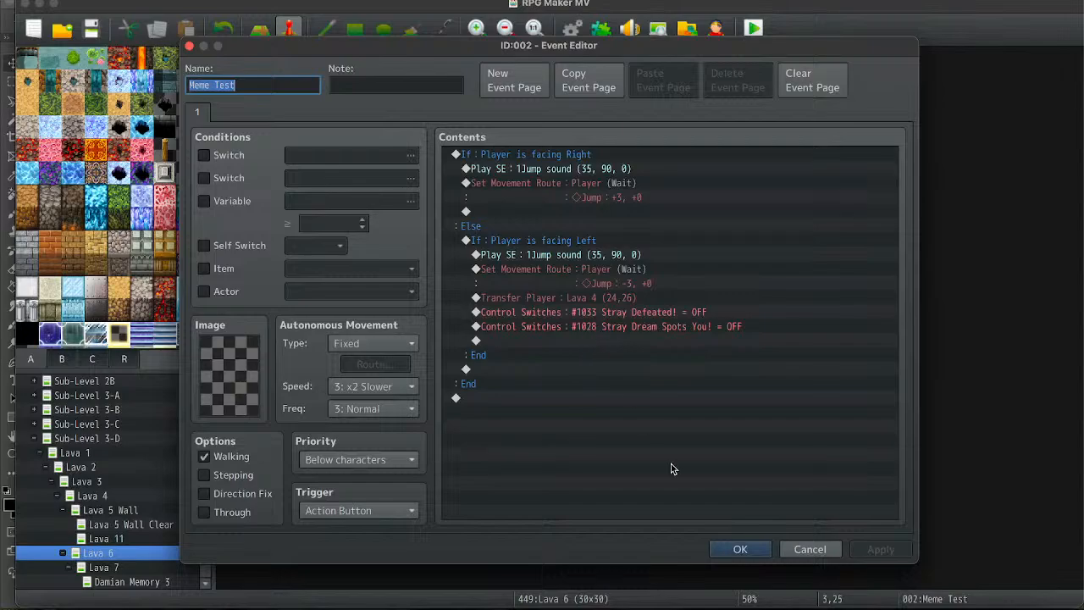
click(745, 549)
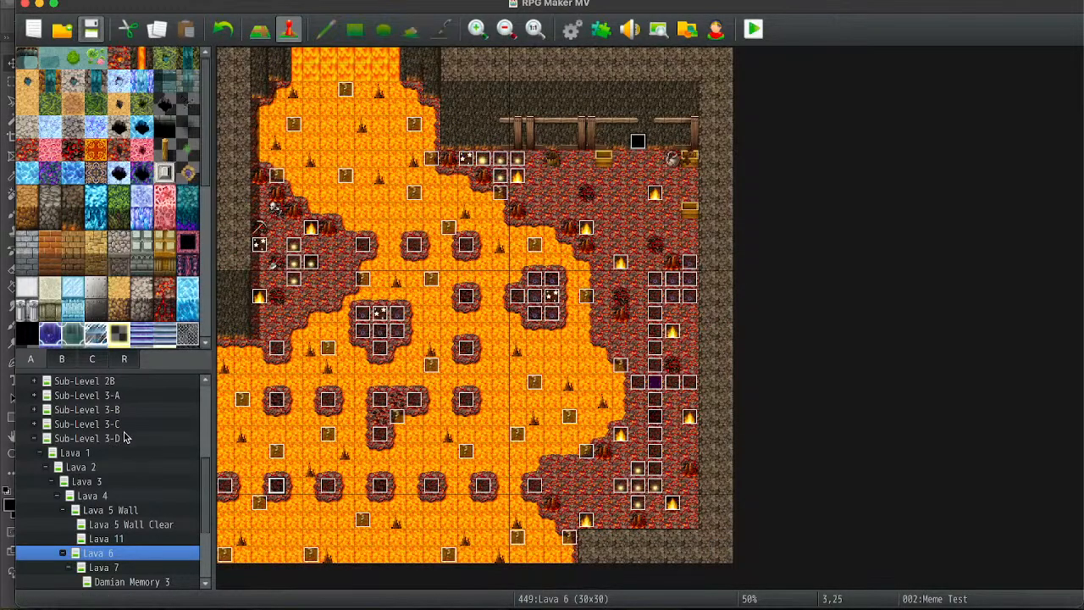
Copy the Enter door sound command from Lava 4's northern doorway event, EV027.
key(Up)
key(Up)
key(Up)
key(Up)
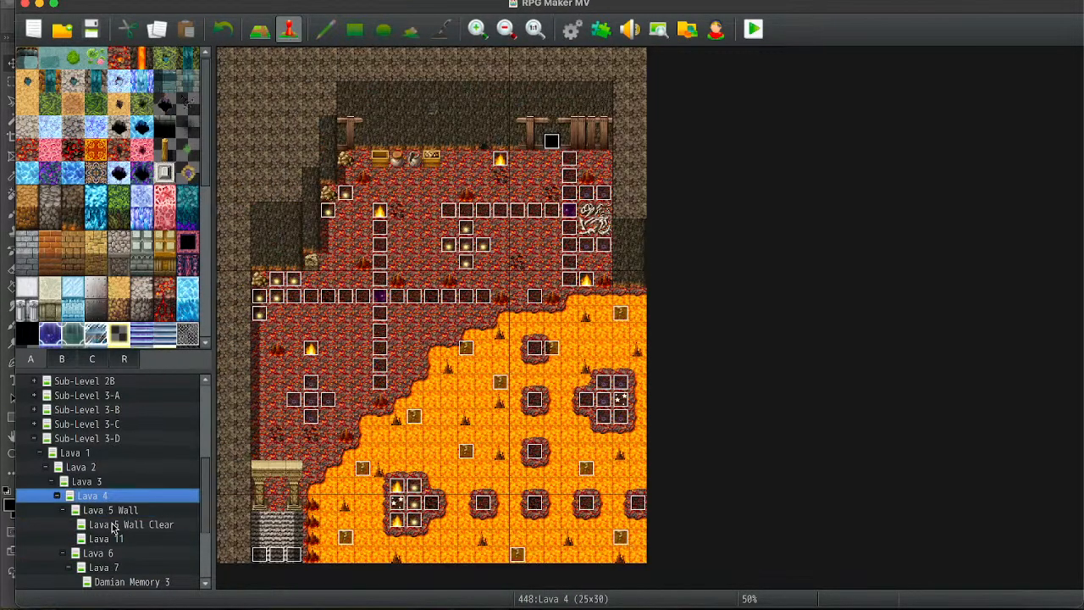
click(550, 143)
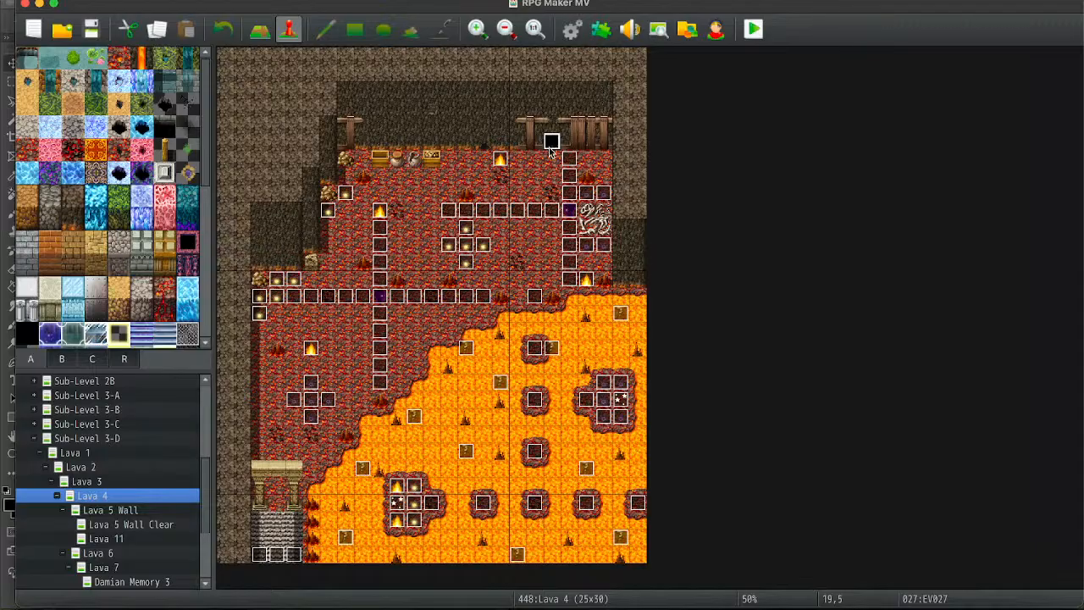
key(Return)
click(552, 156)
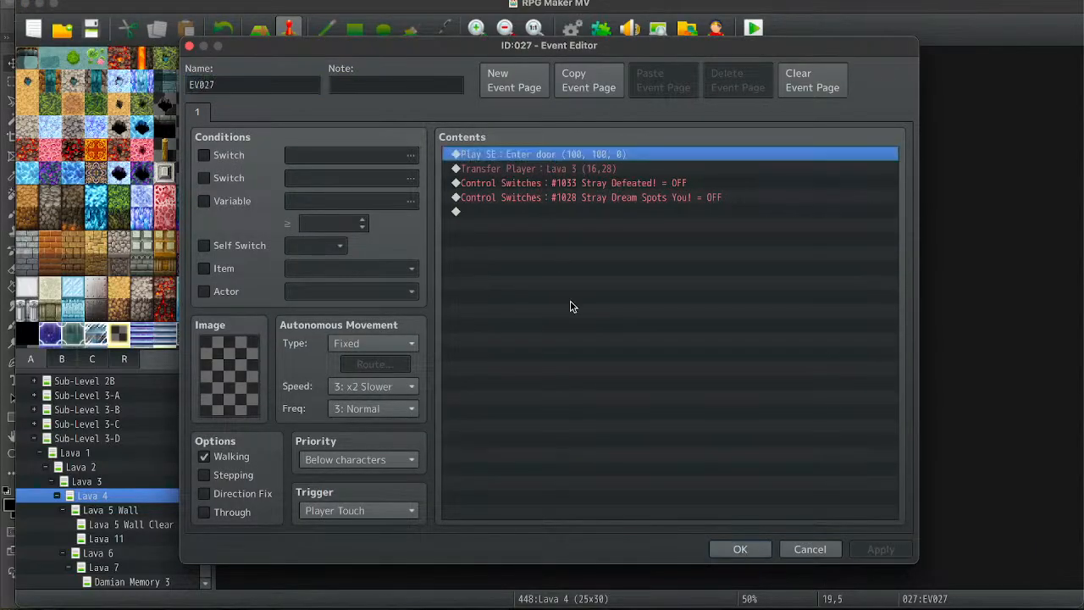
click(739, 549)
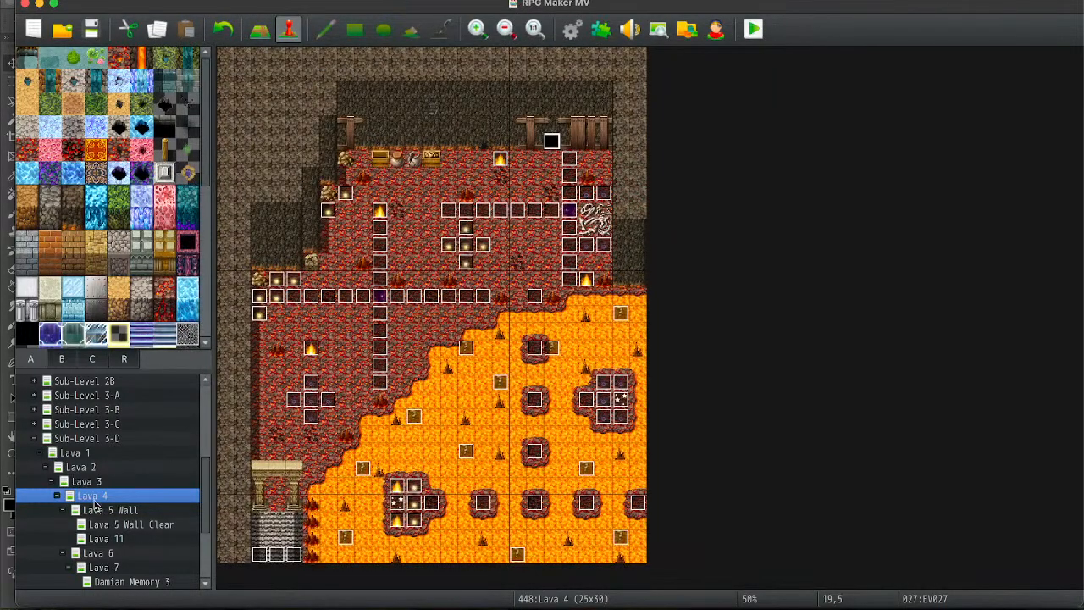
Insert the Enter door sound command before the transfer to Lava 11 in Lava 5 Wall Clear's southern exit event, EV004.
click(108, 511)
click(108, 524)
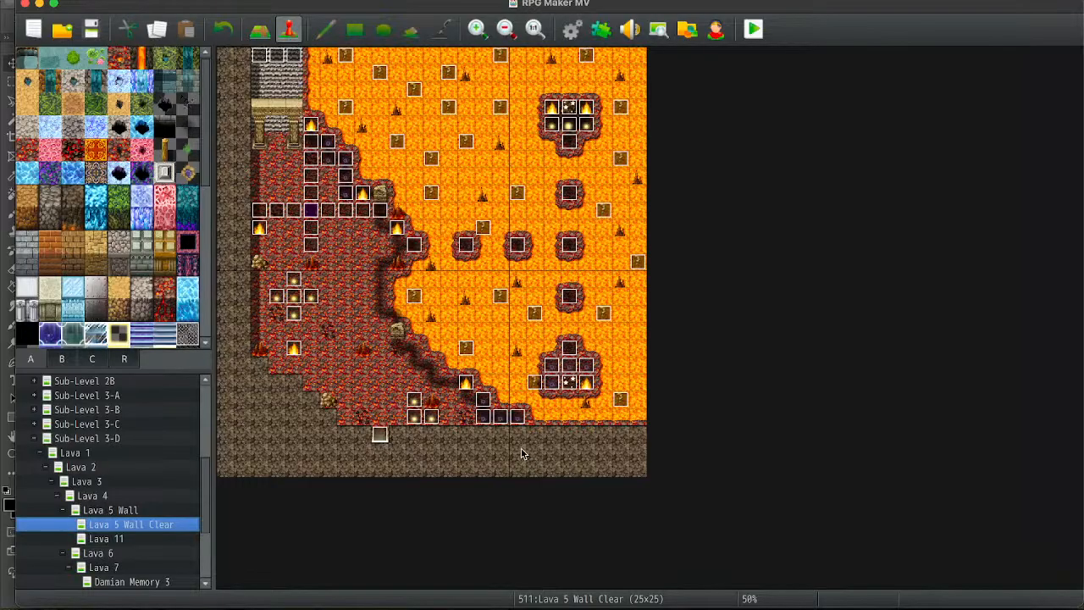
double_click(380, 435)
click(561, 154)
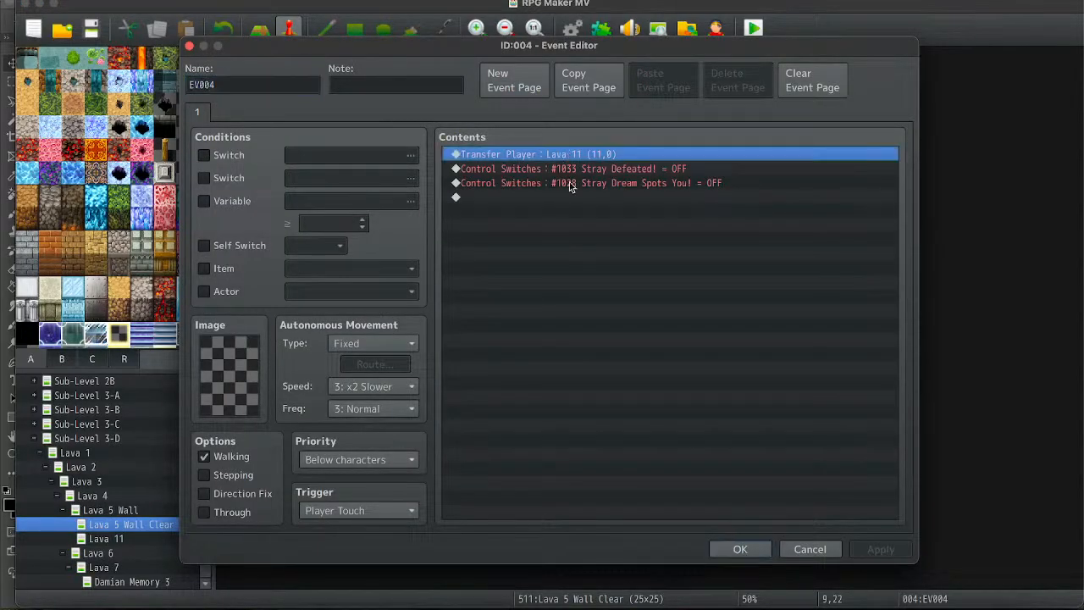
key(ctrl+v)
click(717, 549)
Insert the Enter door sound command before the transfer to Lava 5 Wall in Lava 11's northern exit event, EV036.
click(105, 540)
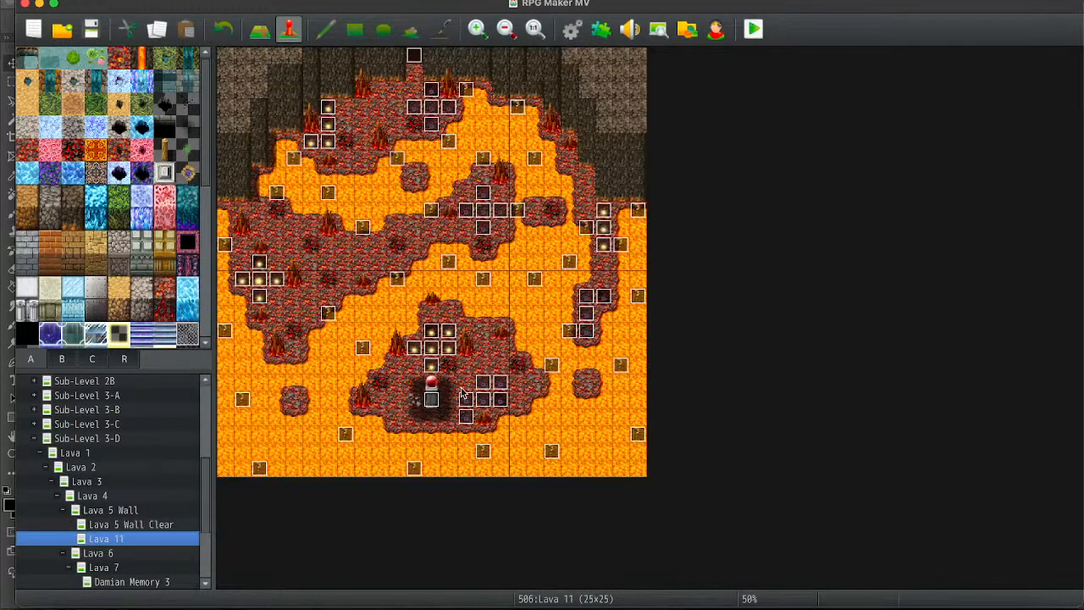
double_click(414, 54)
click(607, 167)
click(601, 159)
key(ctrl+v)
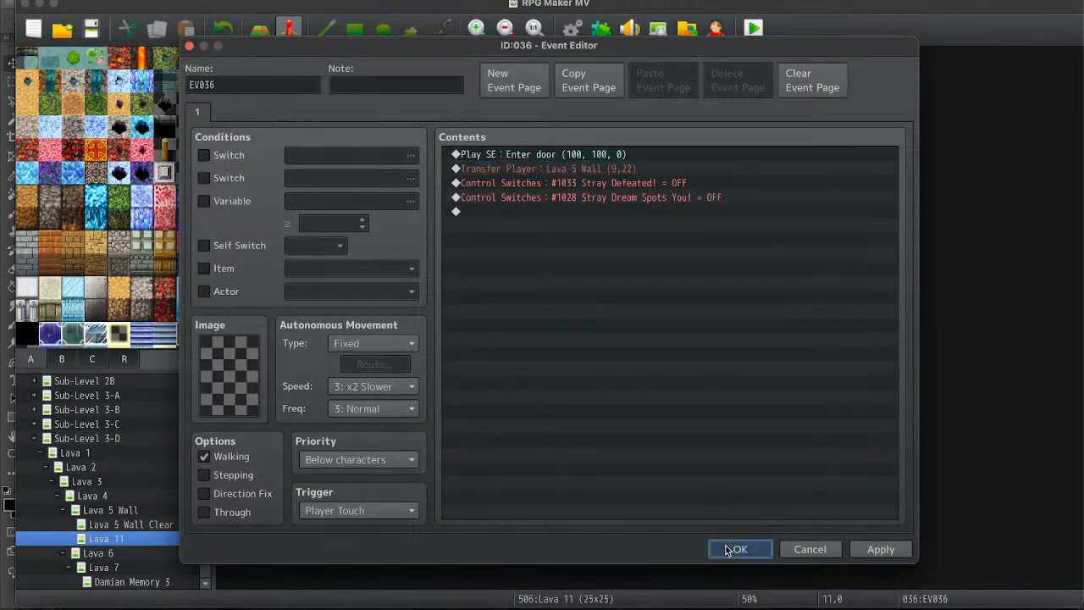
click(724, 548)
Insert the Enter door sound command before the transfer to Lava 7 in Lava 6's northeastern doorway event, EV023.
click(96, 552)
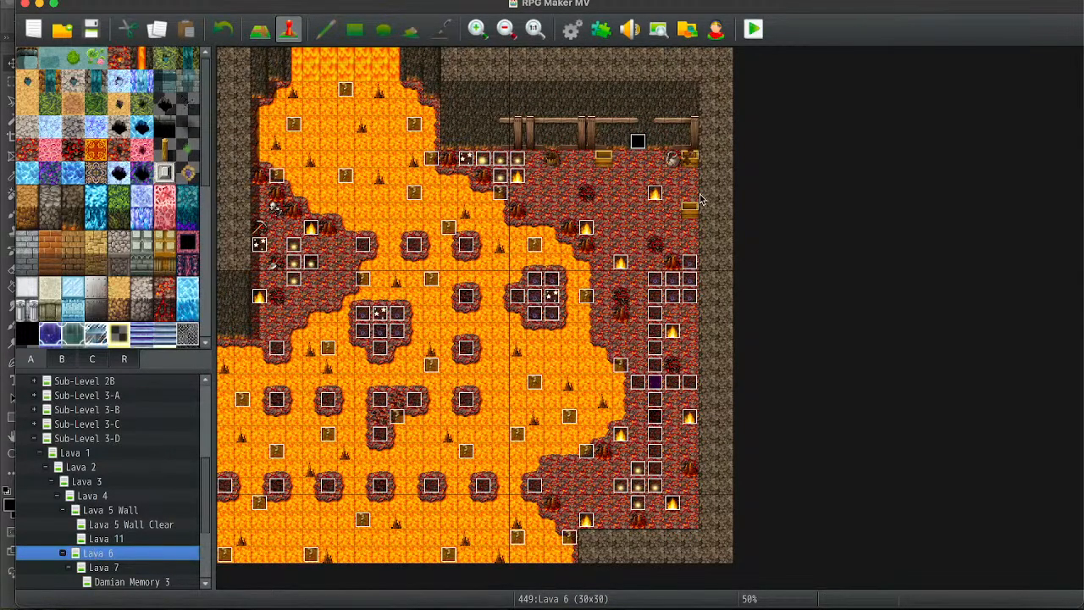
double_click(638, 141)
click(639, 154)
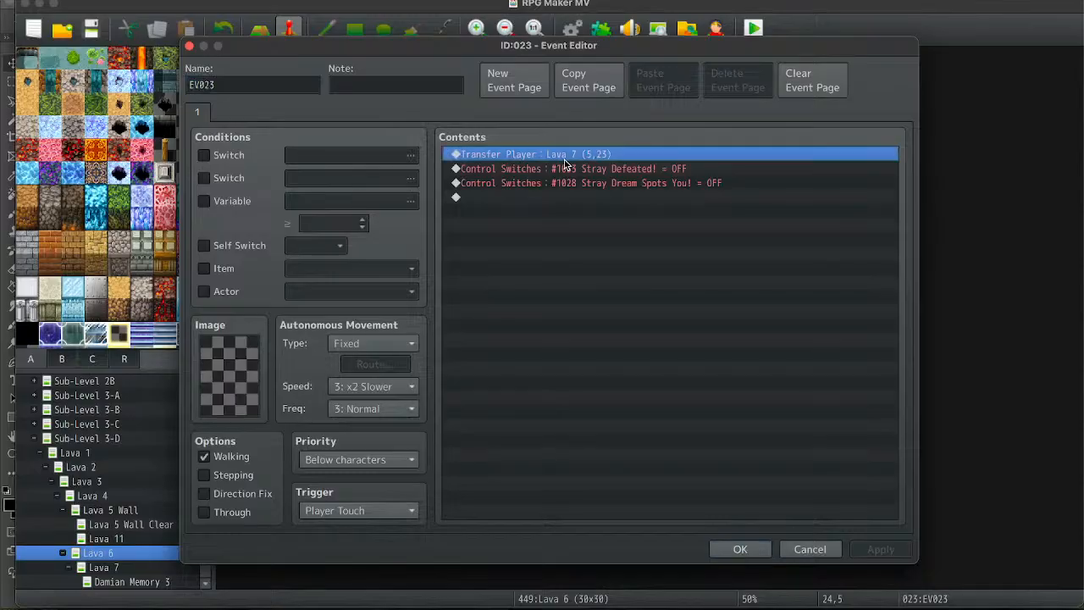
key(ctrl+v)
click(737, 549)
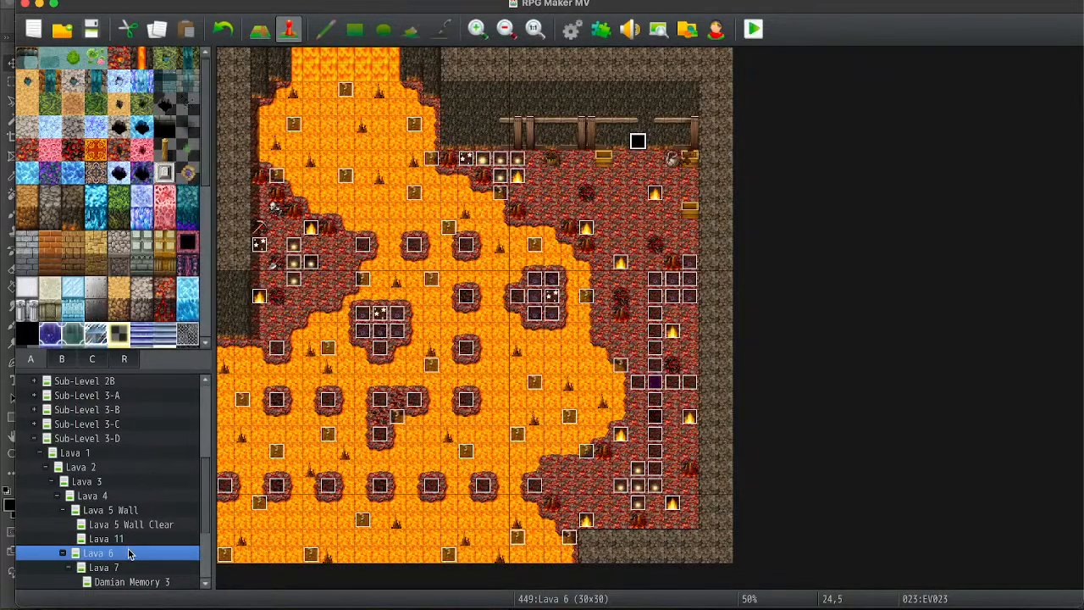
Insert the Enter door sound command before the player transfer in Lava 7's southwestern exit event, EV033.
scroll(127, 552, down, 1)
click(117, 553)
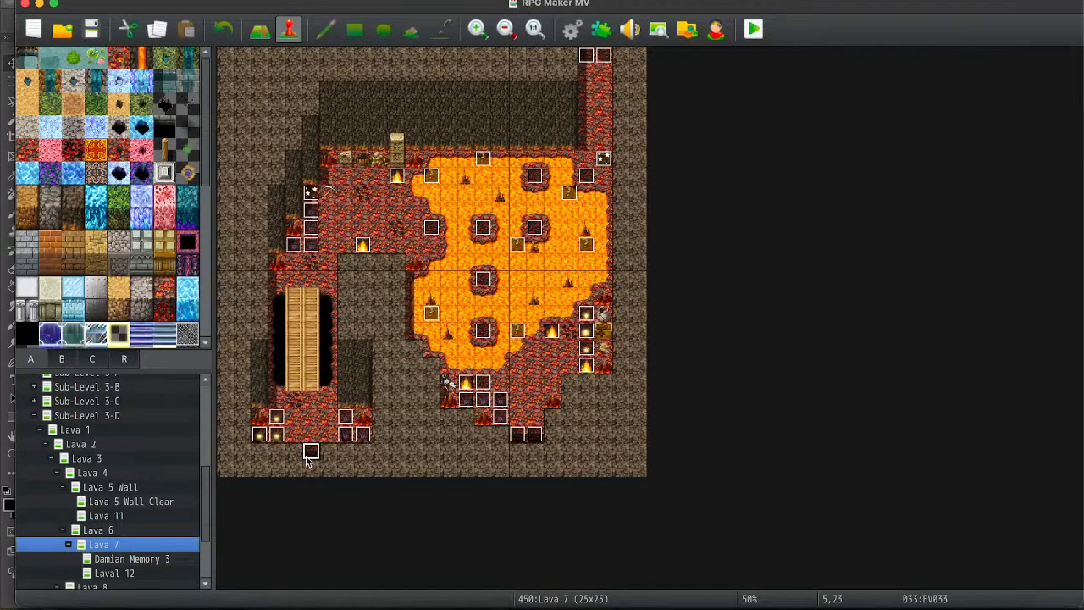
double_click(311, 452)
click(518, 156)
key(ctrl+v)
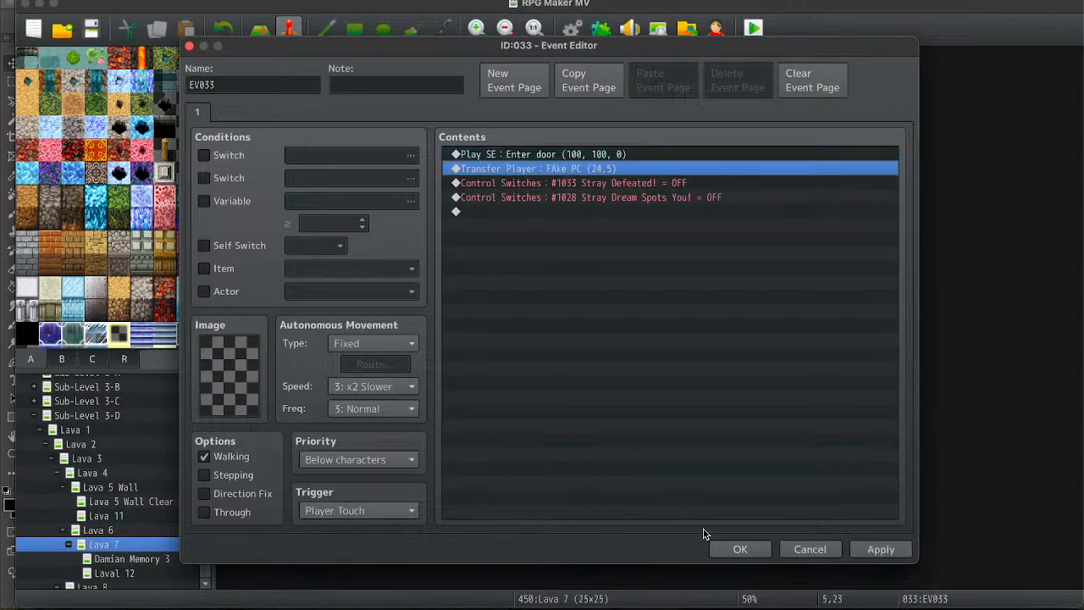
click(738, 550)
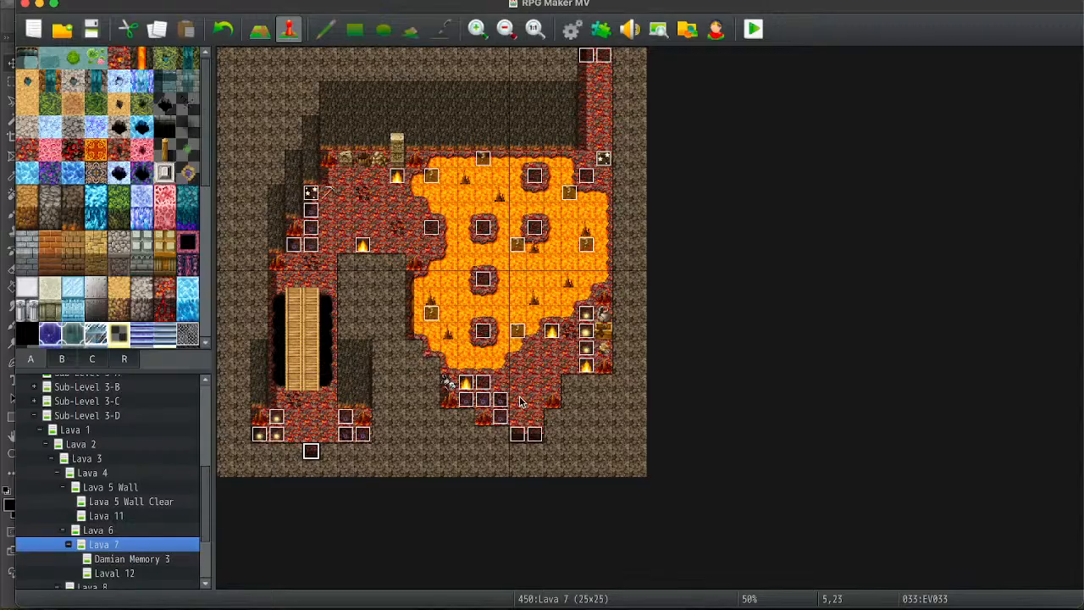
Insert the Enter door sound command before the transfer to Laval 12 in Lava 7's southern exit event EV008.
double_click(517, 434)
click(569, 154)
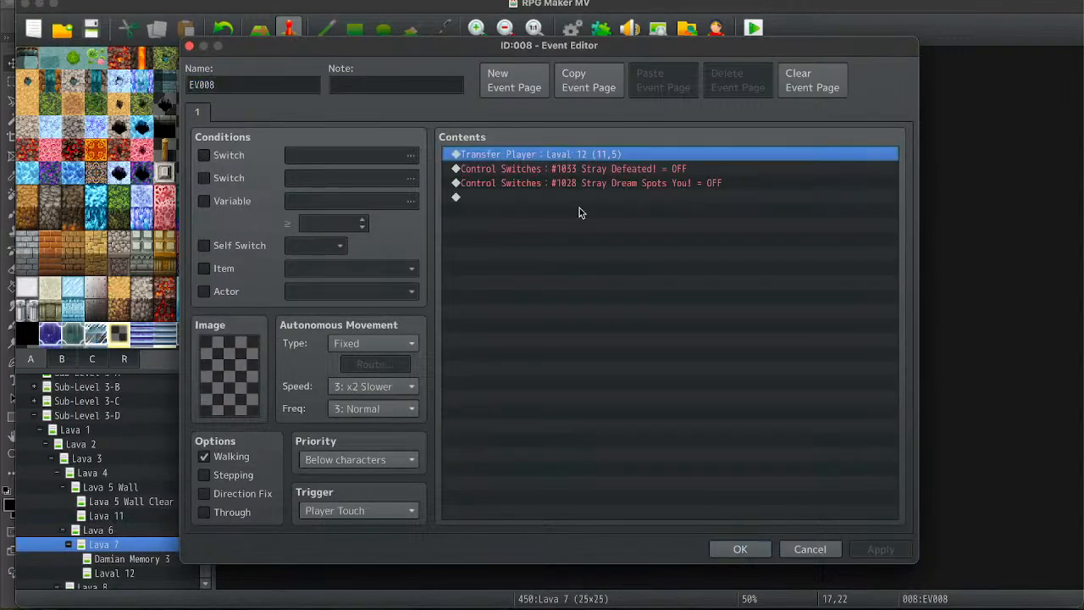
key(ctrl+v)
click(740, 549)
Insert the Enter door sound command before the transfer to Laval 12 in the adjacent southern exit event EV009 on Lava 7.
key(Right)
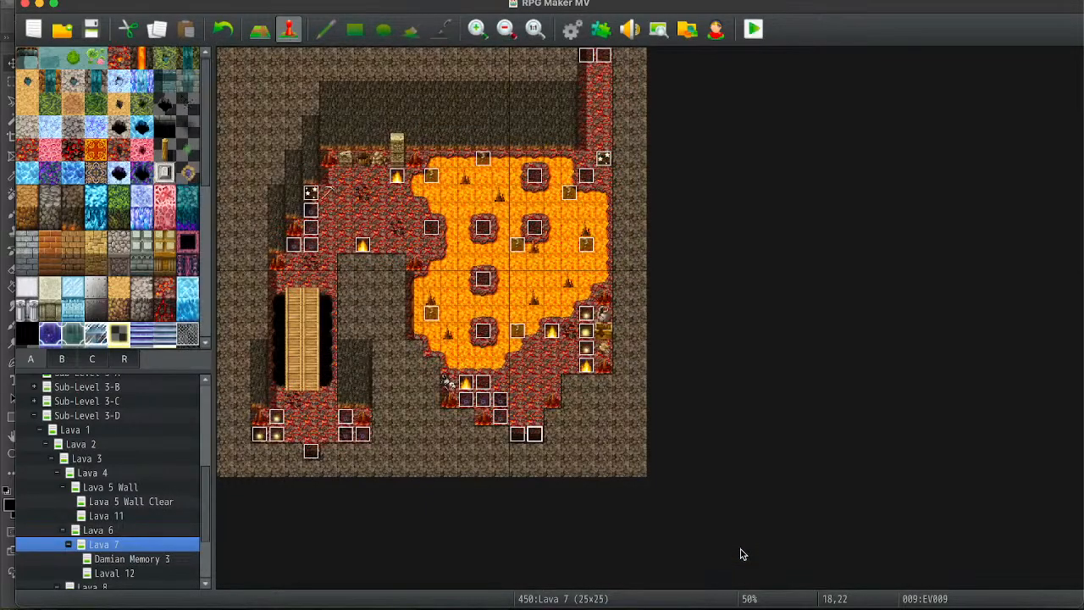
key(Return)
click(604, 156)
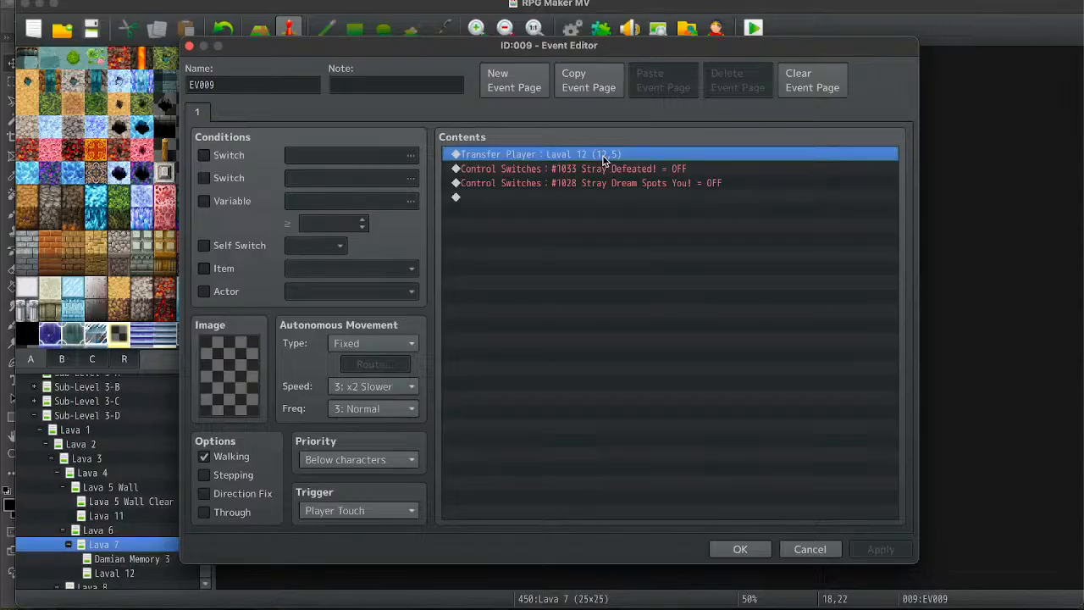
key(ctrl+v)
click(739, 549)
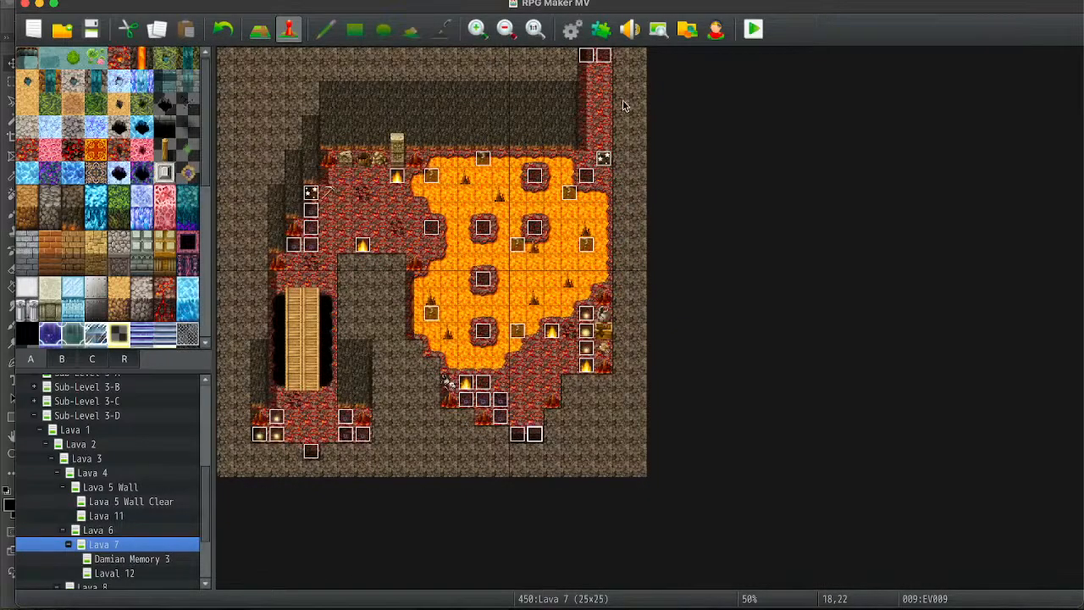
Insert the Enter door sound command before the transfer to Damian Memory 3 in Lava 7's northeastern exit event EV006.
double_click(583, 59)
click(564, 156)
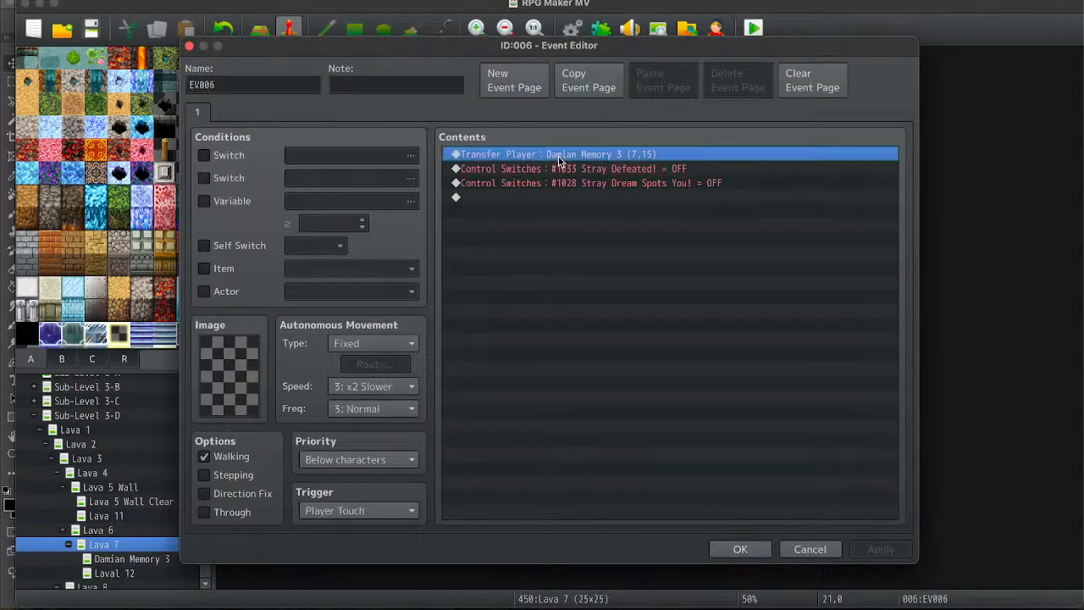
text(Play SE：Enter door (100, 100, 0))
click(739, 549)
Insert the Enter door sound command before the transfer to Damian Memory 3 in the adjacent northeastern exit event EV007 on Lava 7.
key(Right)
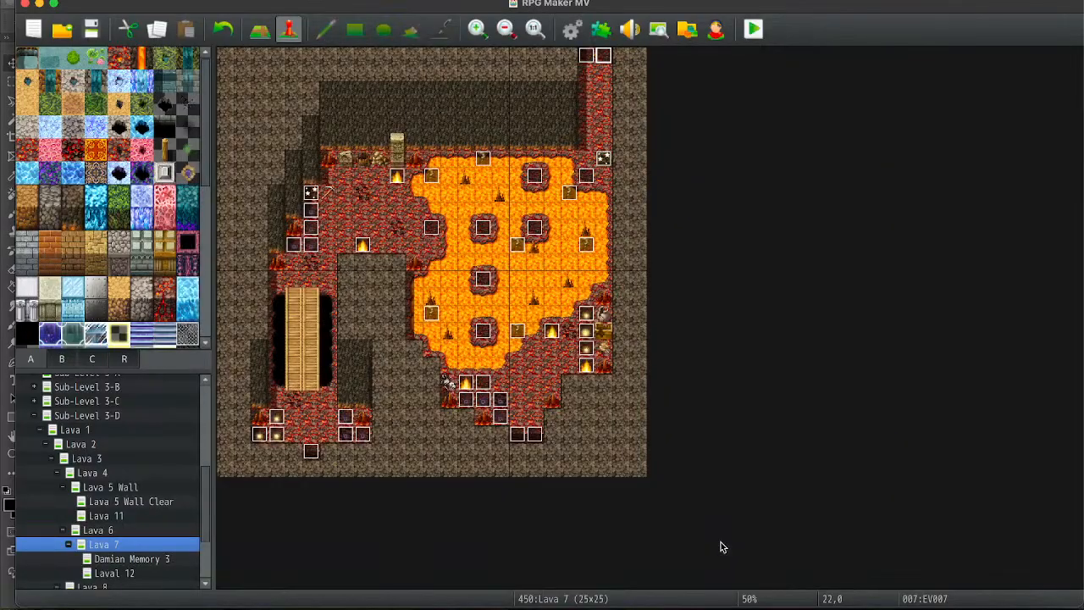
key(Return)
click(606, 157)
key(ctrl+v)
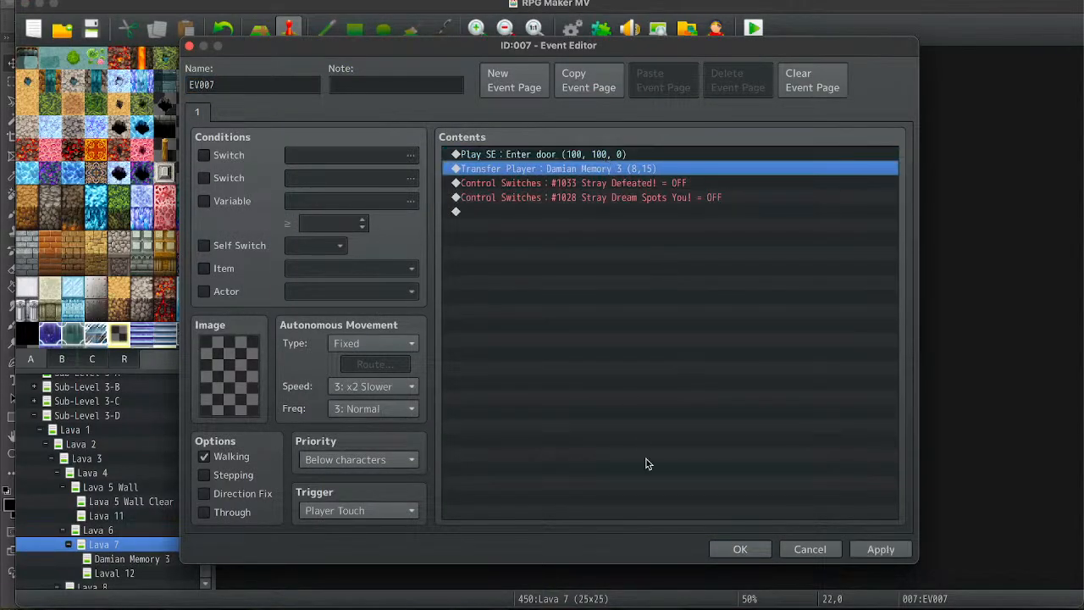
click(740, 549)
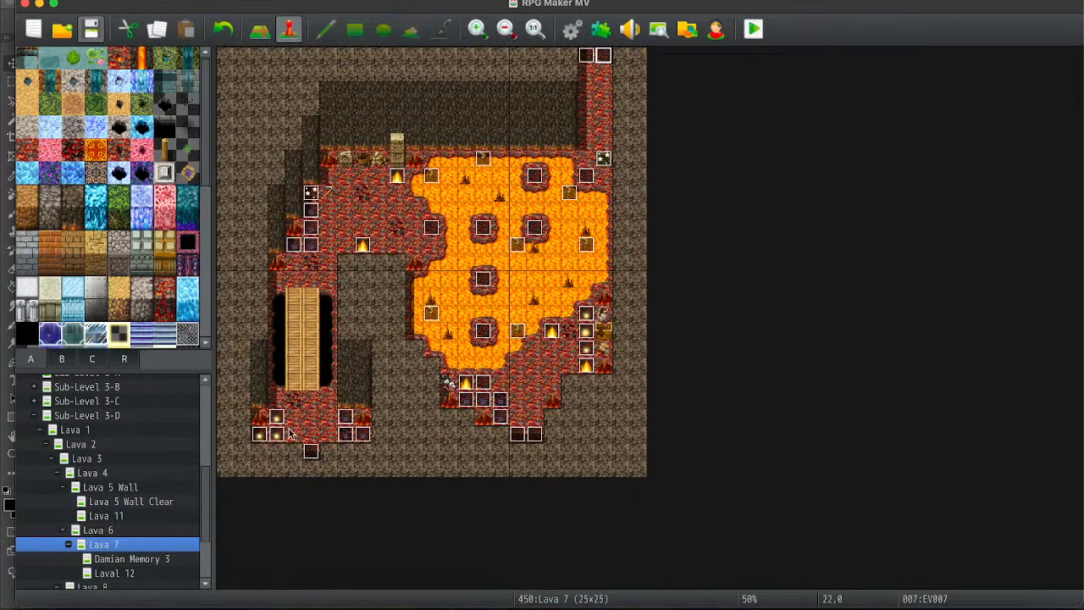
Insert the Enter door sound command before the transfer to Lava 7 (17,22) in Laval 12's northern exit event EV013.
click(145, 560)
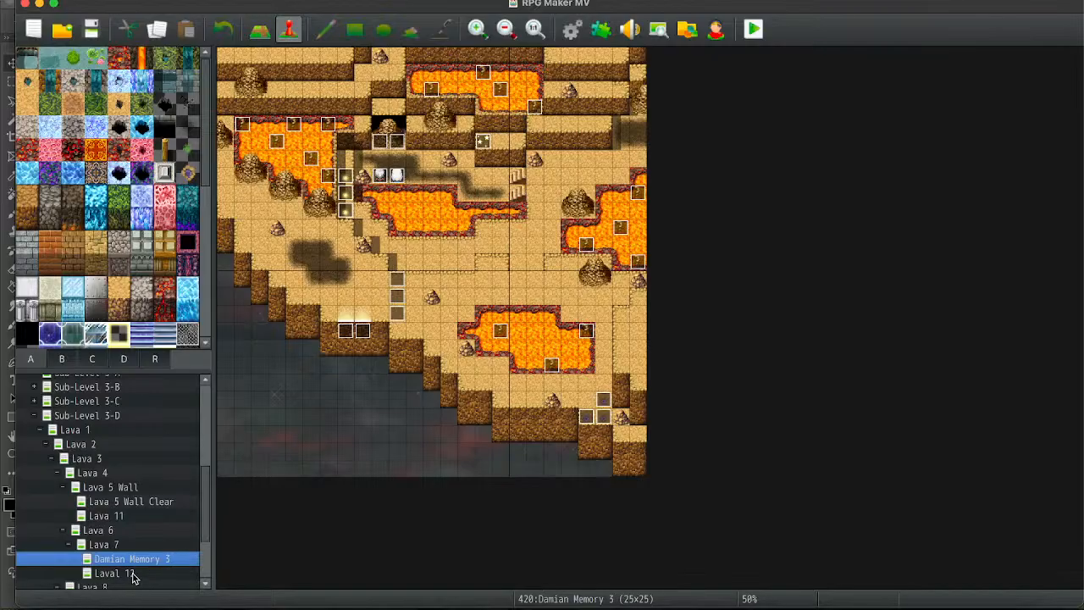
click(131, 575)
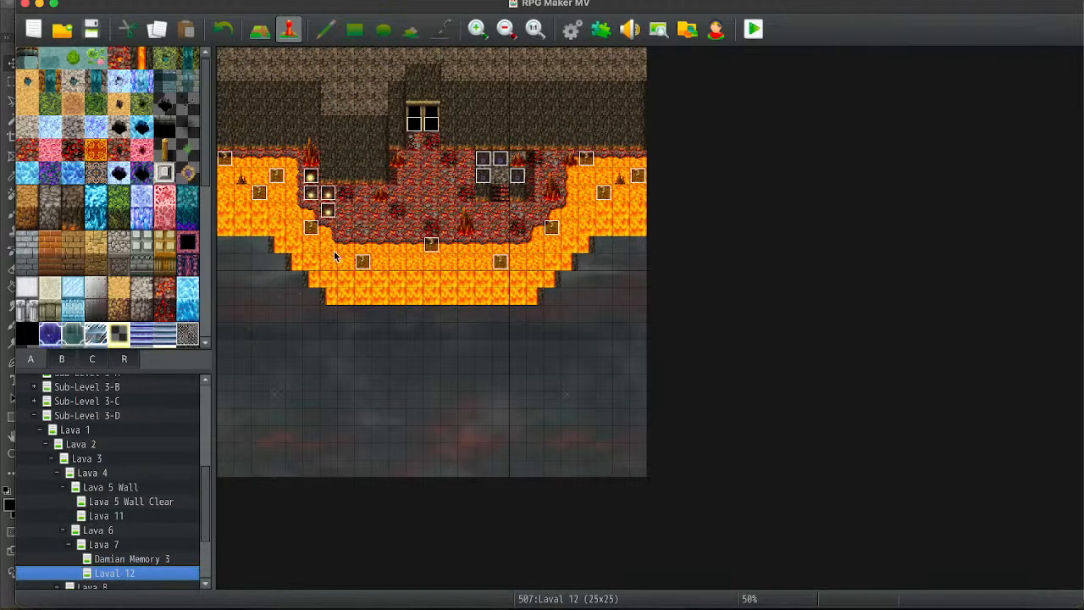
double_click(415, 120)
key(super+v)
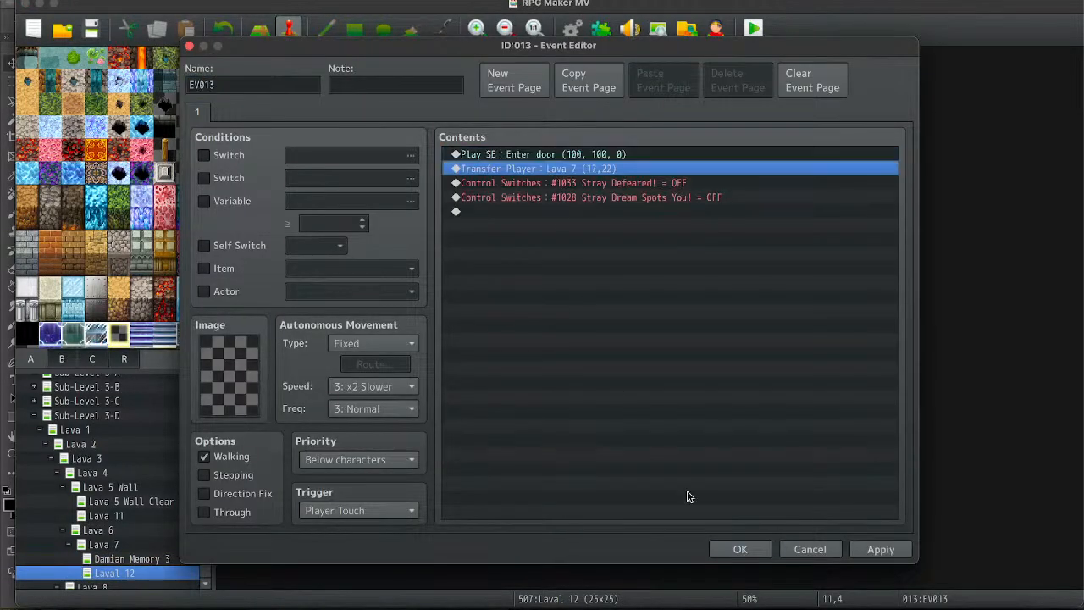
click(745, 545)
Insert the Enter door sound command before the transfer to Lava 7 (18,22) in the adjacent exit event EV012 on Laval 12.
key(Right)
key(Return)
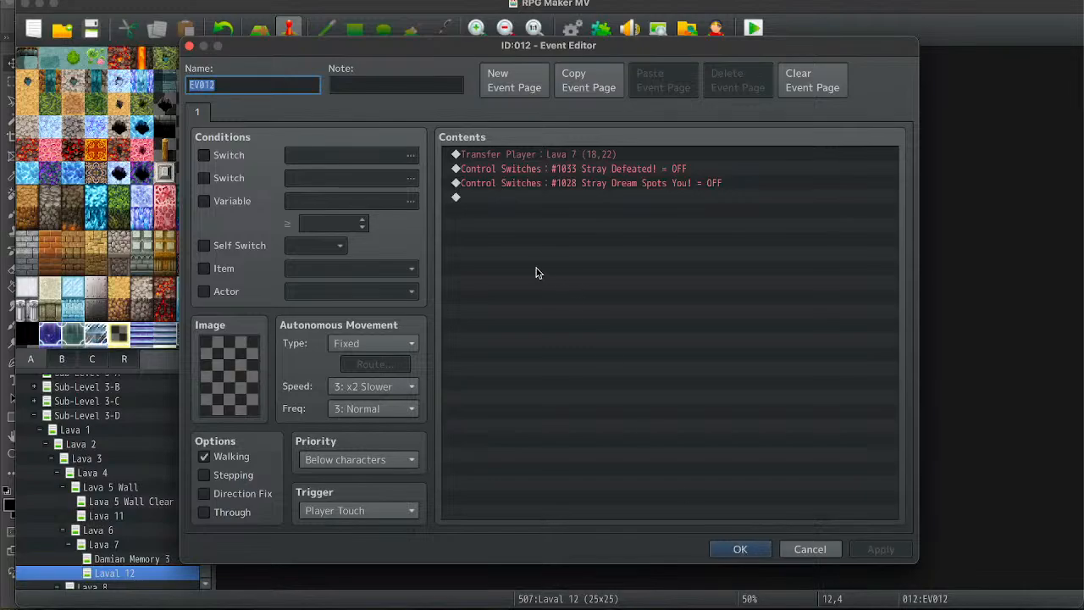
click(584, 154)
text(Play SE : Enter door (100, 100, 0))
click(740, 549)
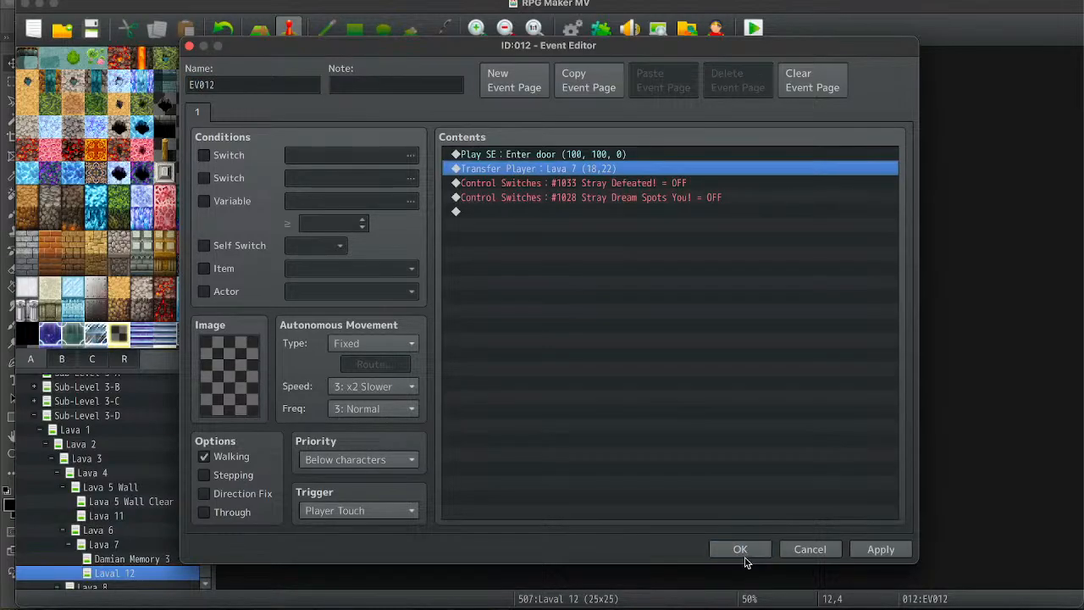
Check the commands of Damian Memory 3's southern exit event EV016 and Lava 7's southwestern exit event EV033.
click(155, 558)
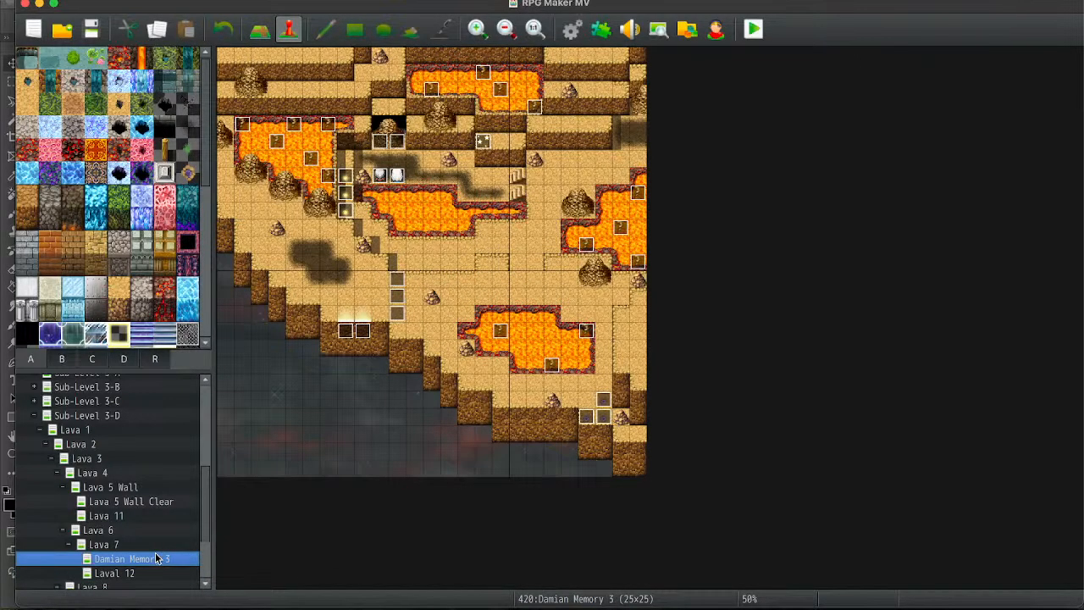
double_click(345, 338)
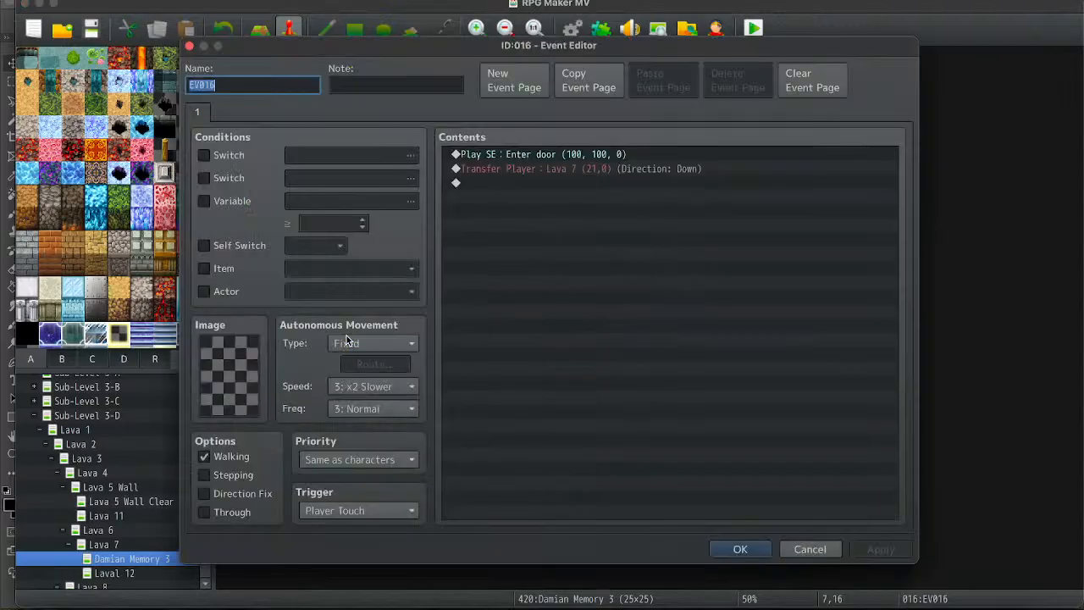
click(538, 154)
key(Escape)
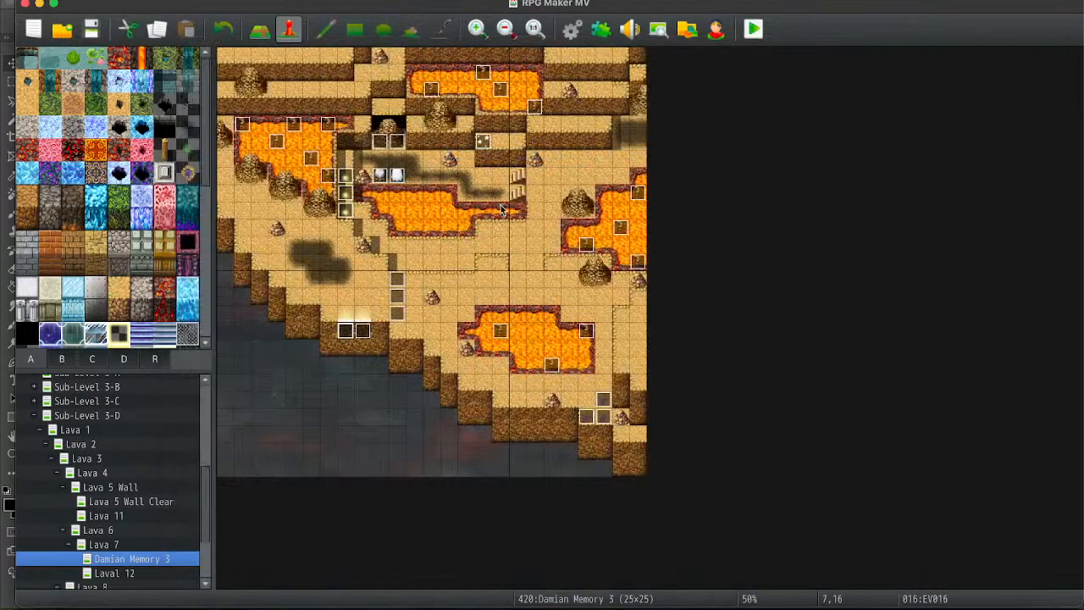
click(127, 545)
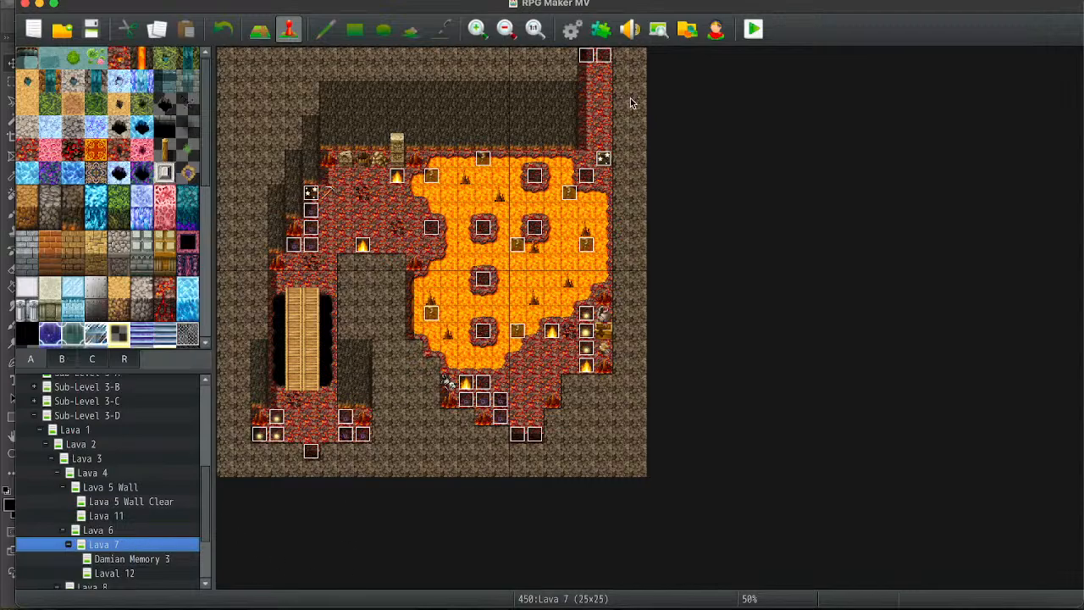
double_click(311, 450)
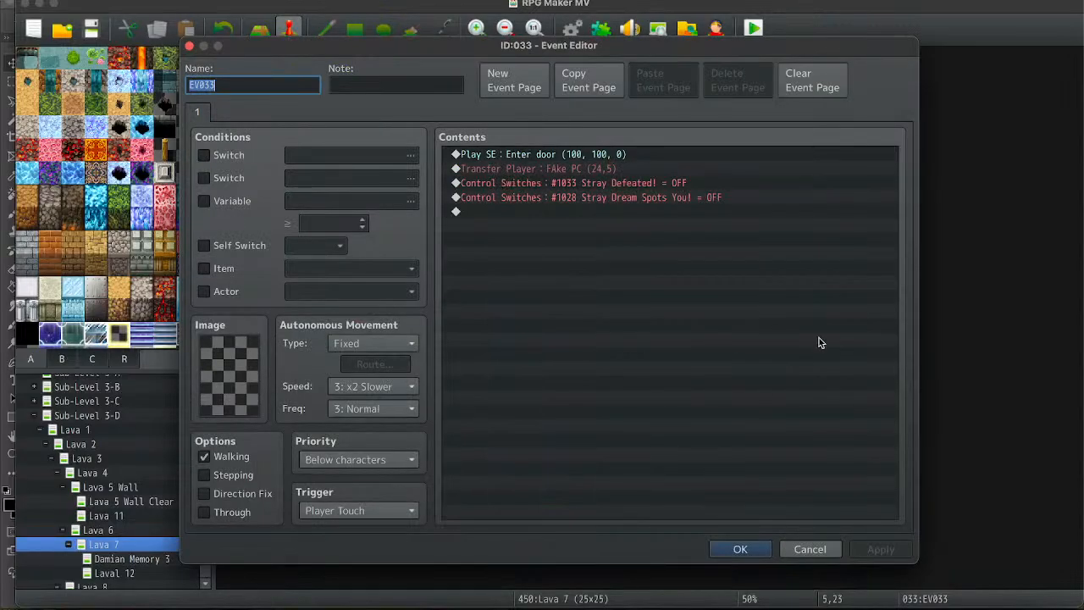
click(742, 549)
Insert the Enter door sound command before the transfer to Laval 10 Wall in Lava 8's northwestern exit event EV004.
click(118, 564)
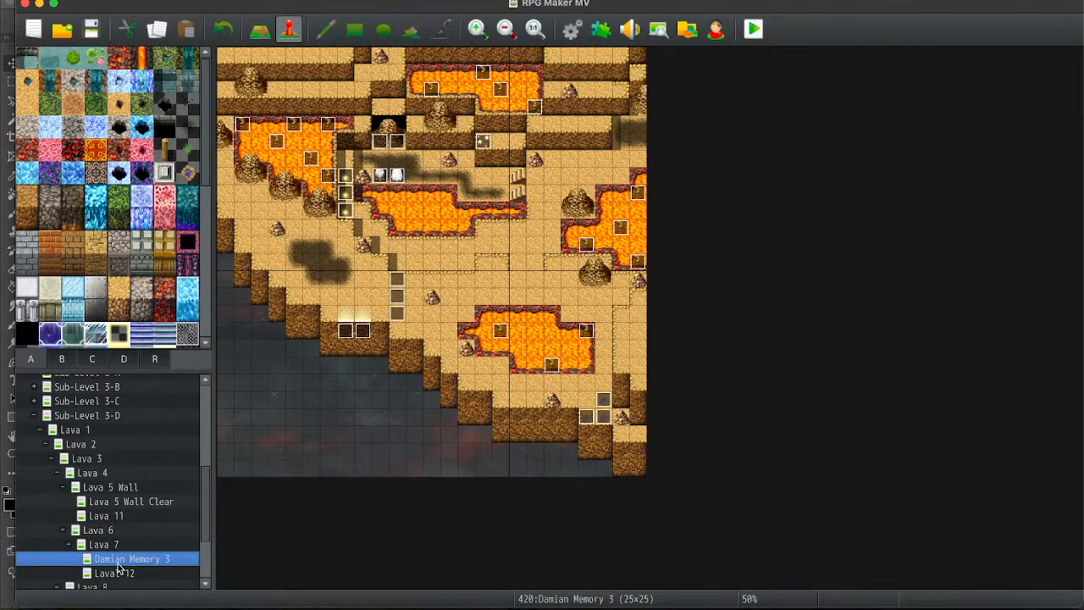
click(118, 573)
key(Down)
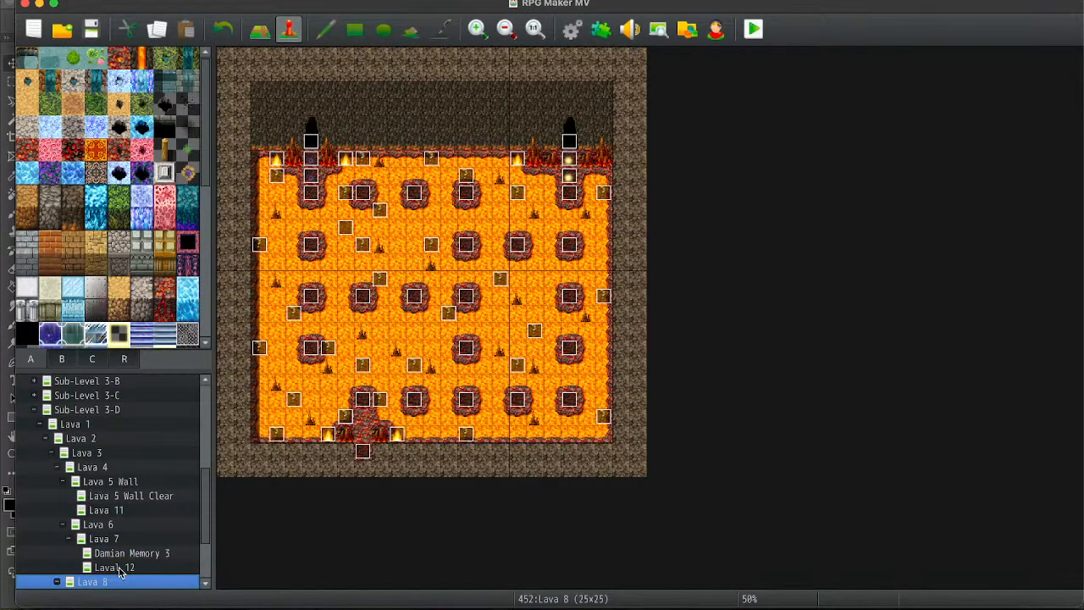
double_click(302, 140)
key(Escape)
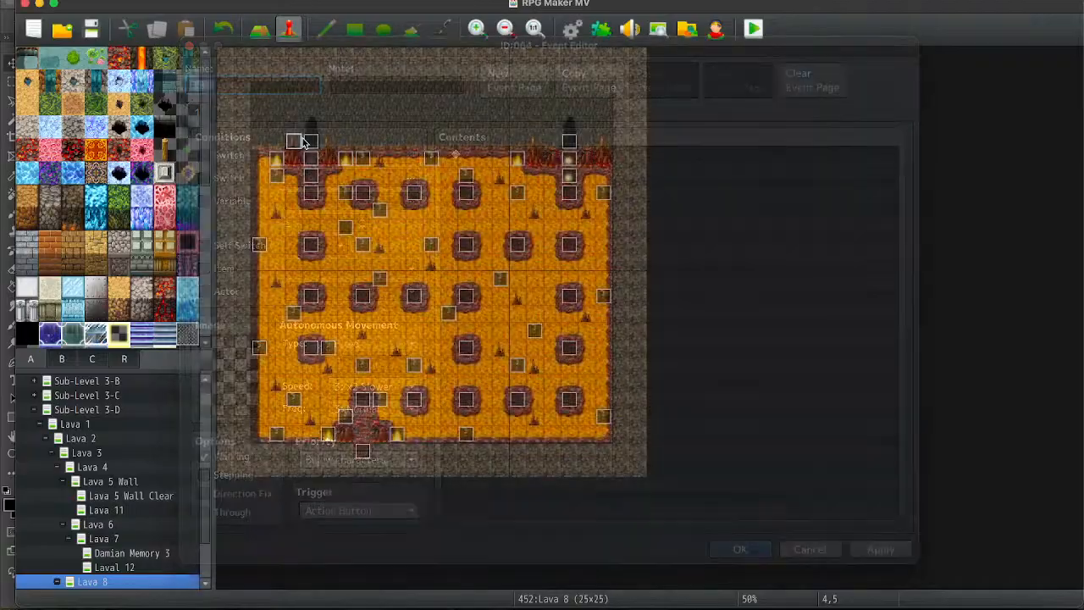
click(524, 154)
key(ctrl+v)
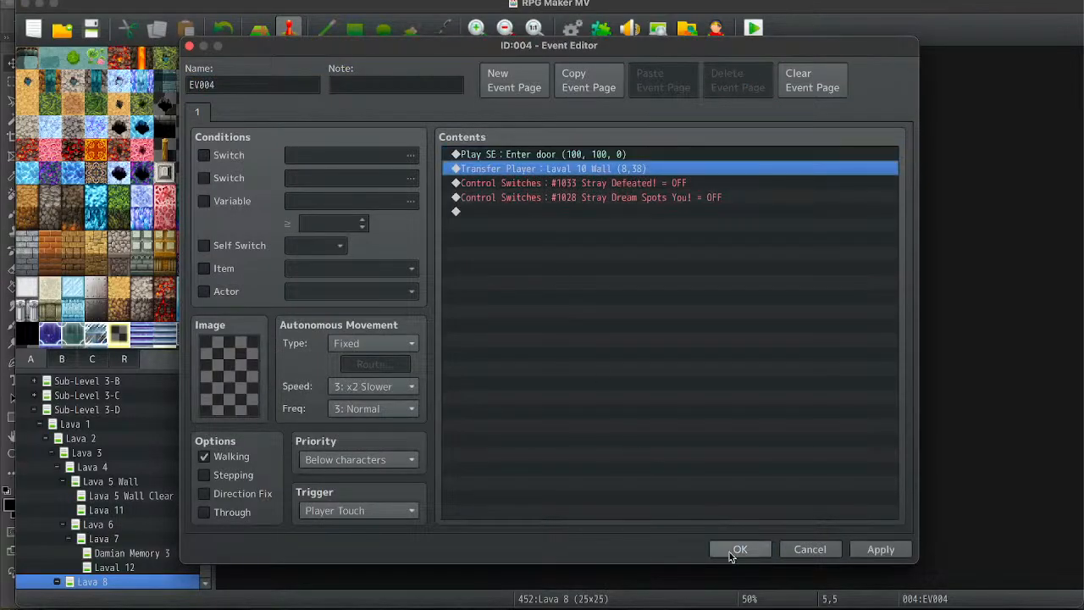
click(737, 550)
Insert the Enter door sound command before the transfer to Lava 9 in Lava 8's northeastern exit event EV001.
double_click(575, 139)
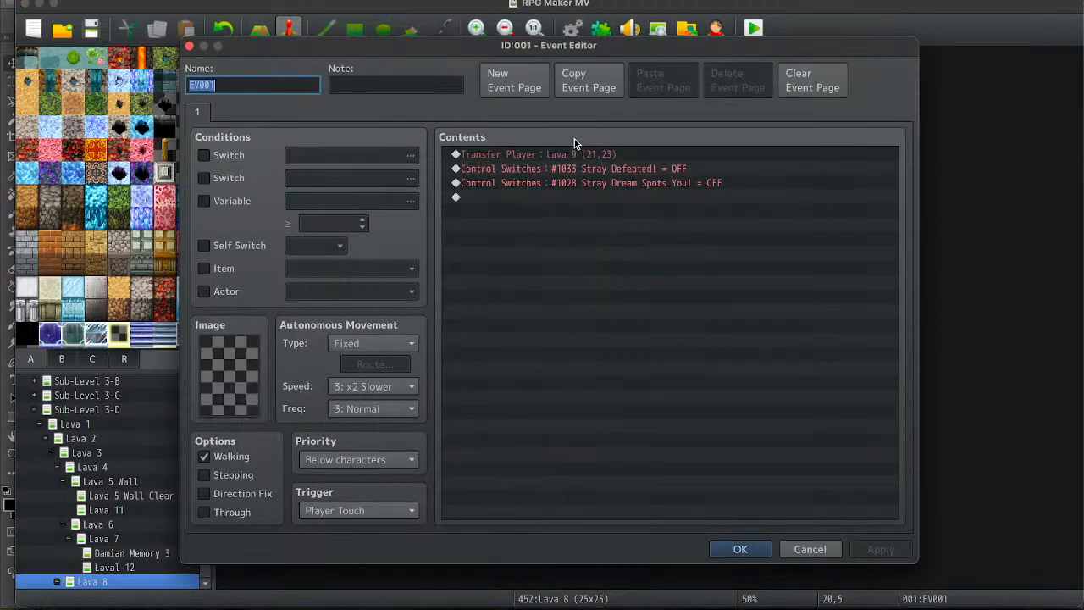
click(534, 155)
key(ctrl+v)
click(740, 549)
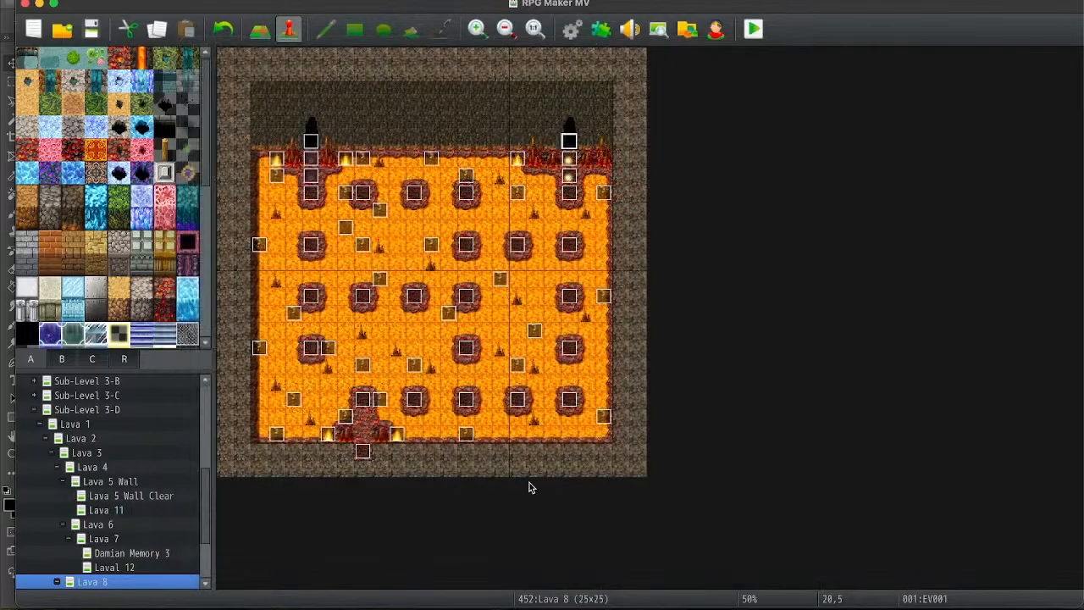
Insert the Enter door sound command before the transfer to Lava 3 in Lava 8's southern exit event EV003.
double_click(362, 450)
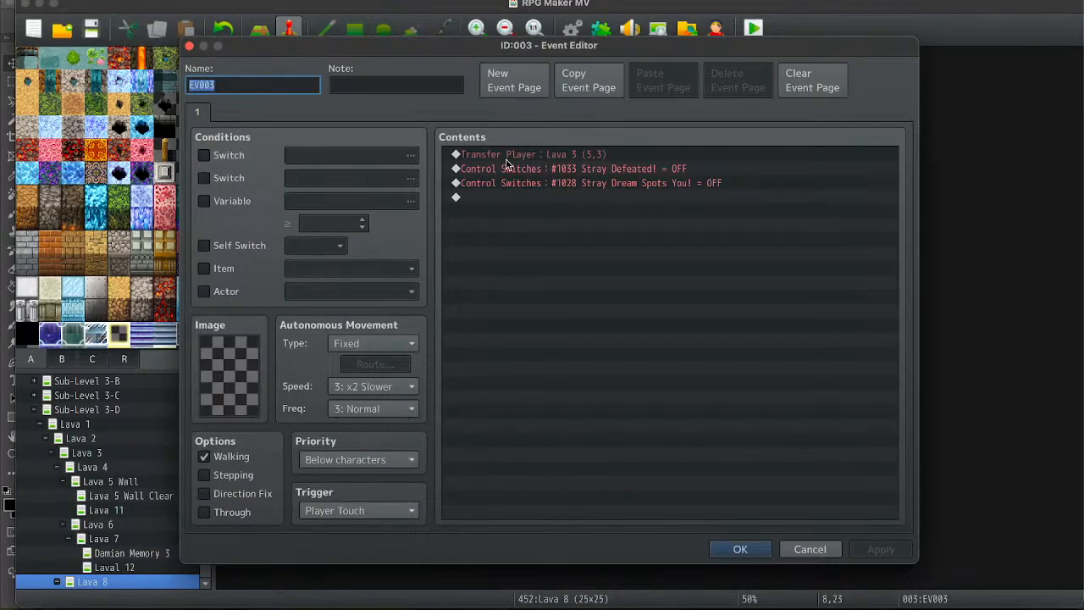
click(507, 158)
key(ctrl+v)
click(741, 549)
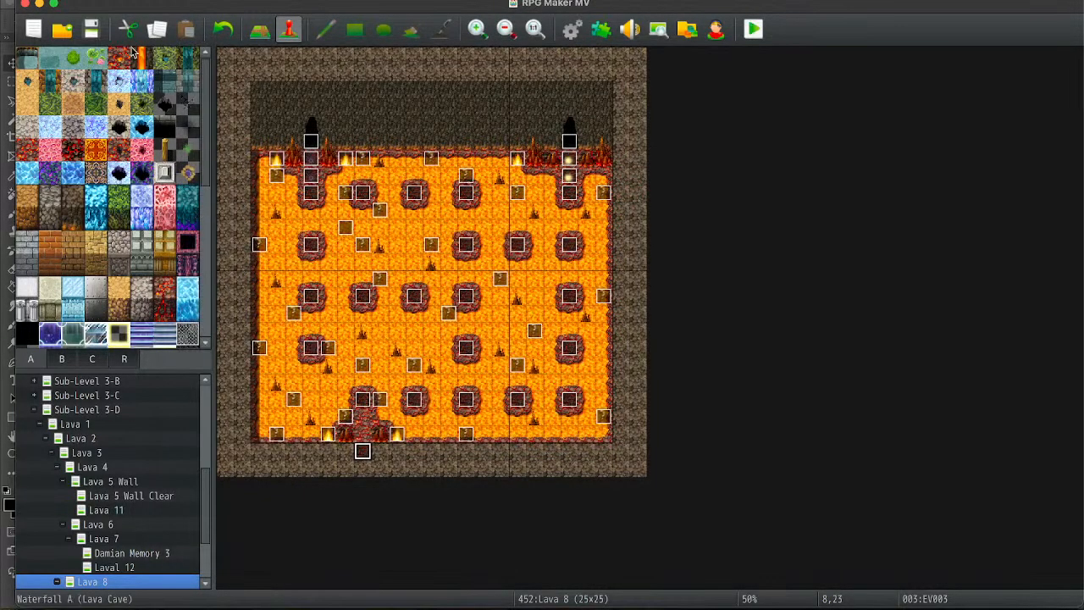
Insert the Enter door sound command before the transfer to Lava 8 in Lava 9's southeastern exit event EV002.
scroll(138, 552, down, 3)
click(138, 549)
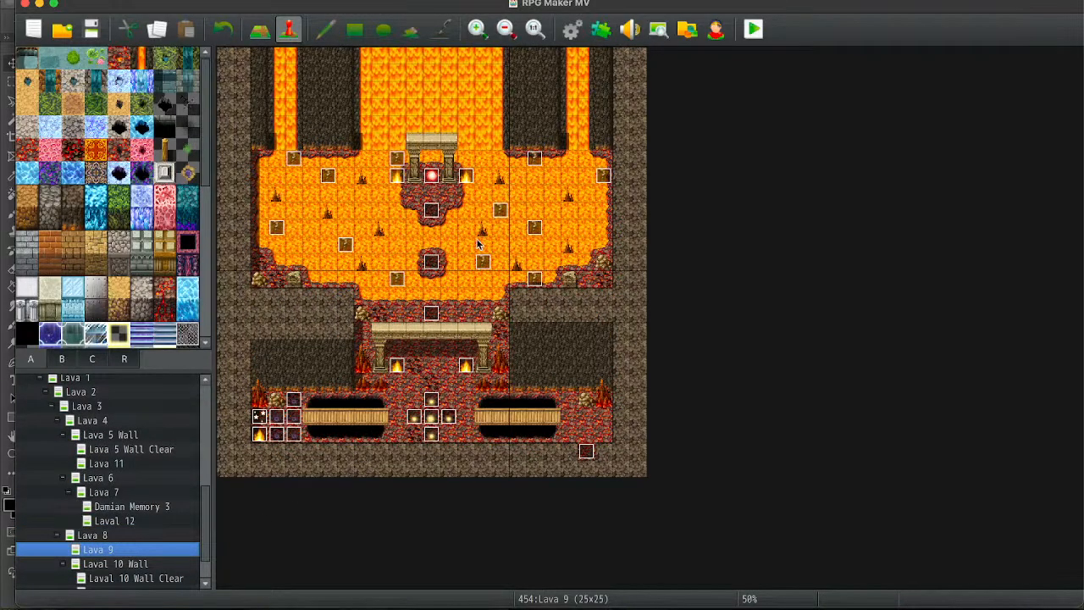
click(587, 452)
double_click(586, 451)
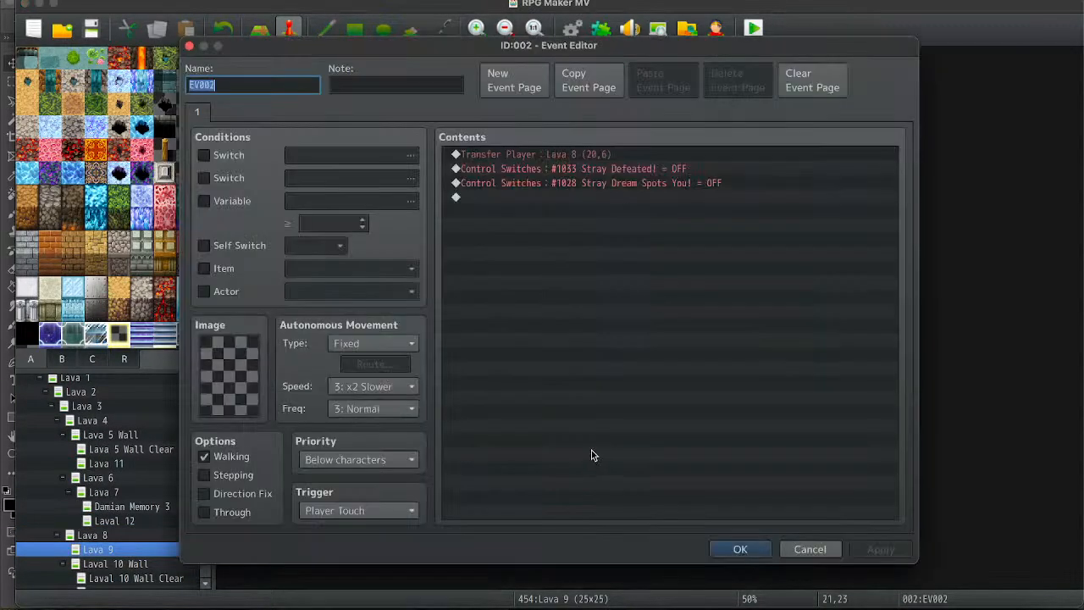
click(610, 153)
key(ctrl+v)
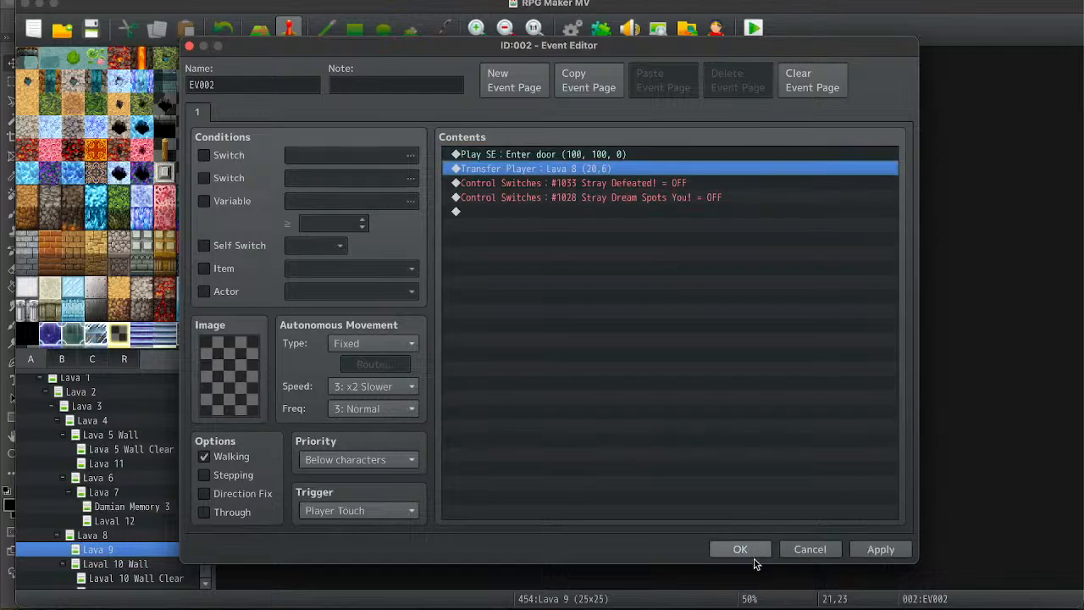
click(751, 555)
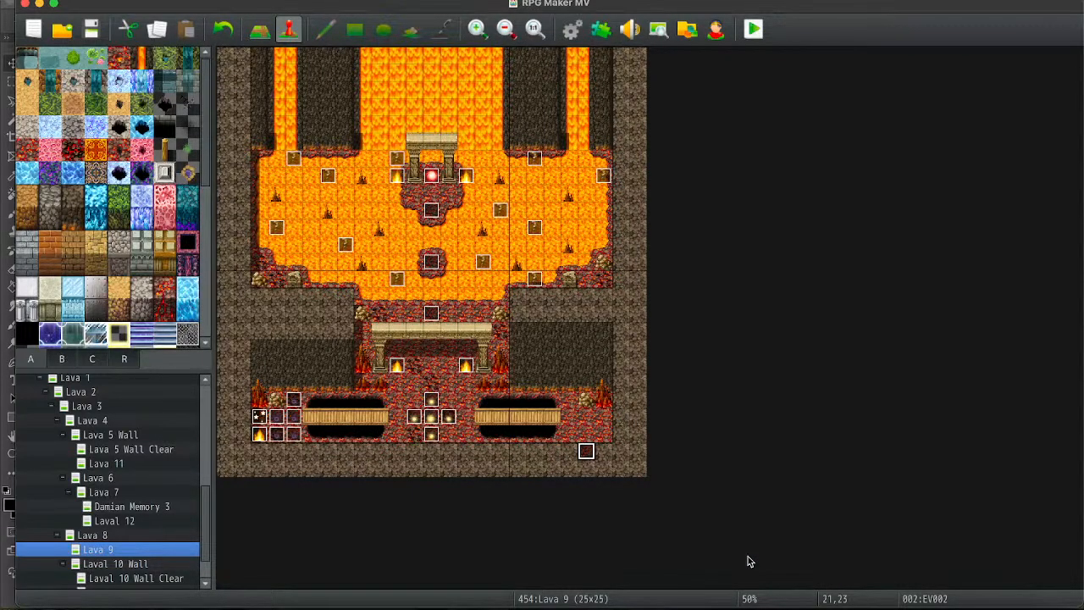
Insert the Enter door sound command before the transfer to Lava 8 in Laval 10 Wall's southern exit event EV001.
click(126, 555)
click(126, 562)
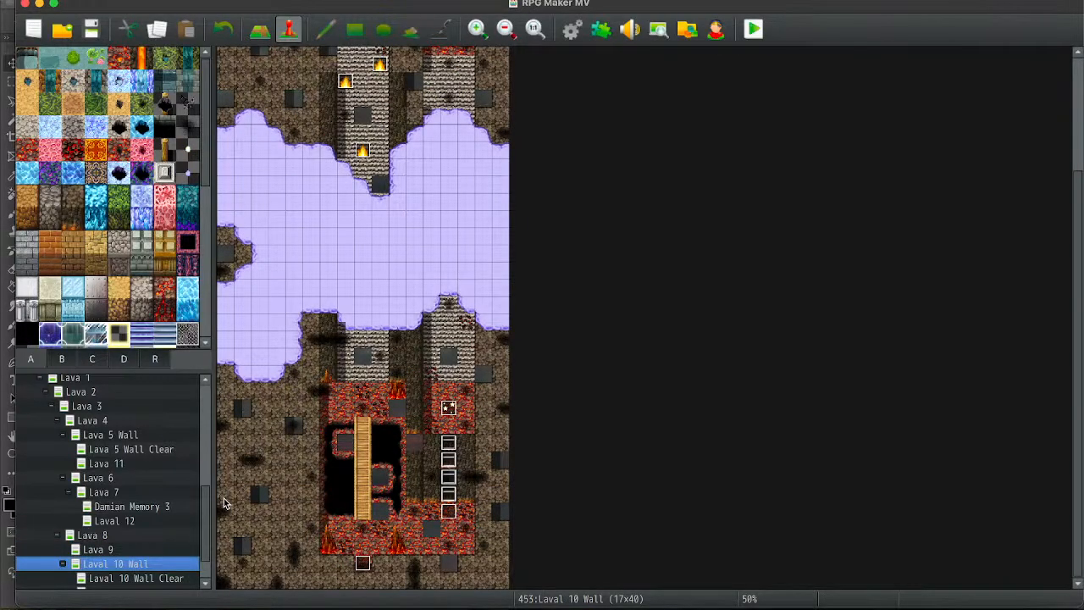
scroll(381, 466, up, 4)
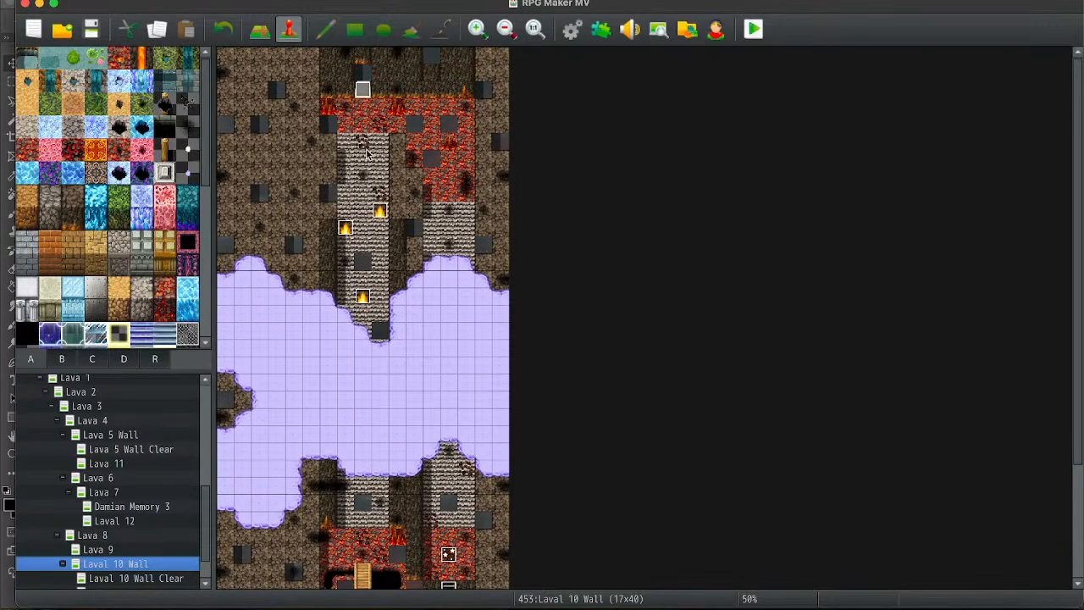
scroll(411, 330, down, 4)
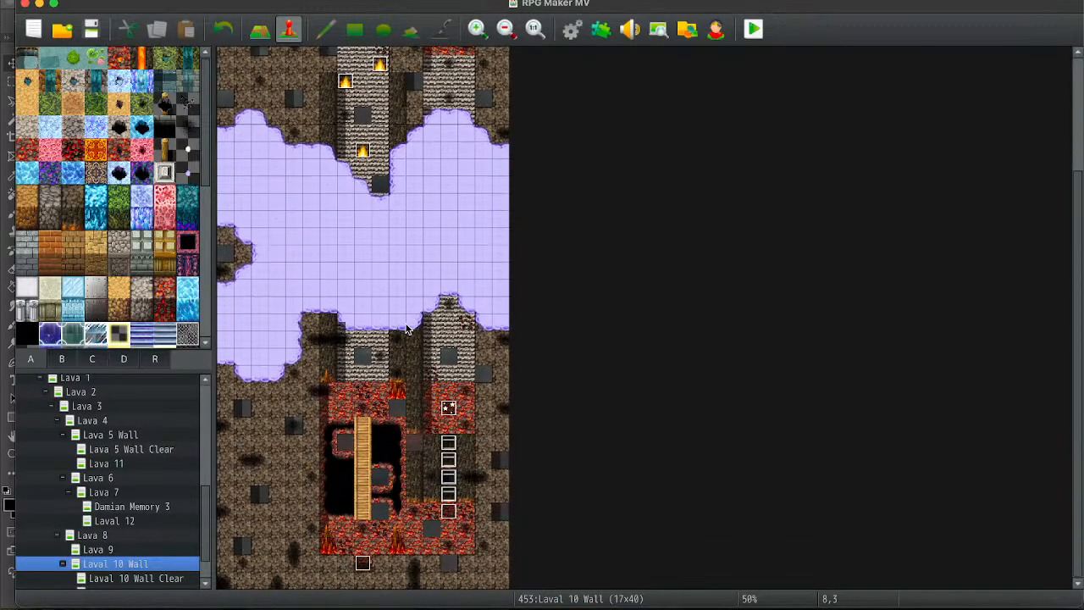
double_click(369, 562)
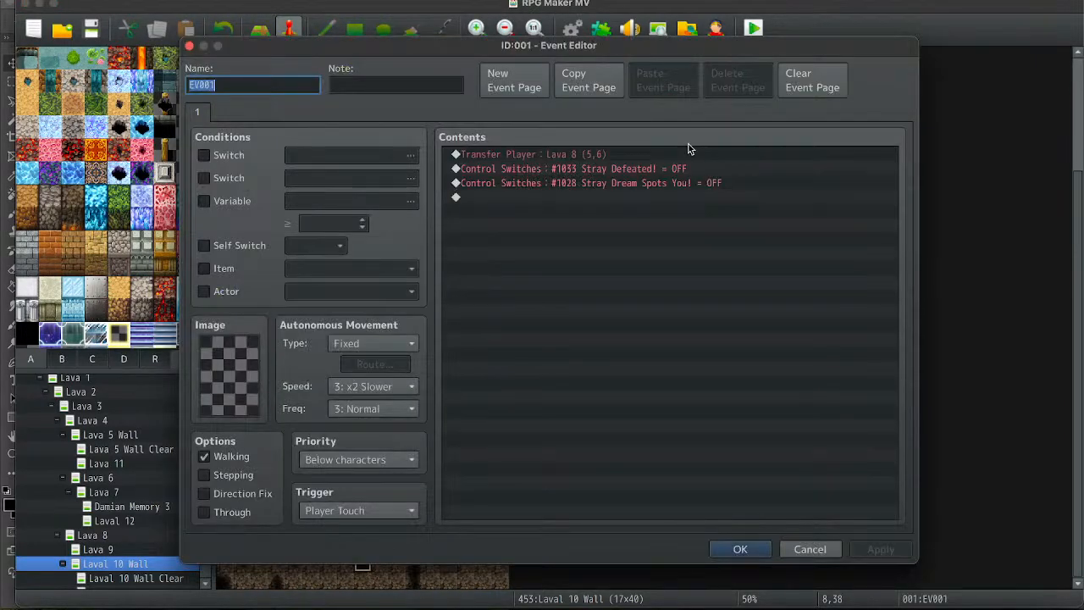
click(632, 155)
key(ctrl+v)
click(739, 549)
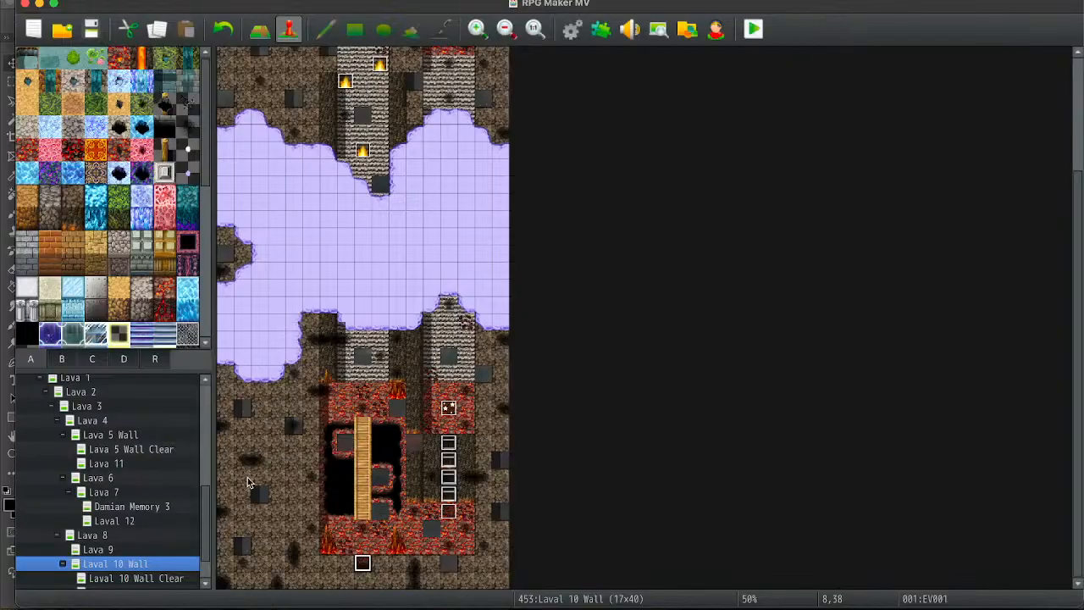
Check the commands of the northern event EV002 and the southern exit event EV001 on Laval 10 Wall Clear.
scroll(120, 556, down, 1)
click(144, 557)
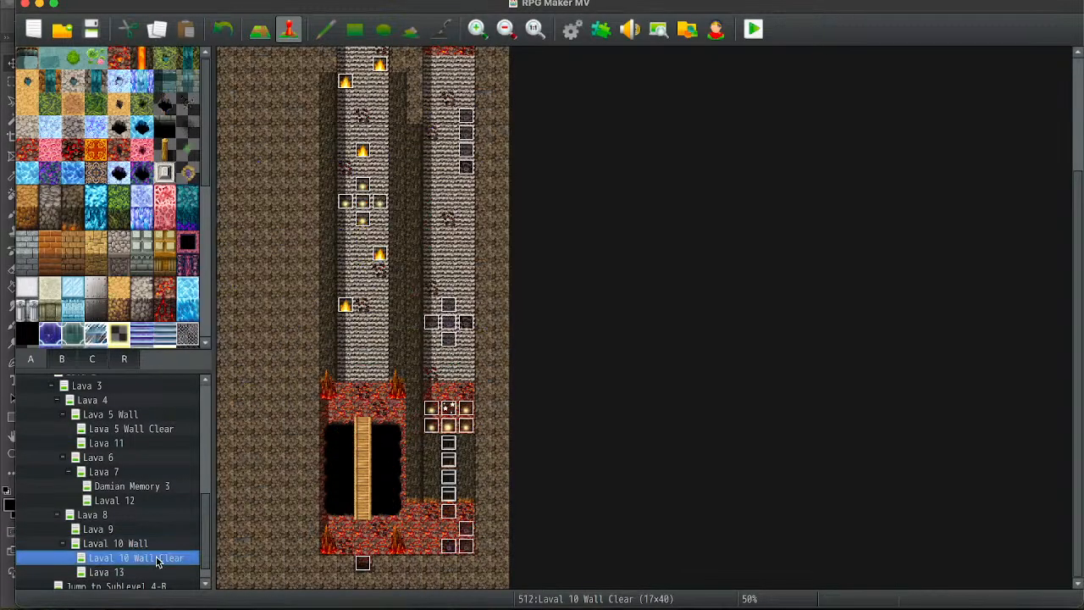
scroll(411, 326, up, 4)
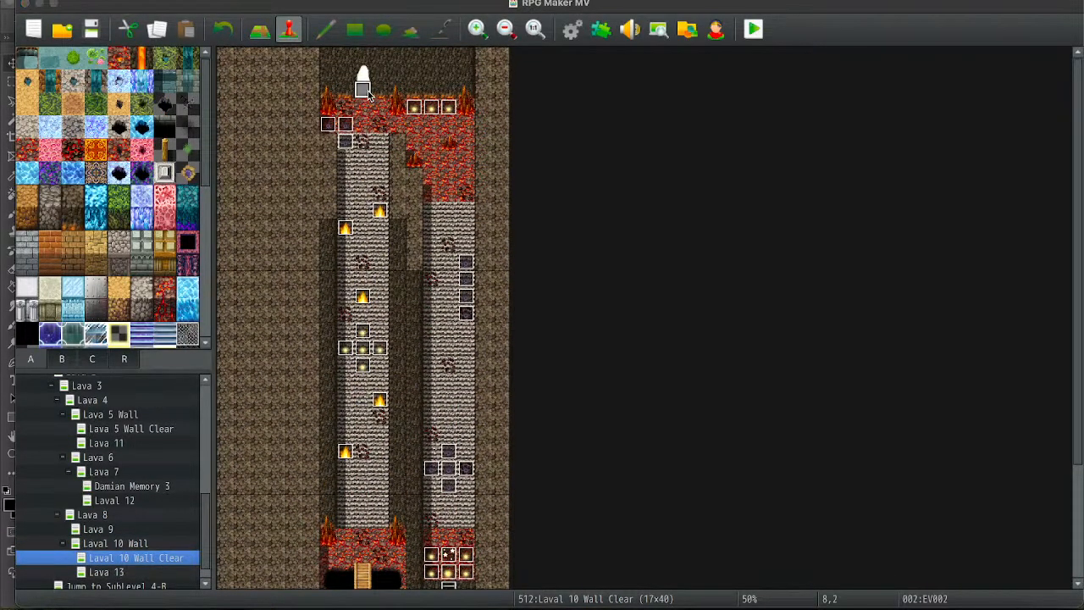
double_click(362, 90)
click(730, 551)
scroll(368, 508, down, 4)
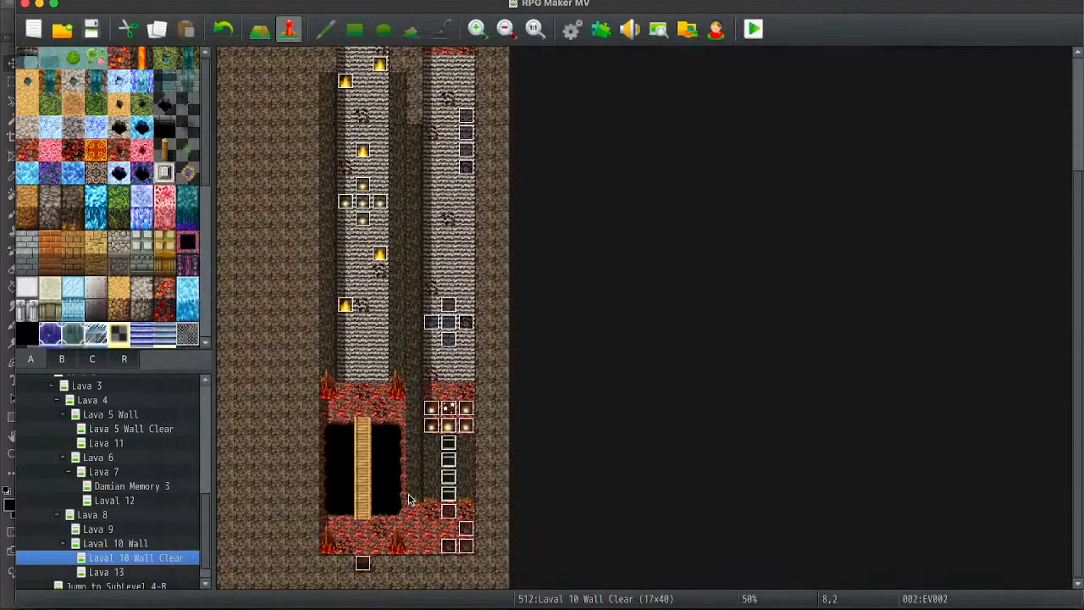
double_click(363, 563)
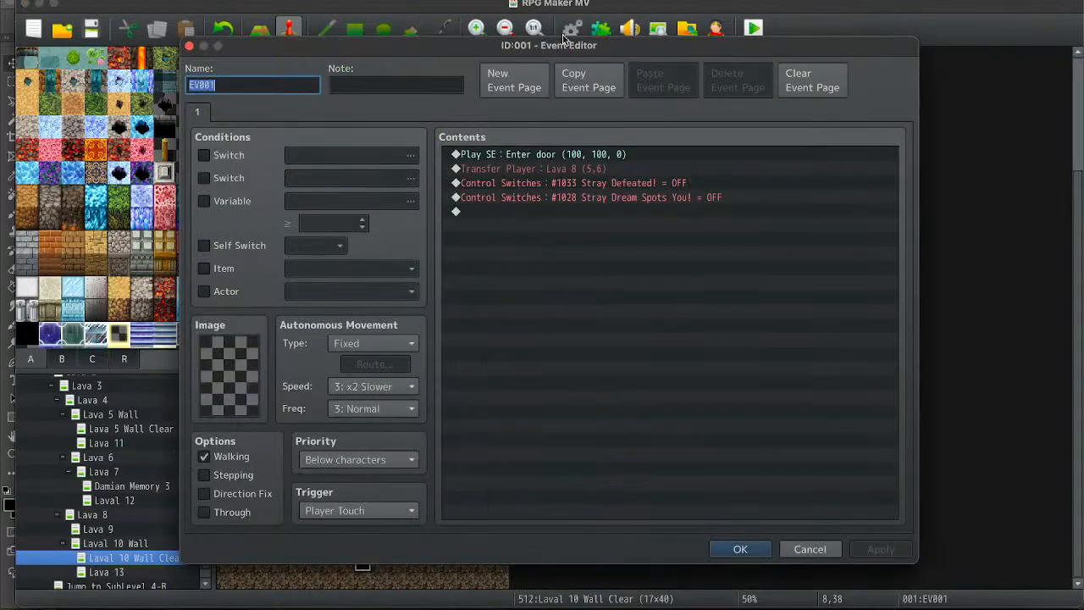
click(738, 549)
Look through the maps Lava 13, Jump to SubLevel 4-B and Mini Cave 12 for remaining transfer events.
click(118, 573)
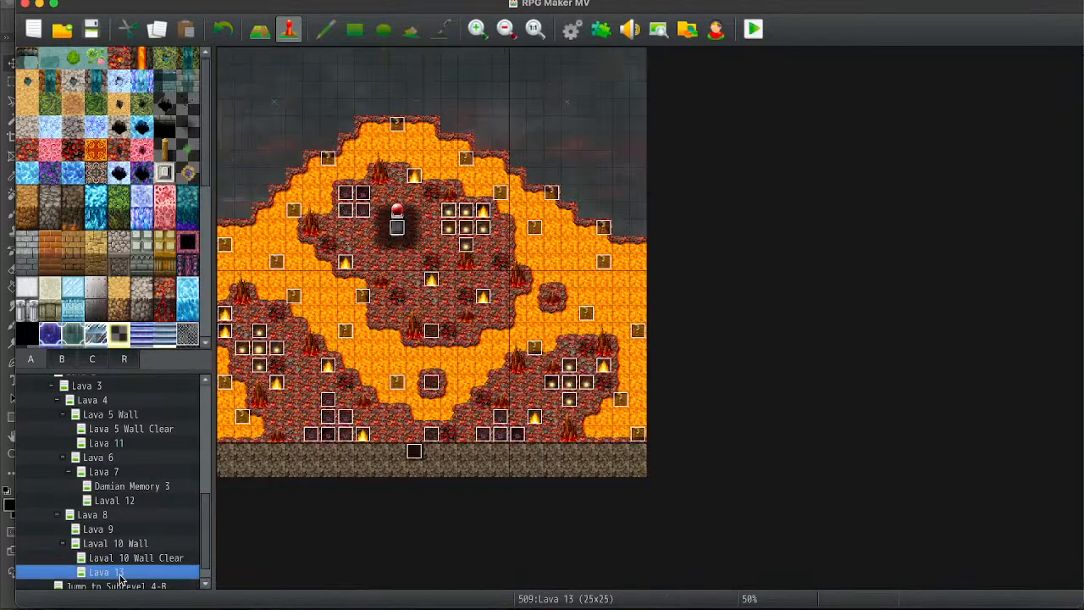
key(Up)
key(Up)
key(Down)
key(Down)
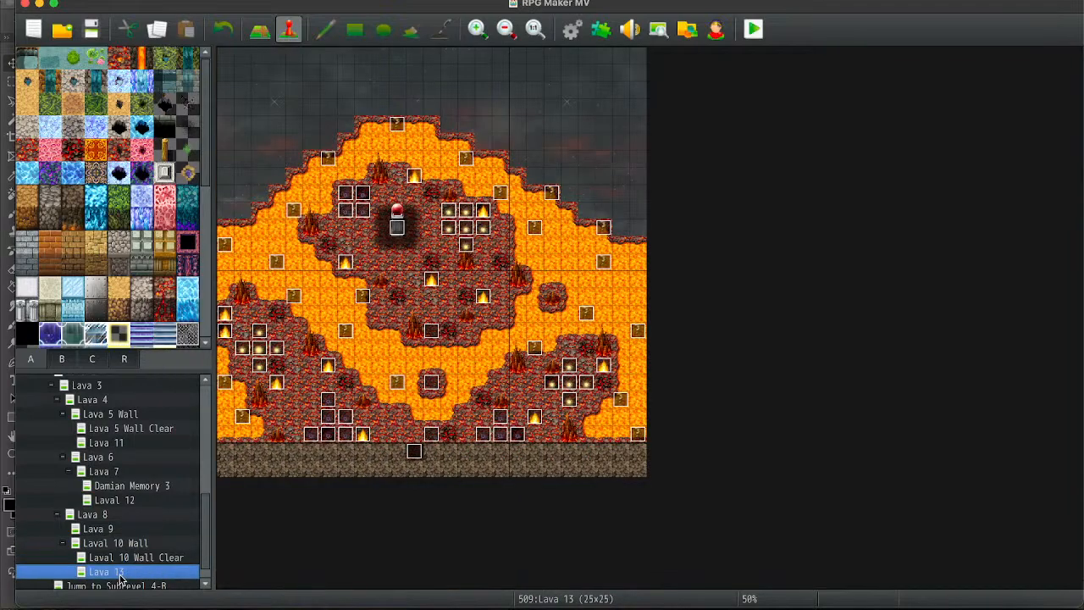
scroll(167, 550, down, 1)
click(131, 569)
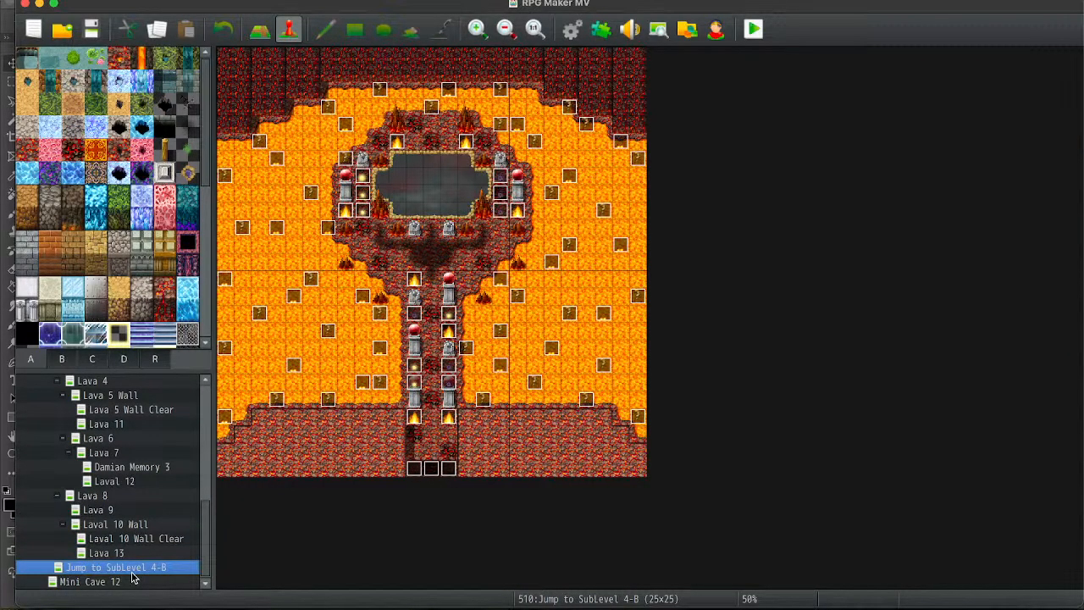
click(132, 581)
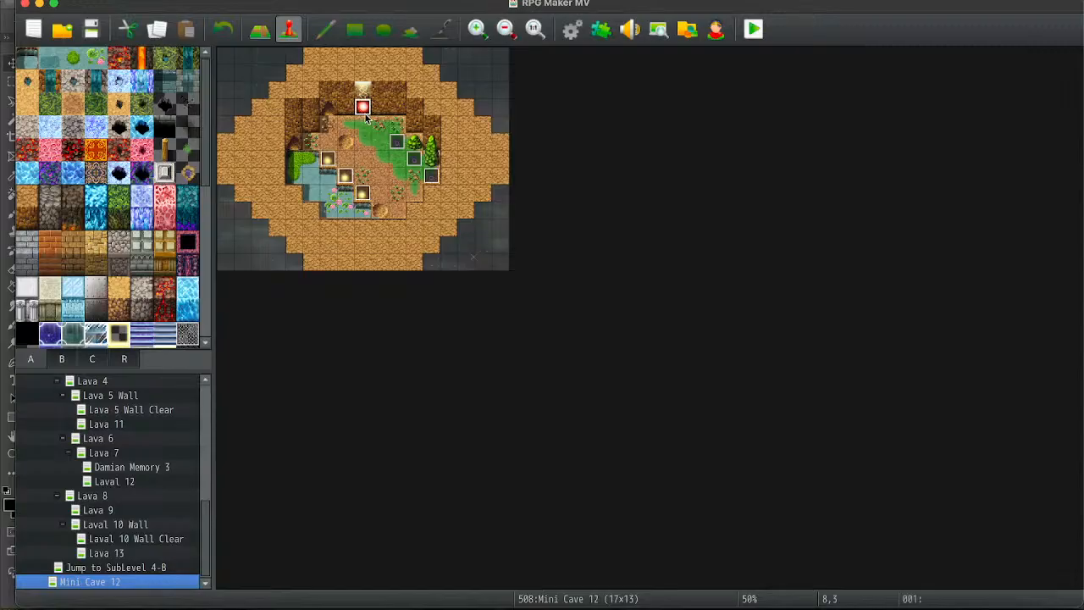
Open Mini Cave 12's northern exit event, accept it, and save the project.
double_click(363, 107)
click(741, 549)
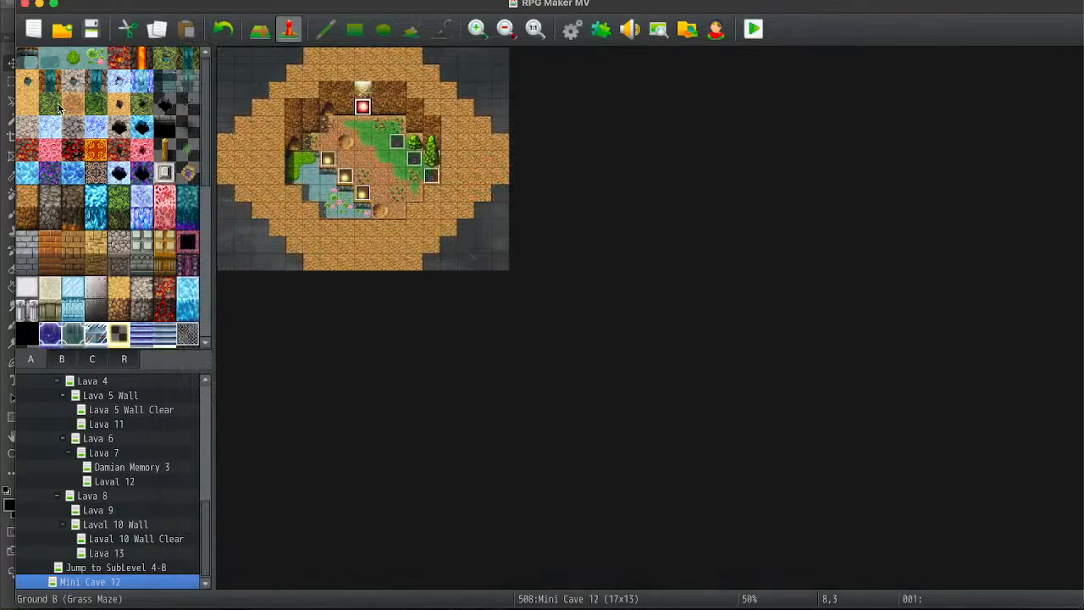
click(92, 30)
Collapse the Sub-Level 3-D maps and examine the Sub-Level 3-A, 2A and 2B maps under Dream Jumpers Side Story.
scroll(122, 483, up, 5)
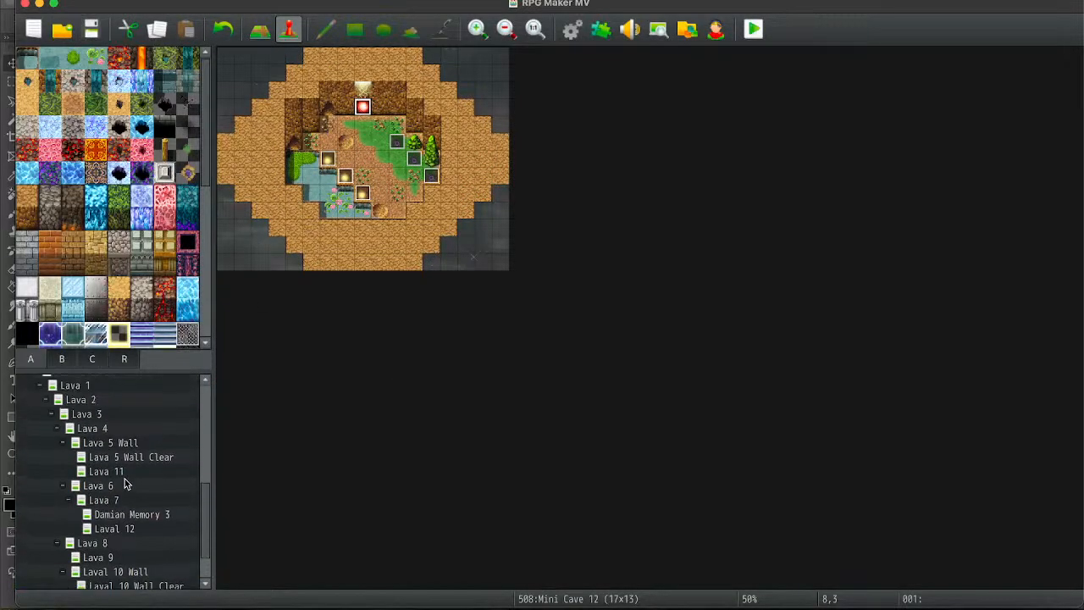
click(95, 445)
key(Left)
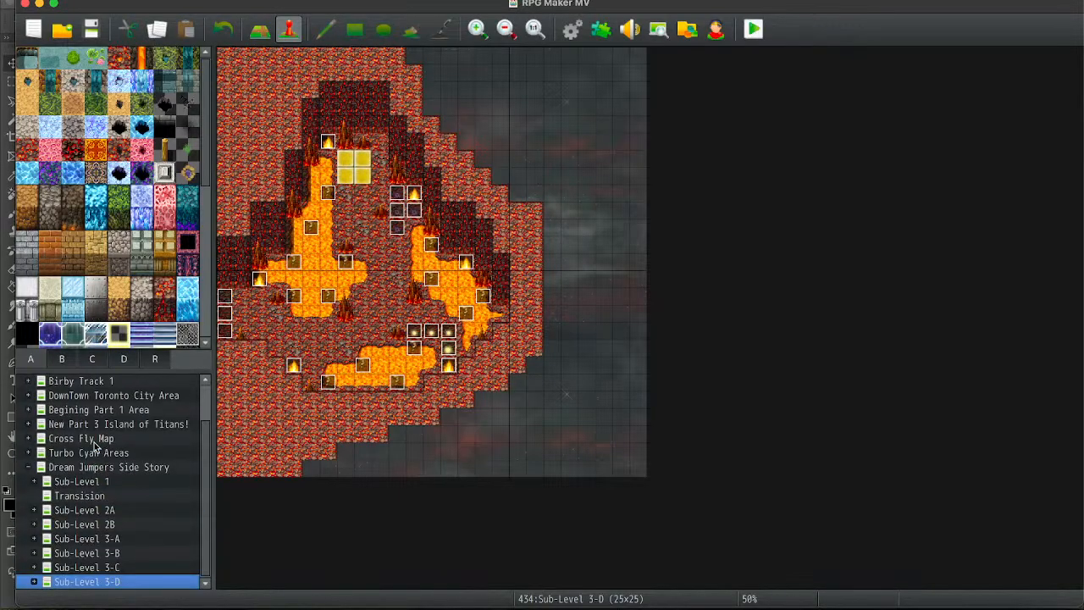
click(111, 569)
key(Up)
key(Up)
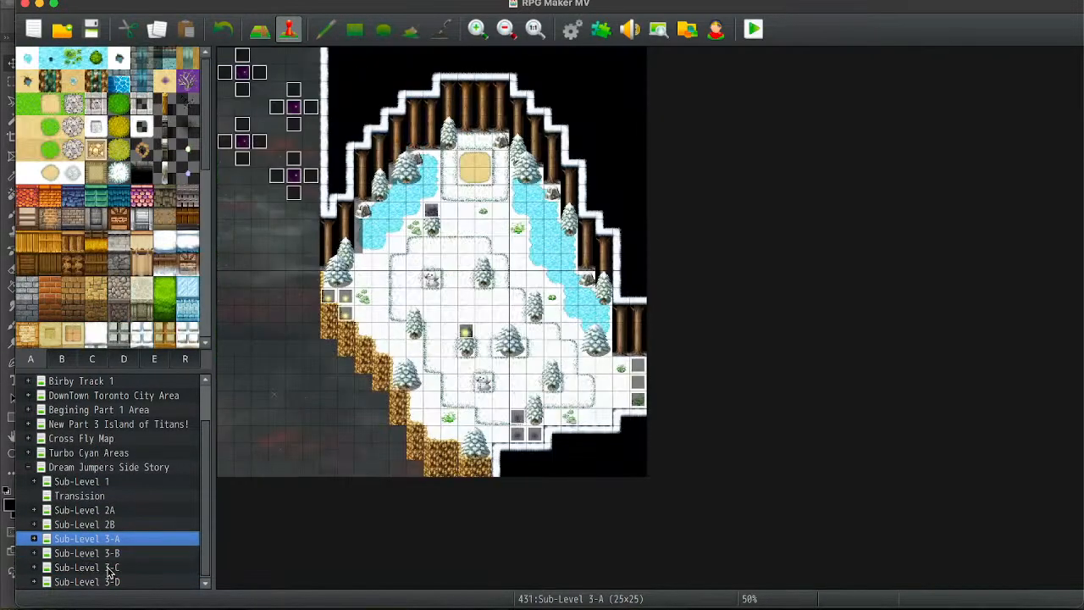
key(Up)
key(Up)
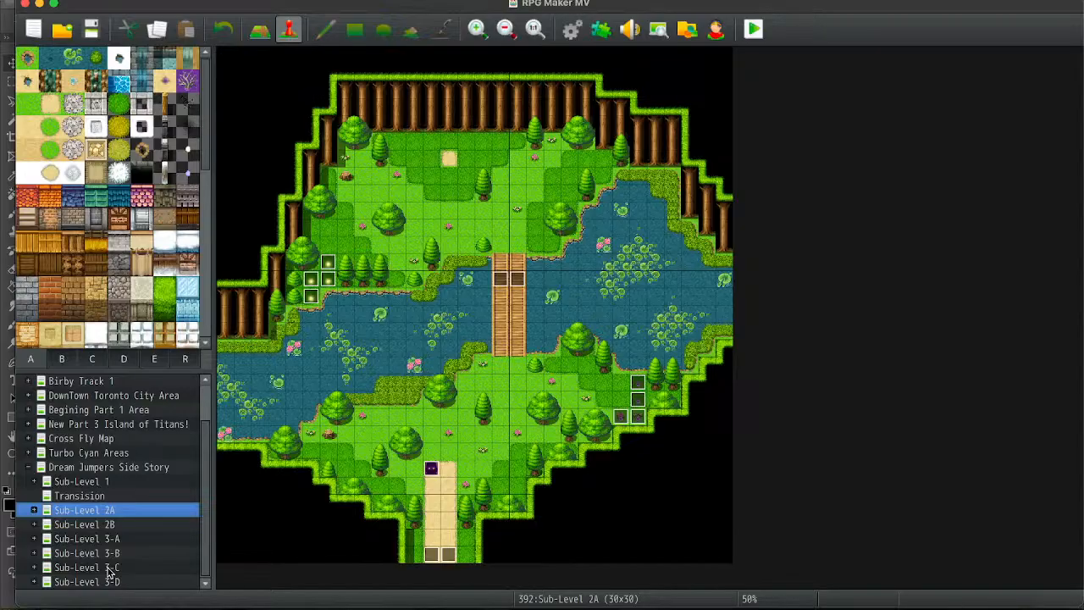
key(Down)
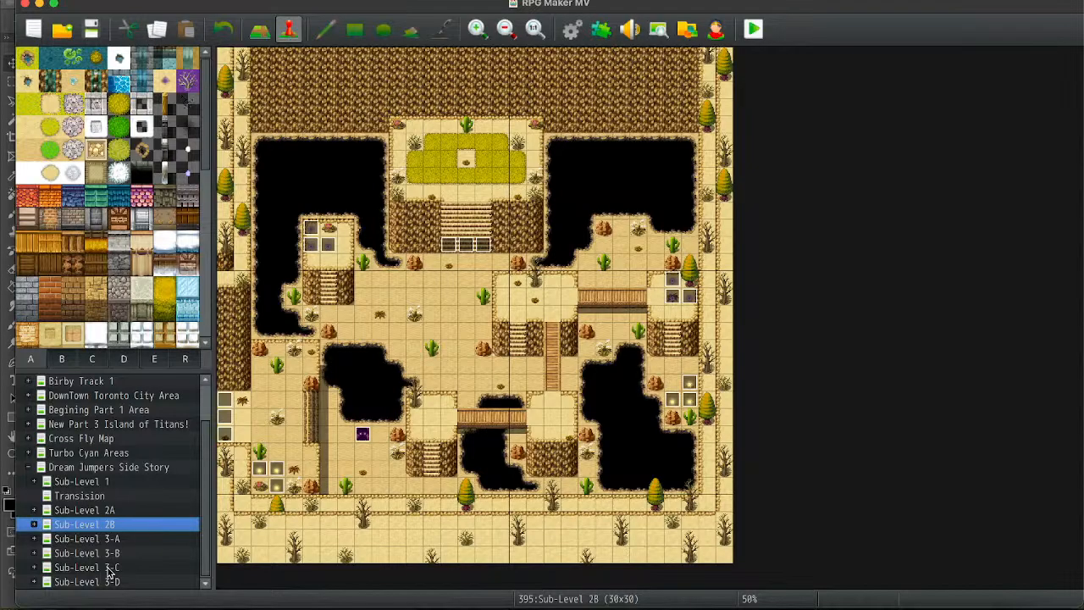
key(Down)
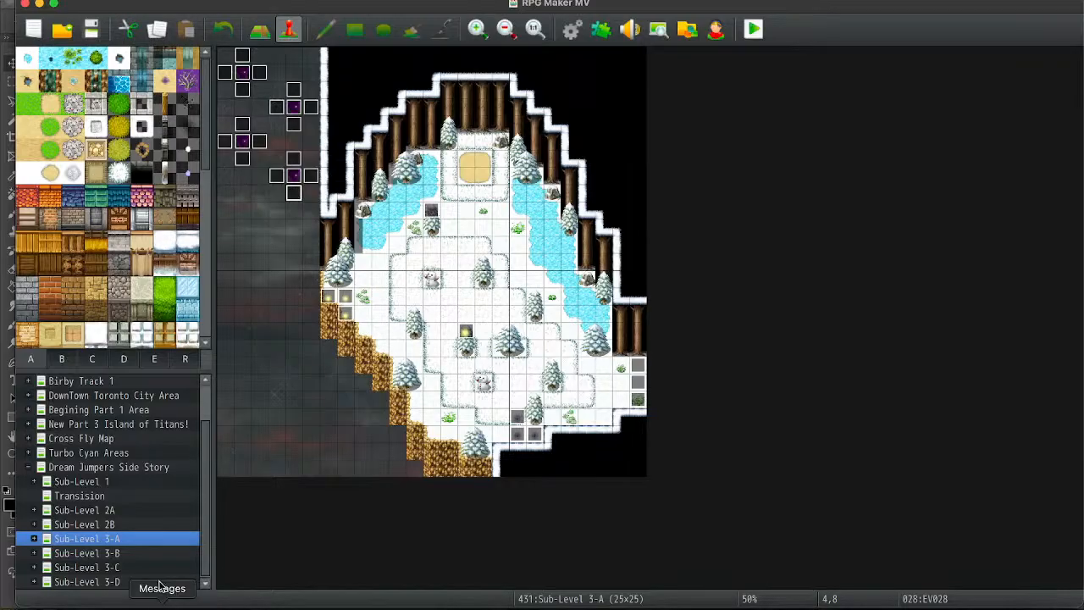
Examine the Desert 1, Desert 2 and Desert 3 Wall maps under Sub-Level 2B for the energy wall event.
click(123, 511)
key(Down)
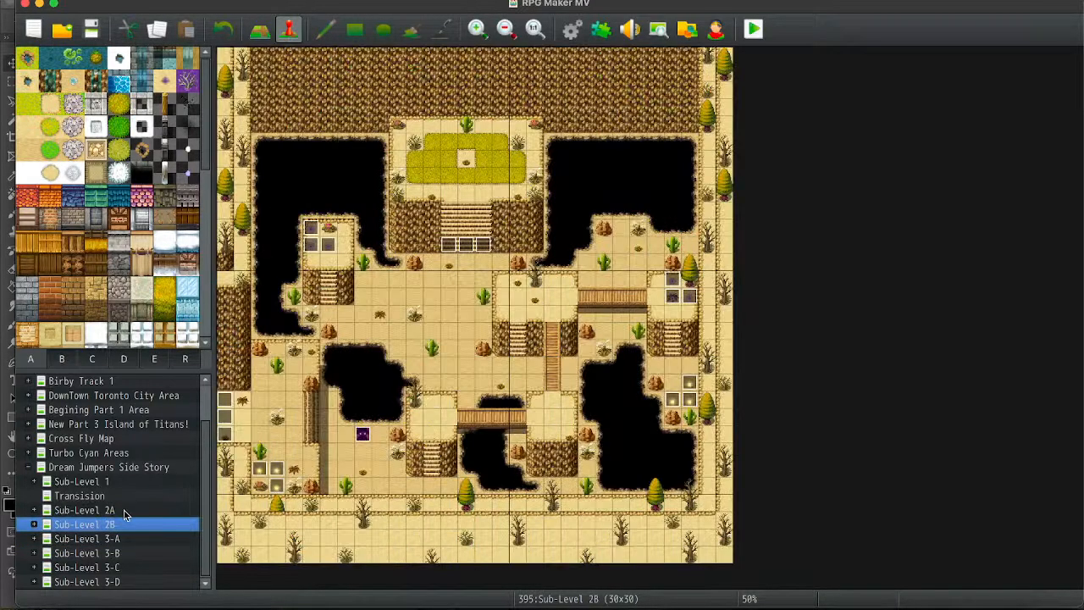
key(Right)
key(Down)
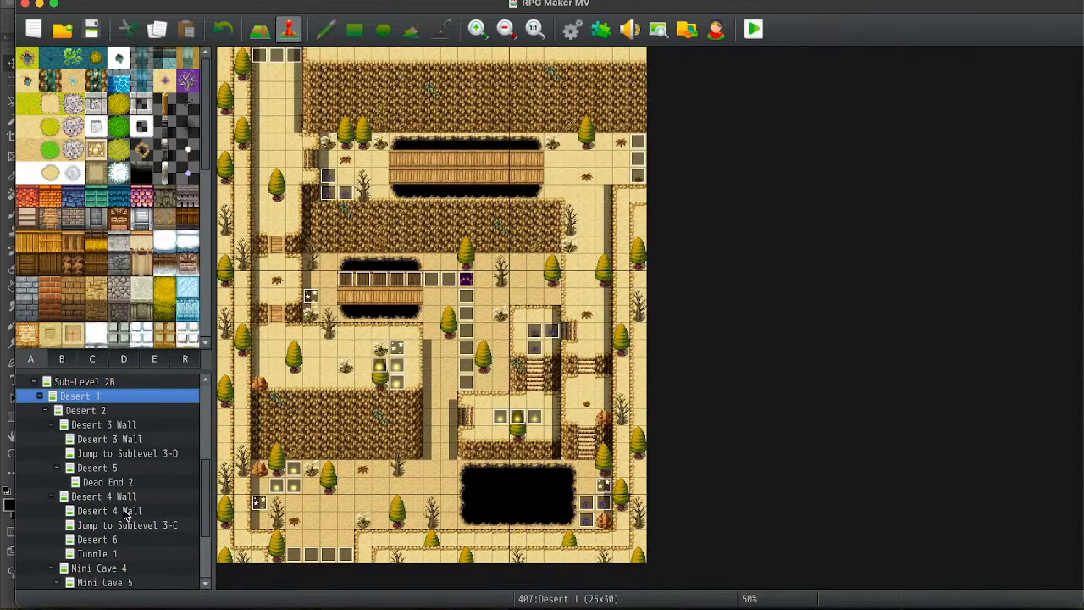
key(Down)
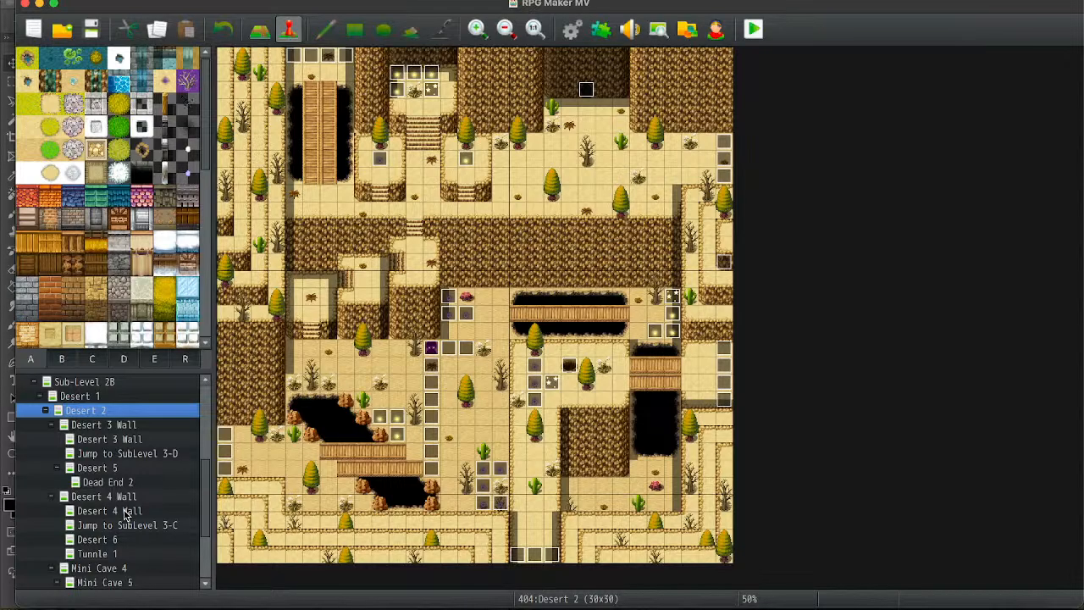
click(117, 426)
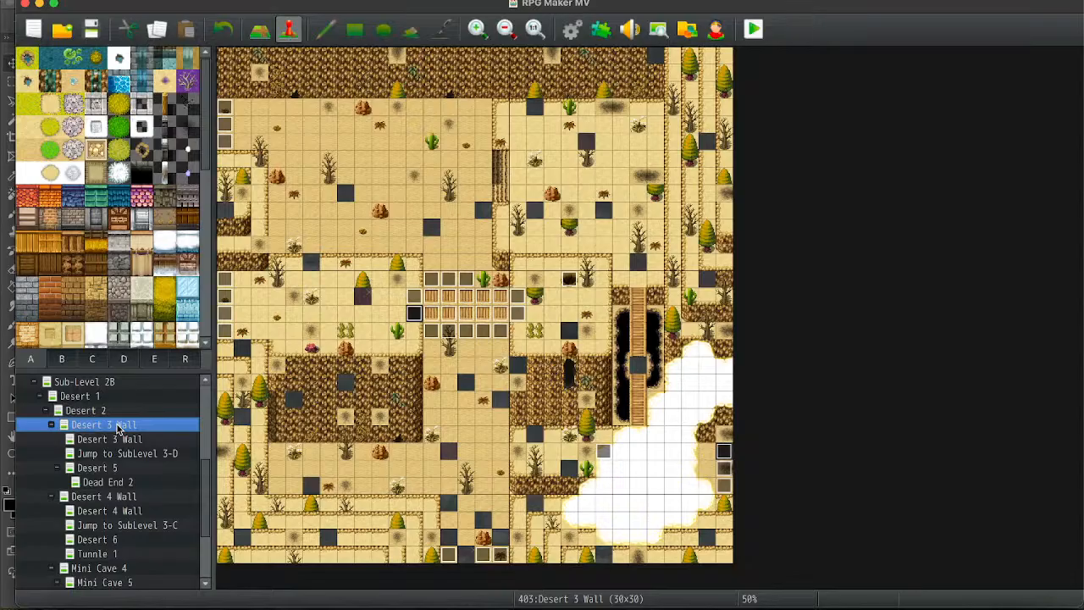
key(Up)
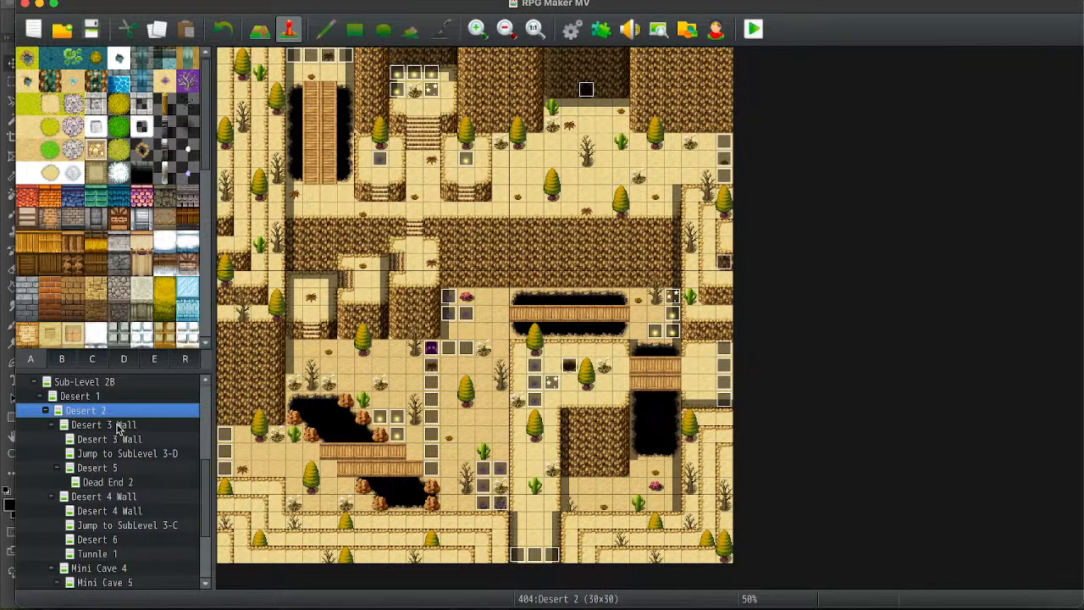
key(Down)
key(Down)
key(Up)
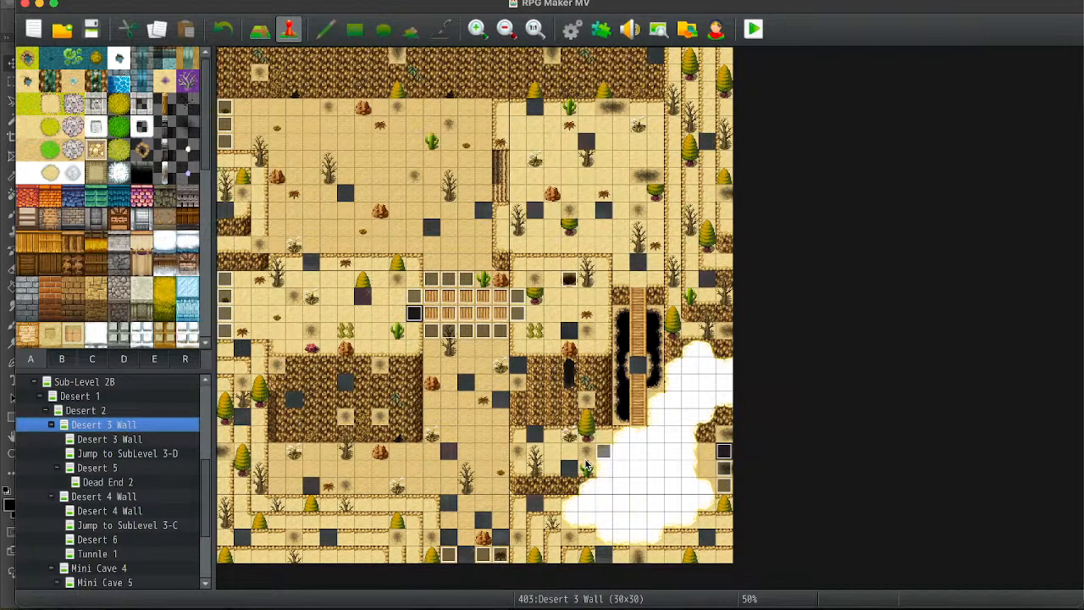
Collapse the Sub-Level 2B maps and open the first Snow Woods 4 map under Sub-Level 3-A.
click(98, 384)
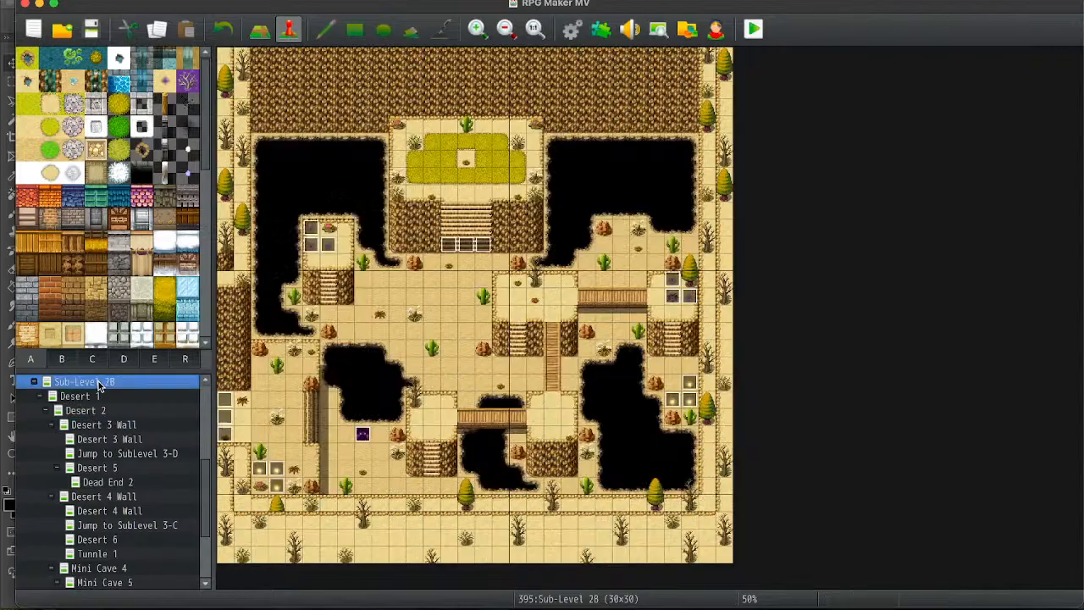
key(Left)
key(Down)
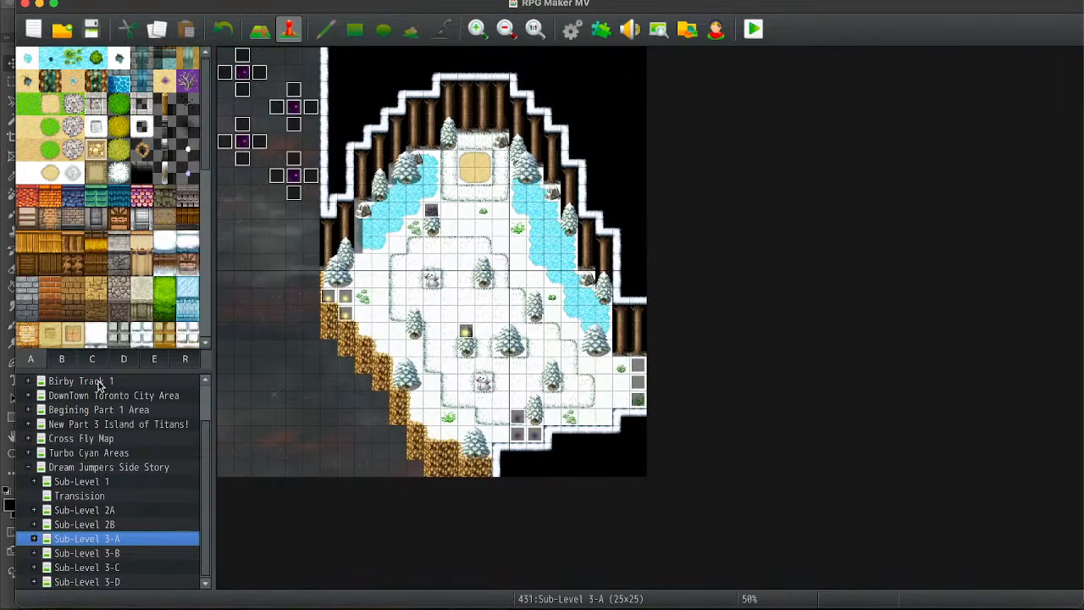
key(Right)
key(Down)
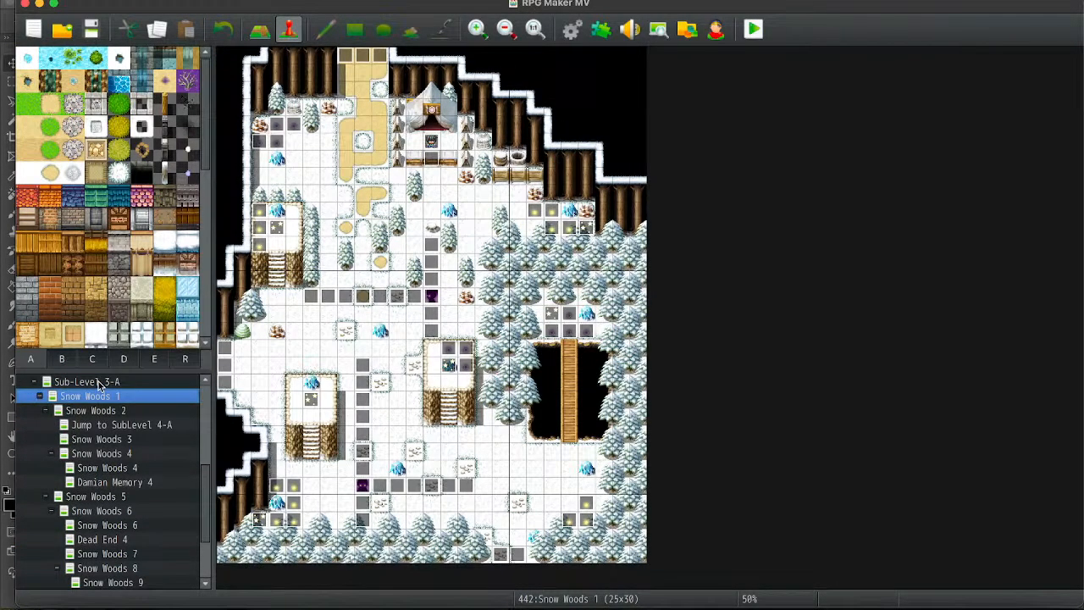
key(Down)
key(Down)
key(Down)
key(Down)
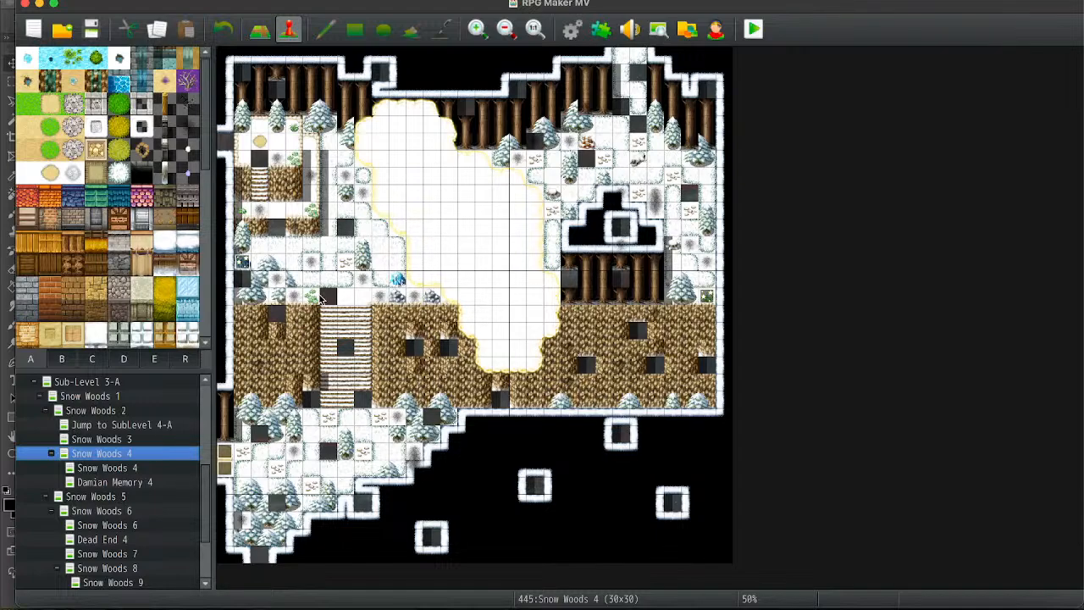
Place the copied Crescent Moon Energy event at tile 11,11 in Snow Woods 4 and set its New Moon Energy condition to 75.
click(410, 248)
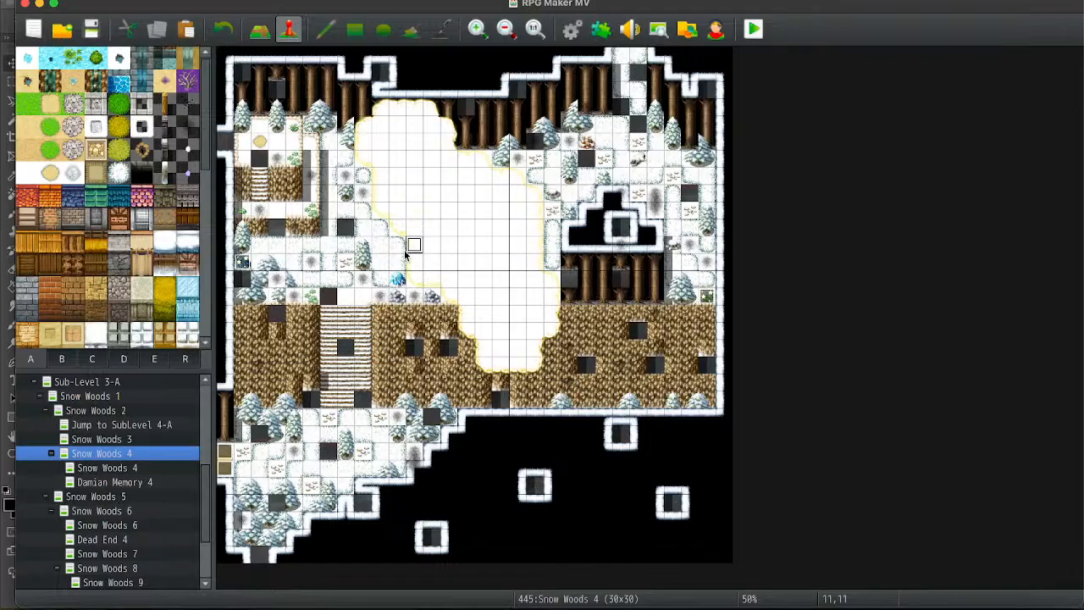
double_click(374, 299)
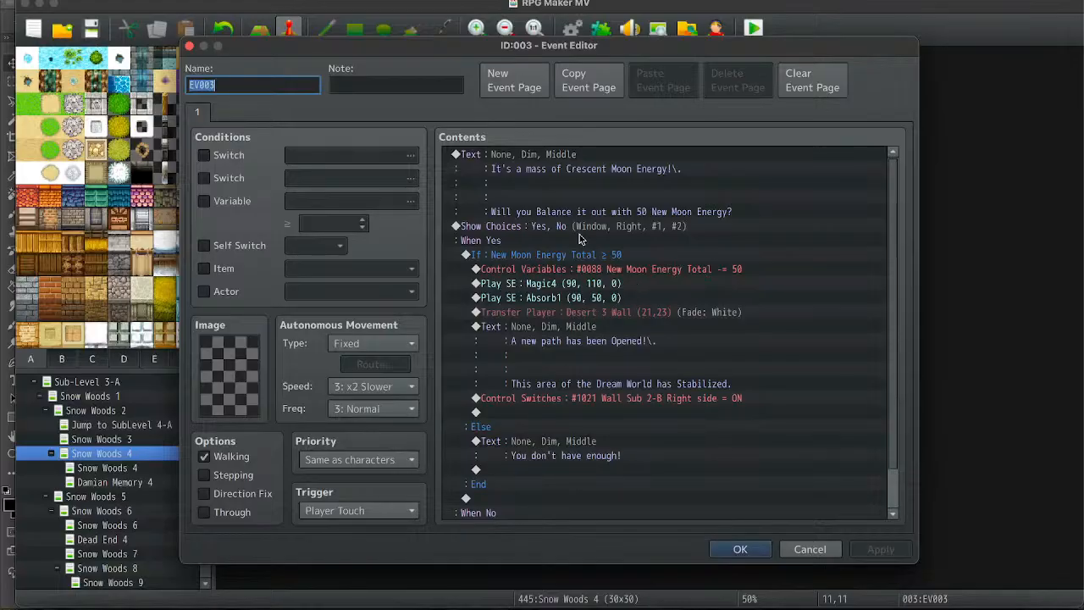
click(588, 255)
double_click(588, 256)
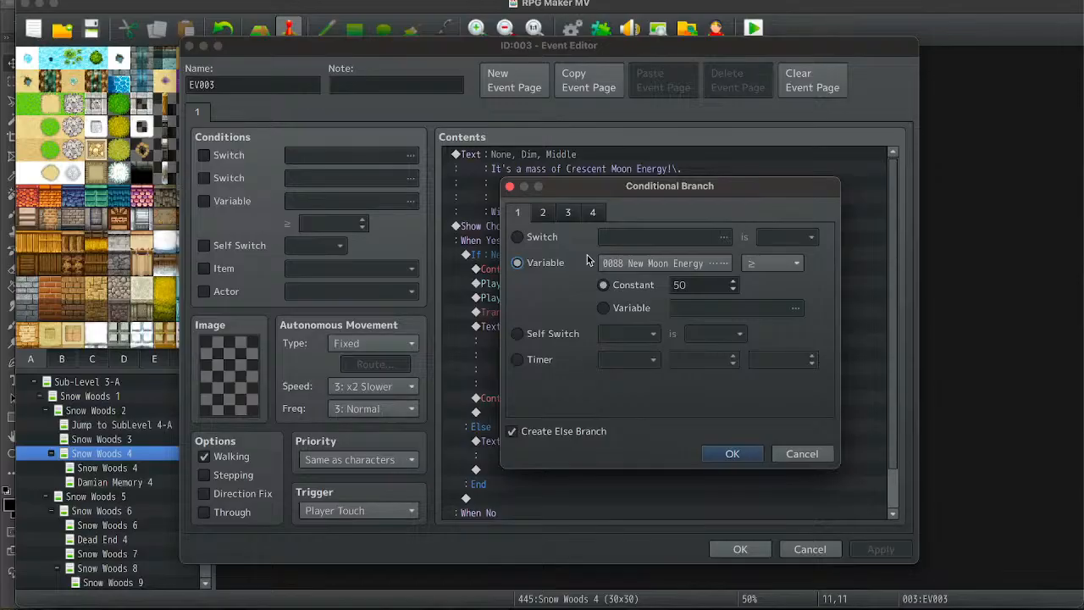
double_click(702, 288)
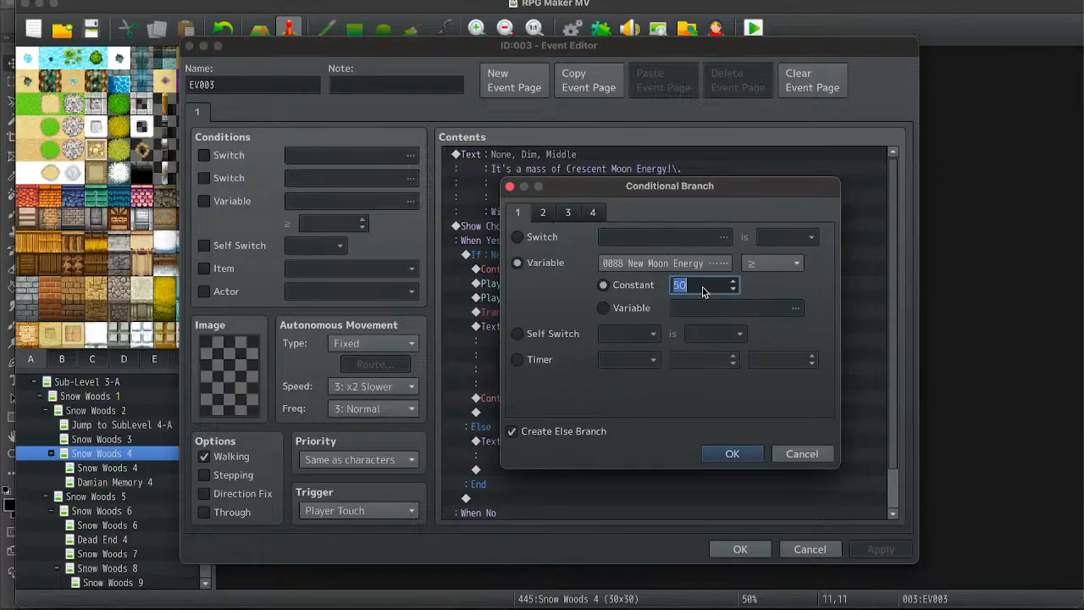
text(75)
click(743, 454)
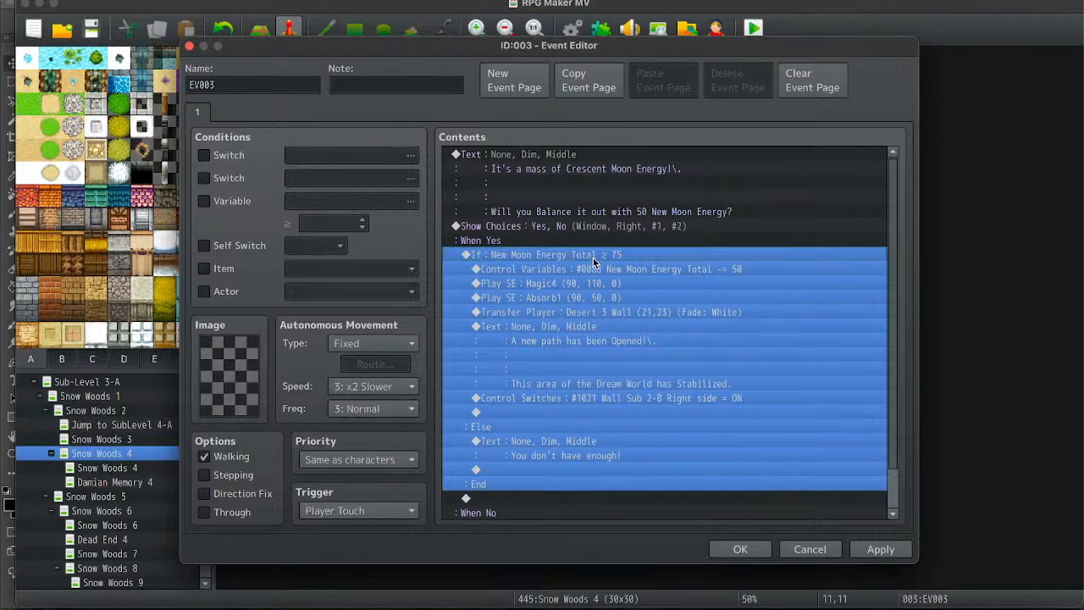
Set the New Moon Energy Total amount subtracted in EV003's Yes branch to 75.
click(588, 331)
double_click(669, 272)
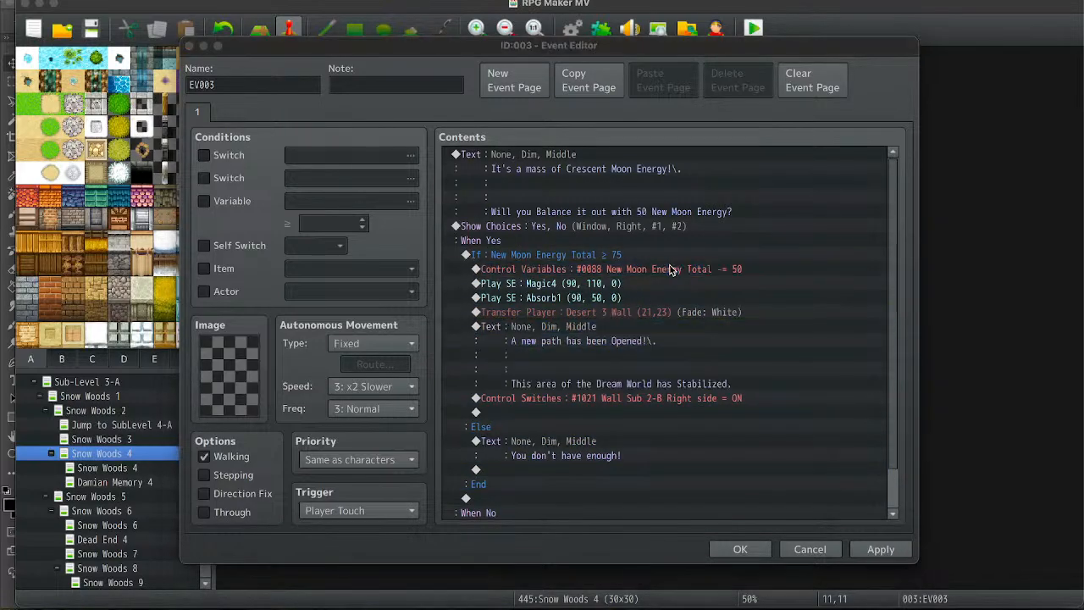
text(75)
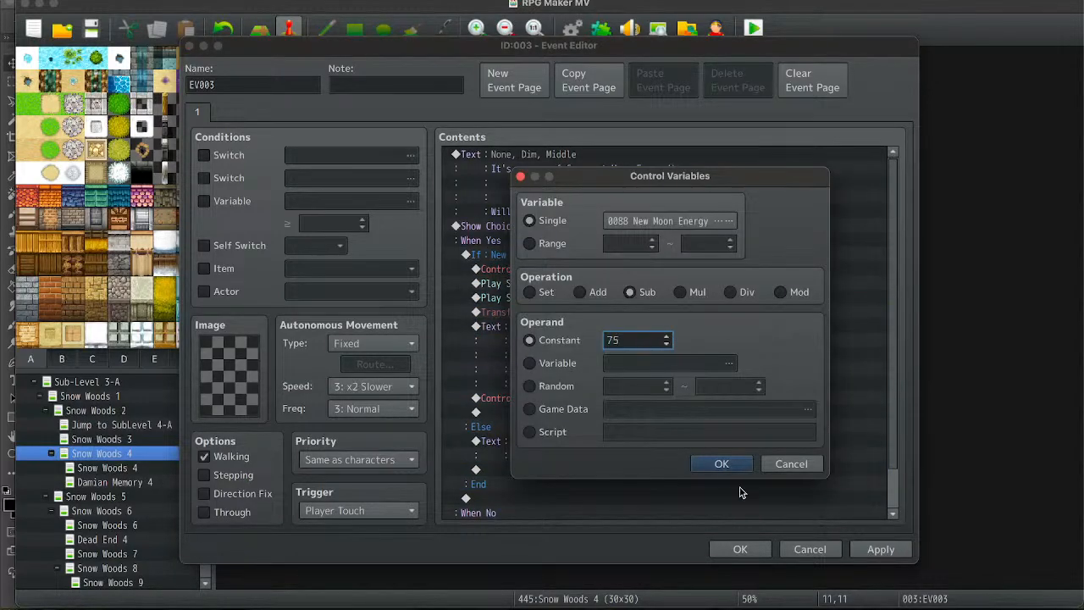
click(732, 465)
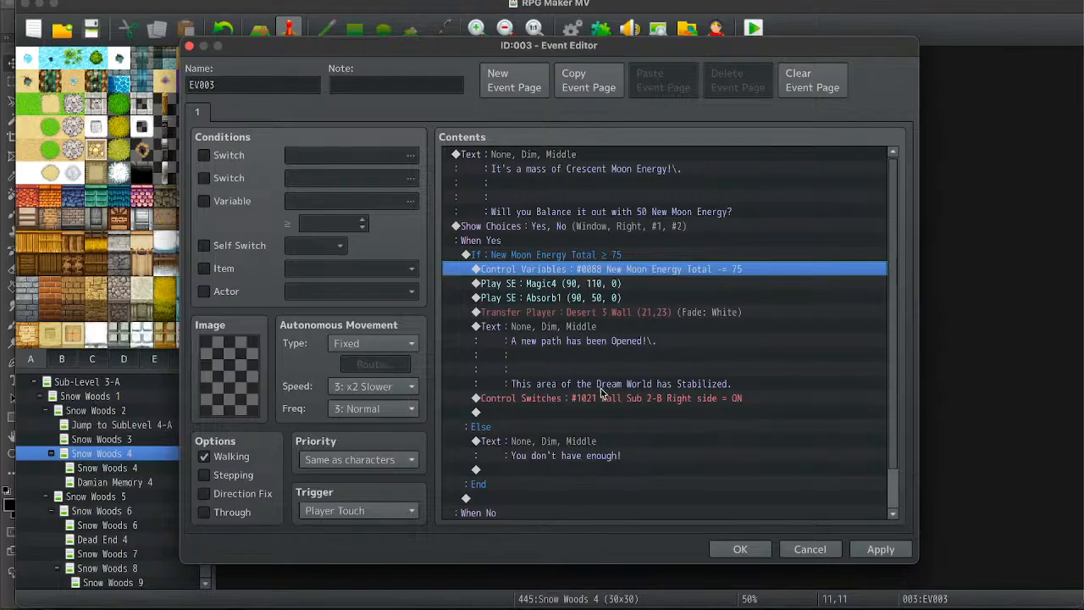
Change the energy amount in EV003's opening question to "Will you Balance it out with 75 New Moon Energy?".
click(551, 256)
click(557, 326)
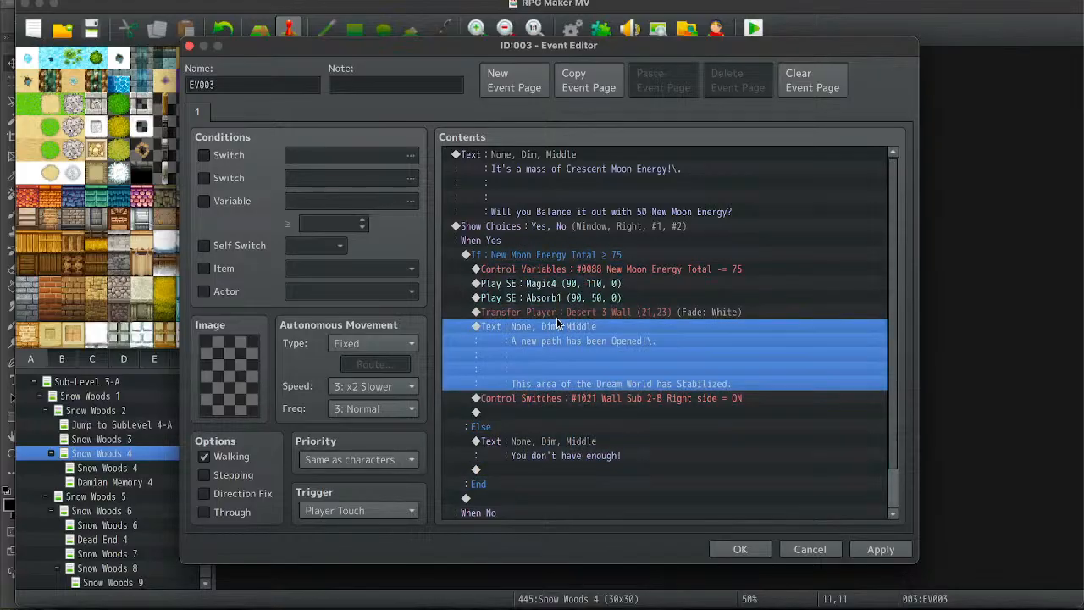
double_click(610, 202)
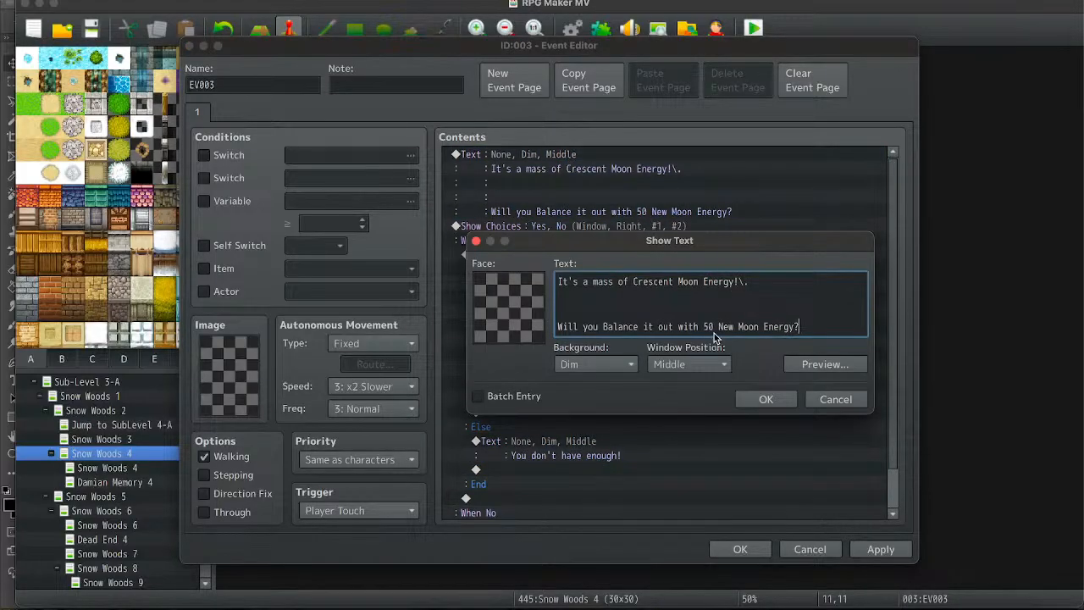
double_click(713, 329)
text(75)
click(760, 399)
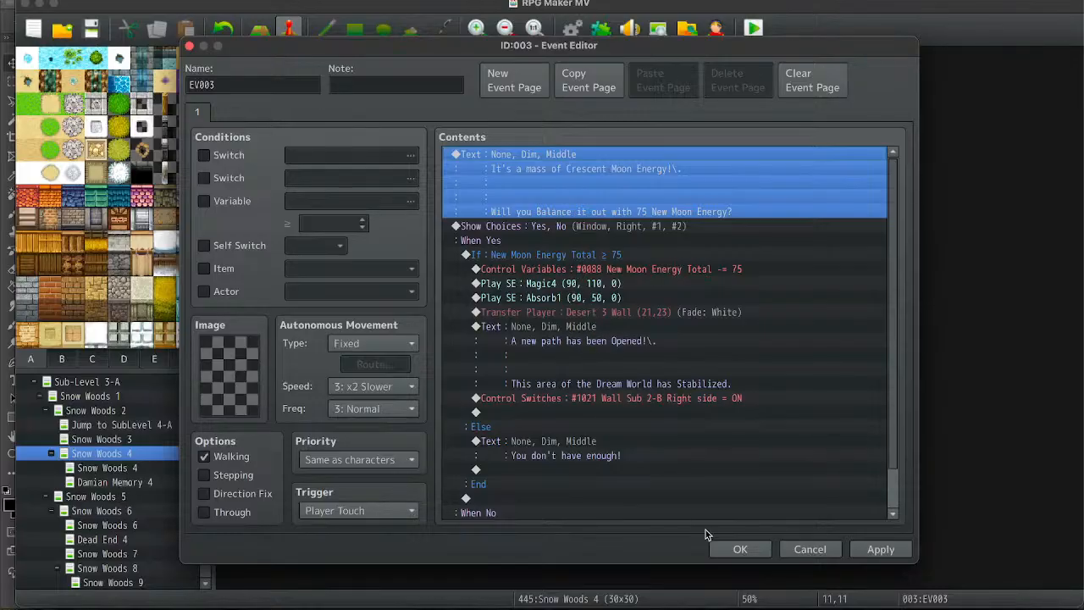
Change the Control Switches command in EV003's Yes branch to turn on switch 1036 Wall Sub 3-A Up side, and save the event.
scroll(653, 458, down, 2)
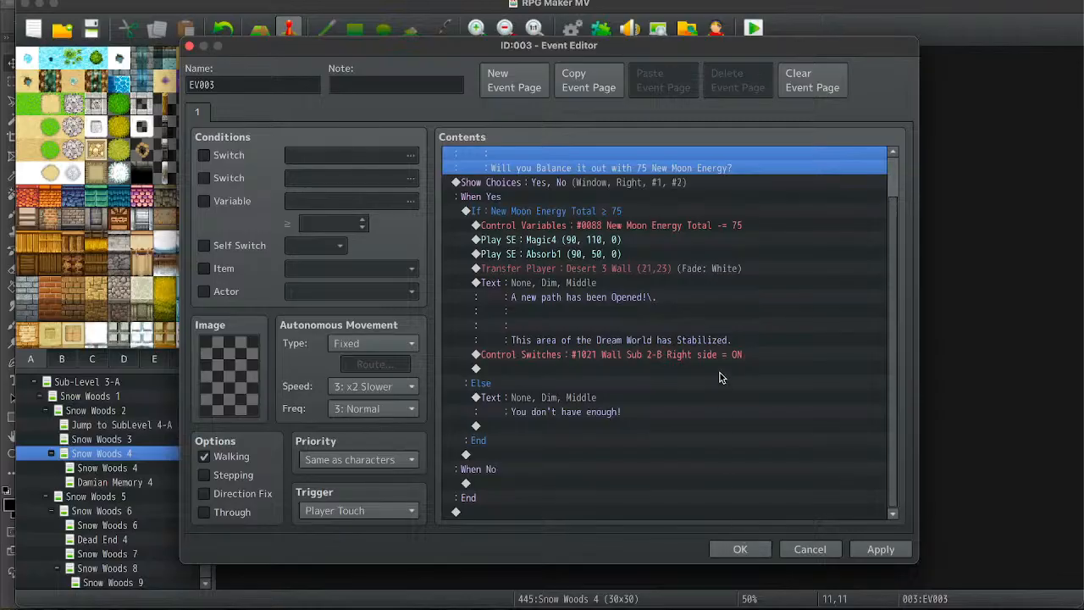
double_click(622, 355)
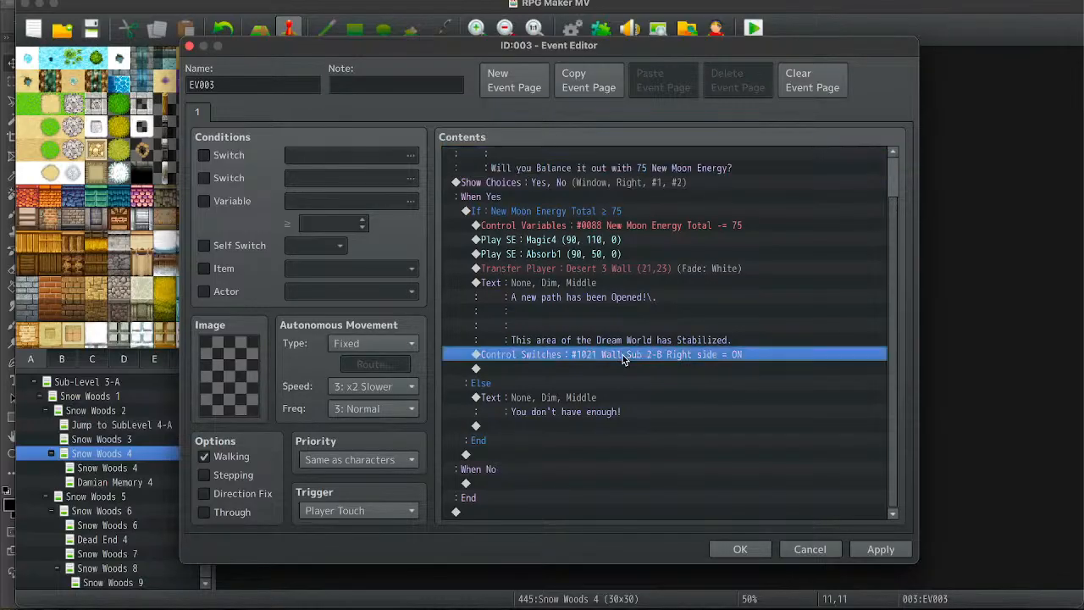
click(753, 292)
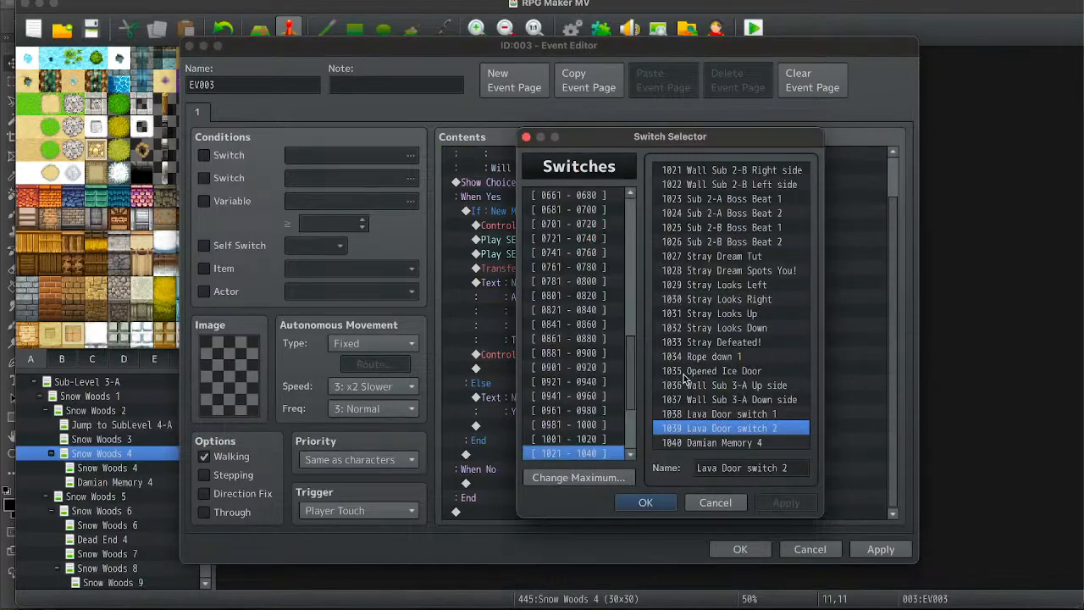
scroll(610, 426, down, 2)
click(590, 416)
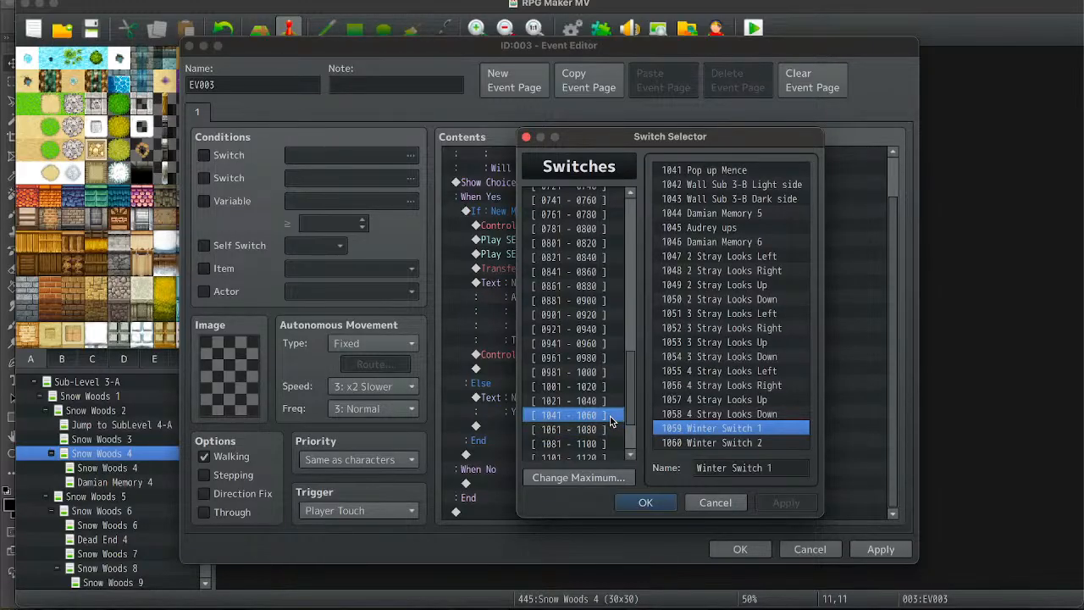
key(Up)
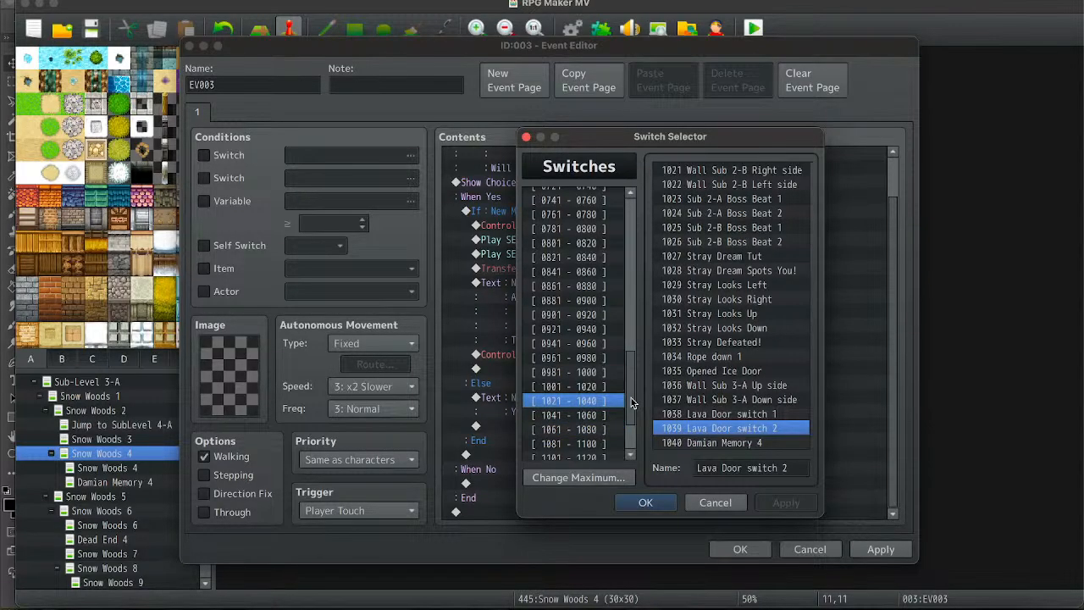
click(761, 171)
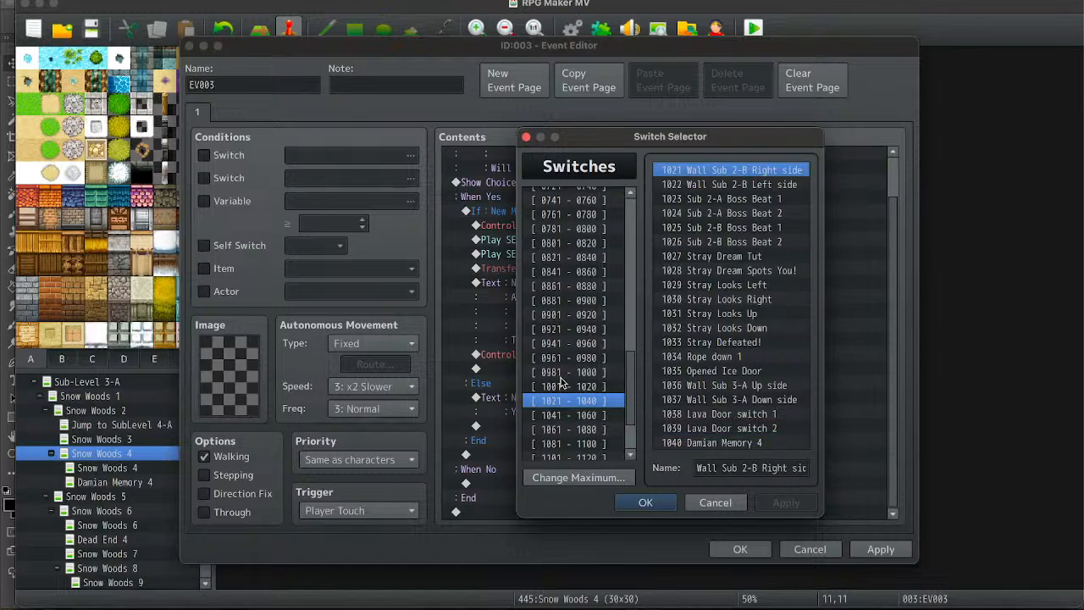
click(785, 398)
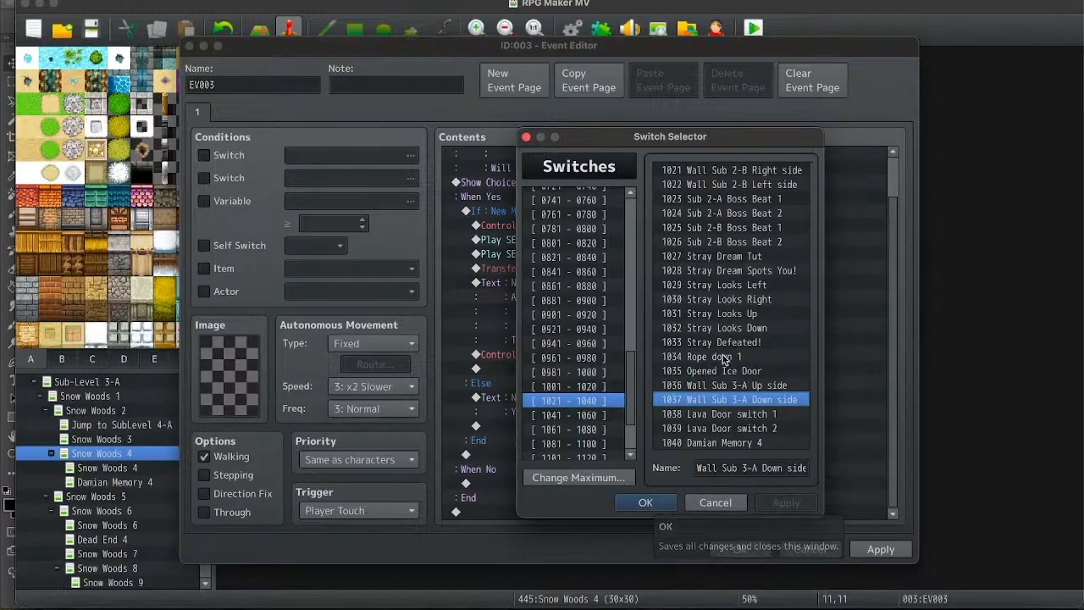
key(Up)
click(654, 501)
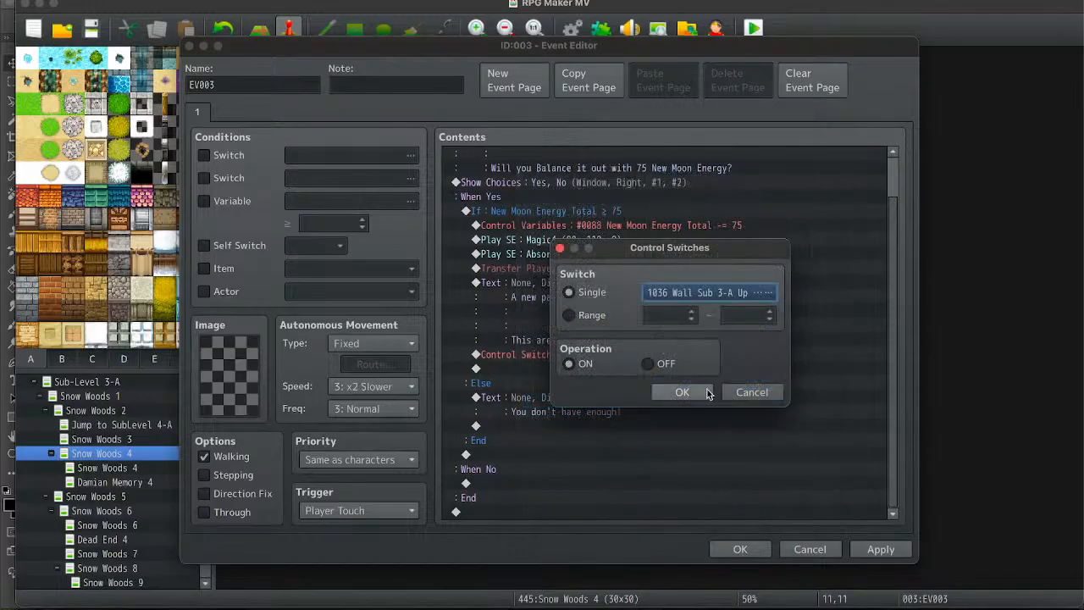
click(700, 390)
scroll(688, 392, up, 2)
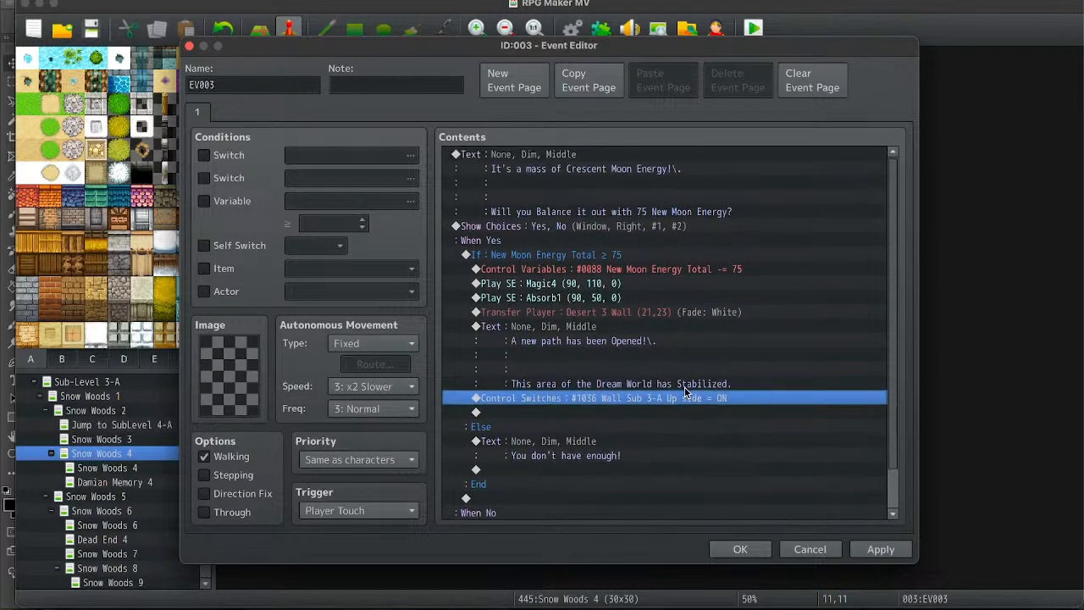
click(721, 542)
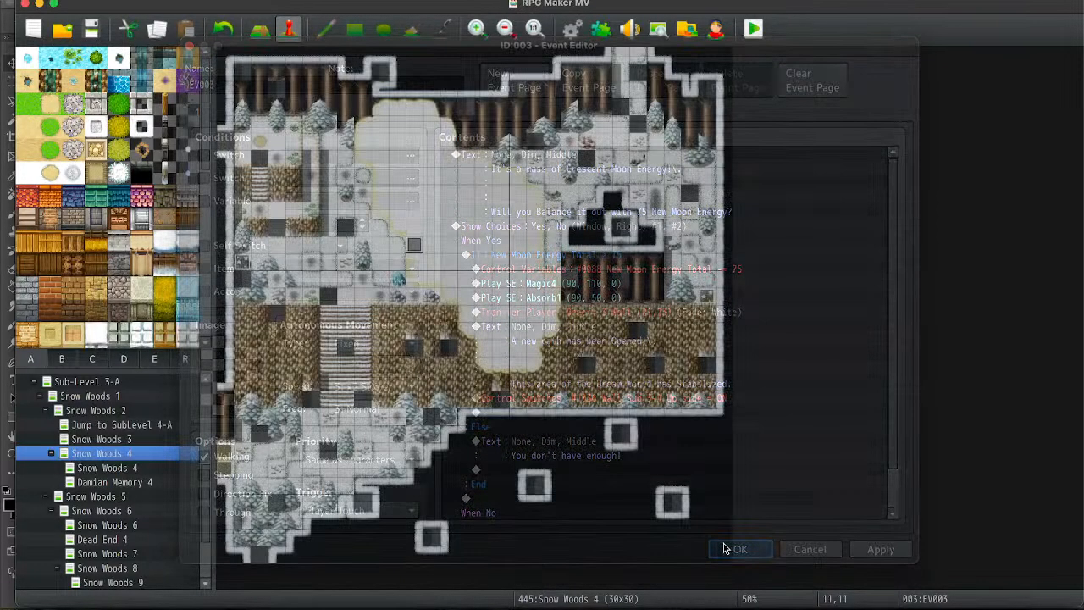
Set EV003's Transfer Player destination to tile 10,11 in the Snow Woods 4 map nested under Snow Woods 4, and save the event.
double_click(696, 518)
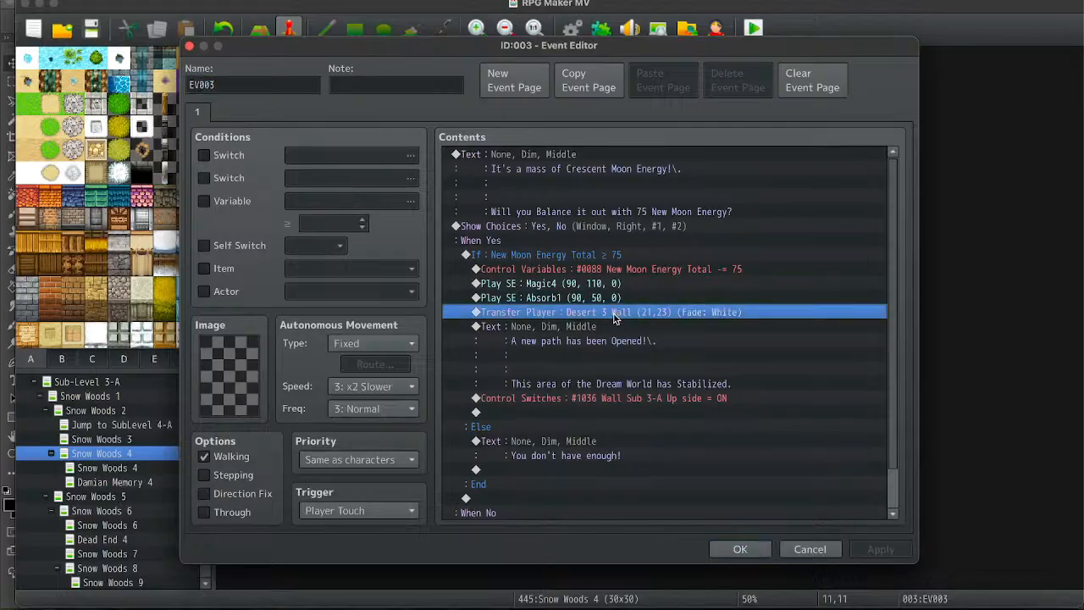
double_click(614, 314)
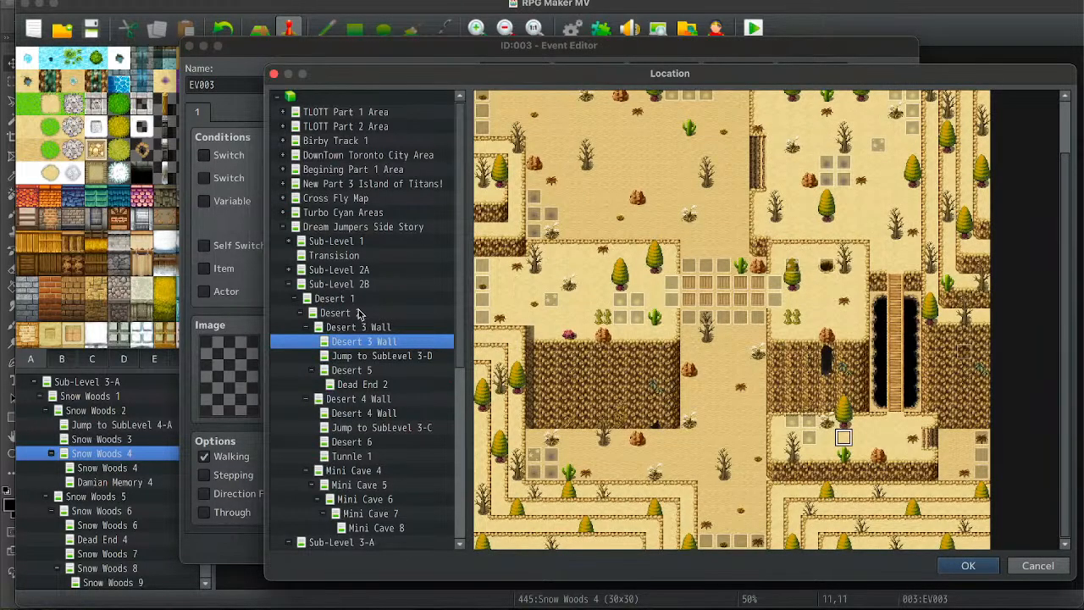
double_click(344, 283)
key(Down)
key(Down)
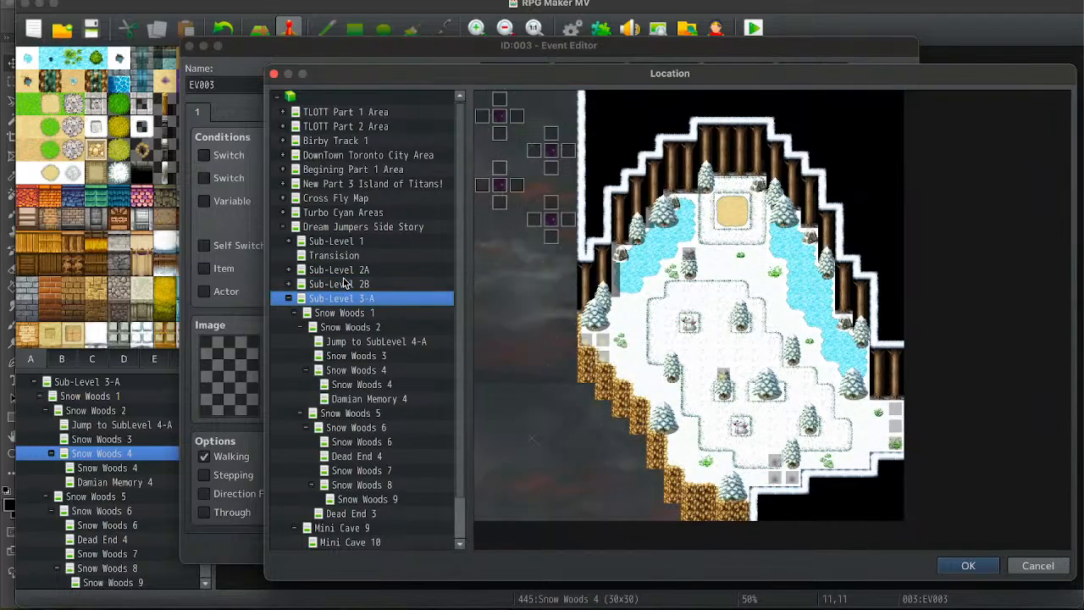
key(Down)
key(Down)
key(Down)
key(Down)
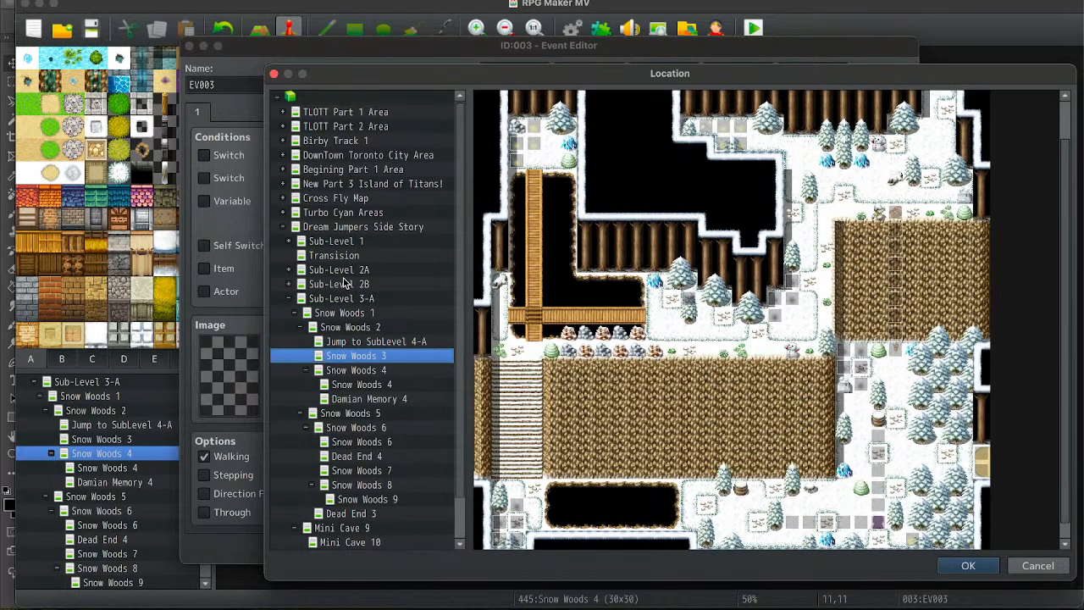
key(Down)
key(Up)
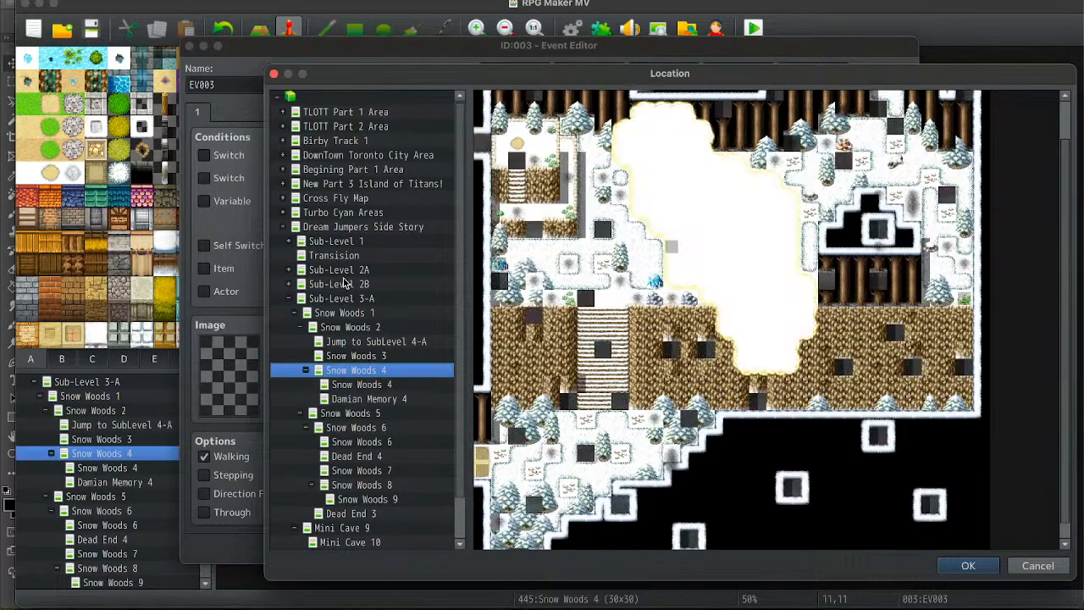
key(Down)
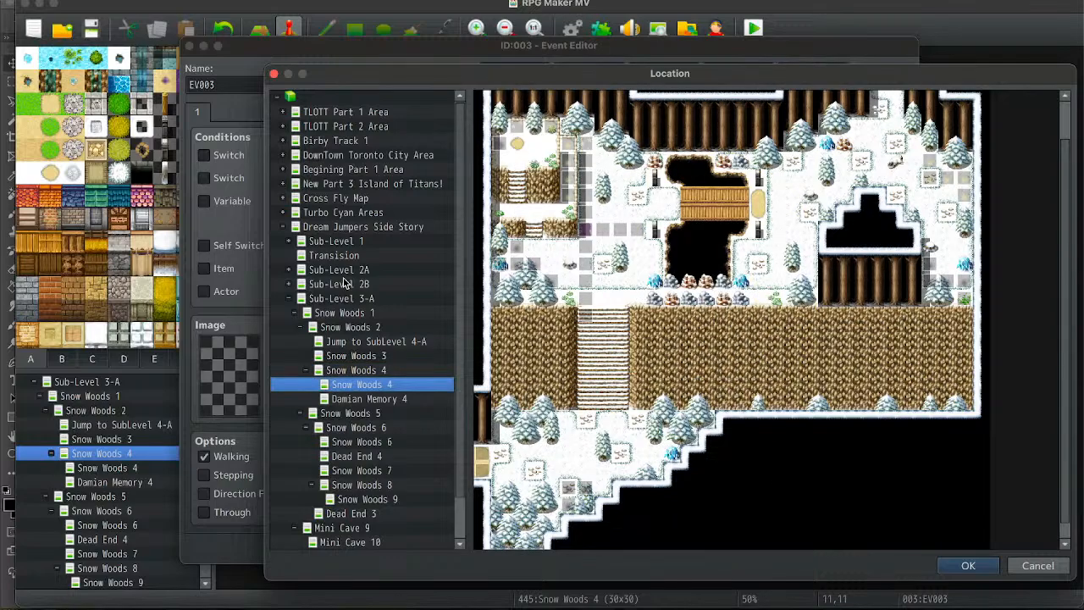
double_click(652, 247)
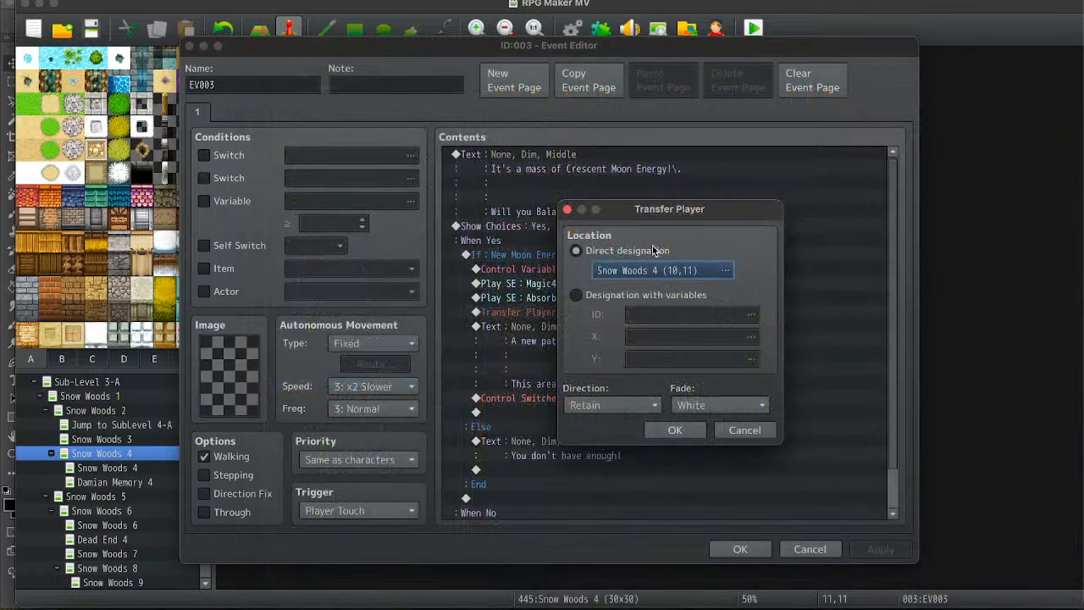
click(675, 432)
click(741, 555)
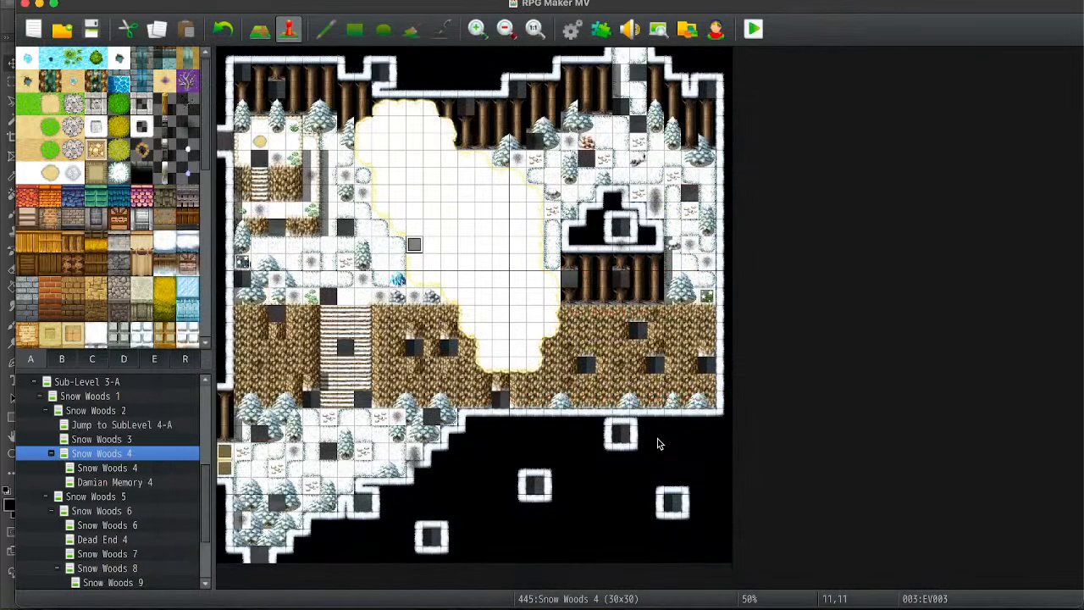
Place a copy of the energy event at tile 11,12 and set its Transfer Player destination to tile 10,12 of the nested Snow Woods 4.
double_click(657, 442)
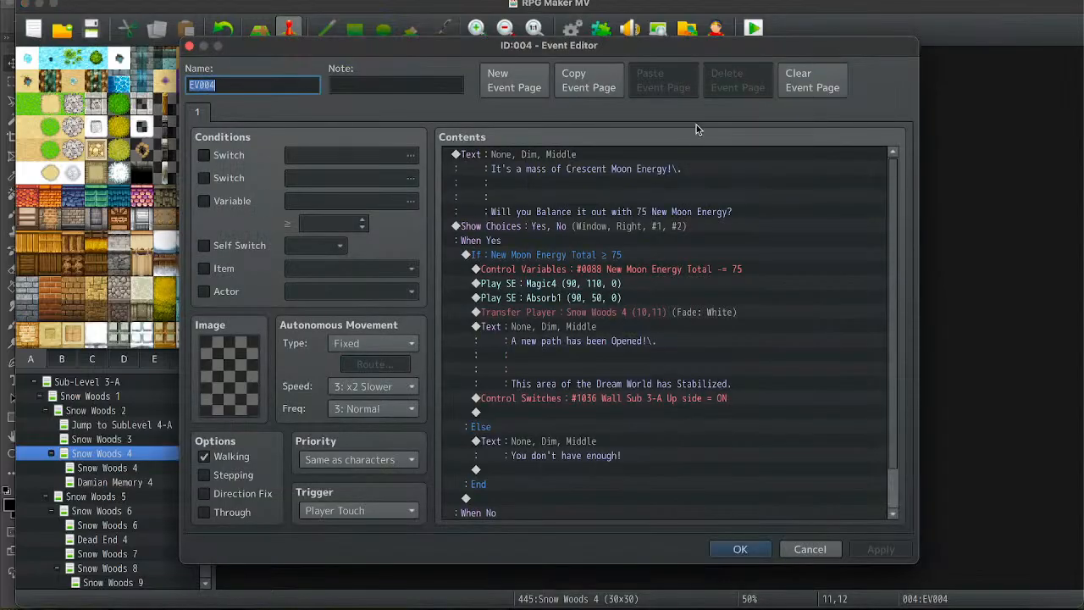
double_click(627, 312)
click(708, 276)
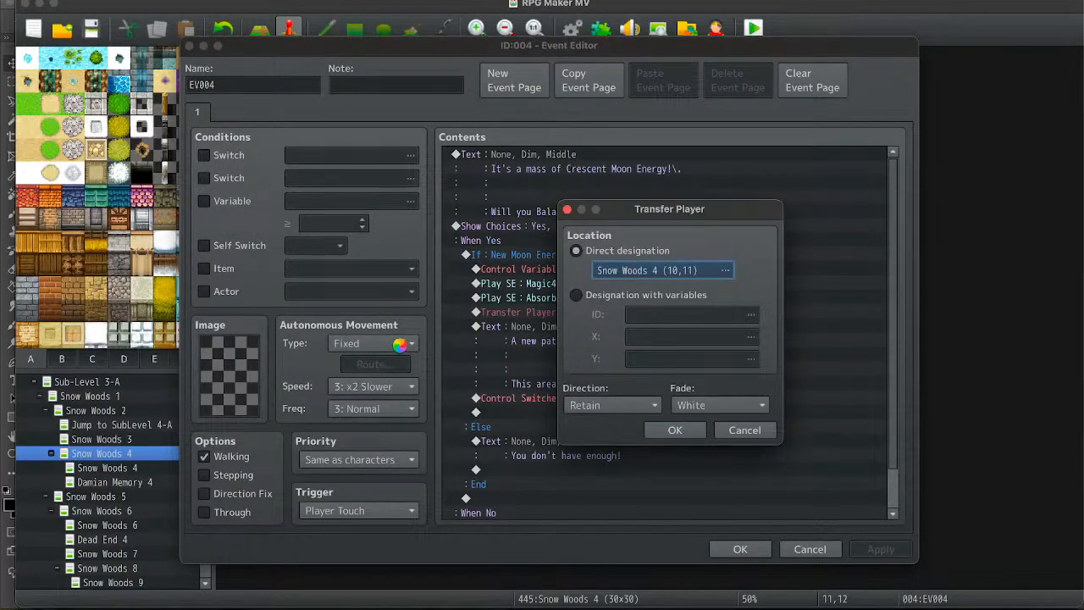
click(707, 276)
double_click(657, 264)
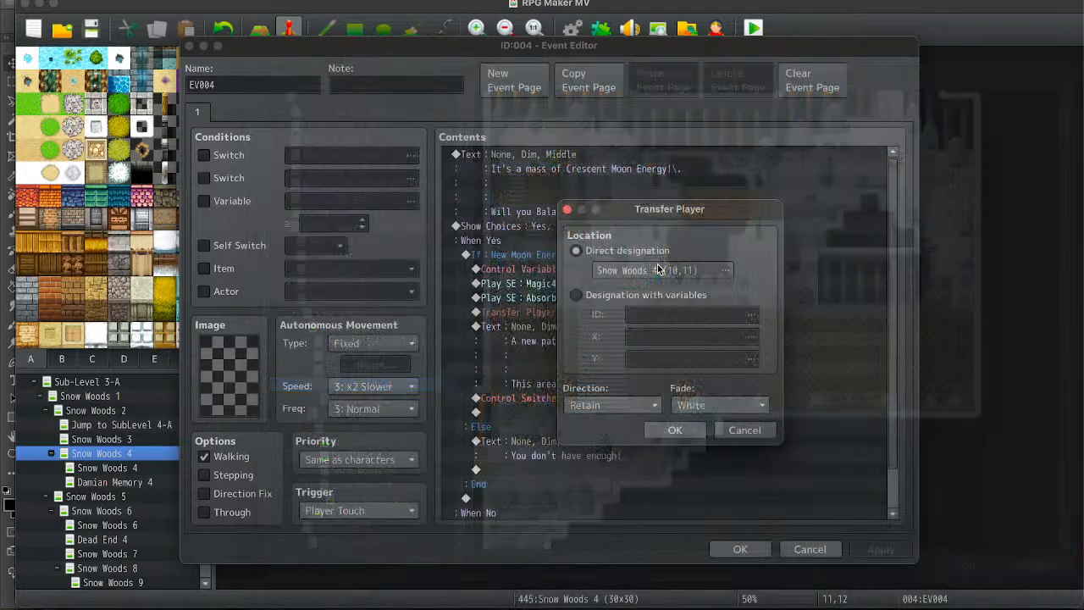
click(685, 429)
click(755, 550)
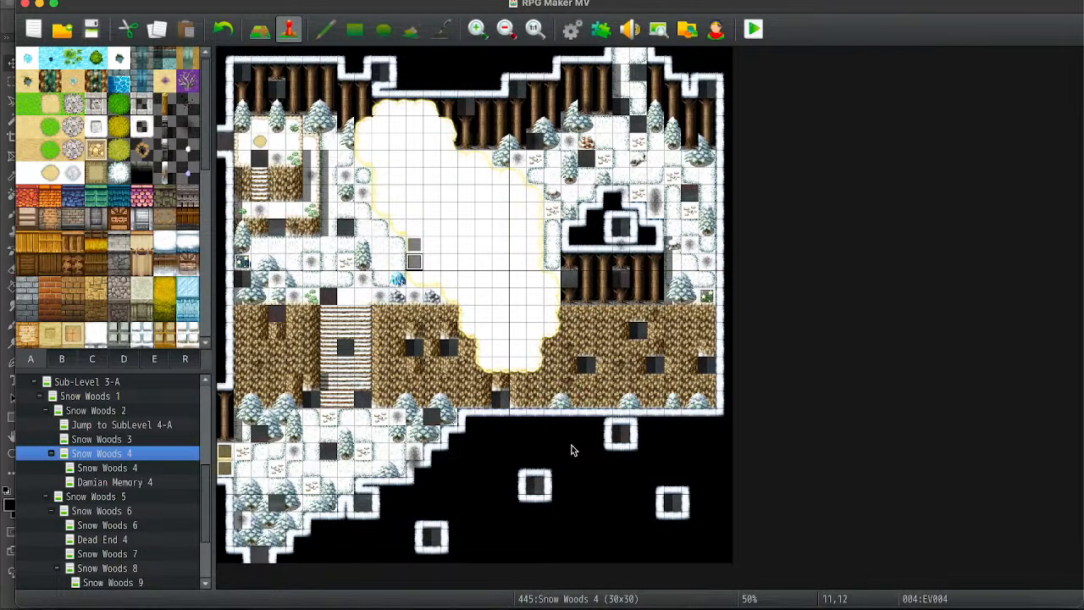
Place another copy of the energy event at tile 10,10 and set its Transfer Player destination to tile 9,10 of the nested Snow Woods 4.
key(Up)
key(Up)
key(Left)
key(Return)
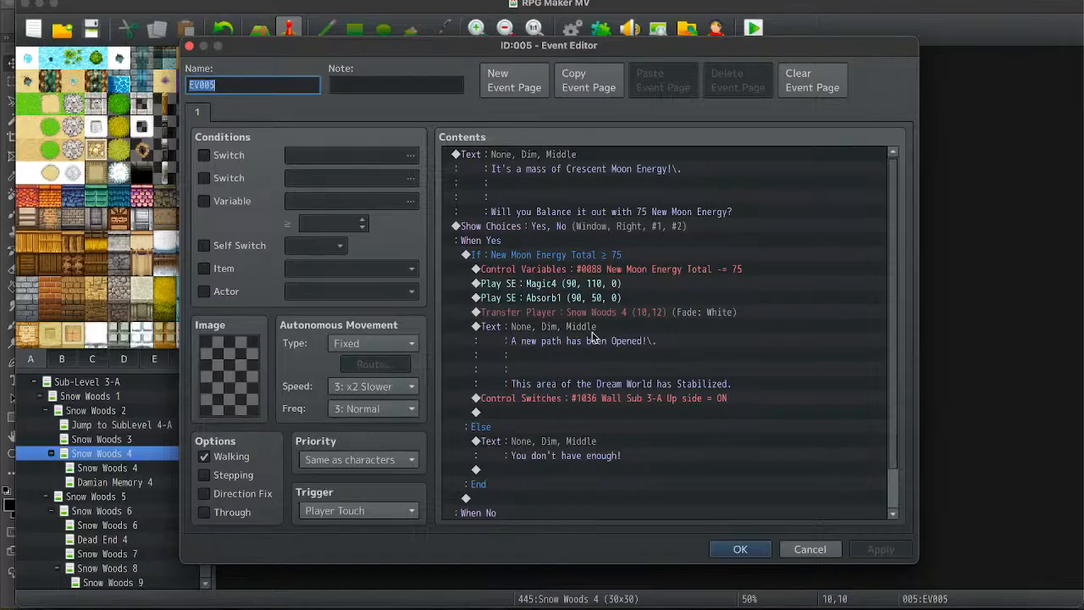
double_click(616, 313)
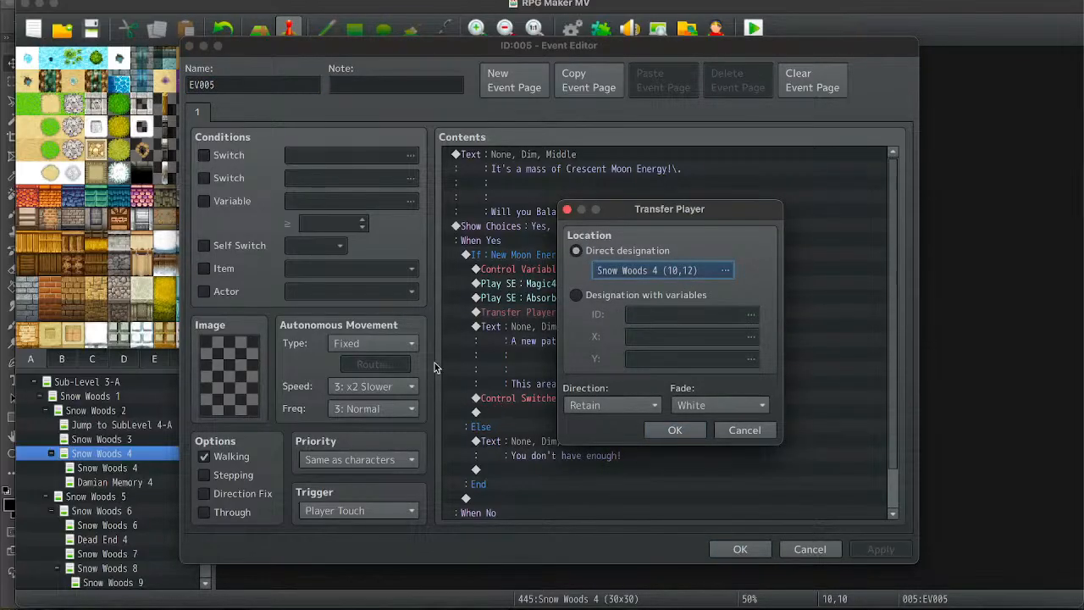
click(725, 270)
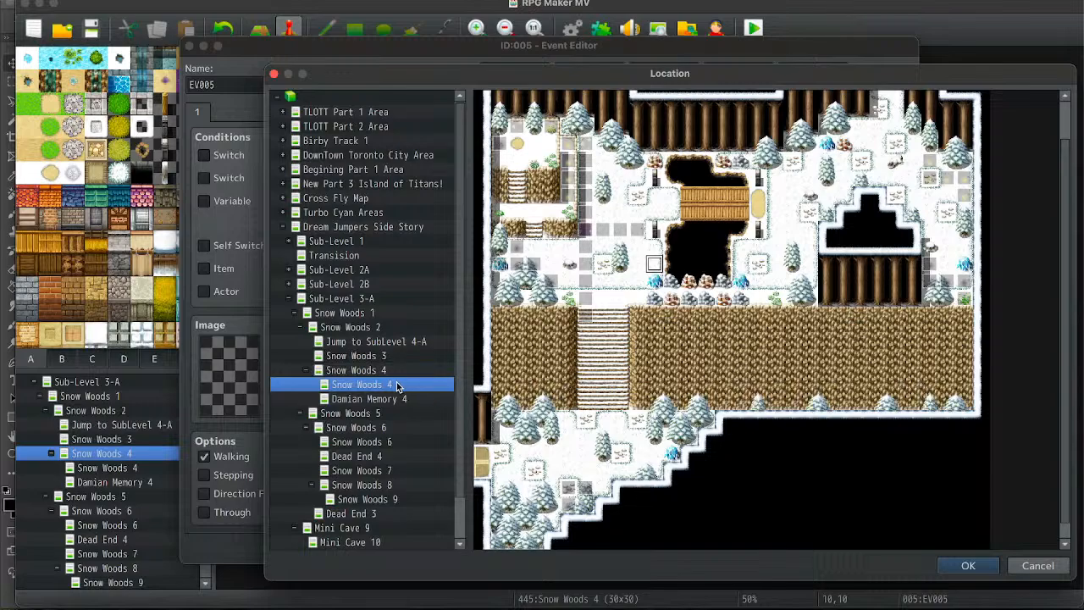
click(389, 372)
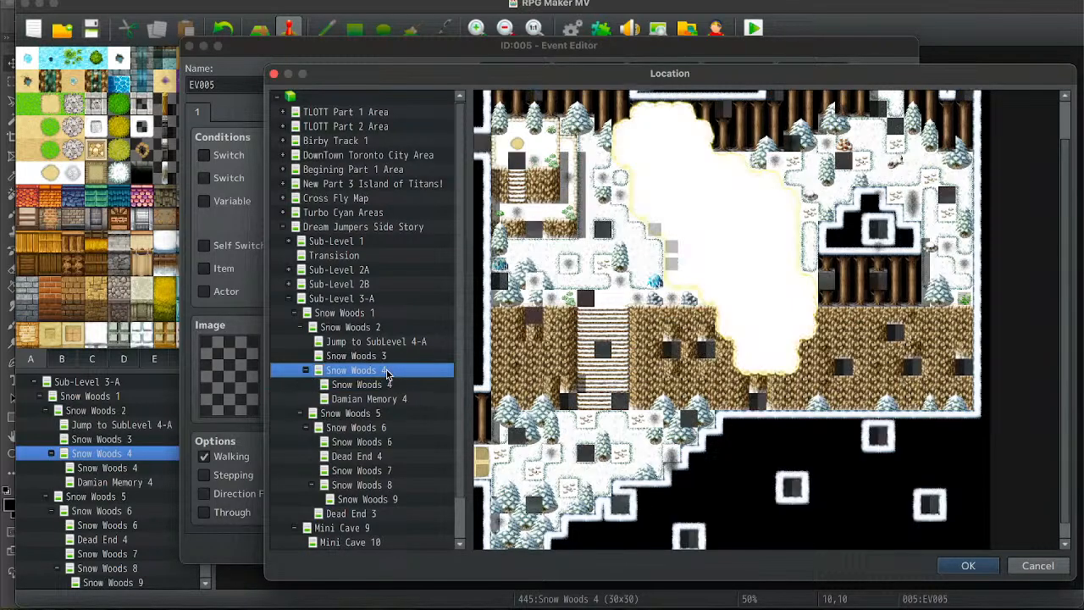
click(389, 384)
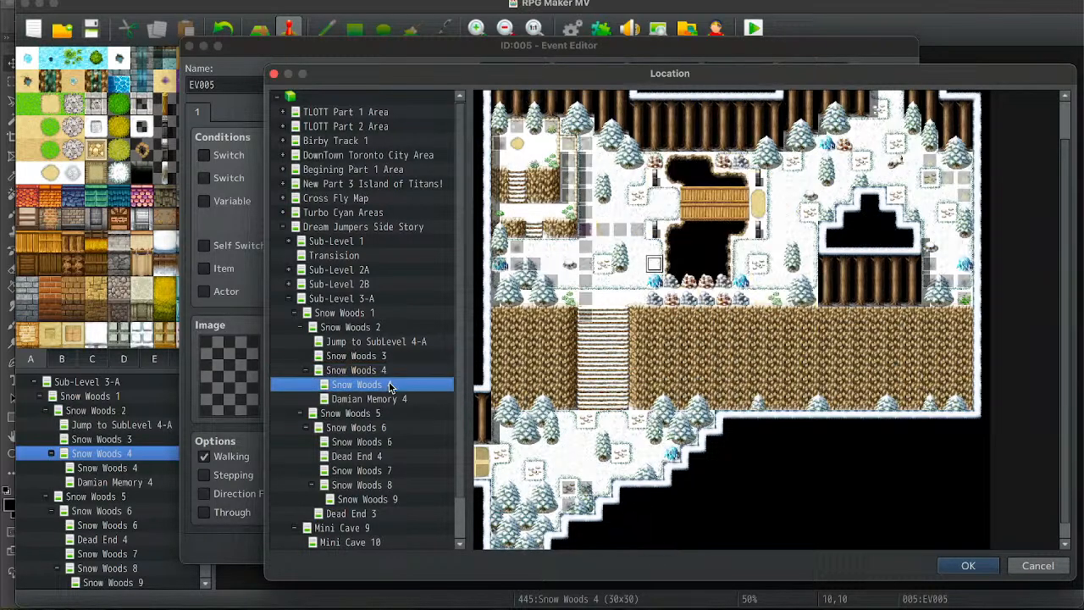
double_click(637, 235)
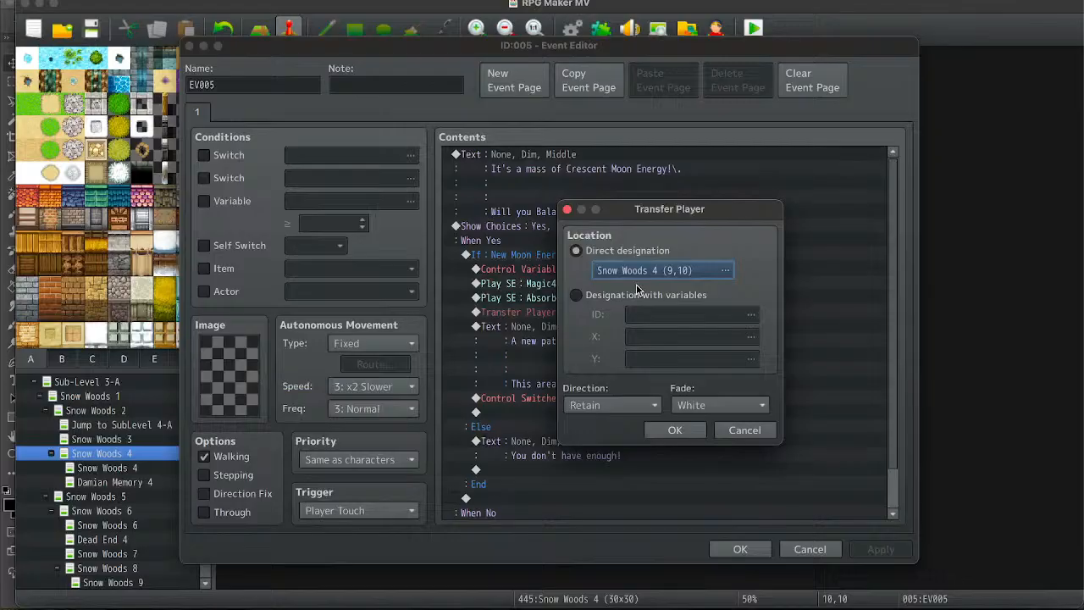
click(675, 429)
click(740, 550)
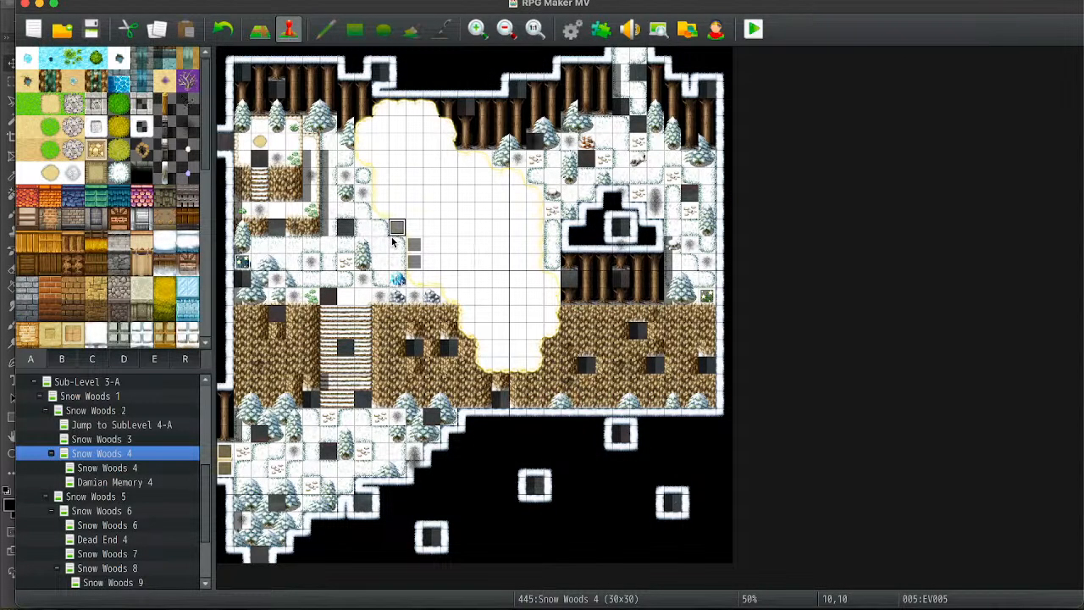
Place a copy of the energy event at tile 9,9 of Snow Woods 4 and open it for editing.
key(Up)
key(Left)
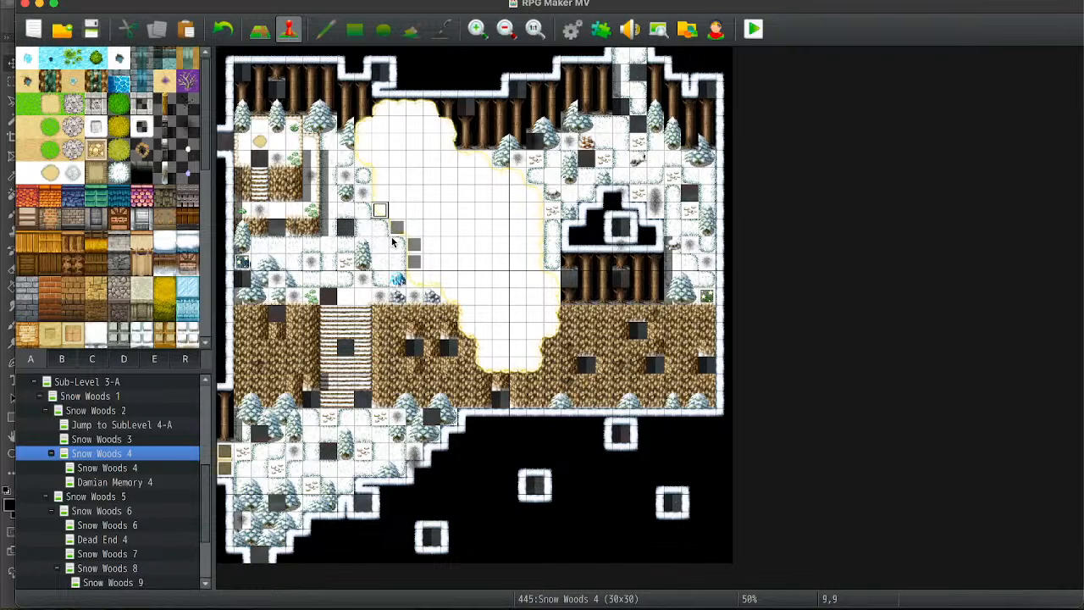
key(Return)
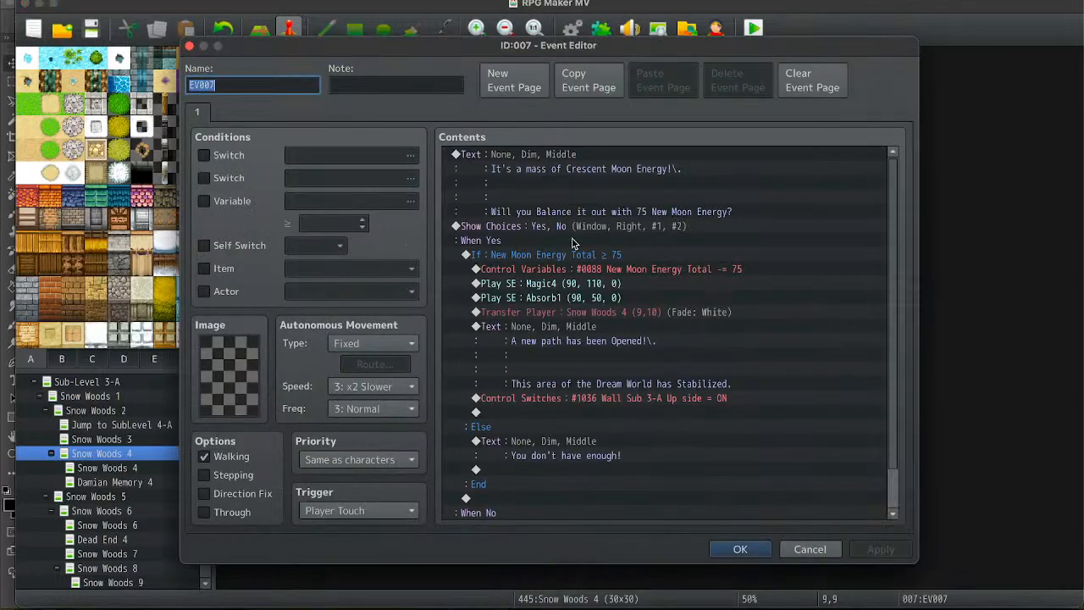
Set EV007's Transfer Player destination to tile 8,9 in the Snow Woods 4 map nested under Snow Woods 4, and save the event.
double_click(570, 313)
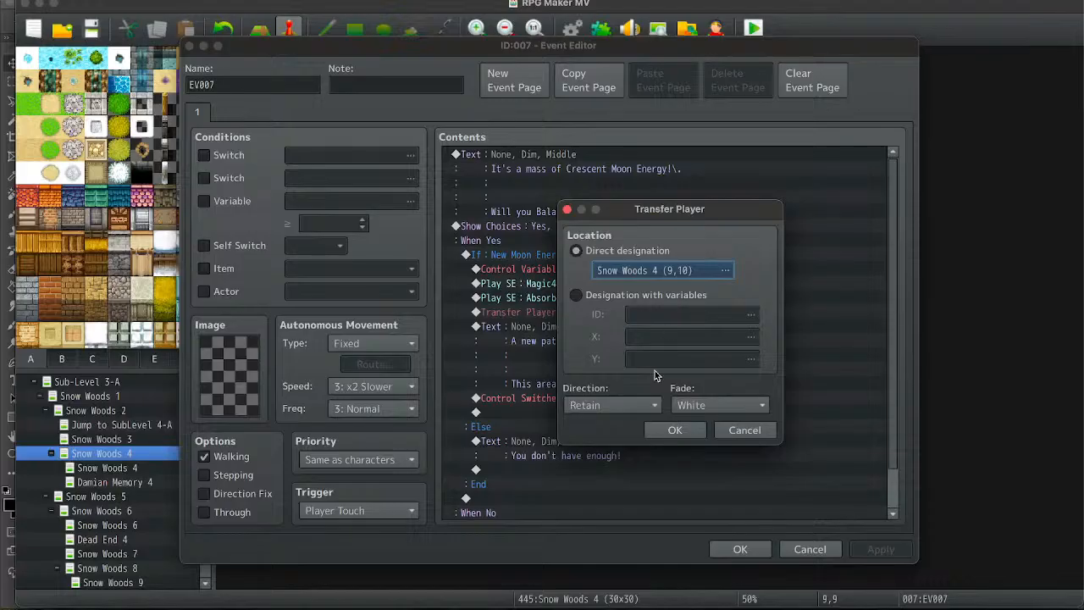
click(661, 270)
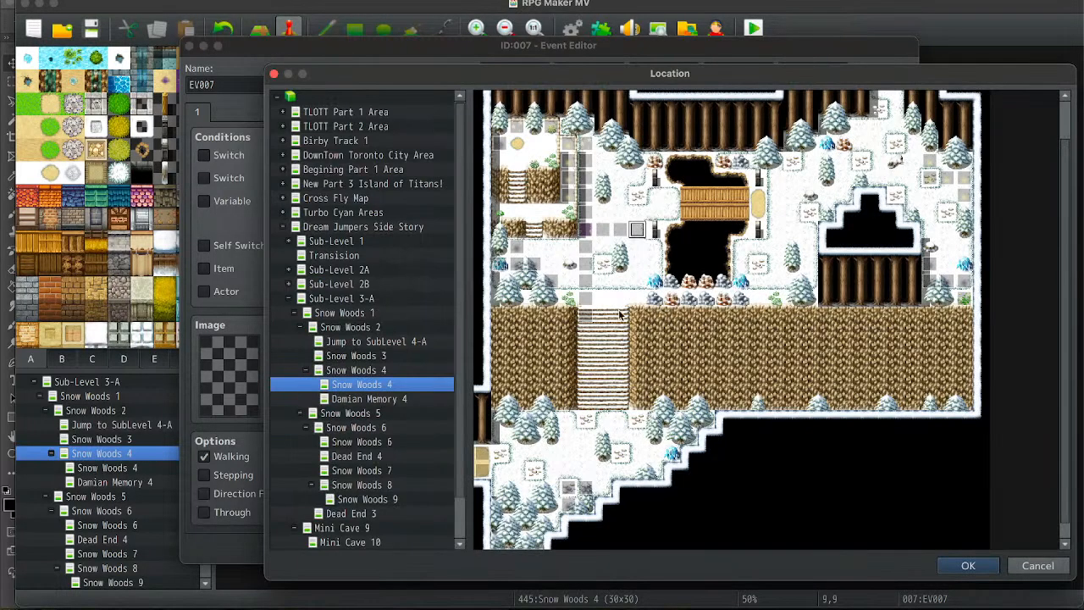
click(585, 231)
click(637, 229)
click(621, 233)
click(637, 230)
click(587, 230)
click(637, 230)
click(638, 211)
click(393, 370)
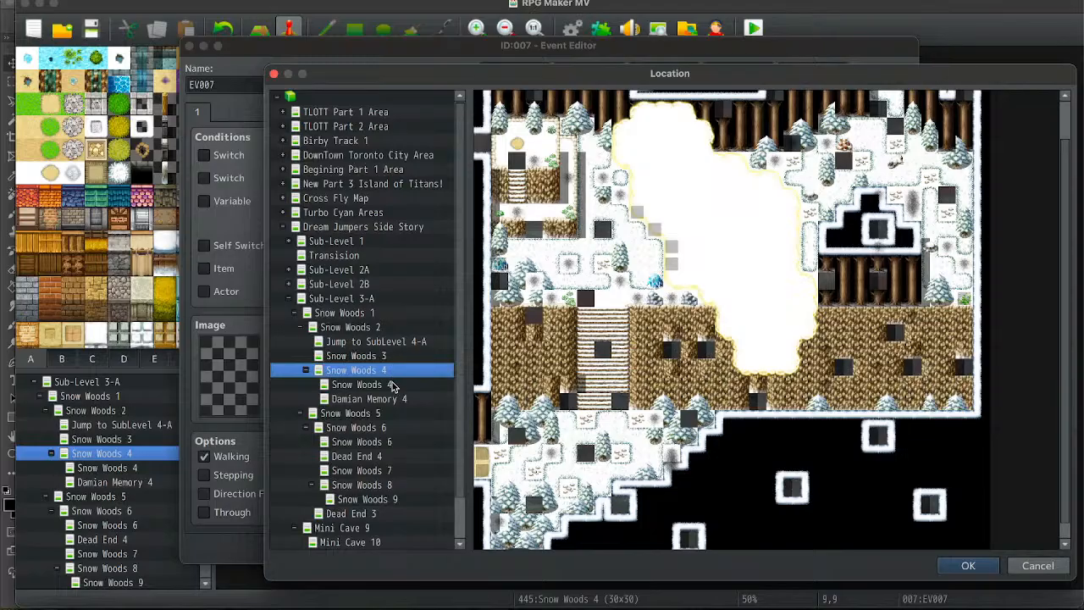
click(394, 383)
click(394, 370)
click(397, 385)
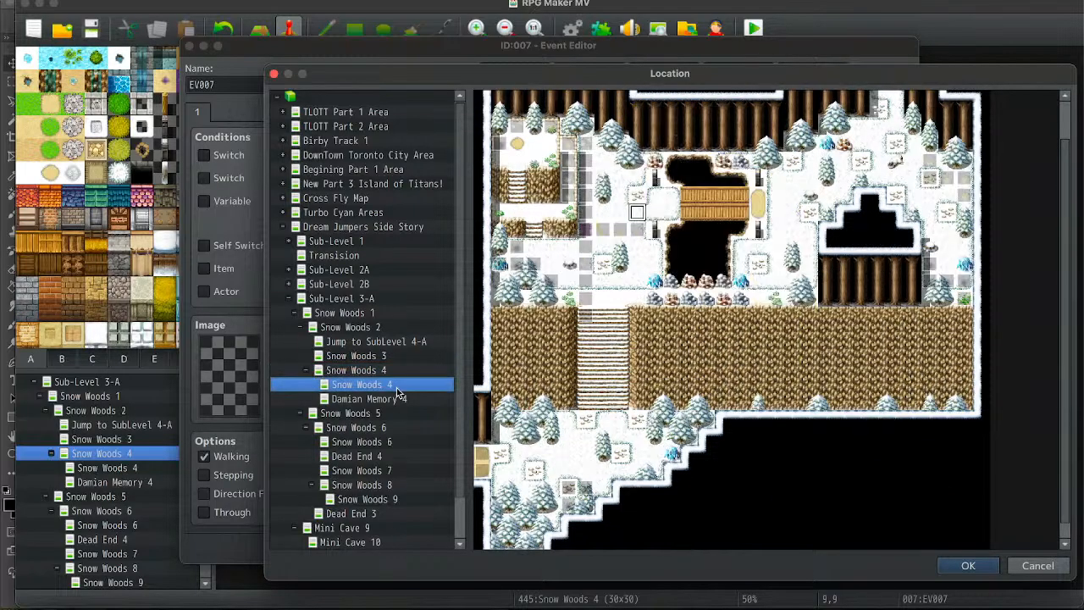
double_click(626, 207)
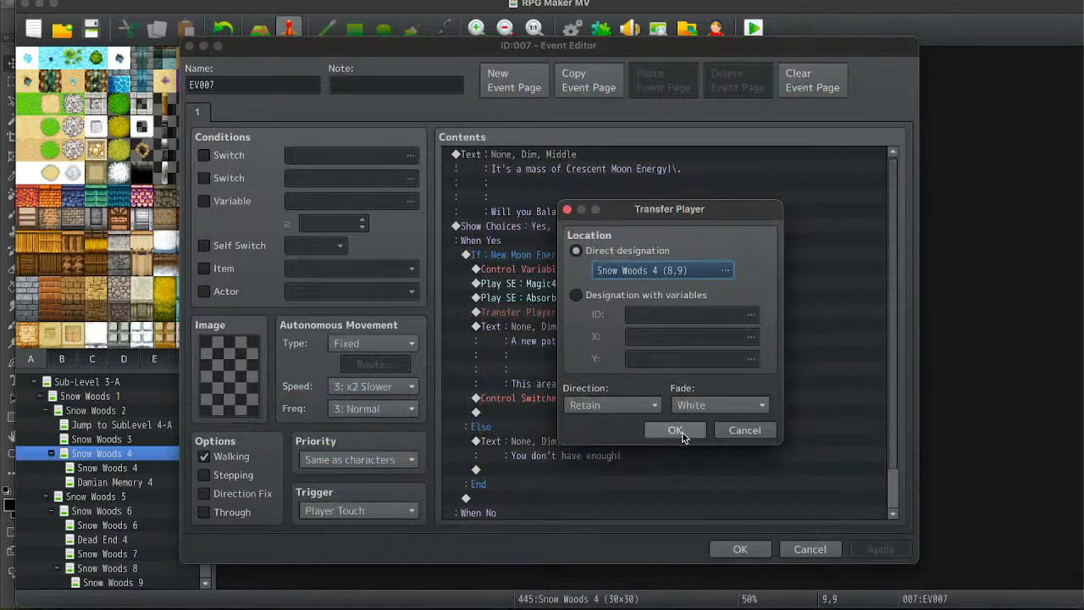
click(682, 433)
click(737, 549)
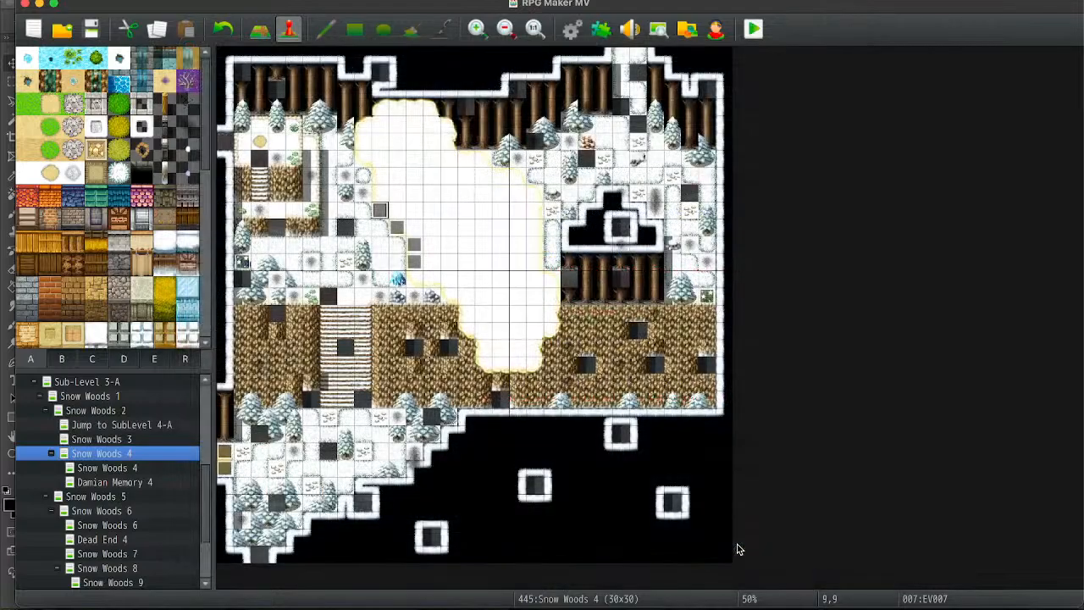
Copy the energy event at tile 9,9 to tile 9,8 and open the copy for editing.
key(super+c)
key(Up)
key(super+v)
key(Return)
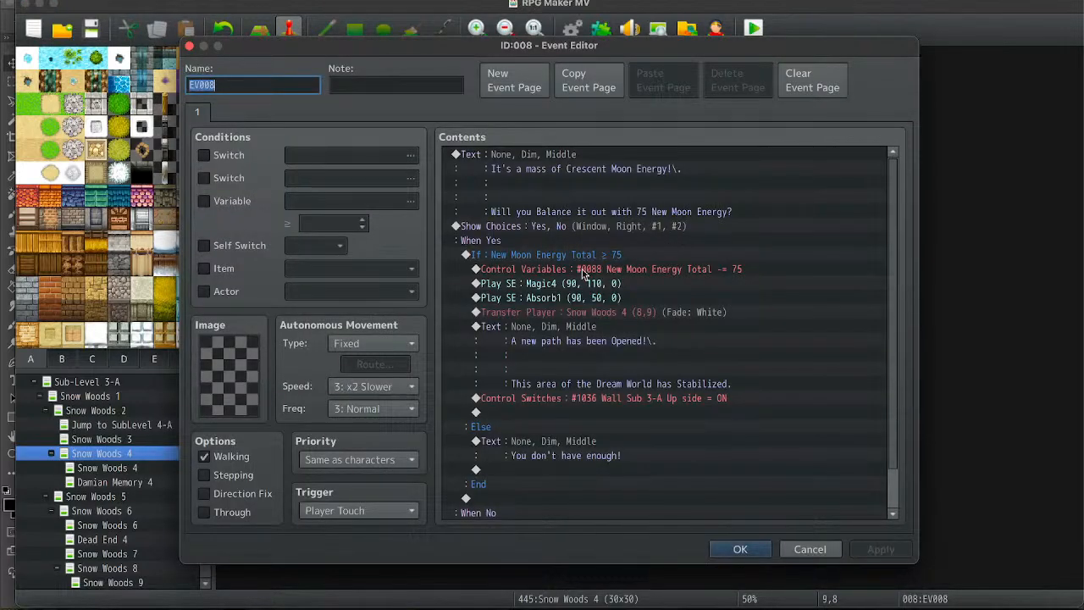
Set EV008's Transfer Player destination to tile 8,8 in the nested Snow Woods 4 map, and save the event.
double_click(618, 312)
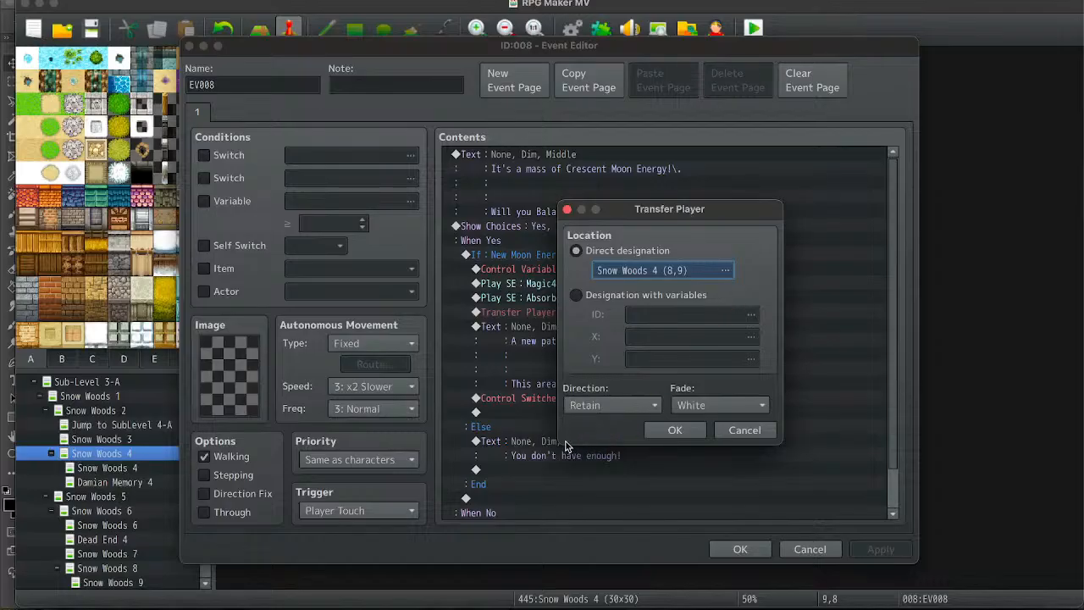
click(725, 270)
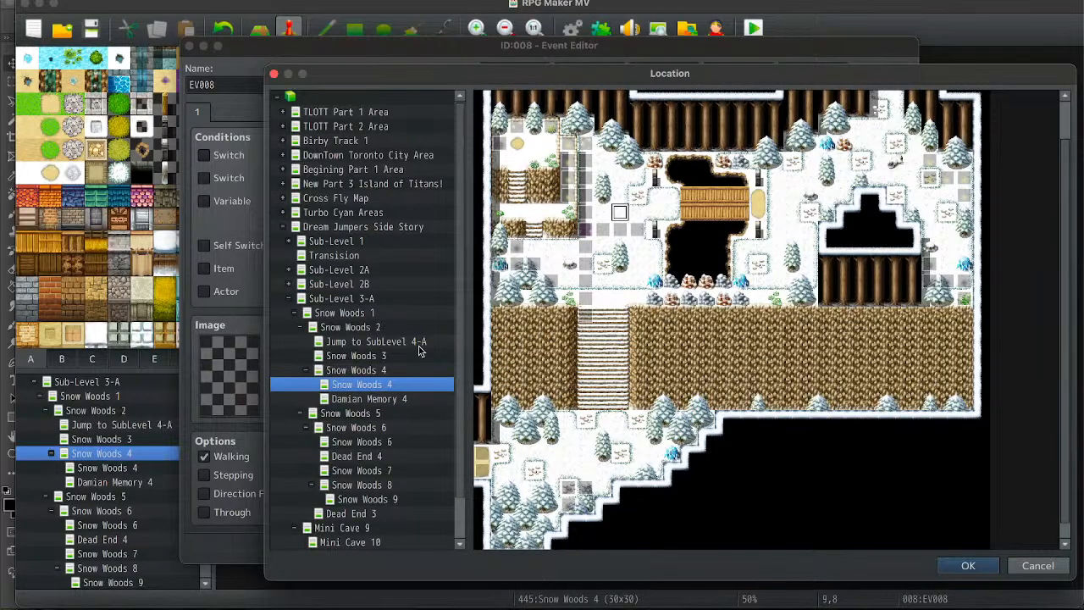
click(374, 371)
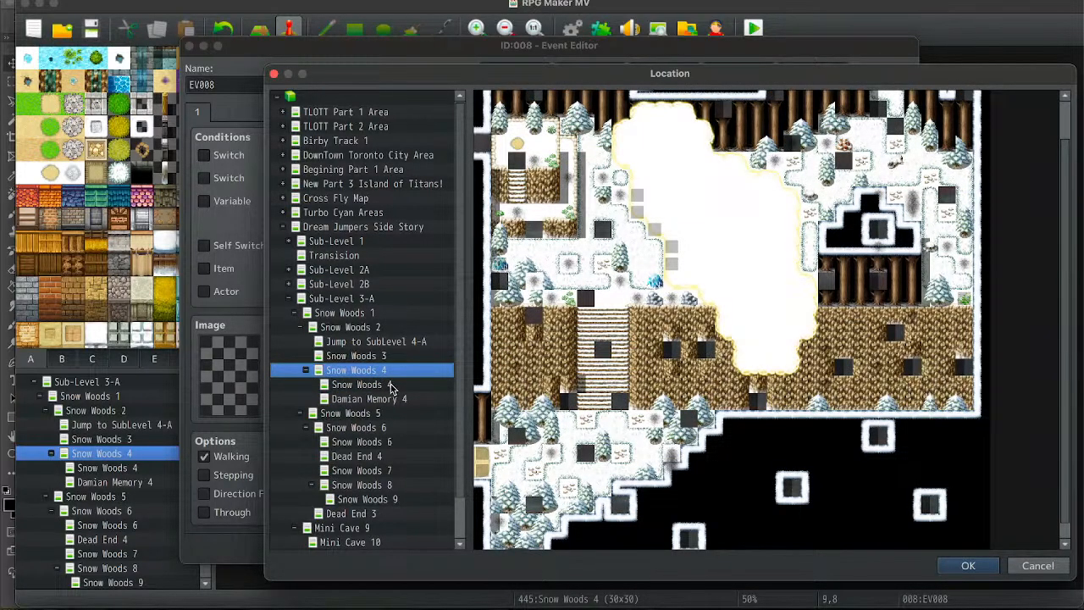
click(389, 386)
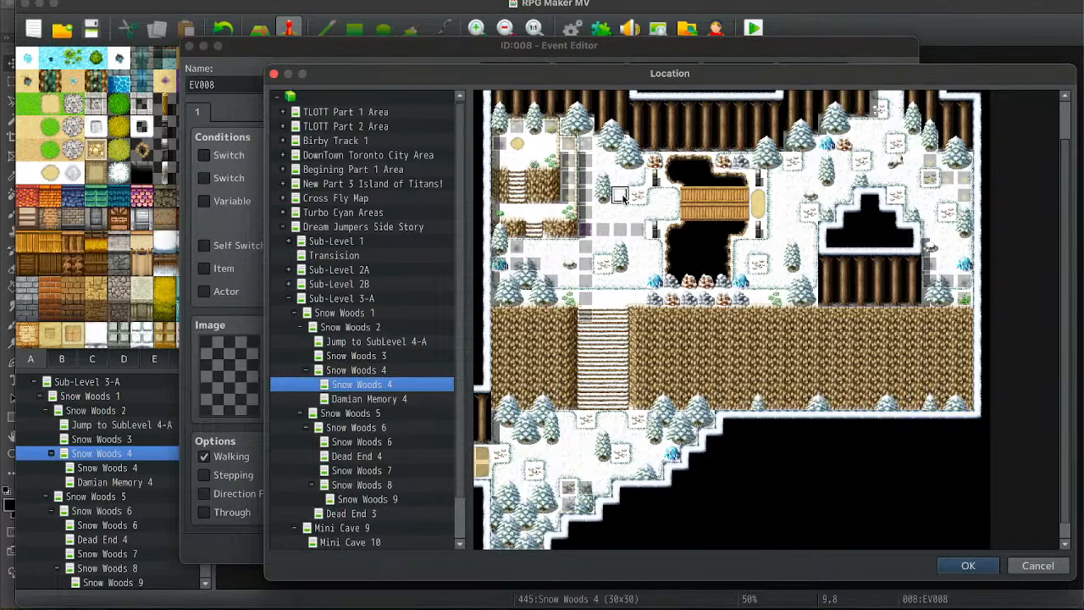
click(377, 371)
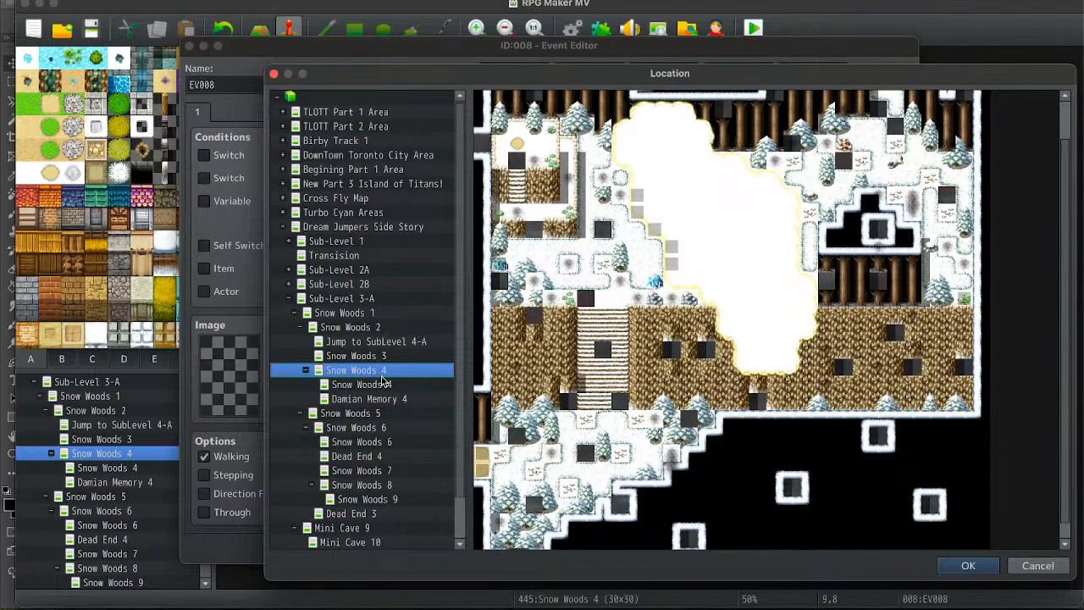
click(381, 385)
click(967, 565)
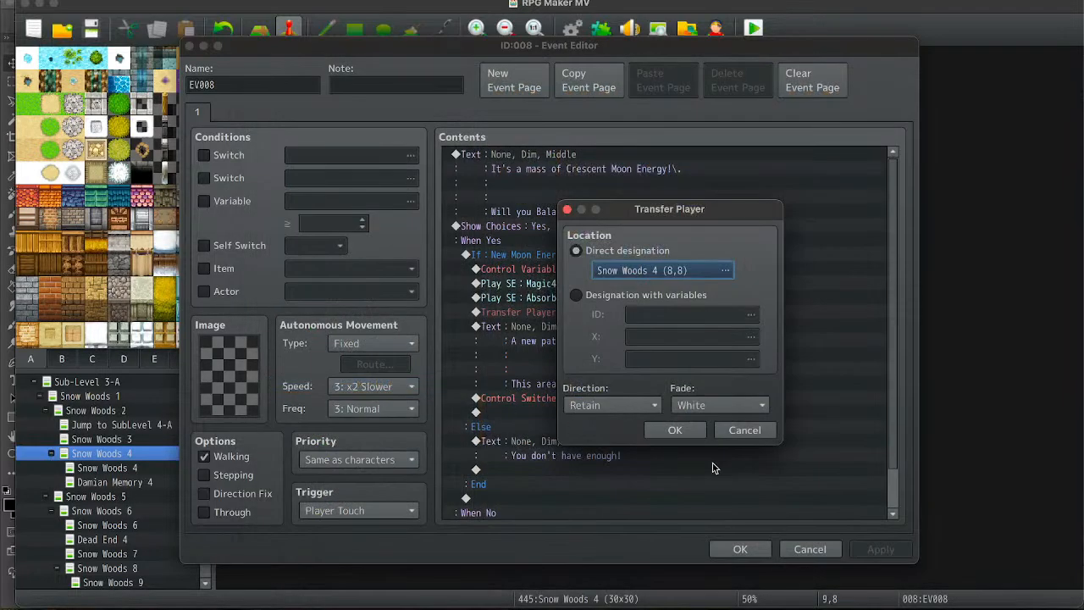
click(675, 430)
click(611, 396)
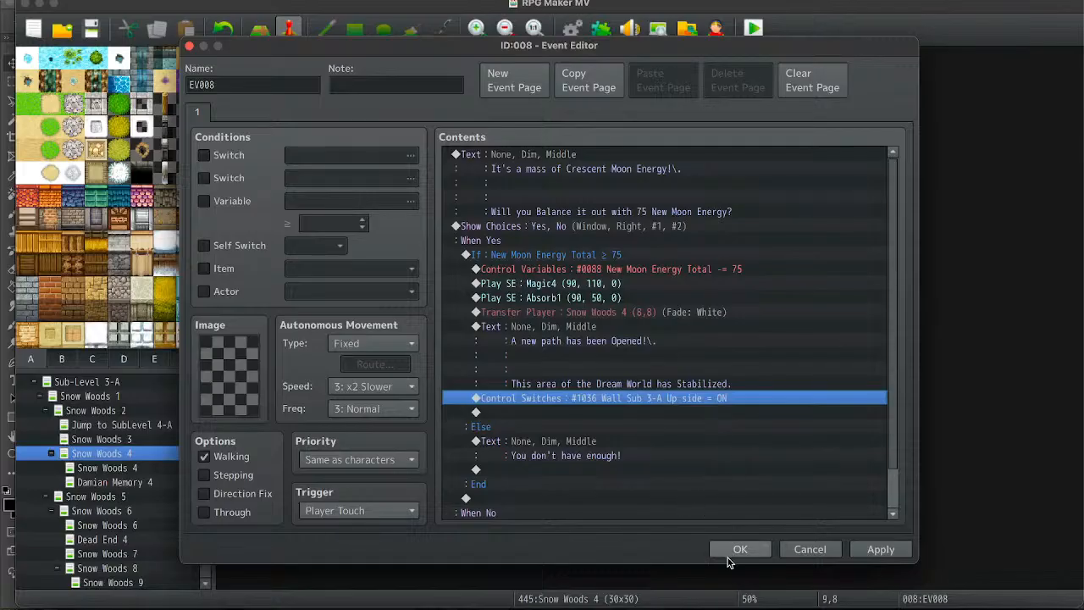
click(737, 551)
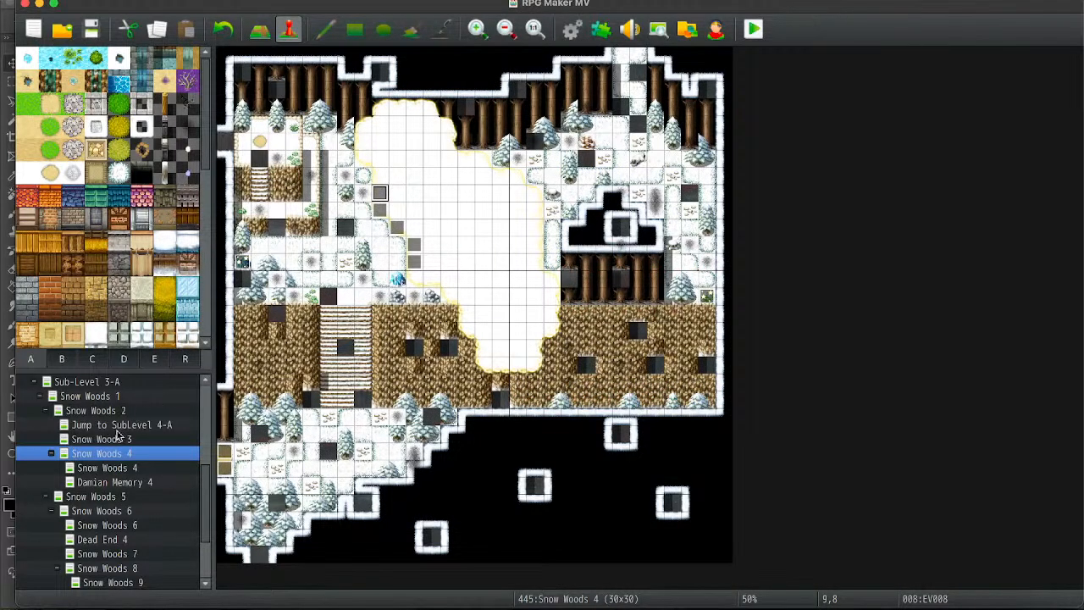
Inspect the exit event at tile 24,7 of Snow Woods 2, checking its second page's switch condition and transfer destination.
click(114, 440)
key(Up)
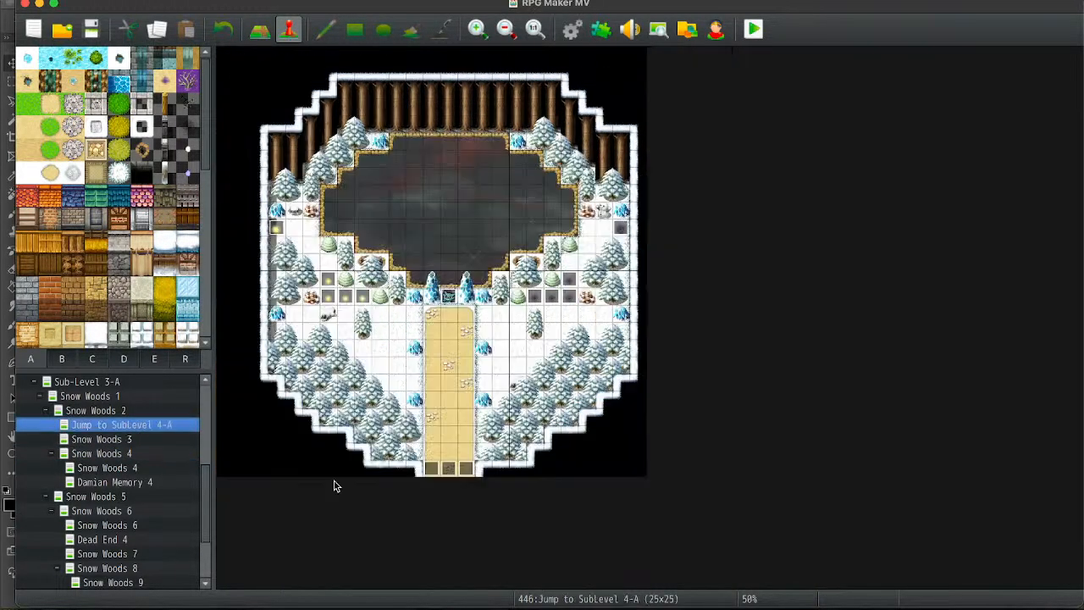
key(Up)
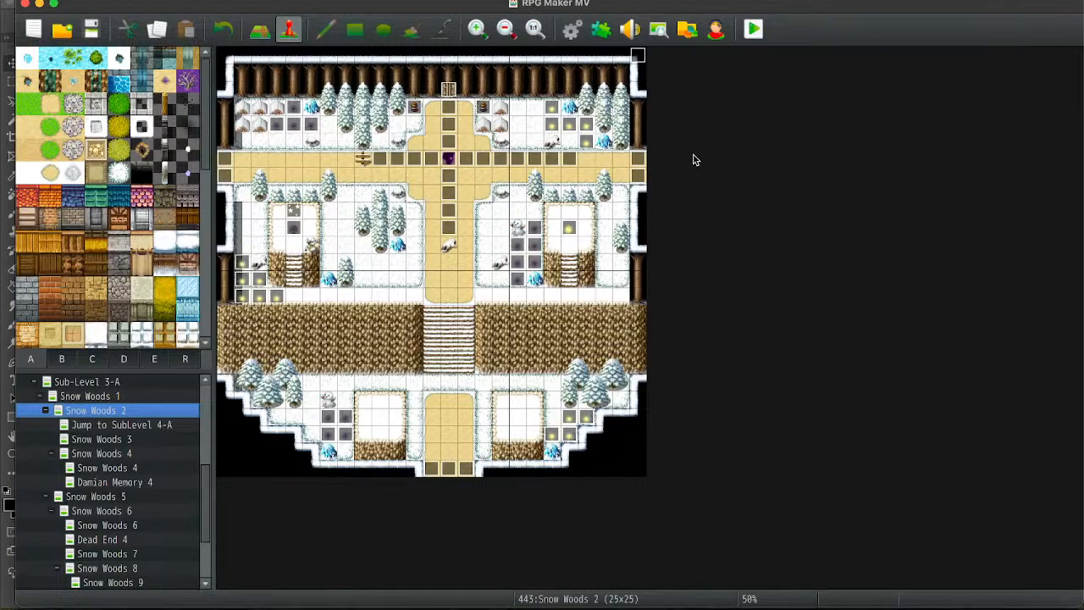
double_click(638, 174)
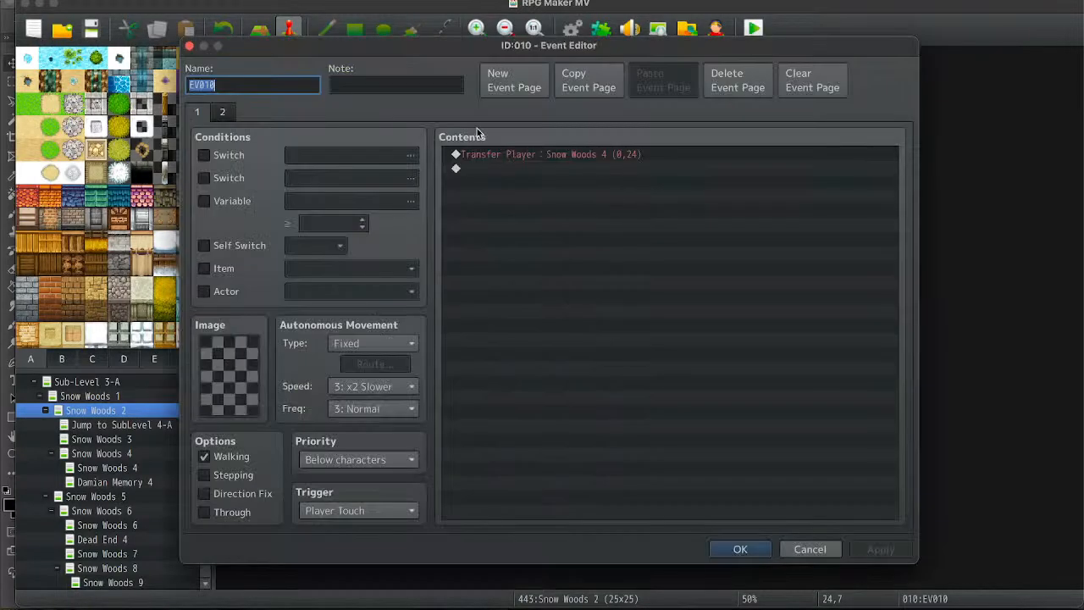
click(223, 112)
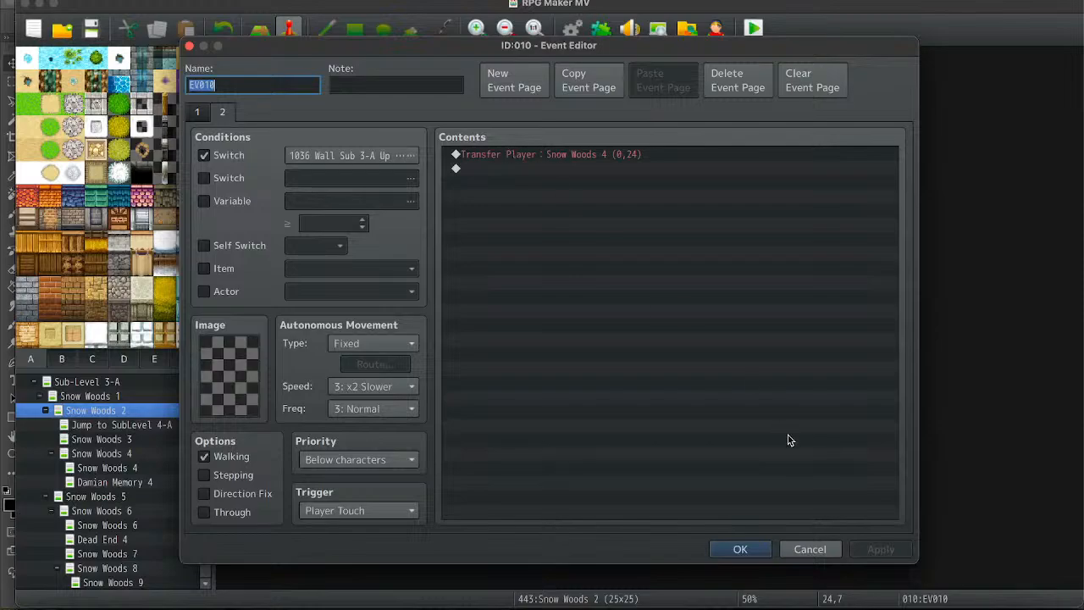
click(722, 548)
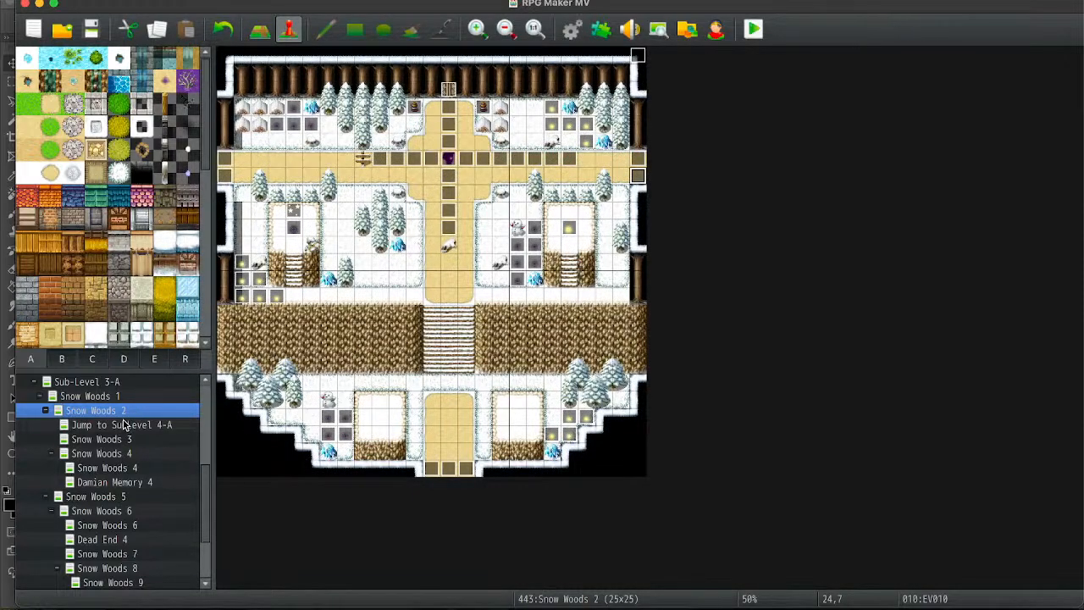
Compare the energy wall area in Snow Woods 4 with the same area of the nested Snow Woods 4 map.
click(126, 423)
key(Down)
key(Down)
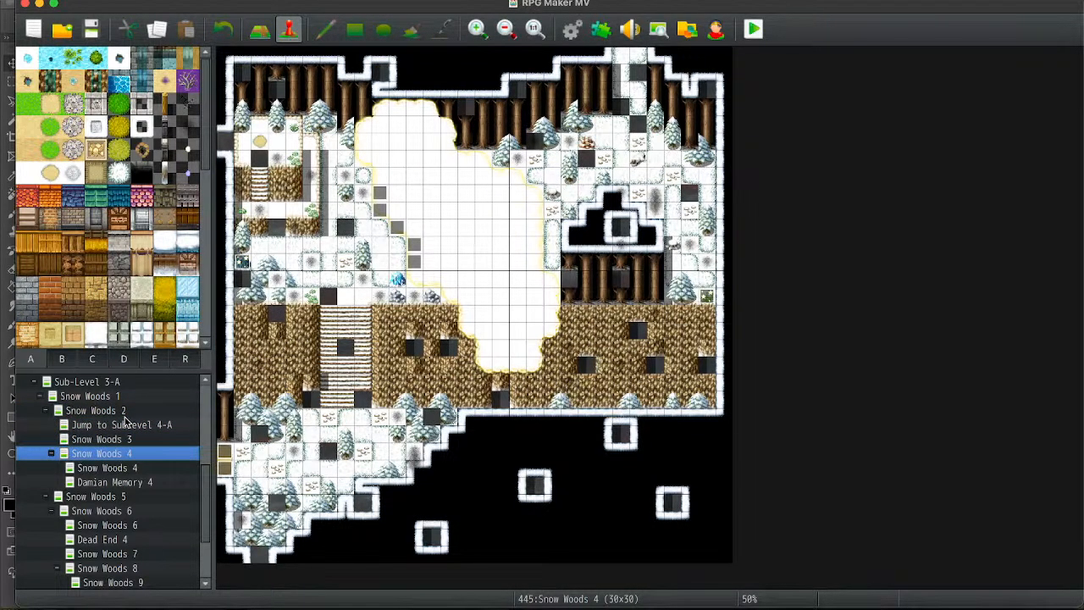
key(Down)
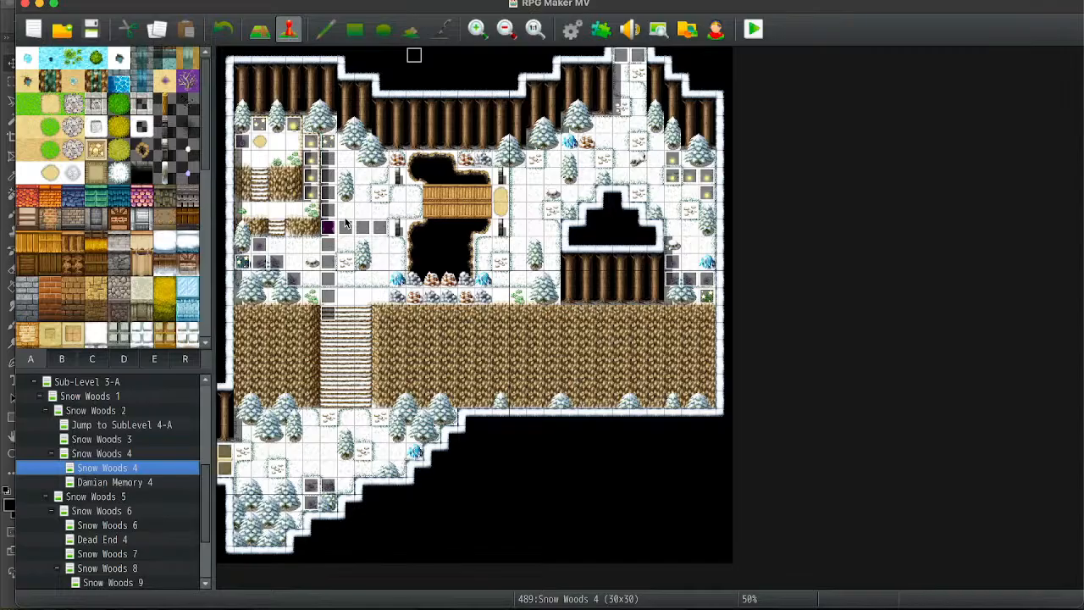
click(380, 193)
click(115, 456)
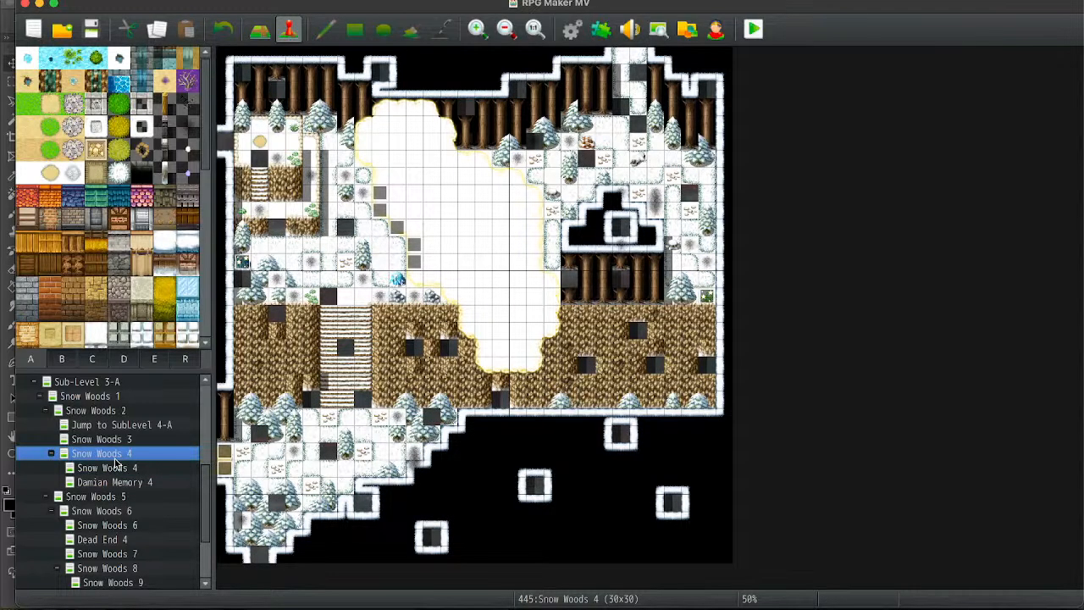
click(453, 211)
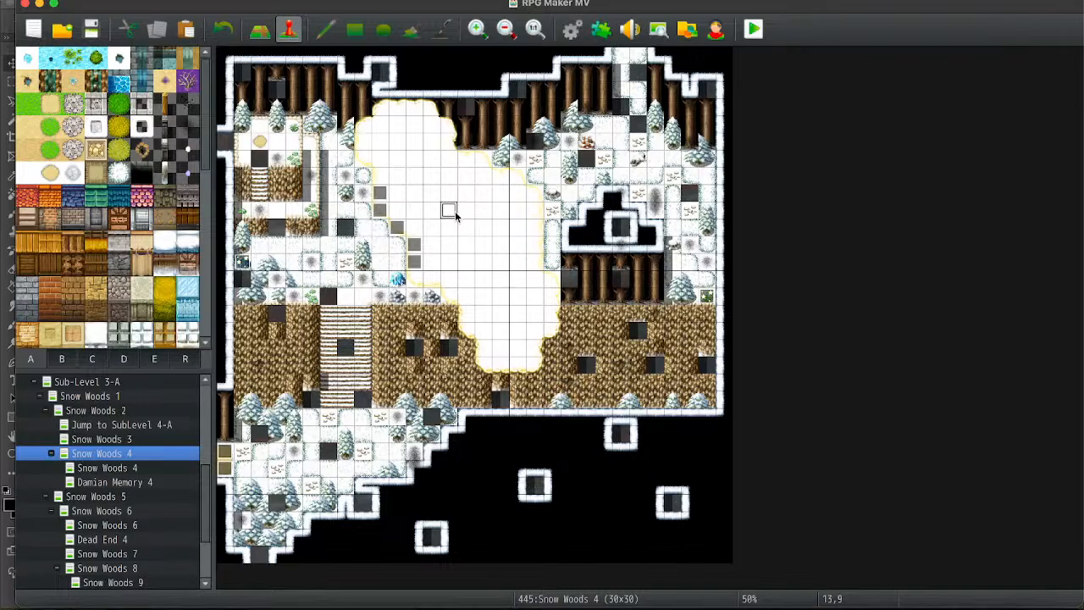
Switch to OBS, activate Scene 3 briefly, restore Scene 2, and return to RPG Maker MV.
click(947, 607)
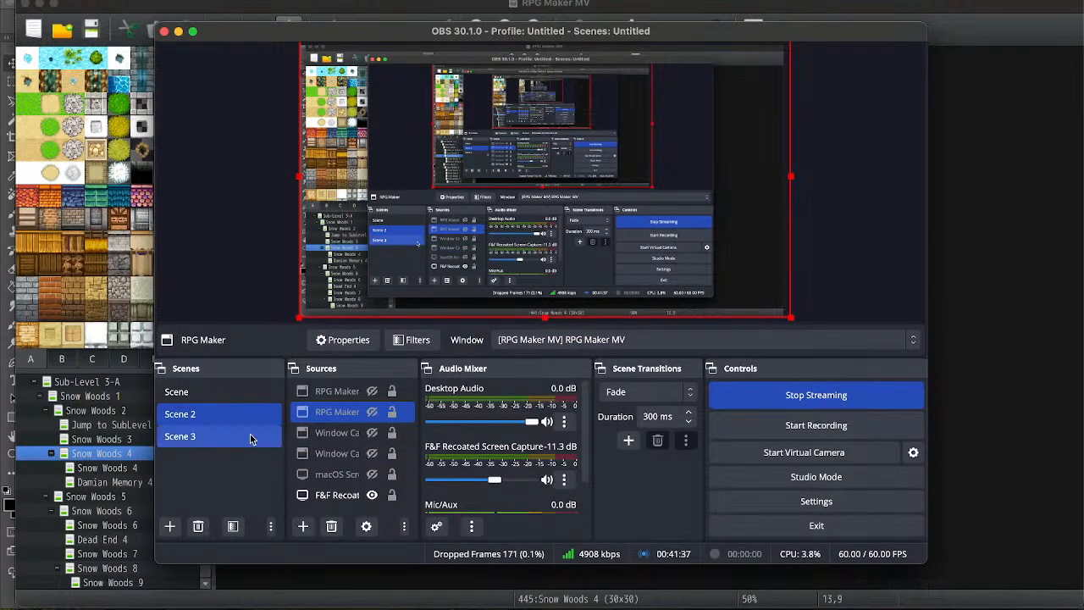
click(250, 436)
click(200, 414)
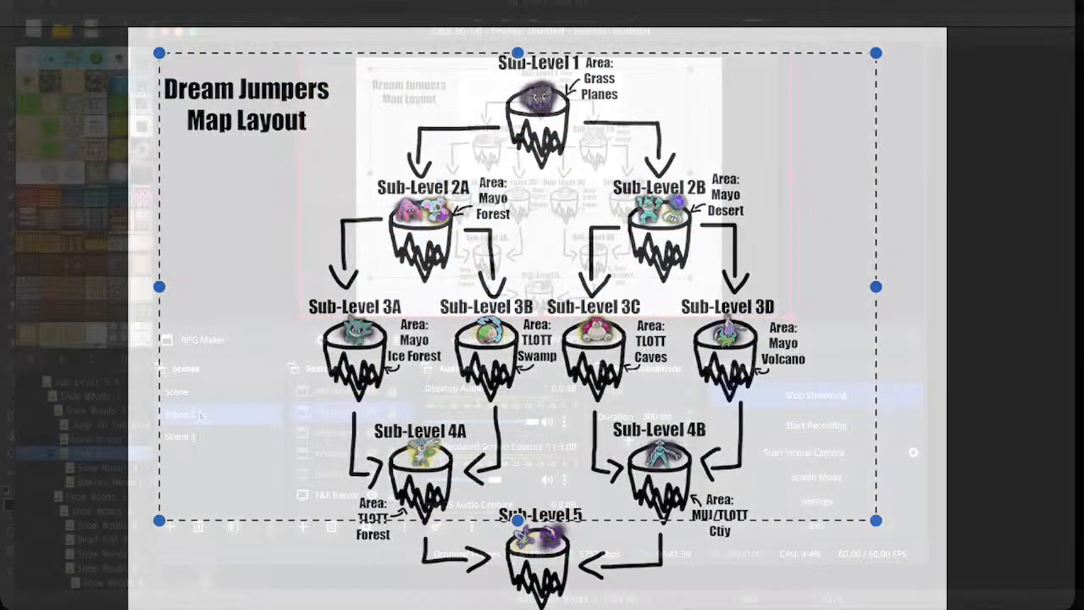
click(1023, 272)
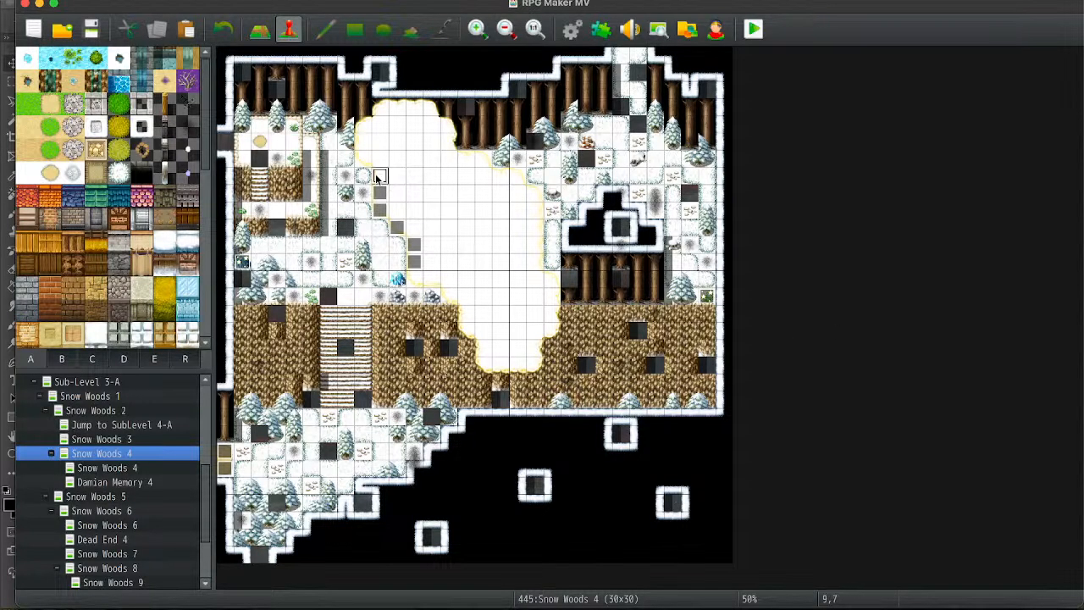
Paste the energy event at tile 9,7 and set its Transfer Player destination to tile 8,7 in the nested Snow Woods 4 map.
key(ctrl+v)
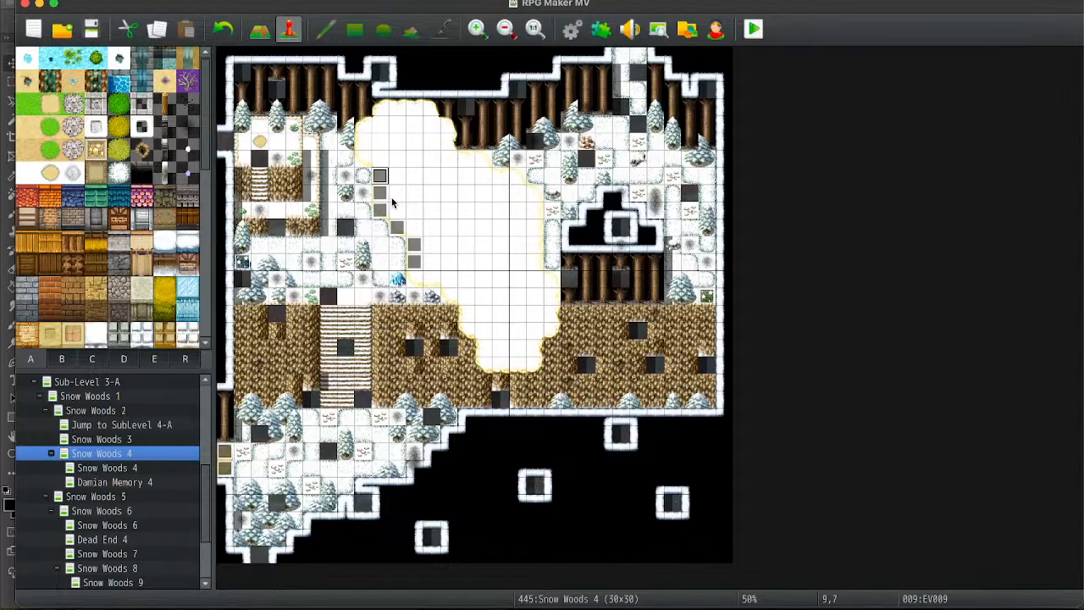
double_click(392, 200)
click(602, 315)
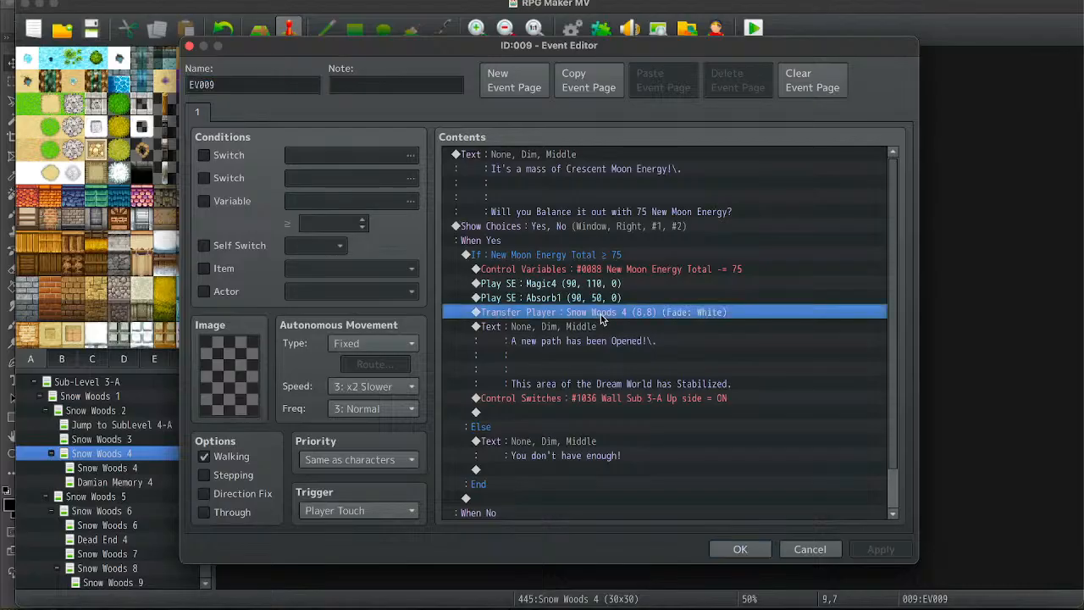
double_click(601, 317)
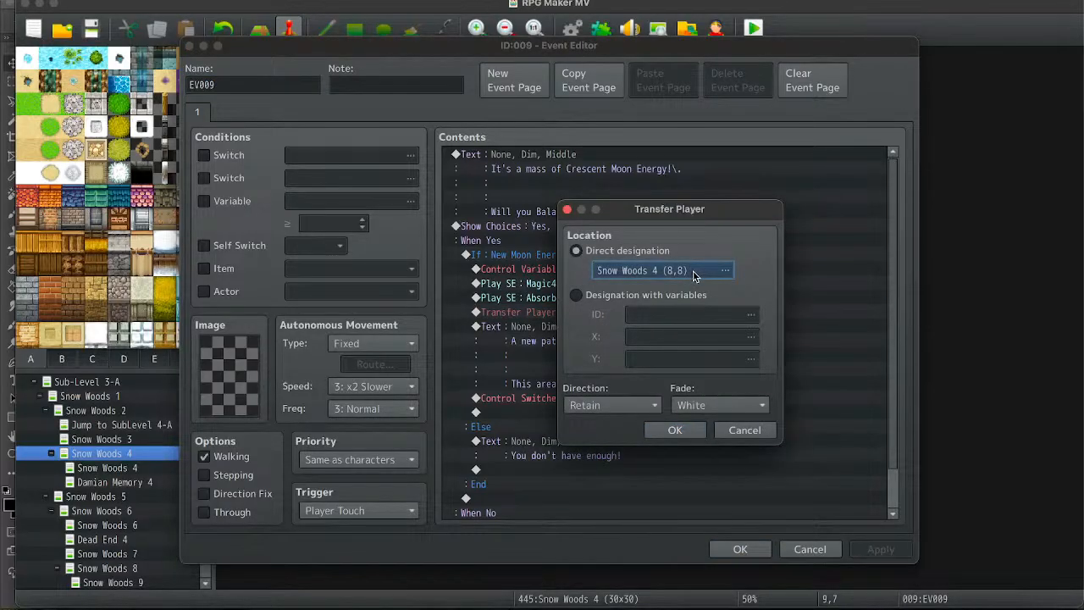
click(694, 273)
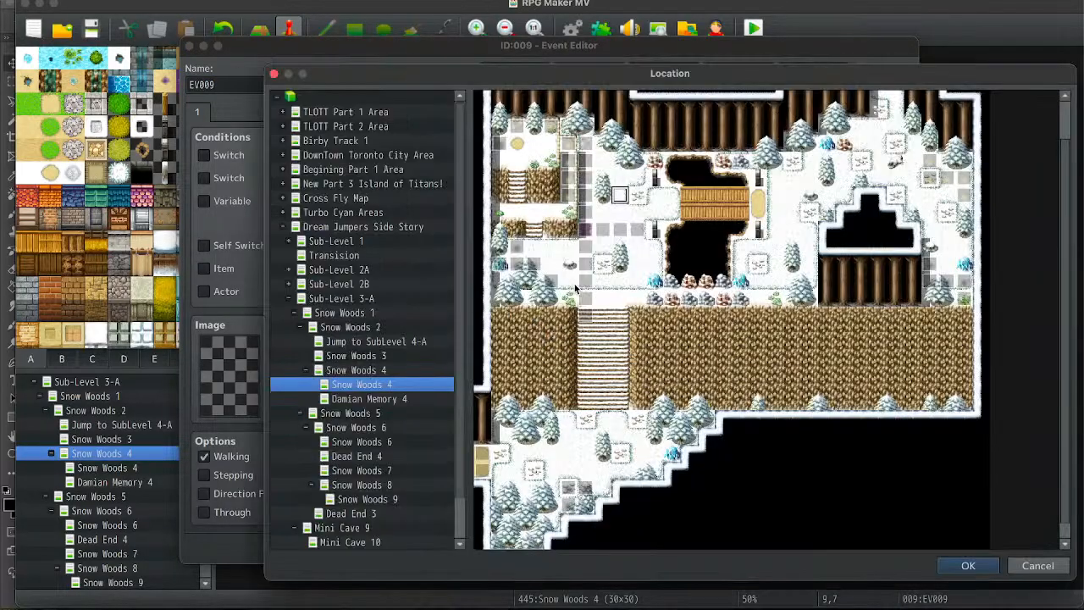
click(386, 373)
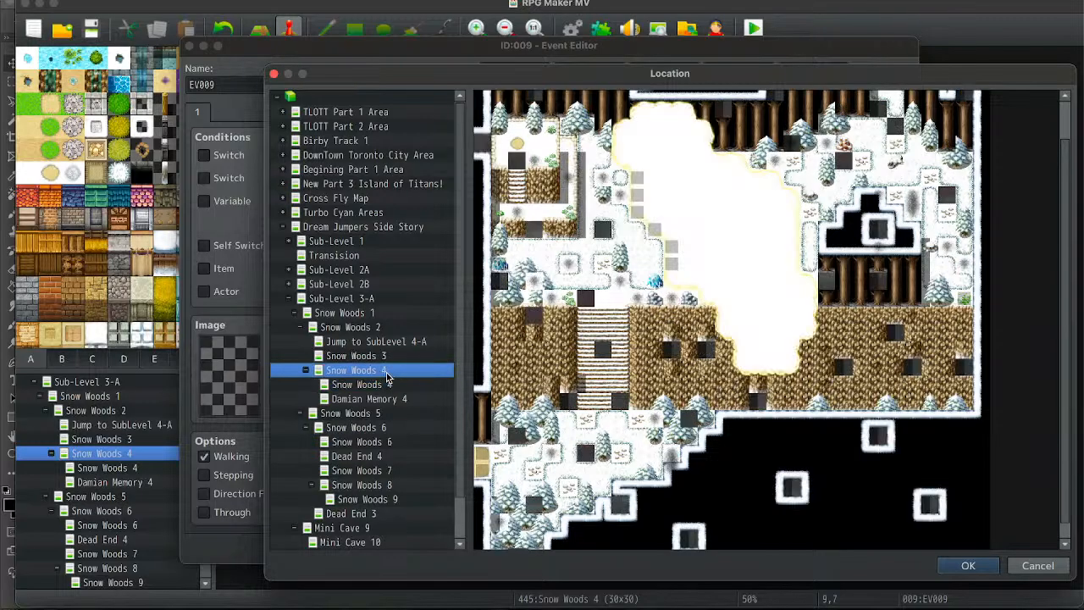
click(388, 385)
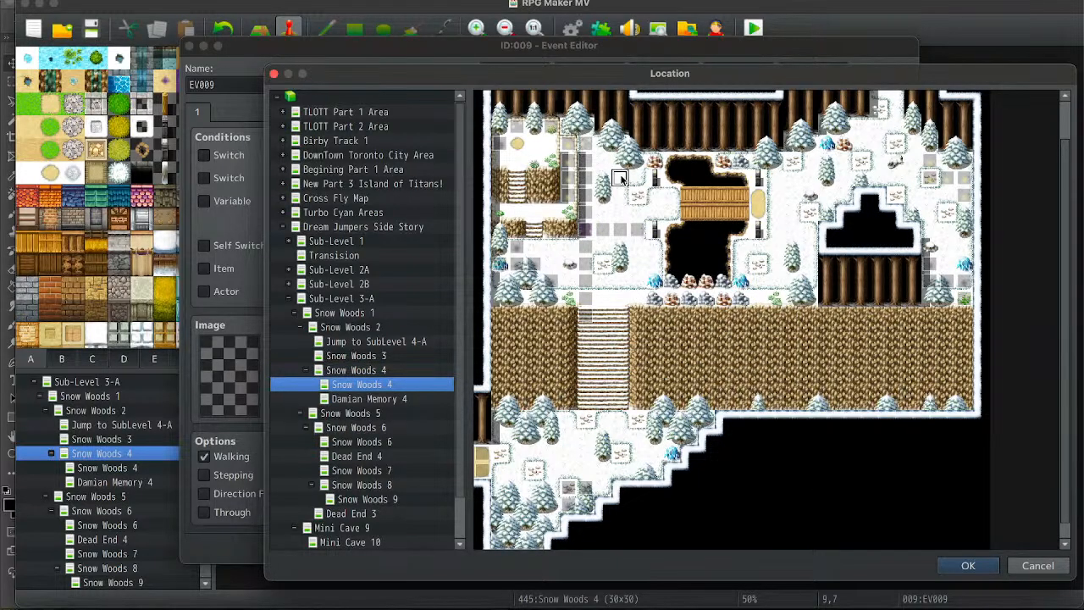
double_click(621, 175)
click(692, 398)
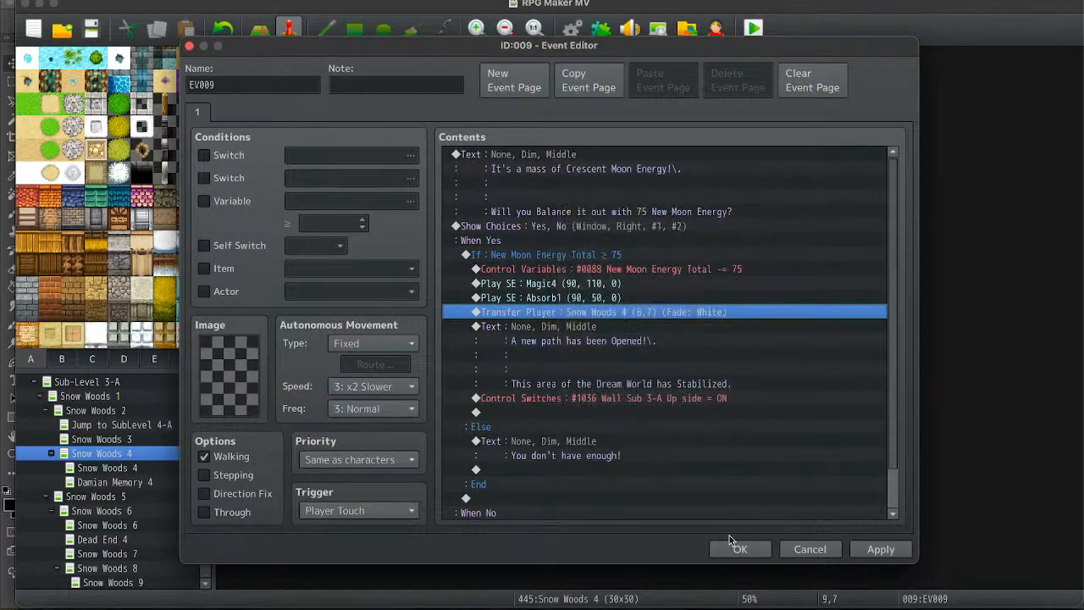
click(730, 551)
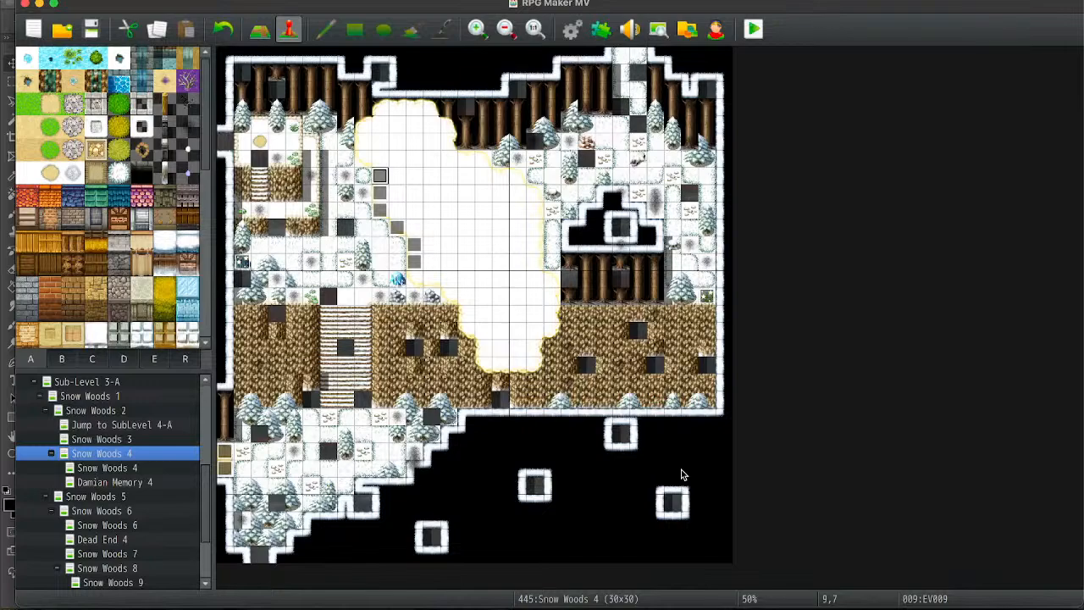
Paste another copy of the energy event at tile 8,6 on the energy wall's edge.
key(Left)
key(Up)
key(super+v)
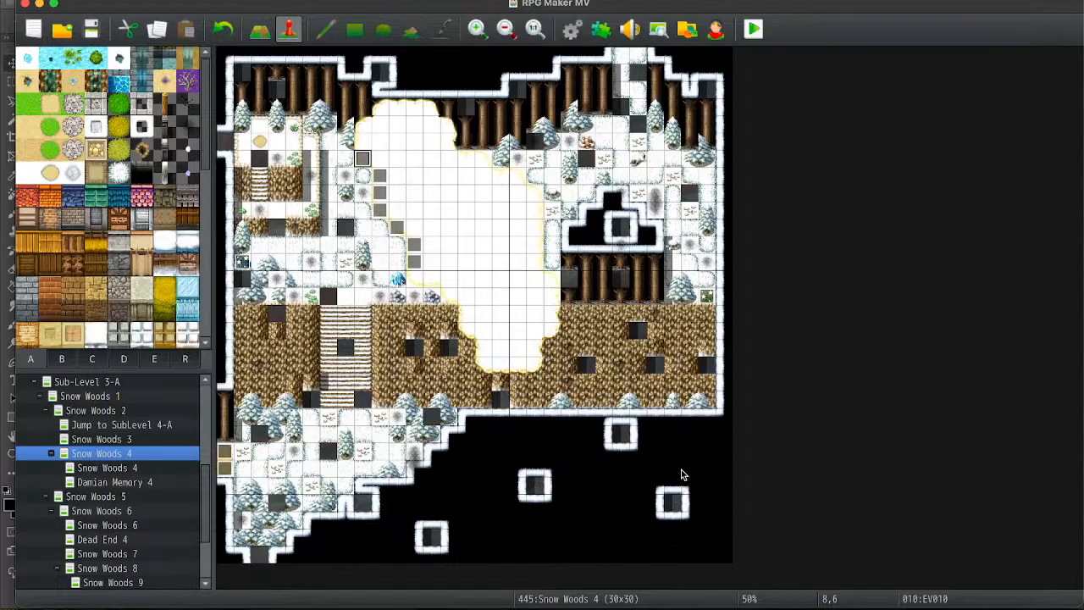
Set EV010's Transfer Player destination to tile 7,6 in the nested Snow Woods 4 map, and save the event.
key(Return)
click(650, 312)
double_click(650, 314)
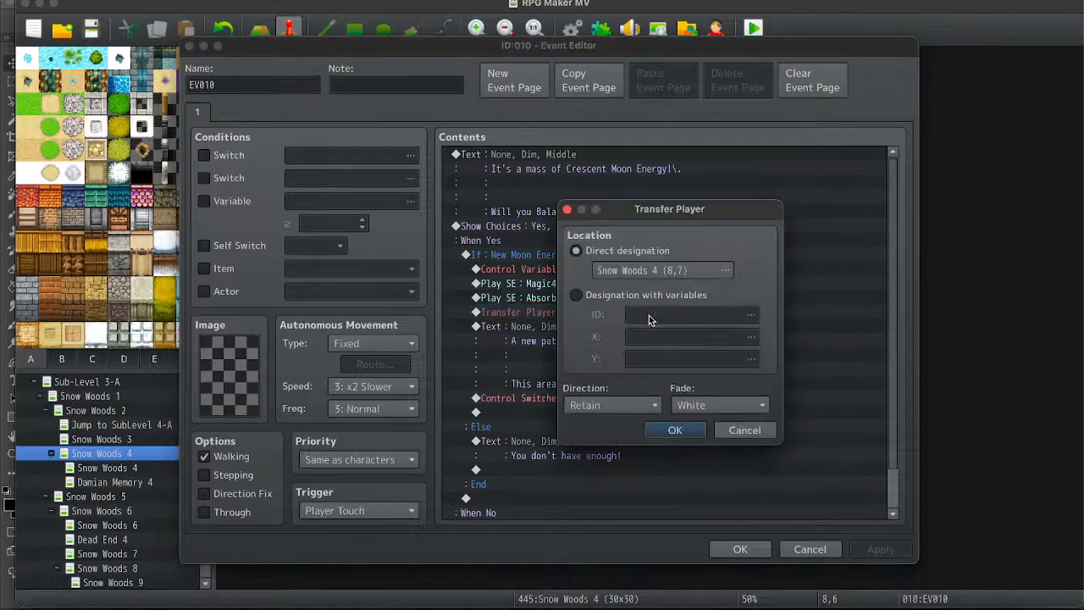
click(677, 271)
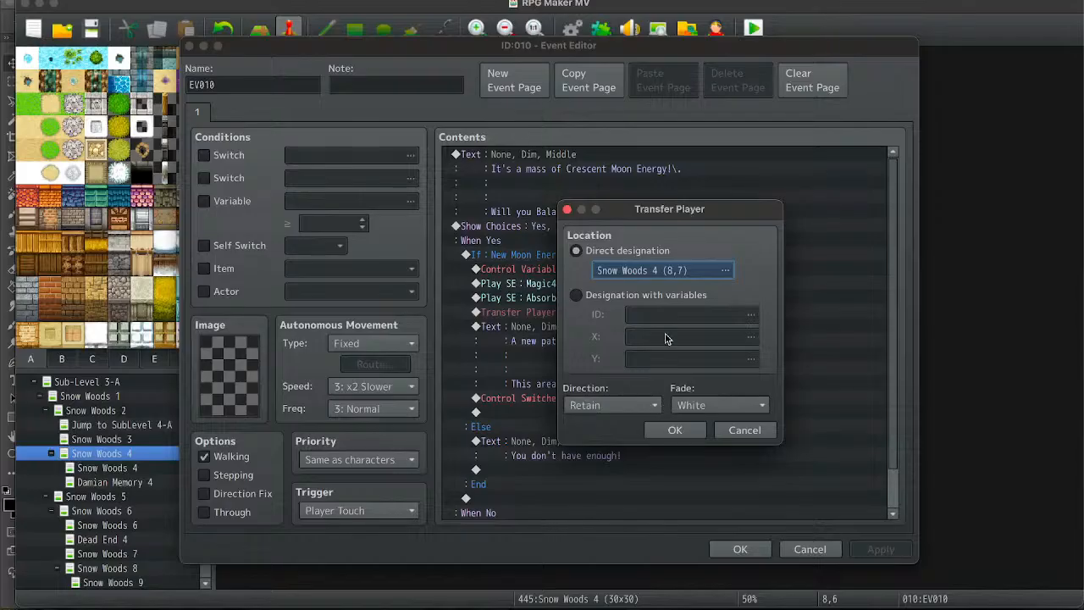
click(682, 270)
click(388, 372)
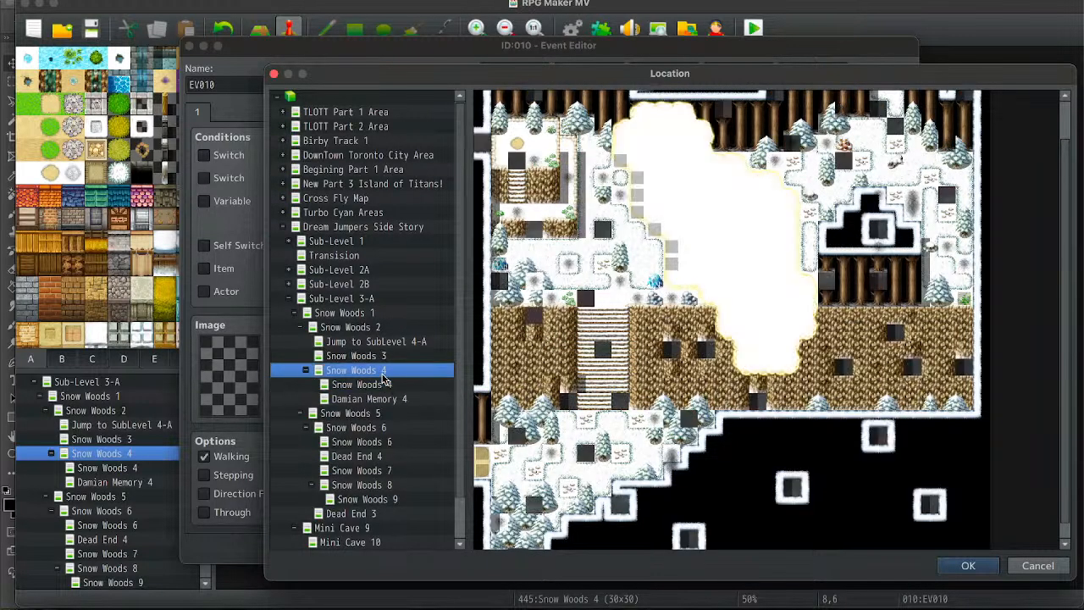
click(389, 386)
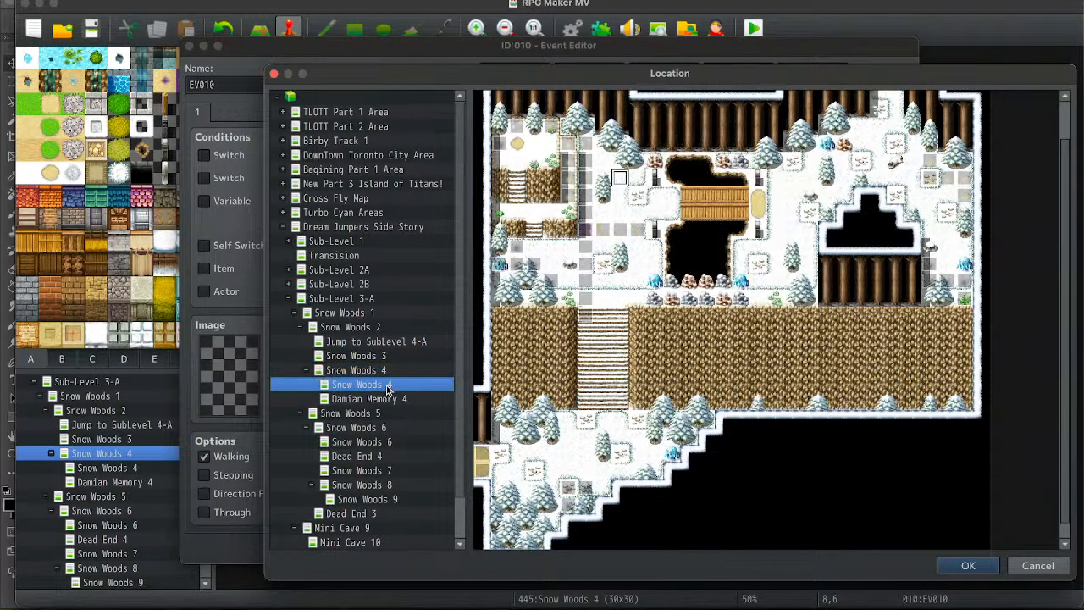
double_click(613, 161)
click(674, 430)
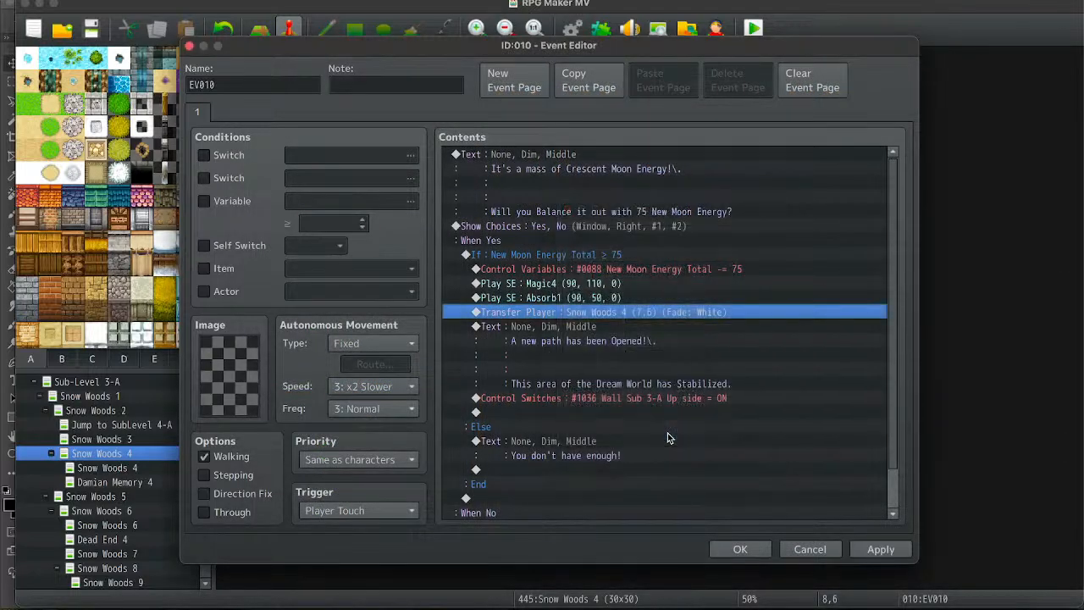
click(740, 549)
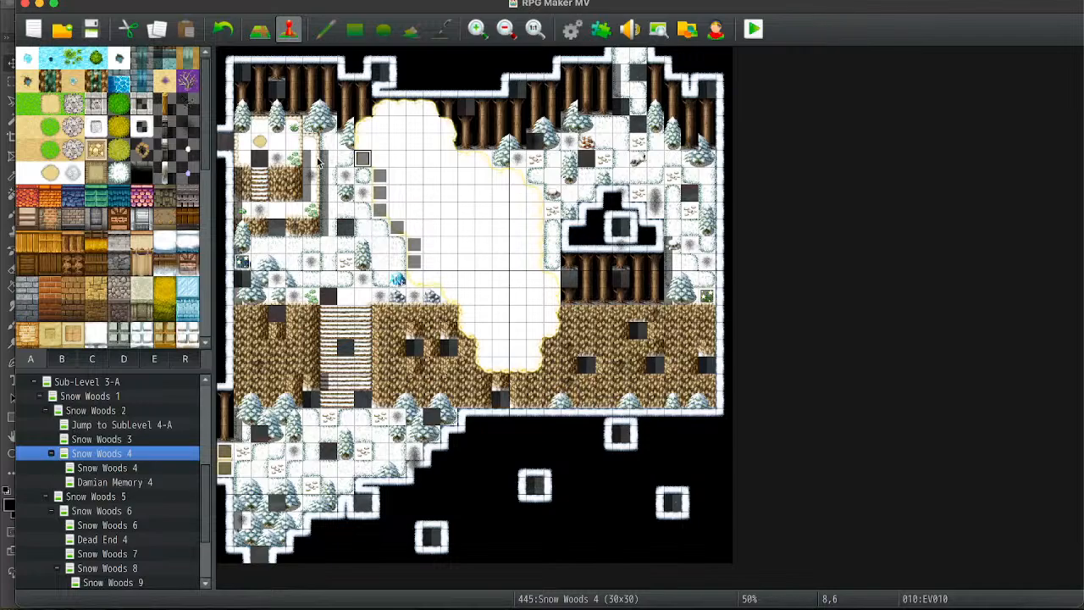
Save the project, and copy the energy wall event at tile 10,14 of the Desert 4 Wall map in Sub-Level 2B.
click(90, 29)
scroll(106, 432, up, 3)
click(85, 423)
click(106, 436)
key(Down)
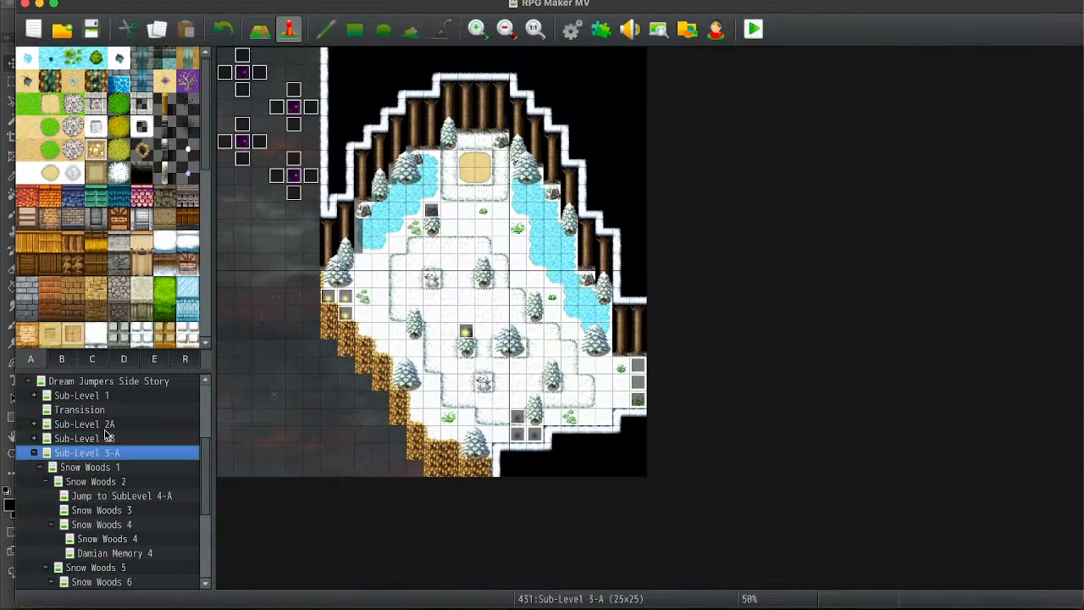
key(Up)
key(Right)
key(Down)
key(Down)
key(Down)
key(Down)
key(Down)
key(Down)
key(Down)
key(Down)
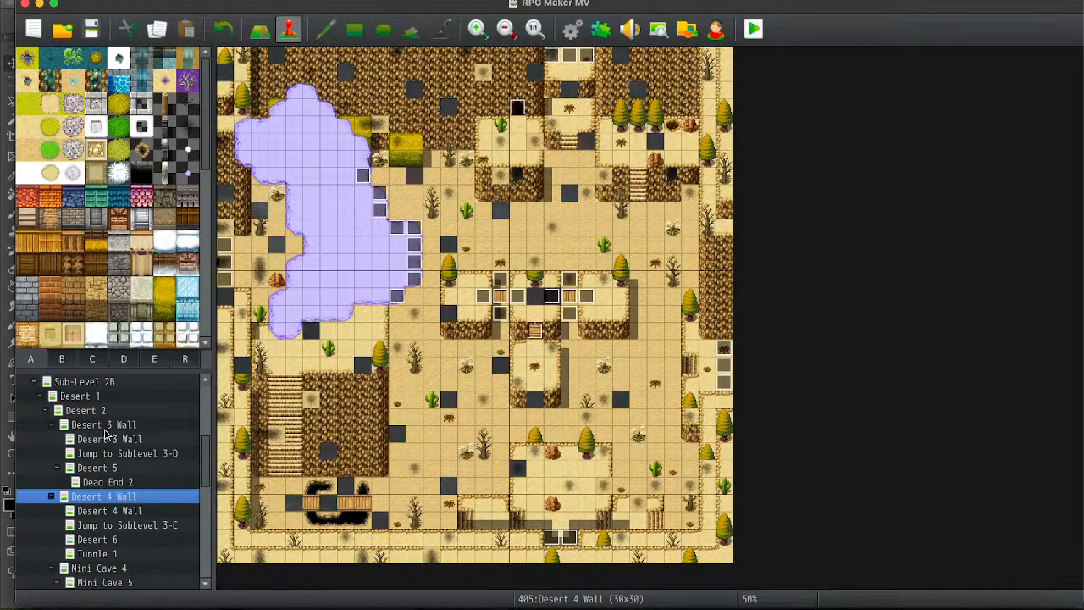
click(397, 296)
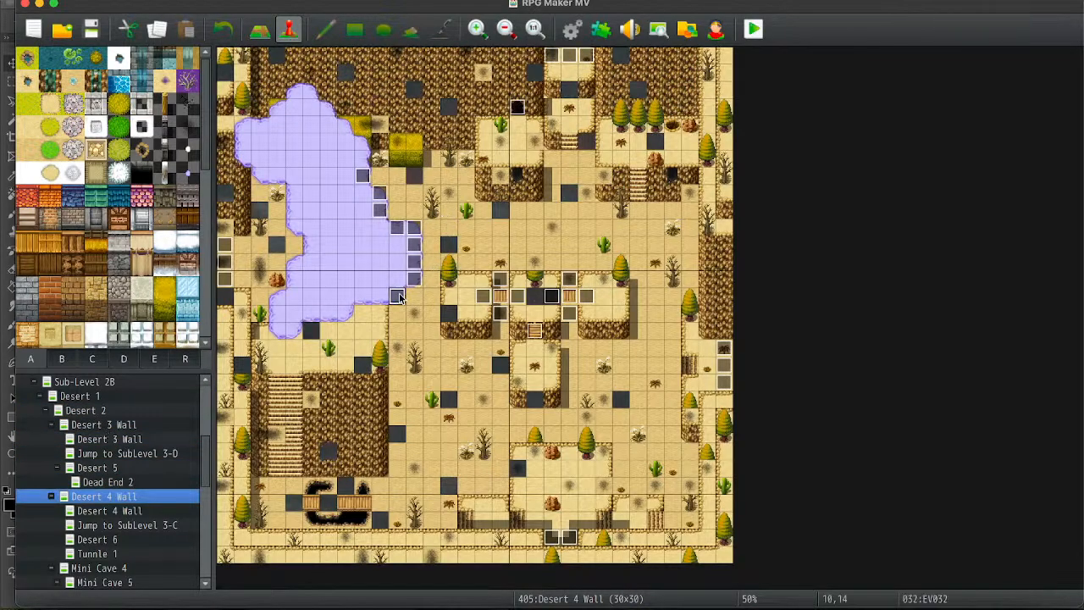
Paste the copied wall event at tile 8,13 of Snow Woods 6, on the edge of the purple energy wall.
scroll(107, 415, up, 2)
click(107, 408)
key(Left)
click(119, 425)
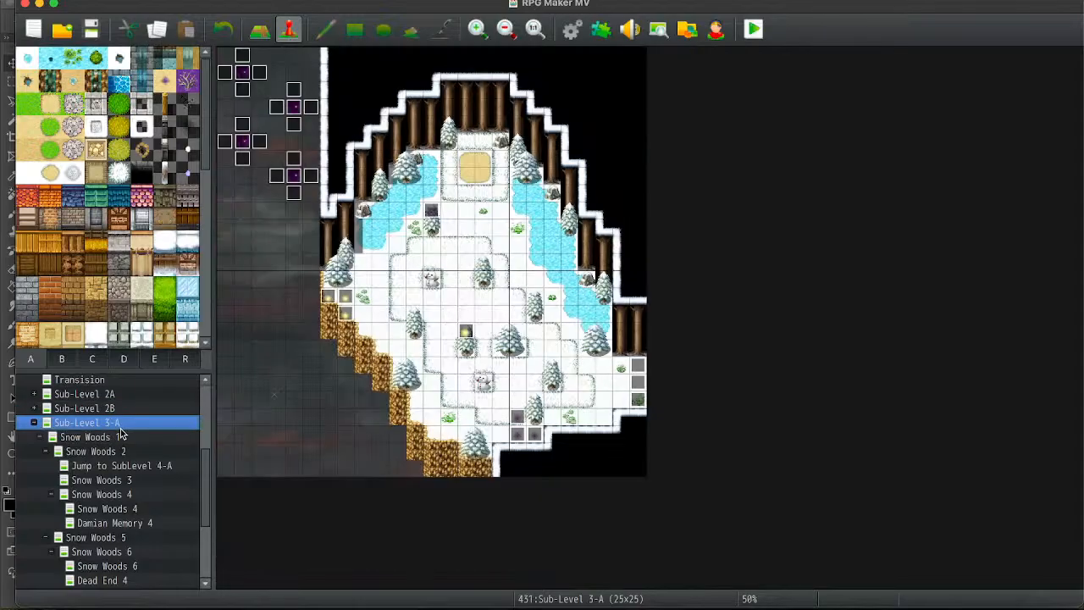
key(Down)
key(Down)
key(Down)
key(Down)
key(Down)
key(Down)
key(Down)
key(Down)
key(Down)
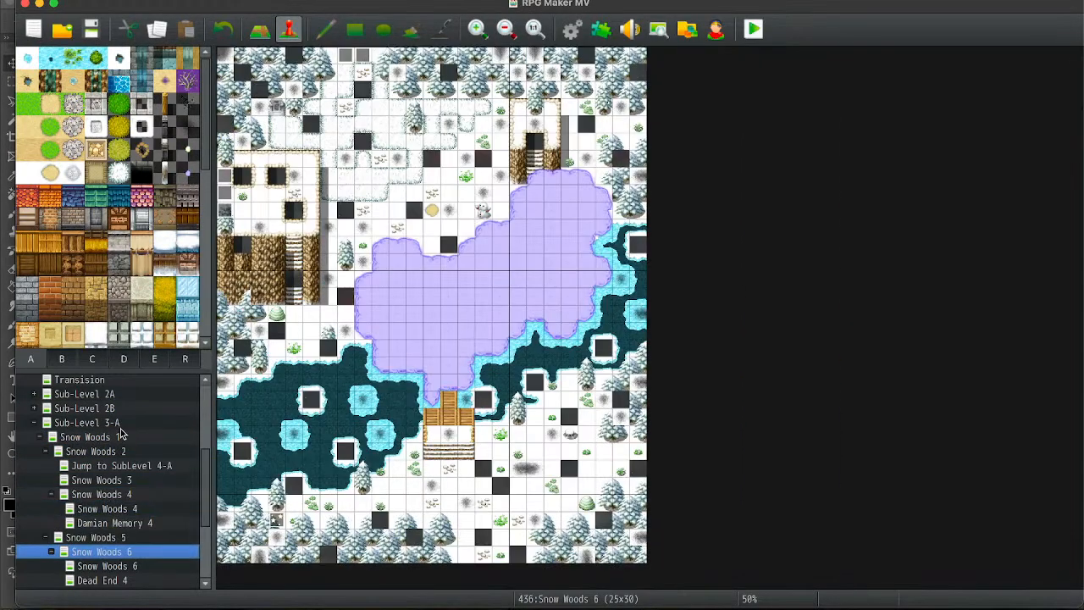
click(363, 278)
Set the Cressent Moon Energy Total condition in the pasted event's facing-left branch to at least 75.
double_click(362, 278)
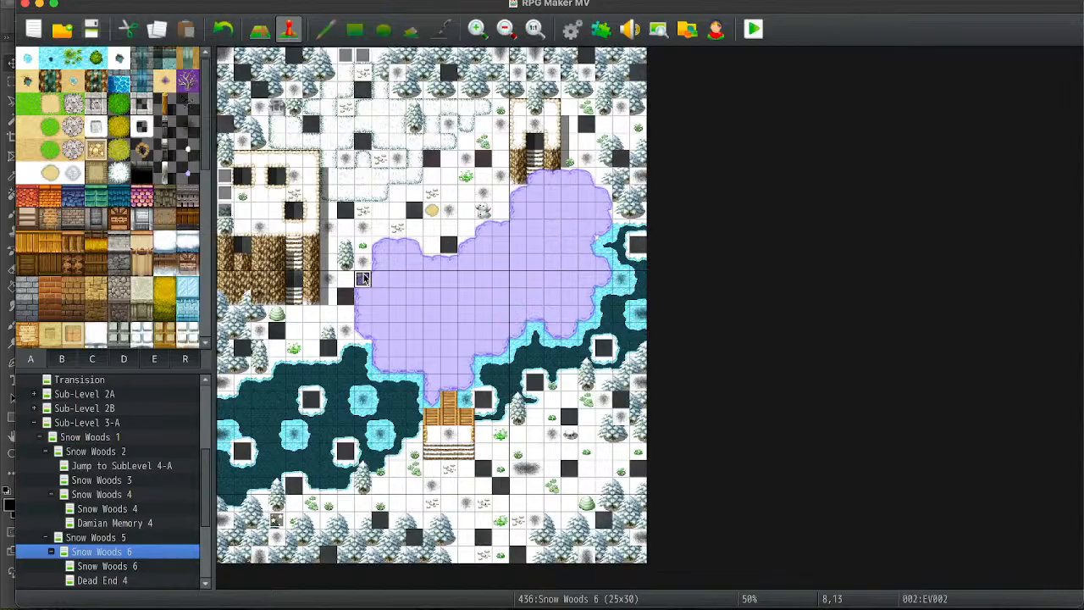
double_click(607, 269)
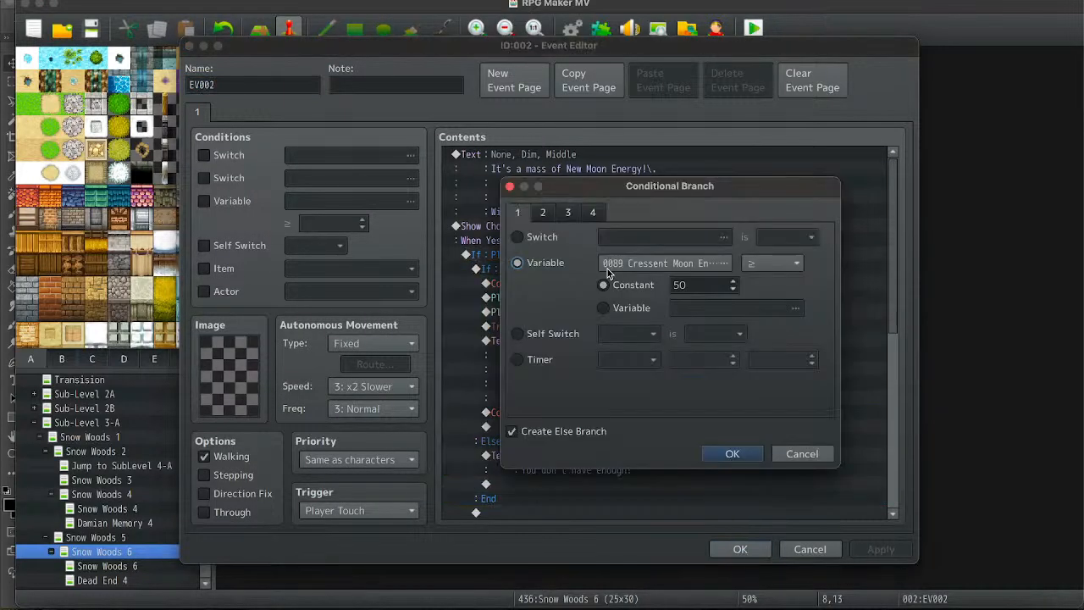
double_click(688, 286)
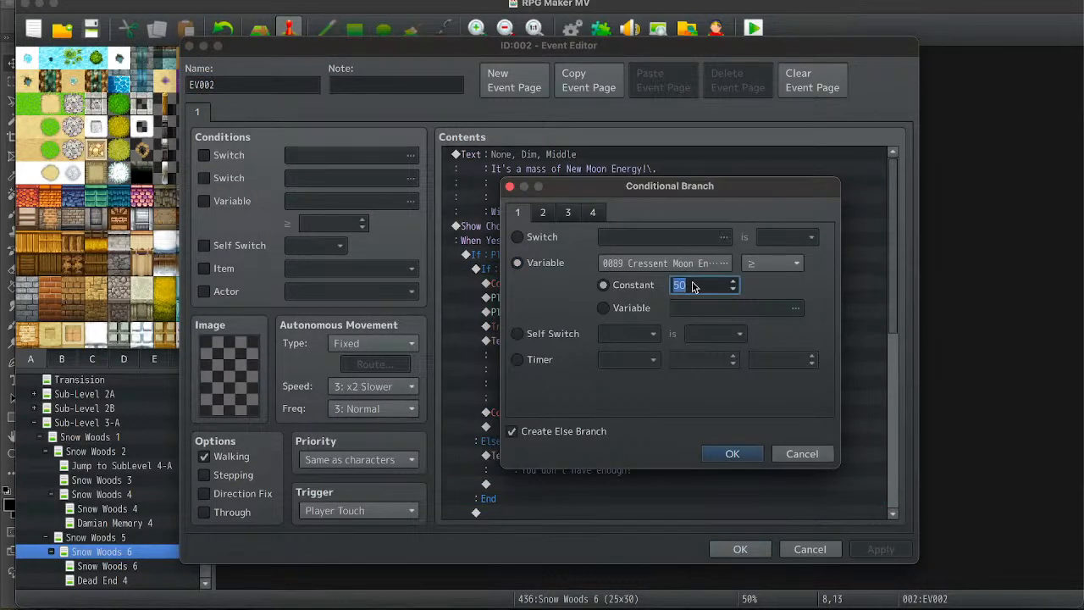
text(75)
click(733, 454)
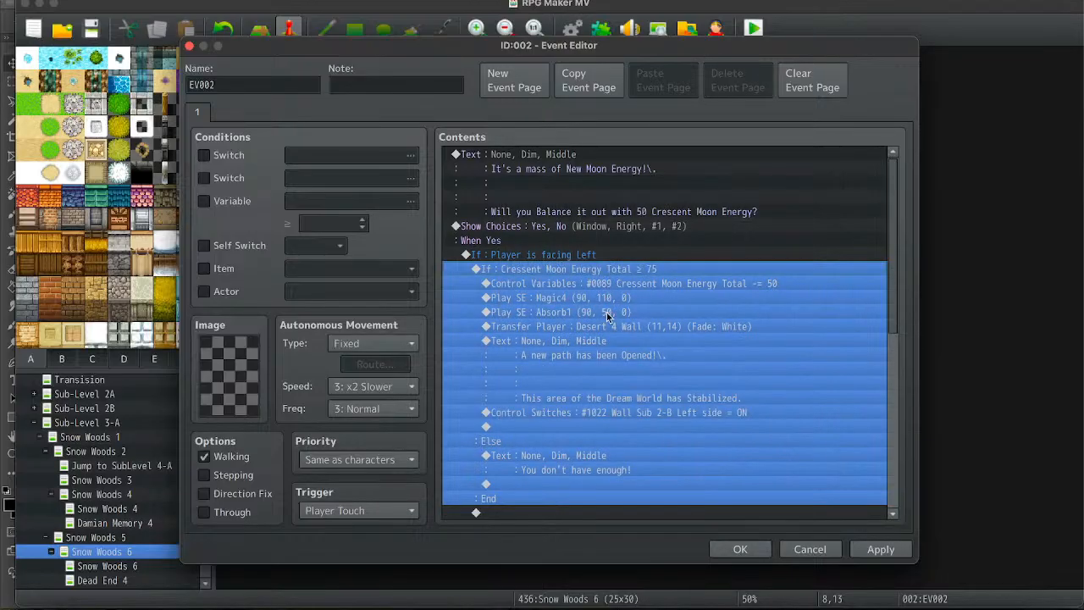
Set the amount subtracted from variable 0089 Cressent Moon Energy Total to 75 in the same branch.
click(627, 327)
double_click(673, 283)
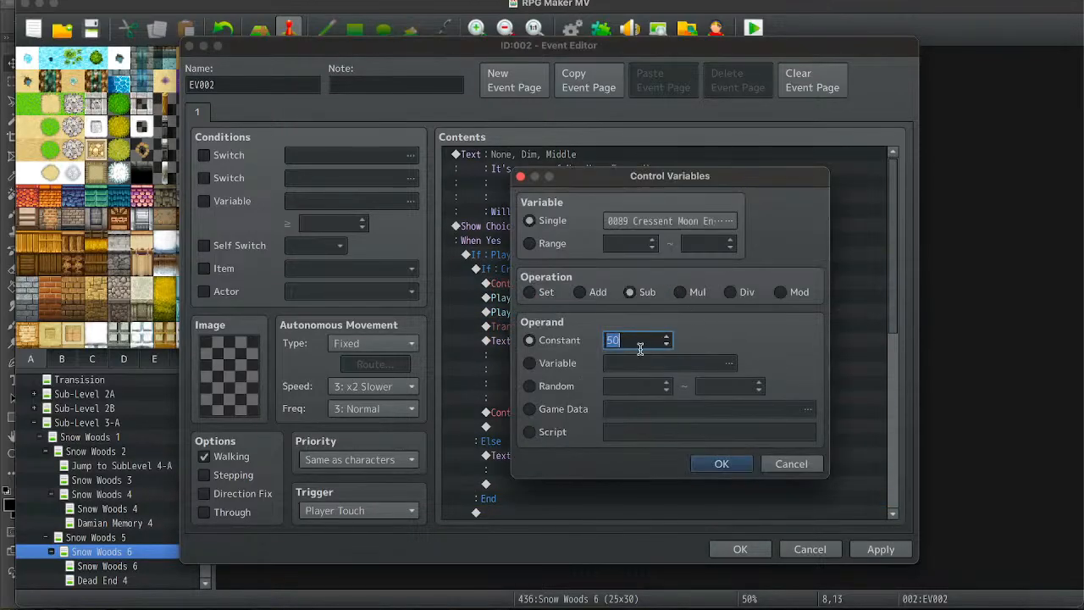
text(75)
click(739, 464)
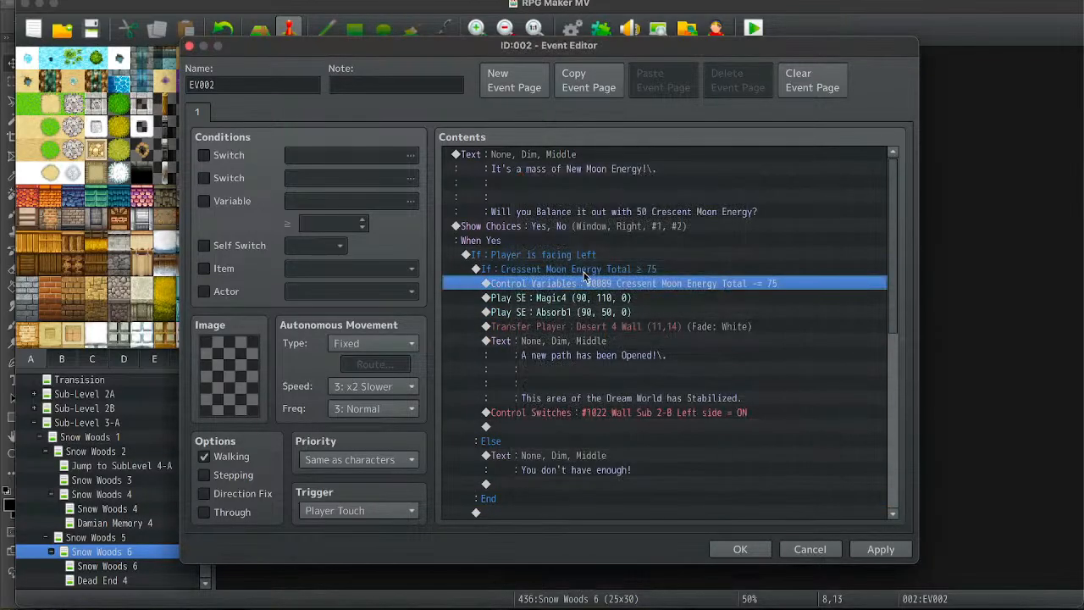
Change the branch's Control Switches command to turn on switch 1037 Wall Sub 3-A Down side.
click(657, 414)
double_click(656, 414)
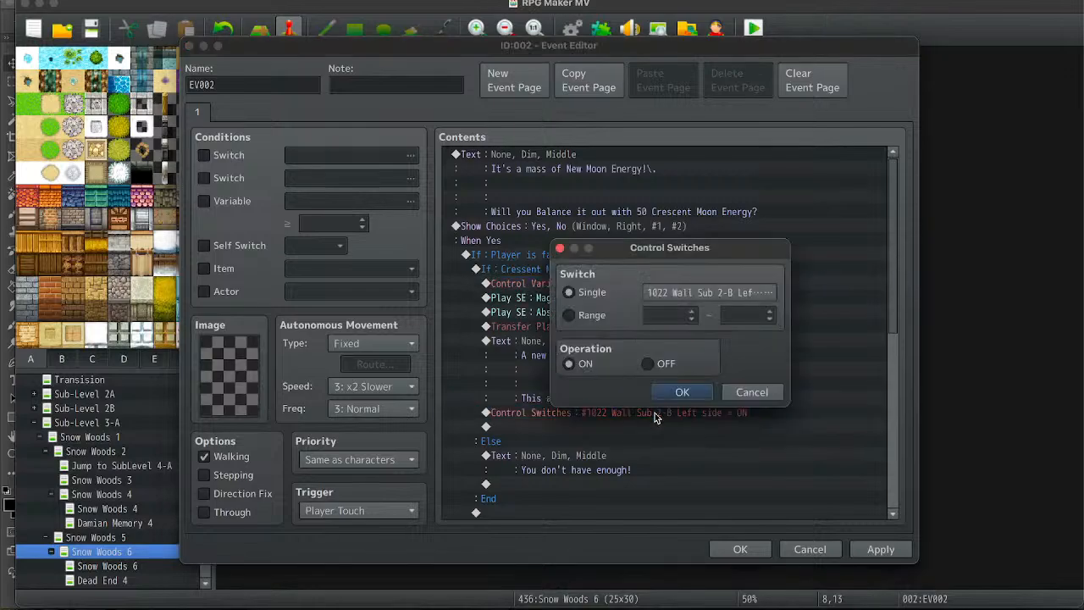
click(749, 291)
double_click(737, 399)
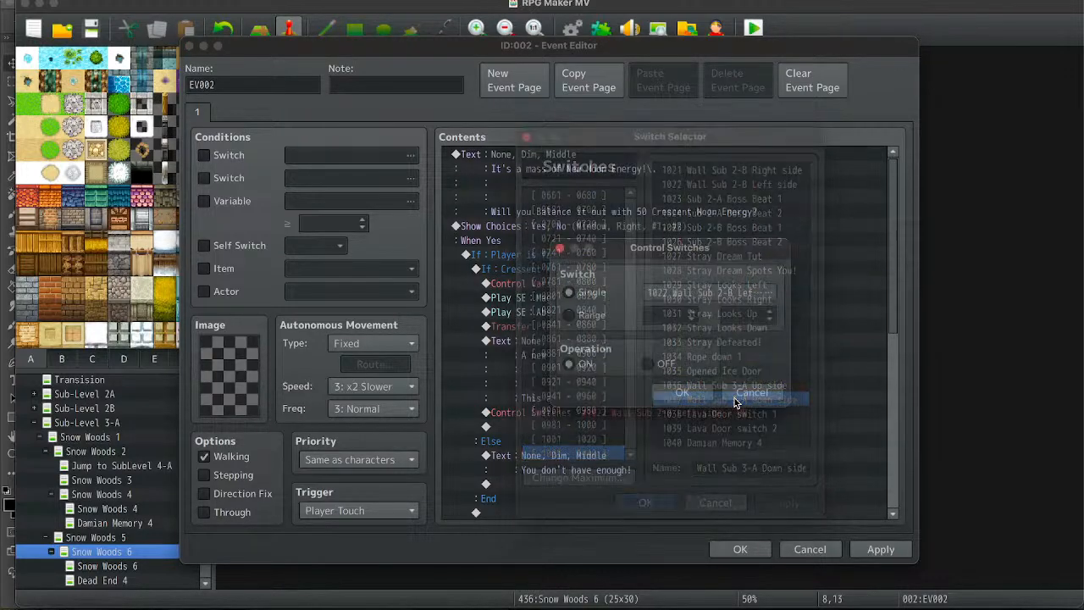
click(684, 398)
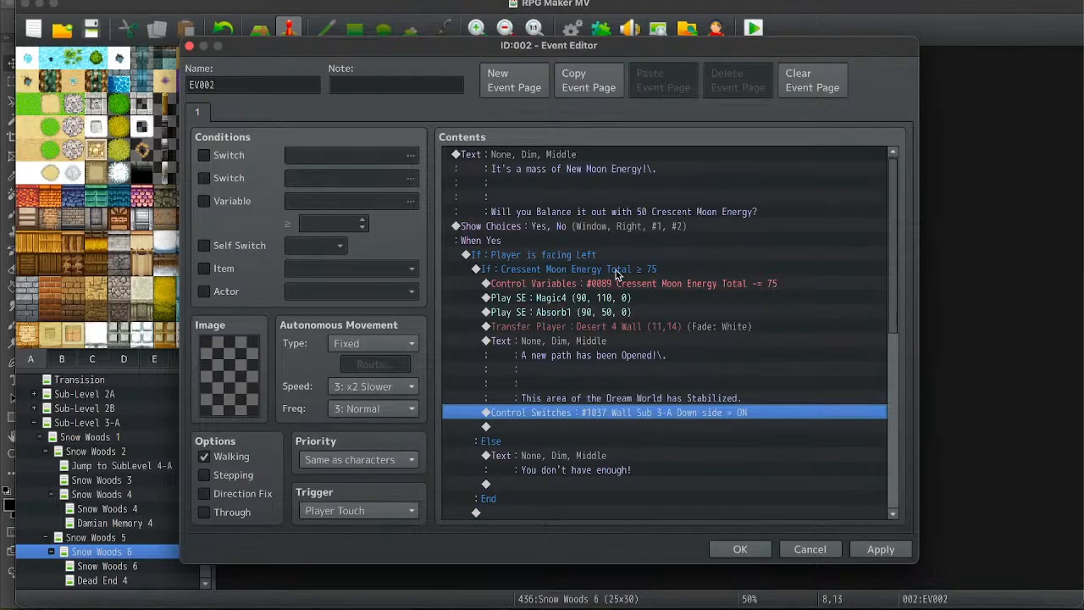
Replace the "Player is facing Left" branch under When Yes with a copy of its inner Cressent Moon Energy Total ≥ 75 branch.
mouse_move(565, 275)
mouse_down()
mouse_move(598, 261)
mouse_move(584, 276)
mouse_up()
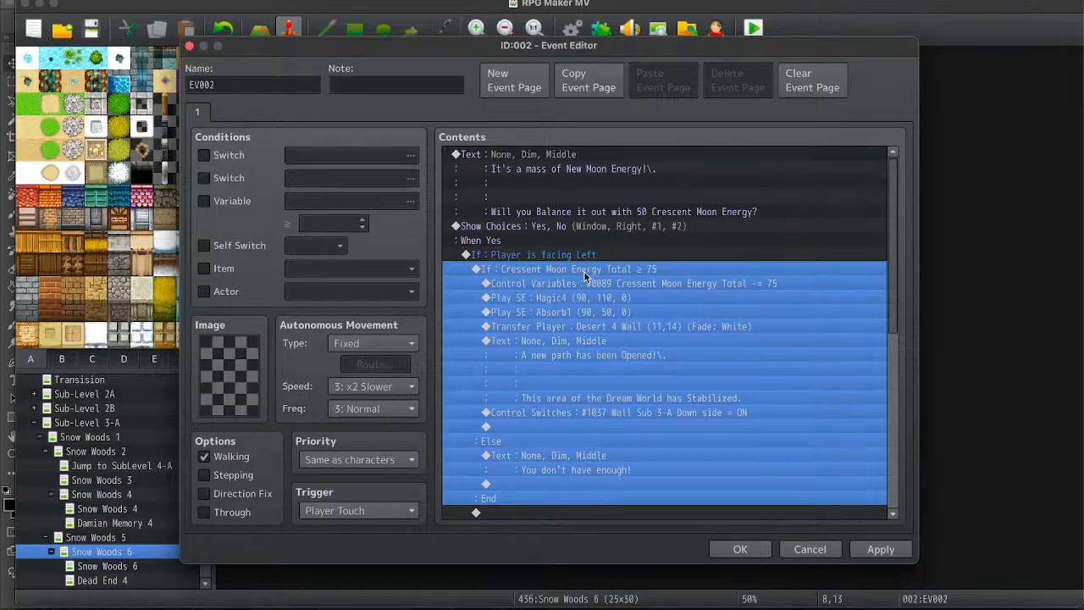
key(Delete)
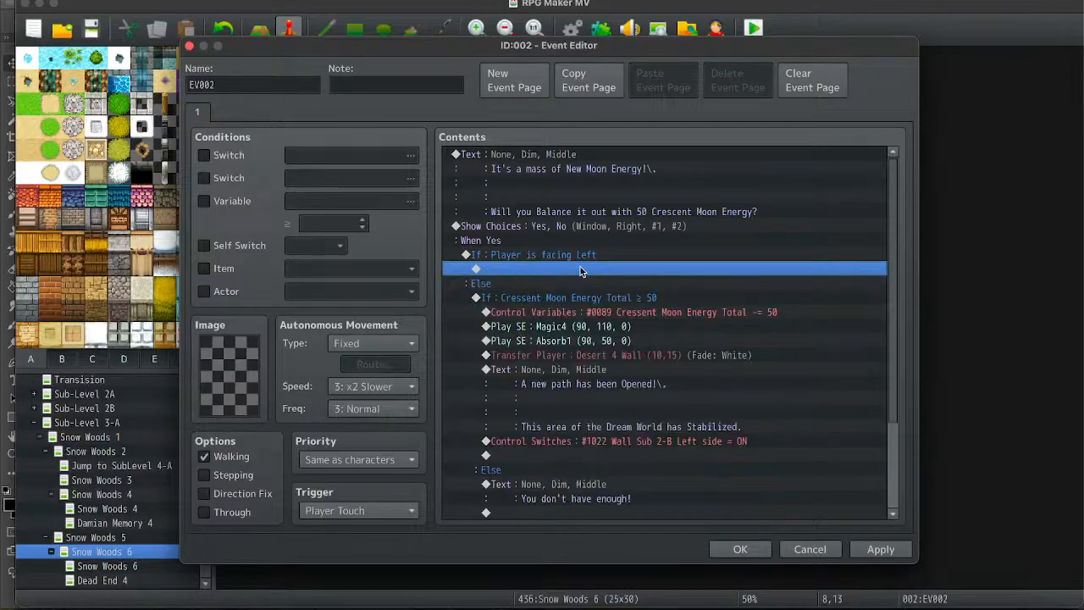
click(569, 258)
key(Delete)
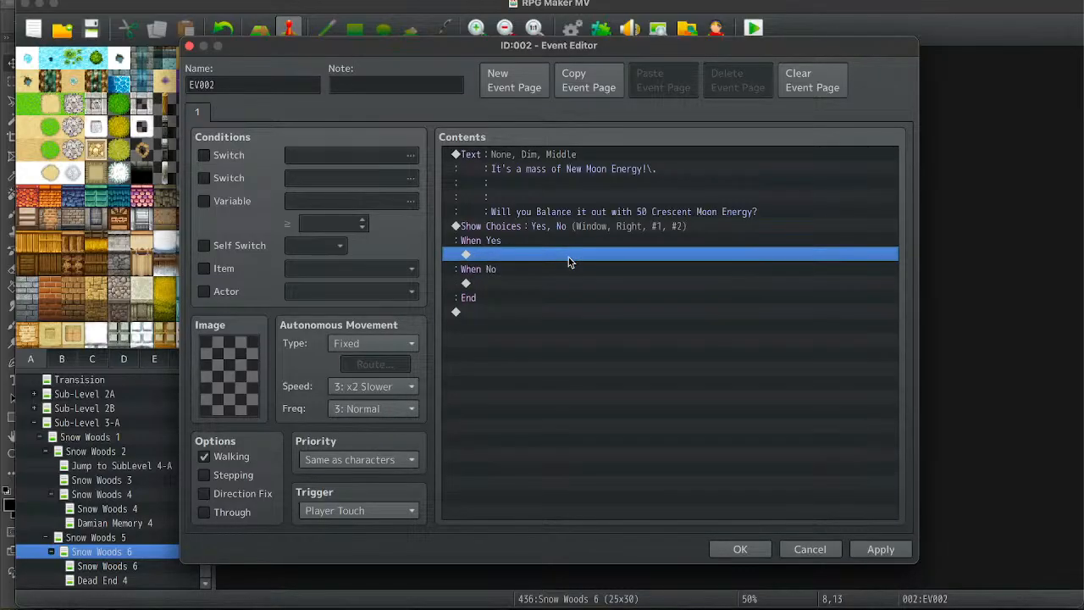
key(super+v)
click(566, 255)
click(520, 270)
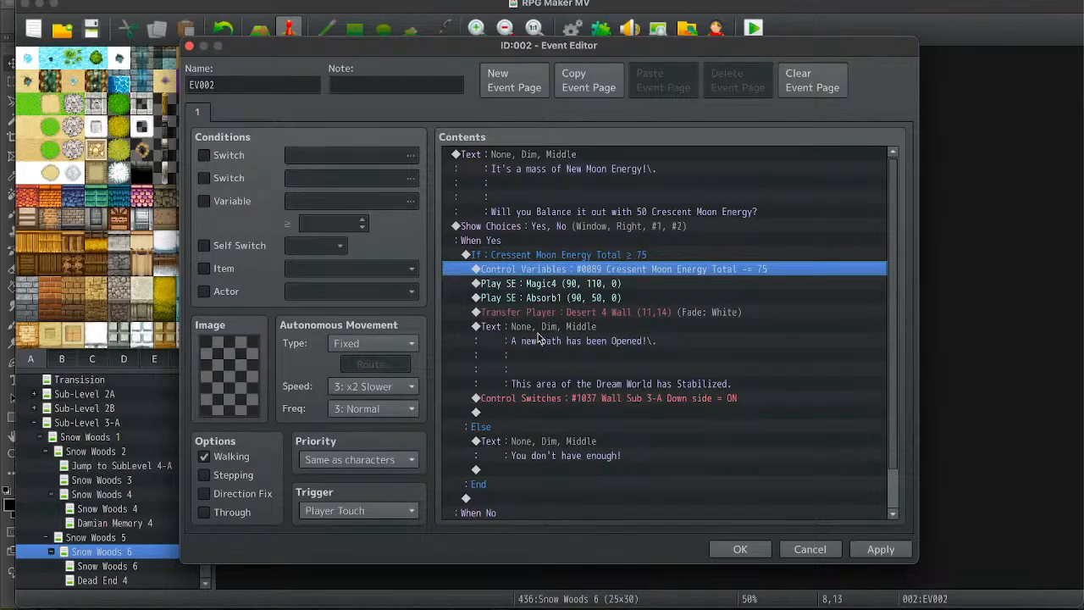
click(583, 261)
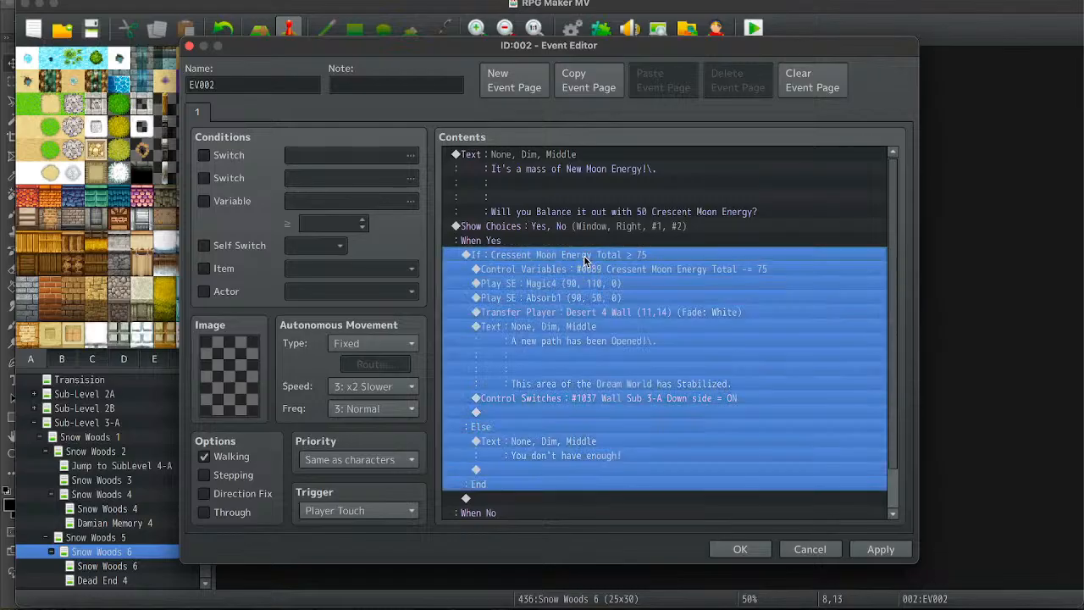
click(585, 283)
click(588, 312)
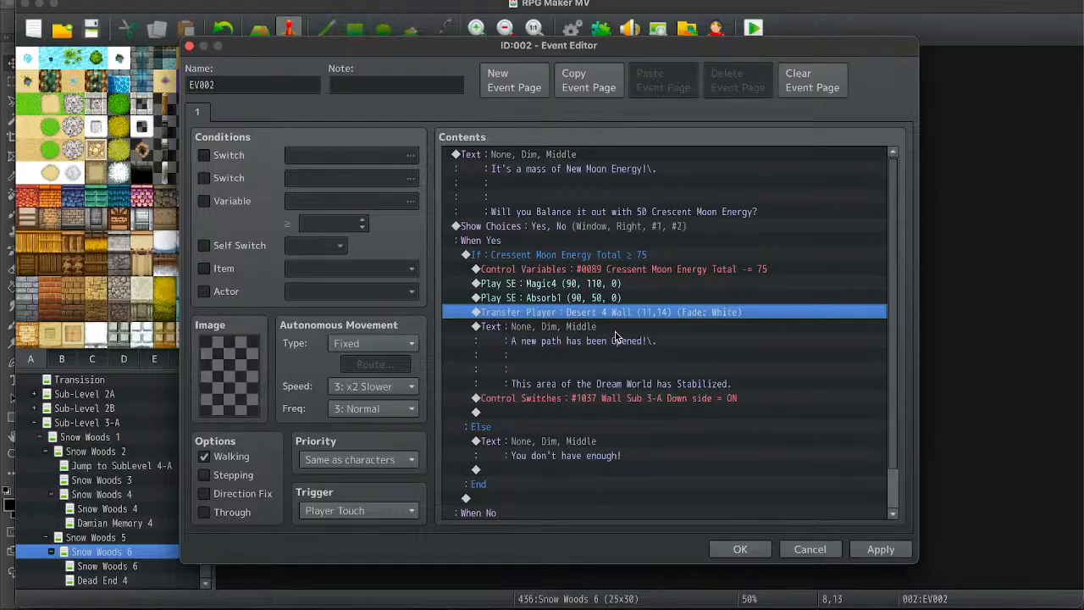
Review the commands in the Cressent Moon Energy Total ≥ 75 branch and save the event at (8,13).
click(614, 298)
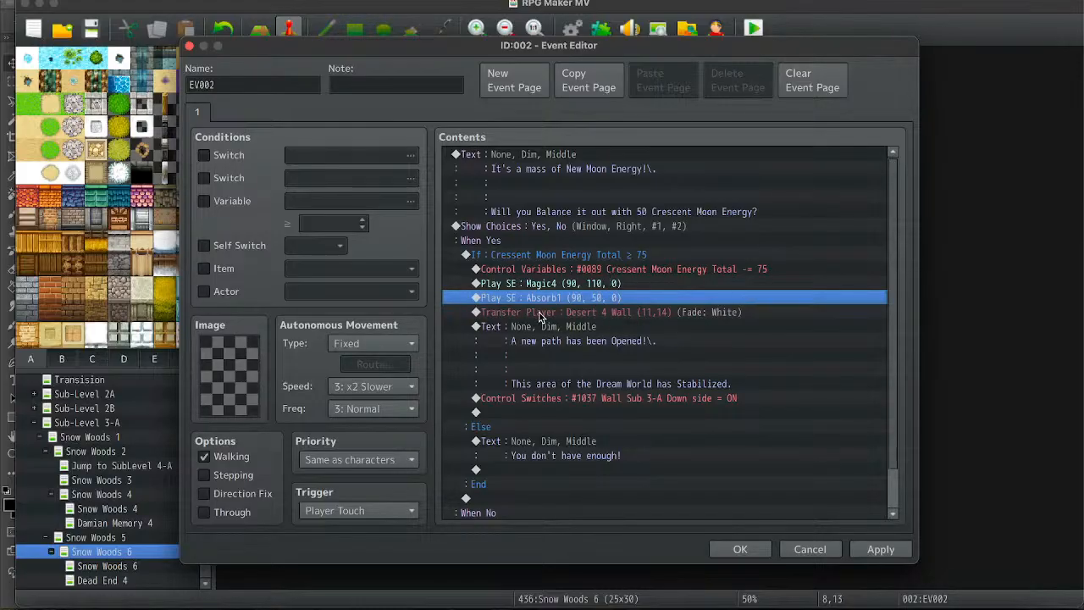
click(606, 271)
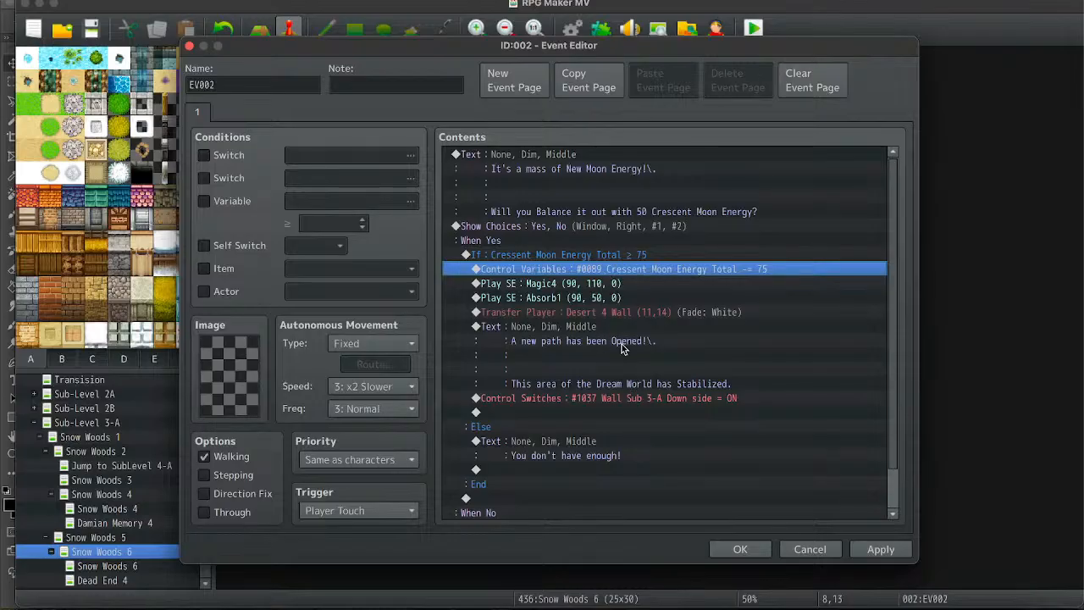
click(555, 312)
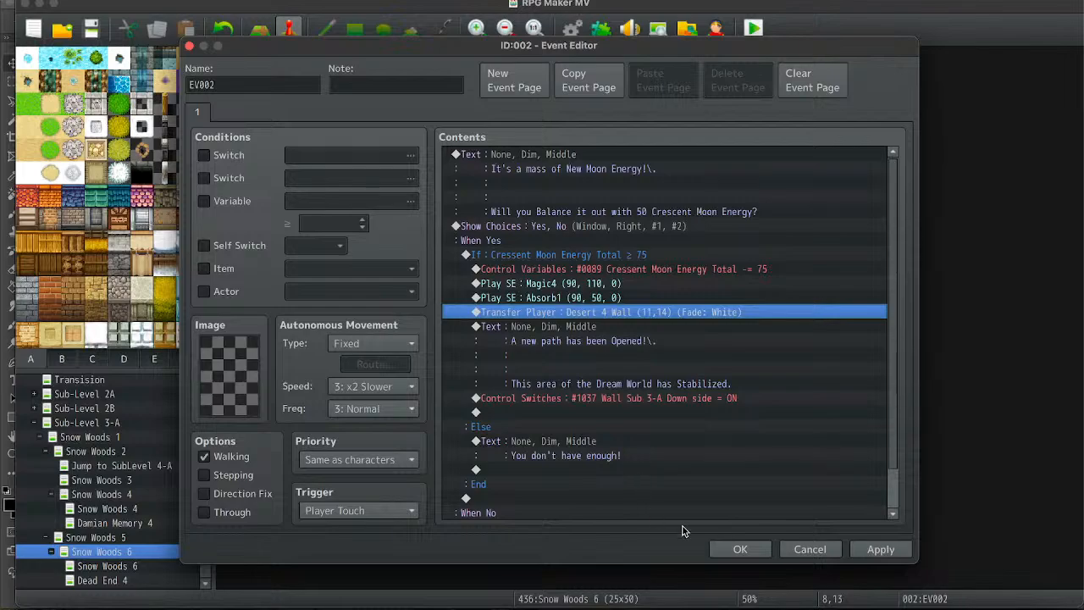
click(593, 255)
click(622, 283)
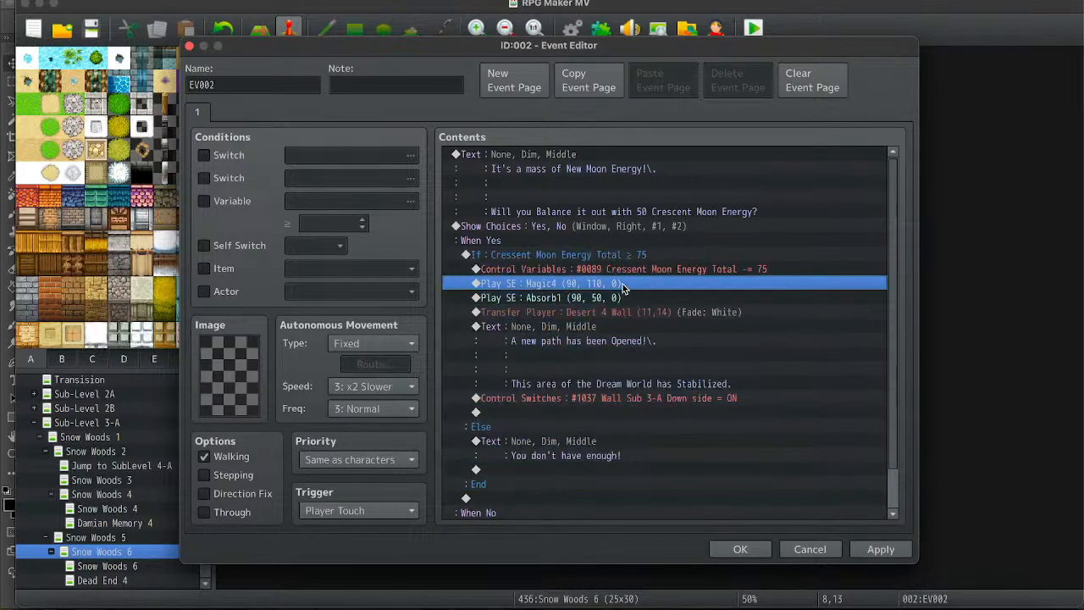
click(738, 548)
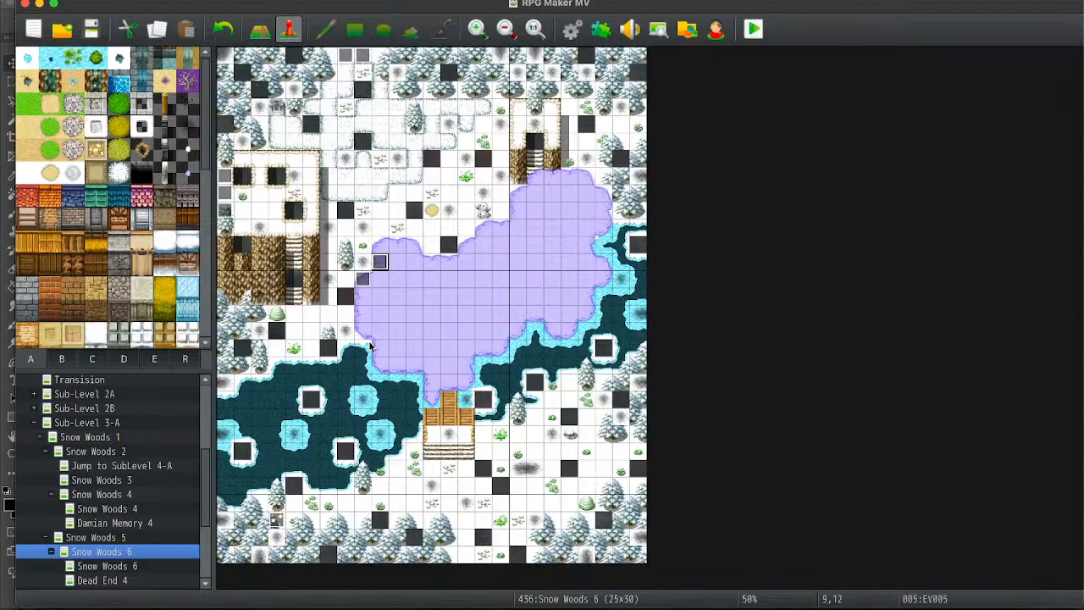
Place a copy of the wall event at (9,12), open it and check its Control Variables command without changing it.
double_click(380, 263)
double_click(657, 269)
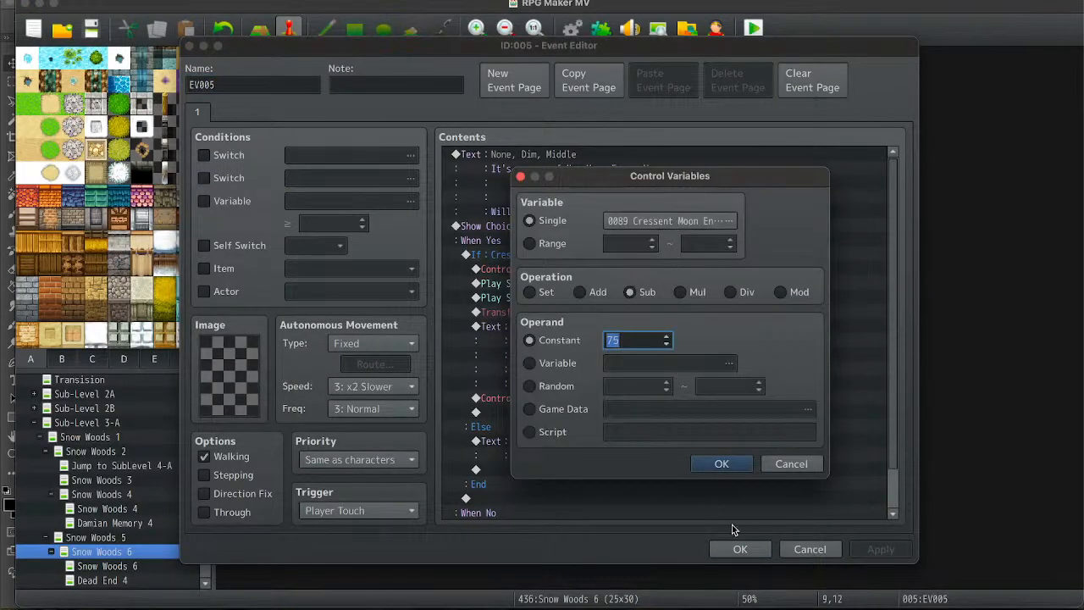
click(791, 463)
Set the Transfer Player destination in the (9,12) event to Snow Woods 6 (8,12) and save the event.
double_click(665, 312)
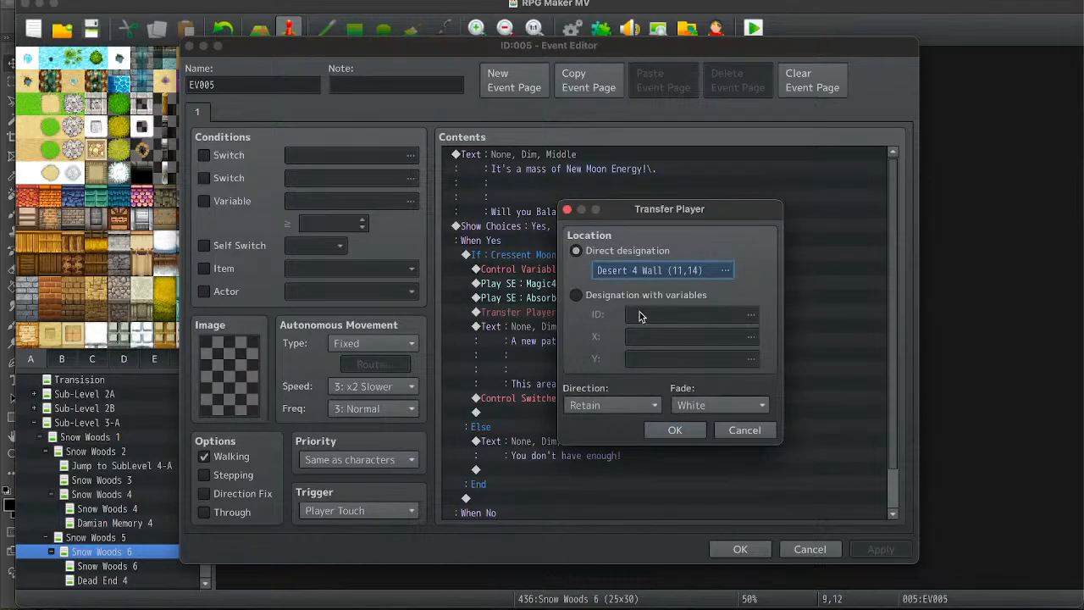
click(644, 276)
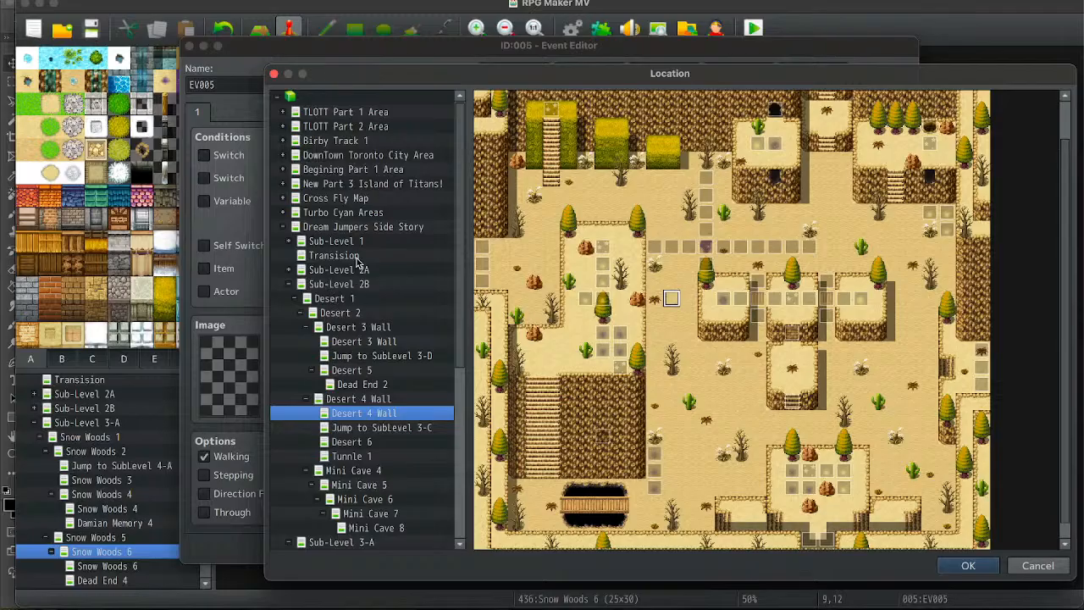
double_click(349, 286)
key(Down)
key(Down)
key(Down)
key(Down)
key(Down)
key(Down)
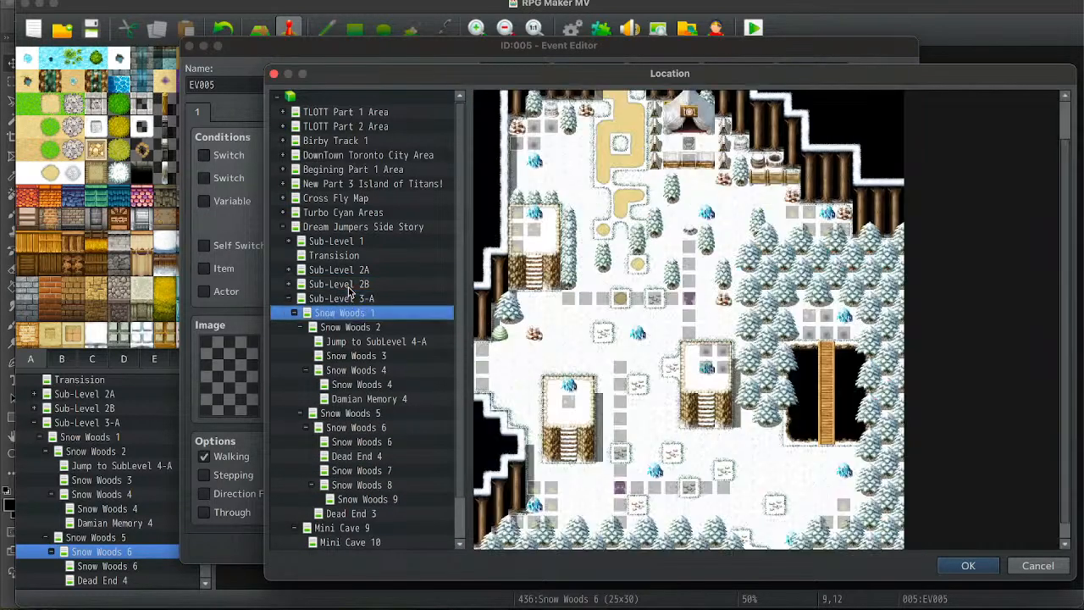
key(Down)
key(Down)
key(Down)
key(Down)
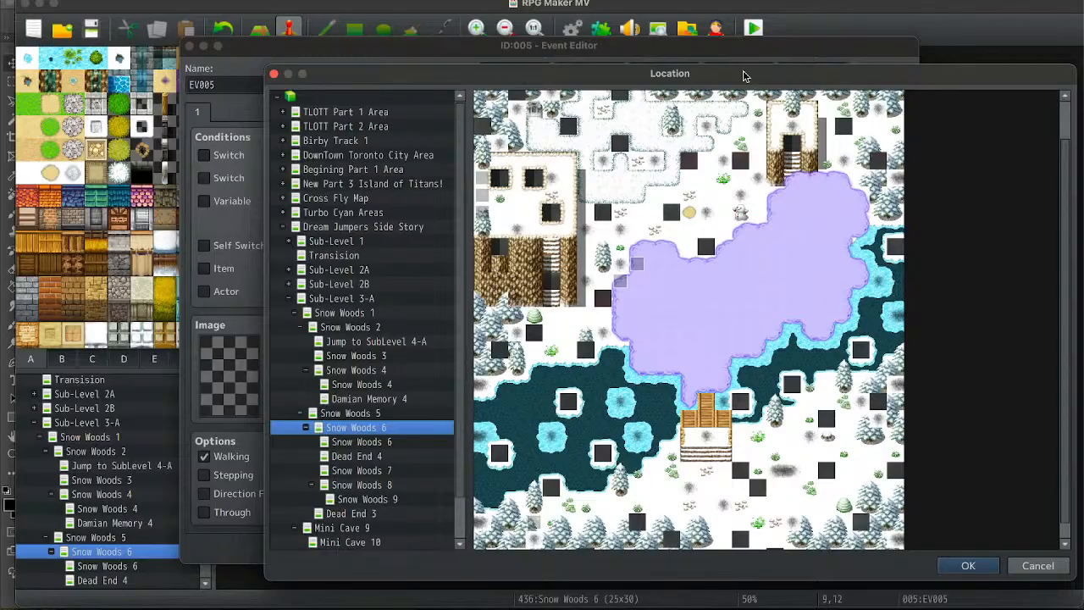
double_click(623, 270)
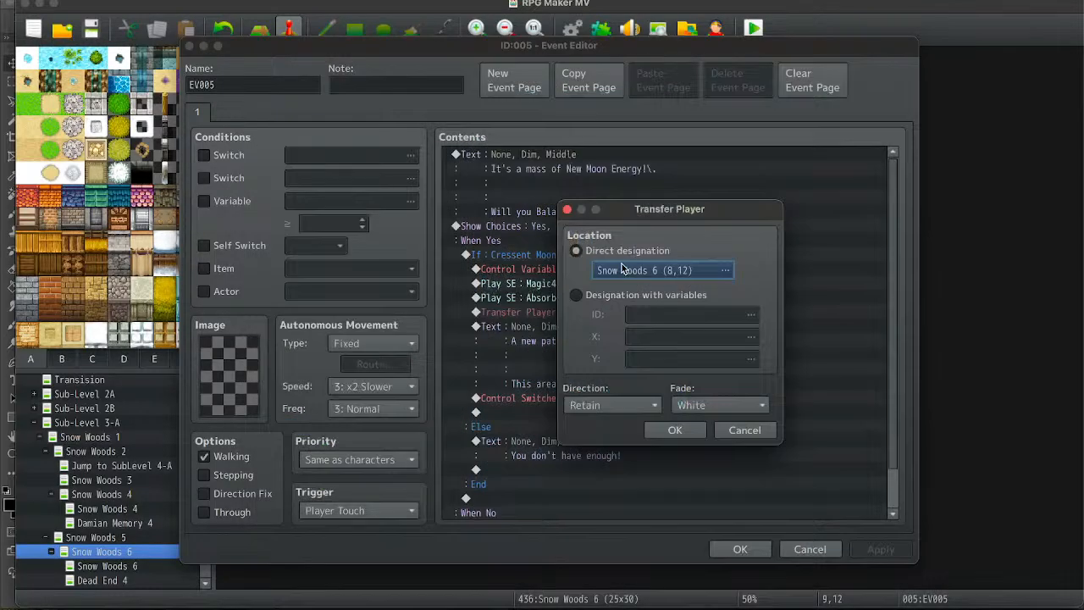
click(675, 429)
click(740, 549)
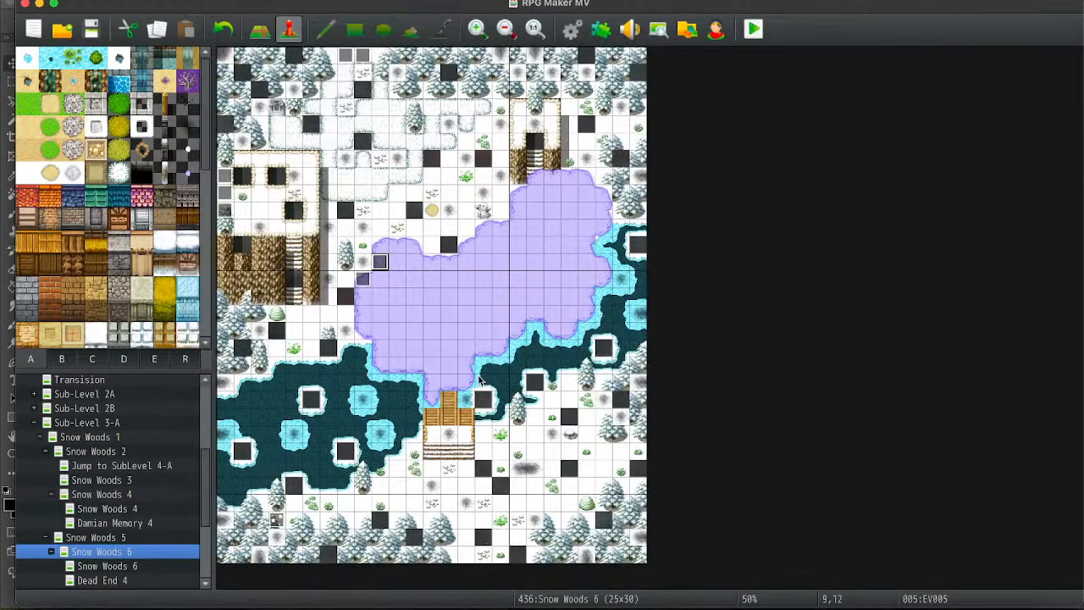
Place a copy of the wall event at (9,11), open it and check its energy subtraction and switch commands.
key(Down)
key(Left)
double_click(379, 246)
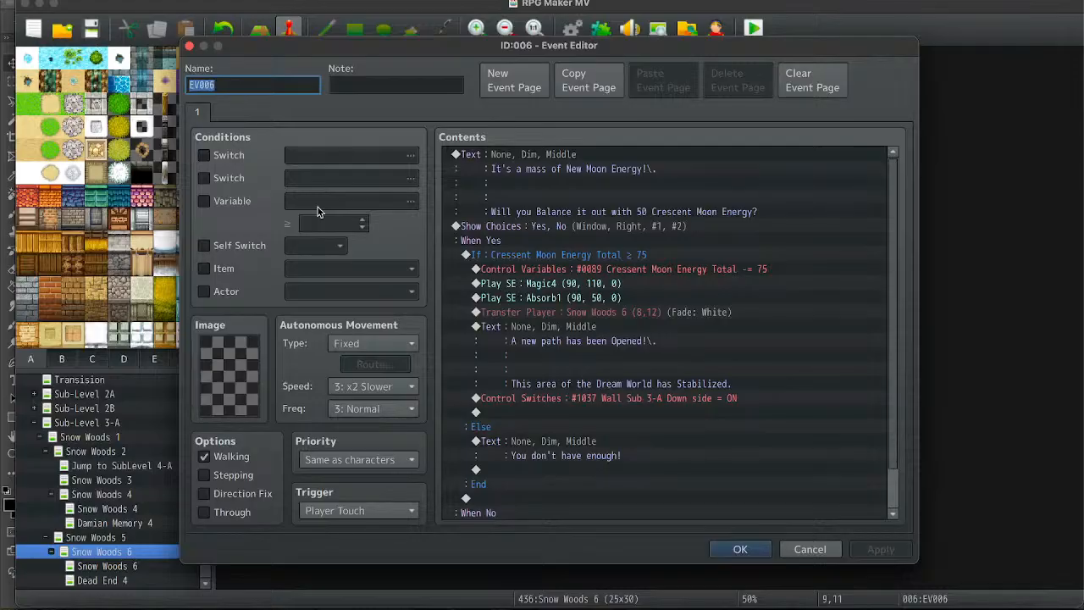
click(661, 270)
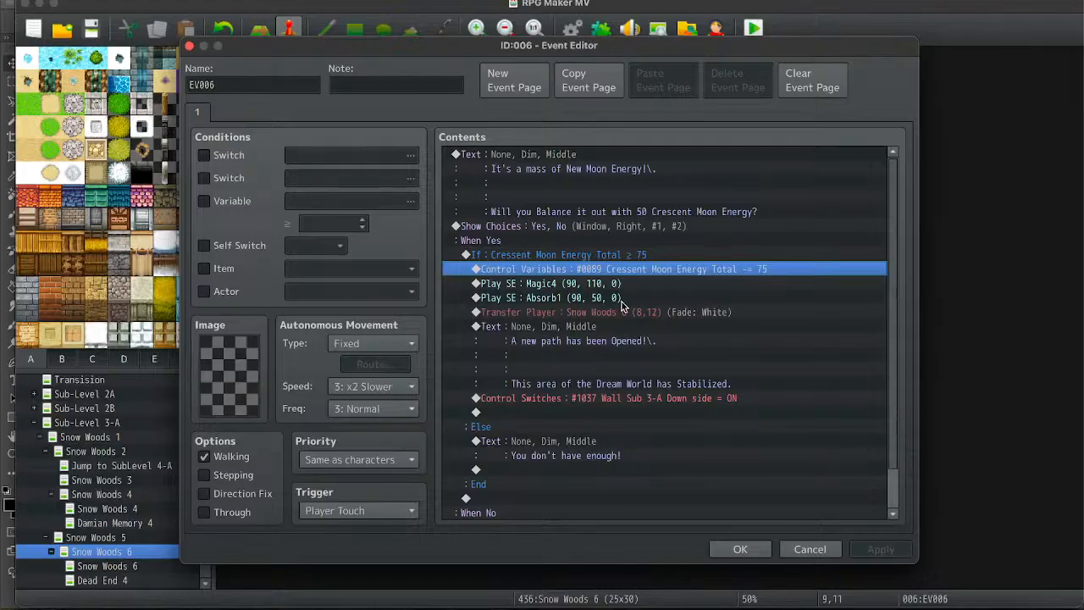
click(628, 400)
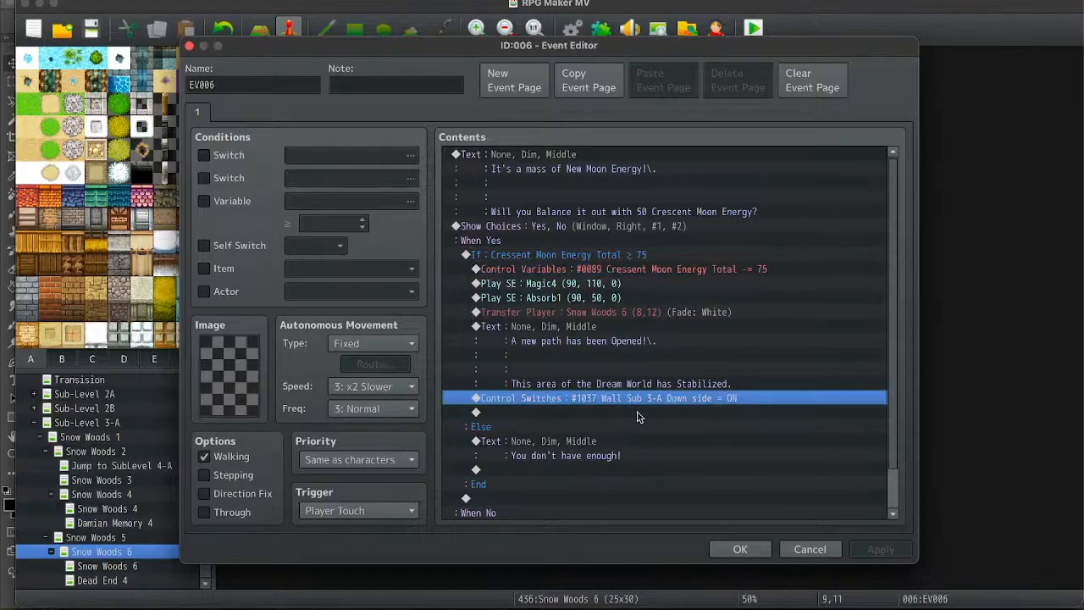
click(719, 270)
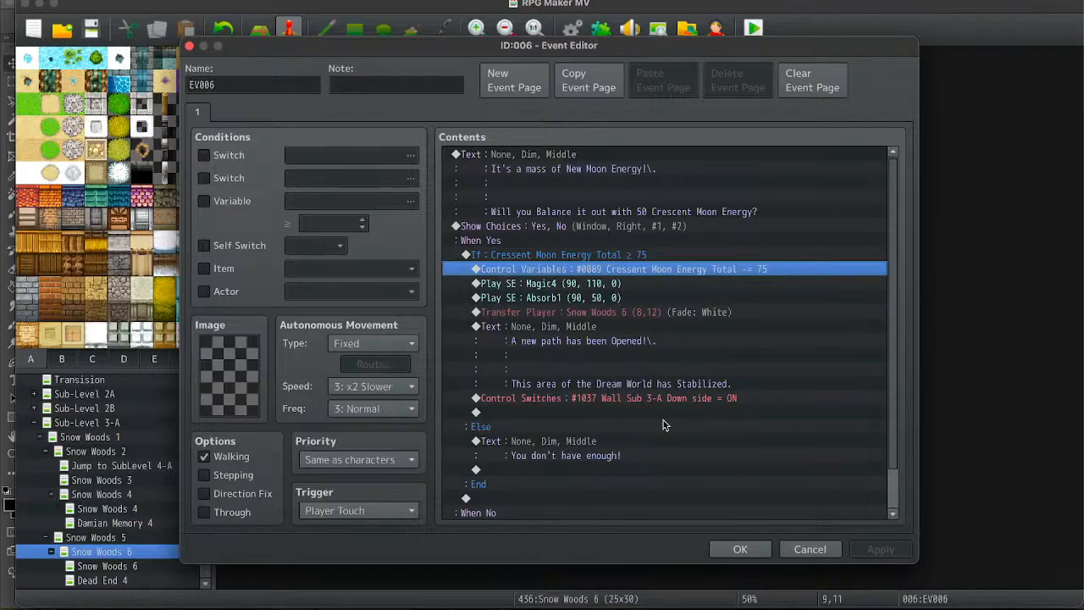
key(Return)
key(Escape)
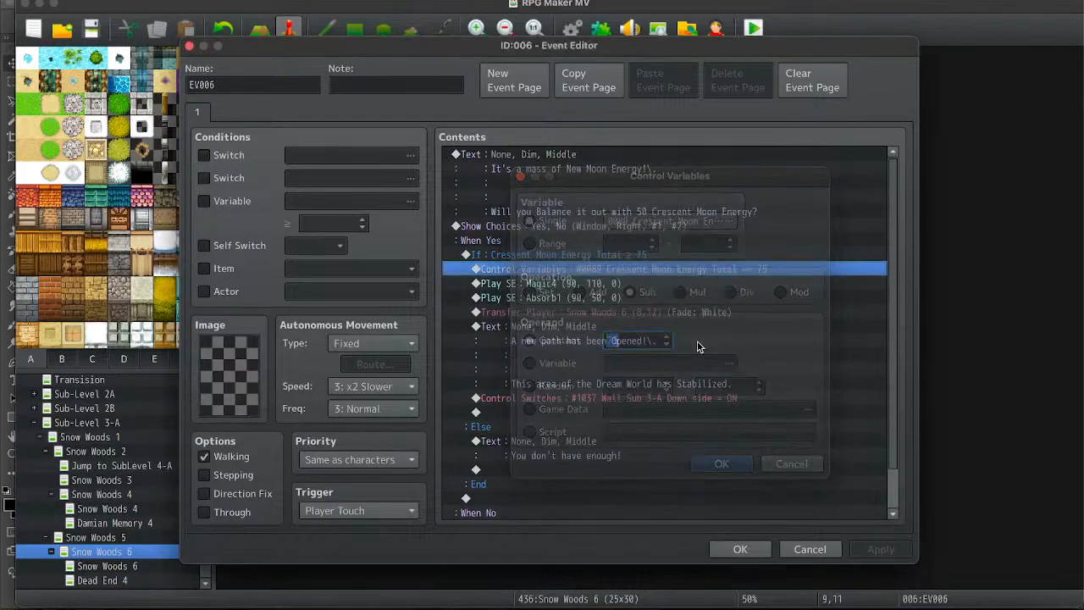
Set the Transfer Player destination in the (9,11) event to Snow Woods 6 (8,11) and save the event.
key(Down)
key(Down)
key(Down)
key(Return)
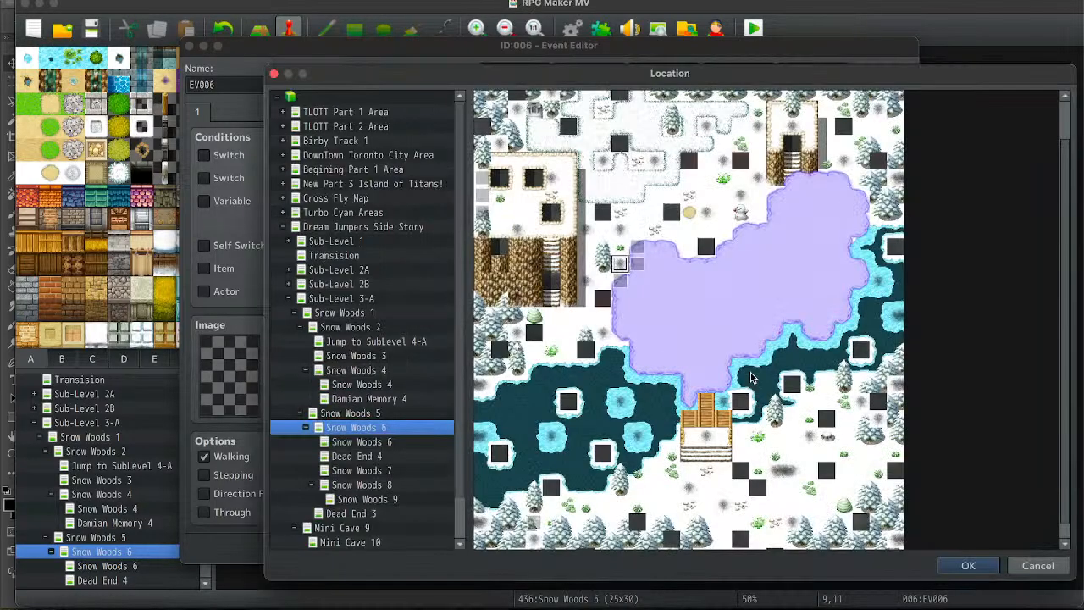
double_click(620, 247)
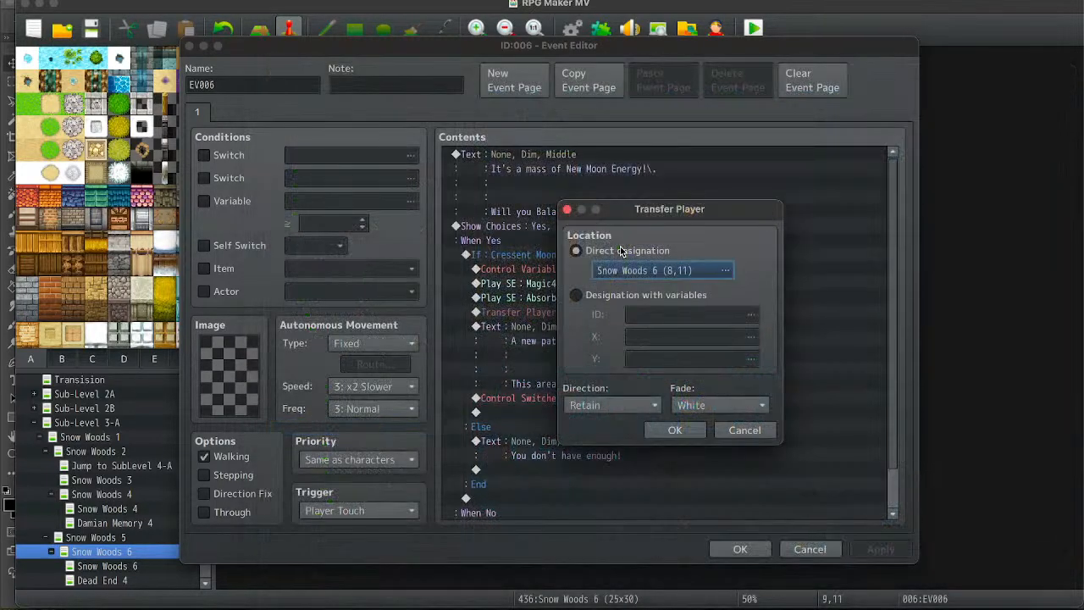
click(683, 435)
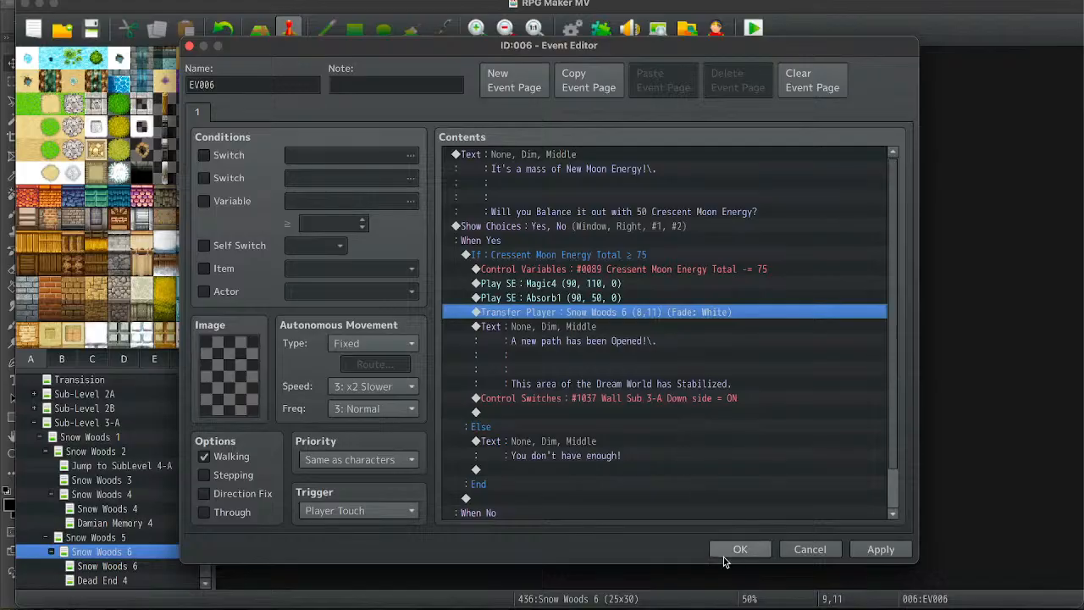
click(736, 550)
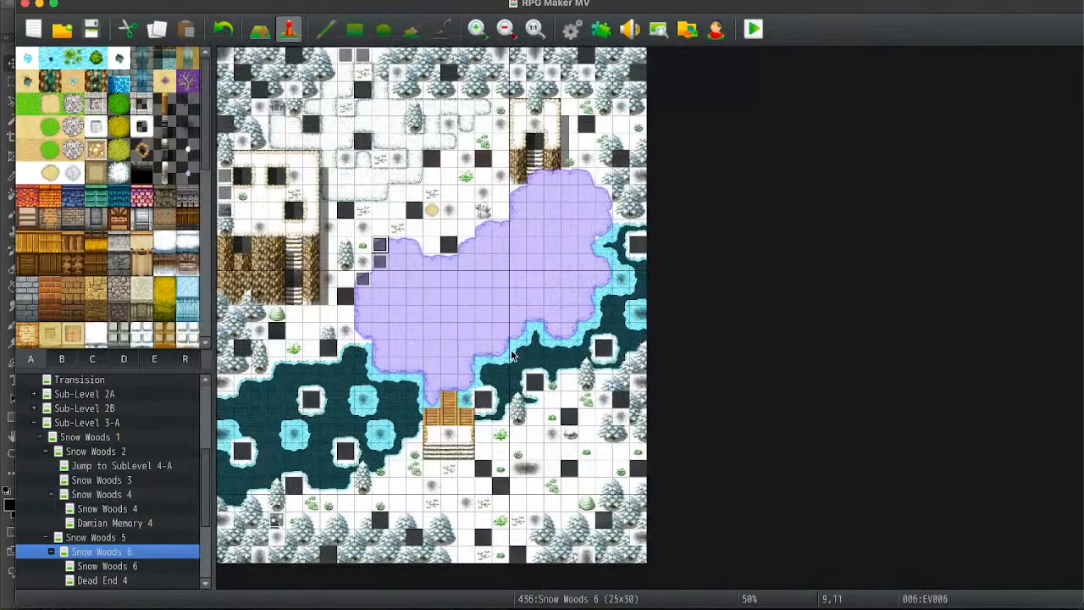
Place a copy of the wall event at (10,11), open it and check its Control Switches command.
key(Right)
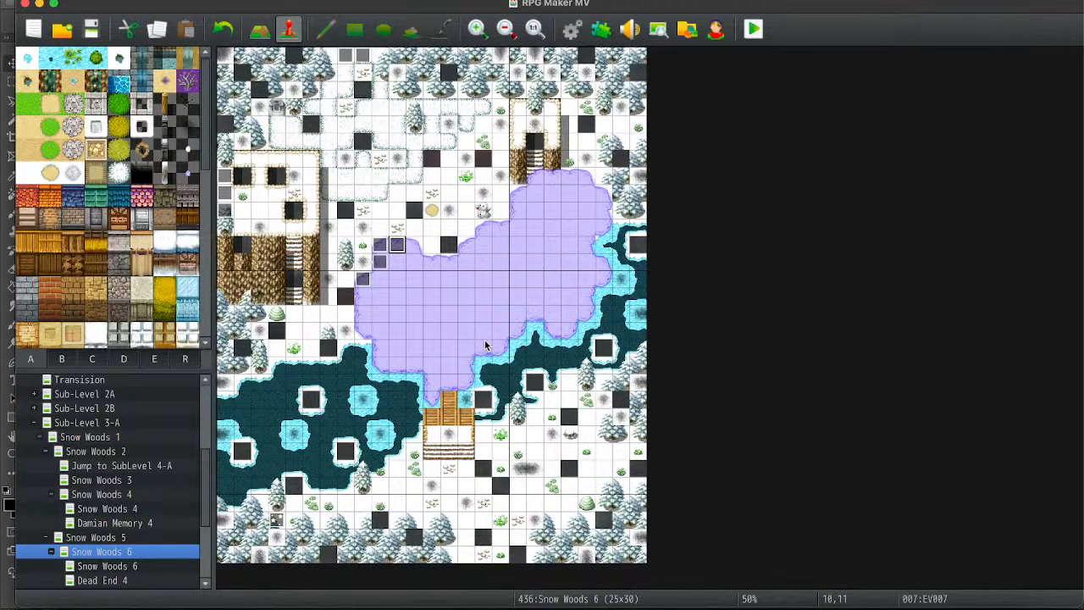
key(Return)
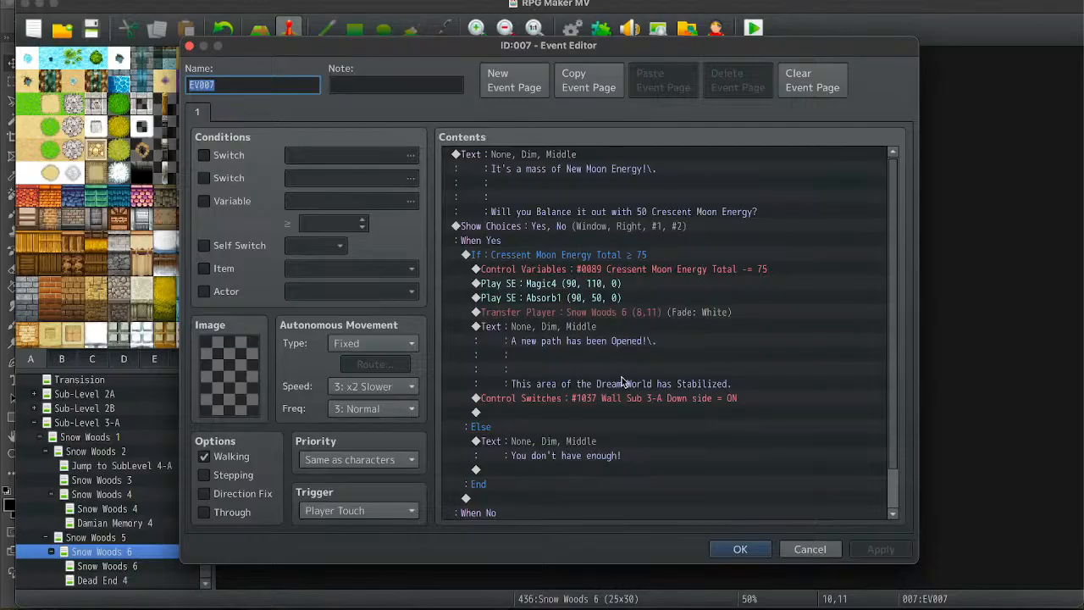
click(611, 399)
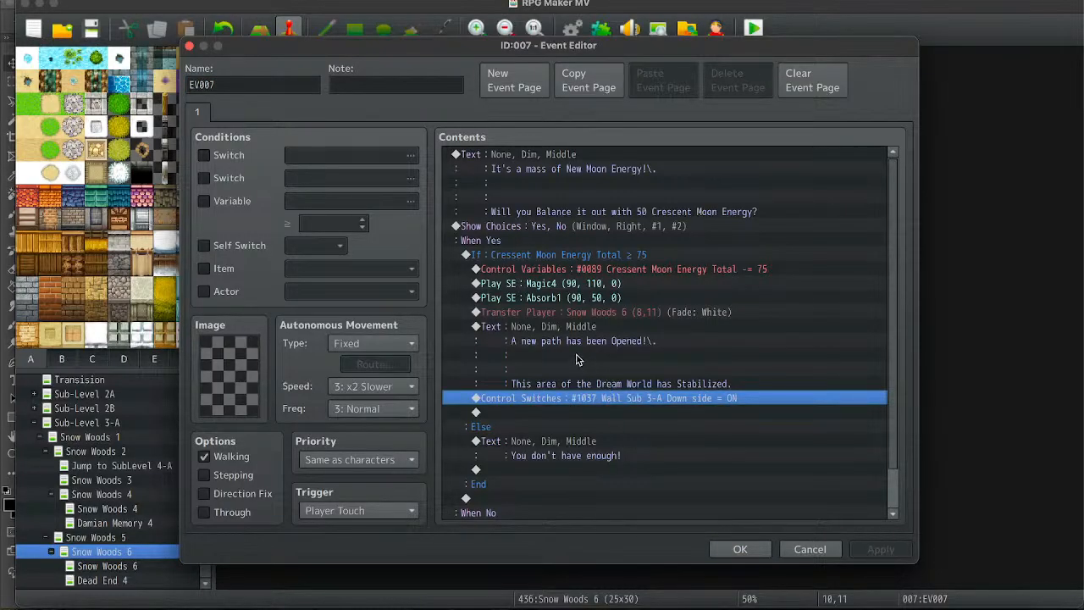
click(637, 379)
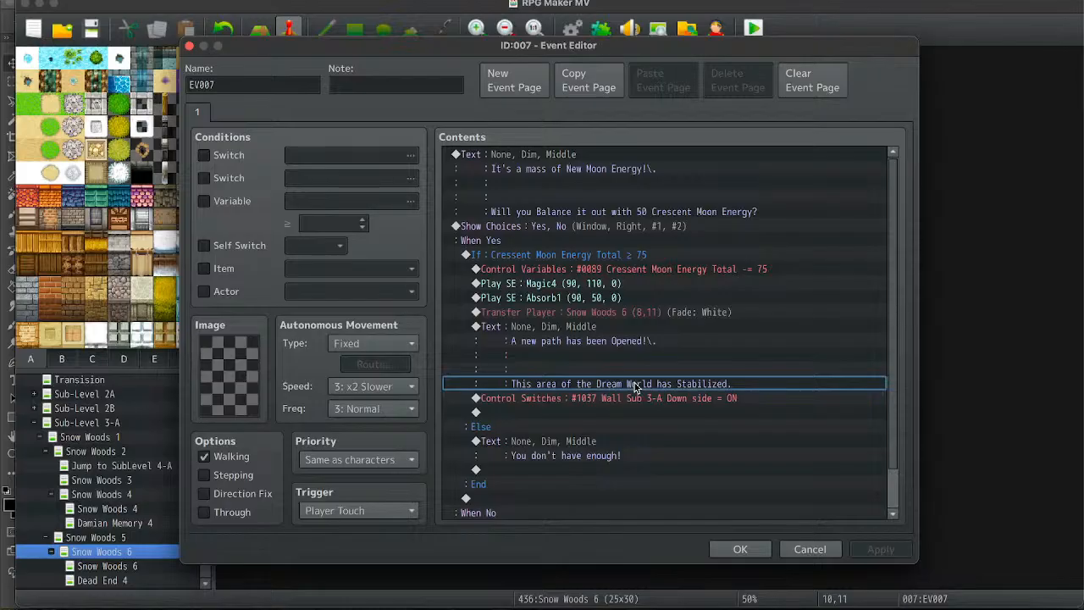
click(640, 394)
Set the Transfer Player destination in the (10,11) event to Snow Woods 6 (10,10) and save the event.
double_click(664, 313)
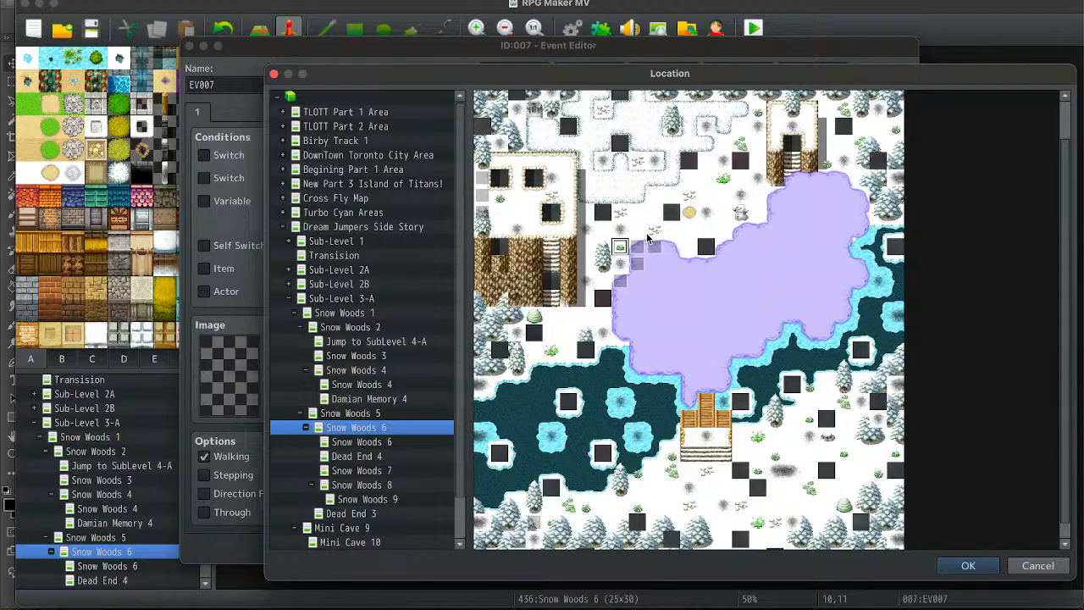
click(653, 234)
double_click(653, 229)
click(683, 429)
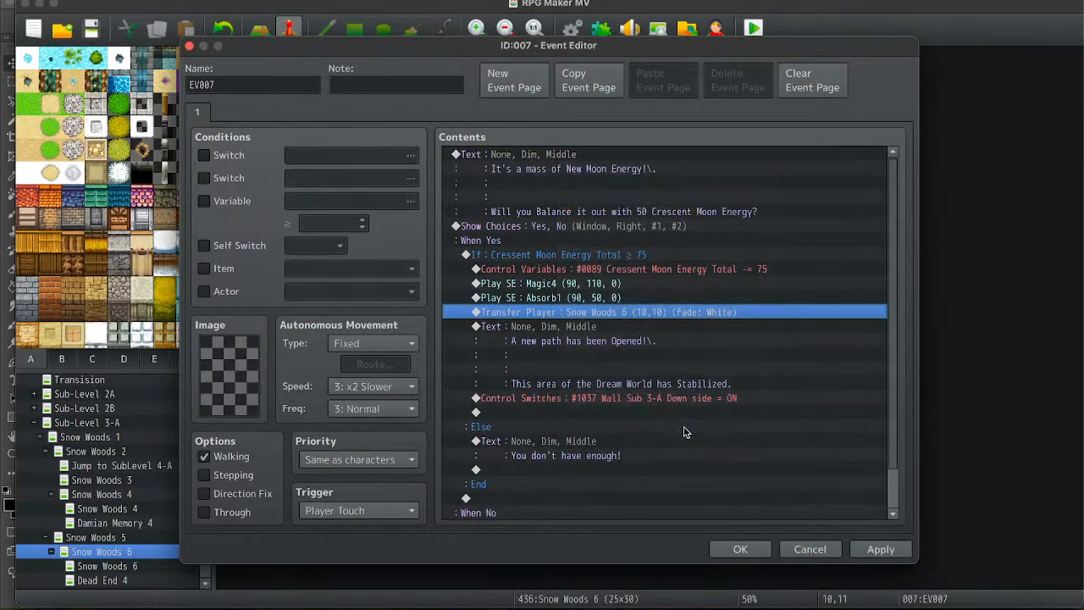
click(734, 548)
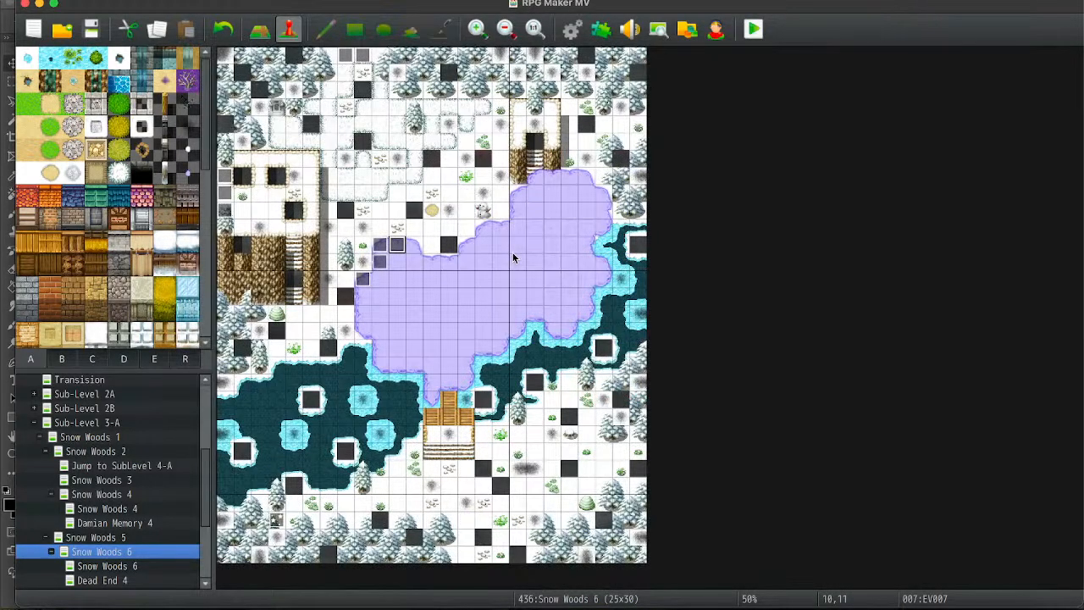
Paste the wall event at (11,11) and set its Transfer Player destination to Snow Woods 6 (11,10).
key(Right)
key(ctrl+v)
key(Return)
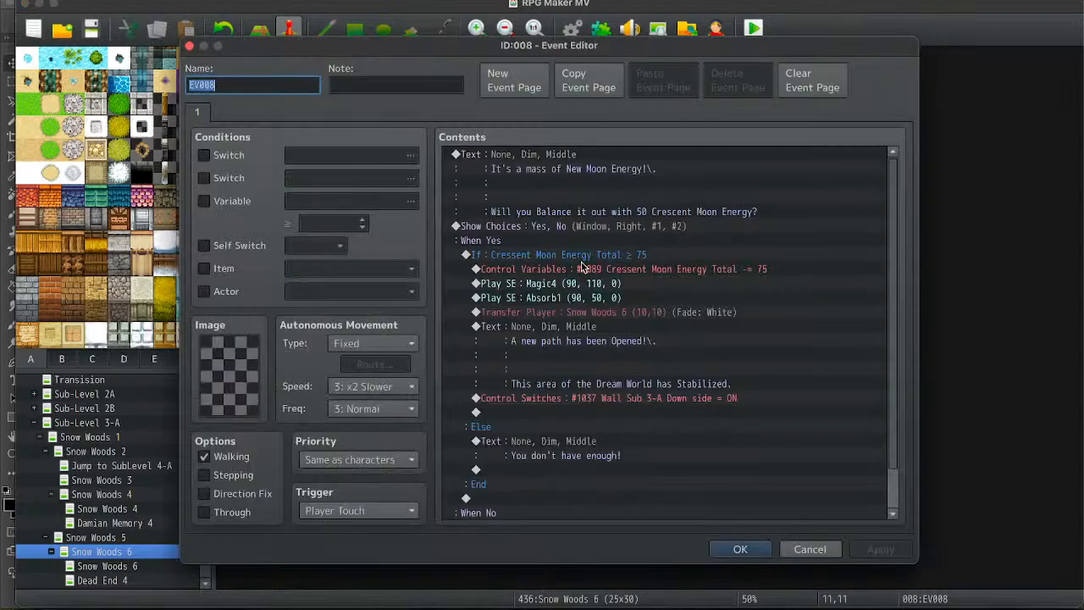
click(641, 402)
double_click(686, 322)
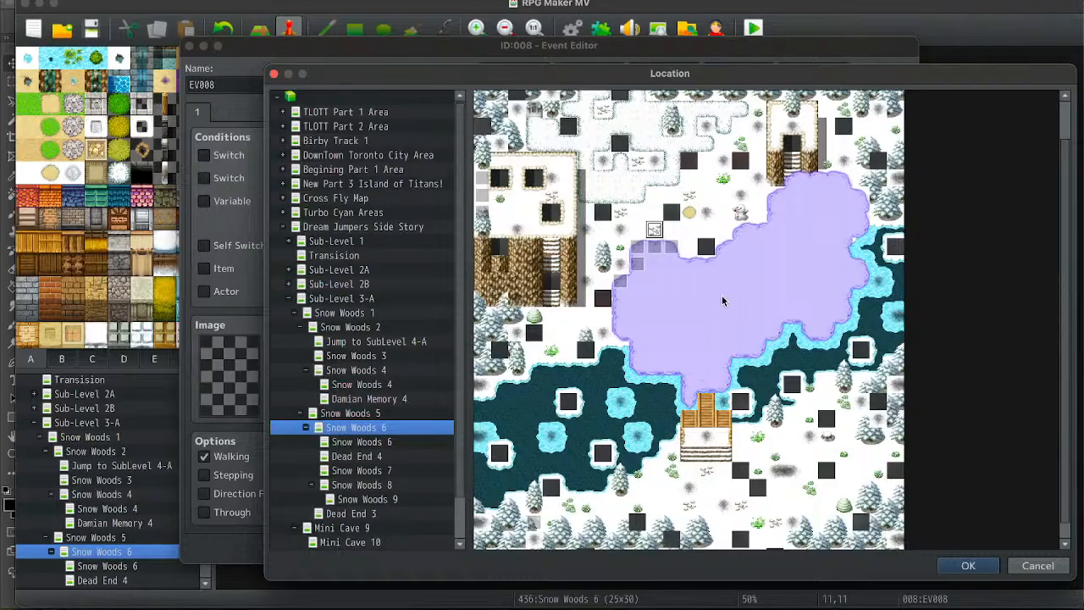
double_click(671, 231)
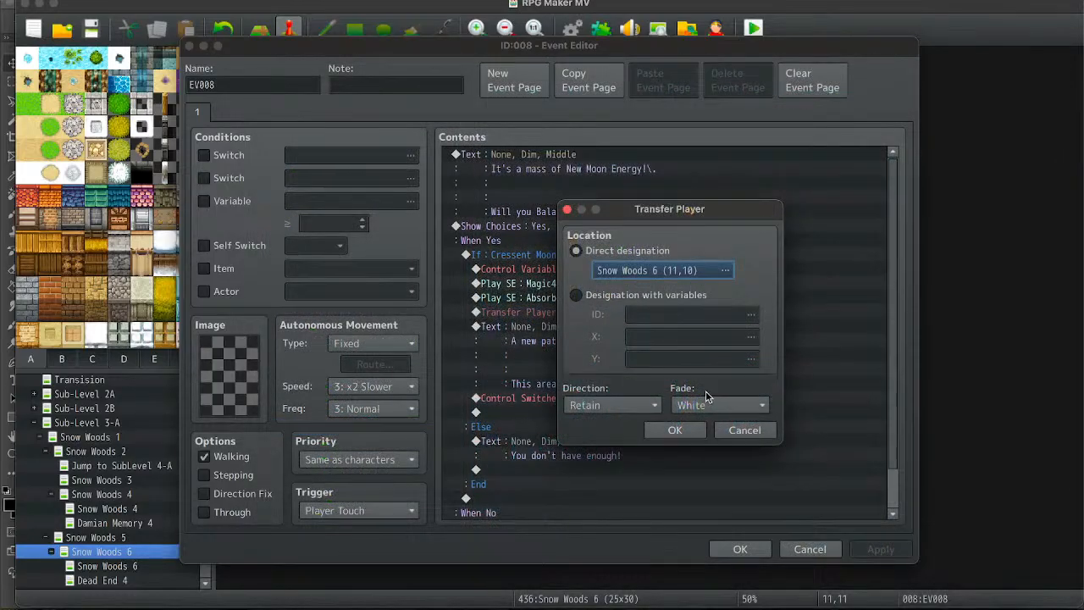
click(673, 428)
click(721, 547)
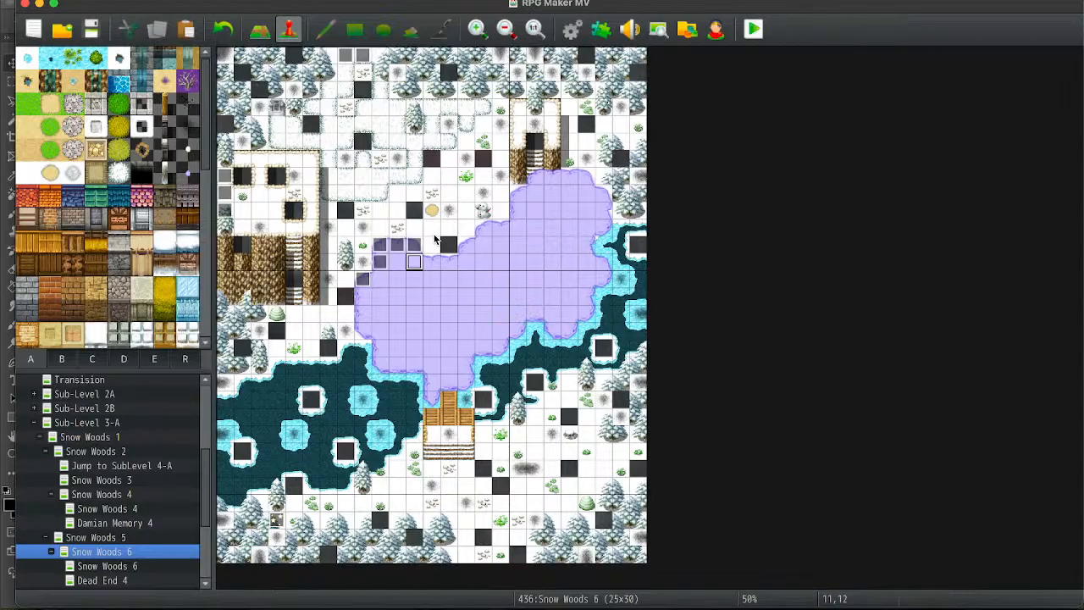
Set the Transfer Player destination in the (12,12) wall event to (12,11) on the nested Snow Woods 6 map and save the event.
double_click(432, 261)
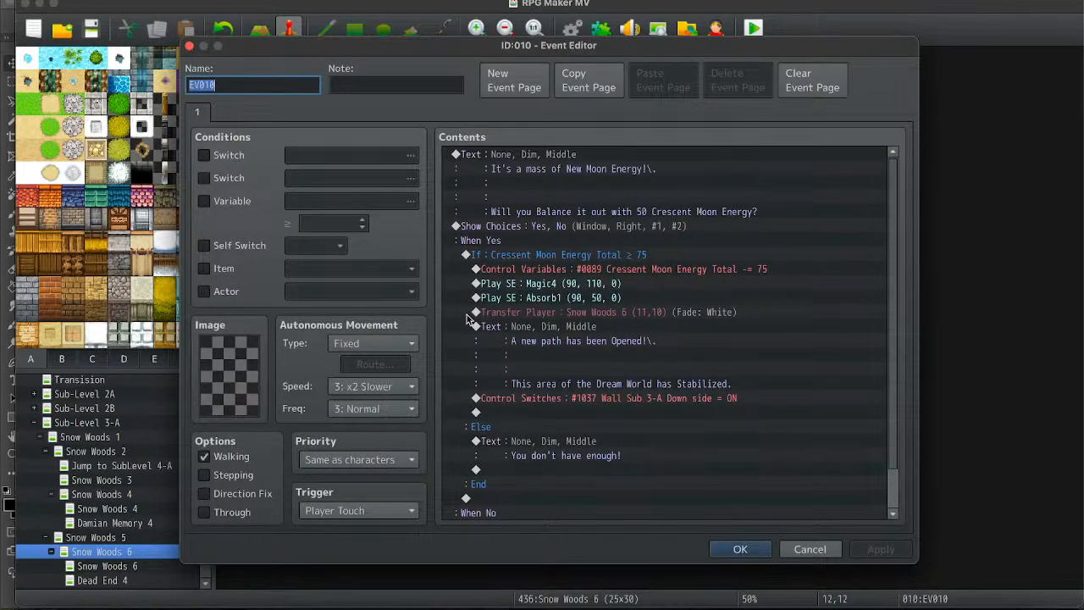
click(628, 400)
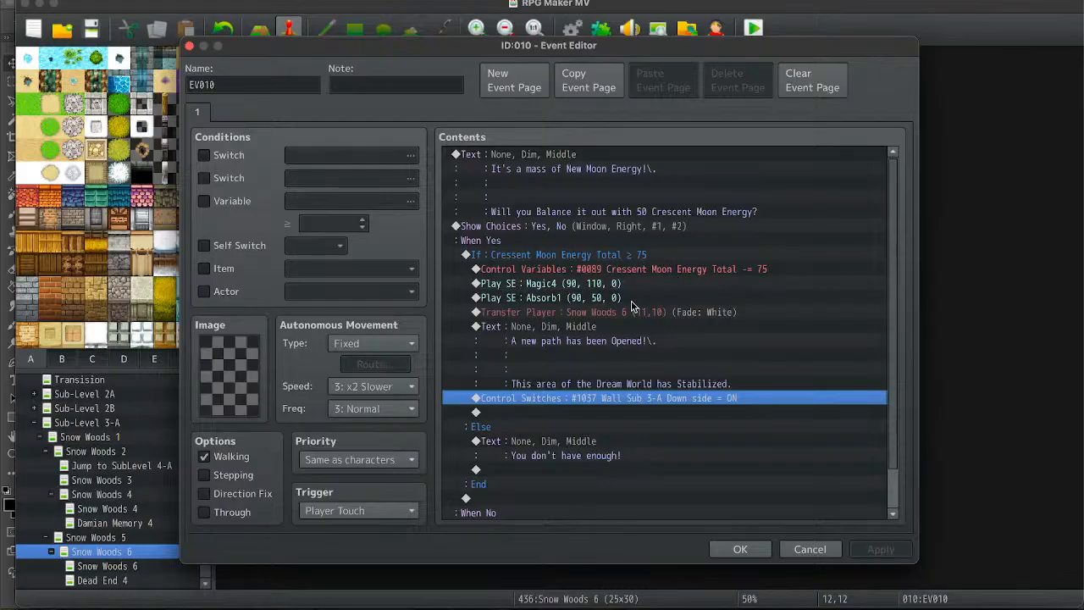
double_click(630, 310)
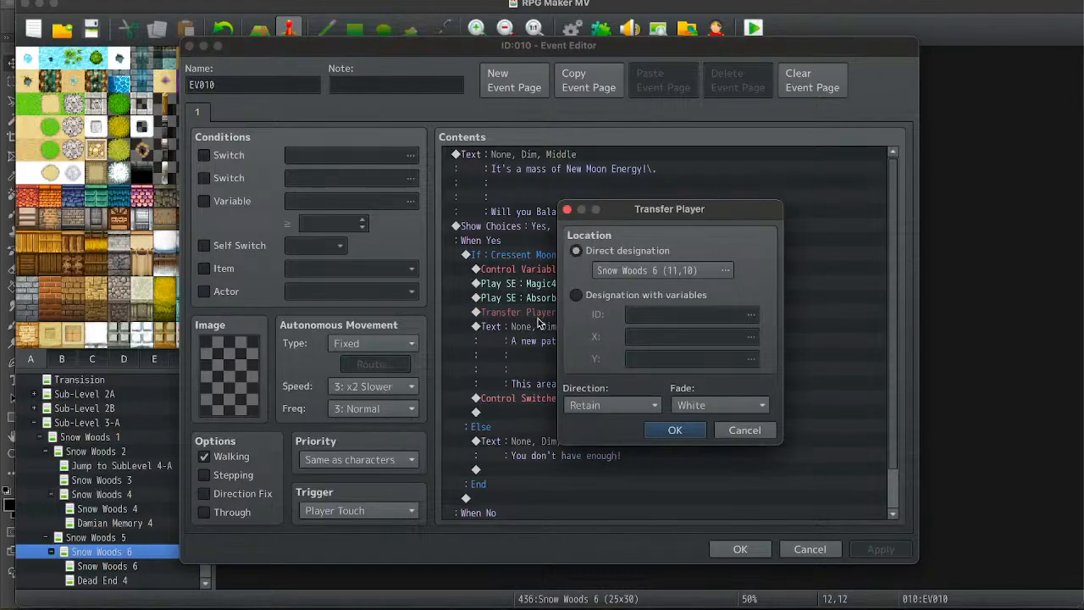
click(662, 272)
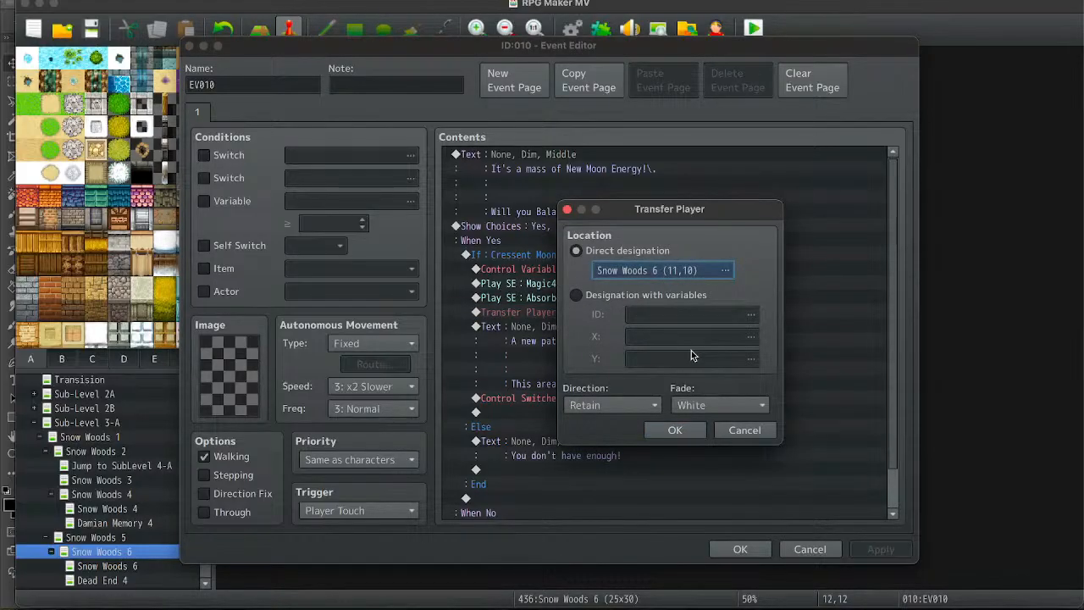
key(Return)
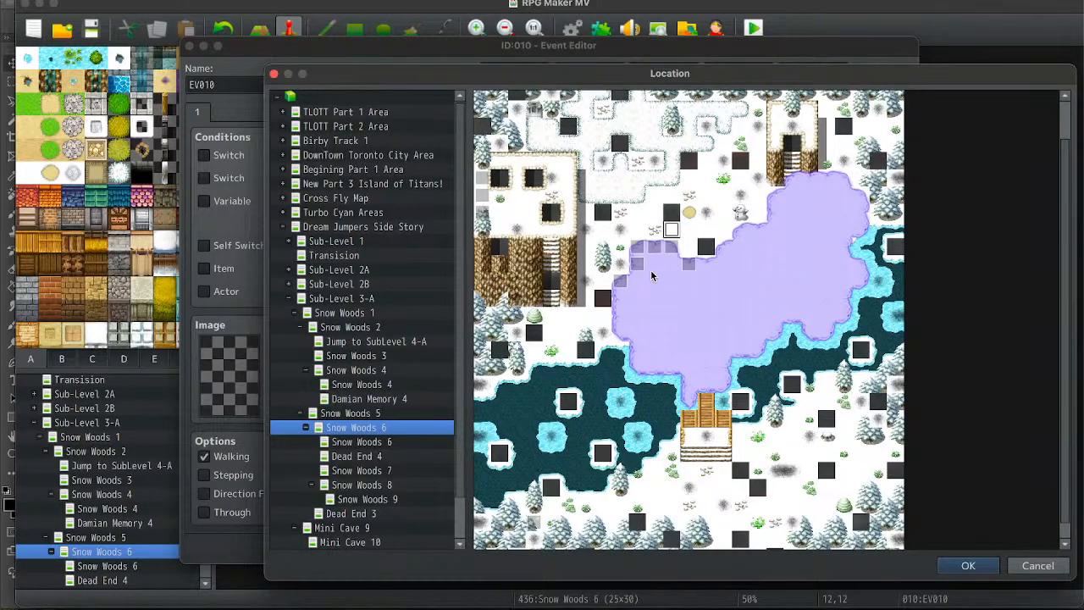
click(688, 249)
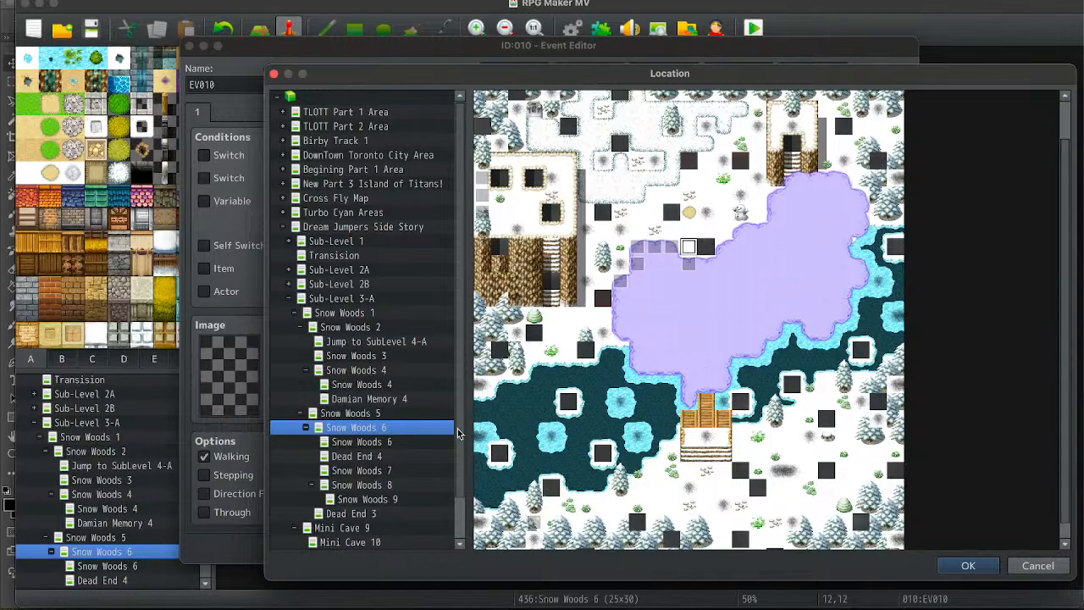
click(410, 446)
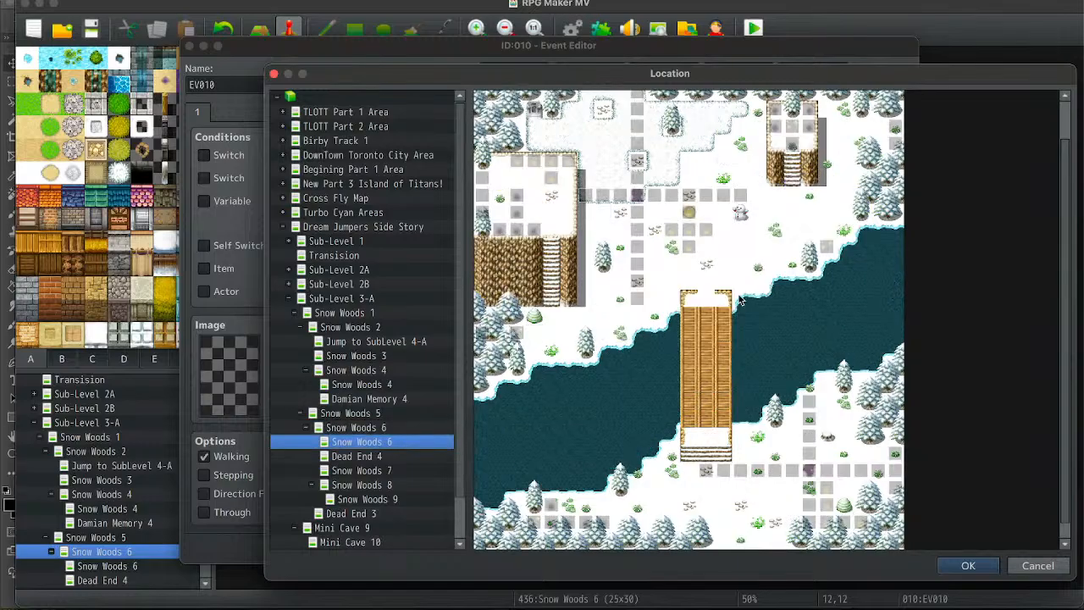
click(370, 429)
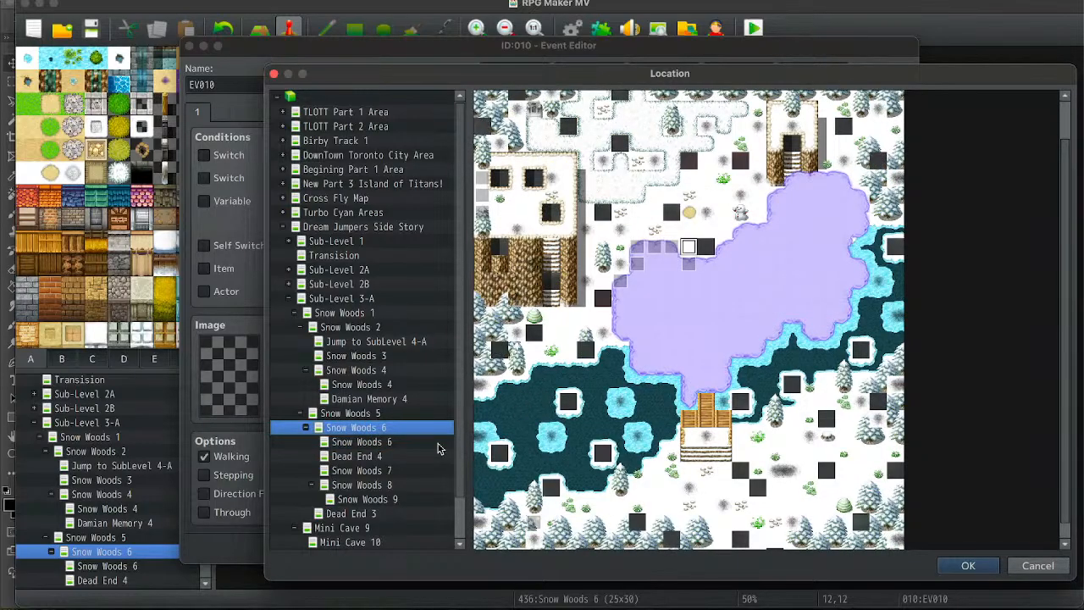
click(425, 443)
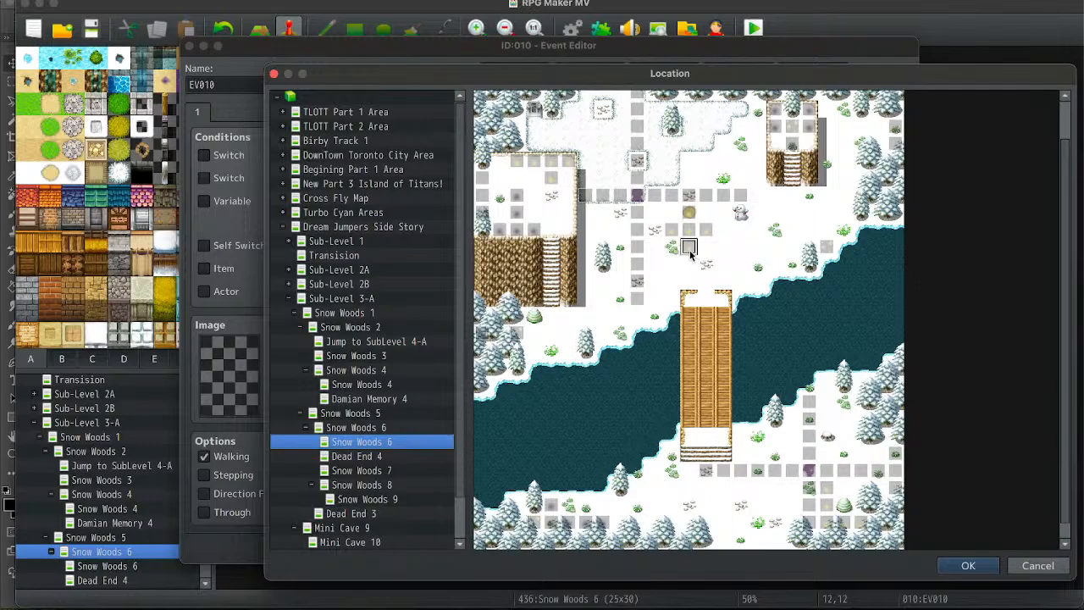
double_click(690, 254)
click(652, 427)
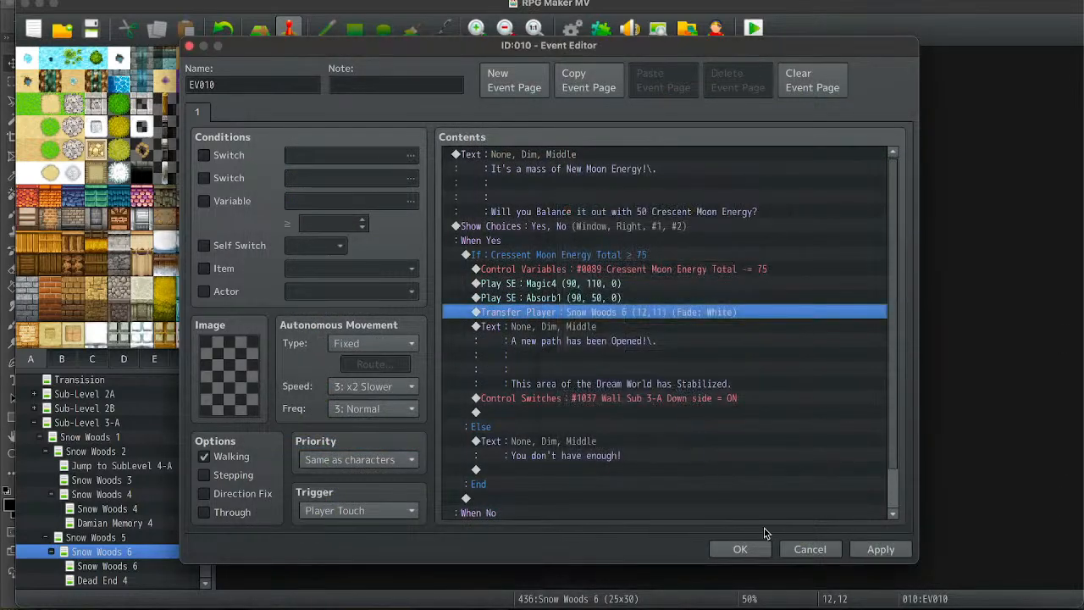
click(738, 549)
Delete the earlier wall events at (11,11), (10,11), (9,11) and (9,12) on the Snow Woods 6 map.
key(Left)
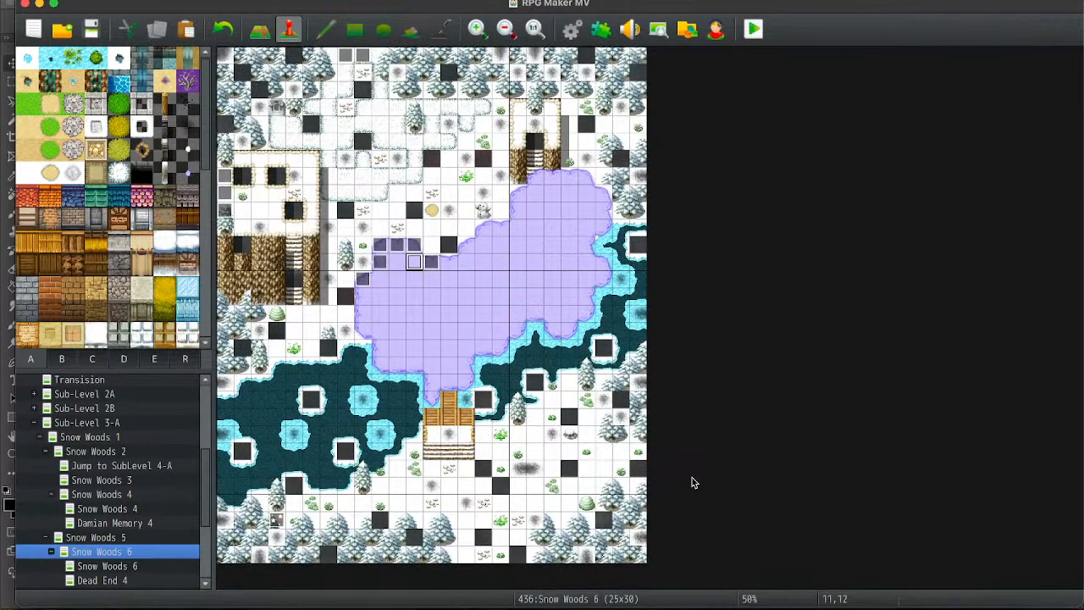
key(Up)
key(Left)
key(Left)
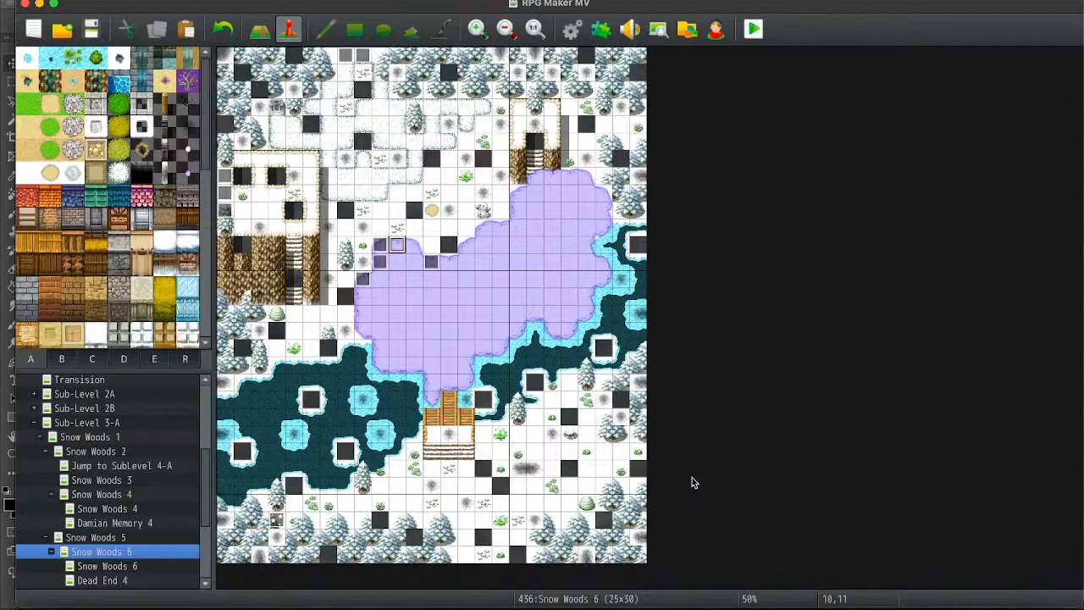
key(Down)
key(Left)
key(Down)
Replace the (8,13) event with a copy of the (12,12) event that transfers the player to (8,12) on the nested Snow Woods 6 map.
key(Return)
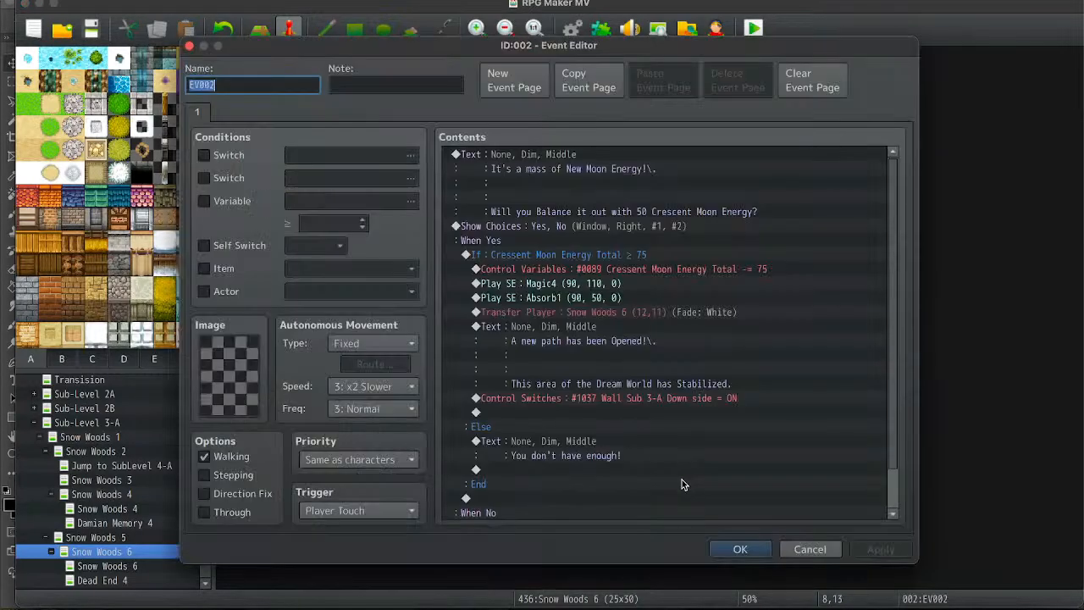
double_click(659, 313)
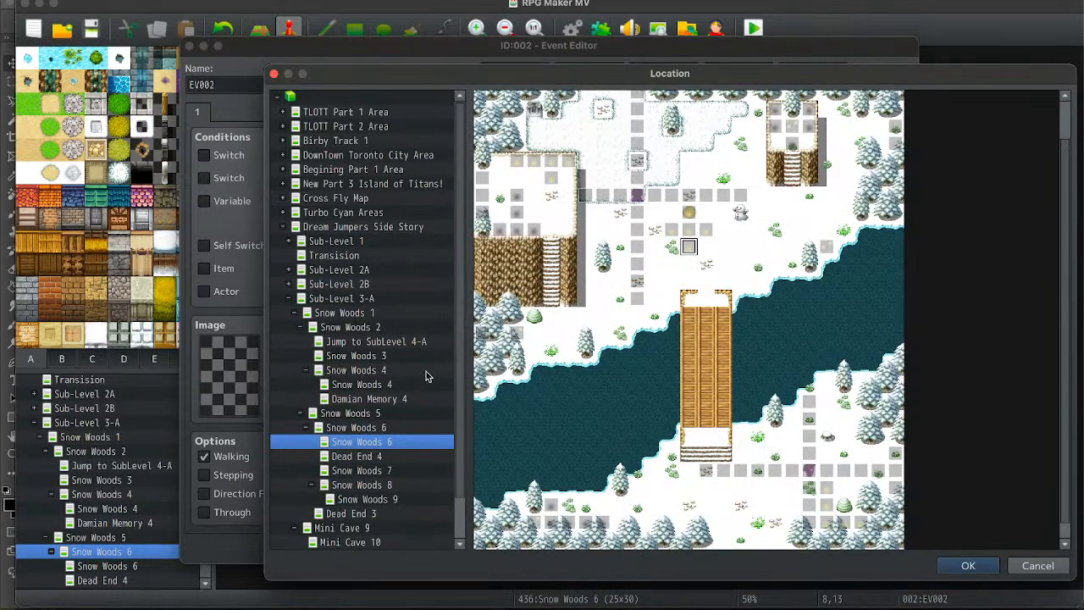
click(388, 428)
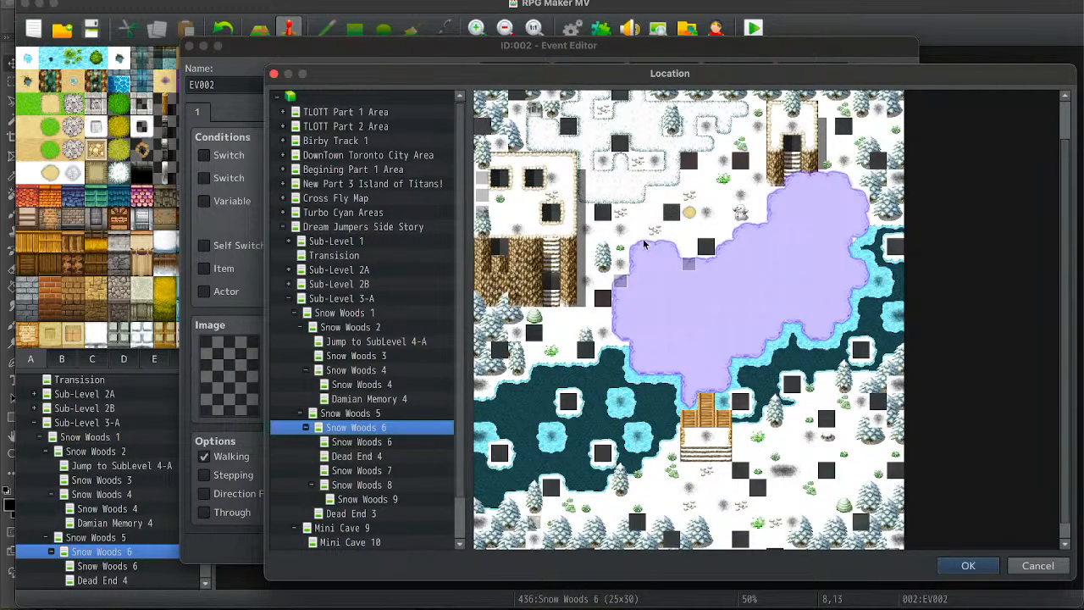
click(390, 444)
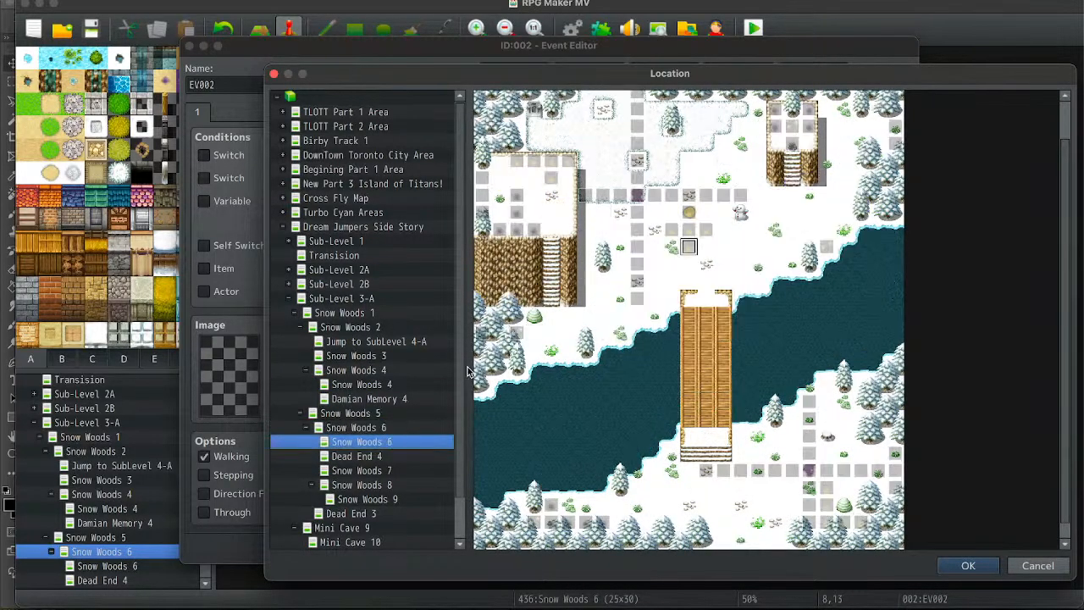
double_click(618, 271)
click(675, 432)
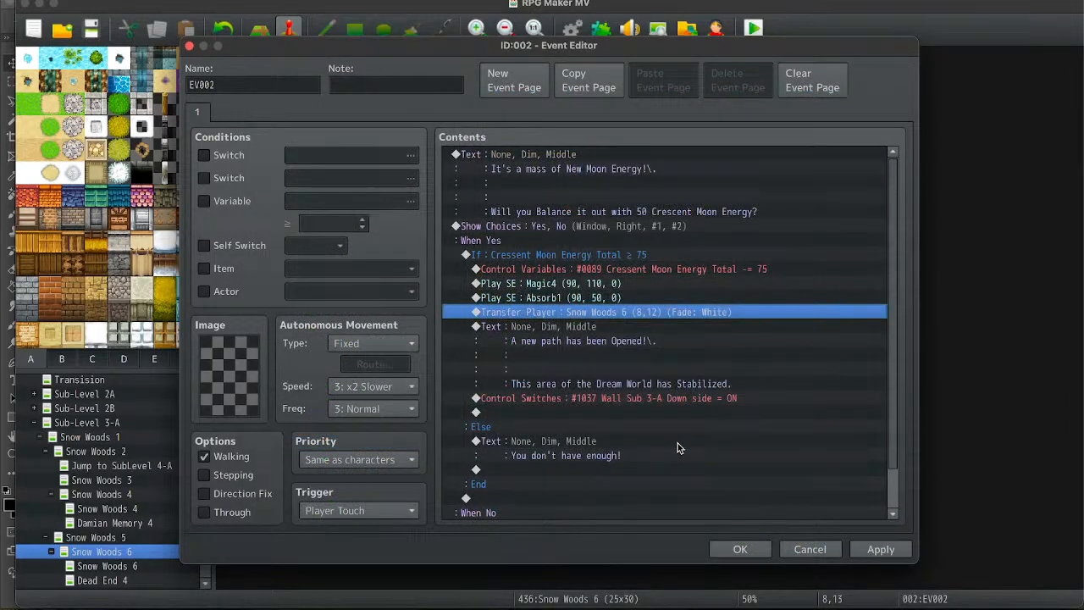
click(735, 551)
Paste the wall event at (9,12) and set its Transfer Player destination to (8,11) on the nested Snow Woods 6 map.
key(Up)
key(Right)
key(Return)
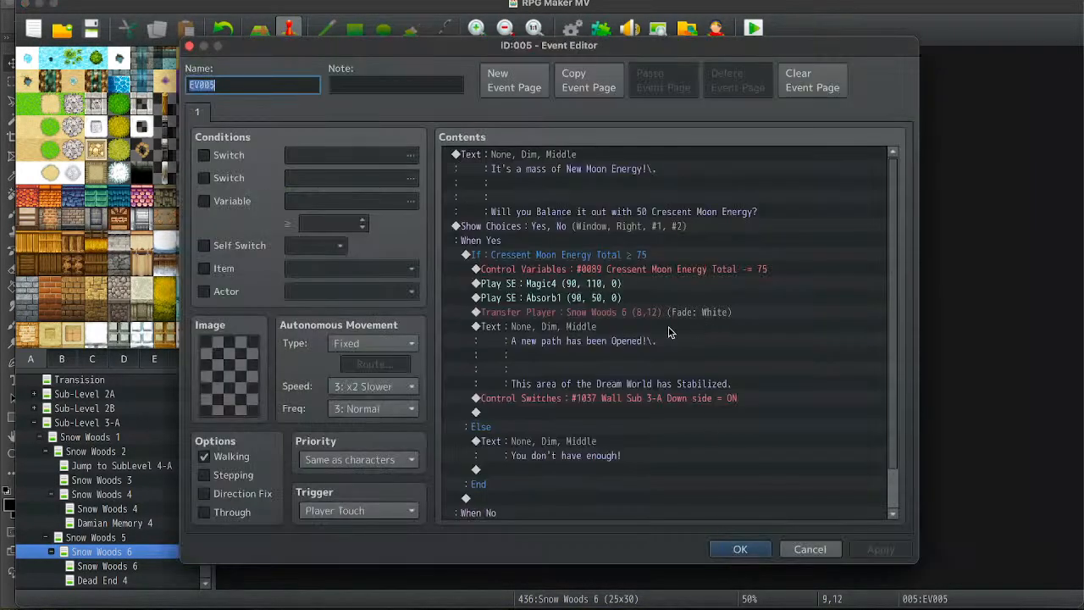
click(642, 315)
double_click(642, 313)
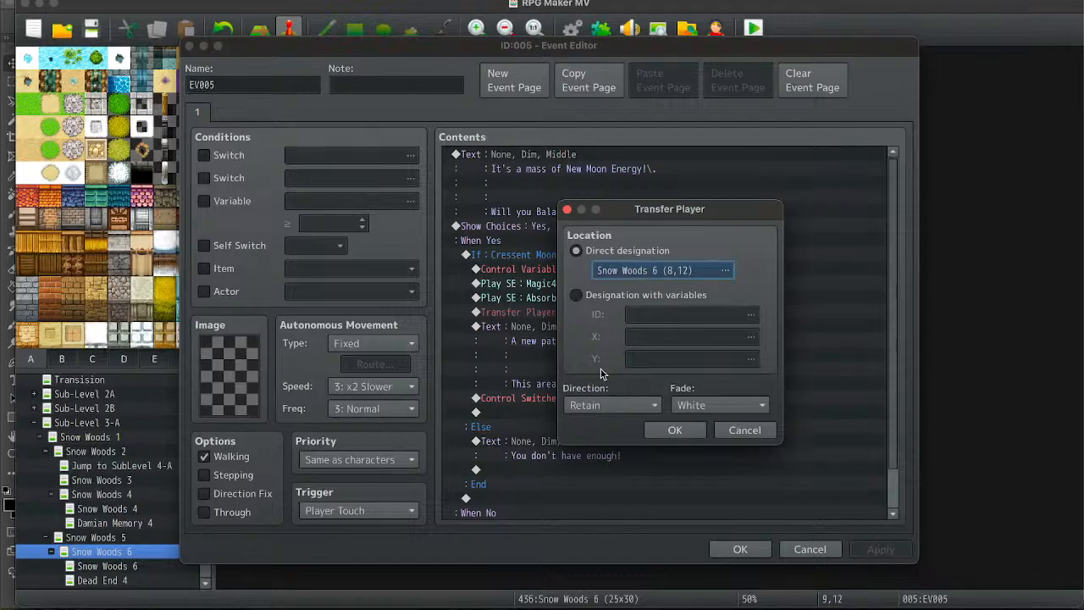
click(678, 270)
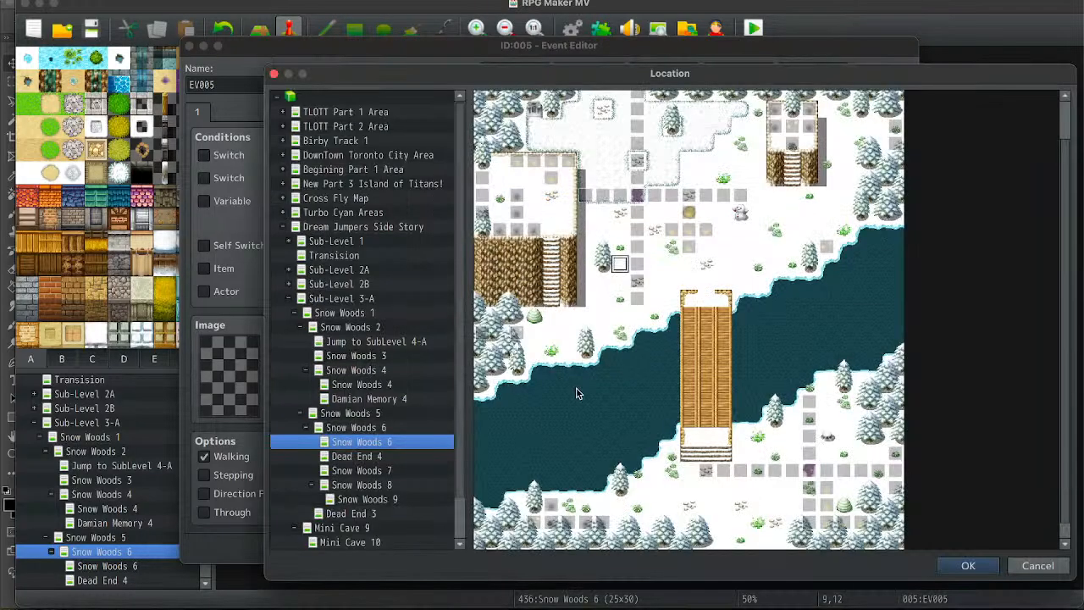
click(391, 428)
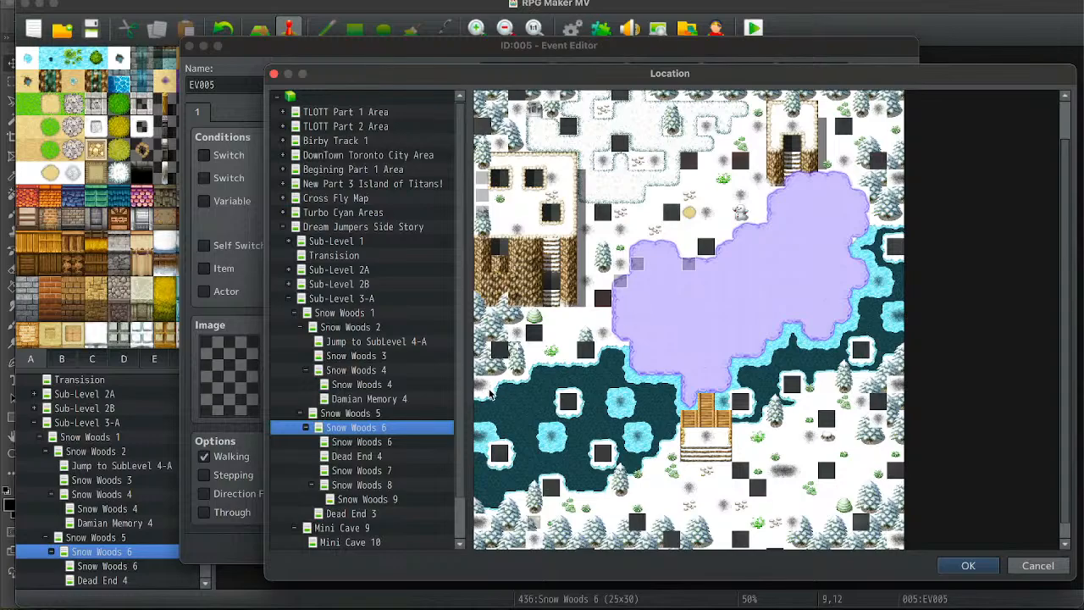
click(401, 440)
double_click(619, 246)
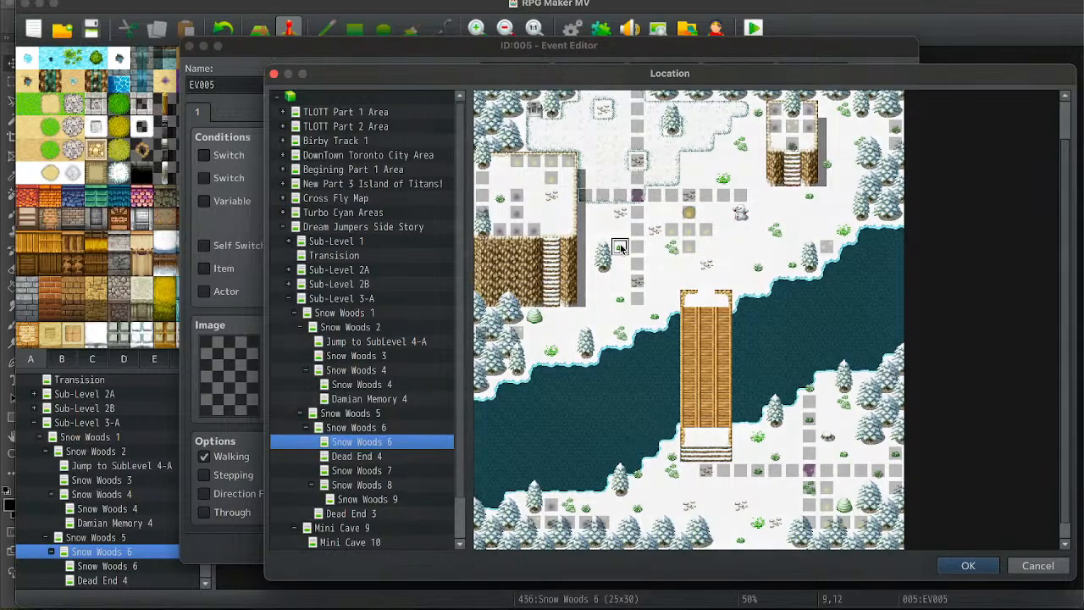
click(675, 429)
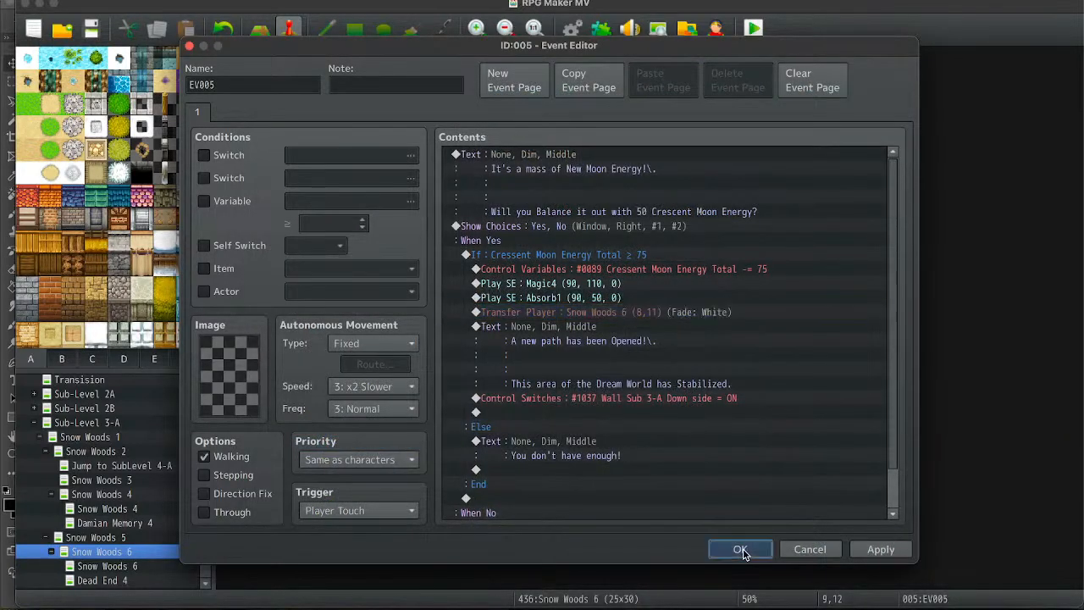
click(740, 549)
Paste a copy of the wall event at (9,11) and open it for editing.
key(Up)
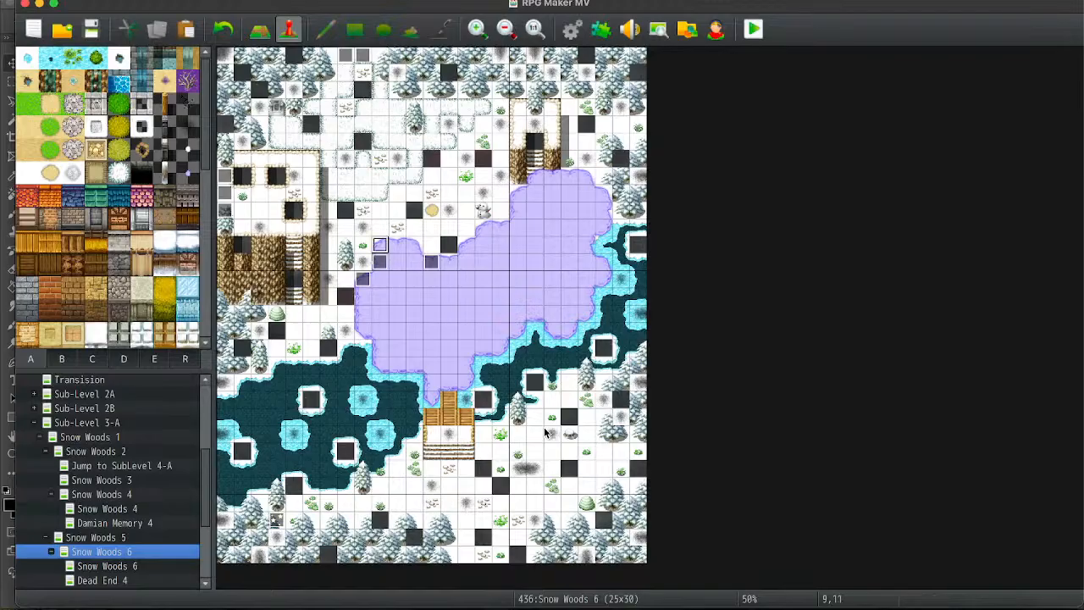
key(super+v)
key(Return)
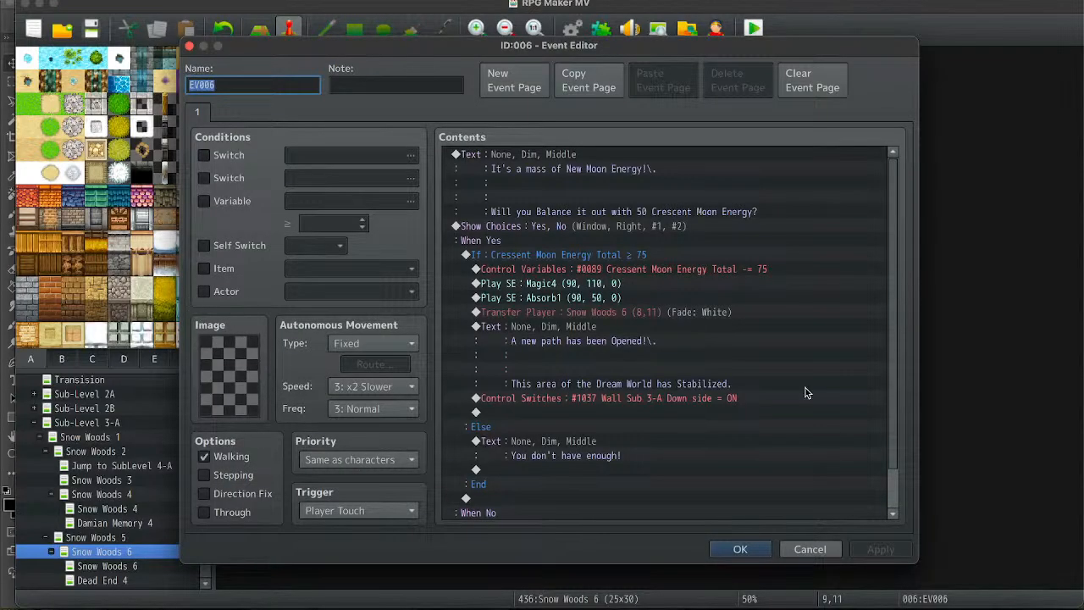
Set the (9,11) event's Transfer Player destination to (9,10) on the nested Snow Woods 6 map and save the event.
click(638, 313)
double_click(637, 313)
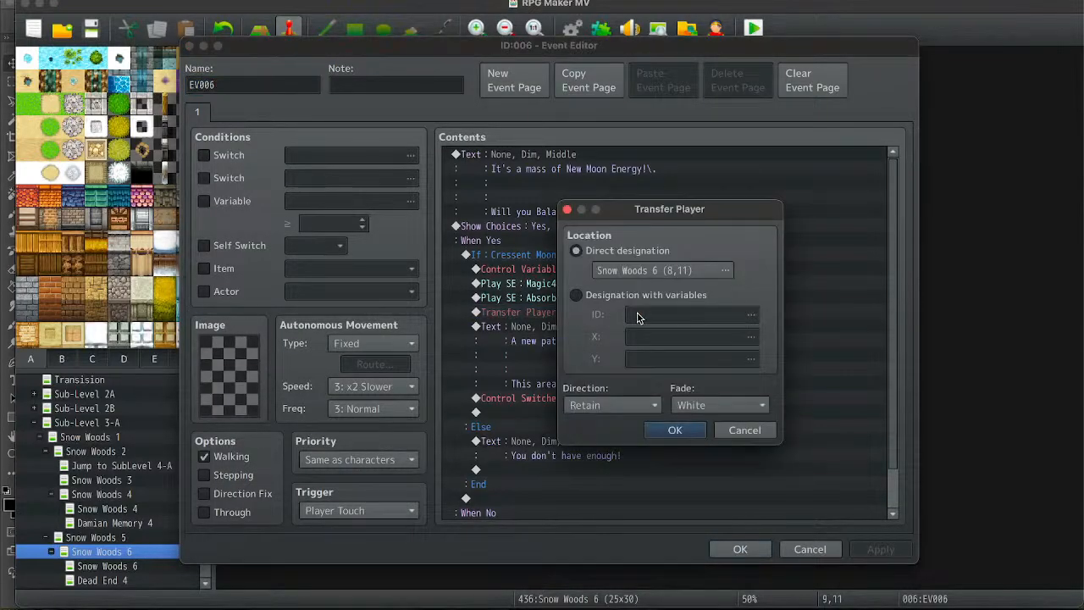
click(675, 269)
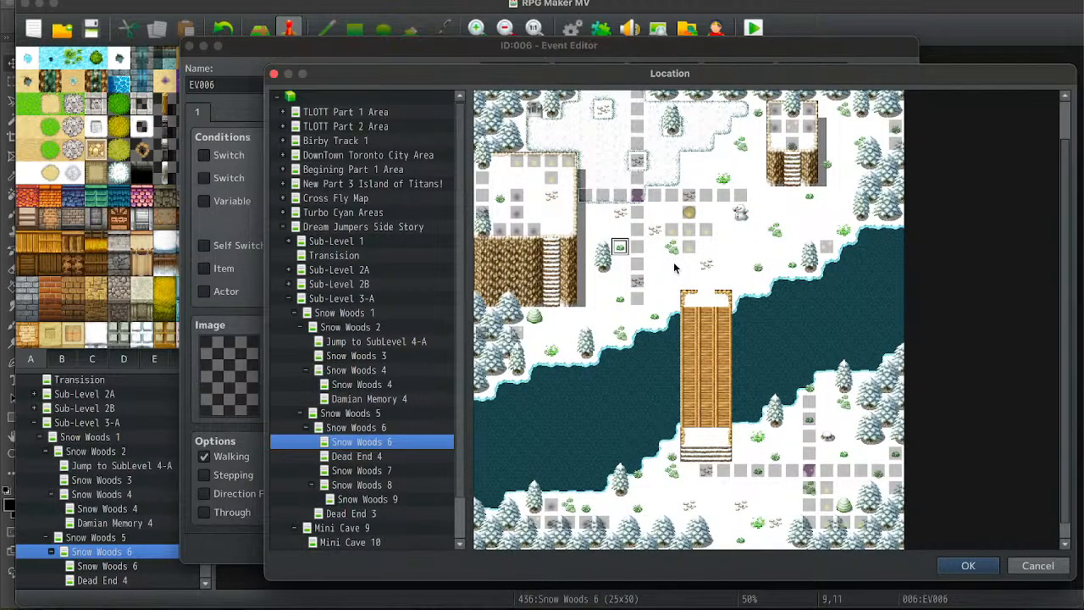
click(409, 427)
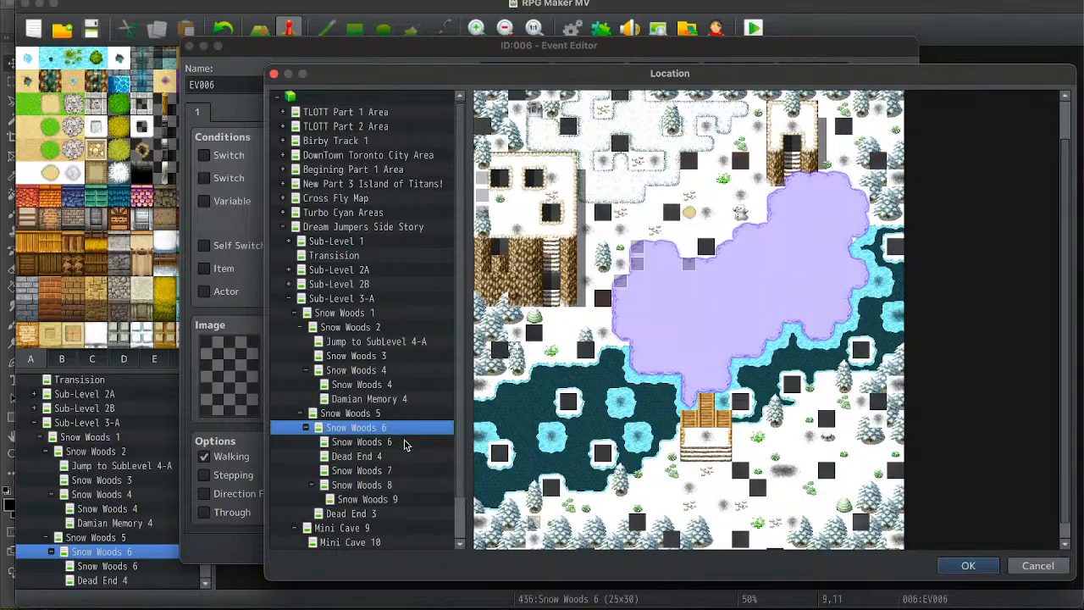
click(404, 442)
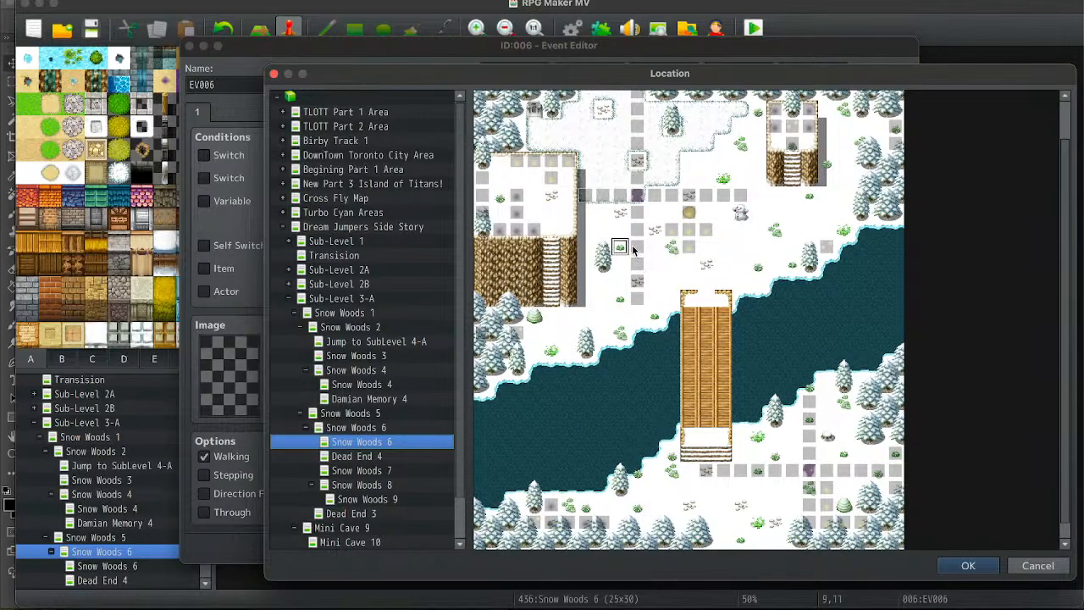
click(400, 455)
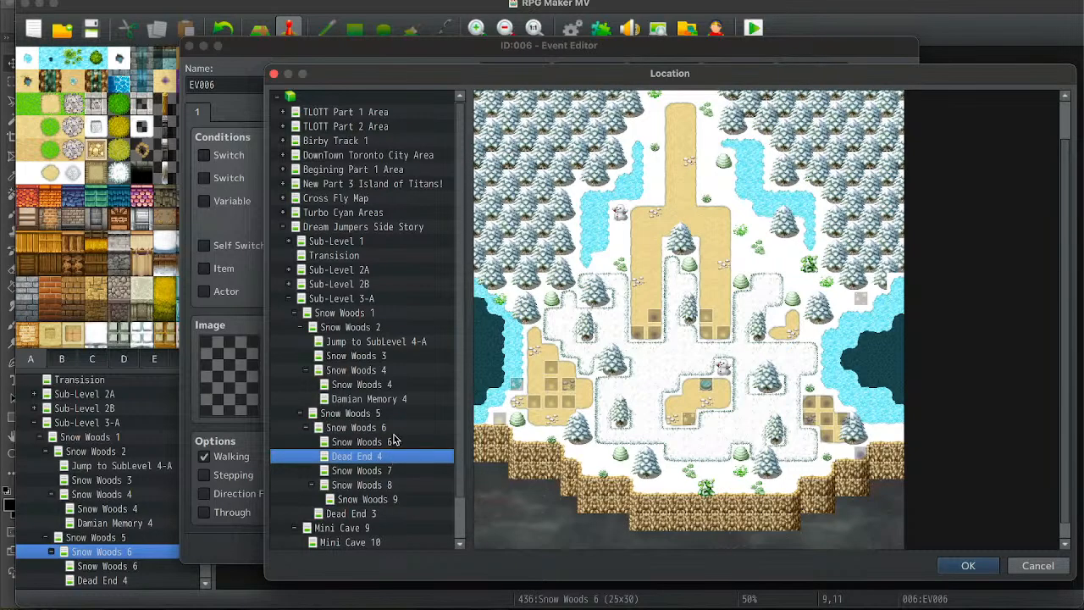
click(394, 442)
click(387, 429)
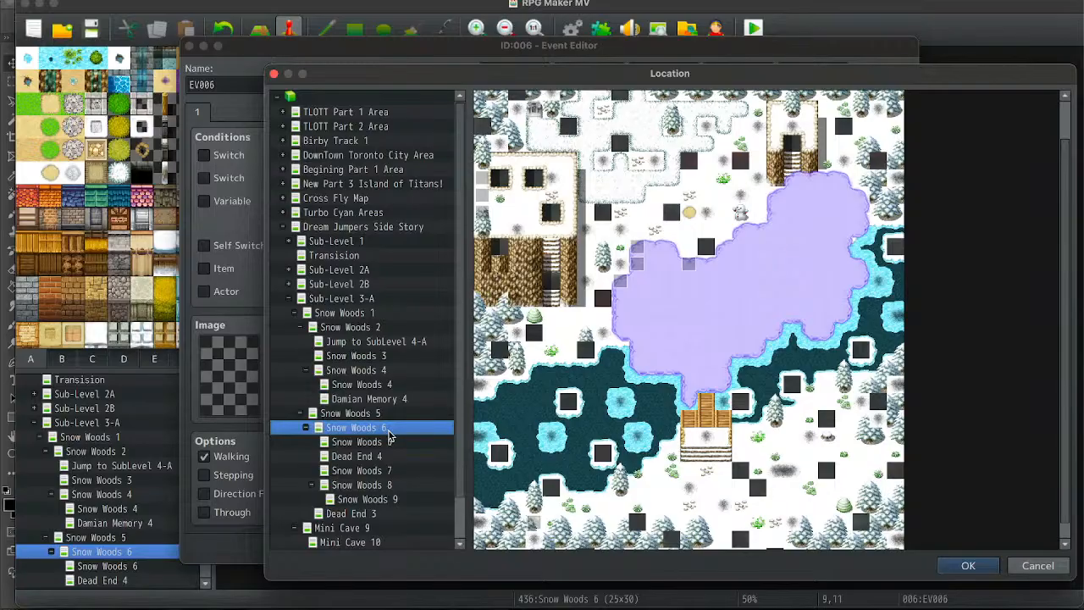
click(389, 438)
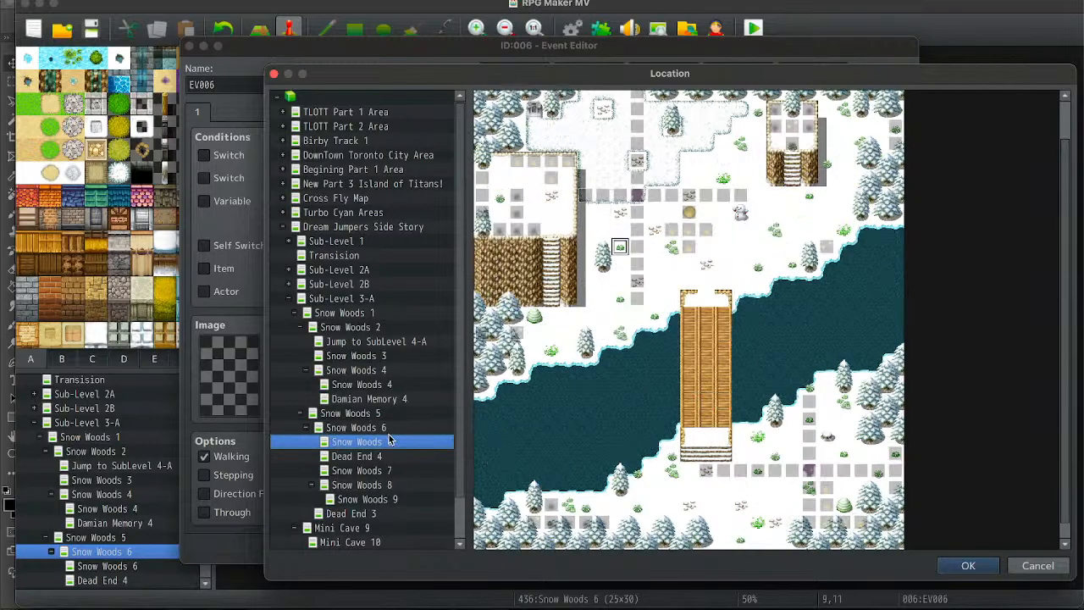
double_click(631, 235)
click(680, 431)
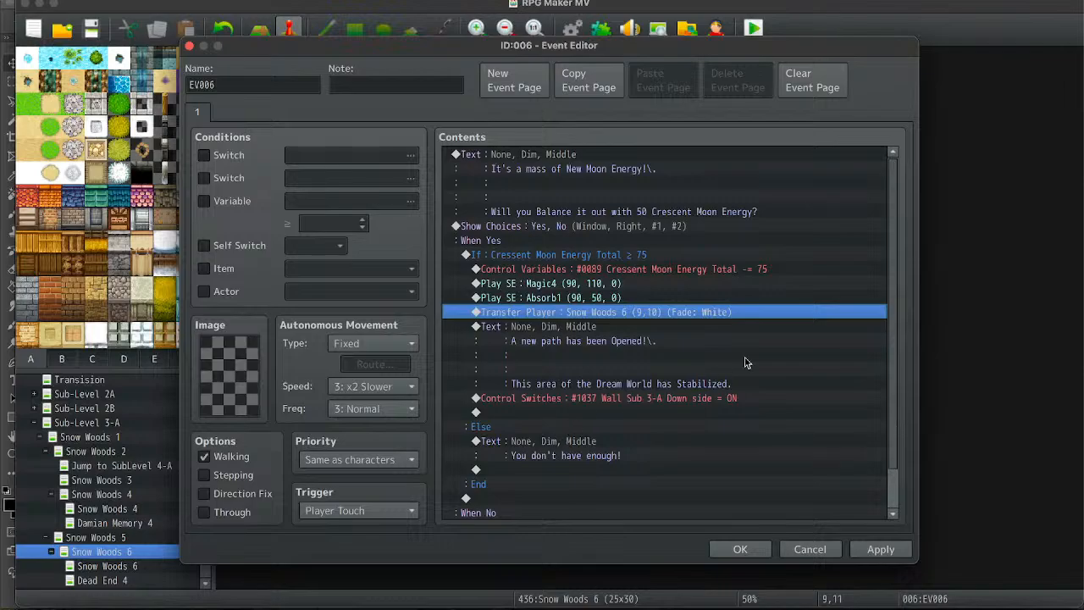
click(738, 556)
Set the (10,11) event's Transfer Player destination to (10,10) on the nested Snow Woods 6 map and save the event.
key(Right)
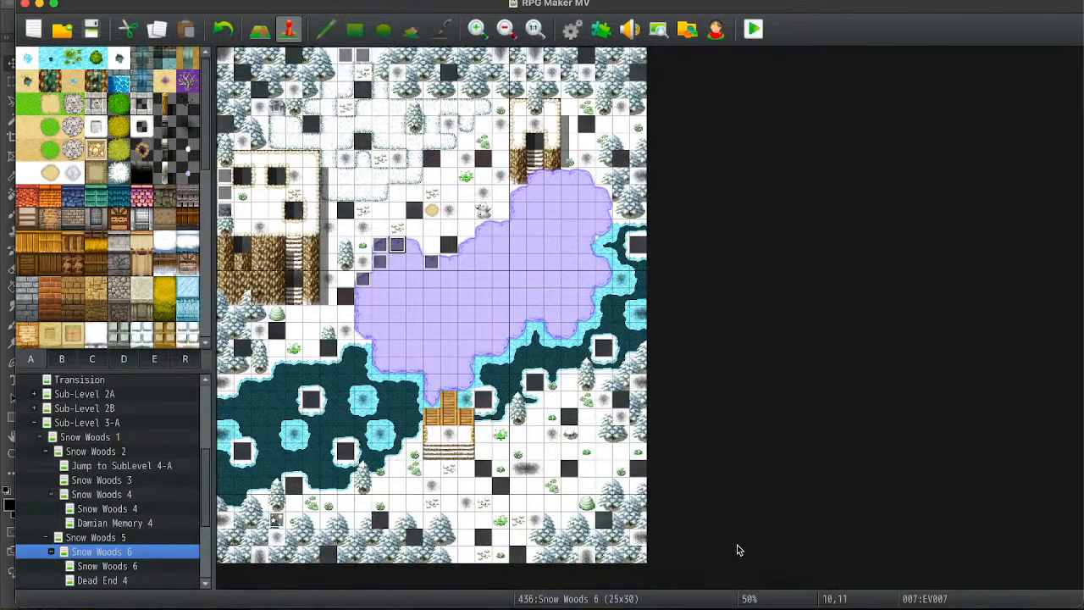
key(Return)
double_click(656, 312)
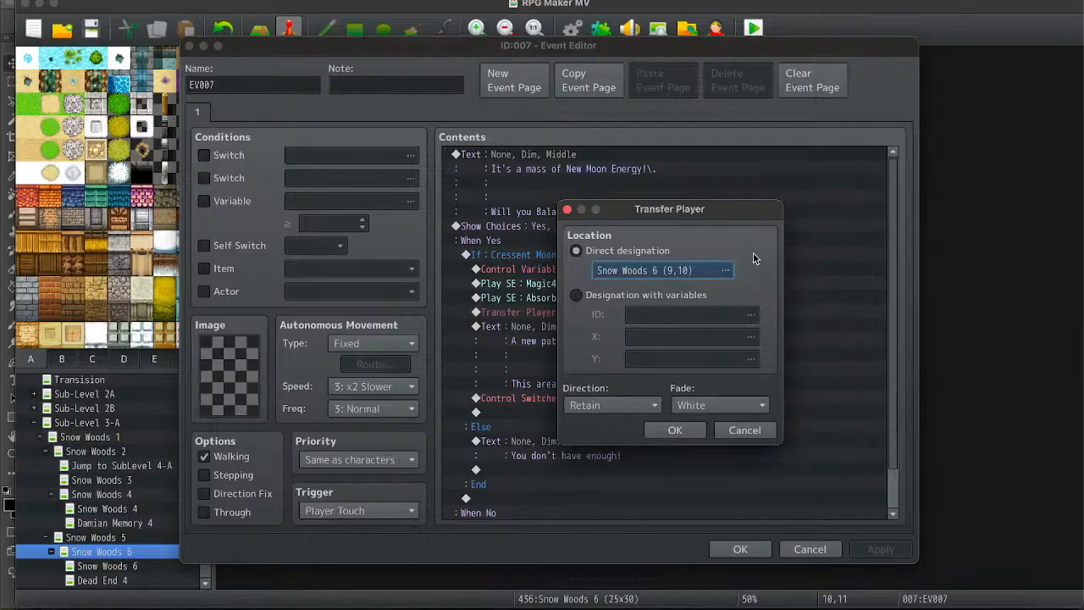
click(725, 270)
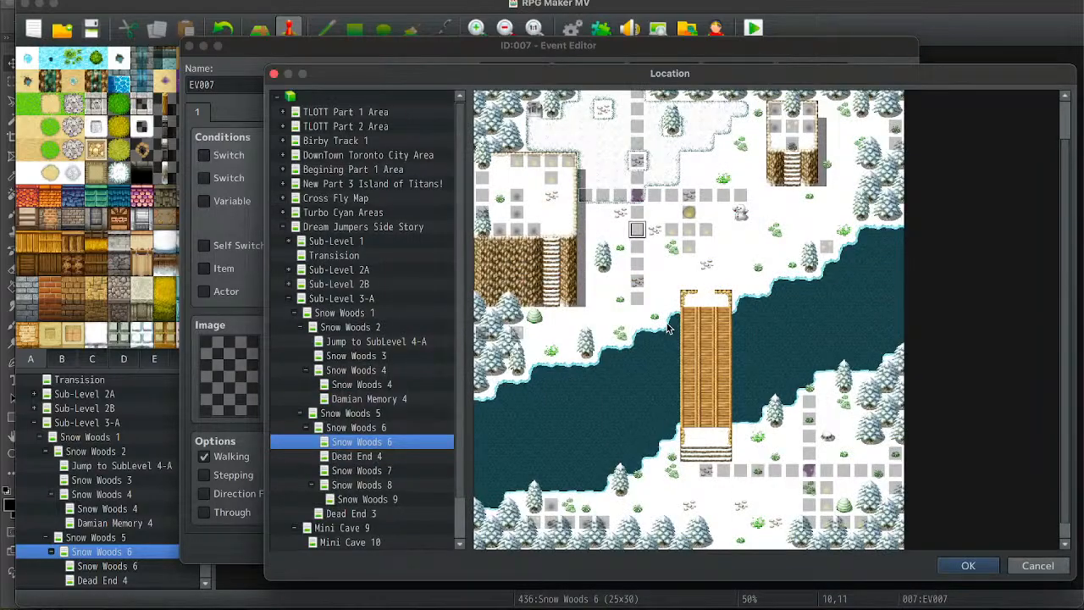
double_click(651, 230)
click(676, 430)
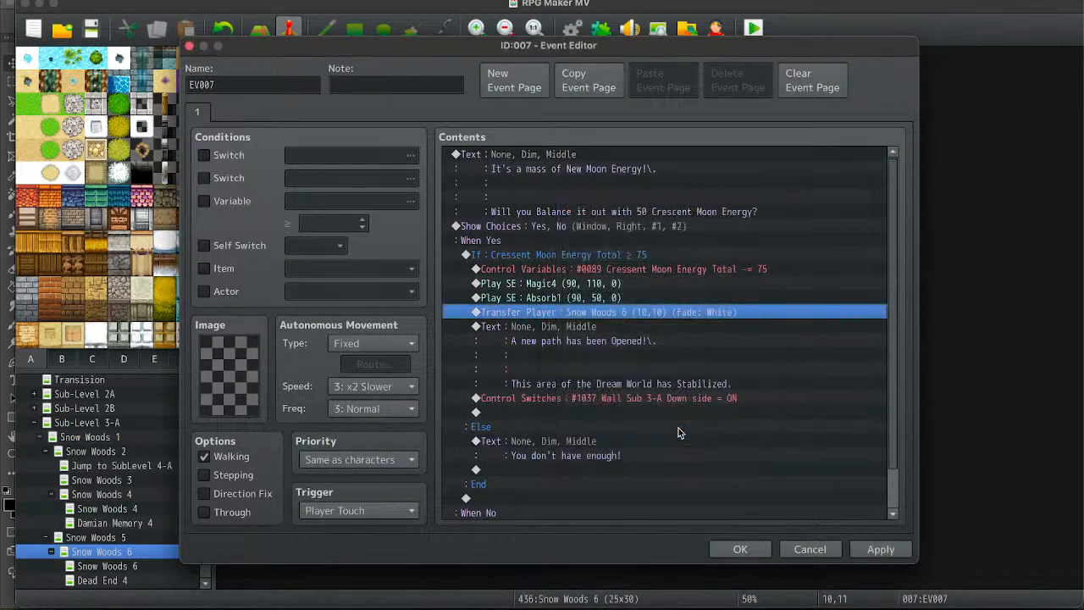
click(725, 549)
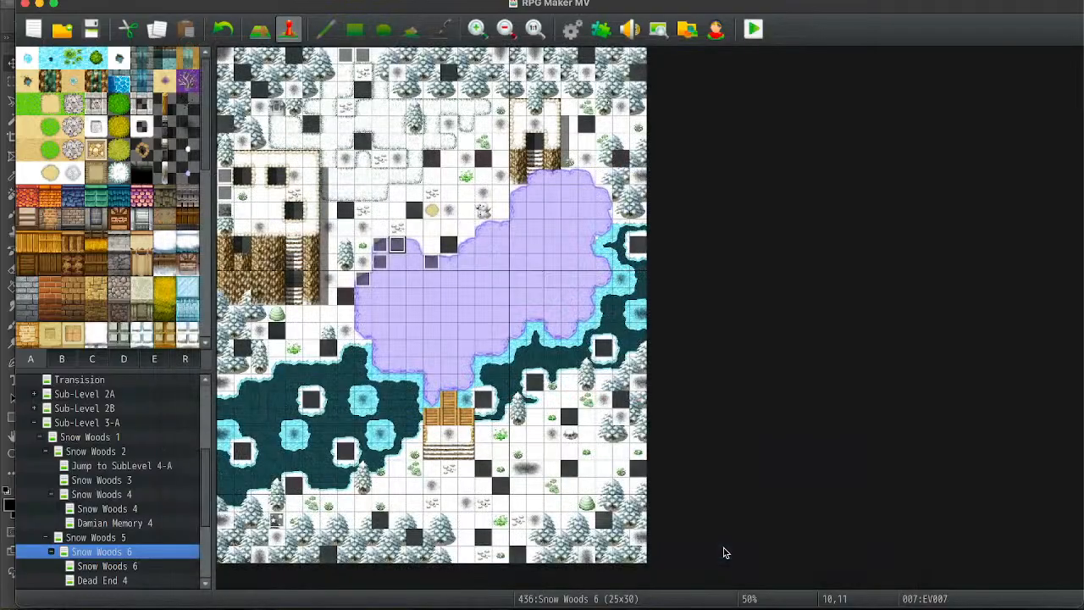
Paste a copy of the (10,11) wall event at (11,11) and open it for editing.
key(Right)
key(Return)
click(733, 549)
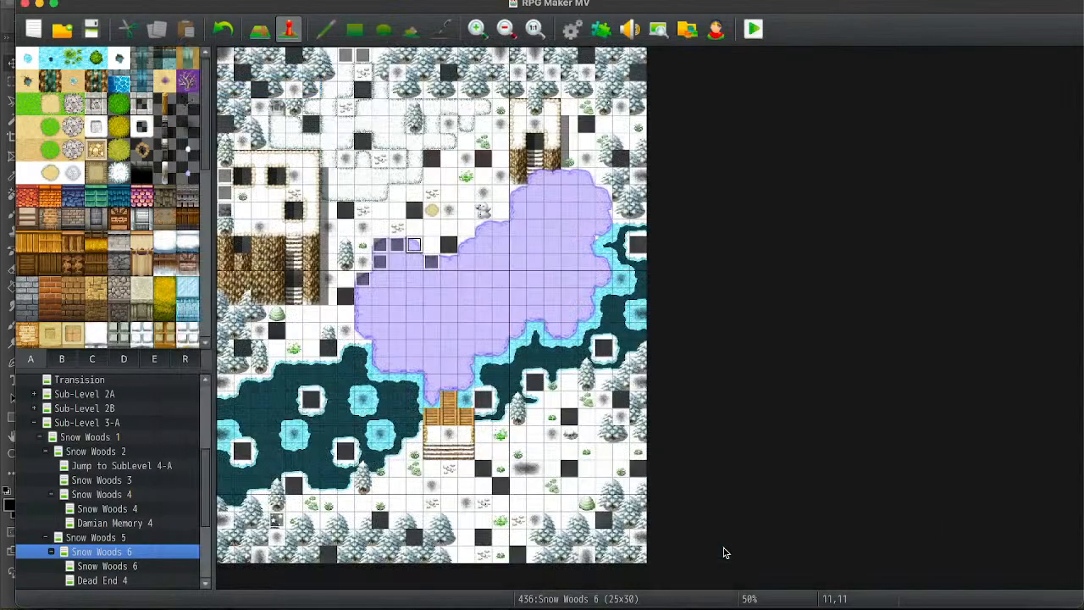
key(Left)
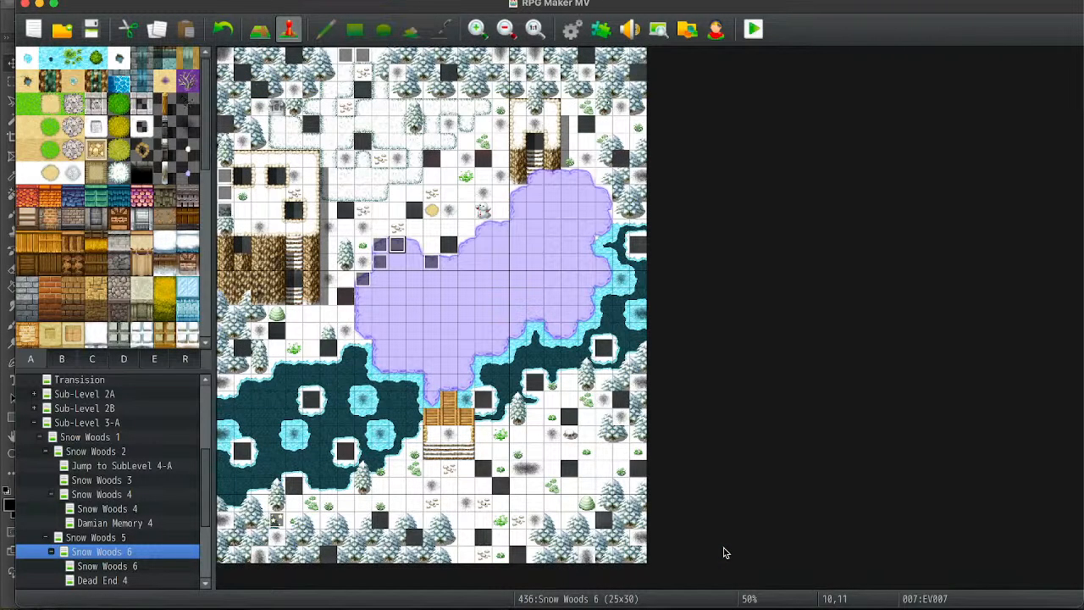
key(Right)
key(Return)
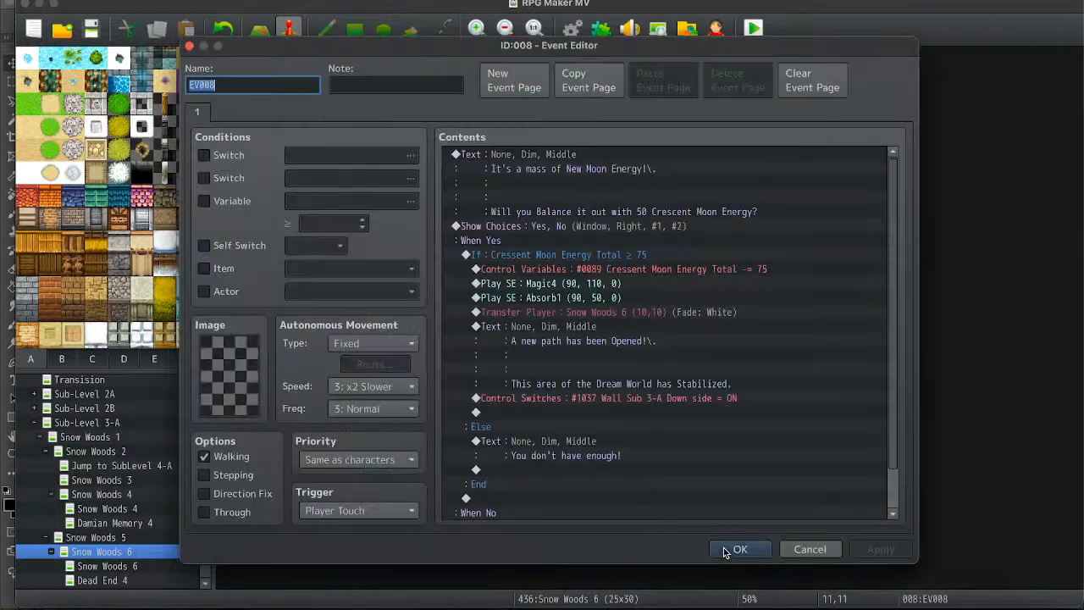
Compare the two Snow Woods 6 maps, pick the (11,11) event's Transfer Player destination on the nested one, and save the event.
double_click(635, 313)
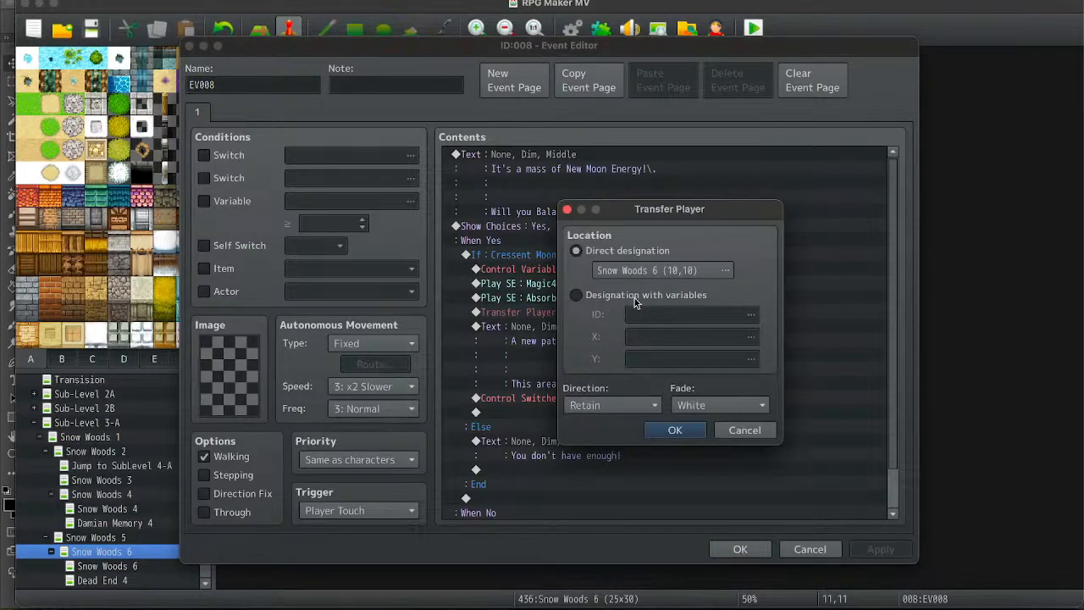
click(678, 271)
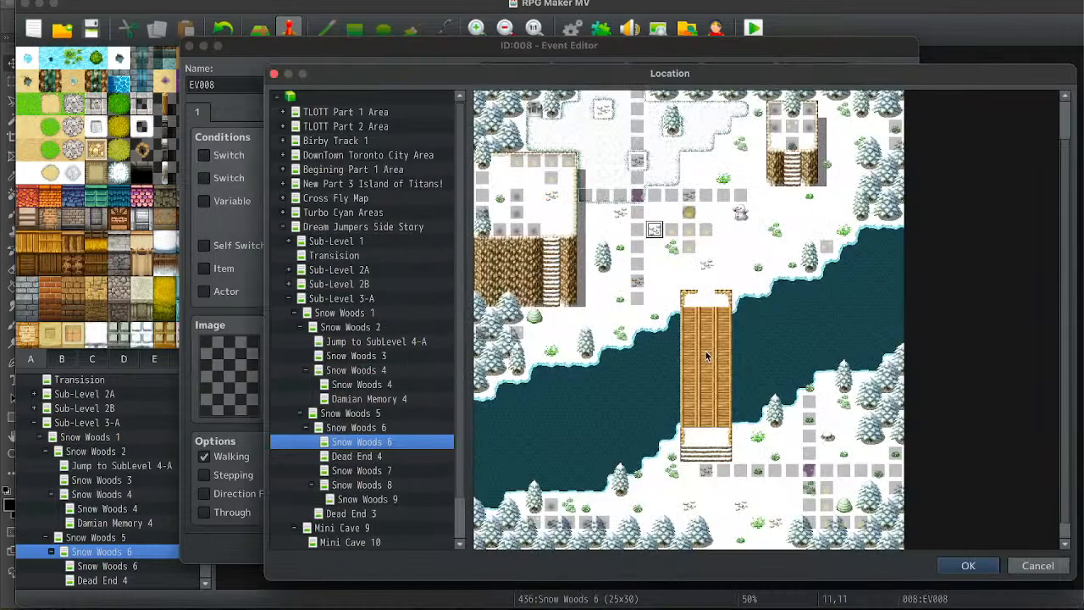
double_click(673, 247)
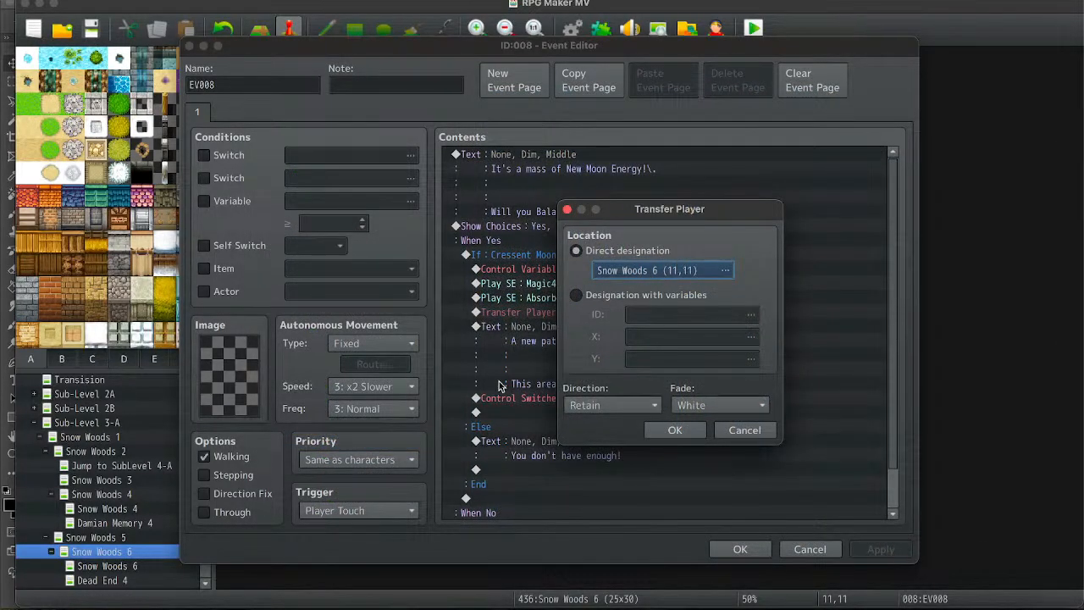
key(space)
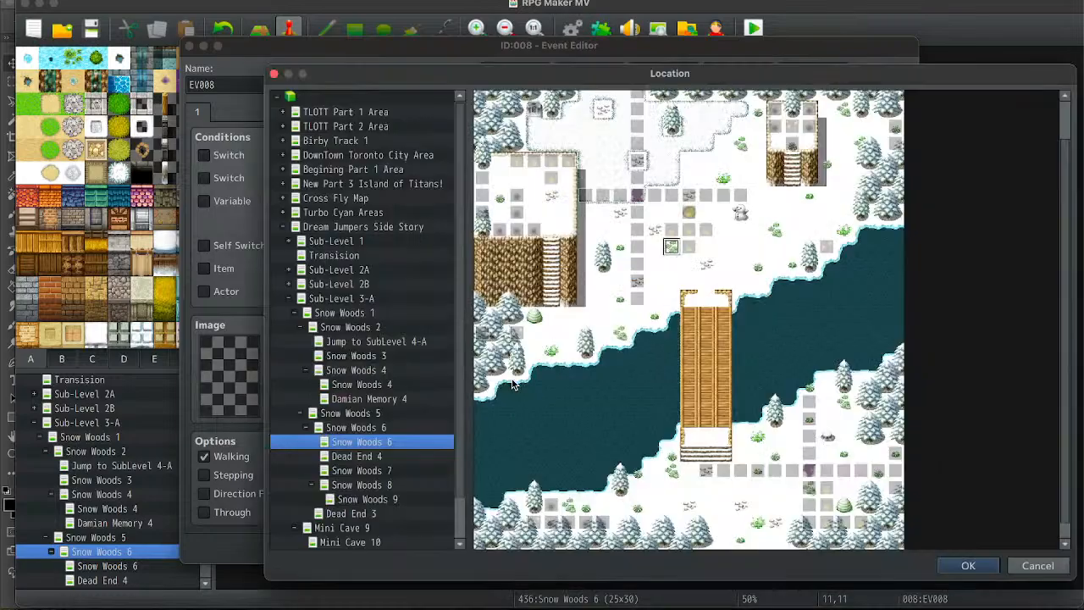
click(392, 428)
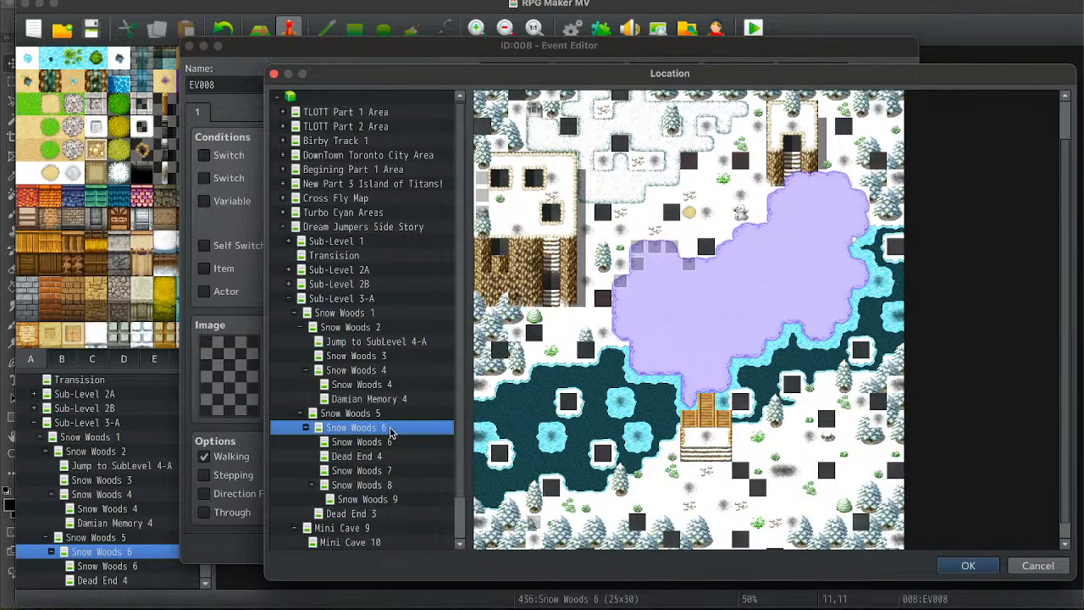
key(Down)
key(Up)
key(Down)
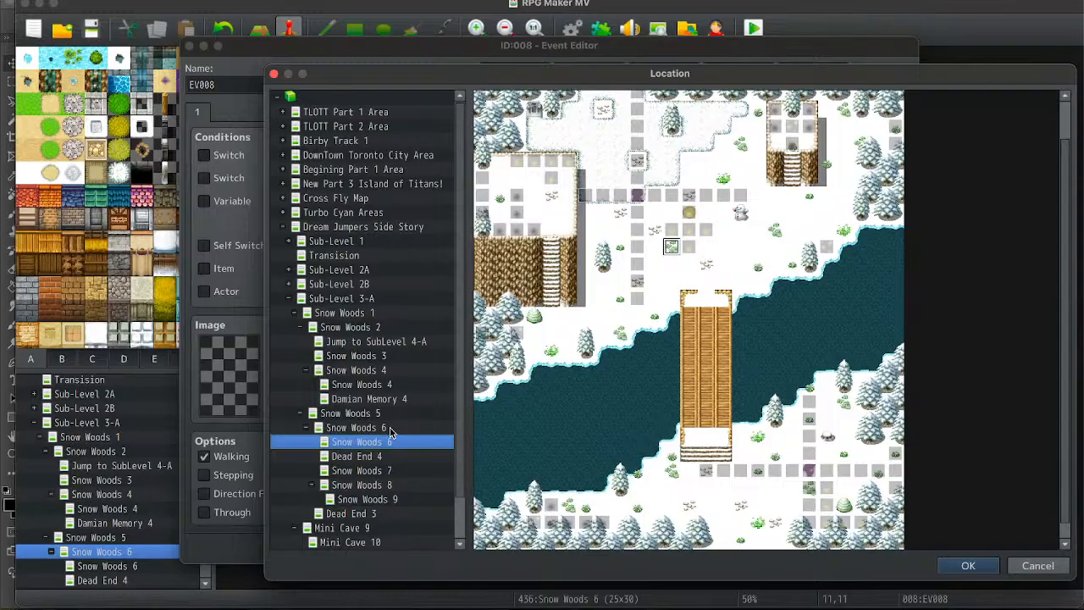
click(404, 427)
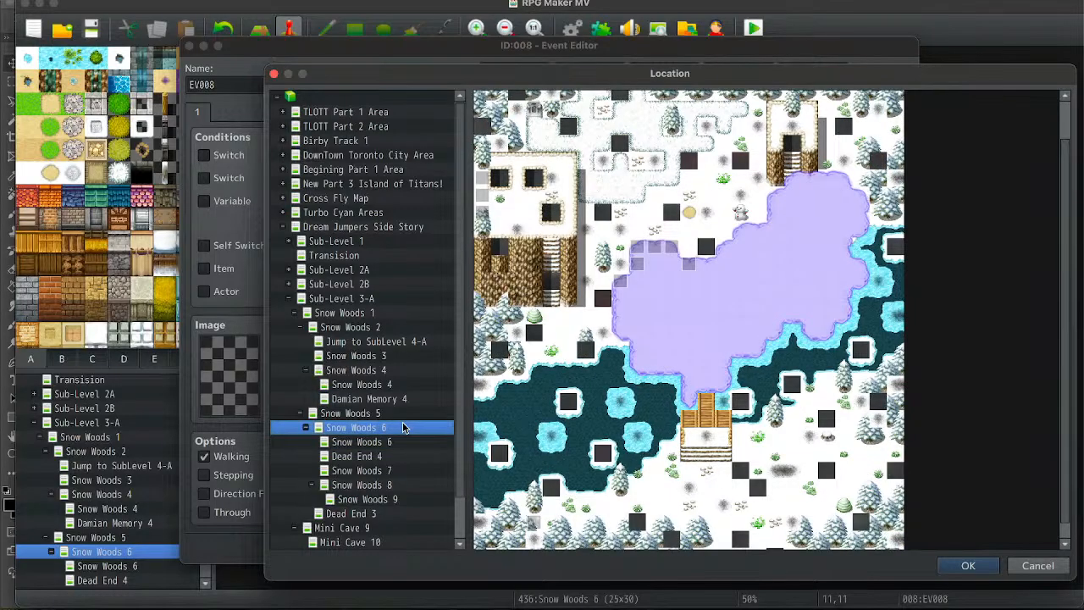
key(Down)
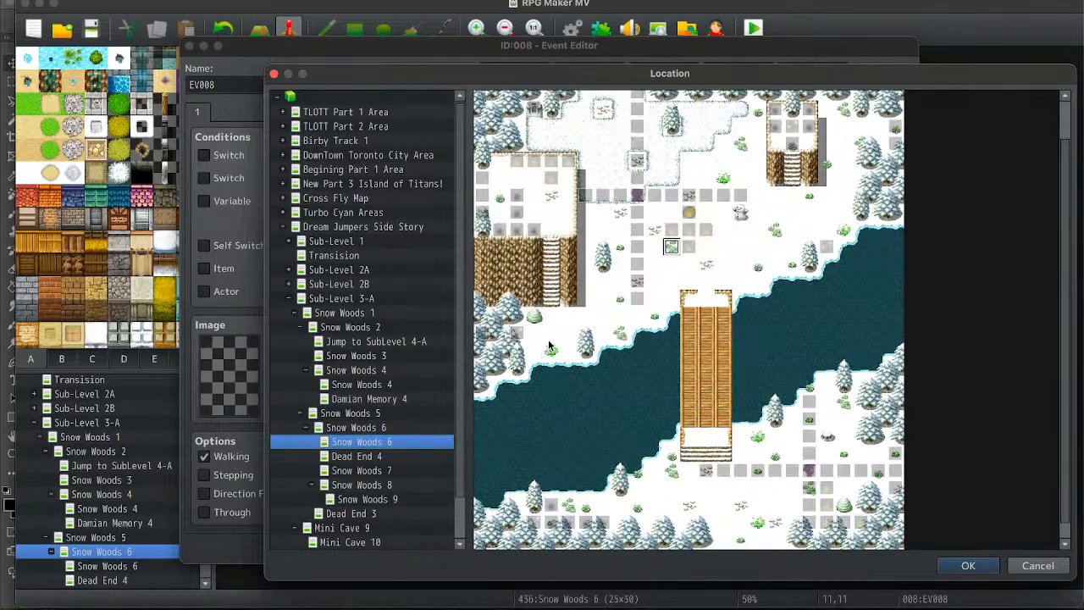
double_click(691, 256)
click(676, 435)
click(740, 546)
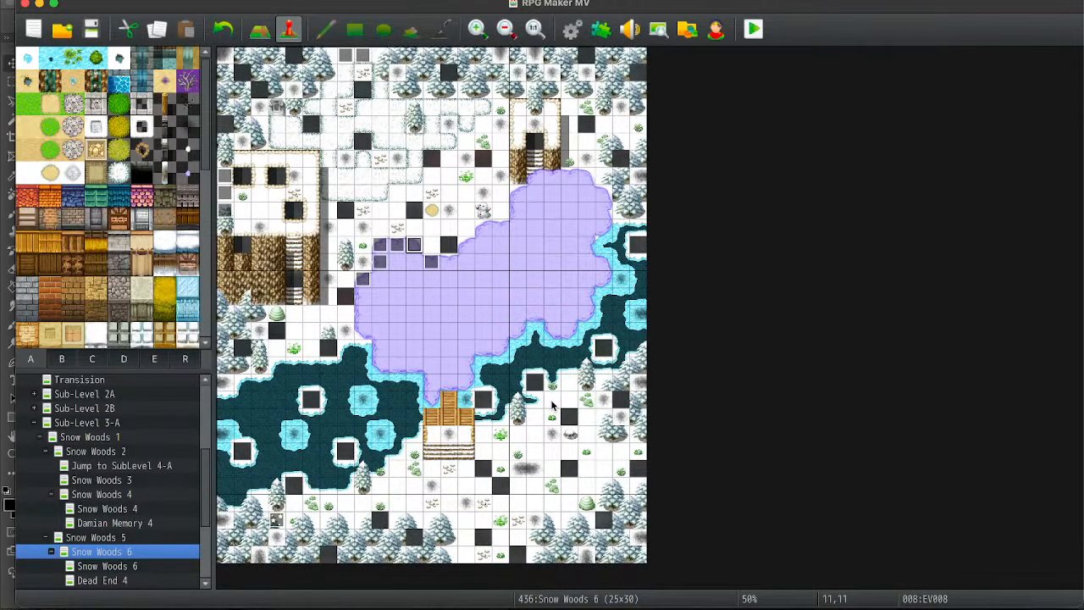
Paste a copy of the wall event at (14,11) and open it for editing.
key(ctrl+x)
key(Right)
key(Right)
key(Right)
key(ctrl+v)
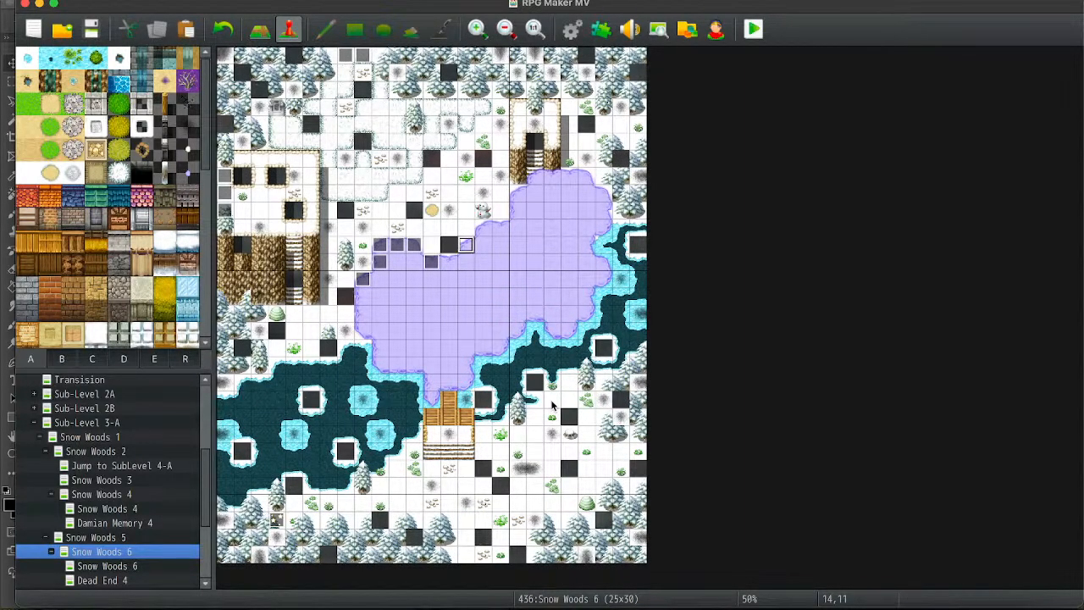
key(Down)
key(Left)
key(Right)
key(Up)
key(super+v)
key(Return)
Set the (14,11) event's Transfer Player destination to (14,10) on the nested Snow Woods 6 map and save the event.
double_click(610, 316)
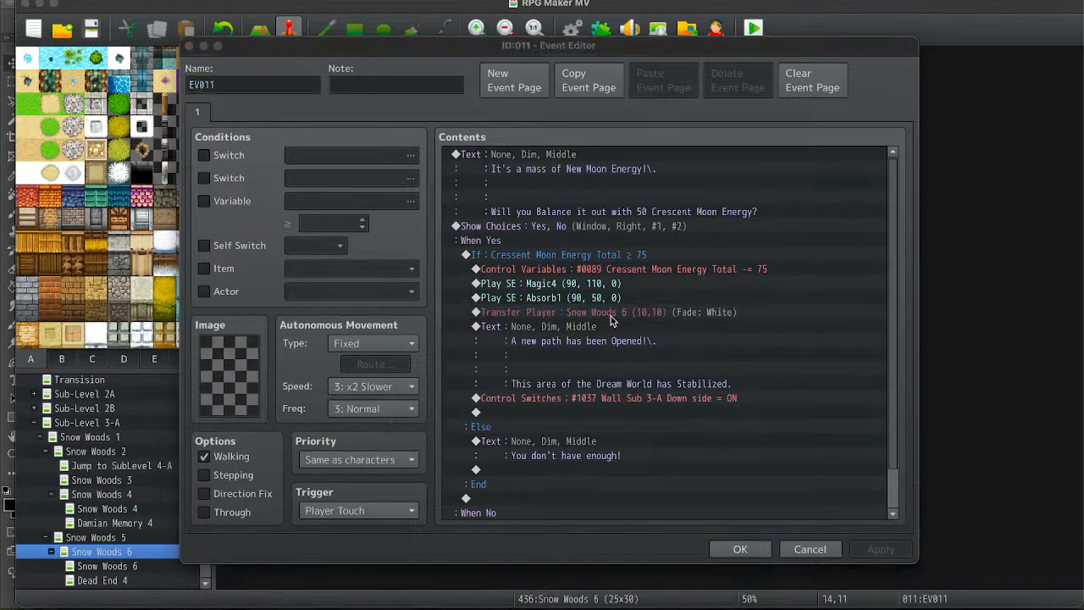
click(671, 274)
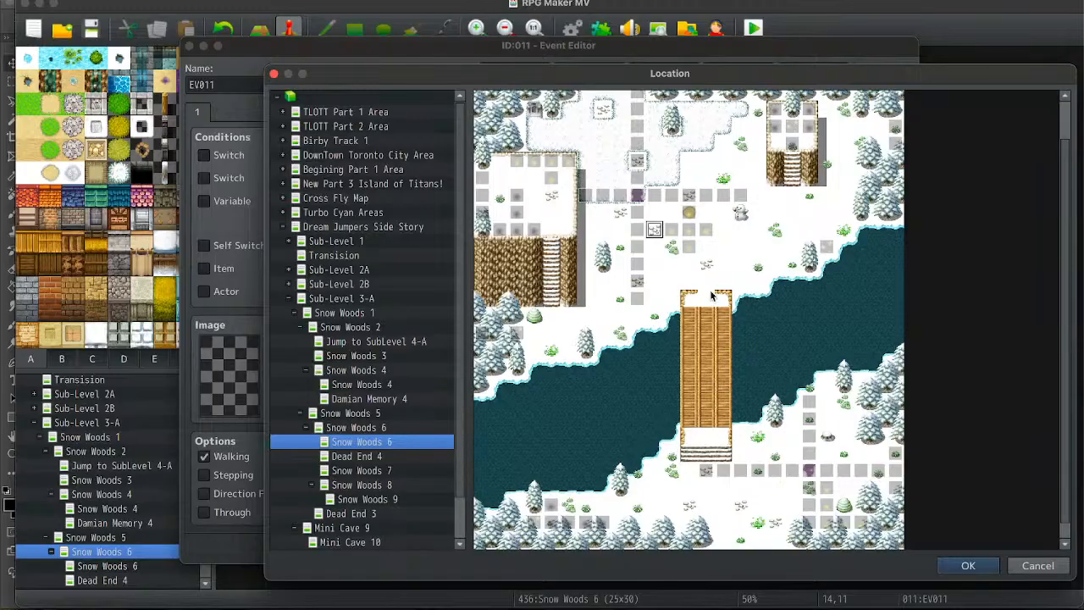
click(391, 427)
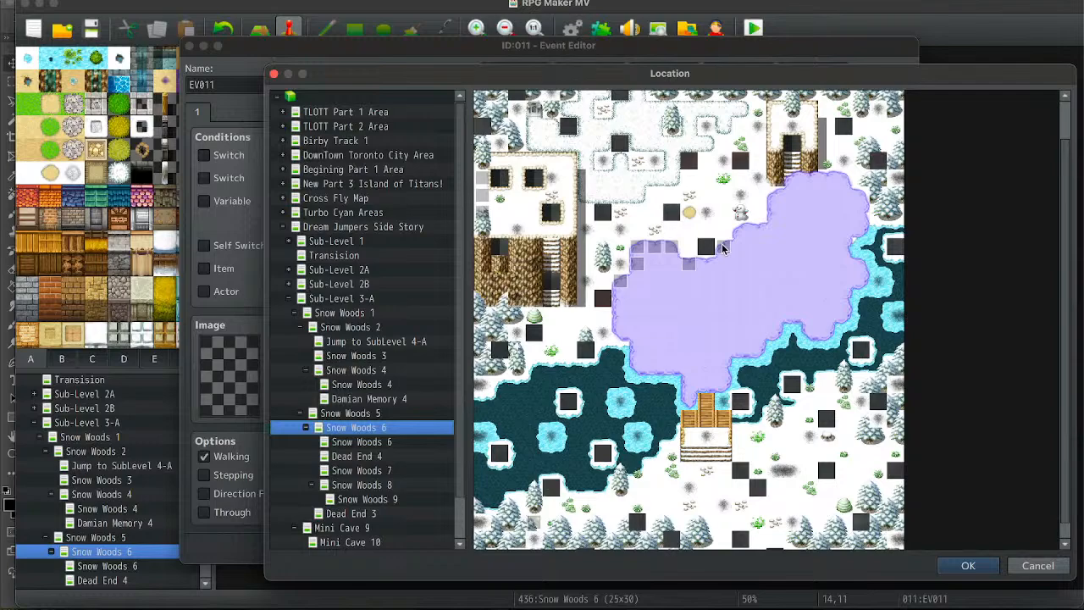
click(395, 442)
click(724, 230)
double_click(724, 231)
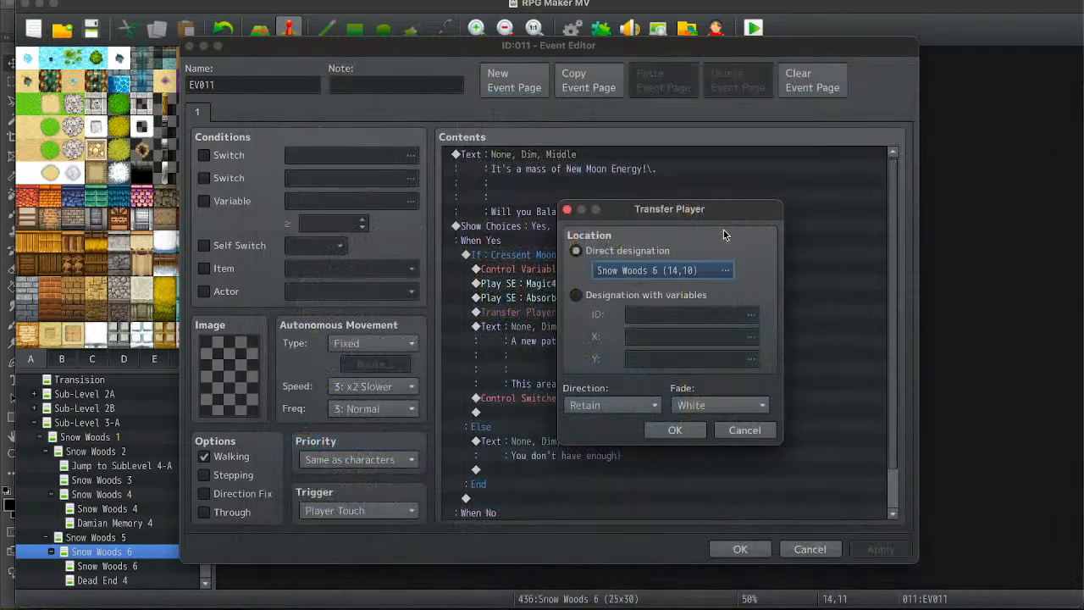
click(674, 429)
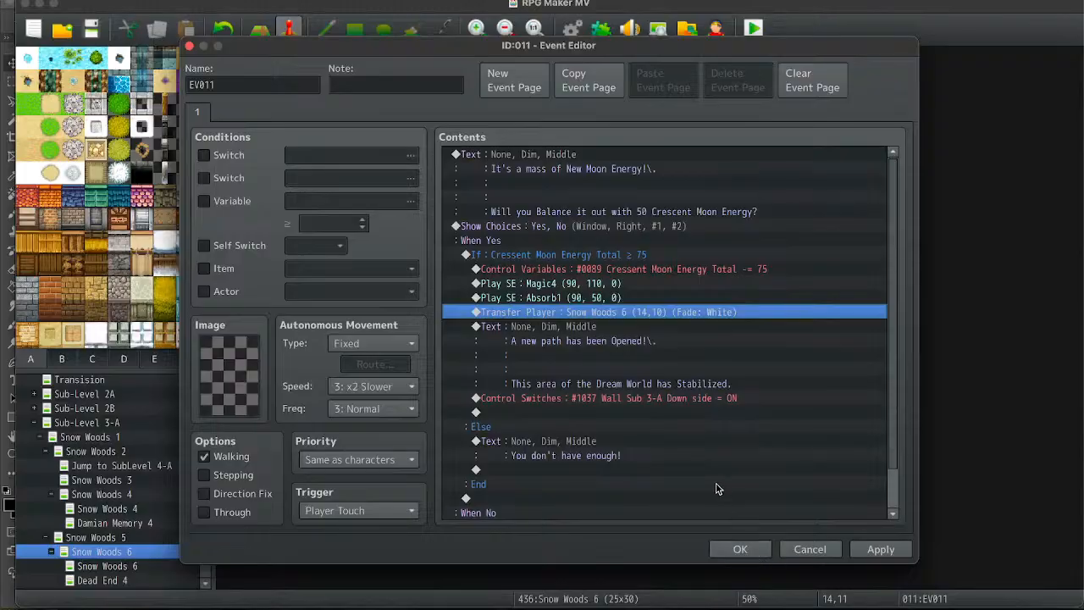
click(737, 548)
Paste copies of the (14,11) event at (15,10) and (16,10), and open the (16,10) copy for editing.
key(Up)
key(Right)
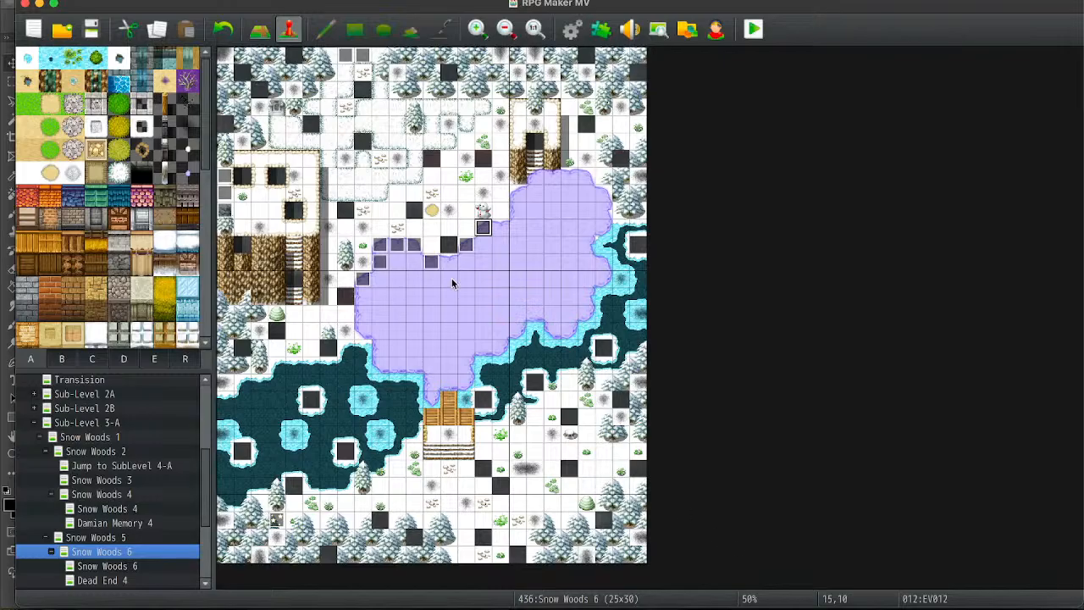
click(500, 227)
key(ctrl+v)
double_click(501, 227)
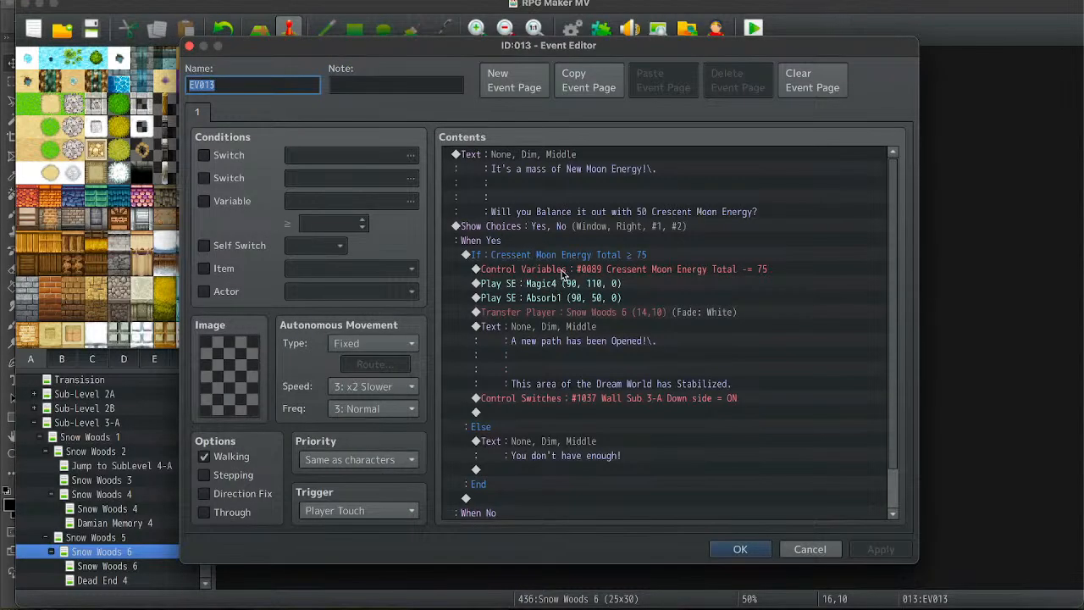
Set the (16,10) event's Transfer Player destination to (16,9) on the nested Snow Woods 6 map and save the event.
double_click(644, 311)
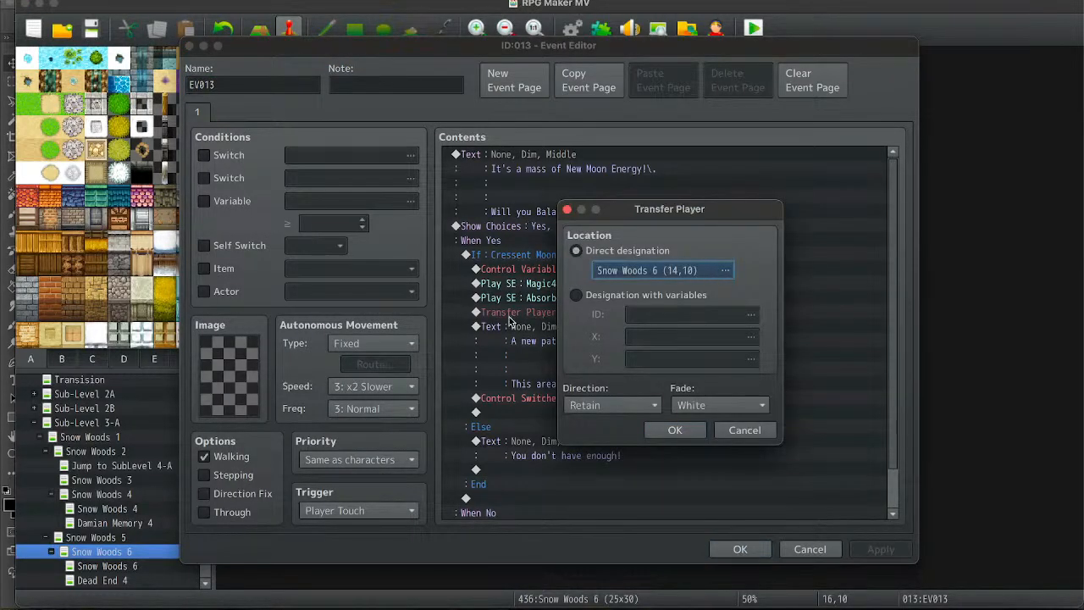
click(651, 273)
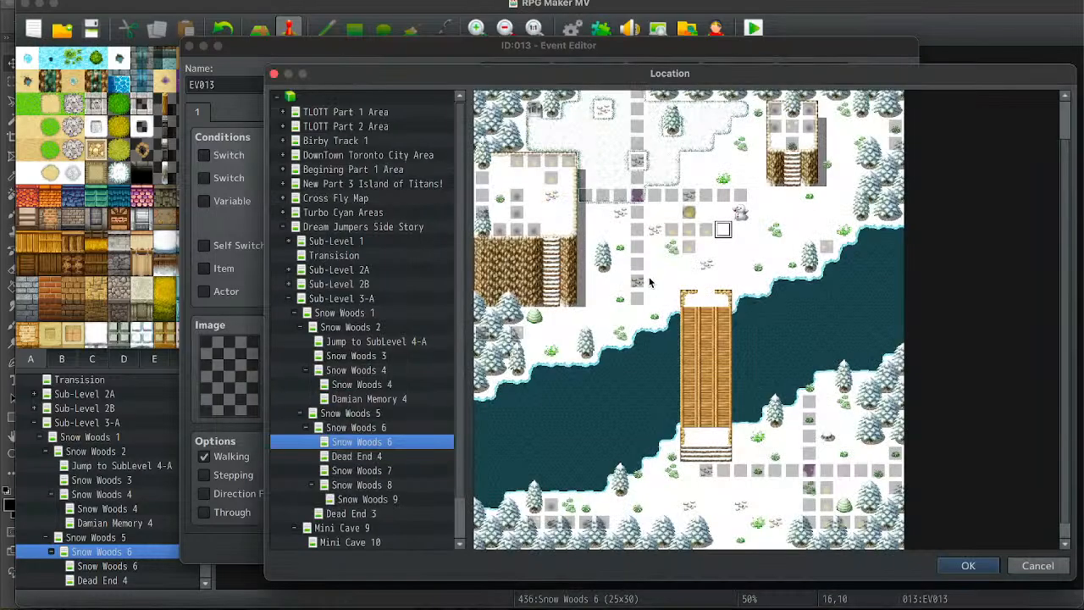
click(373, 428)
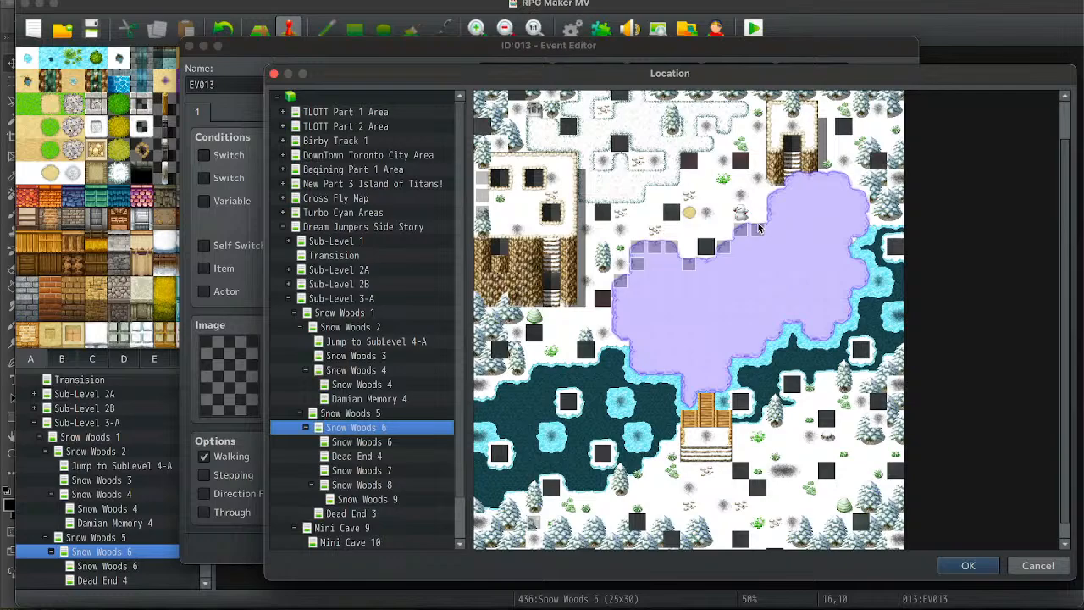
click(388, 441)
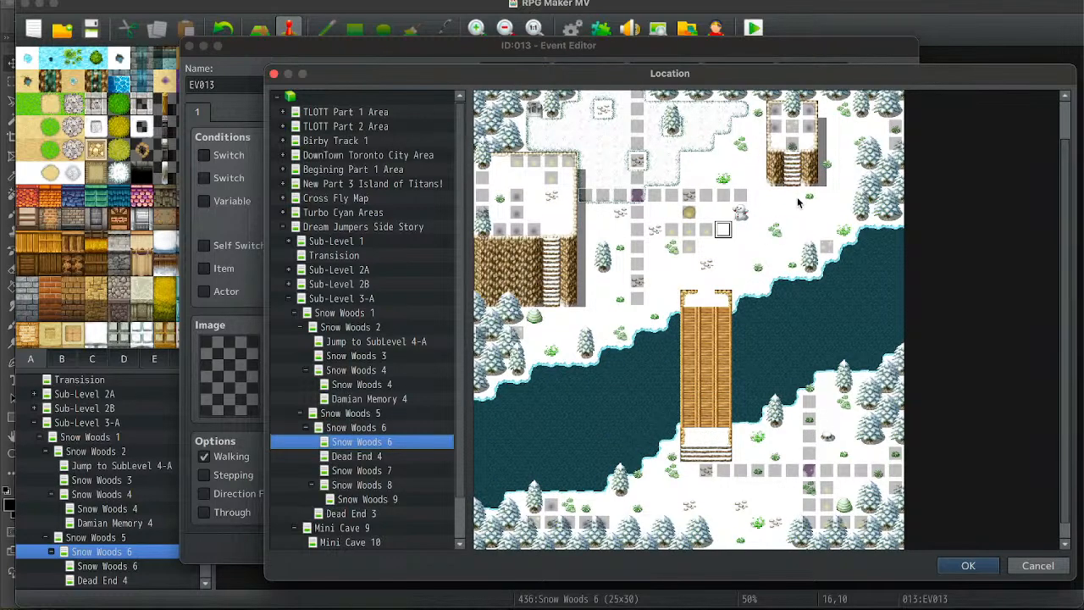
click(757, 212)
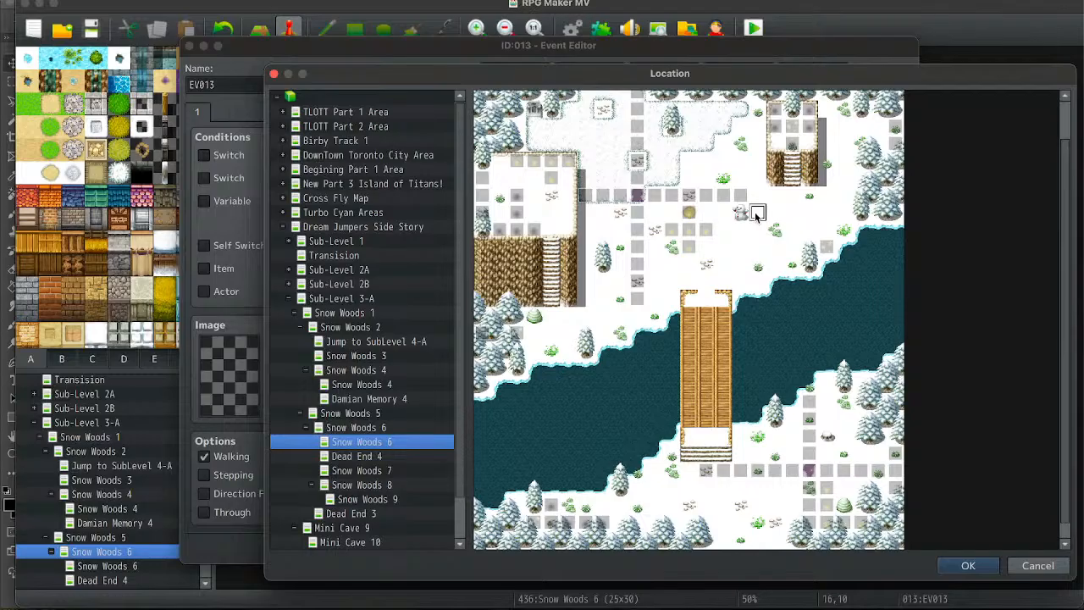
double_click(757, 212)
click(681, 431)
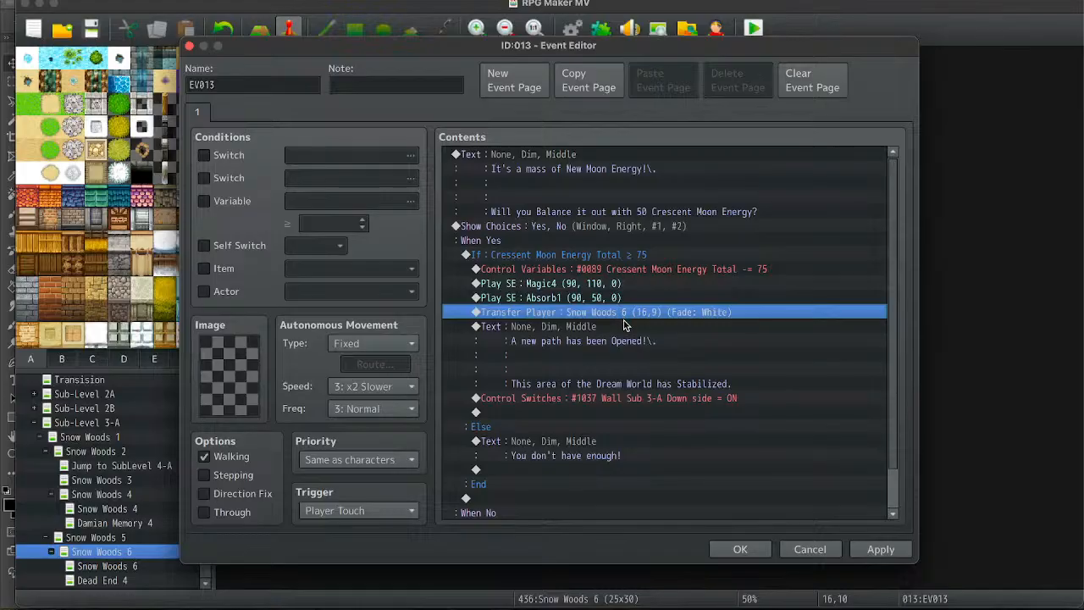
click(742, 547)
Paste a copy of the wall event at (17,9) on the Snow Woods 6 map.
key(Up)
key(Right)
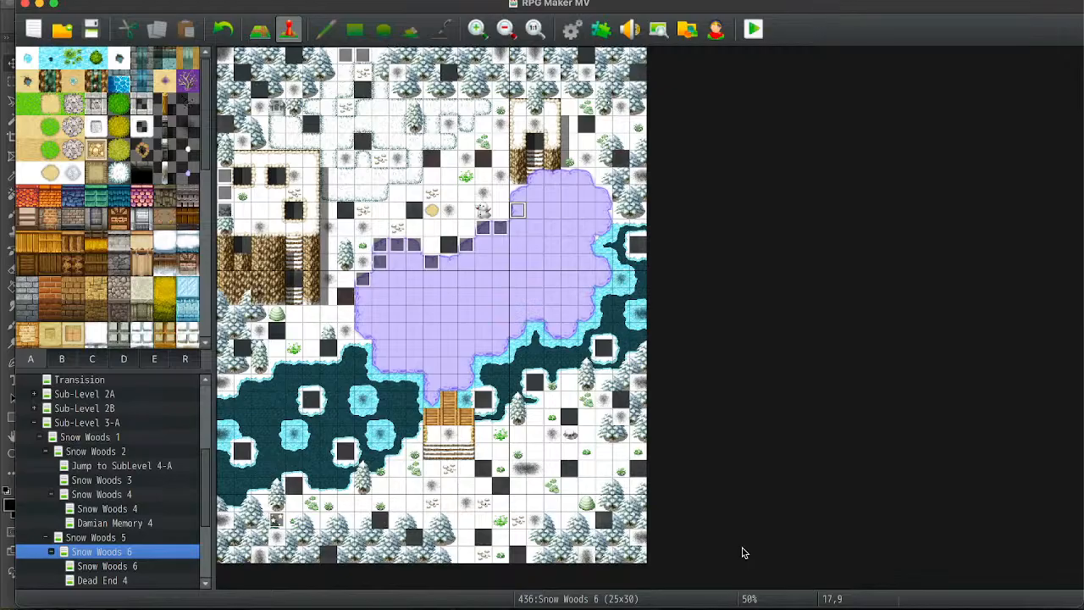
click(501, 229)
key(Right)
key(Up)
key(super+v)
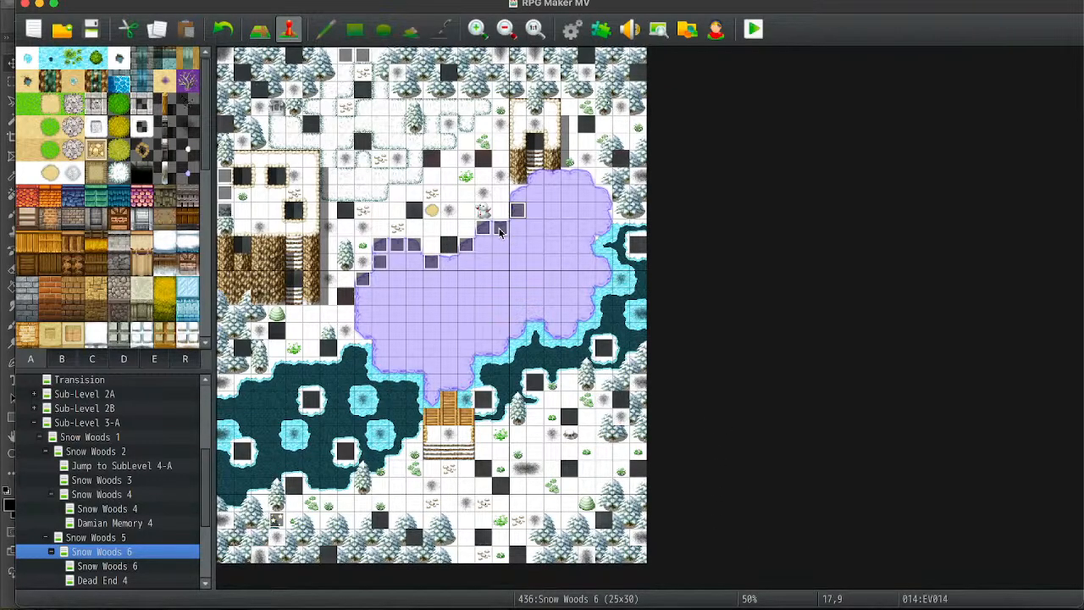
Set the (17,9) event's Transfer Player destination to (16,8) on Snow Woods 6 and save the event.
key(Return)
double_click(657, 306)
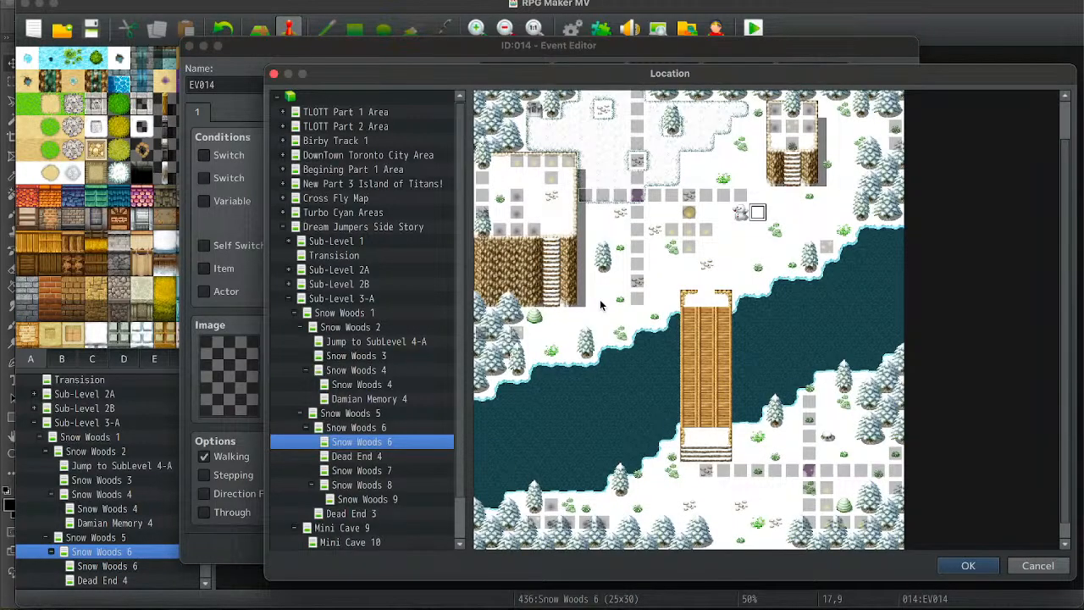
click(374, 430)
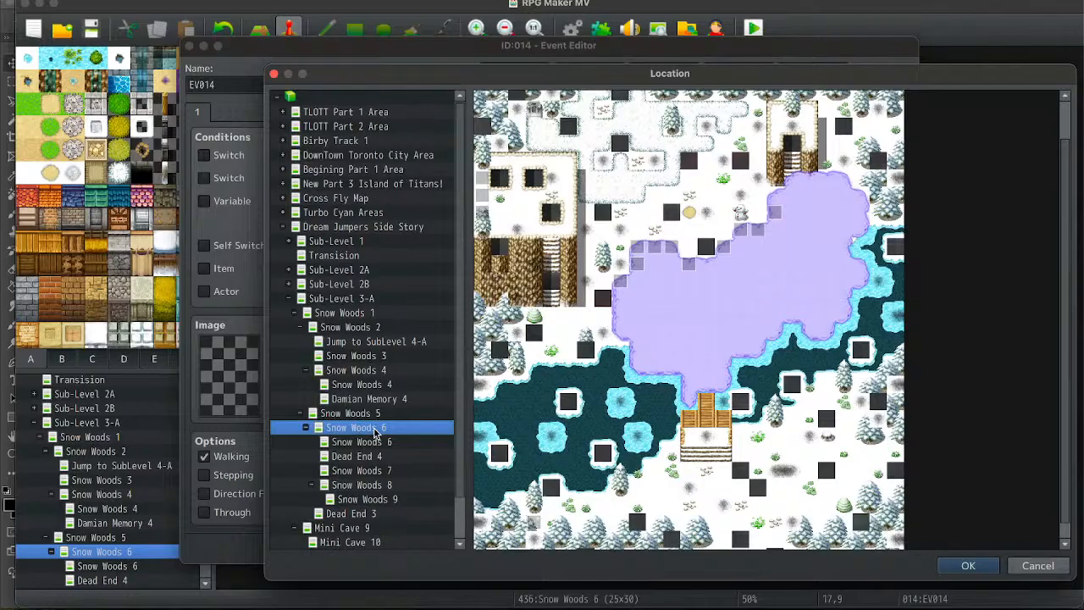
key(Down)
key(Up)
key(Down)
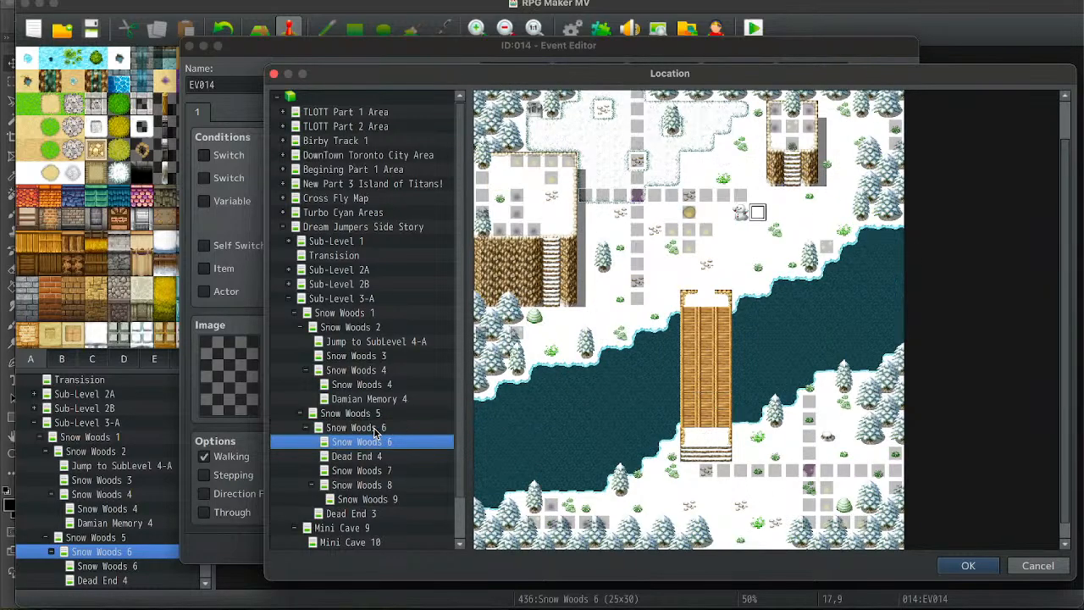
key(Up)
key(Down)
key(Up)
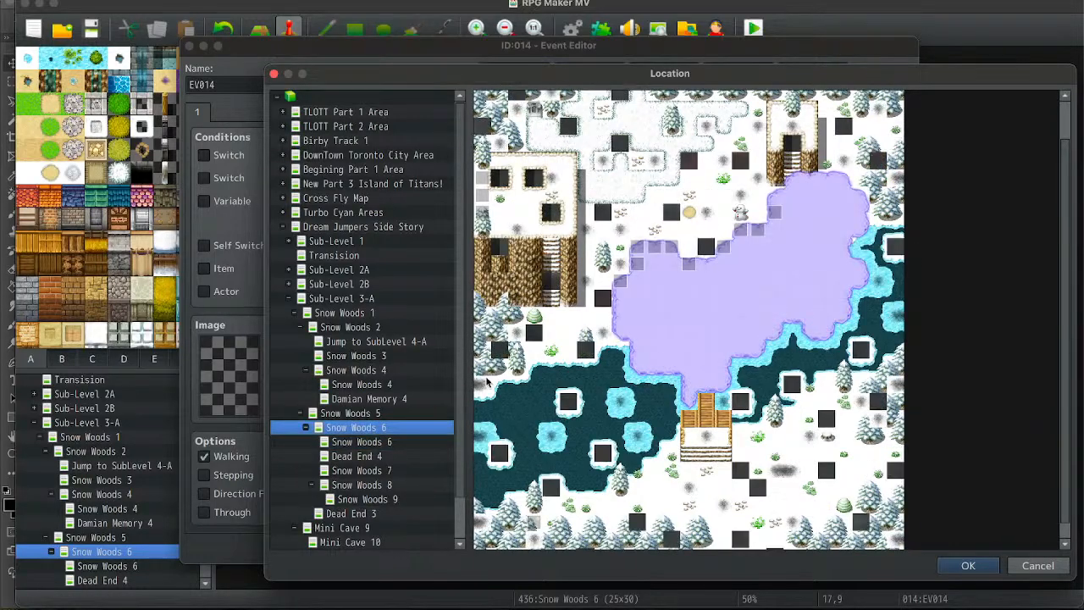
double_click(758, 199)
click(678, 431)
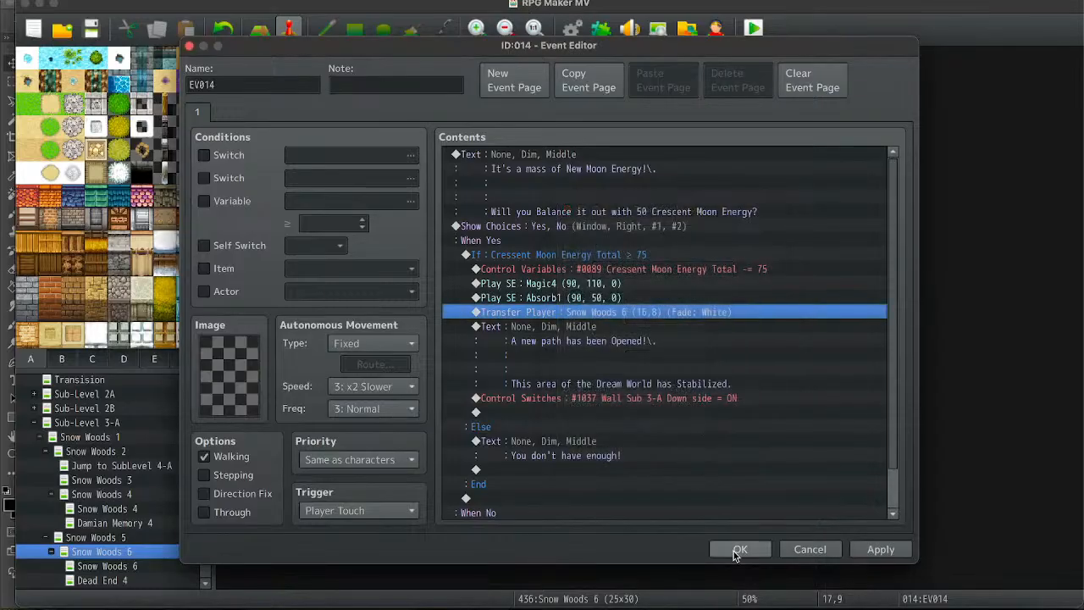
click(740, 549)
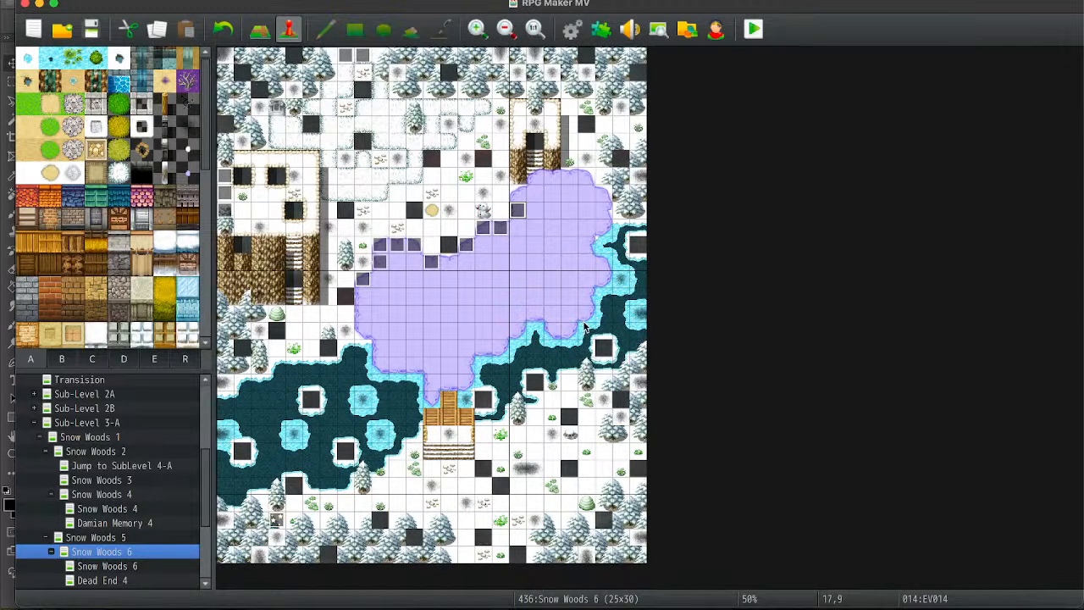
Paste another copy of the wall event at (17,8), directly above the (17,9) event.
key(Up)
key(ctrl+v)
click(501, 227)
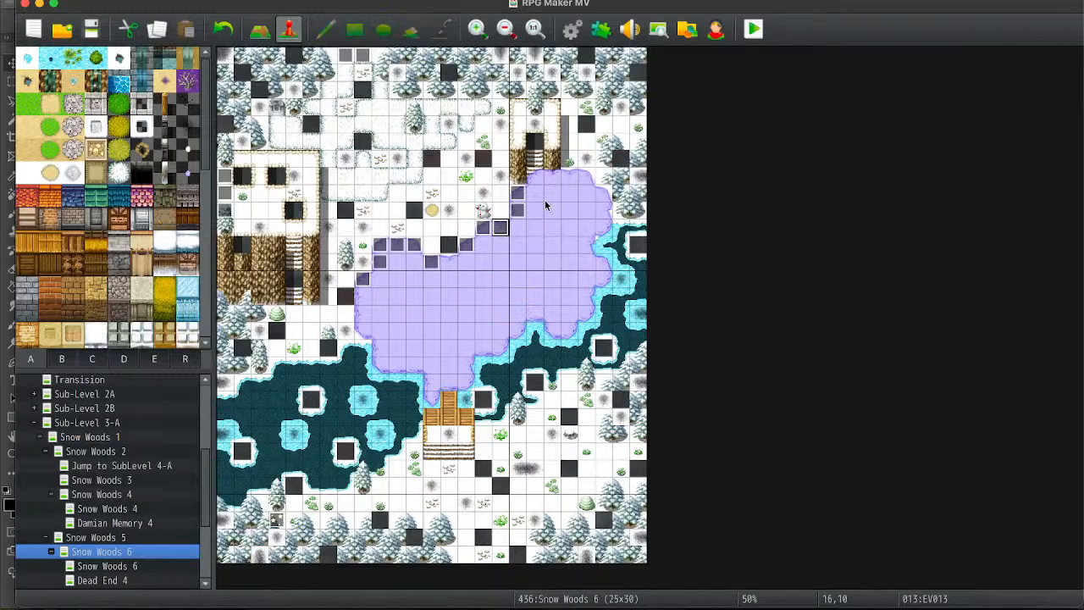
click(519, 194)
click(595, 195)
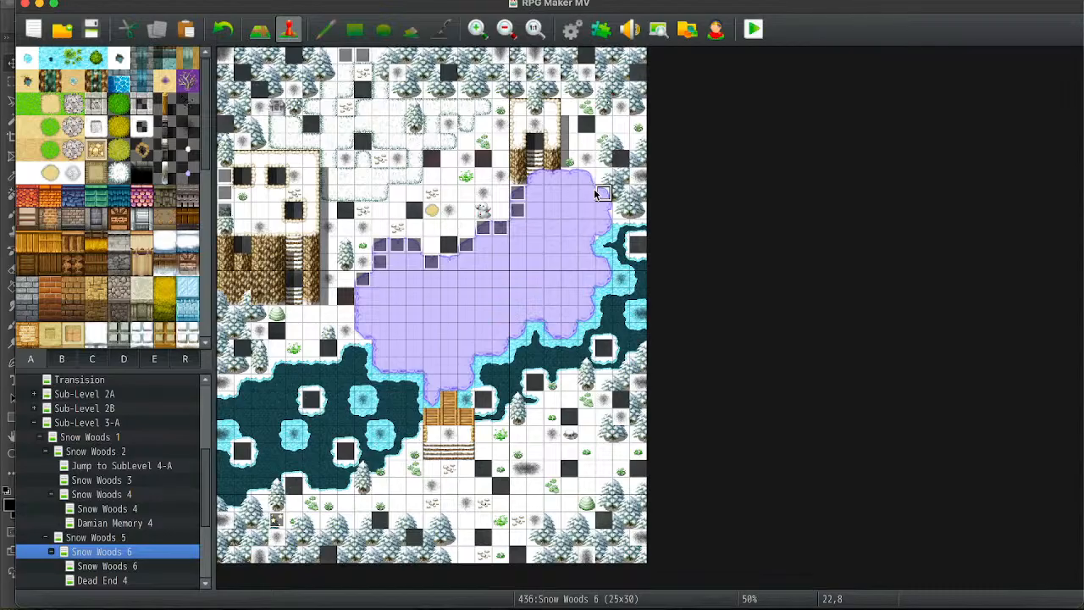
key(Left)
key(Up)
Save the project and display the Sub-Level 3-A map.
click(90, 30)
click(133, 565)
click(109, 422)
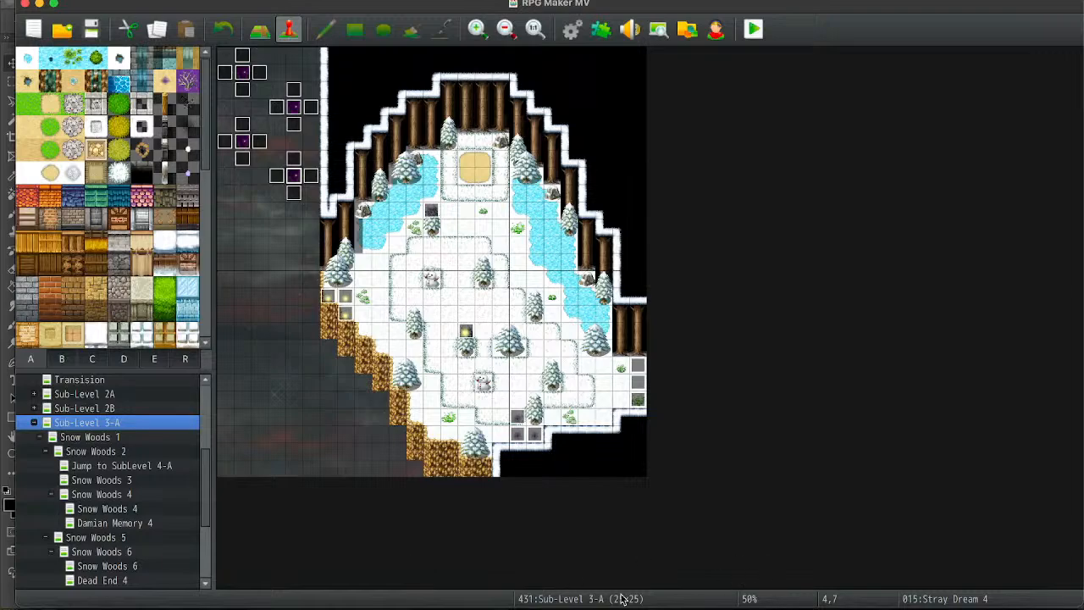
Switch to Finder, open the PNG Entries folder inside TLOTT NEW Pokedex, and select 001.png.
click(68, 605)
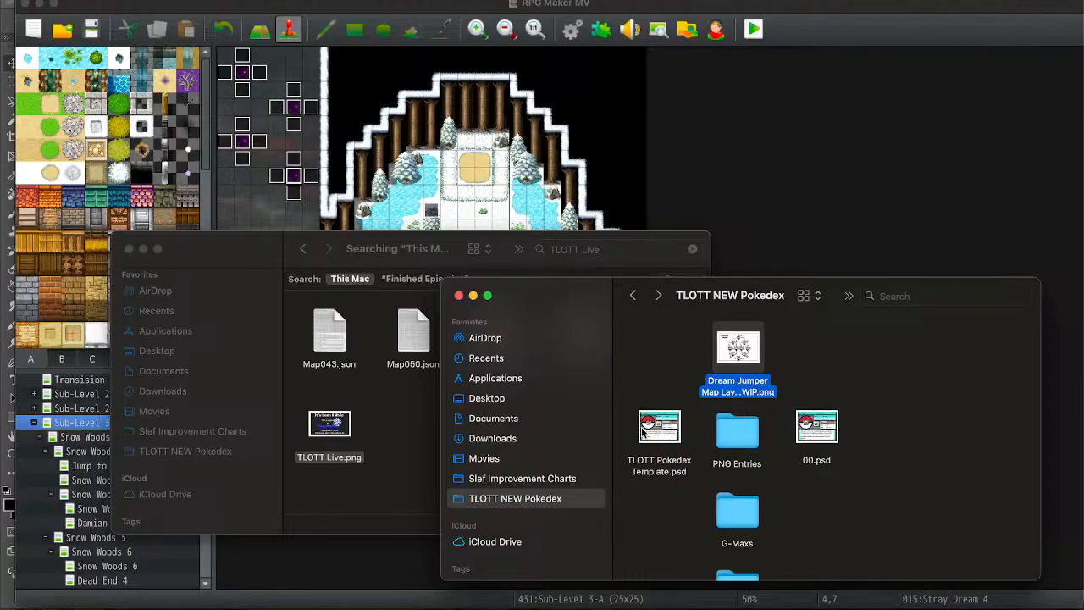
click(742, 435)
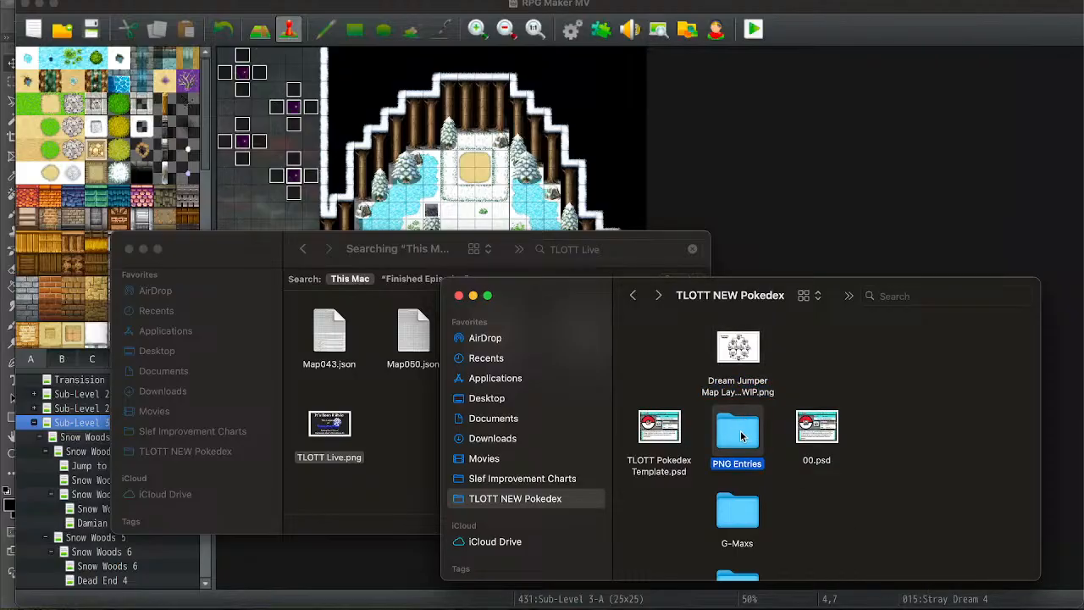
double_click(743, 436)
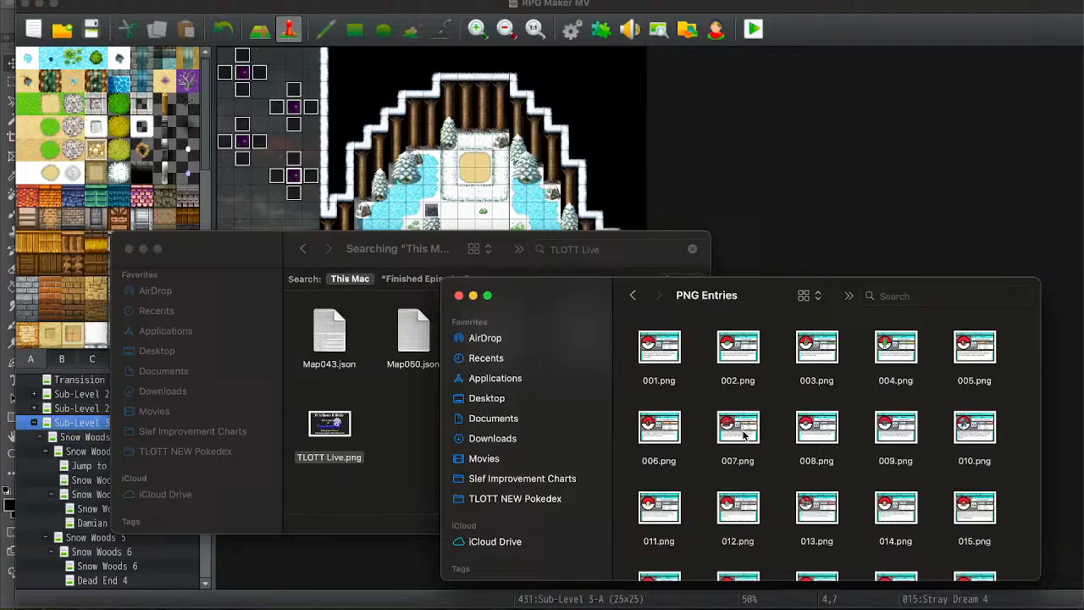
click(666, 359)
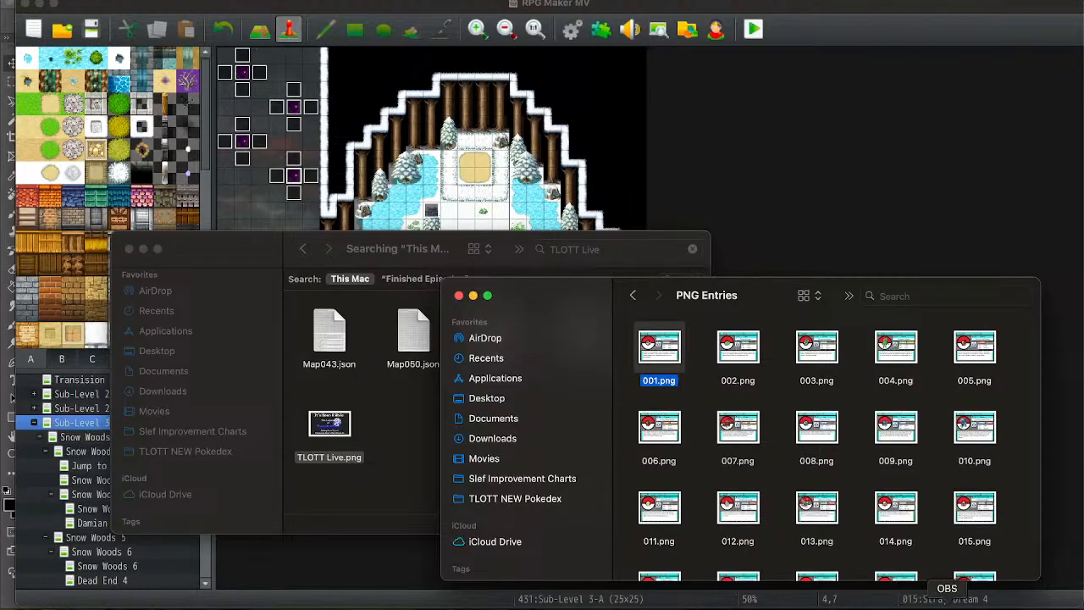
Switch to OBS and change the active scene to Scene 3.
click(947, 604)
click(181, 435)
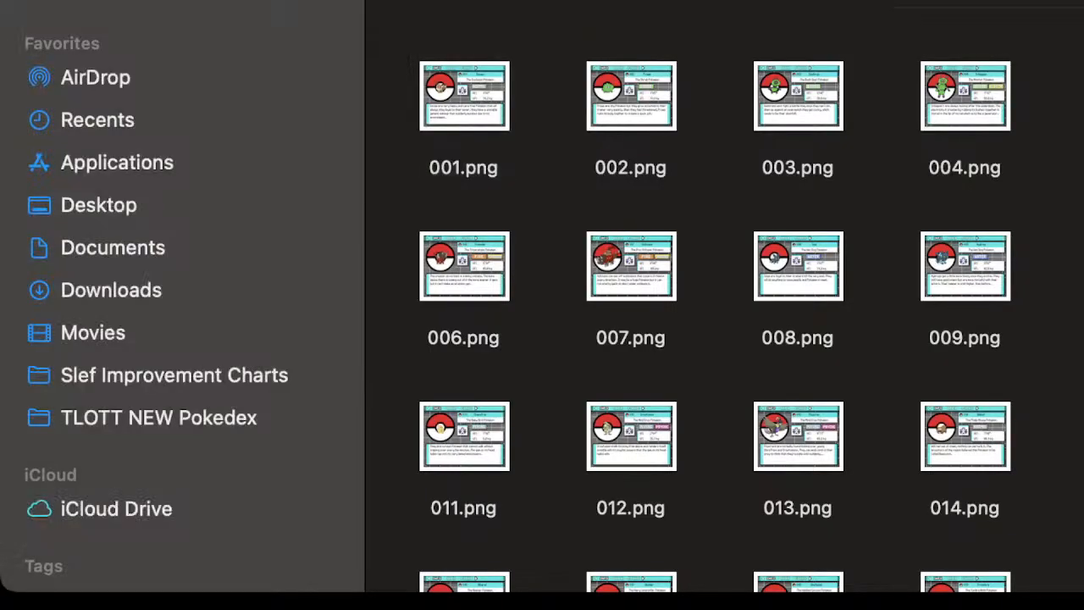
Open the 001.png Pokedex entry from the PNG Entries folder and view it.
click(464, 95)
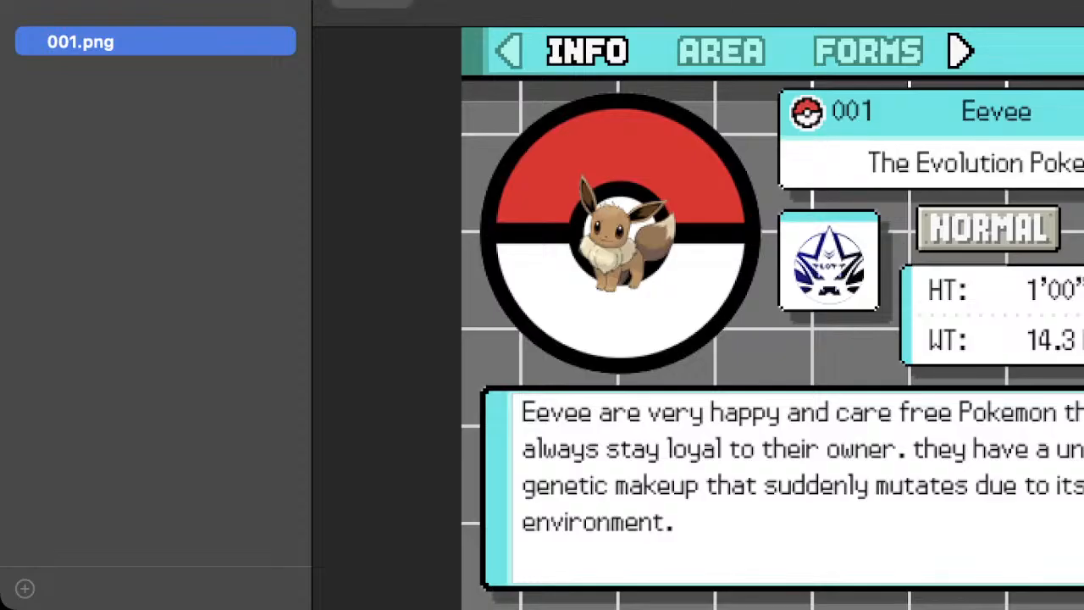
key(alt+super+1)
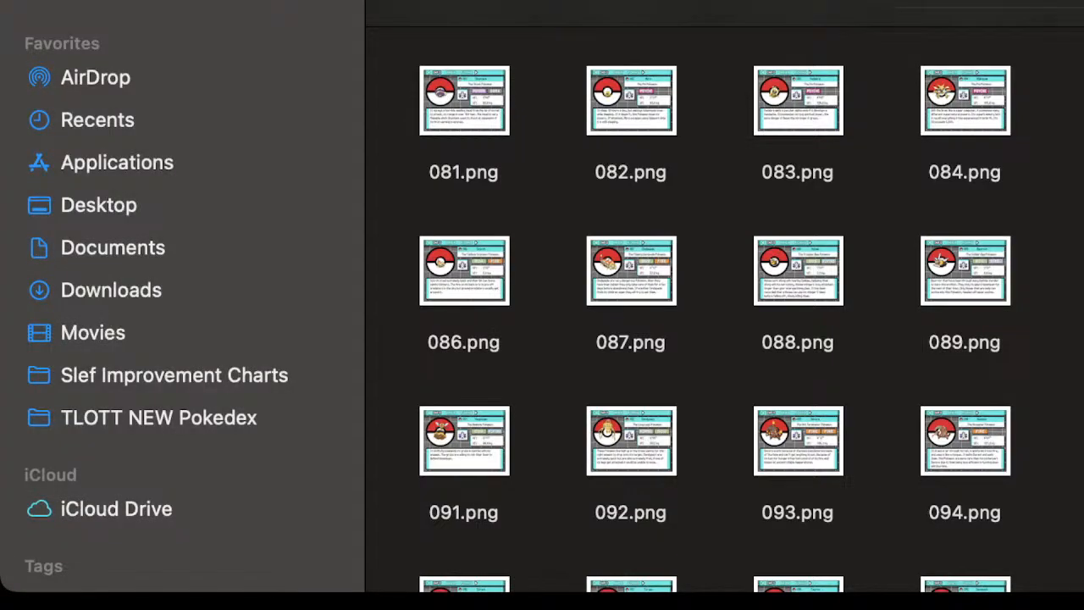
Look through the Pokedex entry thumbnails from 089.png to the end of the folder and back towards 101.png.
click(965, 270)
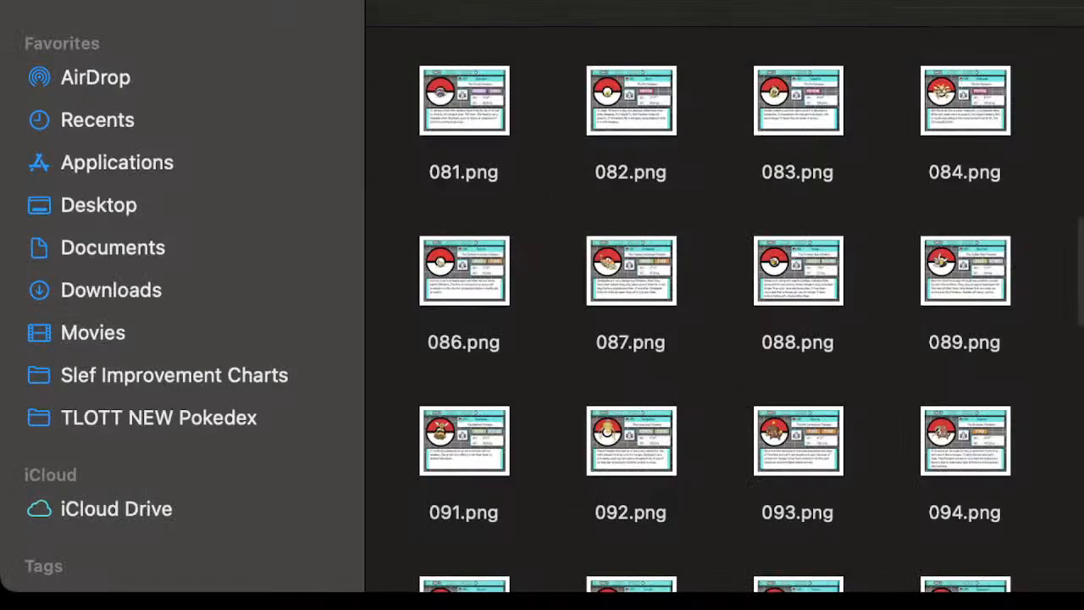
scroll(724, 305, down, 10)
scroll(724, 305, down, 4)
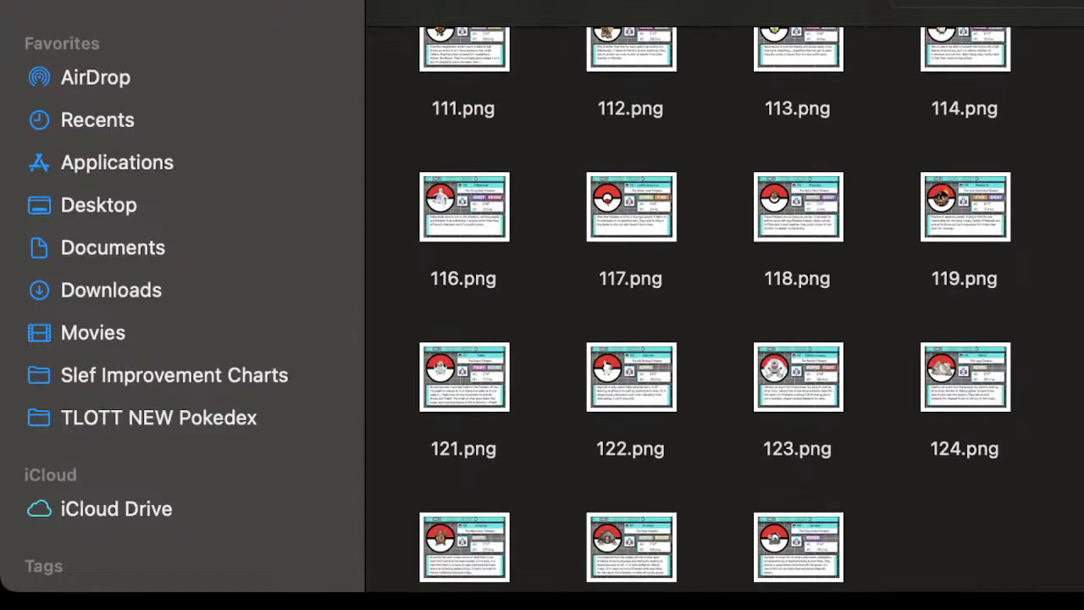
scroll(724, 304, down, 2)
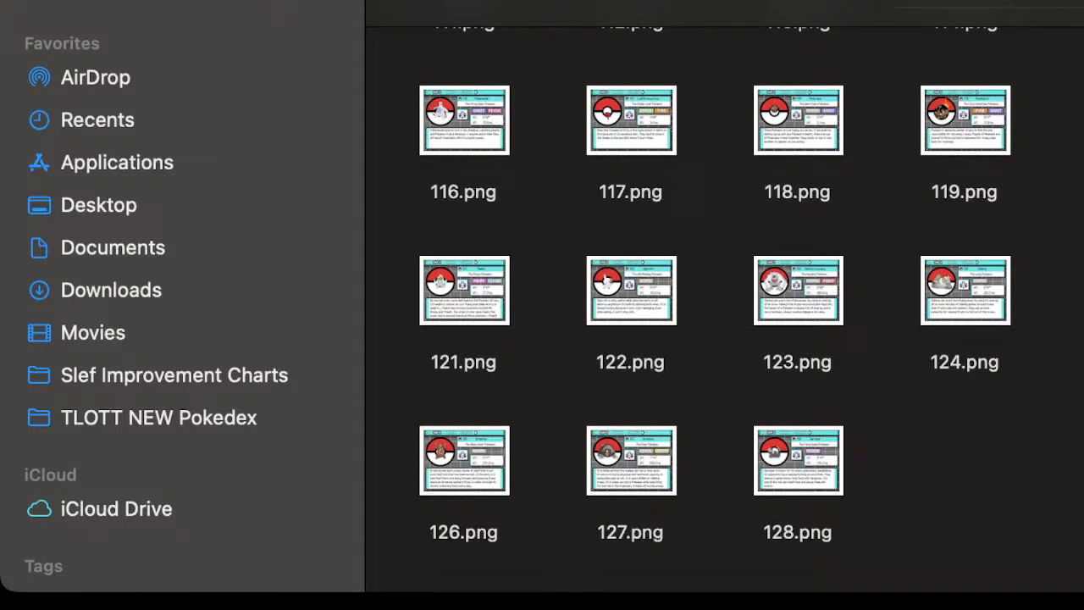
scroll(724, 305, up, 2)
scroll(715, 308, up, 2)
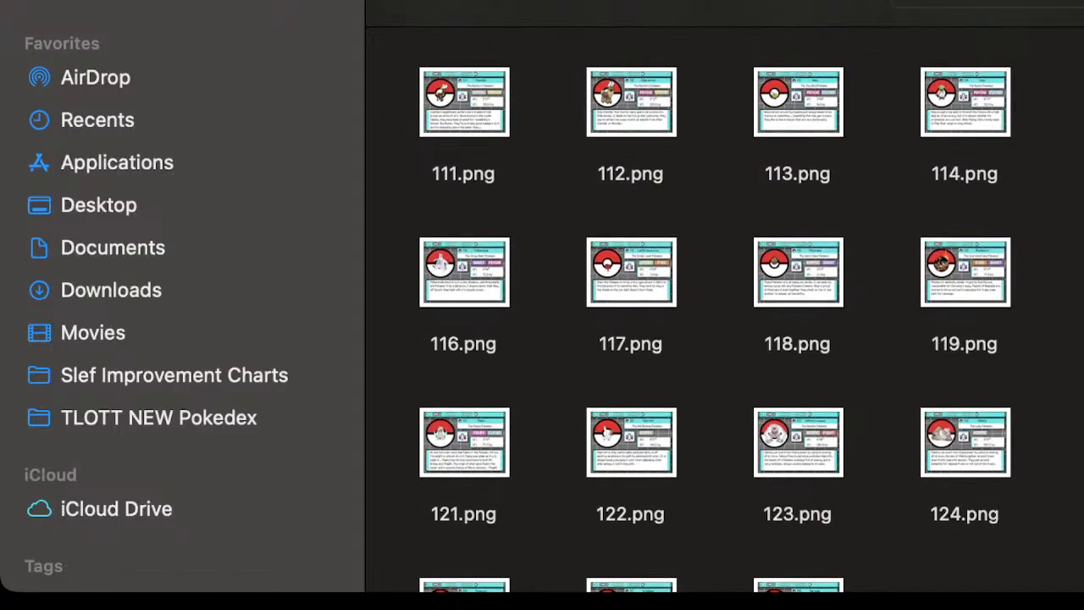
scroll(715, 305, up, 3)
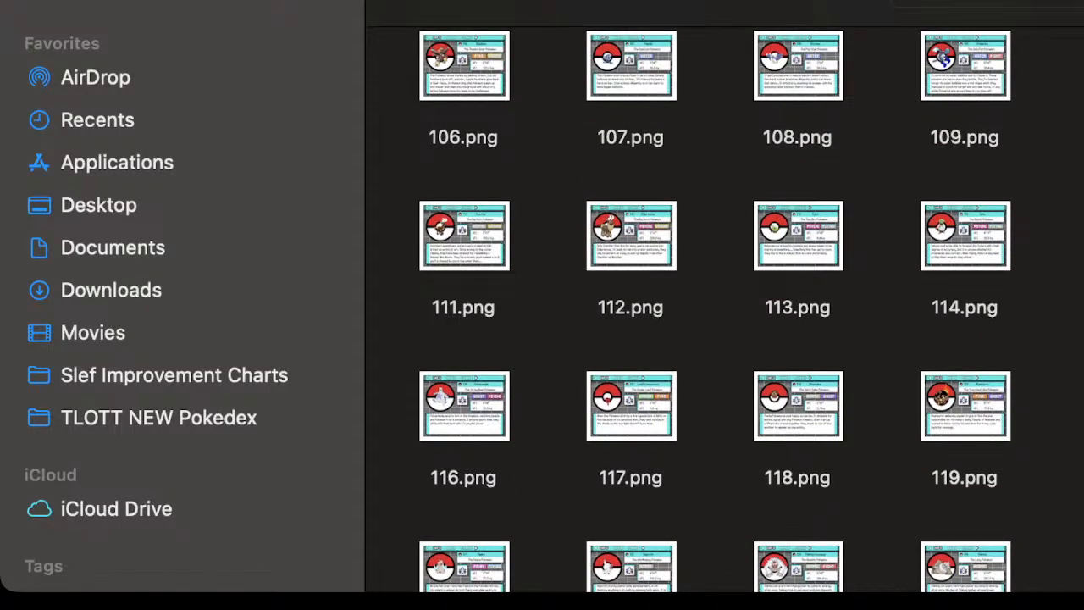
scroll(715, 308, up, 6)
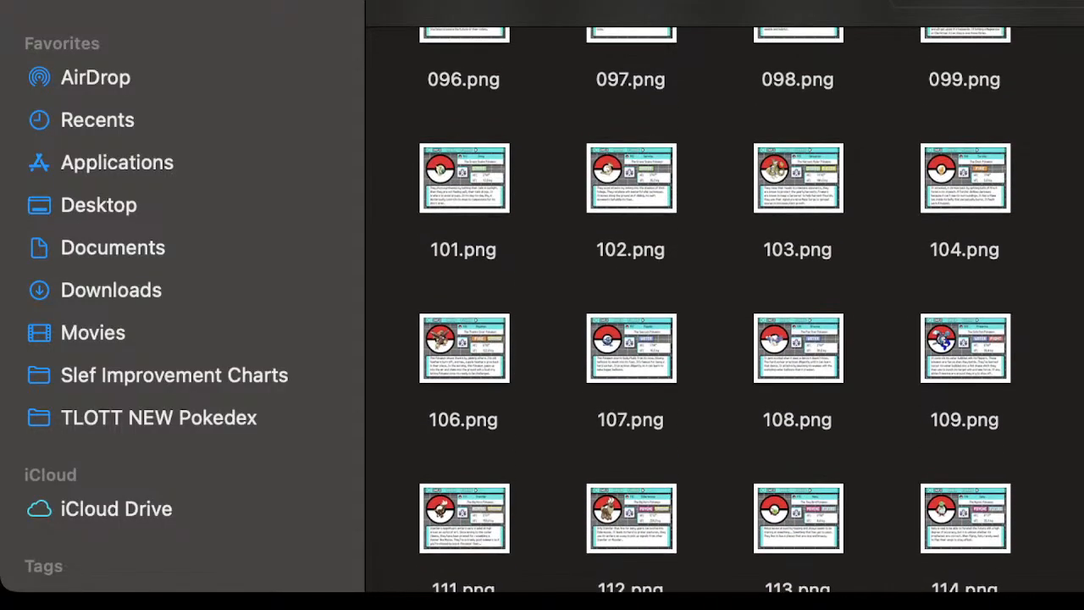
Step through the entries from 103.png down to the folder's last row, checking each thumbnail.
click(798, 178)
key(Left)
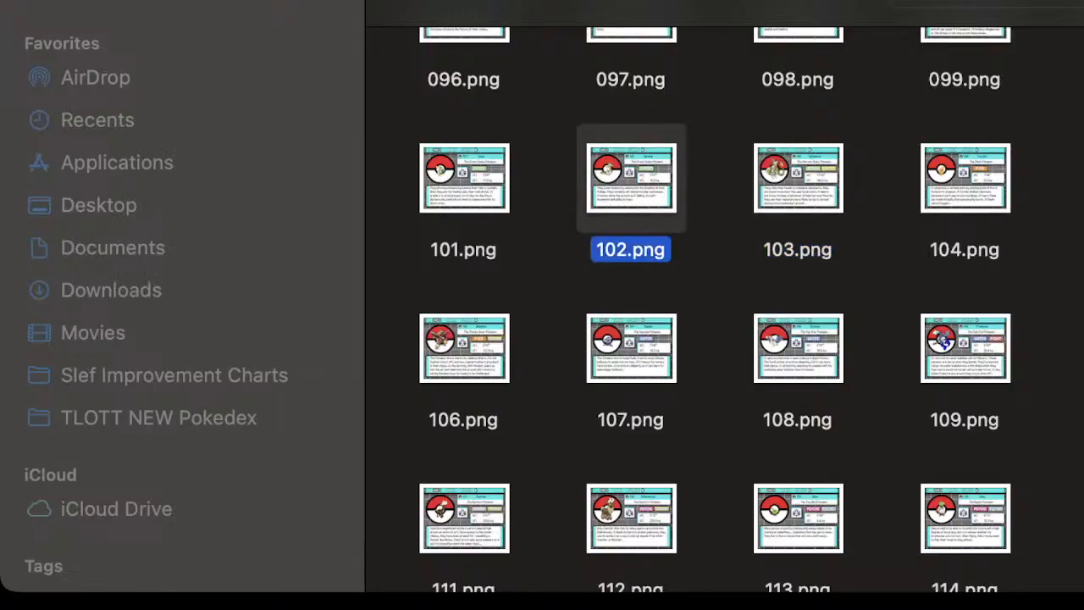
key(Right)
key(Down)
key(Down)
key(Down)
key(Down)
key(Down)
key(Left)
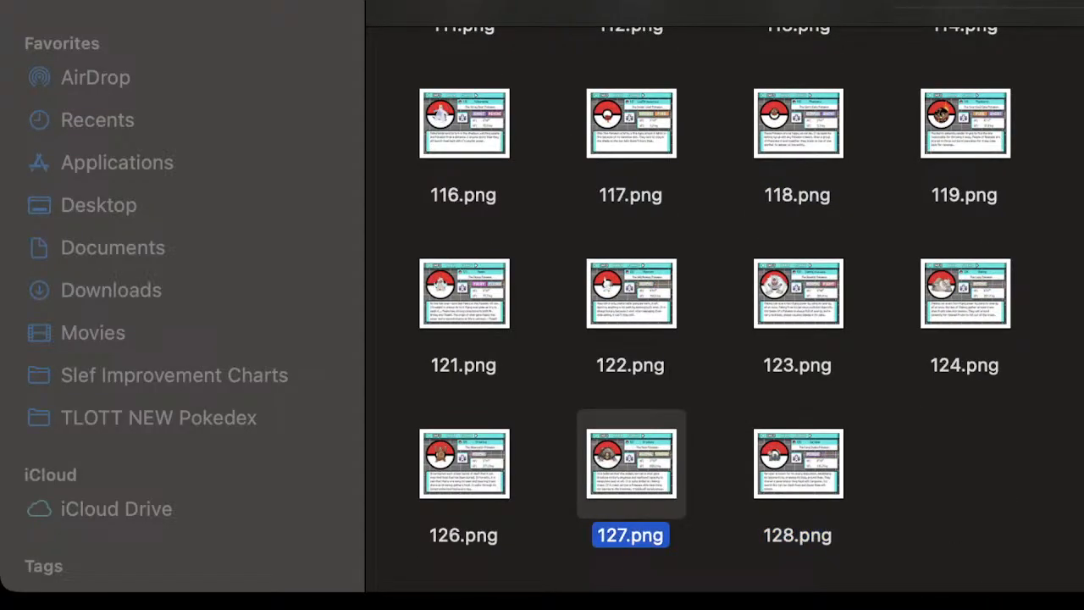
key(Left)
key(Up)
key(Right)
key(Right)
key(alt+super+a)
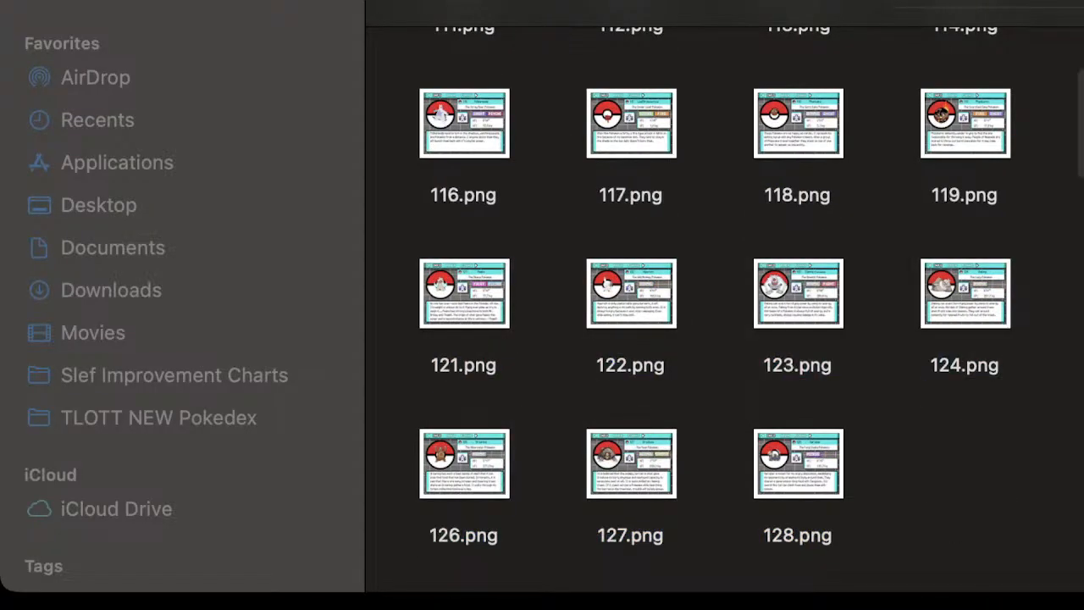
Work back through the preceding rows of Pokedex entries to 076.png and open that entry for viewing.
key(Left)
key(Left)
key(Left)
key(Left)
key(Up)
key(Up)
key(Right)
key(Right)
key(Right)
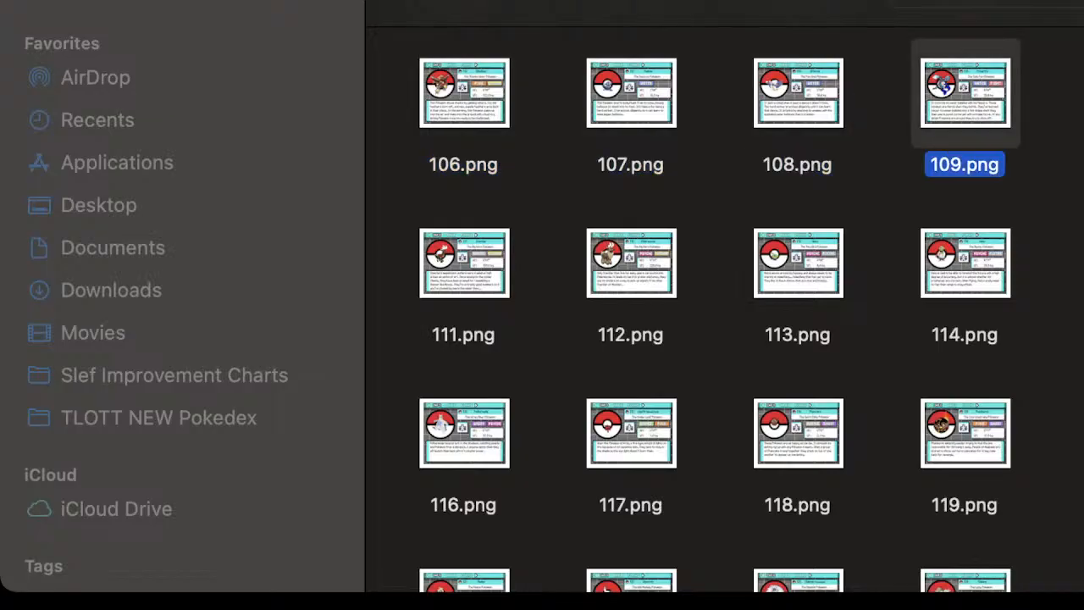
key(Up)
key(Left)
key(Left)
key(Left)
key(Up)
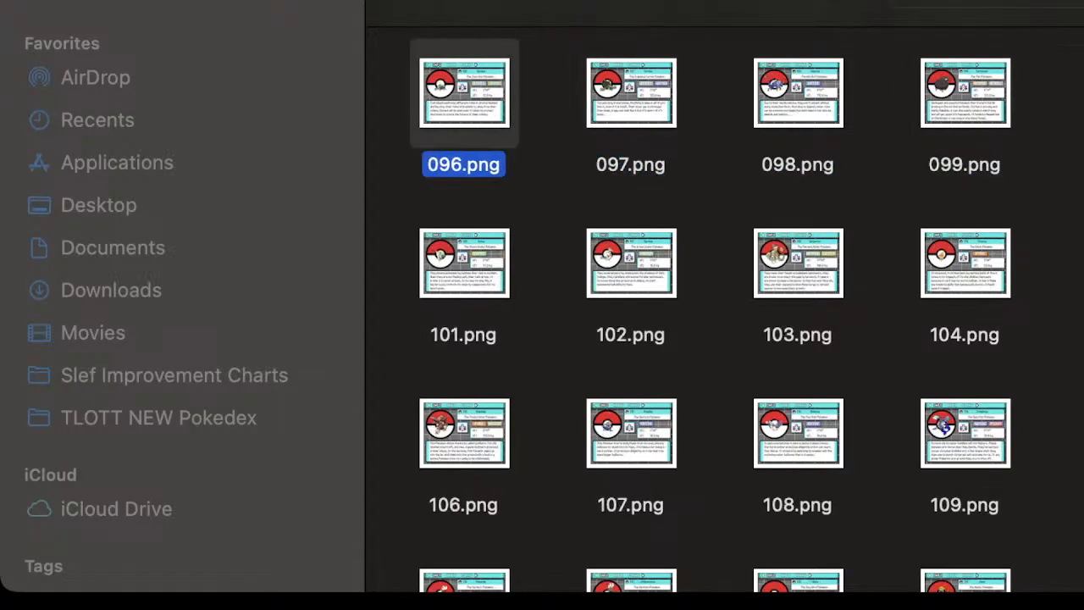
key(Right)
key(Right)
key(Right)
key(alt+super+a)
scroll(720, 321, up, 2)
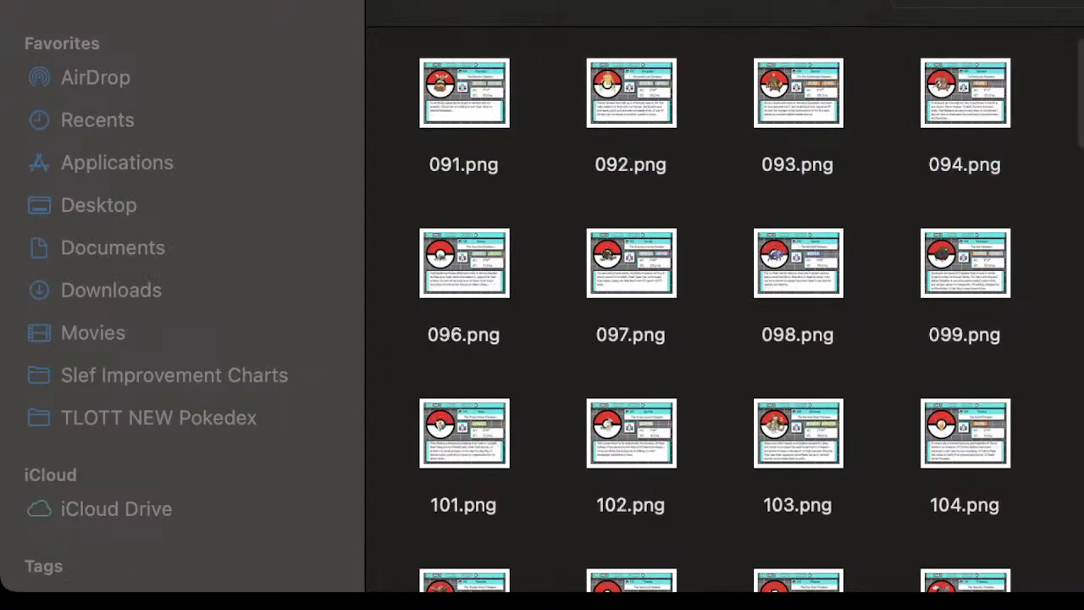
key(Up)
key(Left)
key(Left)
key(Left)
key(Up)
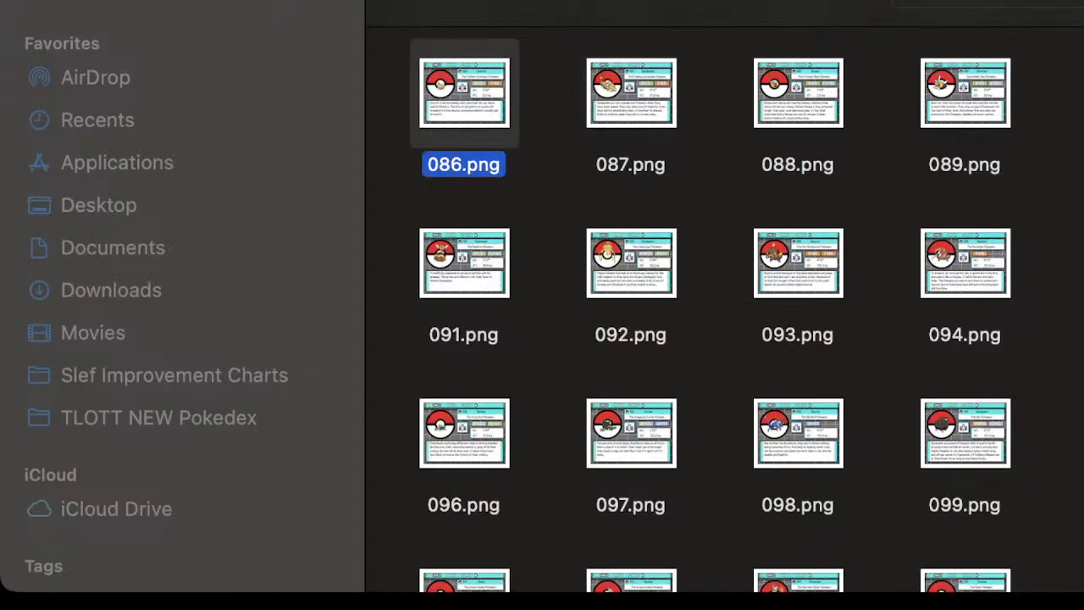
key(Right)
key(Right)
key(Right)
key(alt+super+a)
scroll(720, 322, up, 2)
key(Left)
key(Left)
key(Left)
key(Left)
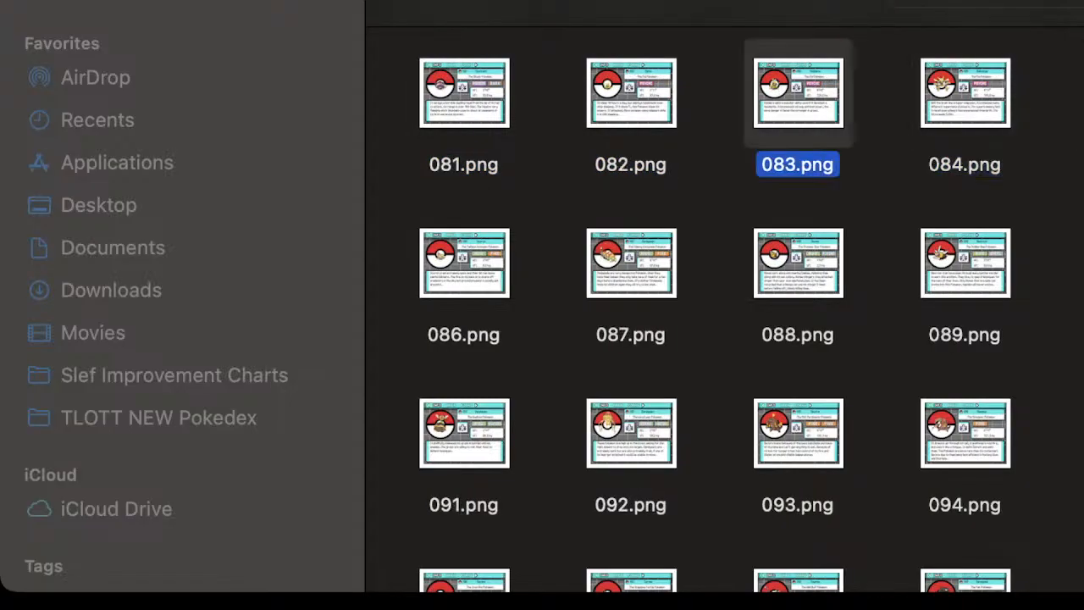
key(Up)
key(Right)
key(Left)
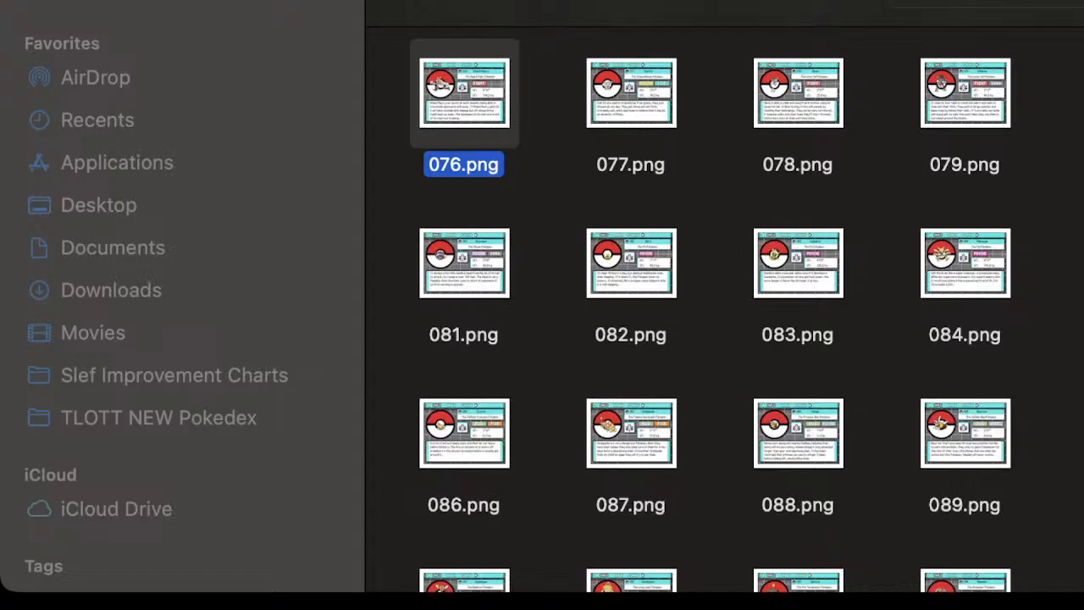
key(space)
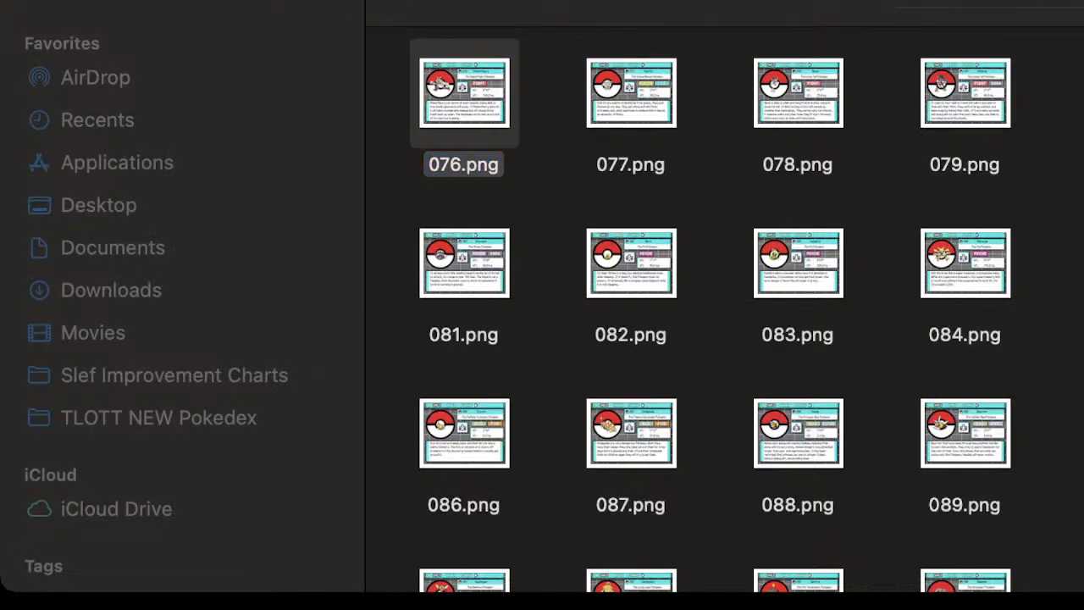
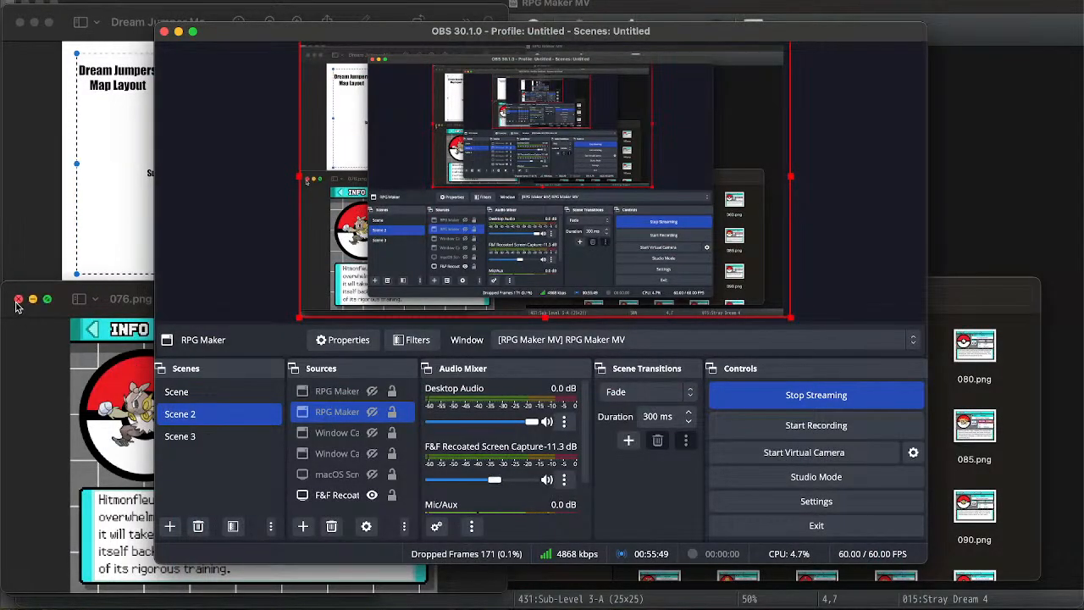
Close the opened 076.png image and the Dream Jumpers map layout document, and switch to RPG Maker MV.
click(18, 299)
click(20, 22)
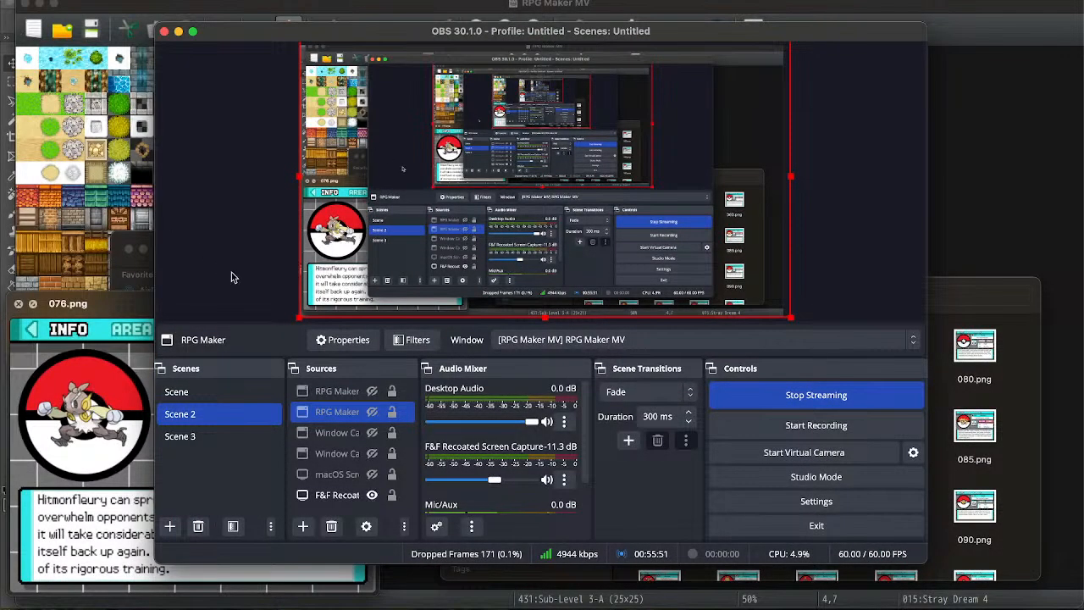
click(1019, 210)
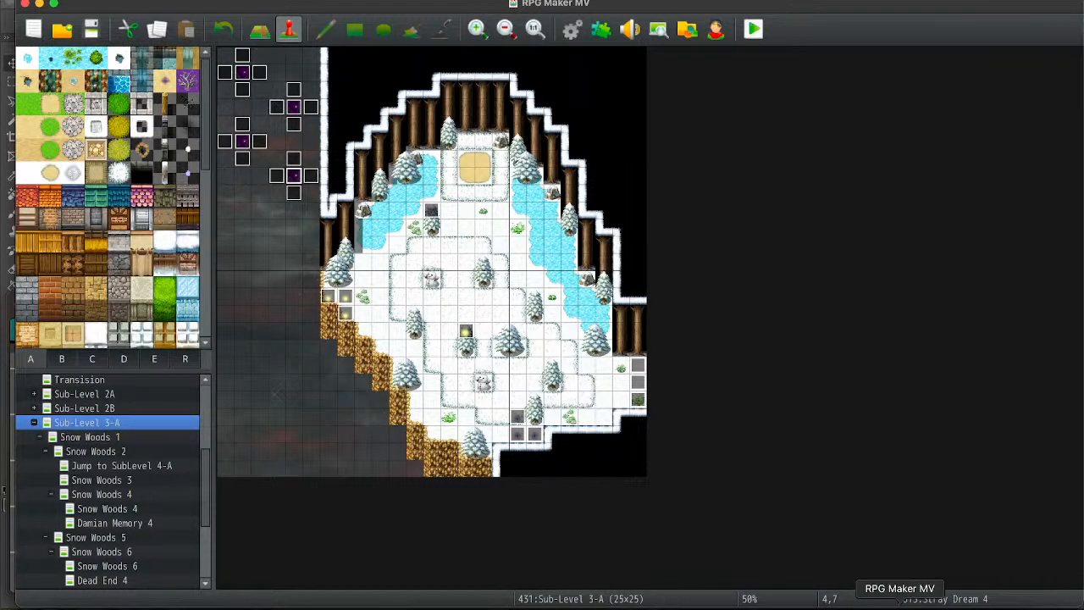
Save the project and start a playtest of the game.
click(95, 29)
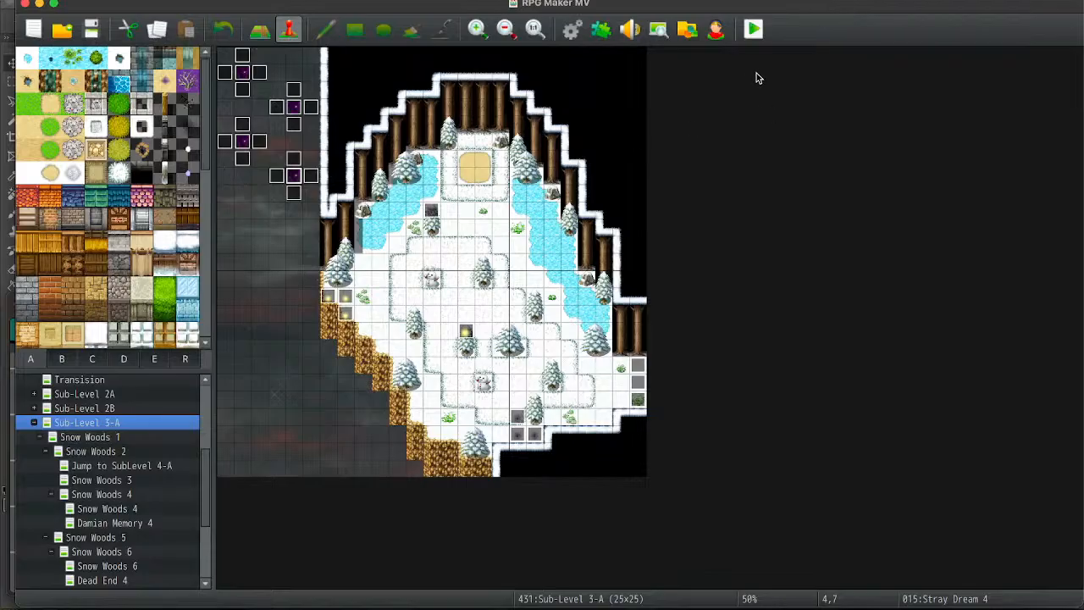
click(753, 29)
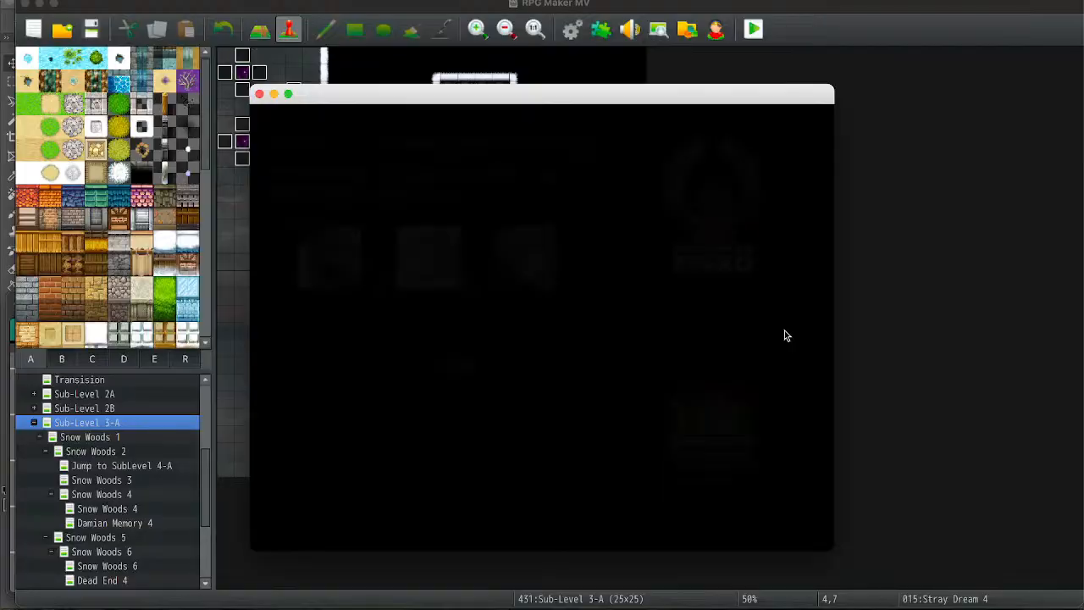
Switch to OBS and make the topmost RPG Maker source visible in Scene 2.
click(908, 603)
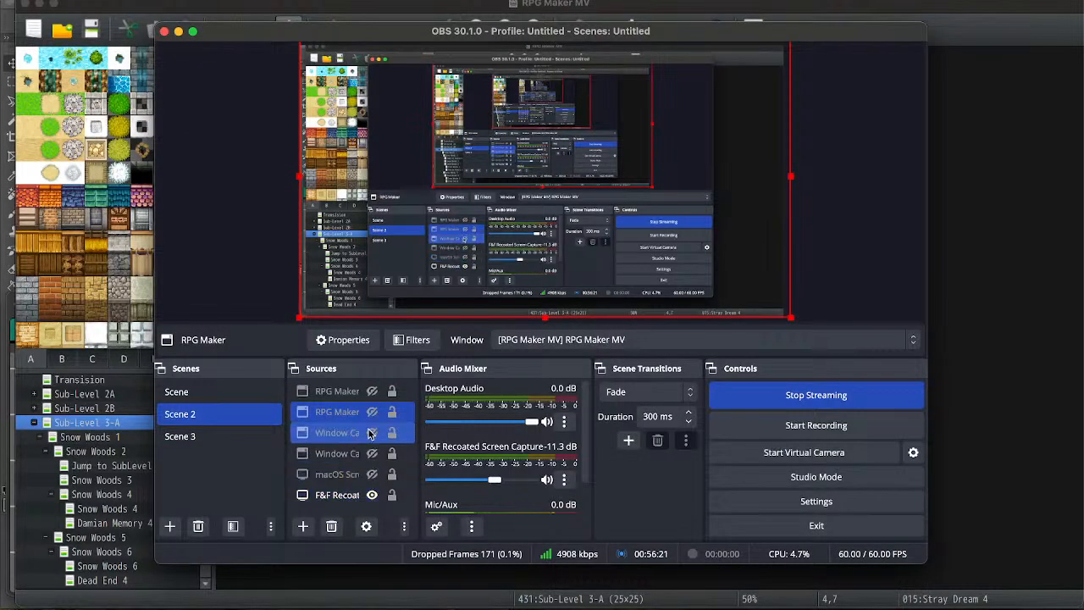
click(372, 392)
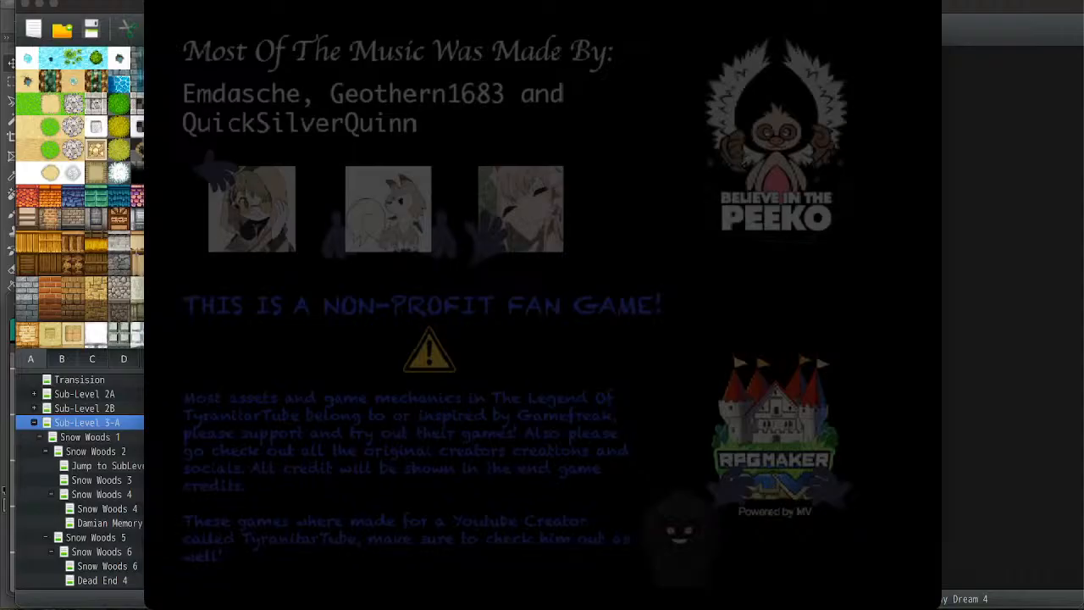